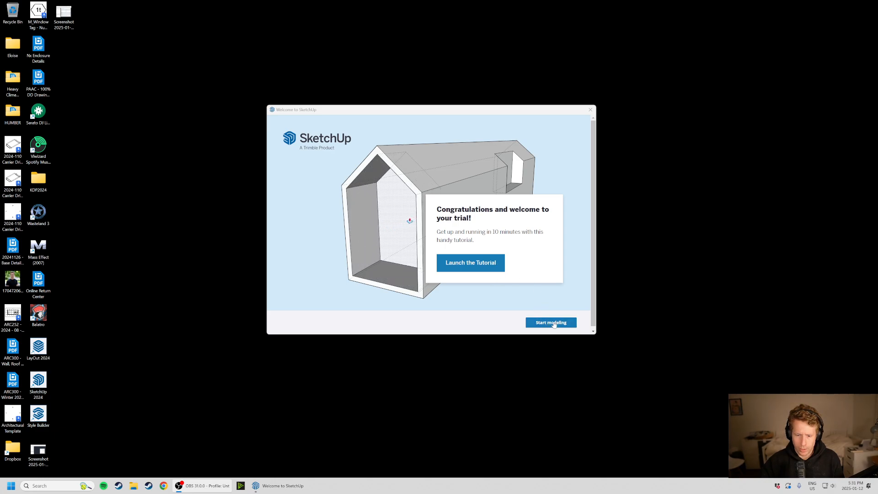
# Start modeling with a new file based on the Architectural Millimeters template.
pyautogui.click(550, 323)
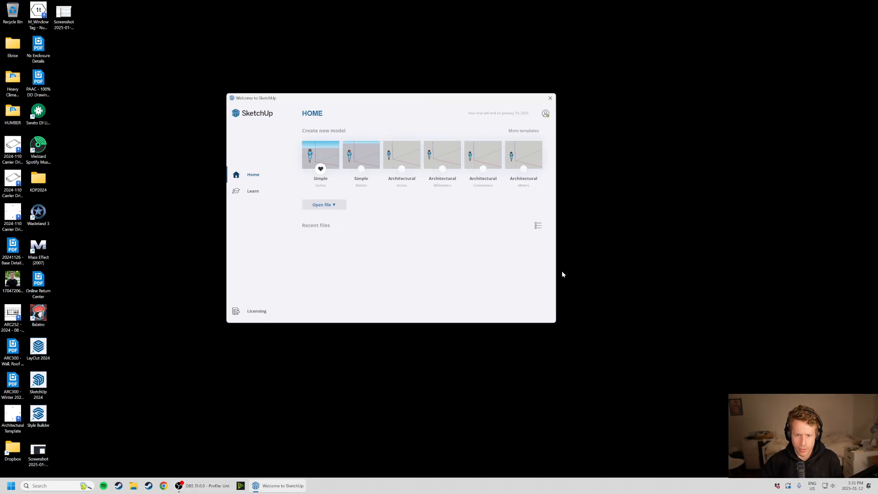
pyautogui.moveTo(557, 324); pyautogui.dragTo(698, 401)
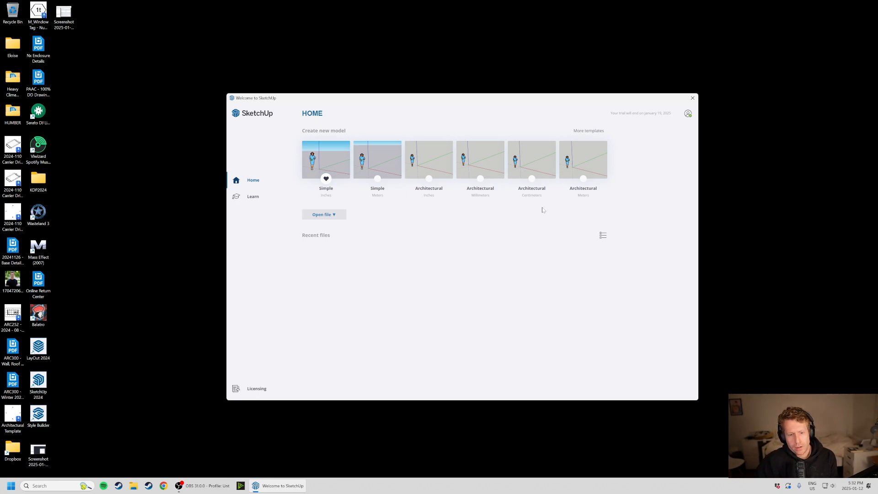
pyautogui.click(487, 170)
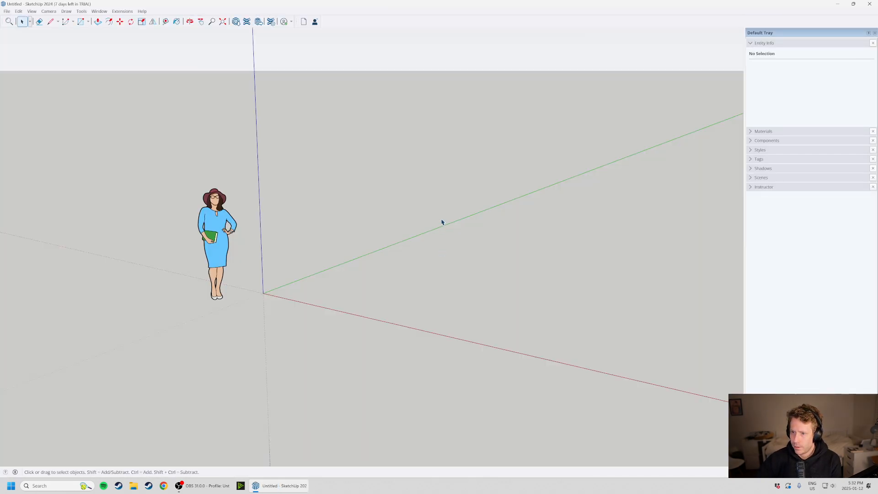
# Select the default scale figure beside the axes origin and delete it from the model.
pyautogui.scroll(-2, 490, 198)
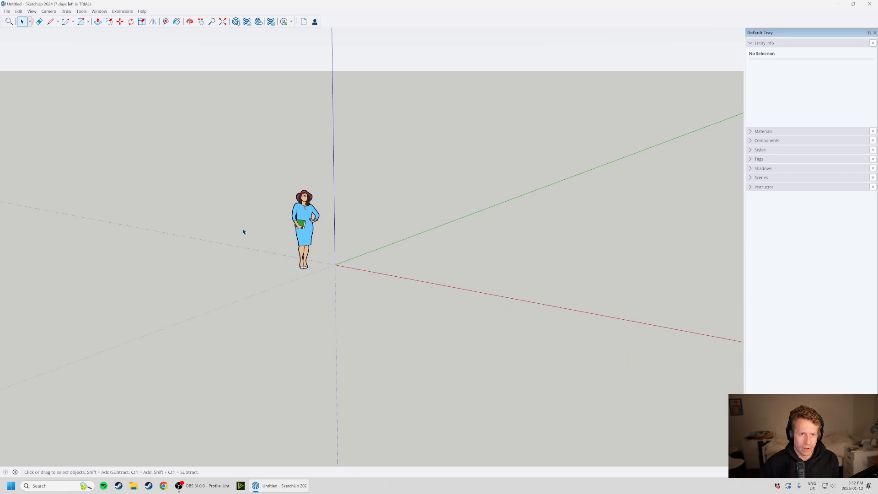
pyautogui.moveTo(243, 164); pyautogui.dragTo(357, 307)
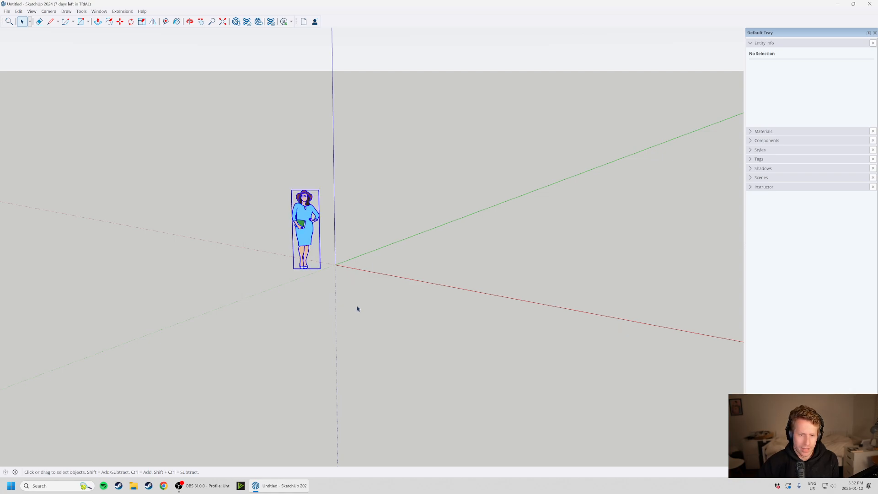
pyautogui.moveTo(240, 142); pyautogui.dragTo(421, 337)
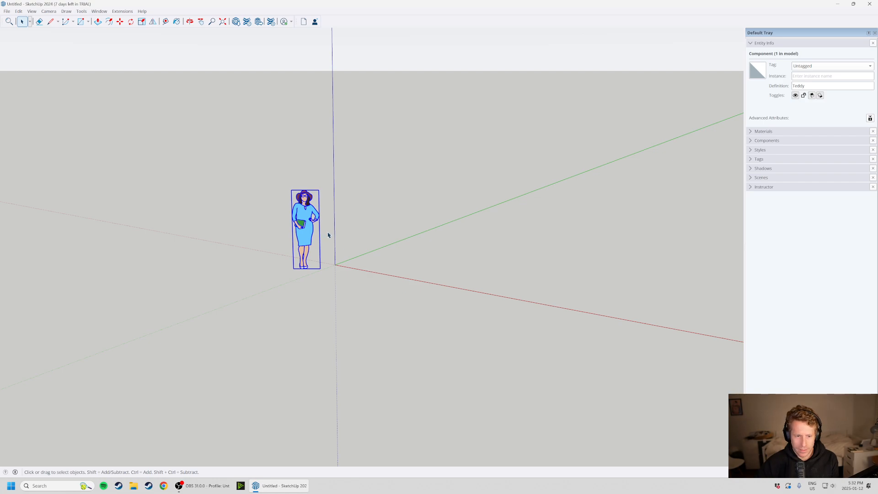
pyautogui.moveTo(811, 87); pyautogui.dragTo(775, 103)
pyautogui.click(309, 278)
pyautogui.moveTo(257, 149); pyautogui.dragTo(364, 323)
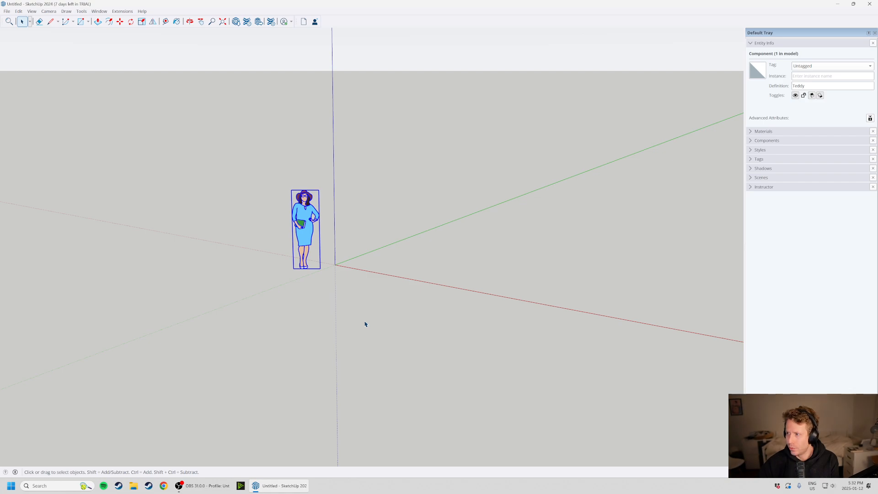
pyautogui.press('Delete')
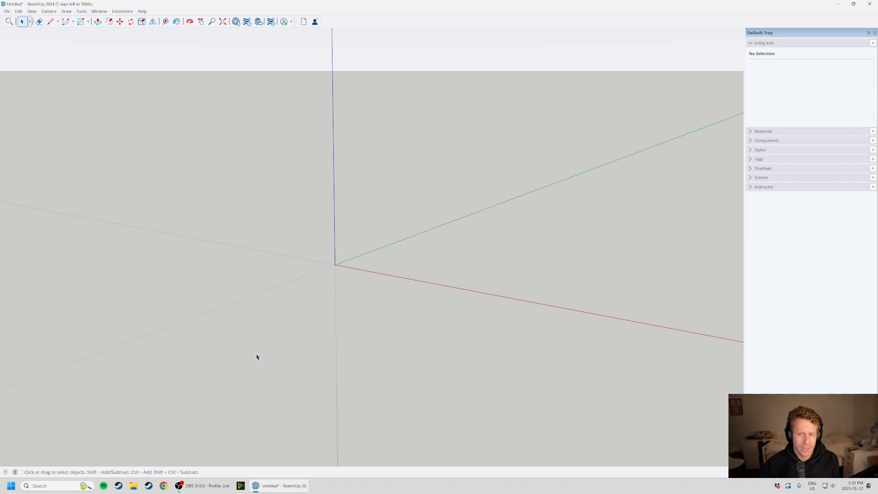
pyautogui.scroll(-3, 256, 355)
pyautogui.scroll(-1, 364, 264)
pyautogui.scroll(-1, 264, 309)
pyautogui.scroll(-1, 429, 303)
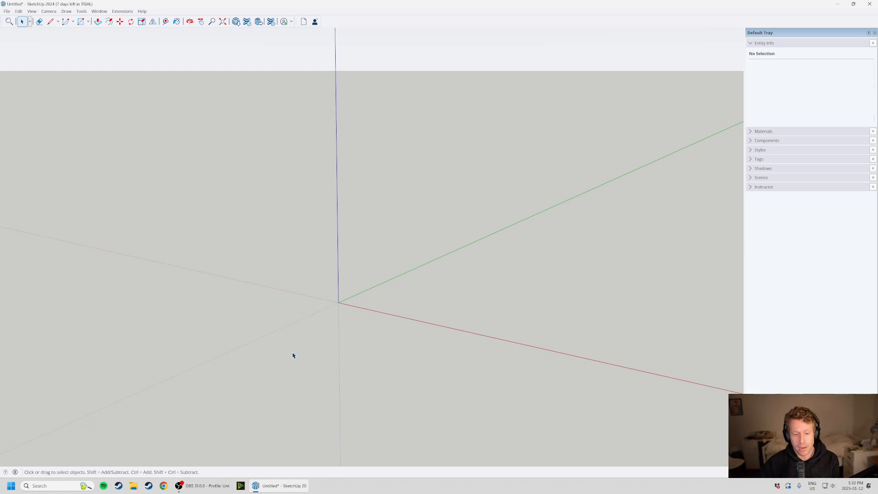
pyautogui.scroll(-1, 314, 311)
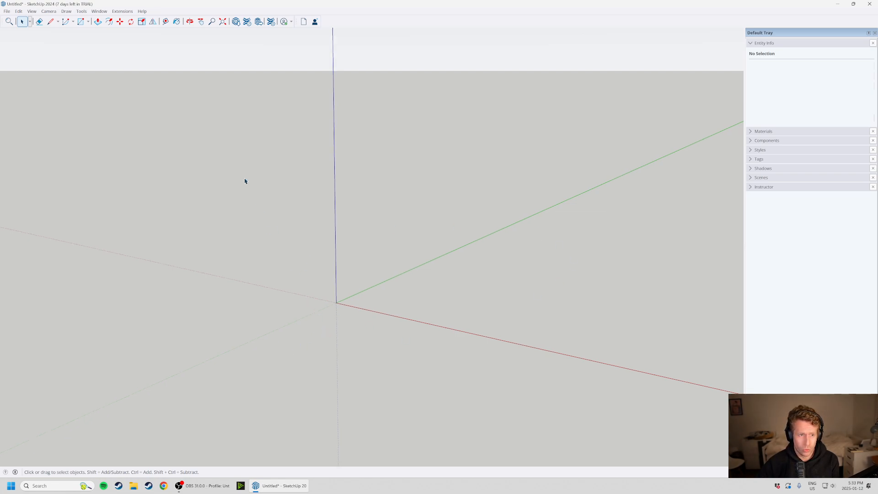
pyautogui.click(99, 11)
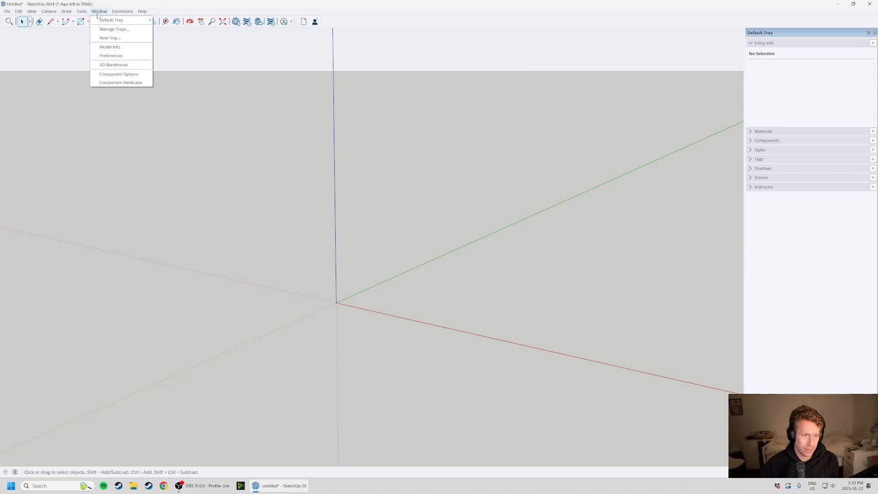
pyautogui.click(97, 13)
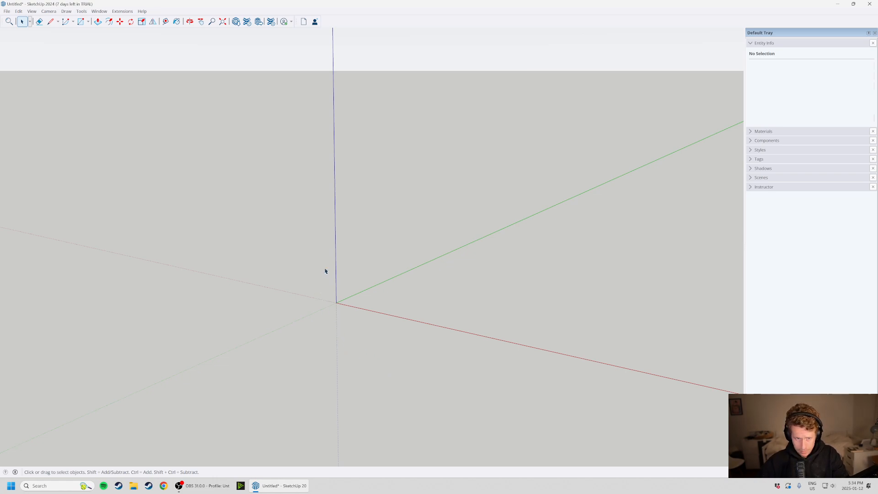
# Undock the Default Tray as a floating window and leave its Entity Info section expanded.
pyautogui.moveTo(806, 33); pyautogui.dragTo(788, 30)
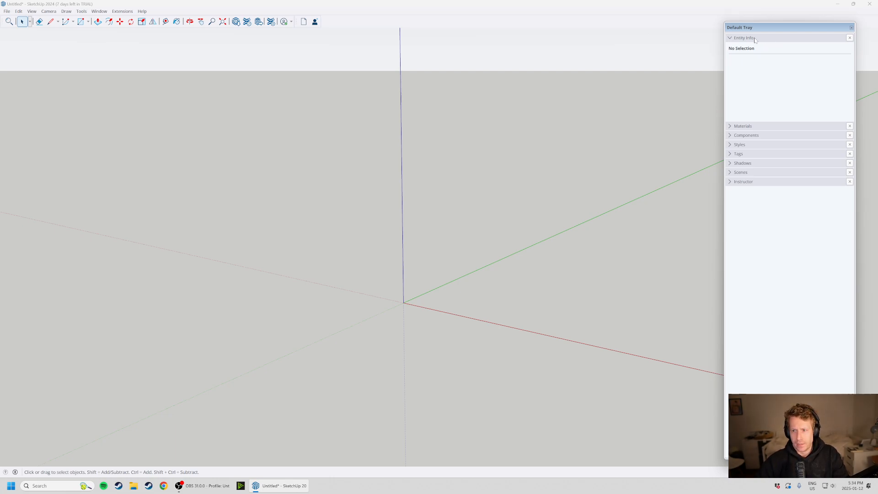
pyautogui.click(731, 38)
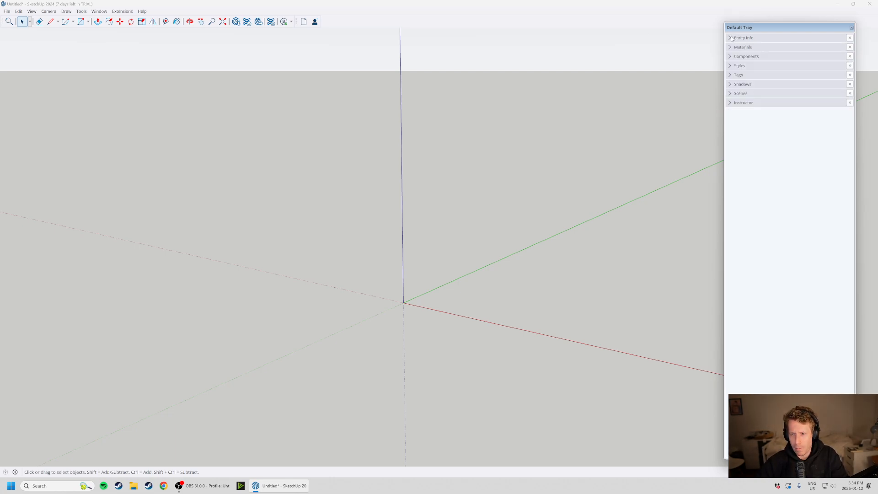
pyautogui.click(731, 38)
pyautogui.click(731, 39)
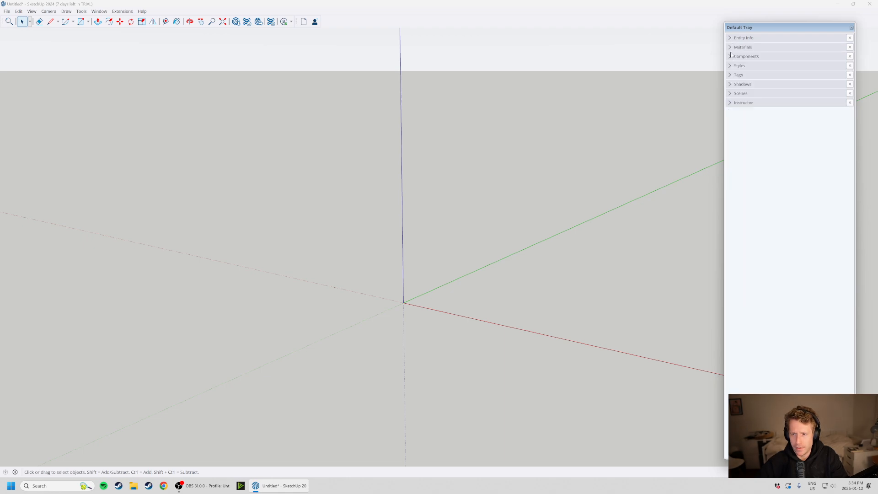
pyautogui.click(730, 47)
pyautogui.click(730, 47)
pyautogui.click(730, 38)
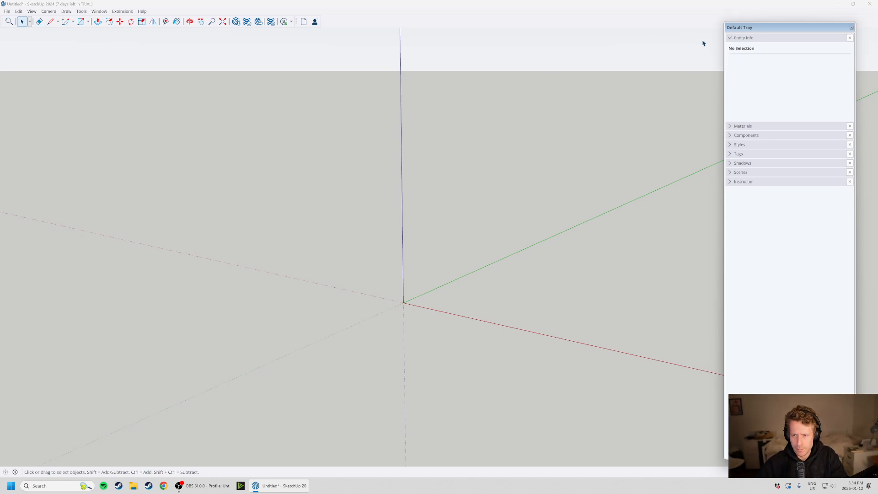
# Review the tray's Styles, Tags, Shadows and Scenes sections, leaving only Tags expanded among them.
pyautogui.click(730, 146)
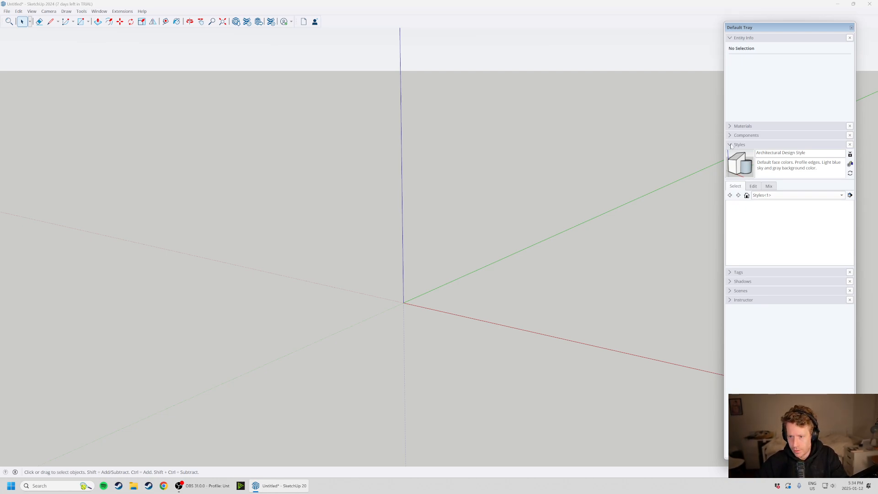
pyautogui.click(730, 145)
pyautogui.click(730, 155)
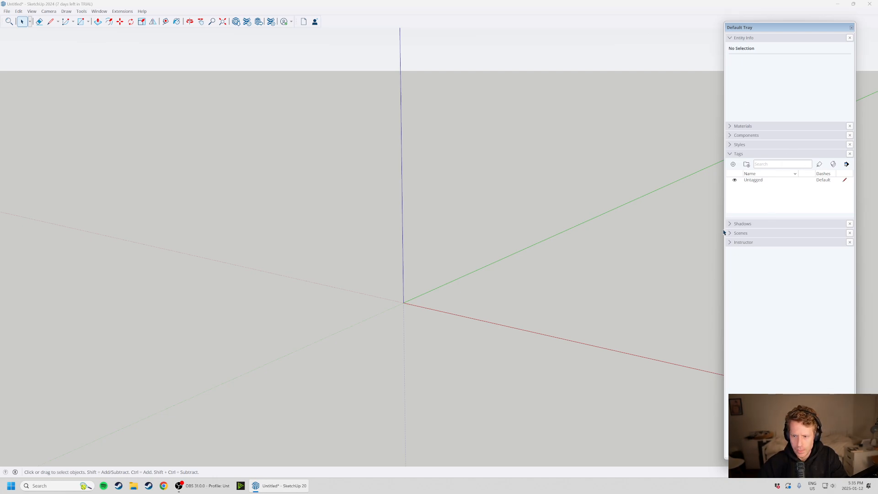
pyautogui.click(729, 224)
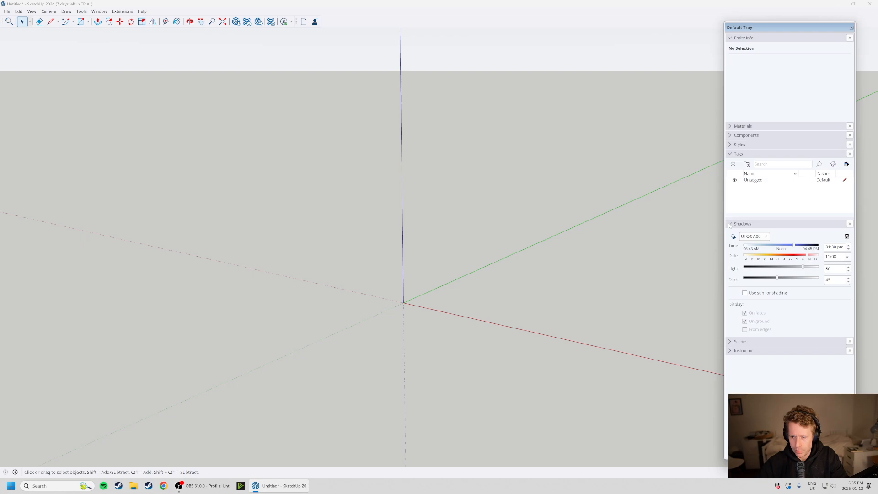
pyautogui.click(729, 224)
pyautogui.click(730, 234)
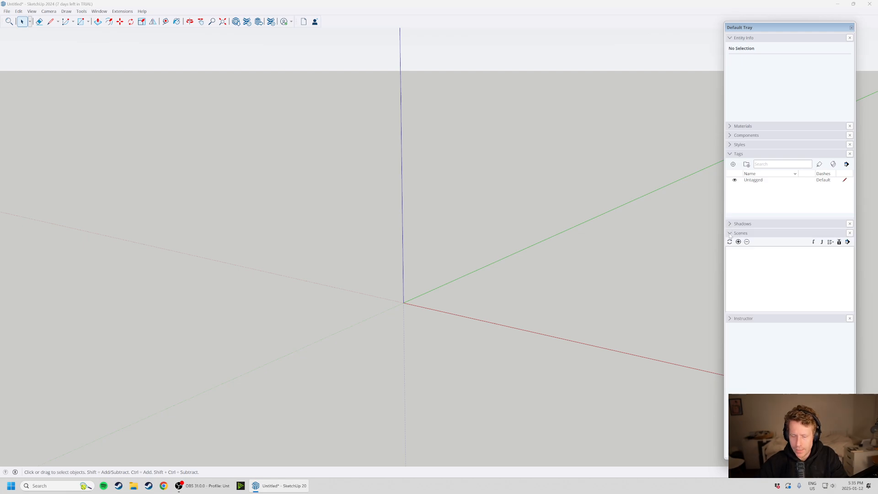
pyautogui.click(729, 234)
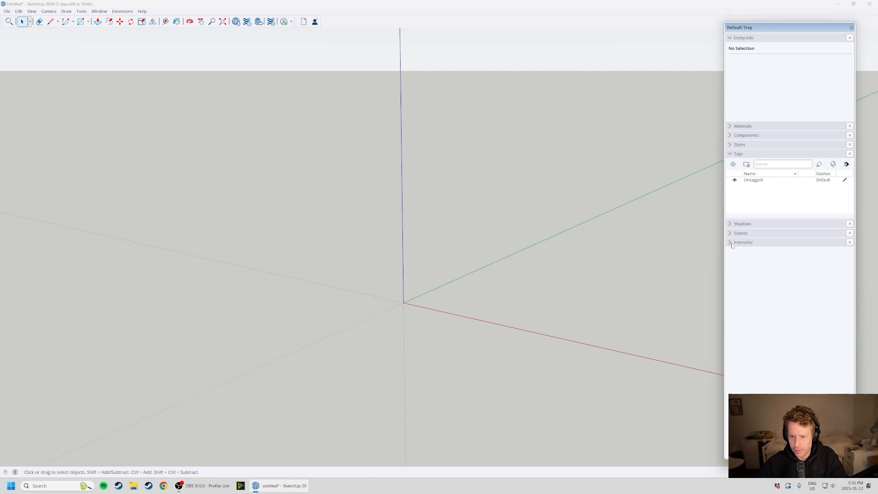
# View the Instructor guidance for the Line and Rotate tools, collapse the Instructor section, and return to the Select tool.
pyautogui.click(730, 242)
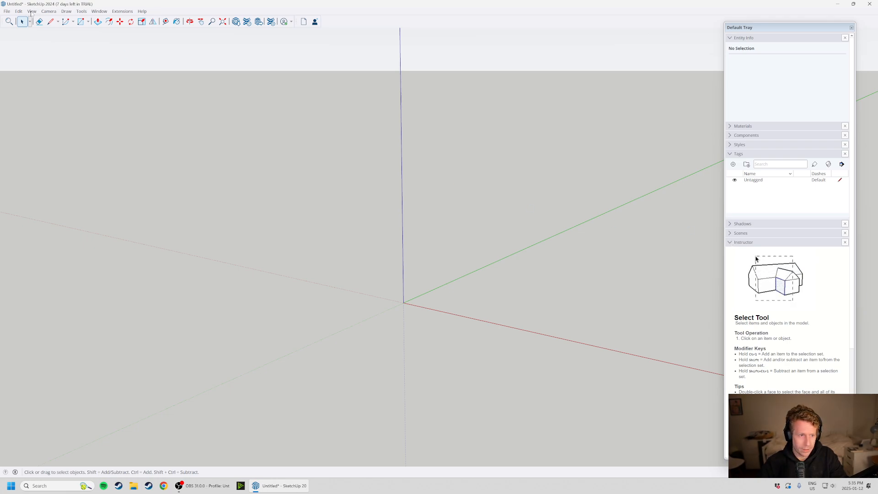
pyautogui.press('l')
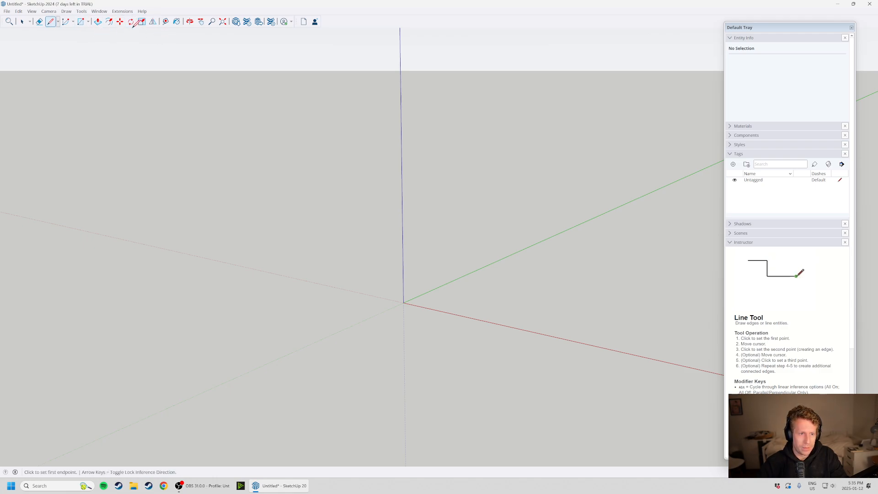
pyautogui.click(131, 21)
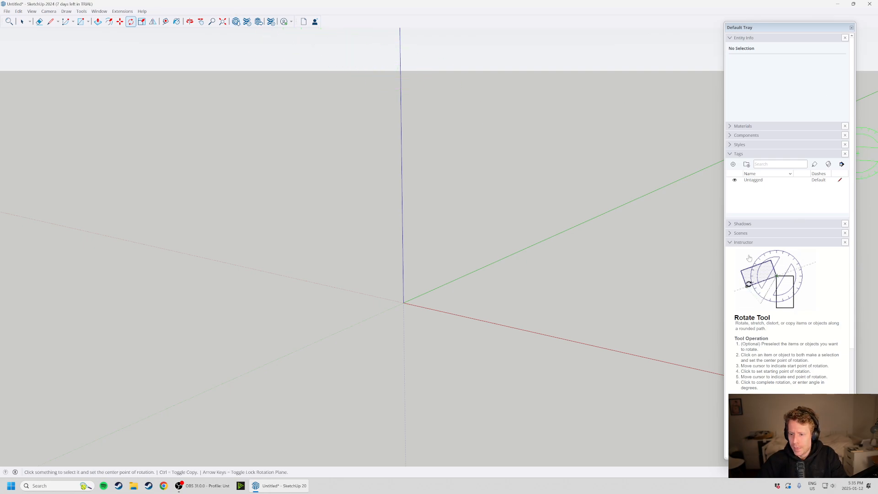
pyautogui.click(771, 243)
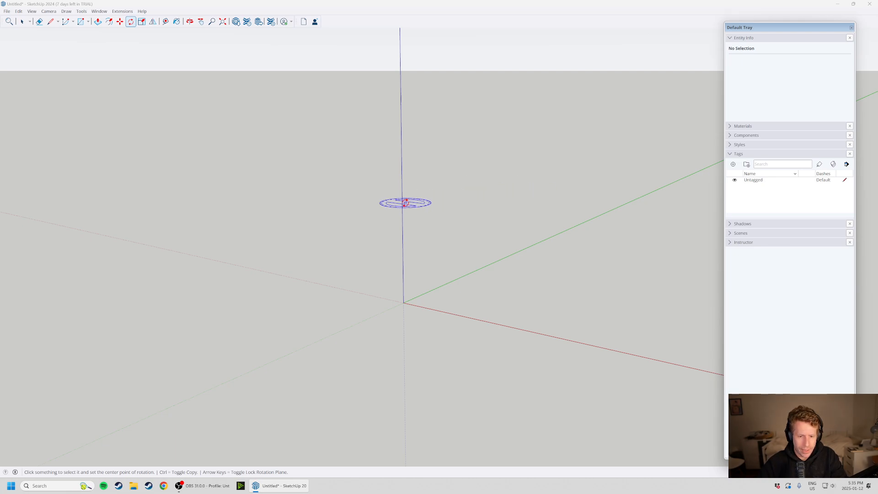
pyautogui.press('space')
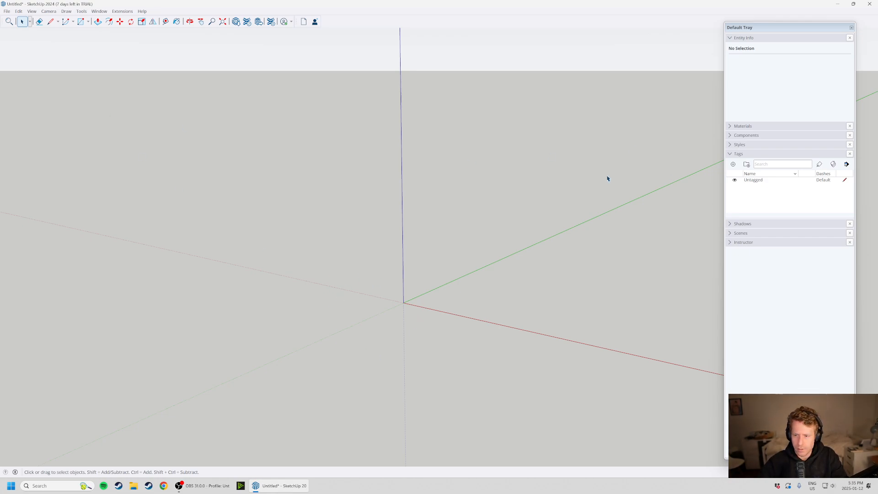
# Switch from the Line tool back to Select and try selection windows across the empty area around the origin.
pyautogui.click(50, 21)
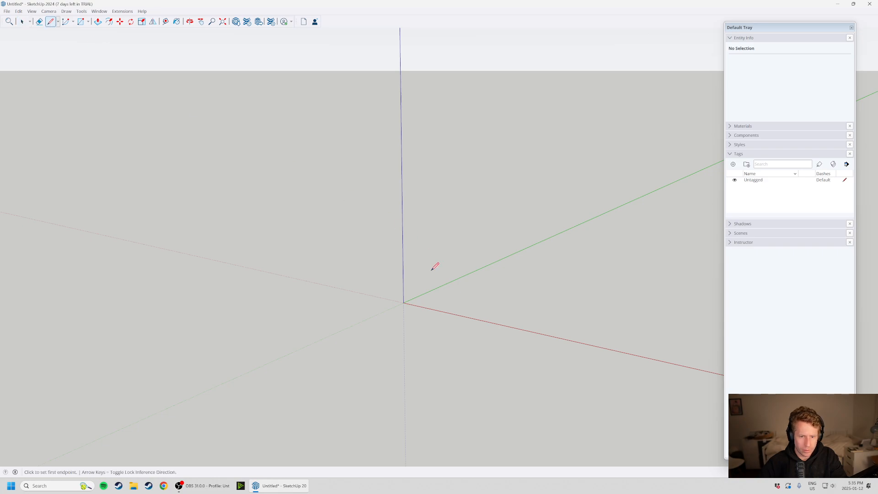
pyautogui.press('space')
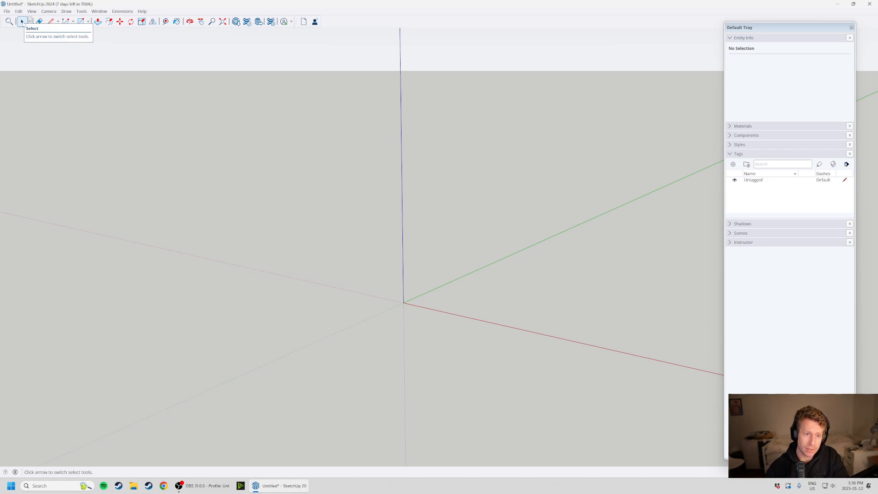
pyautogui.click(22, 22)
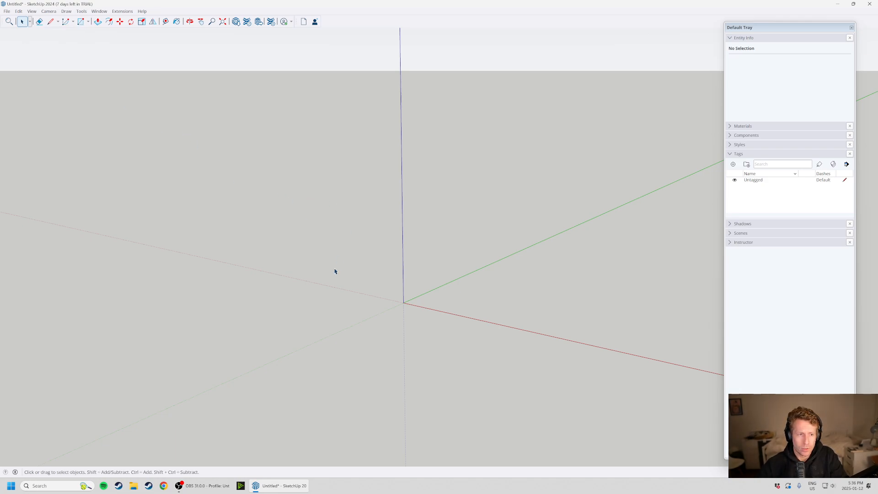
pyautogui.moveTo(208, 162); pyautogui.dragTo(596, 416)
pyautogui.moveTo(198, 106); pyautogui.dragTo(555, 399)
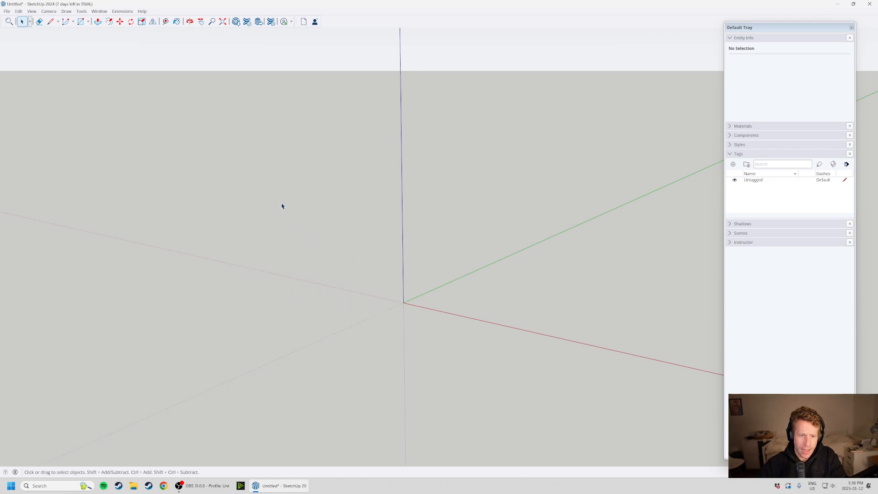
pyautogui.moveTo(209, 107); pyautogui.dragTo(612, 434)
pyautogui.moveTo(210, 111)
pyautogui.mouseDown()
pyautogui.moveTo(594, 410)
pyautogui.moveTo(388, 280)
pyautogui.moveTo(265, 182)
pyautogui.moveTo(212, 107)
pyautogui.mouseUp()
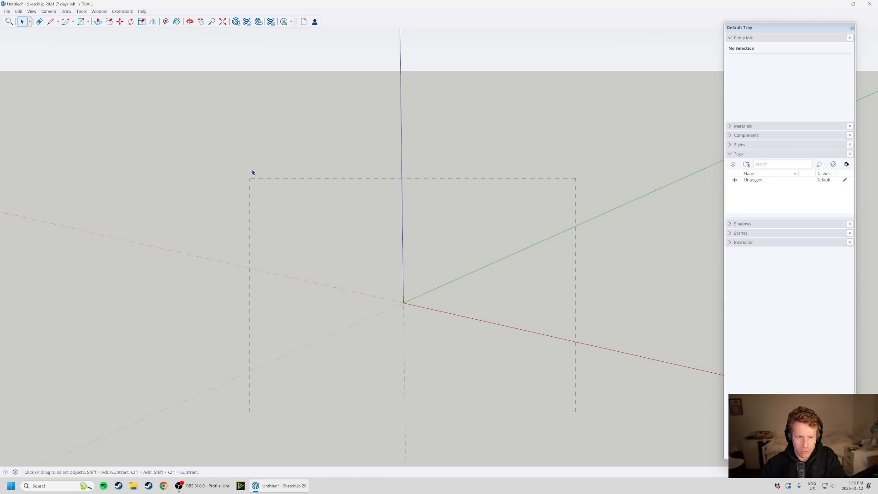
pyautogui.moveTo(208, 113); pyautogui.dragTo(221, 126)
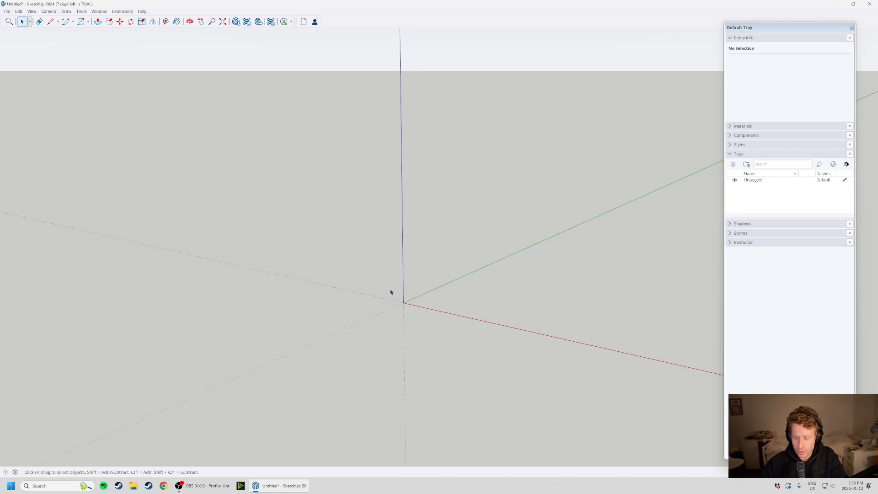
pyautogui.scroll(-5, 386, 286)
pyautogui.scroll(-2, 384, 356)
pyautogui.scroll(-3, 384, 357)
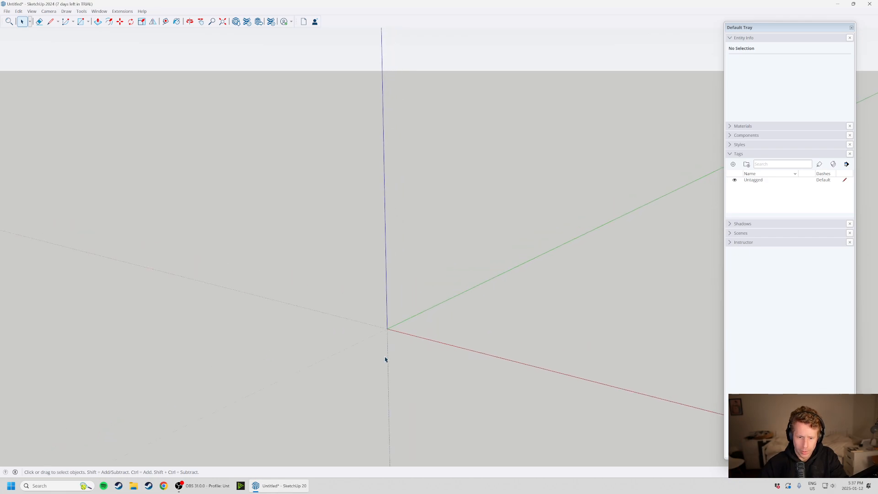
pyautogui.scroll(5, 531, 320)
pyautogui.scroll(2, 352, 338)
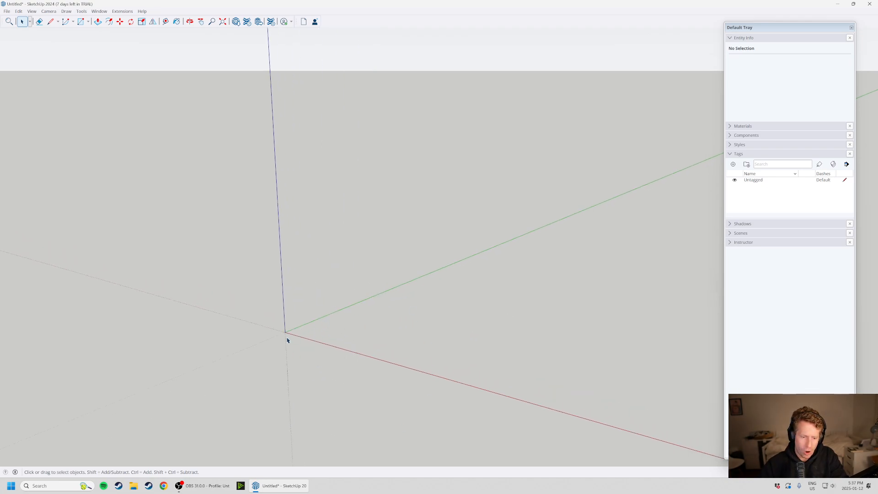
pyautogui.scroll(-3, 378, 318)
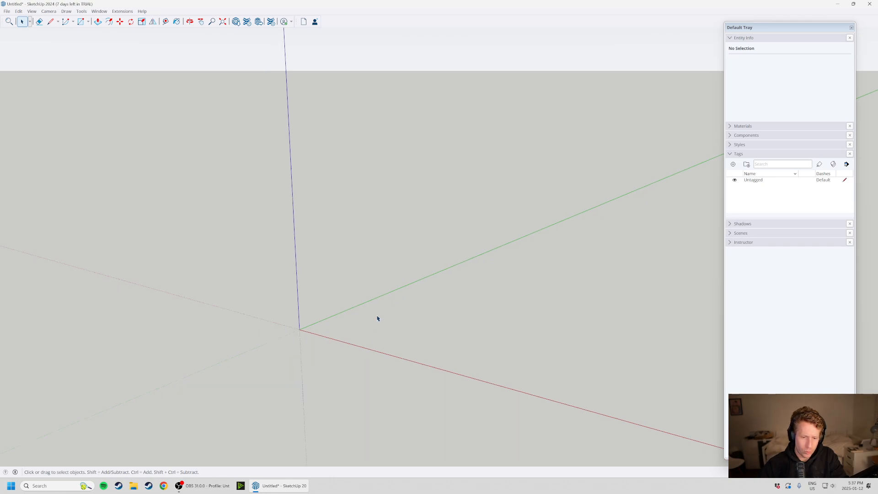
# Zoom in and out around the origin and pan the view across the axes.
pyautogui.scroll(-5, 260, 326)
pyautogui.scroll(5, 274, 327)
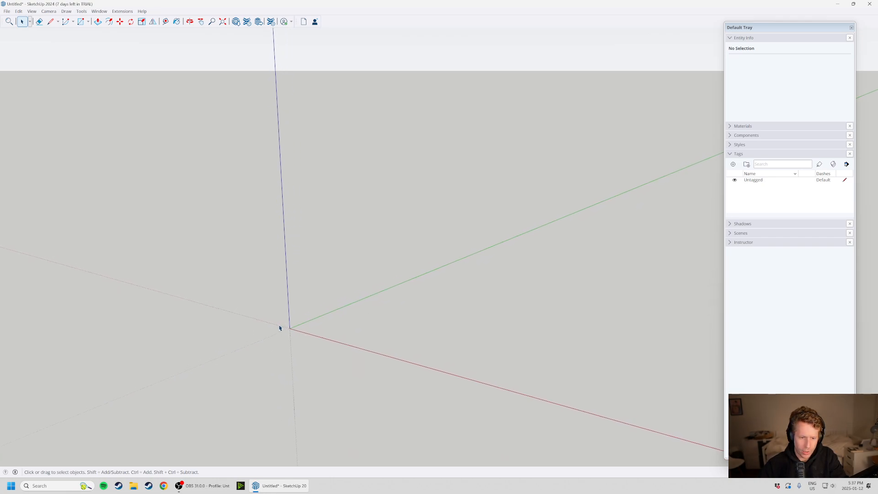
pyautogui.scroll(-5, 283, 327)
pyautogui.scroll(3, 283, 324)
pyautogui.scroll(-2, 306, 253)
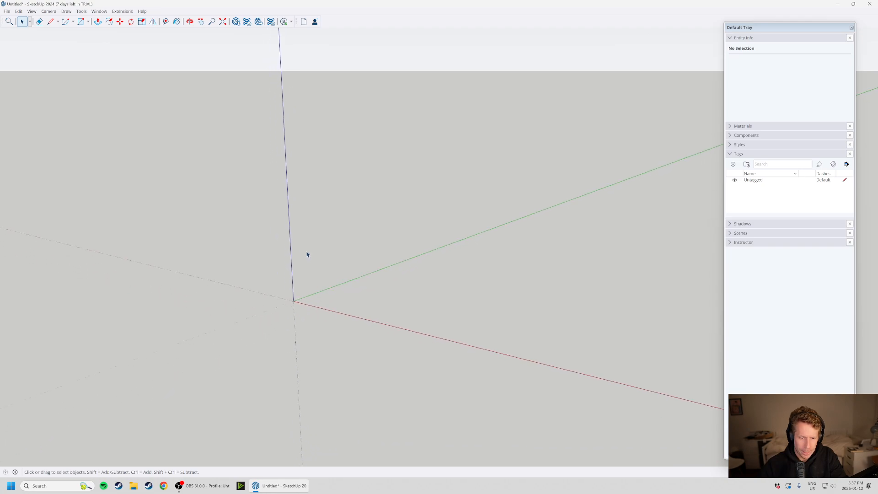
pyautogui.scroll(-2, 404, 267)
pyautogui.scroll(-2, 347, 296)
pyautogui.keyDown('shift'); pyautogui.moveTo(404, 305); pyautogui.dragTo(471, 308, button='middle'); pyautogui.keyUp('shift')
pyautogui.keyDown('shift'); pyautogui.moveTo(404, 306); pyautogui.dragTo(396, 316, button='middle'); pyautogui.keyUp('shift')
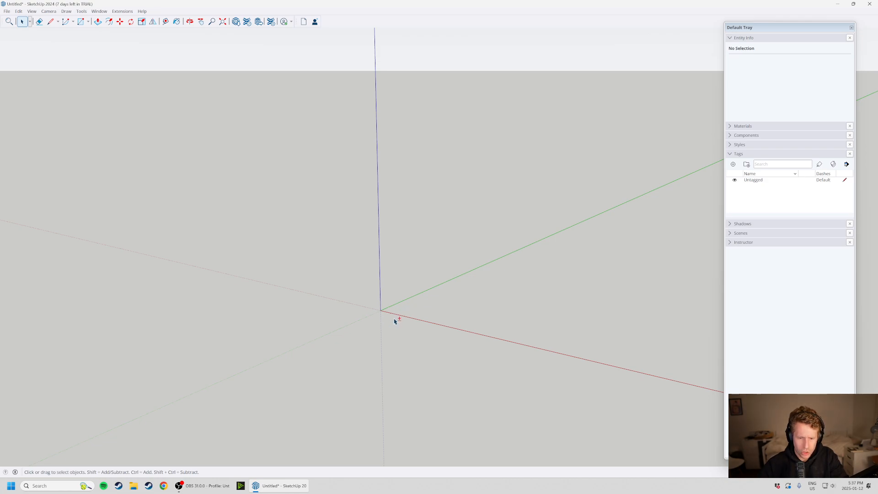
pyautogui.keyDown('shift'); pyautogui.moveTo(373, 337); pyautogui.dragTo(465, 303, button='middle'); pyautogui.keyUp('shift')
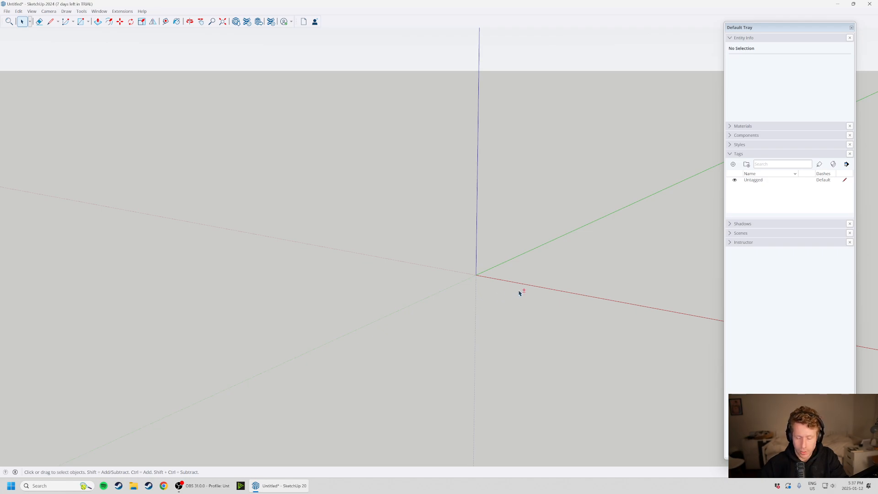
# Orbit and zoom around the axes, recentring the view on the origin with Zoom Extents.
pyautogui.moveTo(494, 280); pyautogui.dragTo(395, 331, button='middle')
pyautogui.moveTo(420, 345); pyautogui.dragTo(413, 338, button='middle')
pyautogui.scroll(-2, 413, 339)
pyautogui.scroll(3, 385, 262)
pyautogui.scroll(-3, 386, 263)
pyautogui.scroll(3, 388, 274)
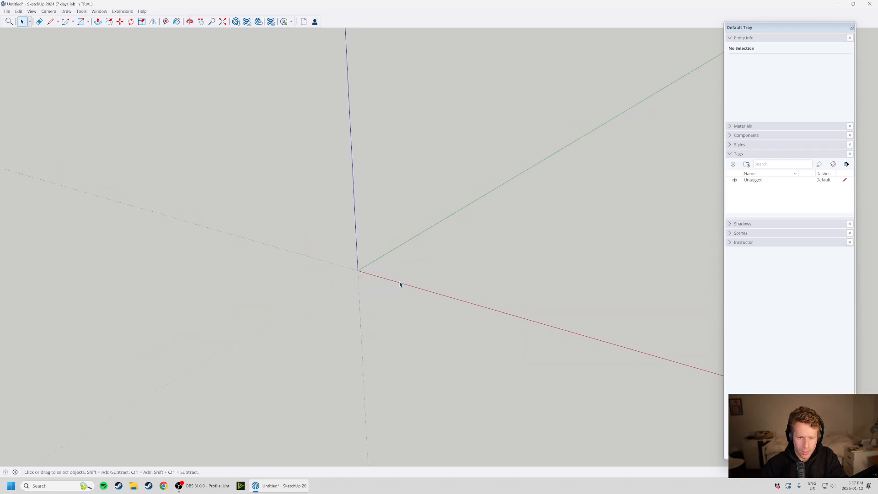
pyautogui.moveTo(390, 311); pyautogui.dragTo(410, 308, button='middle')
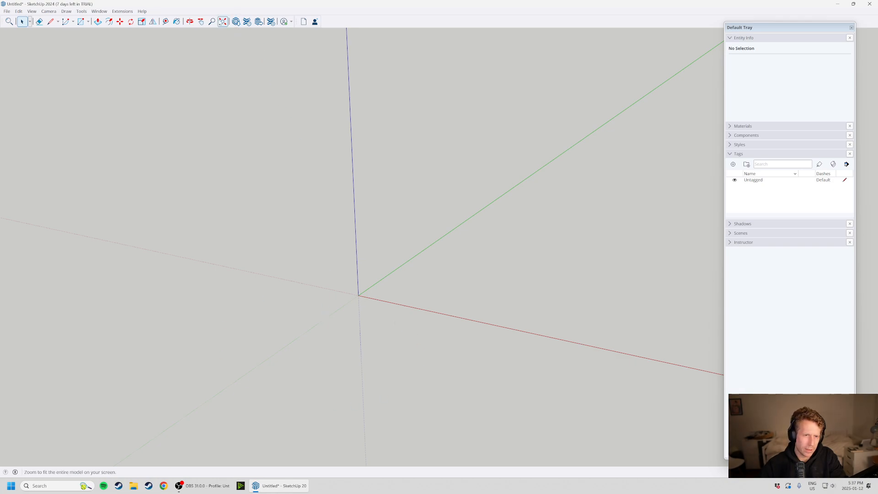
pyautogui.click(222, 22)
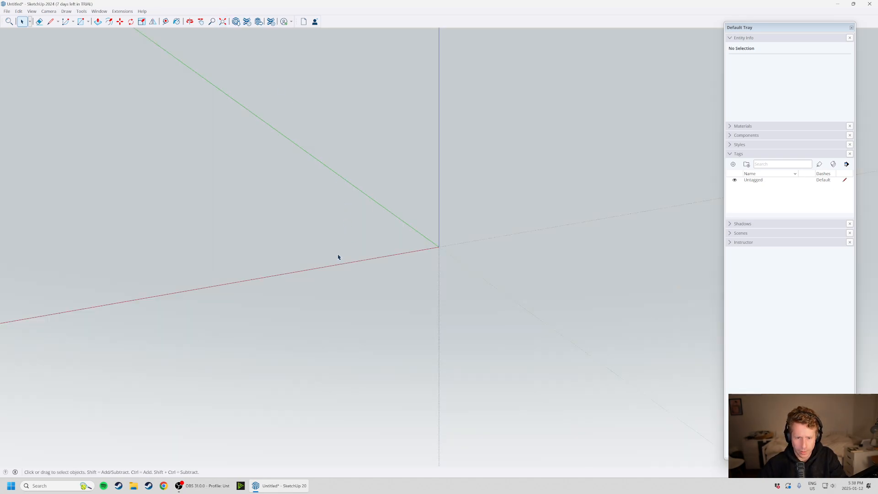
pyautogui.moveTo(395, 272); pyautogui.dragTo(339, 288, button='middle')
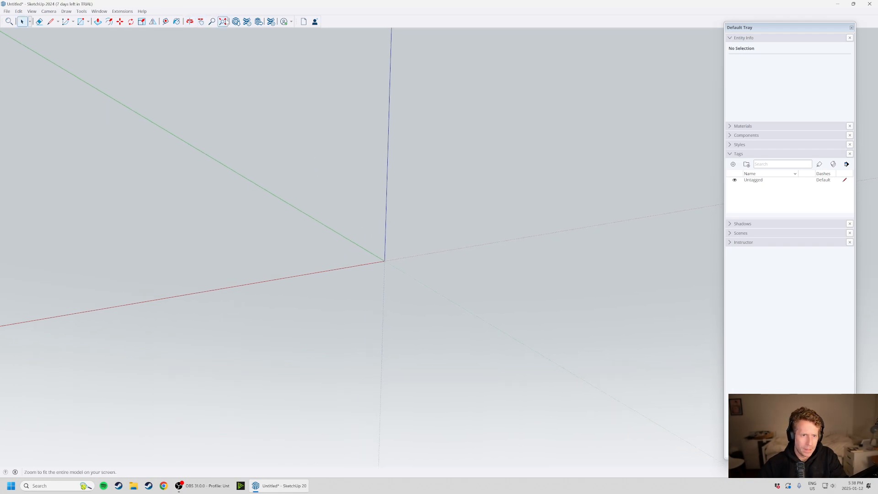
pyautogui.click(223, 22)
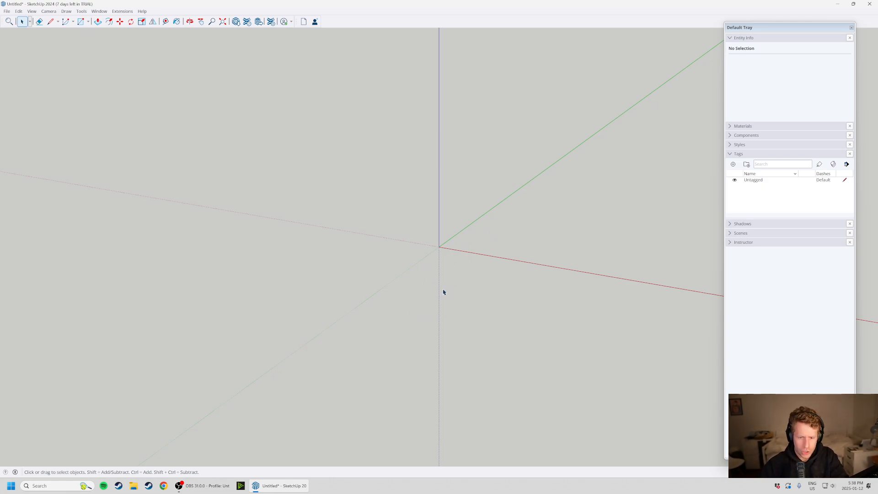
pyautogui.moveTo(478, 273); pyautogui.dragTo(391, 256, button='middle')
pyautogui.moveTo(413, 283); pyautogui.dragTo(433, 293, button='middle')
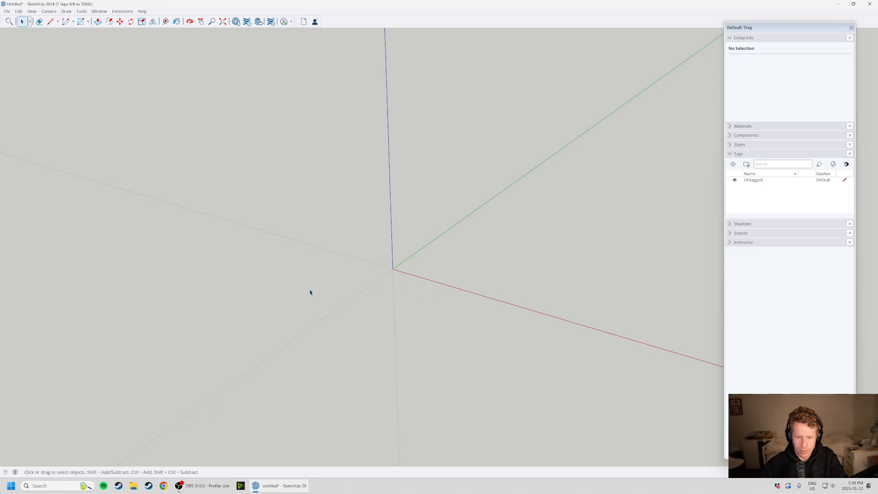
pyautogui.moveTo(312, 309); pyautogui.dragTo(329, 292, button='middle')
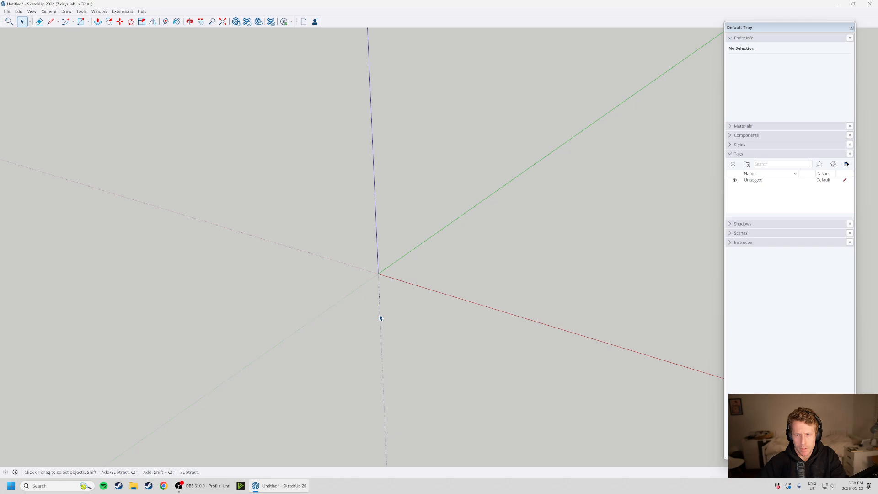
pyautogui.scroll(-1, 392, 275)
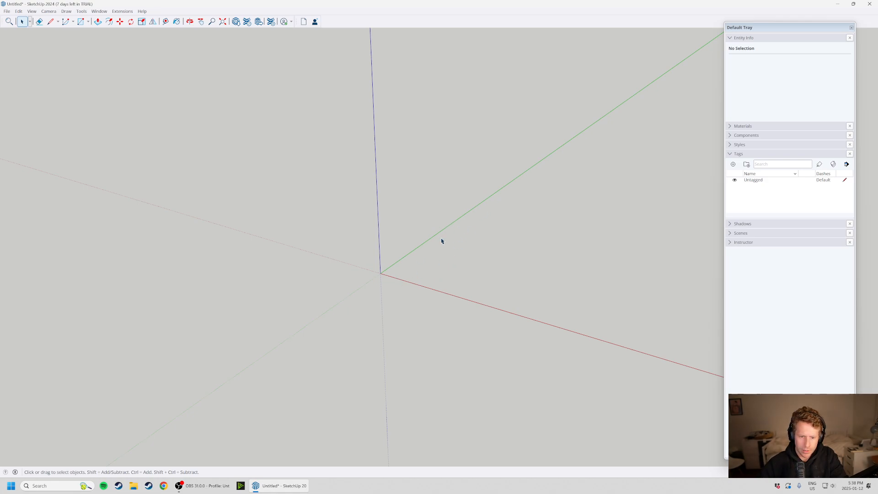
pyautogui.scroll(1, 368, 250)
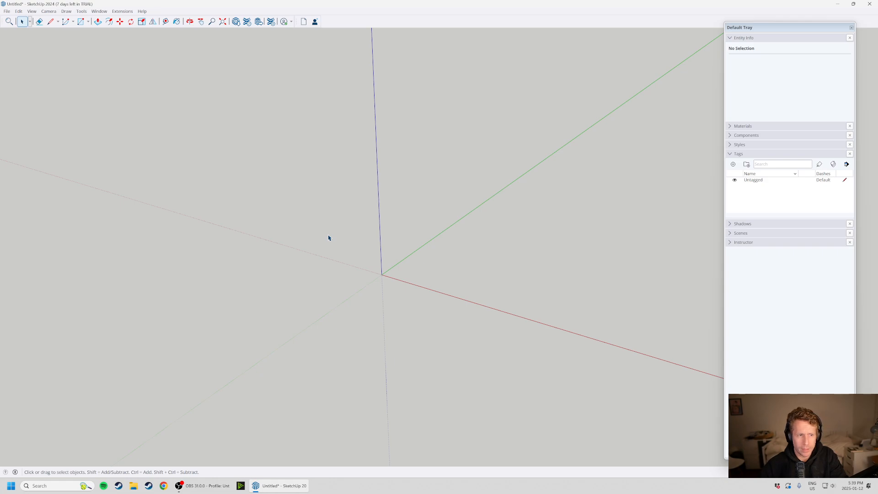
pyautogui.moveTo(280, 319); pyautogui.dragTo(287, 310, button='middle')
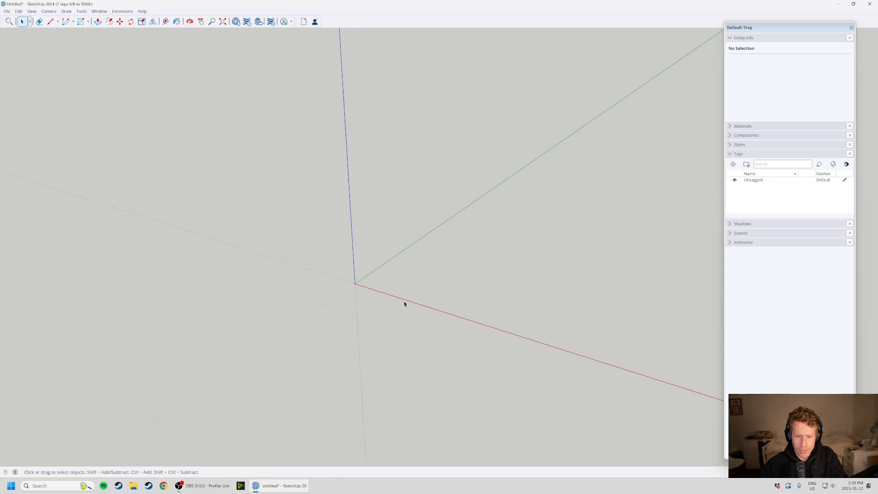
pyautogui.moveTo(475, 219); pyautogui.dragTo(506, 223, button='middle')
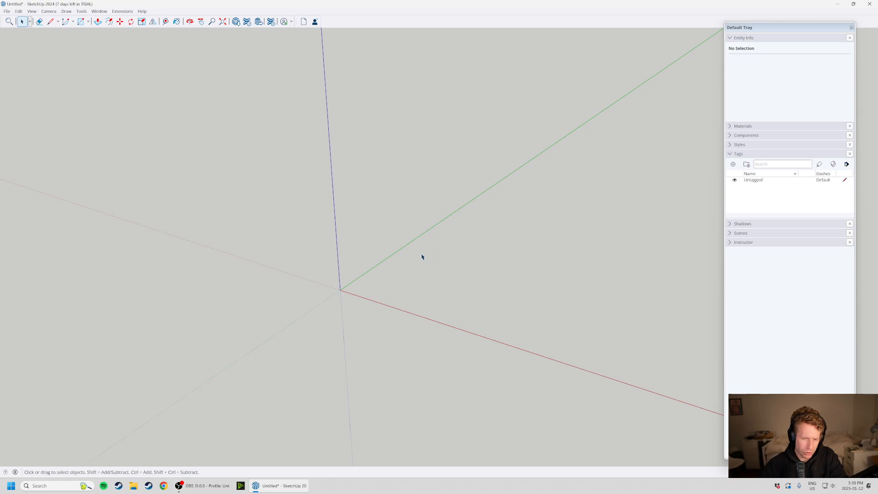
pyautogui.scroll(-1, 421, 257)
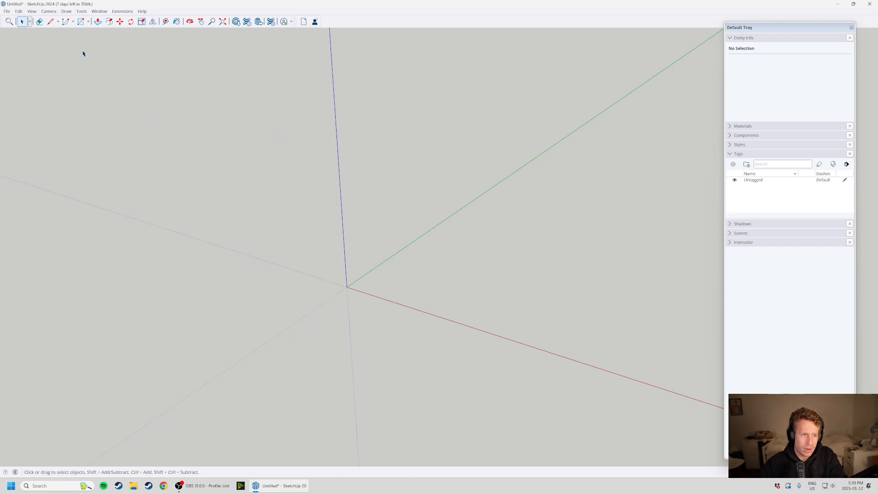
pyautogui.click(65, 11)
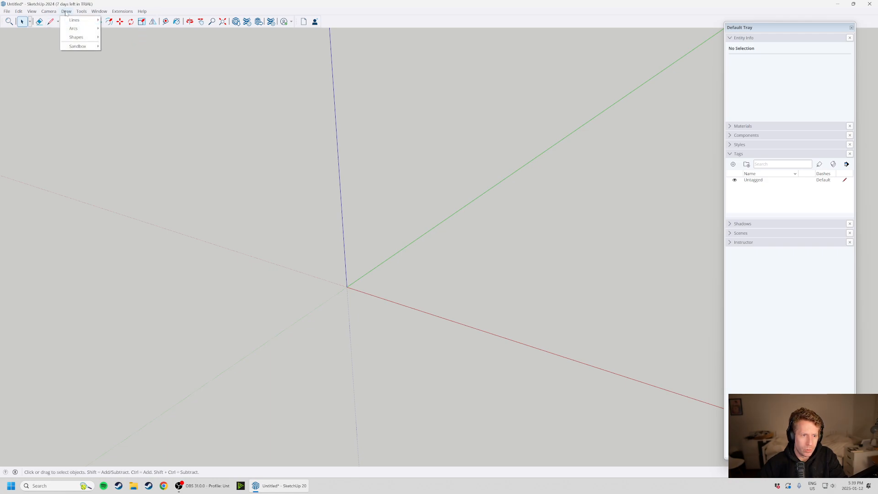
pyautogui.moveTo(81, 38)
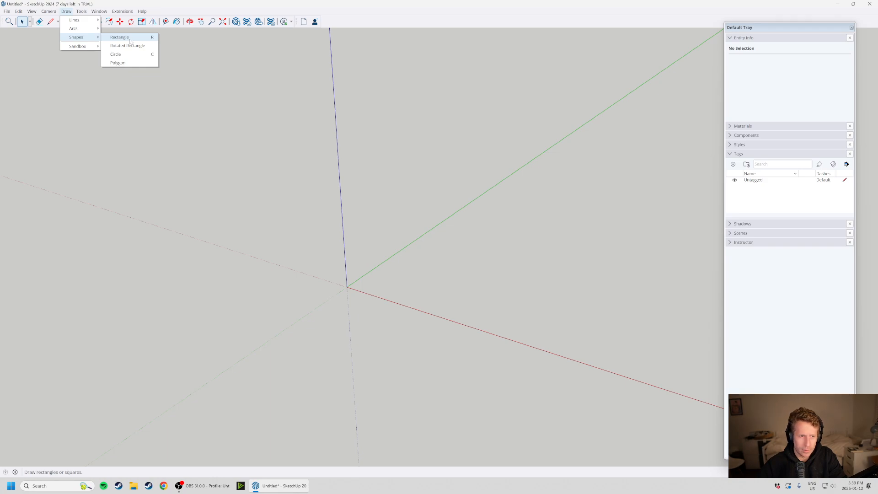
pyautogui.click(130, 40)
pyautogui.scroll(-1, 259, 320)
pyautogui.scroll(1, 355, 303)
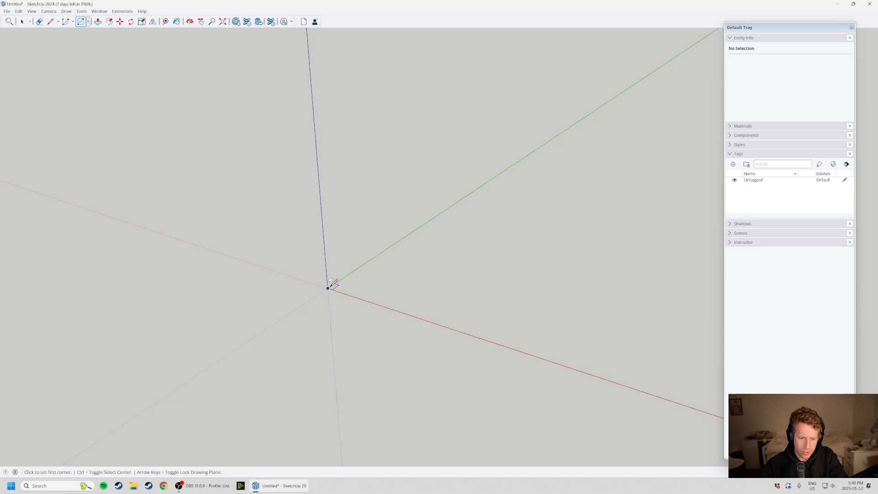
pyautogui.click(328, 288)
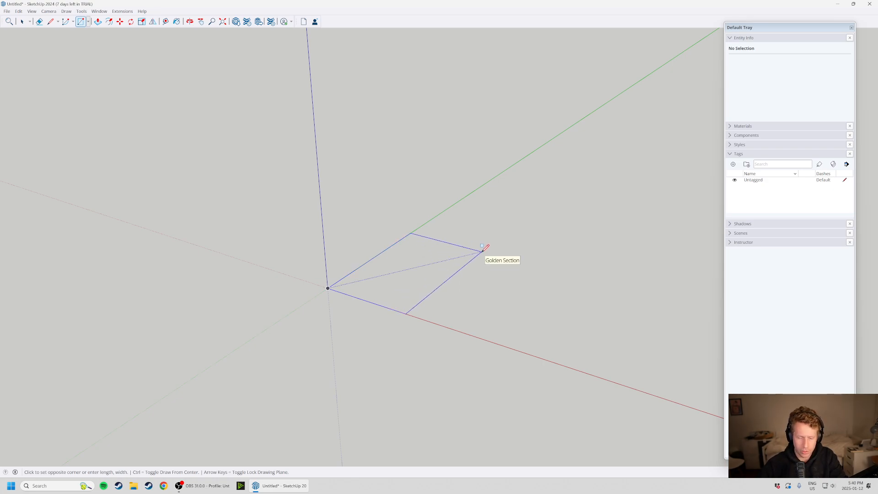
pyautogui.press('space')
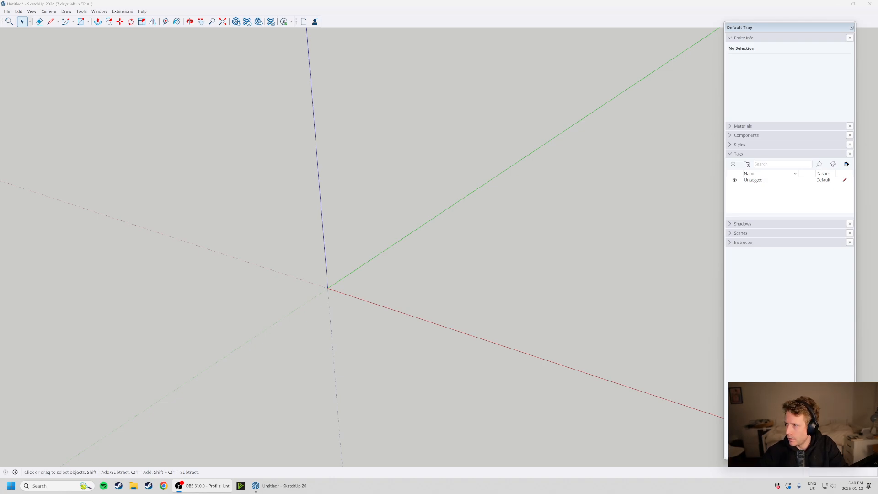
# Draw a 25000 by 25000 mm square with the Rectangle tool on the ground plane, starting at the origin.
pyautogui.click(480, 336)
pyautogui.press('r')
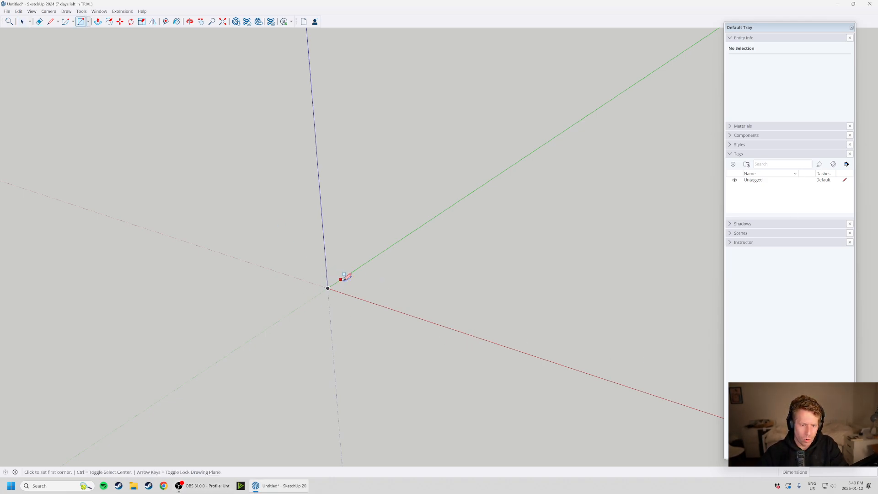
pyautogui.click(327, 288)
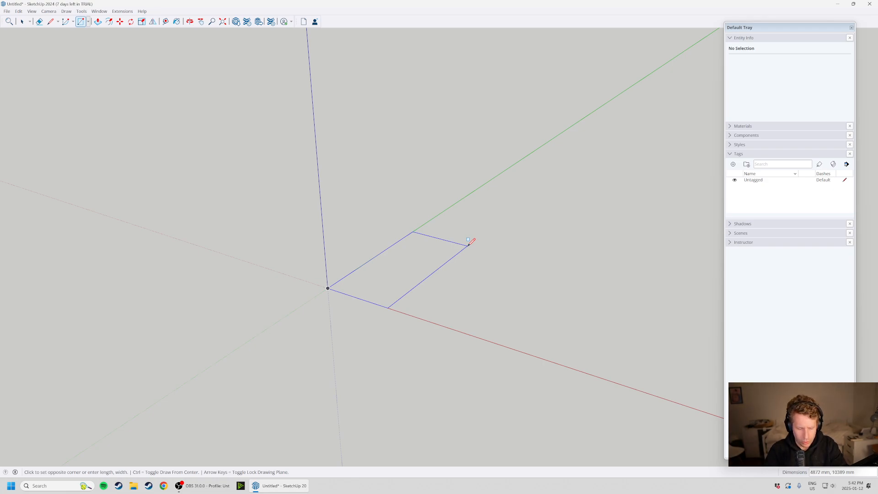
pyautogui.write('25000,25000')
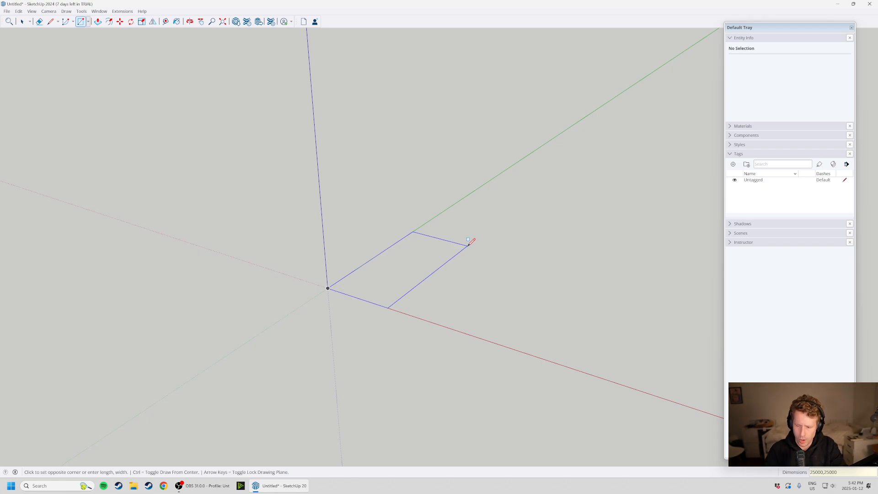
pyautogui.press('Return')
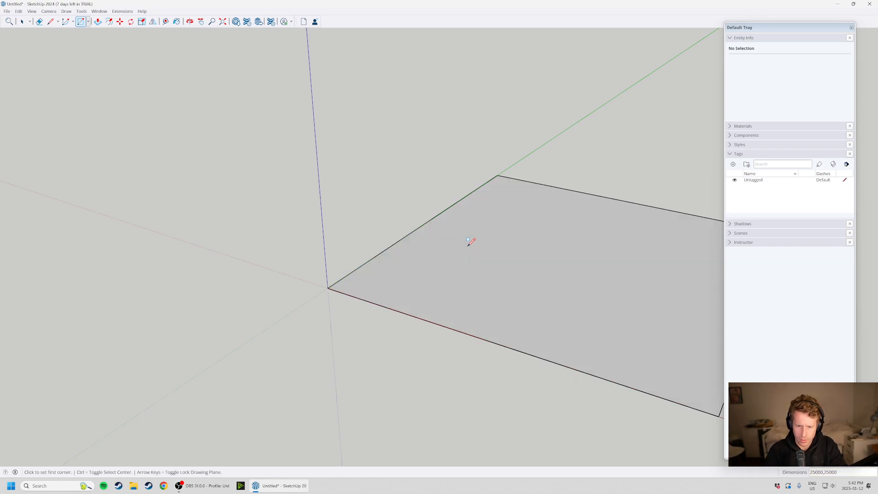
pyautogui.scroll(-3, 298, 278)
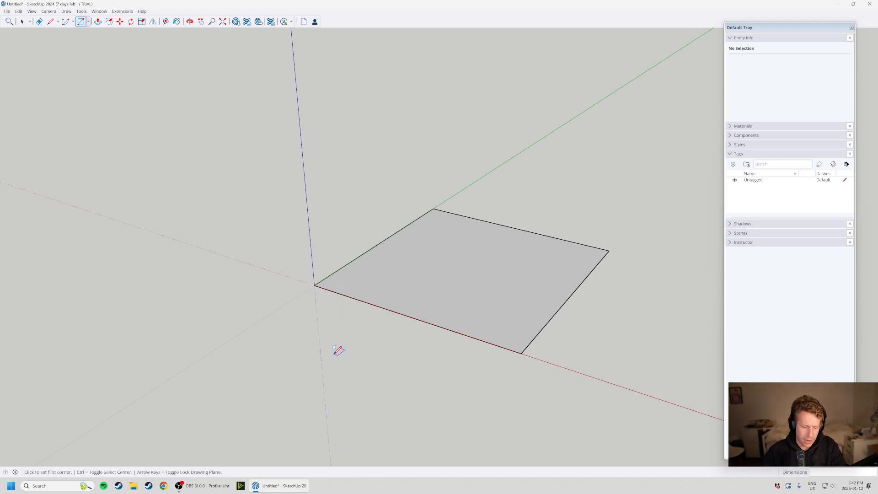
pyautogui.press('space')
# Try selecting and deselecting the square's face and view its area in Entity Info.
pyautogui.scroll(-2, 356, 349)
pyautogui.scroll(3, 534, 257)
pyautogui.scroll(-1, 418, 247)
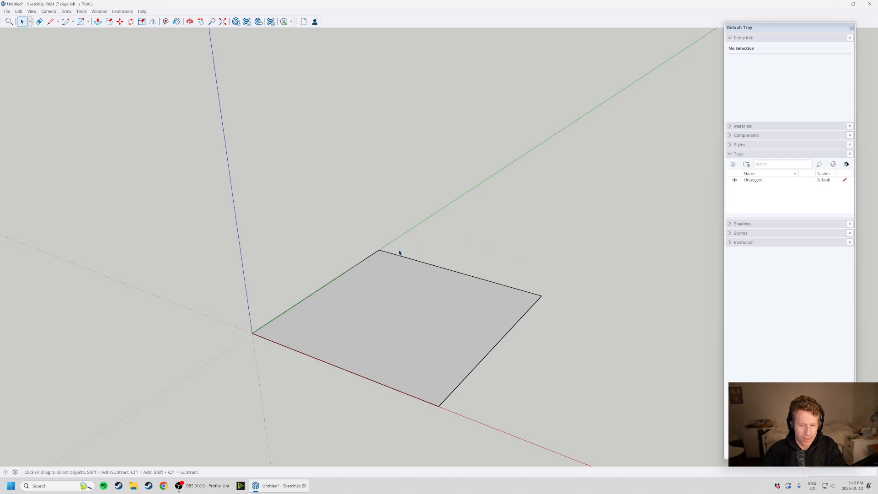
pyautogui.scroll(-3, 310, 325)
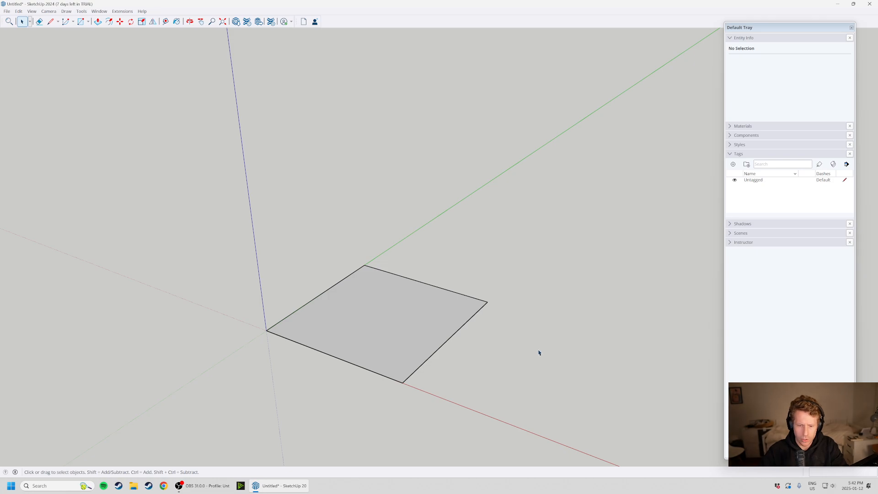
pyautogui.click(398, 336)
pyautogui.click(474, 351)
pyautogui.moveTo(474, 351); pyautogui.dragTo(464, 342, button='middle')
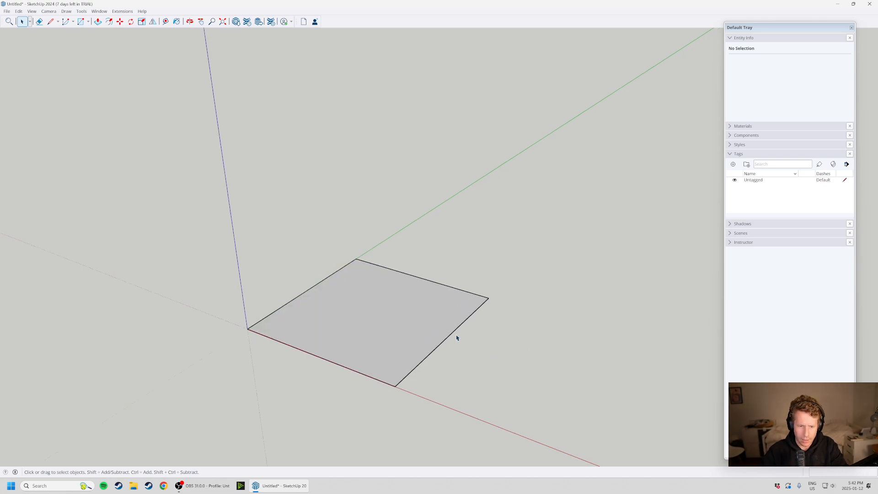
pyautogui.click(396, 304)
pyautogui.click(531, 393)
pyautogui.click(366, 314)
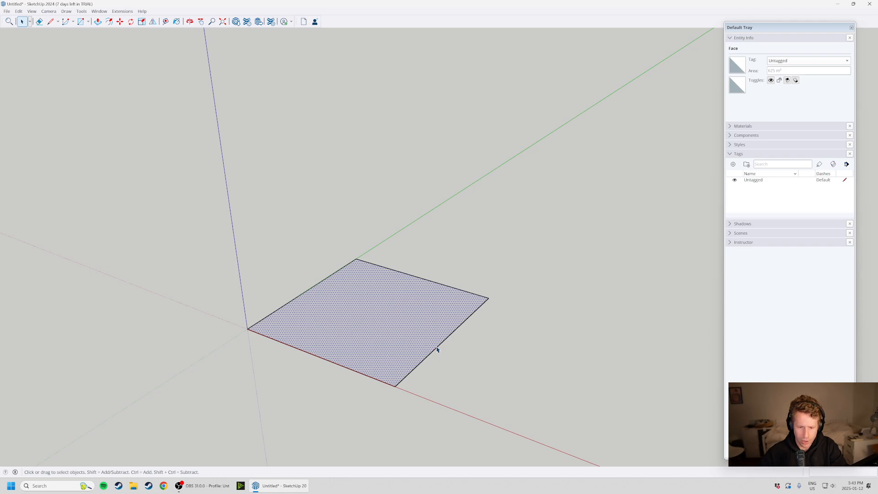
# Select the square's edges one at a time to check their lengths in Entity Info.
pyautogui.scroll(2, 408, 362)
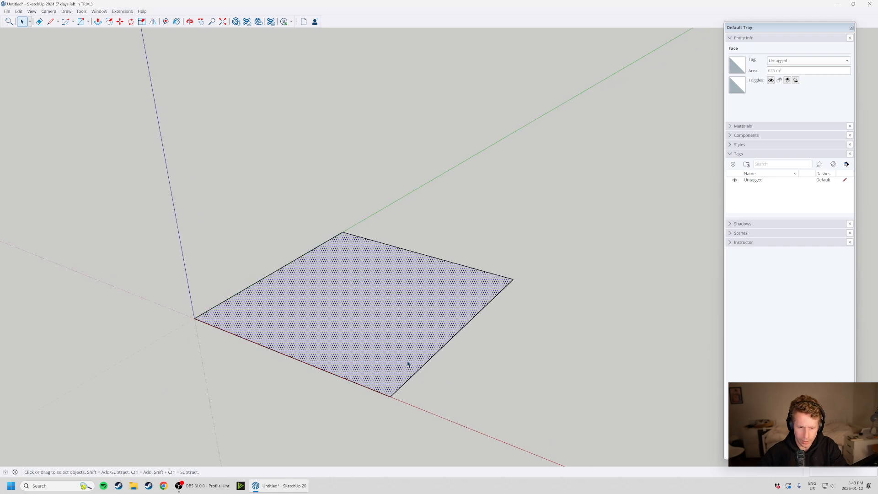
pyautogui.click(443, 350)
pyautogui.click(440, 348)
pyautogui.scroll(3, 413, 386)
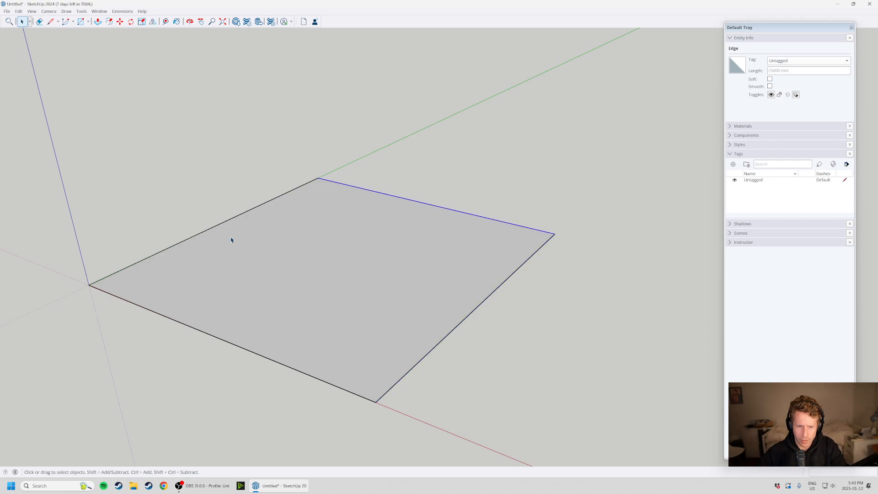
pyautogui.click(221, 225)
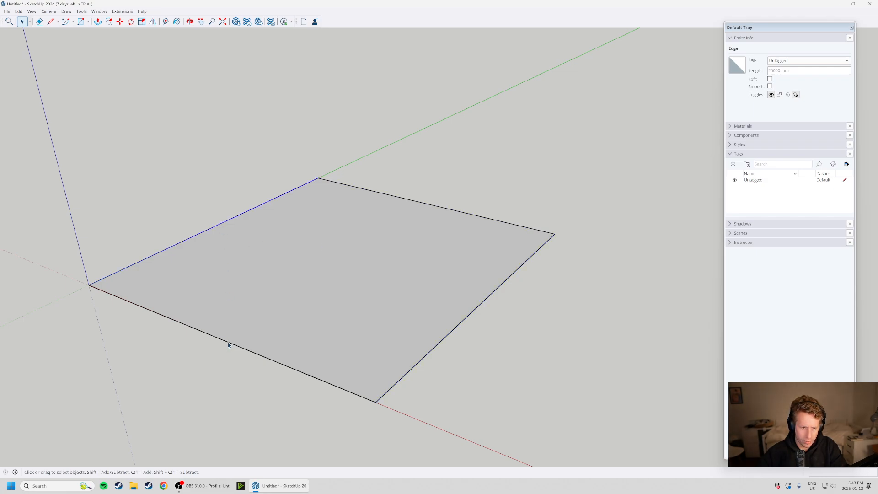
# Clear the edge selection and select the square's face together with all its bounding edges.
pyautogui.click(643, 404)
pyautogui.scroll(-1, 643, 404)
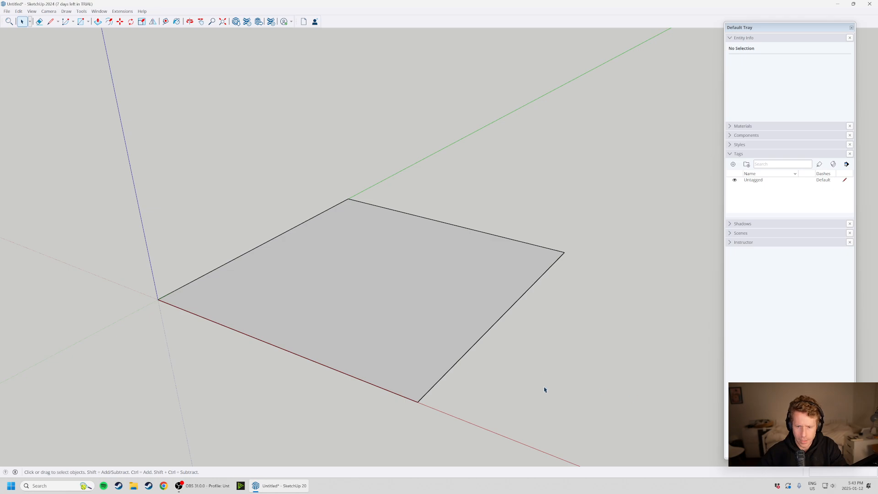
pyautogui.doubleClick(382, 286)
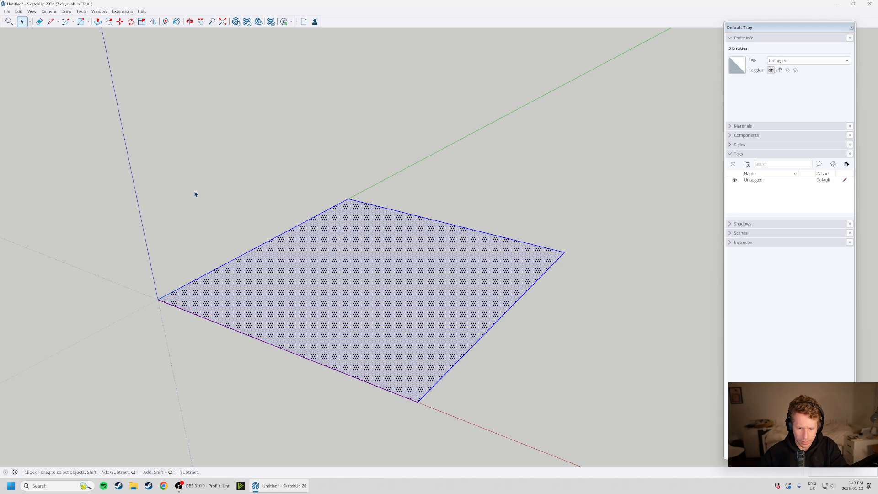
# Try selecting the square's face together with its bounding edges again and clear the selection.
pyautogui.click(525, 304)
pyautogui.doubleClick(501, 317)
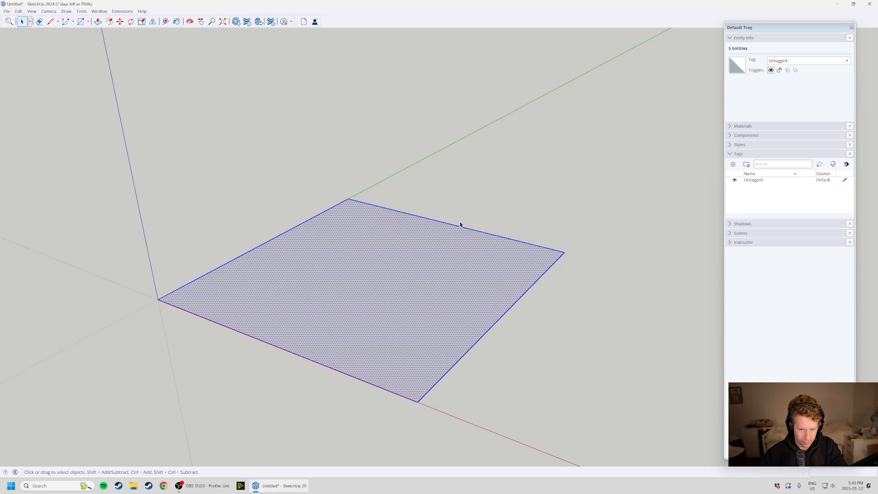
pyautogui.click(490, 217)
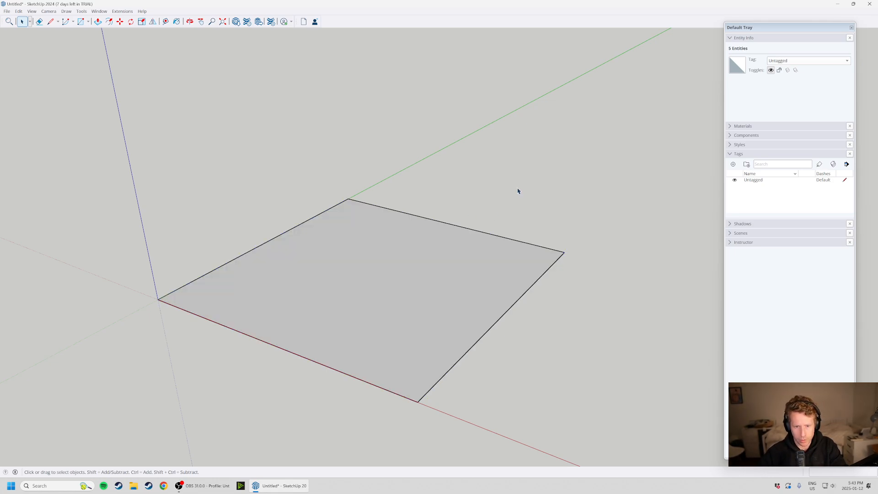
# Delete only the square's face, keep its four bounding edges, and inspect the empty outline from different angles.
pyautogui.click(404, 310)
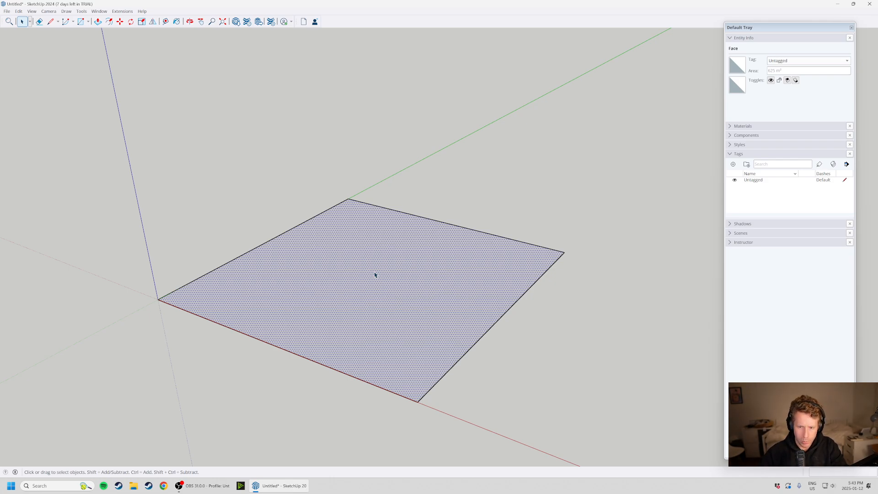
pyautogui.press('Delete')
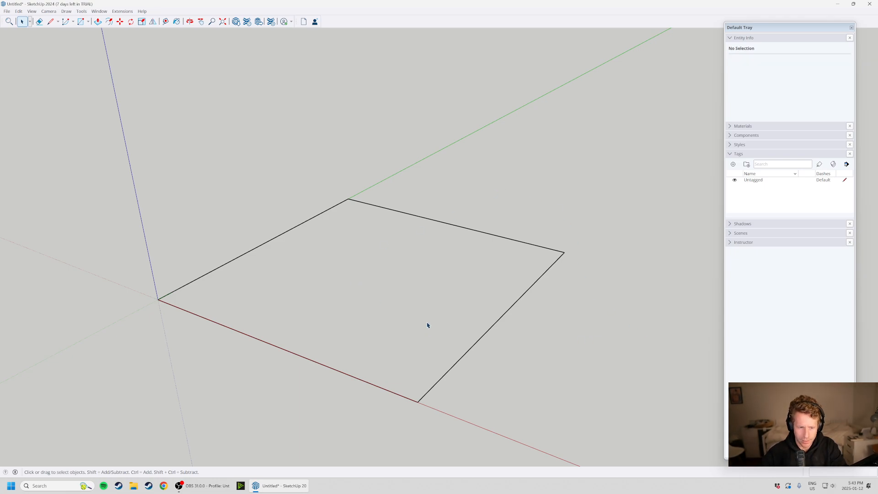
pyautogui.moveTo(420, 365); pyautogui.dragTo(472, 334, button='middle')
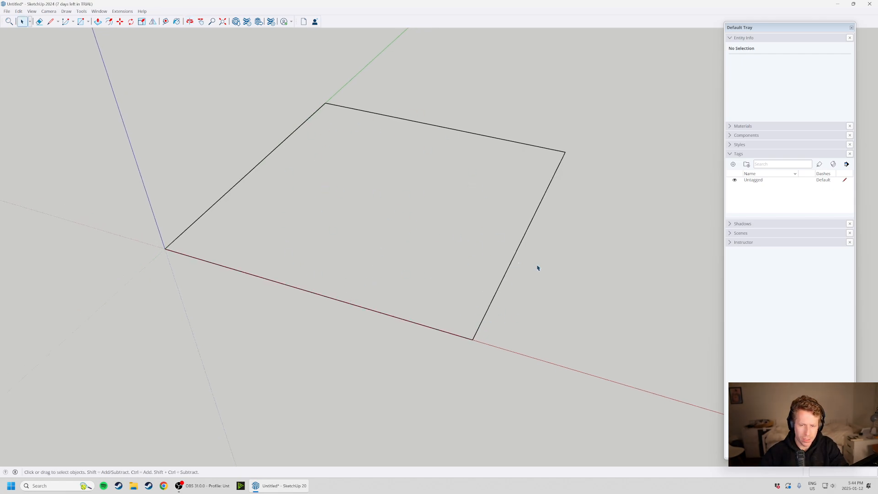
pyautogui.scroll(-1, 579, 371)
pyautogui.scroll(2, 344, 162)
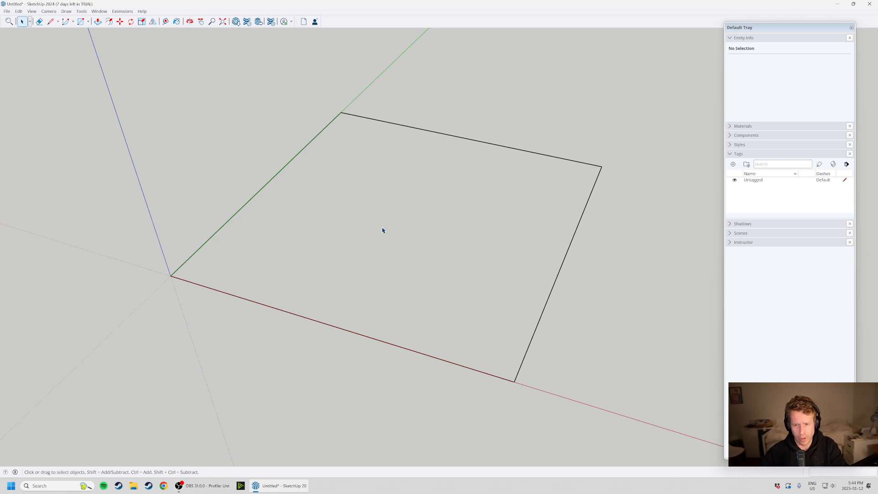
pyautogui.moveTo(399, 301); pyautogui.dragTo(327, 243, button='middle')
pyautogui.moveTo(256, 267); pyautogui.dragTo(329, 320, button='middle')
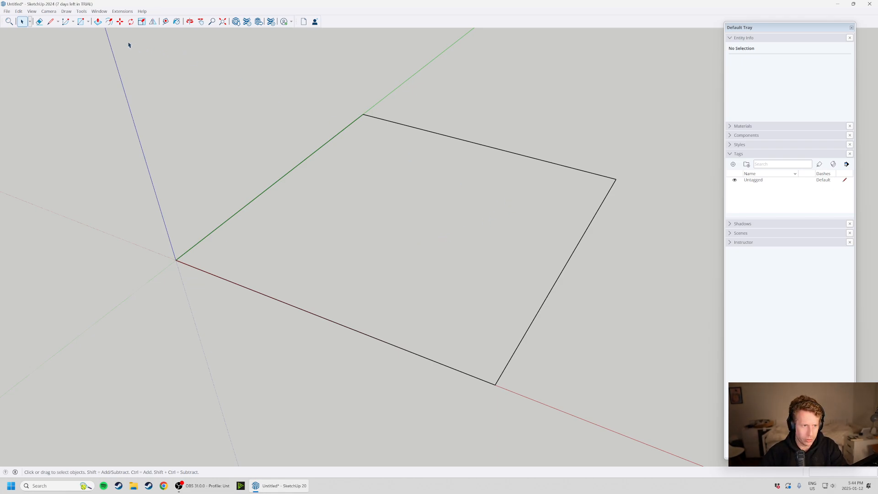
# Undo the deletion of the square's face.
pyautogui.hotkey('ctrl', 'z')
pyautogui.moveTo(470, 368); pyautogui.dragTo(413, 128, button='middle')
pyautogui.moveTo(481, 283); pyautogui.dragTo(298, 277, button='middle')
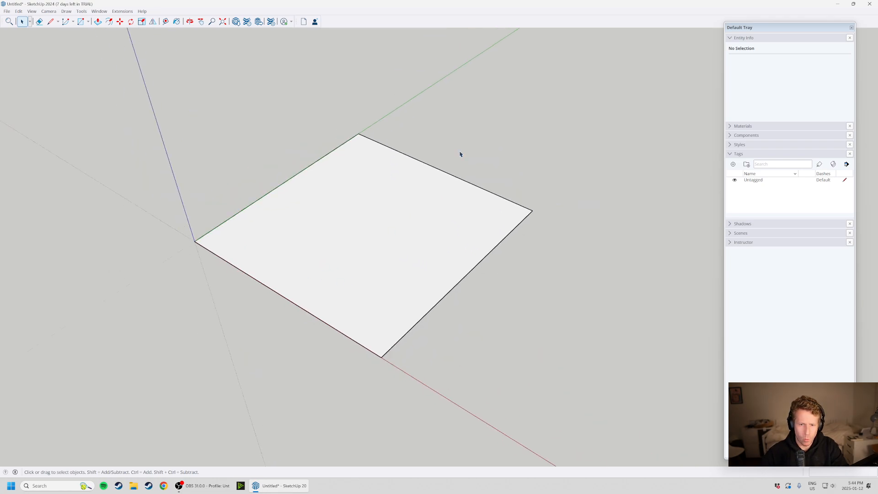
pyautogui.click(458, 180)
pyautogui.moveTo(406, 343); pyautogui.dragTo(345, 316, button='middle')
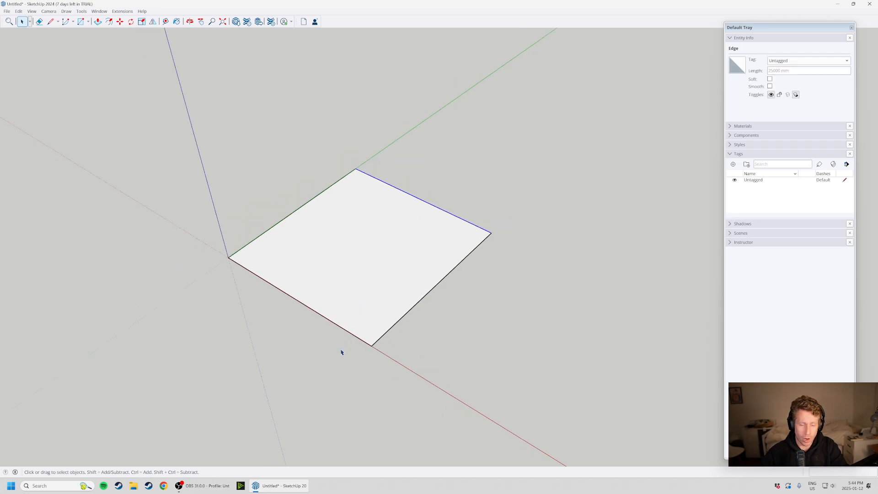
pyautogui.moveTo(448, 313); pyautogui.dragTo(333, 347, button='middle')
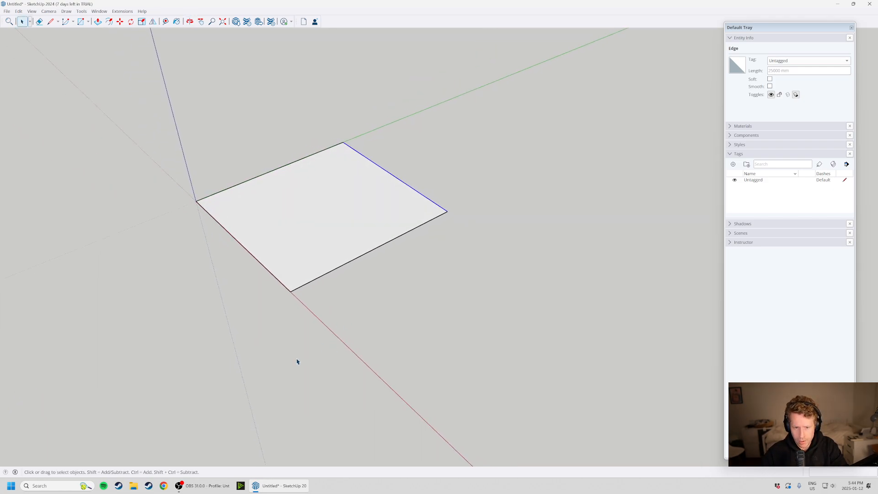
pyautogui.moveTo(353, 265); pyautogui.dragTo(337, 143, button='middle')
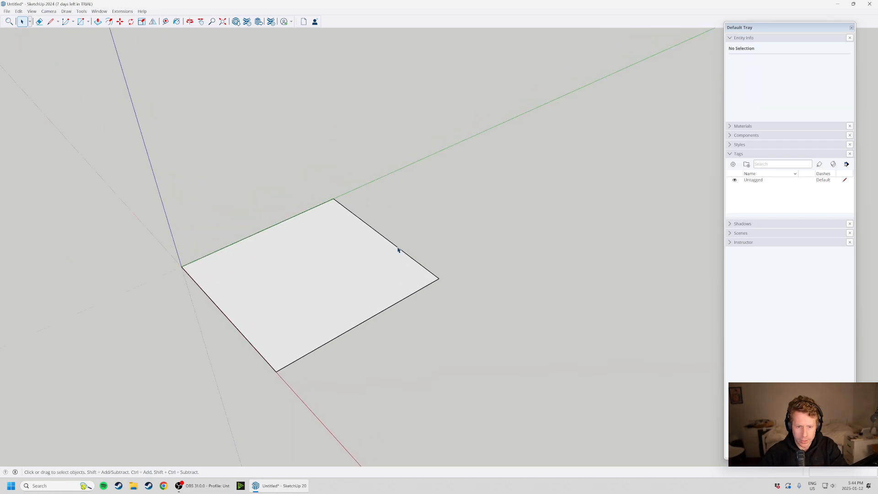
pyautogui.click(398, 248)
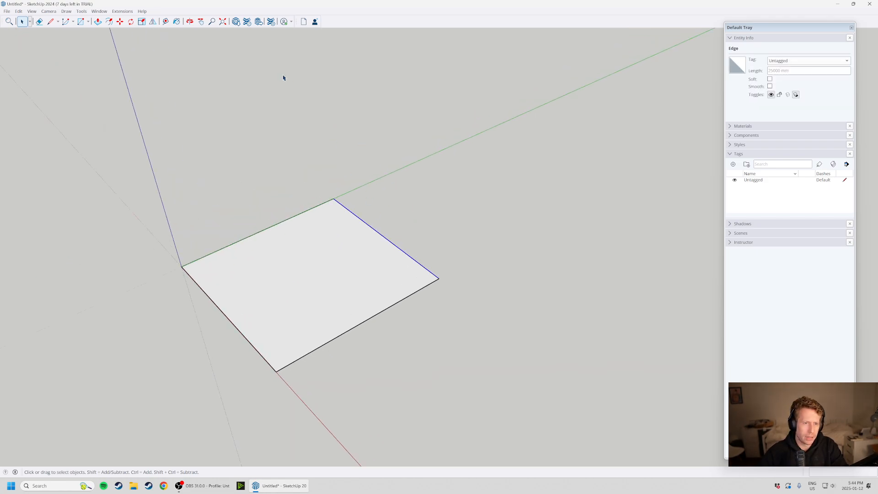
pyautogui.click(387, 241)
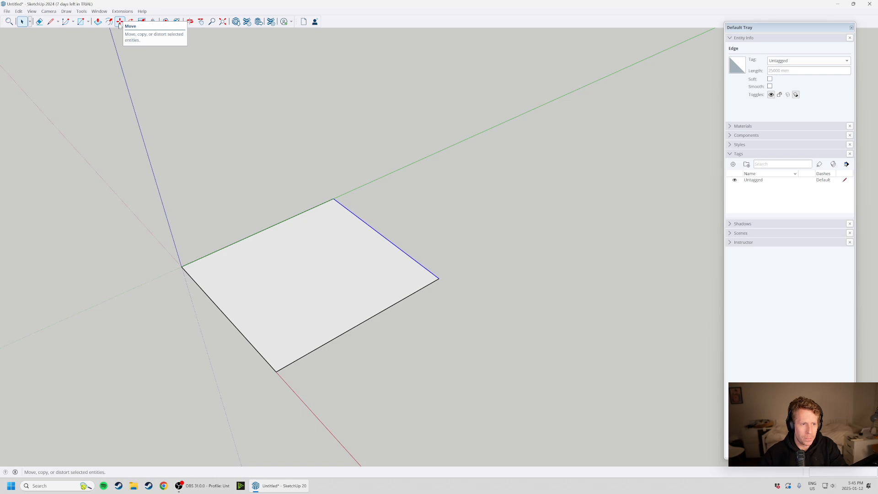
pyautogui.click(119, 21)
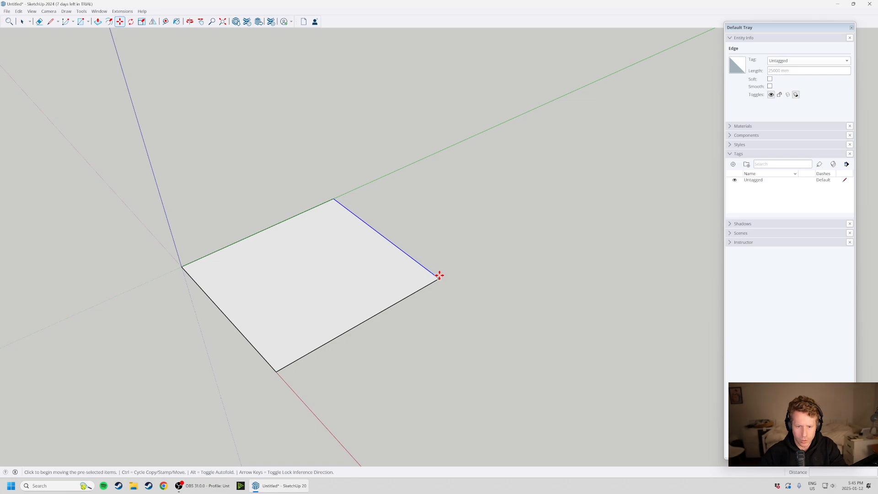
pyautogui.scroll(3, 443, 274)
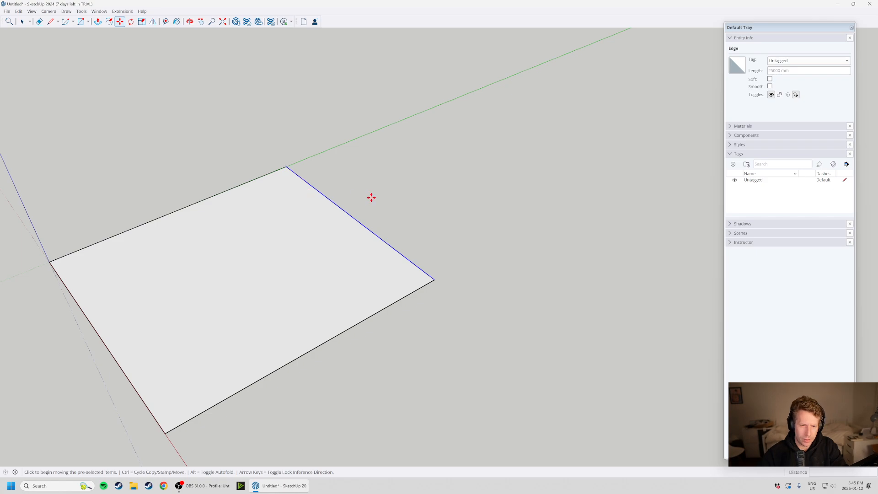
pyautogui.press('space')
pyautogui.click(557, 324)
pyautogui.scroll(2, 351, 204)
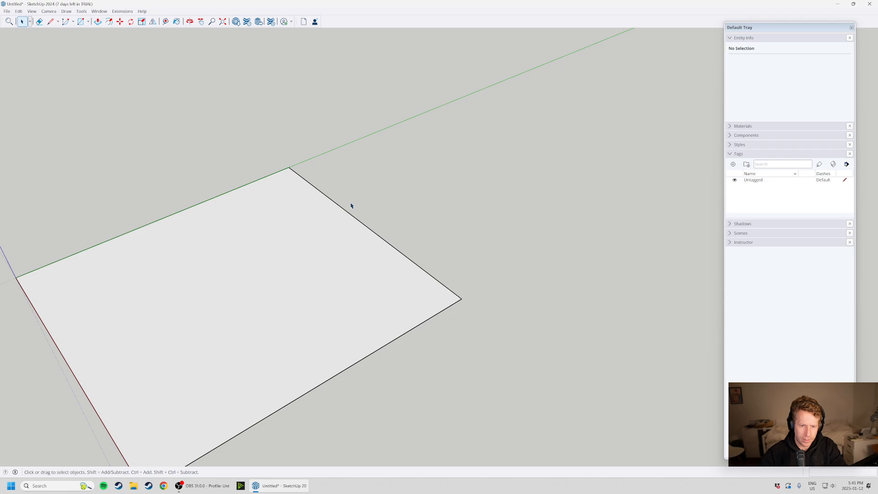
# Try to move the square's whole face with the Move tool, starting from its corner on the red axis.
pyautogui.click(294, 254)
pyautogui.click(473, 303)
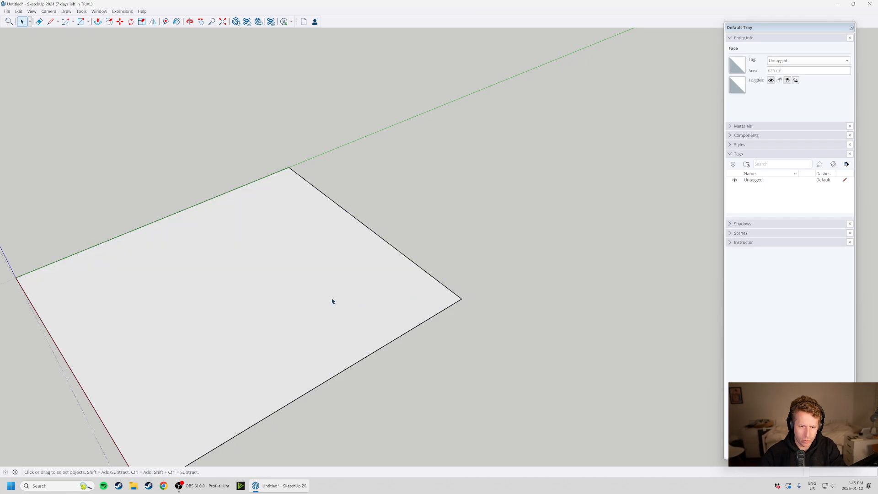
pyautogui.click(214, 286)
pyautogui.scroll(-4, 413, 263)
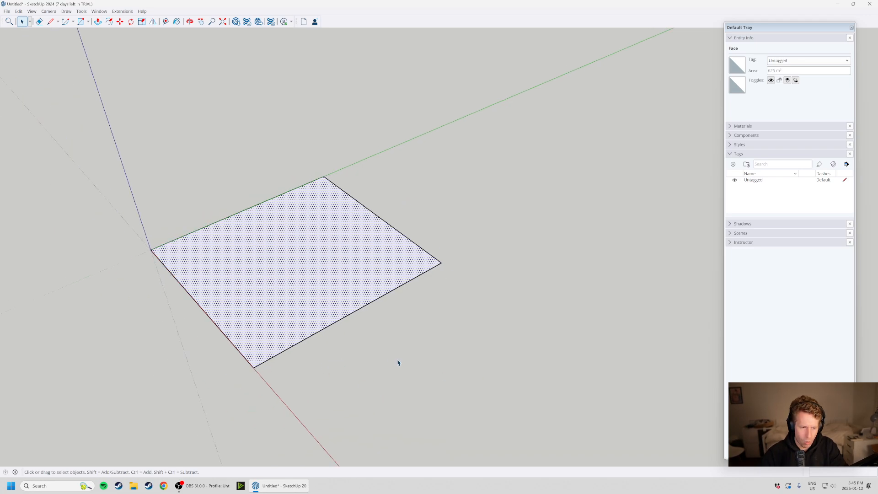
pyautogui.press('m')
pyautogui.click(252, 368)
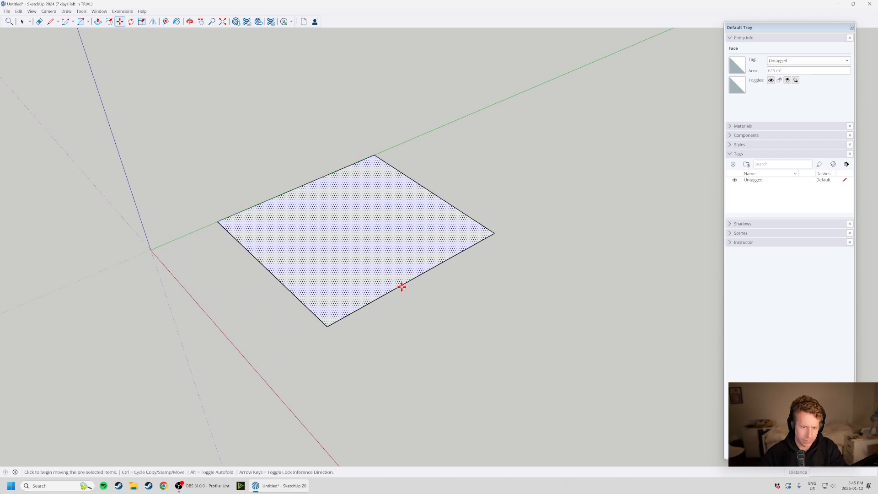
pyautogui.press('Escape')
# Move the square's far edge, opposite the red axis, 50000 mm outward along the green axis to stretch the face.
pyautogui.press('space')
pyautogui.click(427, 253)
pyautogui.press('m')
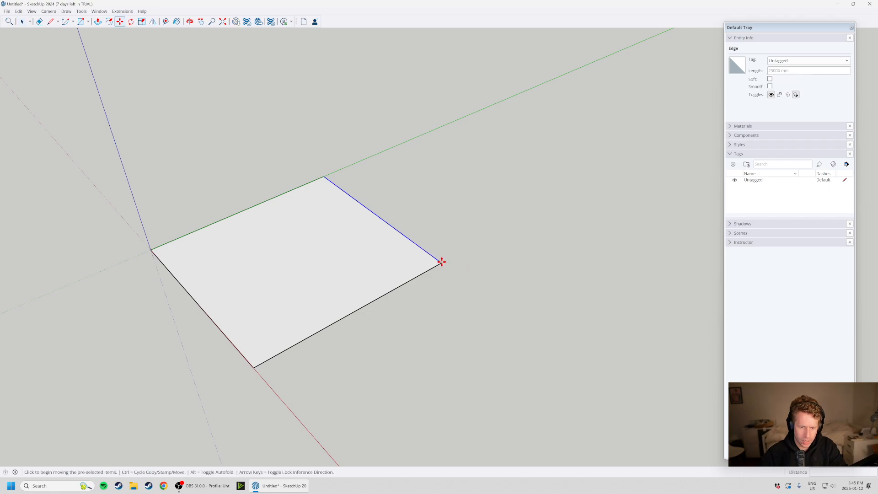
pyautogui.click(442, 262)
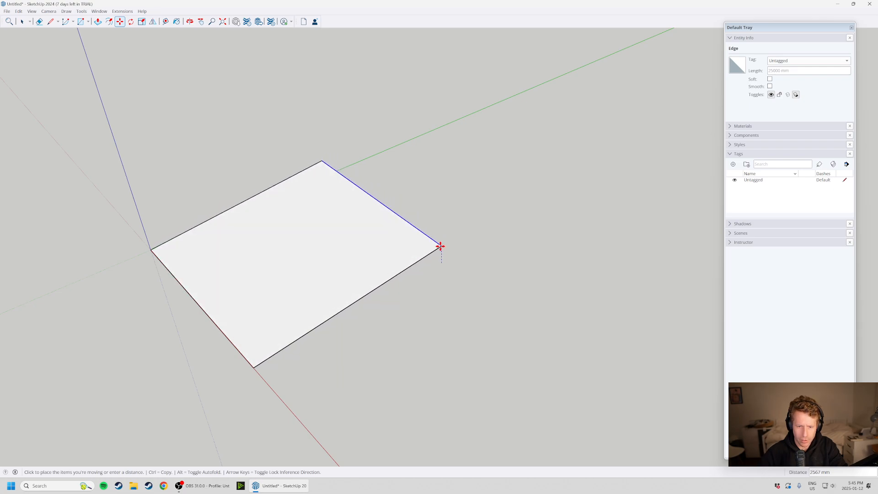
pyautogui.scroll(3, 436, 250)
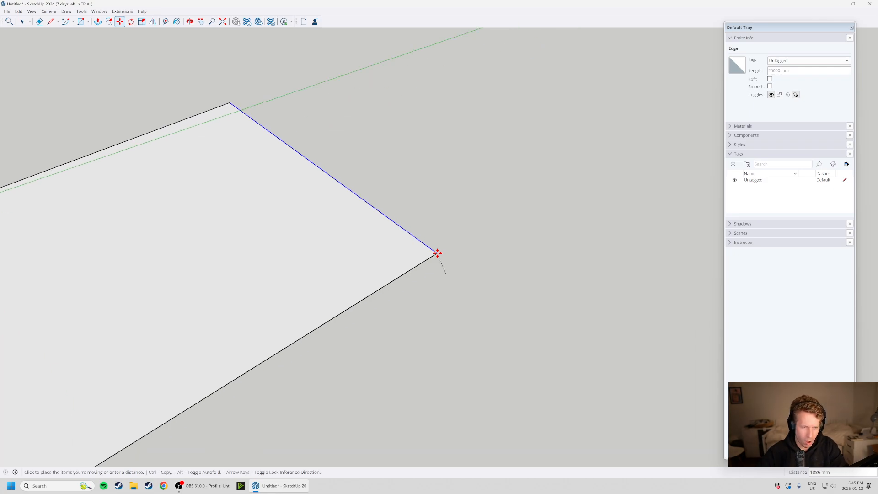
pyautogui.scroll(-2, 445, 260)
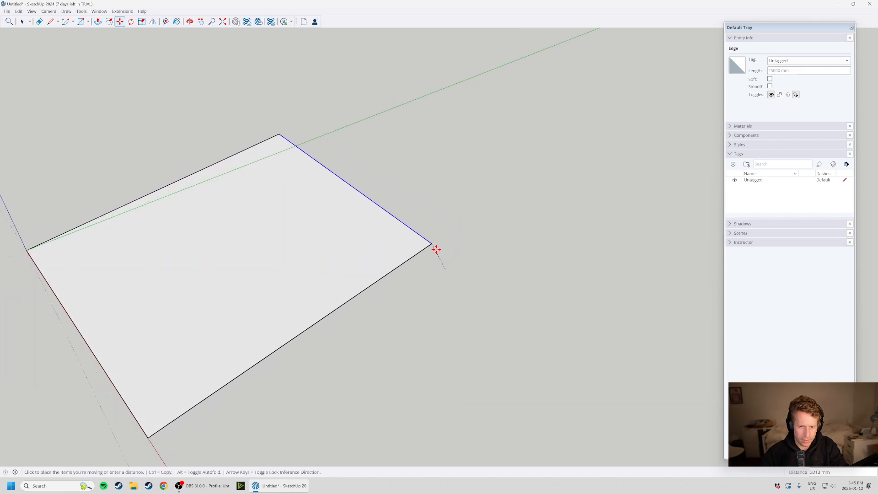
pyautogui.scroll(-2, 450, 252)
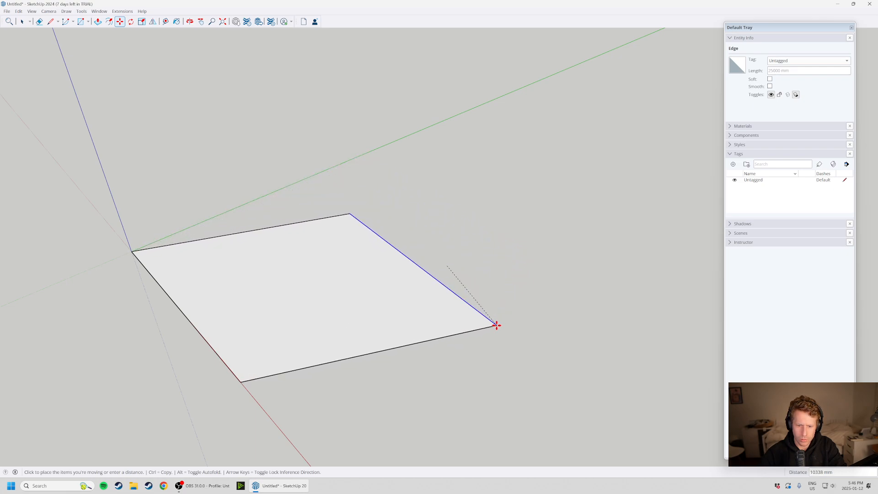
pyautogui.scroll(-3, 513, 310)
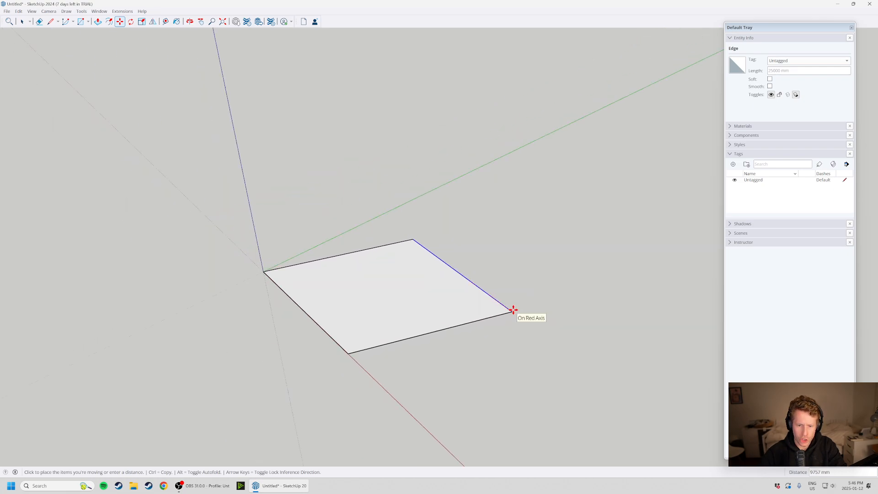
pyautogui.moveTo(529, 327); pyautogui.dragTo(555, 303, button='middle')
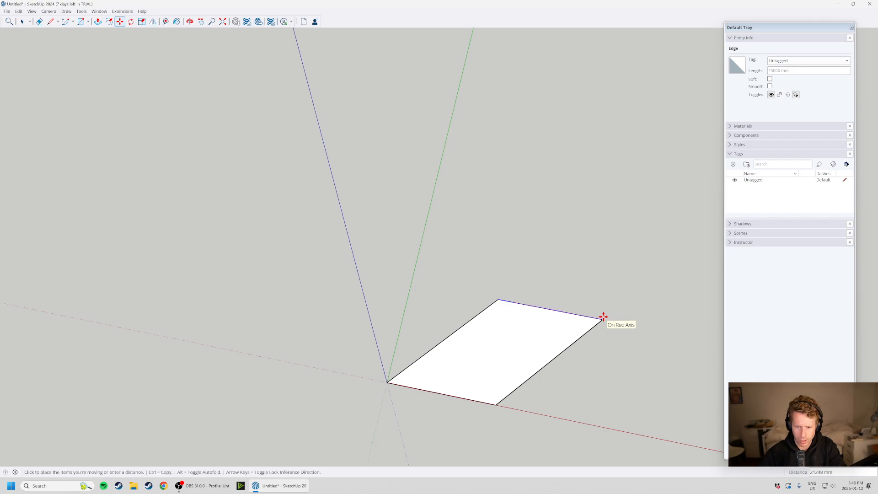
pyautogui.moveTo(514, 302); pyautogui.dragTo(476, 308, button='middle')
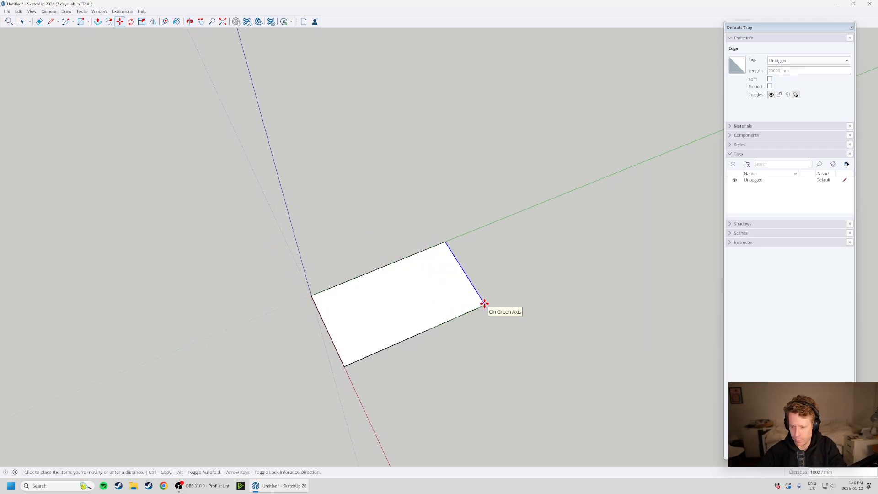
pyautogui.write('50000')
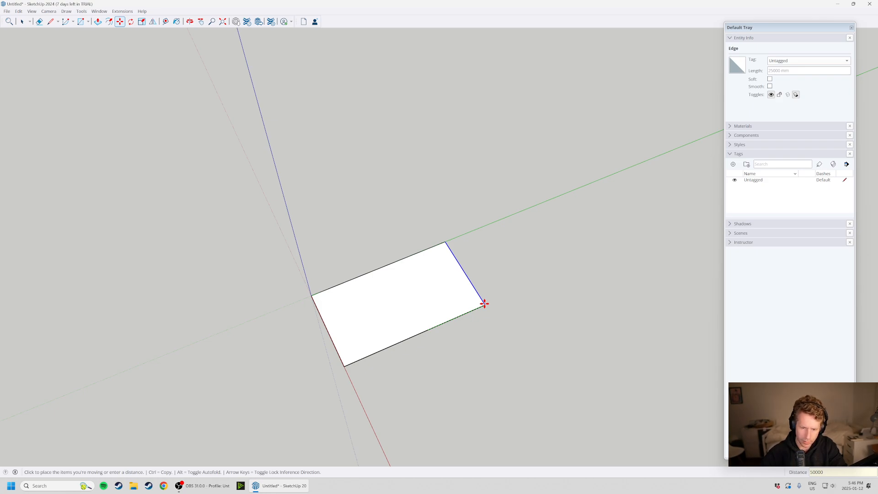
pyautogui.press('Return')
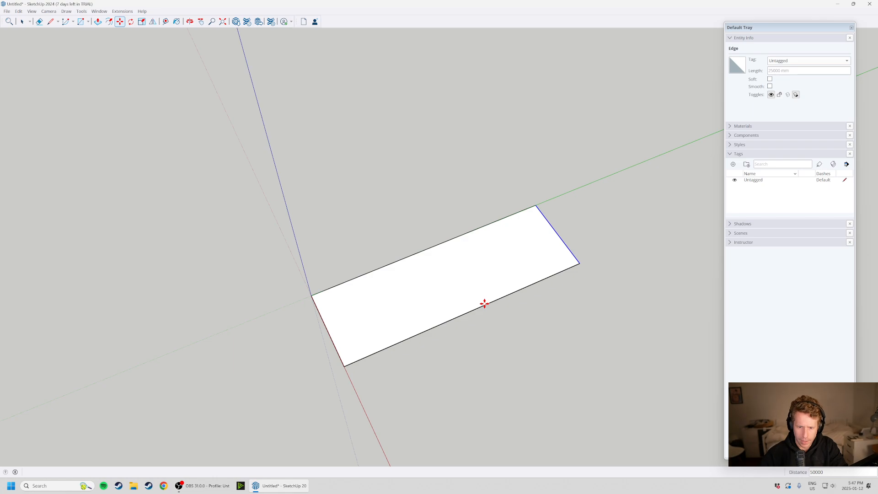
pyautogui.press('space')
# Zoom to the model's extents and orbit around the stretched rectangle to examine it from several angles.
pyautogui.moveTo(381, 295); pyautogui.dragTo(226, 267, button='middle')
pyautogui.press('e')
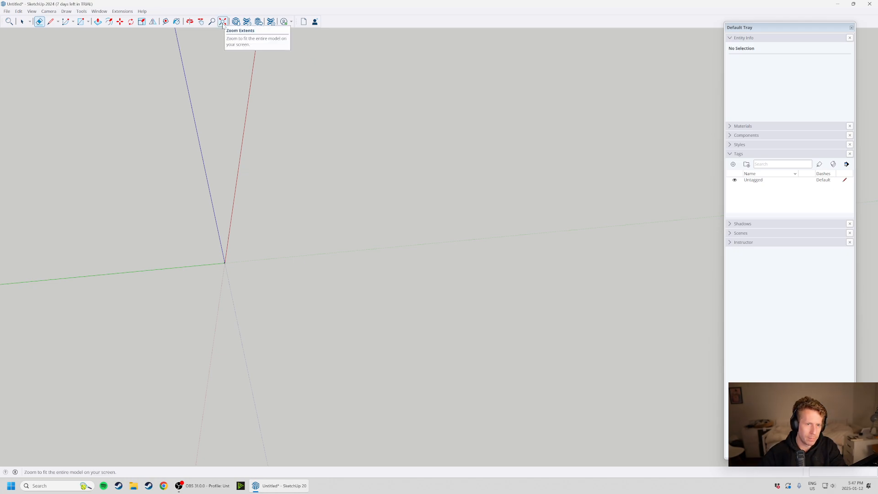
pyautogui.click(222, 23)
pyautogui.scroll(-3, 300, 231)
pyautogui.moveTo(300, 231)
pyautogui.mouseDown(button='middle')
pyautogui.moveTo(176, 233)
pyautogui.moveTo(686, 210)
pyautogui.moveTo(212, 228)
pyautogui.moveTo(531, 243)
pyautogui.moveTo(287, 190)
pyautogui.moveTo(339, 220)
pyautogui.moveTo(240, 256)
pyautogui.moveTo(265, 307)
pyautogui.mouseUp(button='middle')
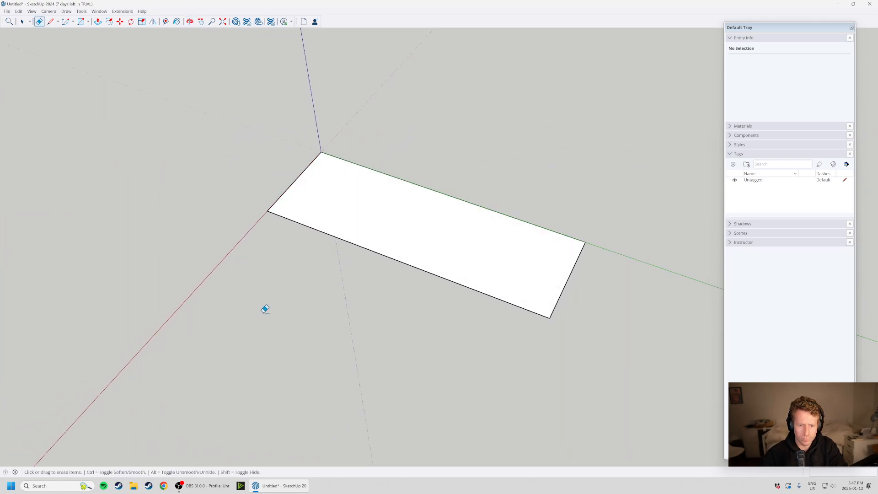
pyautogui.moveTo(288, 245); pyautogui.dragTo(644, 256, button='middle')
pyautogui.moveTo(326, 302); pyautogui.dragTo(445, 218, button='middle')
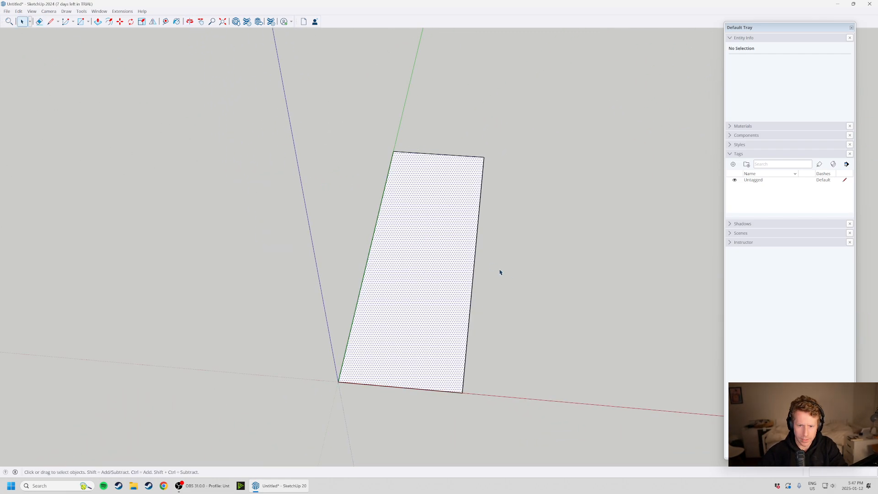
pyautogui.moveTo(560, 340); pyautogui.dragTo(403, 329, button='middle')
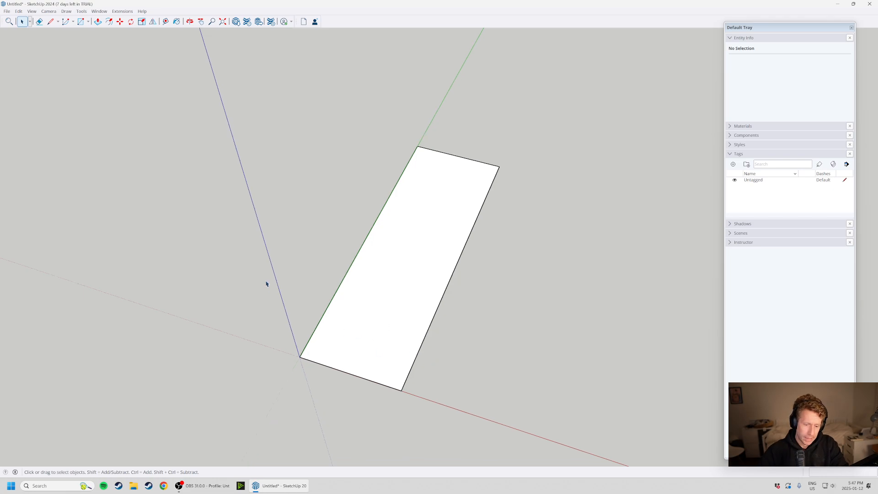
pyautogui.moveTo(320, 298); pyautogui.dragTo(397, 339, button='middle')
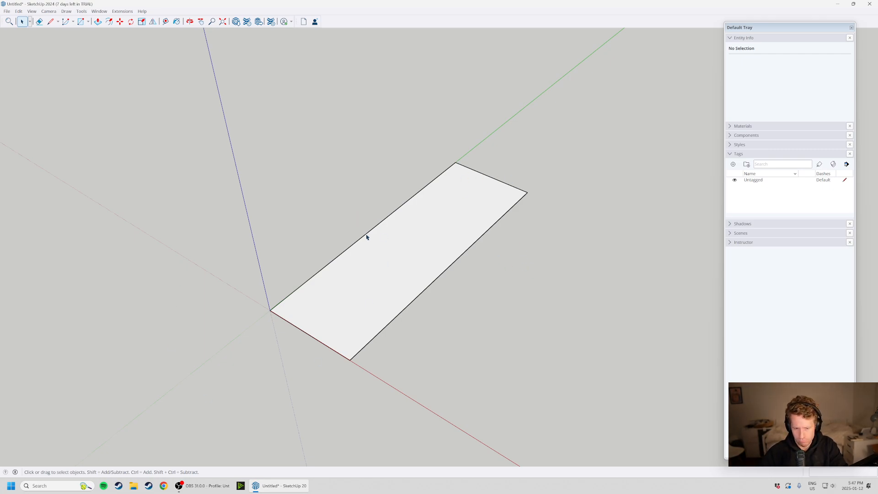
pyautogui.scroll(1, 381, 321)
pyautogui.moveTo(429, 337); pyautogui.dragTo(439, 276, button='middle')
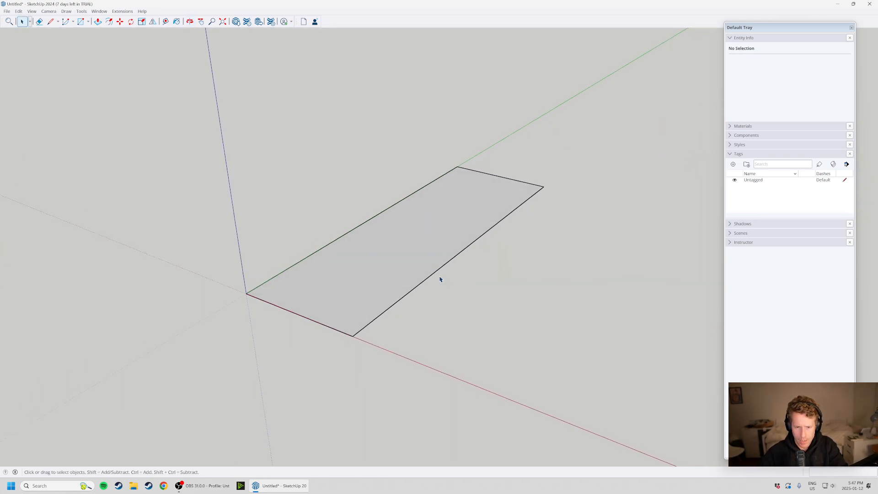
# Move the stretched rectangle's corner on the red axis 5000 mm inward along the green axis, skewing that end.
pyautogui.moveTo(394, 254); pyautogui.dragTo(398, 339, button='middle')
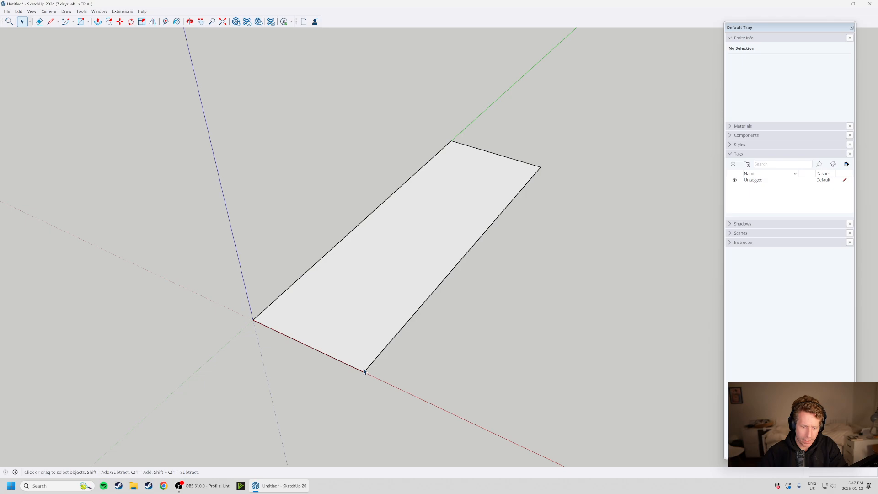
pyautogui.scroll(3, 356, 369)
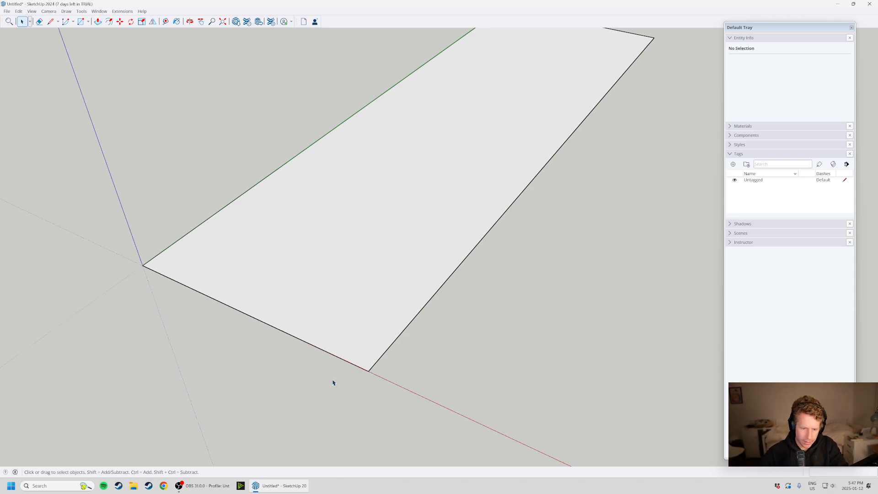
pyautogui.scroll(-3, 363, 350)
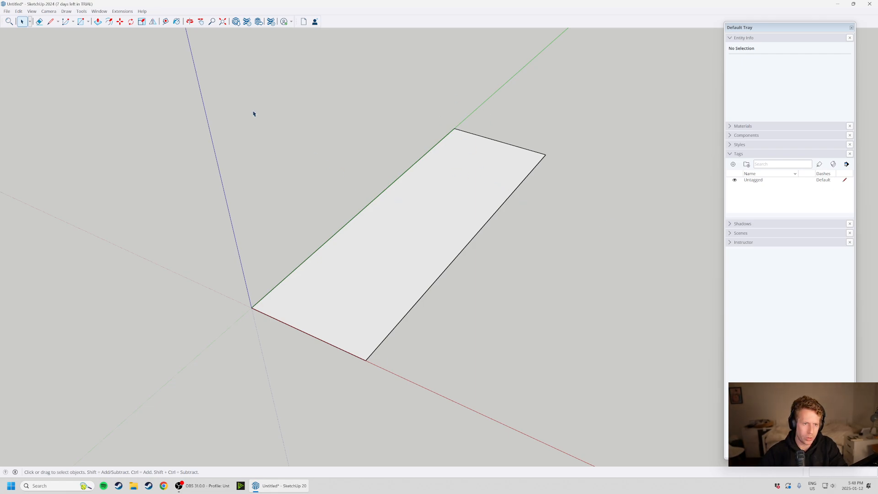
pyautogui.scroll(2, 276, 169)
pyautogui.scroll(-3, 275, 171)
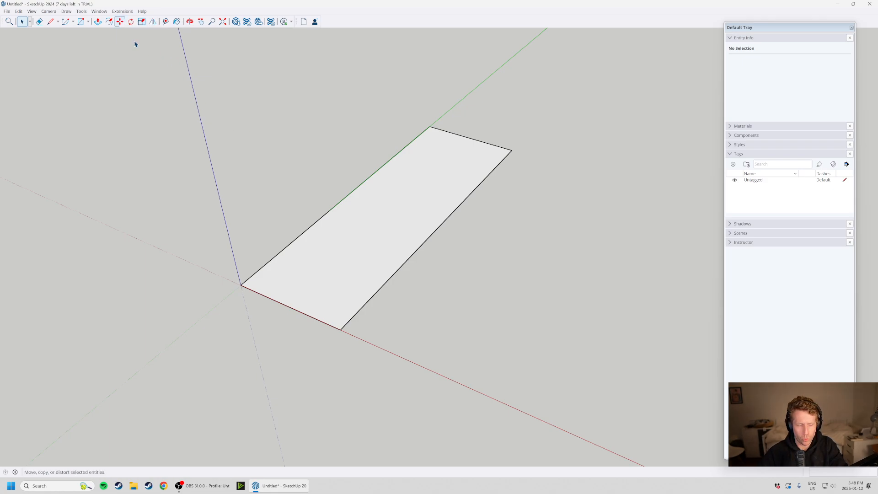
pyautogui.click(120, 22)
pyautogui.scroll(5, 342, 329)
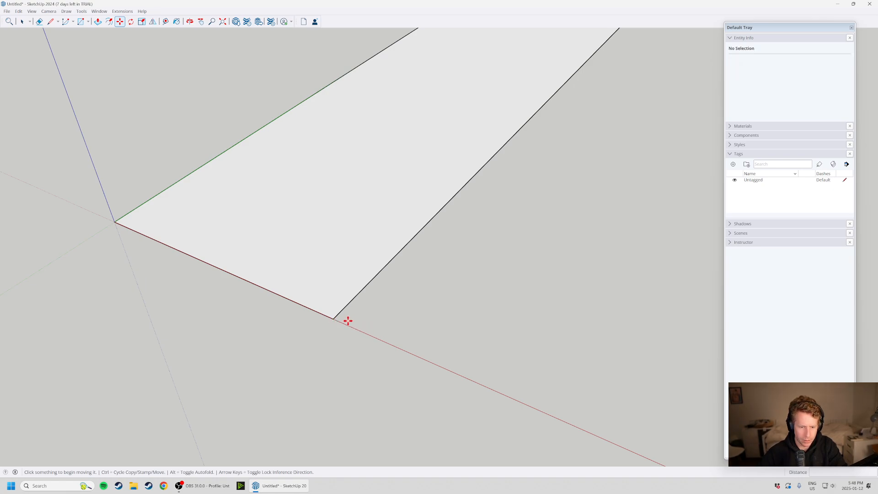
pyautogui.scroll(-4, 249, 314)
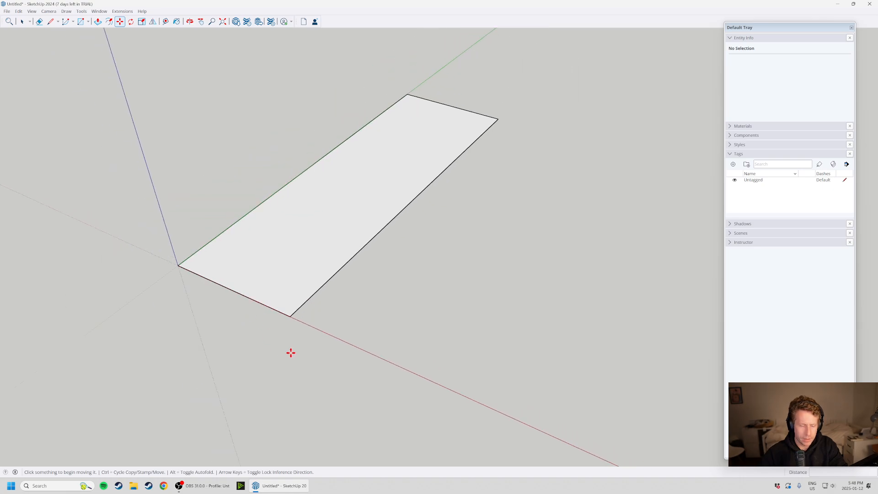
pyautogui.click(290, 315)
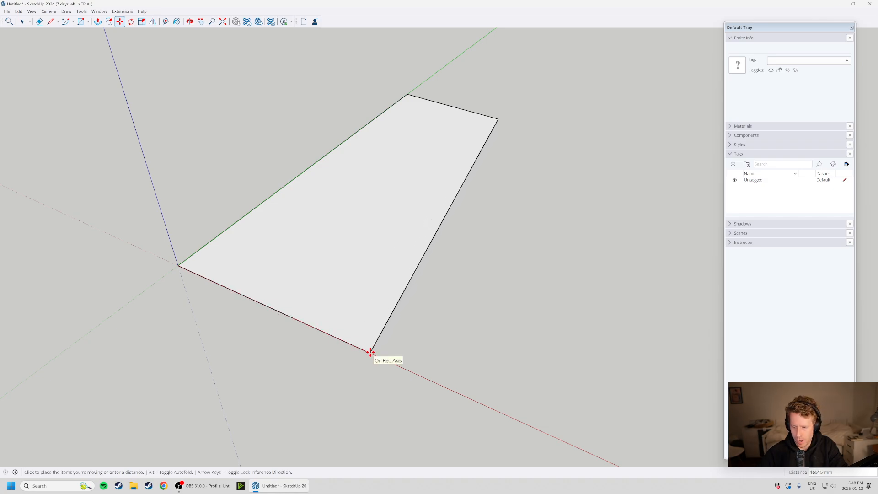
pyautogui.scroll(-1, 370, 352)
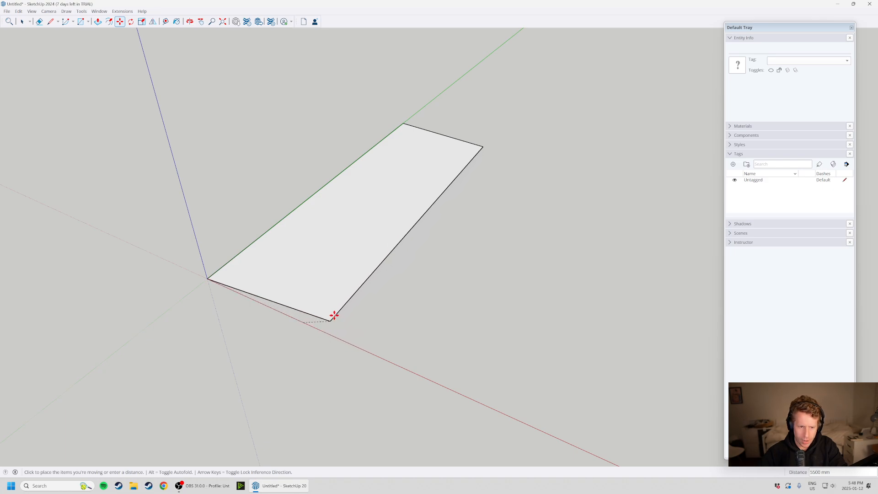
pyautogui.scroll(-1, 322, 302)
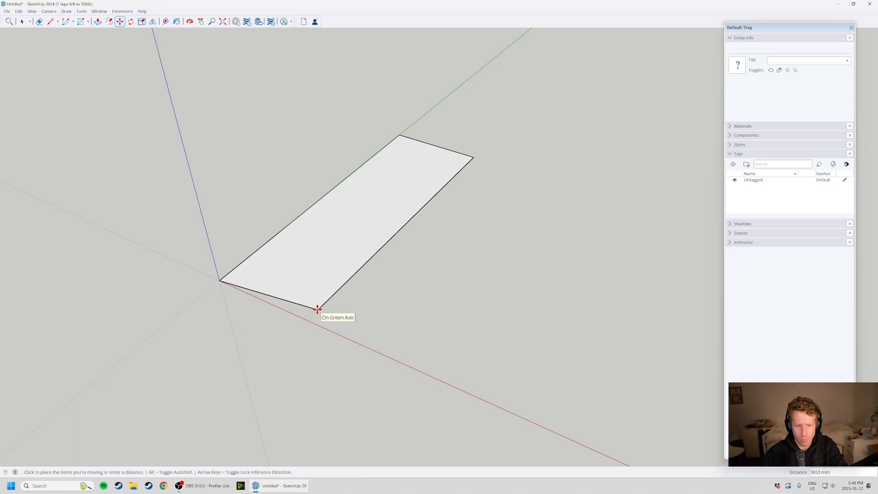
pyautogui.moveTo(318, 309); pyautogui.dragTo(311, 131, button='middle')
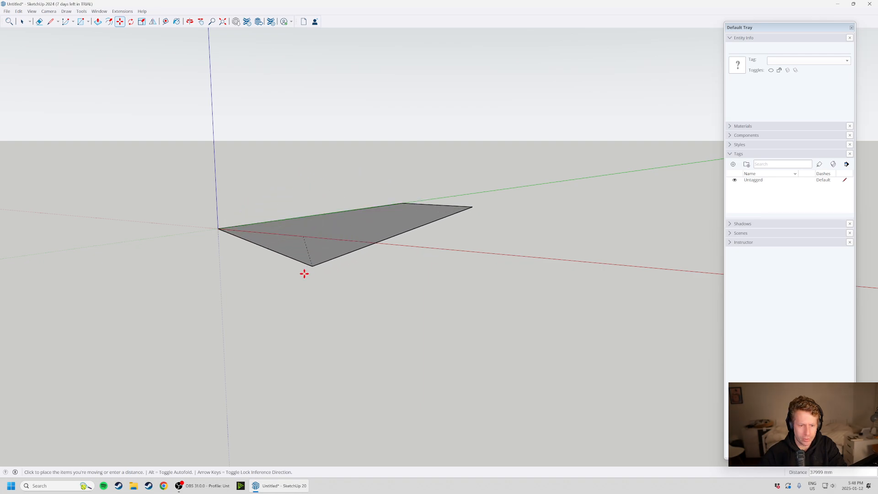
pyautogui.scroll(-1, 305, 279)
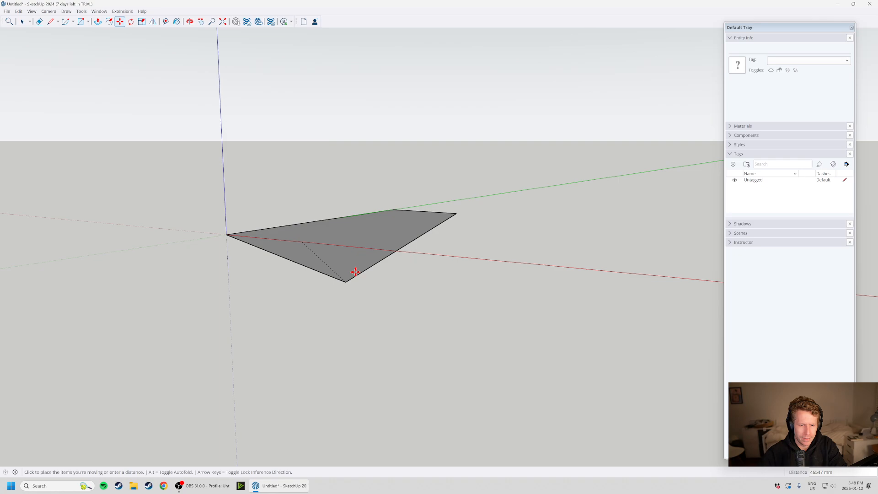
pyautogui.scroll(-3, 293, 255)
pyautogui.keyDown('shift'); pyautogui.moveTo(199, 279); pyautogui.dragTo(294, 282, button='middle'); pyautogui.keyUp('shift')
pyautogui.moveTo(237, 298); pyautogui.dragTo(460, 275, button='middle')
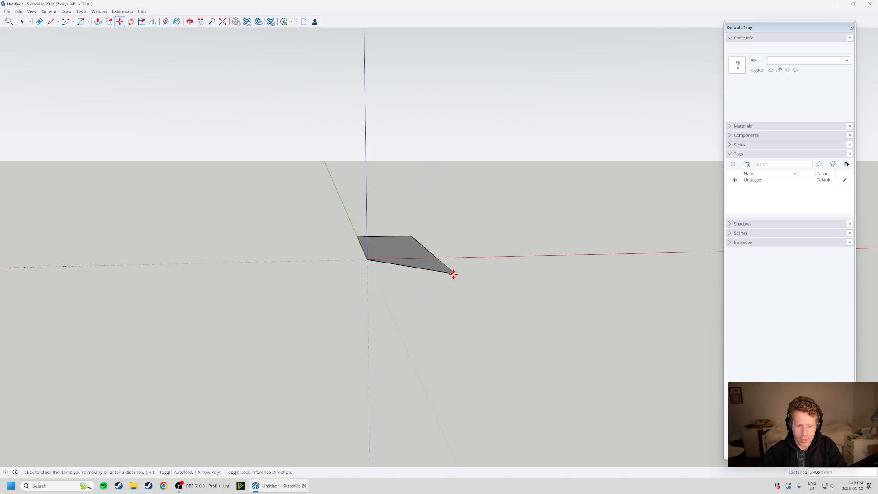
pyautogui.moveTo(436, 296); pyautogui.dragTo(294, 304, button='middle')
pyautogui.moveTo(314, 255); pyautogui.dragTo(308, 324, button='middle')
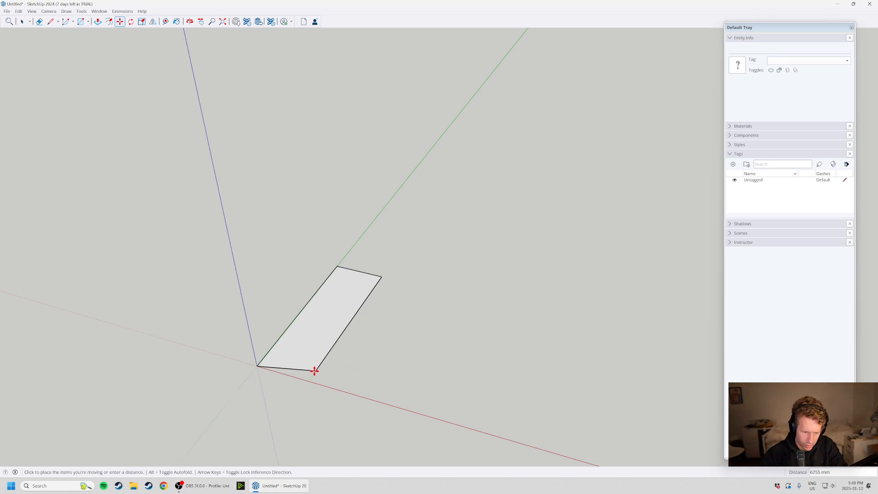
pyautogui.write('5000')
pyautogui.press('Return')
pyautogui.scroll(-1, 315, 372)
pyautogui.press('space')
# Set the camera to the standard Top view and examine the skewed end of the shape.
pyautogui.moveTo(379, 342); pyautogui.dragTo(267, 370, button='middle')
pyautogui.moveTo(370, 282)
pyautogui.mouseDown(button='middle')
pyautogui.moveTo(482, 347)
pyautogui.moveTo(454, 325)
pyautogui.moveTo(560, 365)
pyautogui.moveTo(517, 321)
pyautogui.moveTo(384, 132)
pyautogui.moveTo(591, 238)
pyautogui.moveTo(511, 302)
pyautogui.moveTo(362, 288)
pyautogui.mouseUp(button='middle')
pyautogui.scroll(2, 421, 301)
pyautogui.moveTo(421, 301); pyautogui.dragTo(365, 264, button='middle')
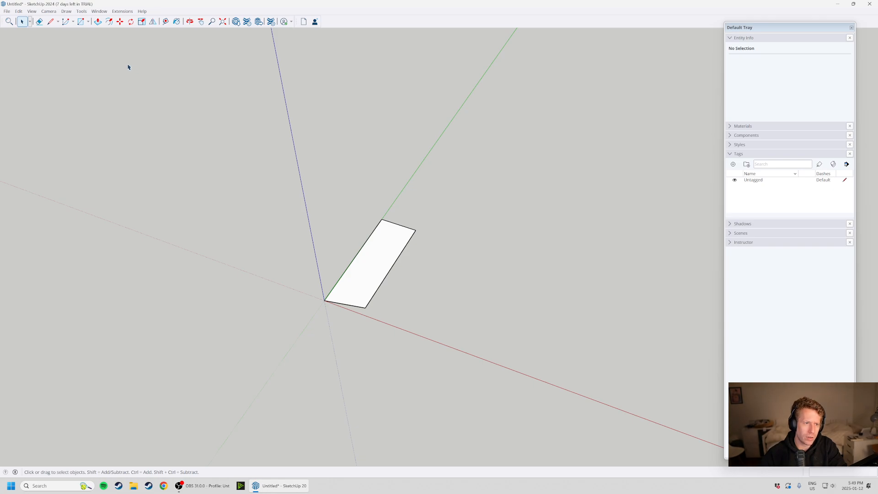
pyautogui.click(49, 12)
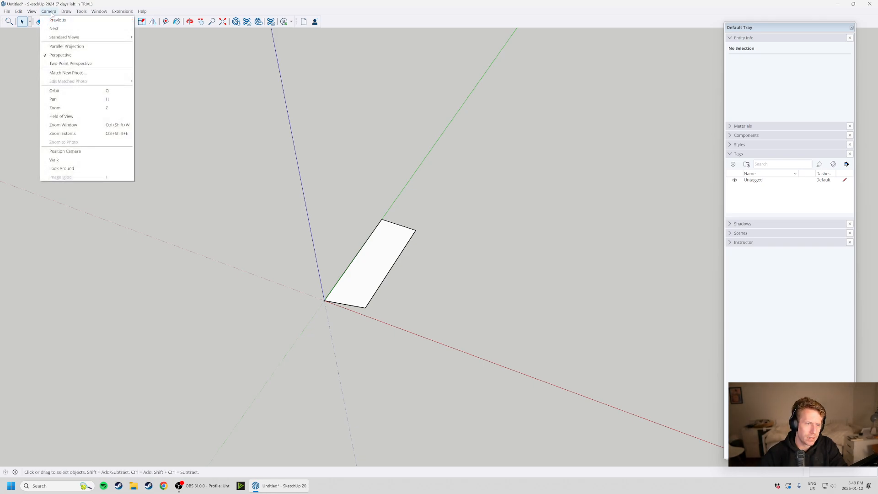
pyautogui.moveTo(77, 38)
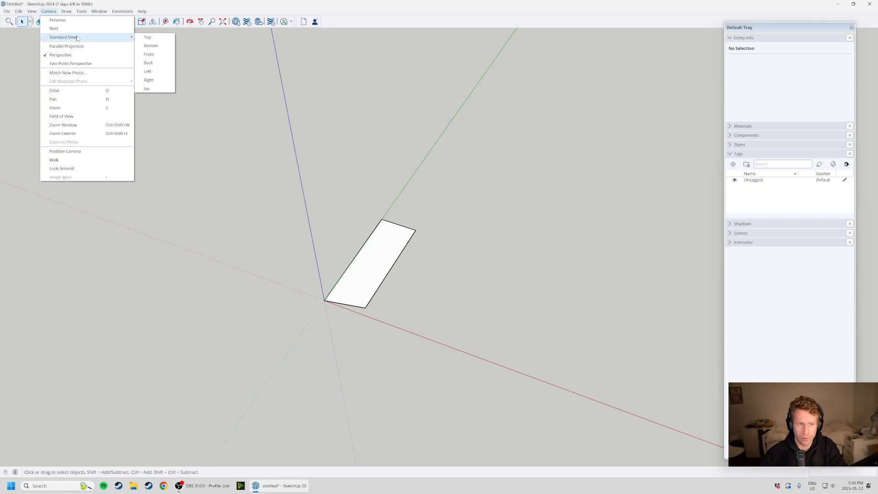
pyautogui.click(161, 40)
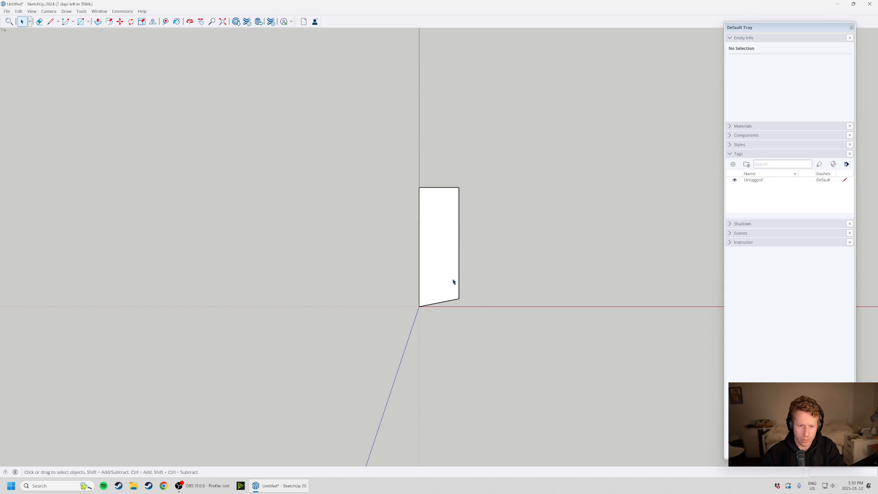
pyautogui.scroll(3, 453, 280)
pyautogui.scroll(-2, 456, 278)
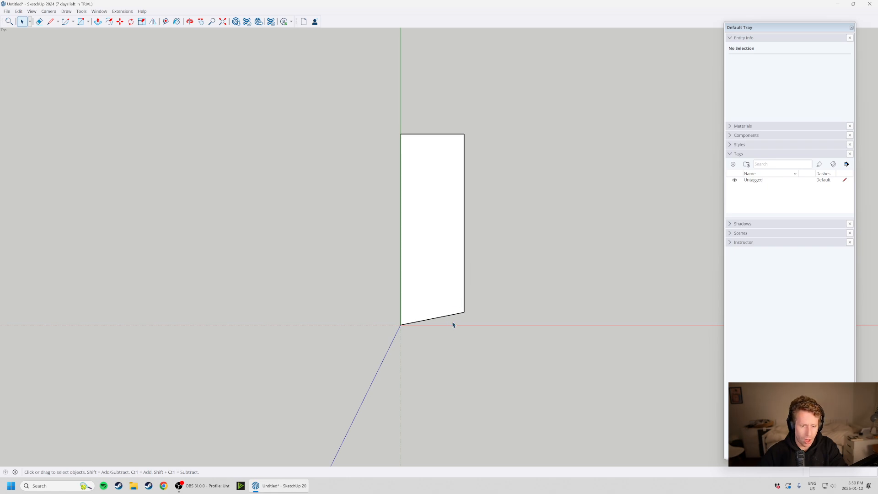
# Leave the top view, set the camera to Parallel Projection, and examine the shape from several angles.
pyautogui.moveTo(457, 328); pyautogui.dragTo(347, 341, button='middle')
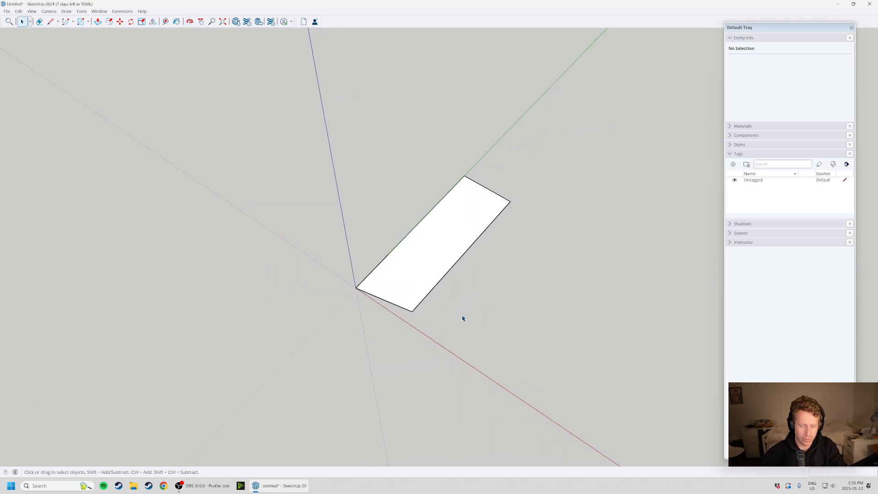
pyautogui.moveTo(260, 286); pyautogui.dragTo(292, 315, button='middle')
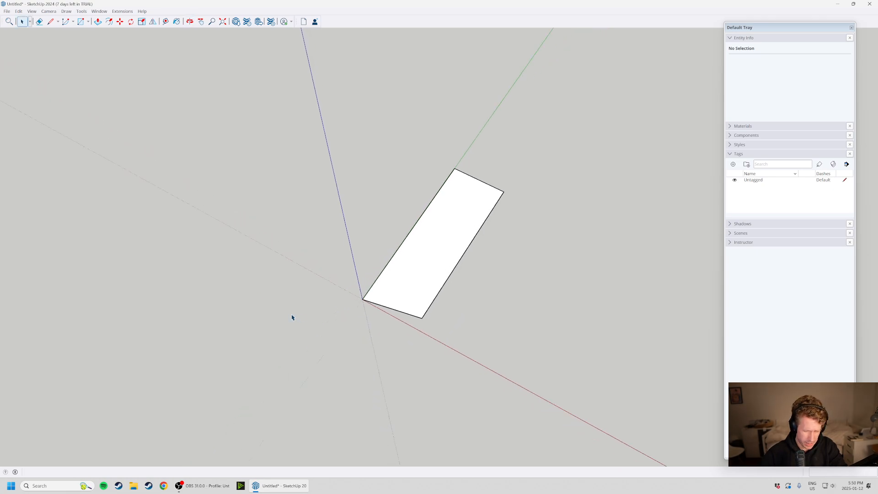
pyautogui.scroll(-2, 291, 249)
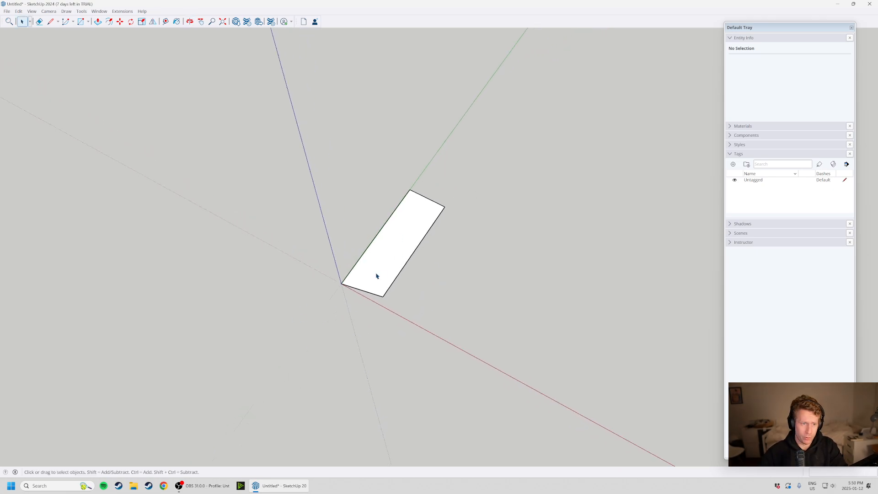
pyautogui.scroll(2, 413, 267)
pyautogui.moveTo(418, 302); pyautogui.dragTo(438, 209, button='middle')
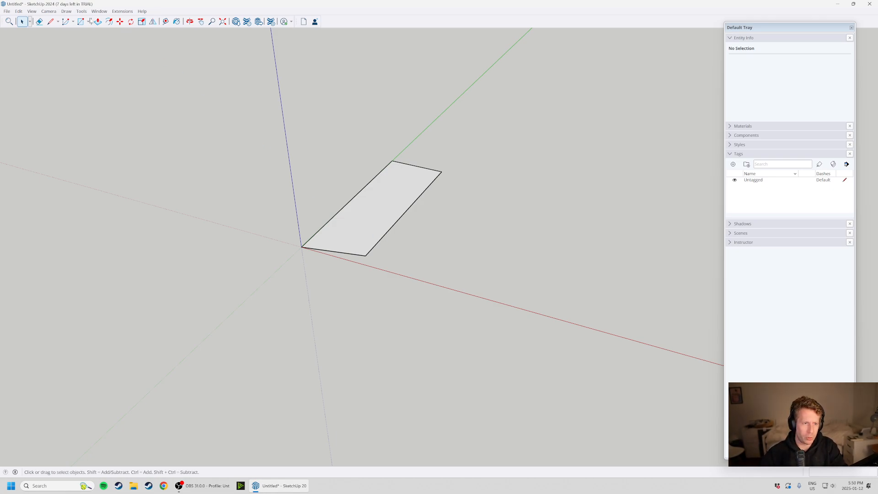
pyautogui.click(51, 12)
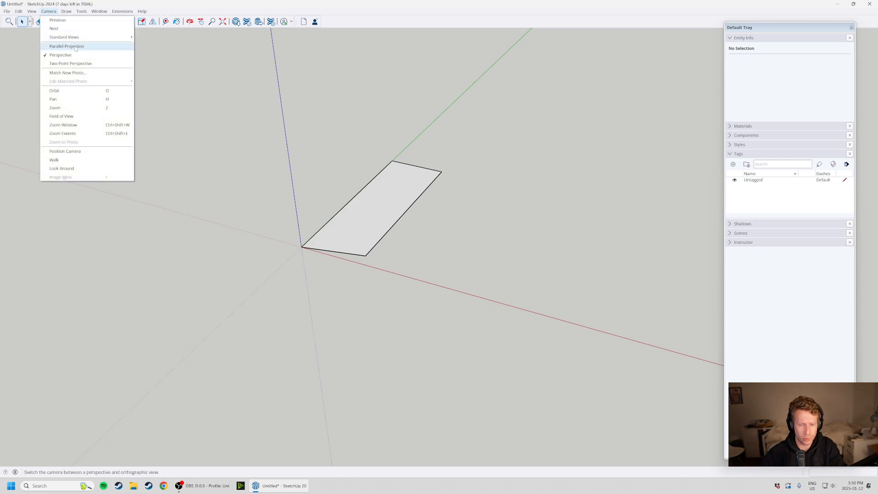
pyautogui.click(66, 46)
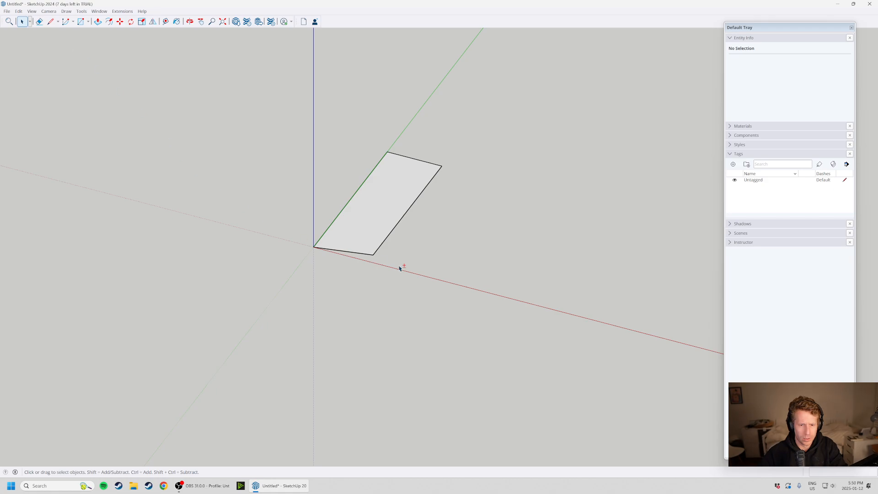
pyautogui.keyDown('shift'); pyautogui.moveTo(401, 264); pyautogui.dragTo(314, 178, button='middle'); pyautogui.keyUp('shift')
pyautogui.moveTo(358, 277); pyautogui.dragTo(304, 318, button='middle')
pyautogui.scroll(5, 247, 102)
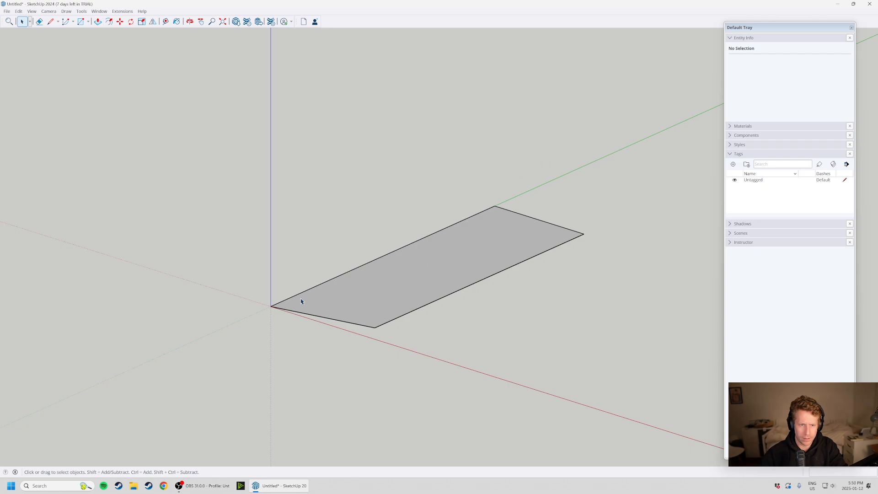
pyautogui.scroll(-2, 308, 272)
pyautogui.keyDown('shift'); pyautogui.moveTo(307, 272); pyautogui.dragTo(261, 218, button='middle'); pyautogui.keyUp('shift')
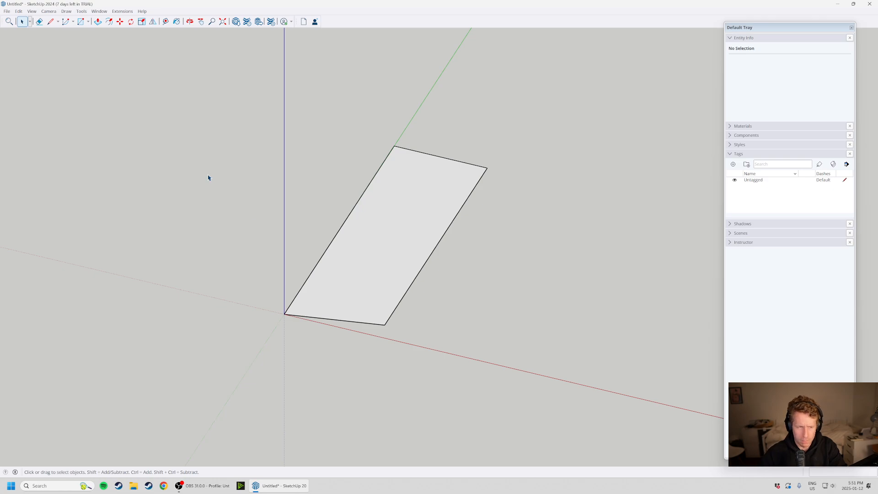
# Set the camera back to Perspective and examine the shape from an angled view.
pyautogui.click(49, 11)
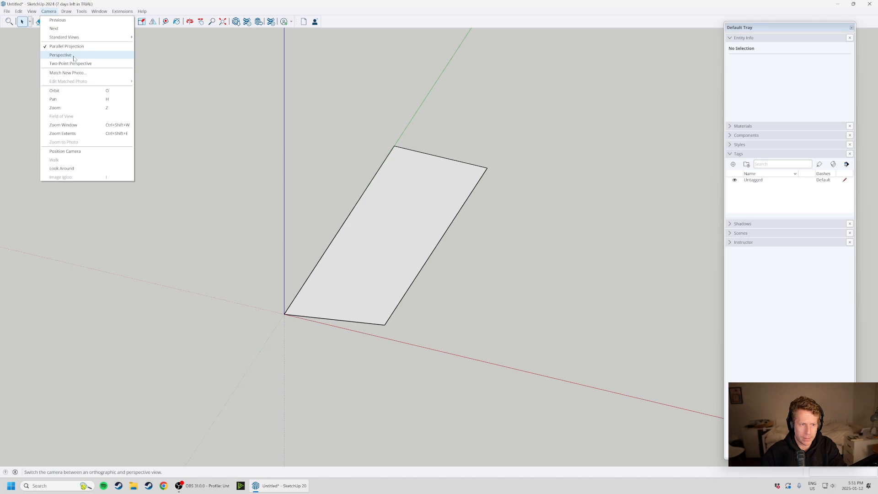
pyautogui.click(74, 57)
pyautogui.moveTo(261, 206); pyautogui.dragTo(319, 243, button='middle')
pyautogui.scroll(-3, 377, 361)
pyautogui.scroll(1, 229, 160)
pyautogui.scroll(-1, 204, 193)
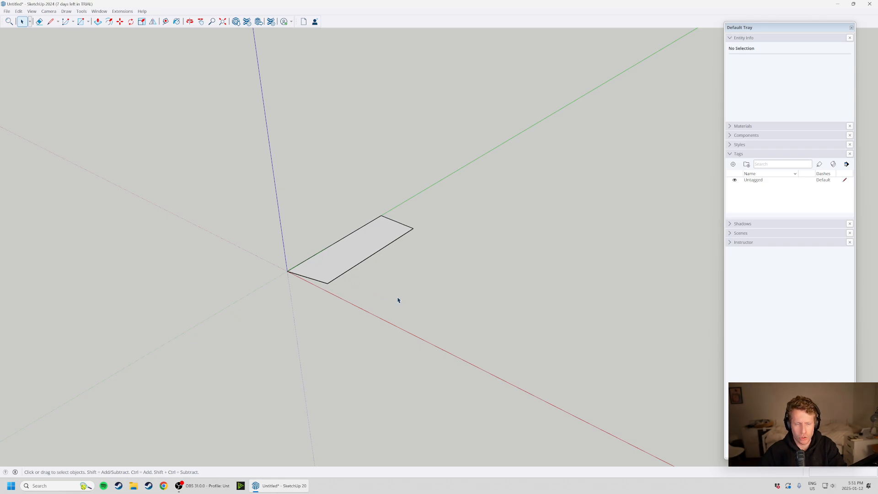
pyautogui.moveTo(357, 278); pyautogui.dragTo(413, 288, button='middle')
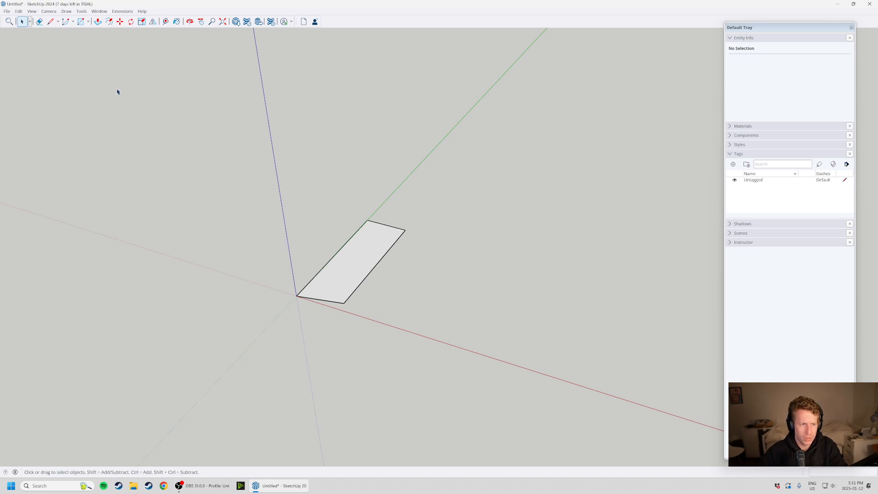
pyautogui.scroll(1, 437, 331)
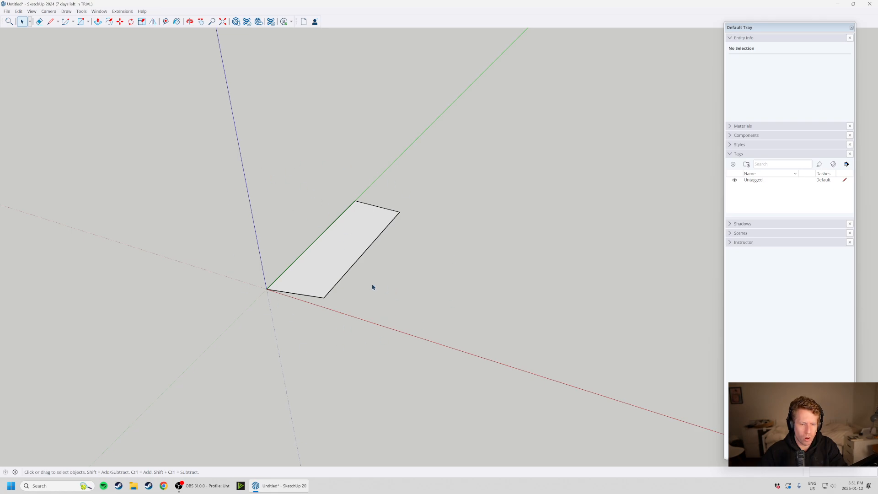
pyautogui.scroll(1, 384, 289)
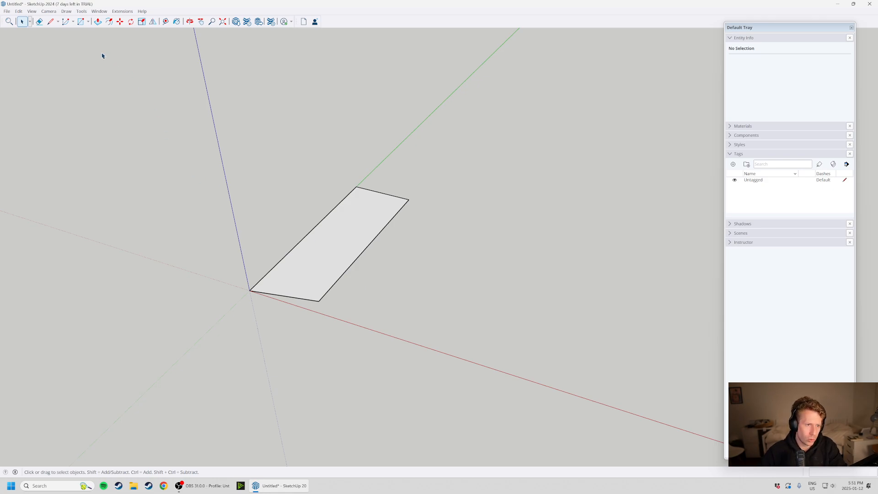
# Draw a separate 50000 mm line along the green axis direction, starting near the red axis beside the skewed shape.
pyautogui.click(58, 22)
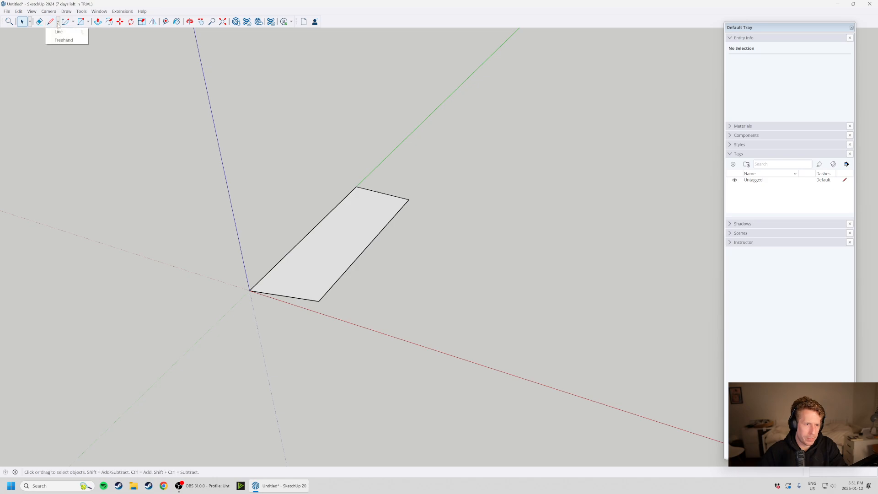
pyautogui.click(58, 24)
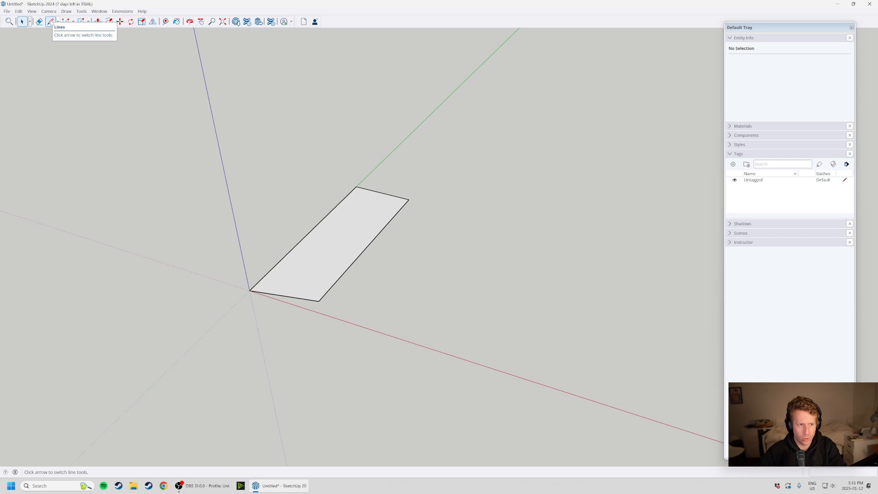
pyautogui.click(51, 22)
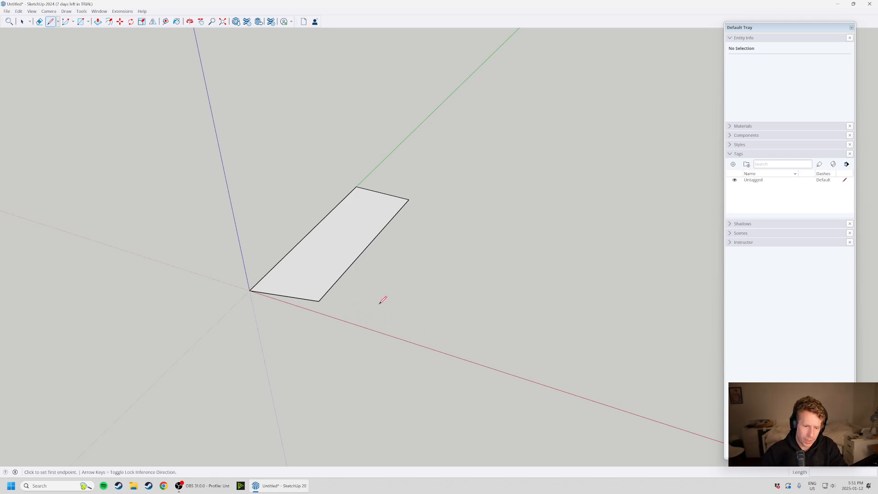
pyautogui.click(360, 323)
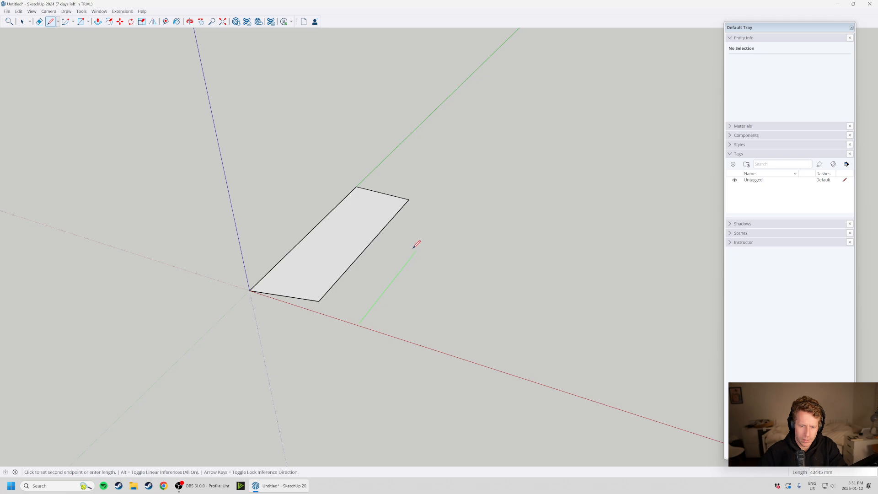
pyautogui.scroll(2, 426, 231)
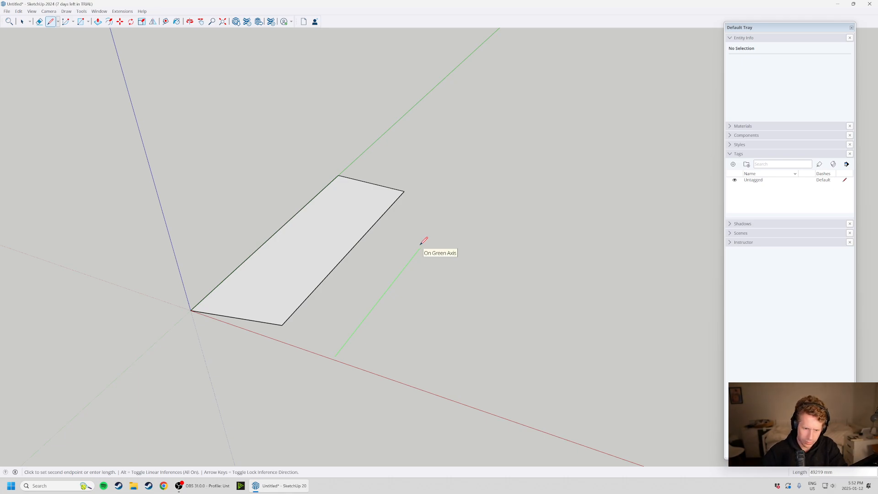
pyautogui.write('50000')
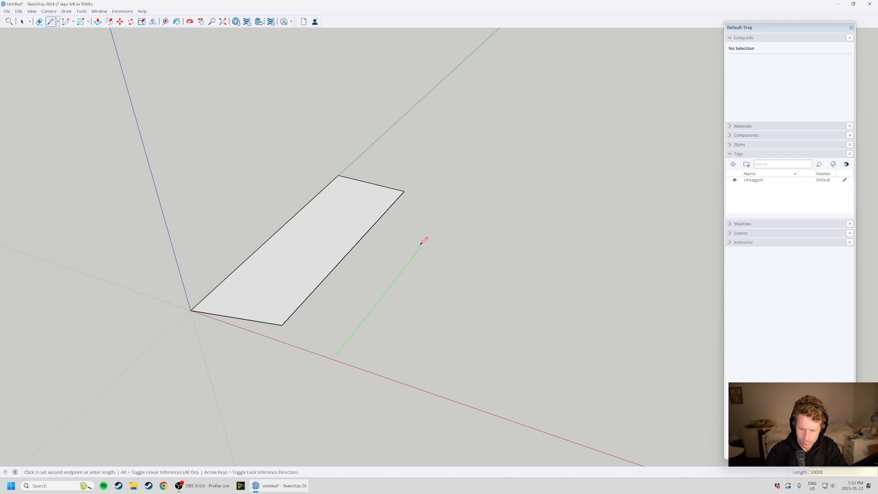
pyautogui.press('Return')
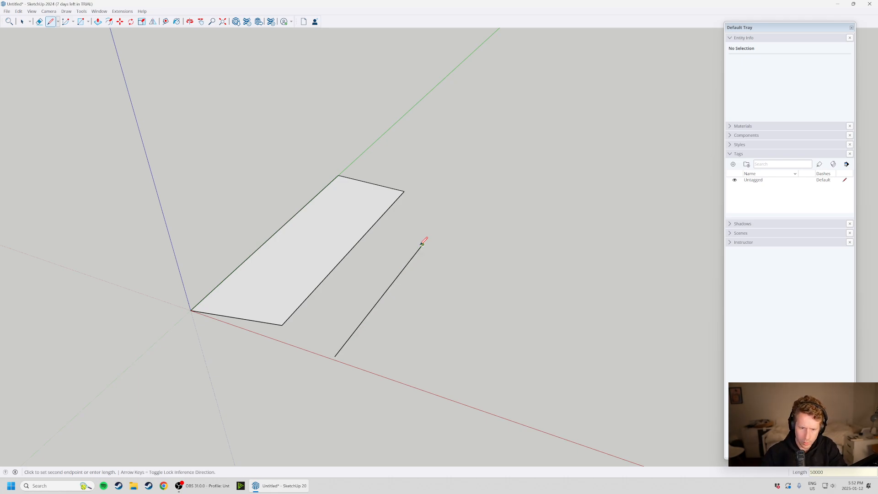
pyautogui.press('Escape')
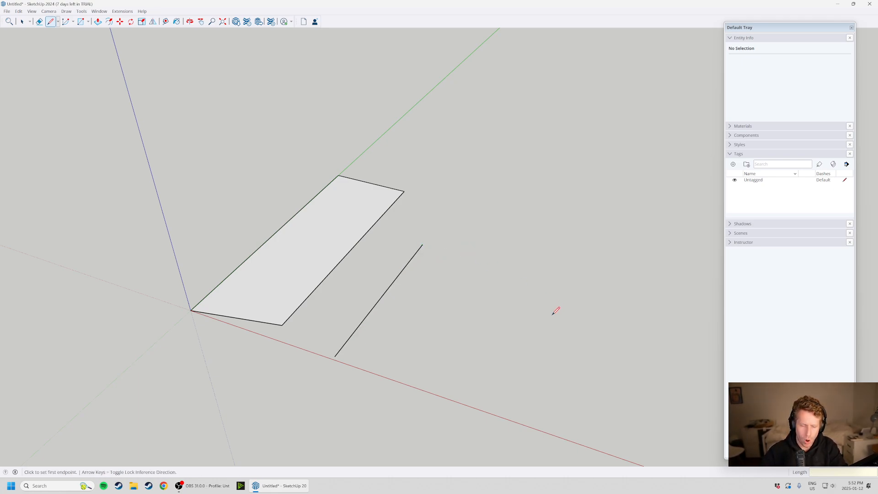
# Delete only the face of the skewed shape, keeping its four boundary edges.
pyautogui.press('space')
pyautogui.keyDown('shift'); pyautogui.moveTo(411, 388); pyautogui.dragTo(358, 357, button='middle'); pyautogui.keyUp('shift')
pyautogui.scroll(-1, 359, 358)
pyautogui.scroll(3, 411, 232)
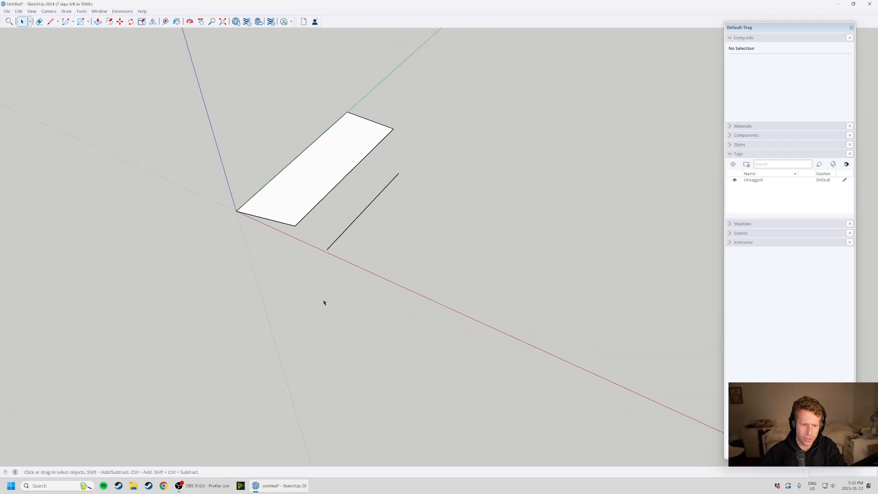
pyautogui.scroll(-1, 351, 244)
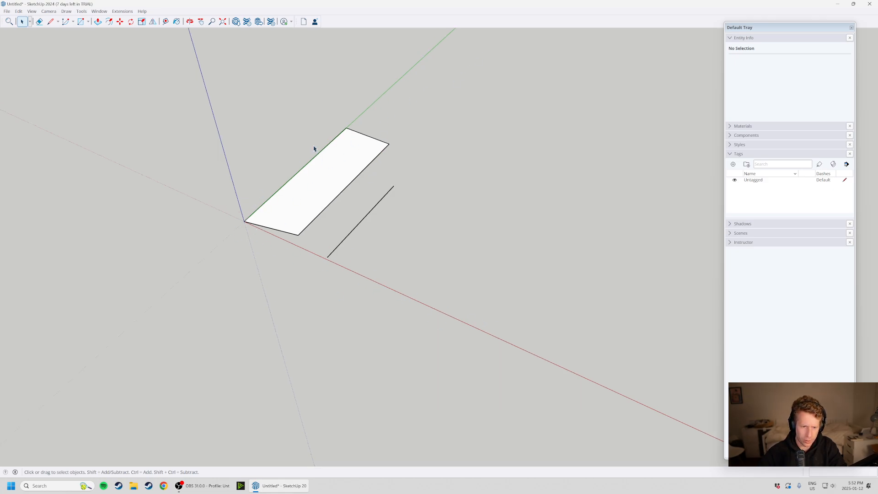
pyautogui.scroll(2, 306, 229)
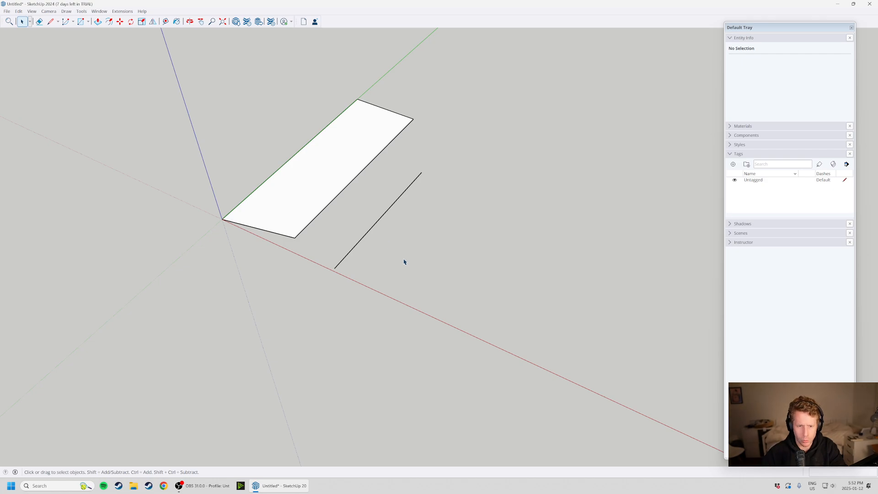
pyautogui.scroll(1, 254, 201)
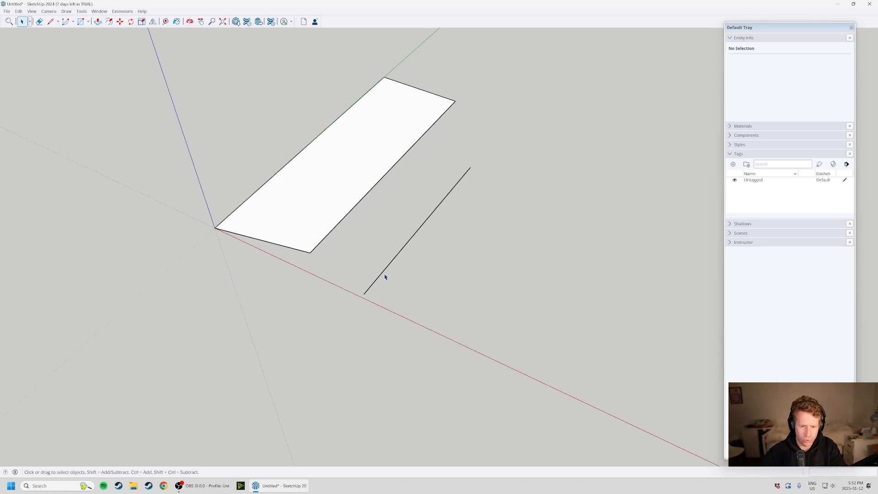
pyautogui.click(326, 163)
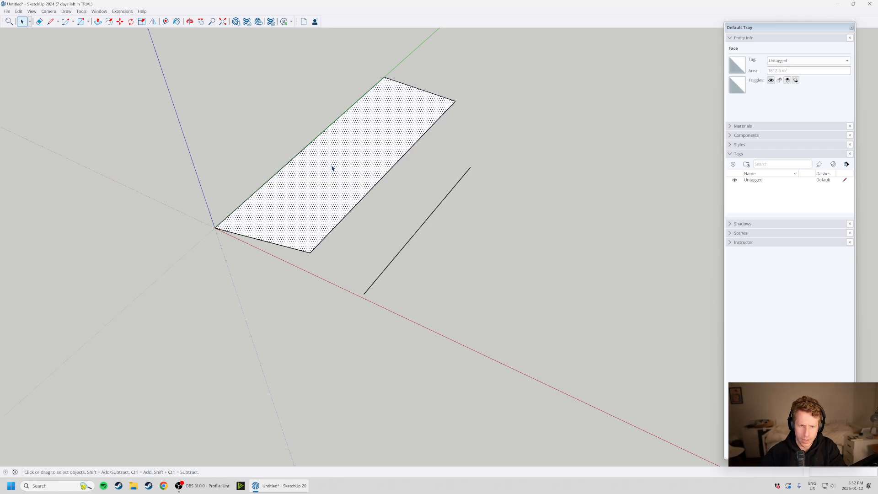
pyautogui.press('Delete')
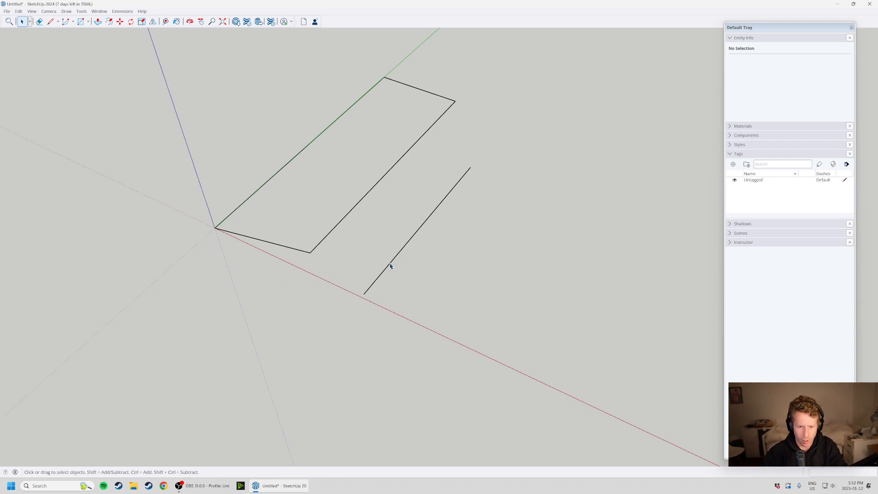
# Move the separate 50000 mm line freehand by about 12400 mm.
pyautogui.click(402, 250)
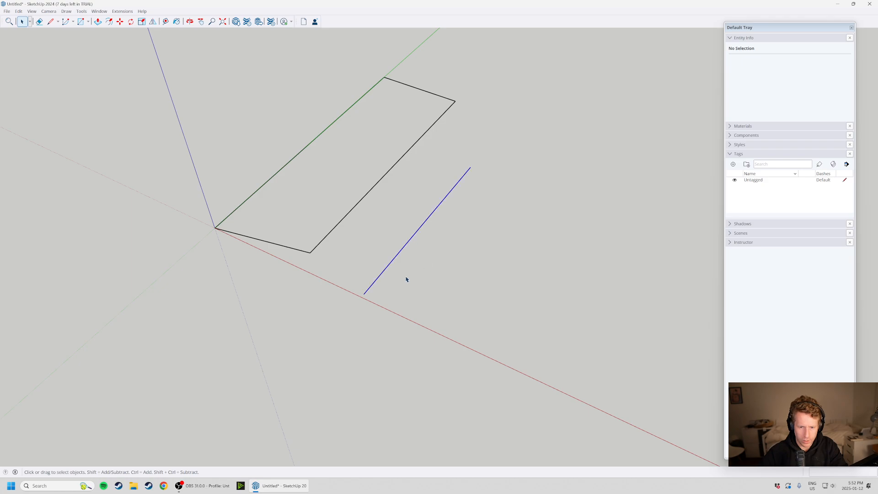
pyautogui.moveTo(418, 272); pyautogui.dragTo(403, 272, button='middle')
pyautogui.press('m')
pyautogui.click(354, 297)
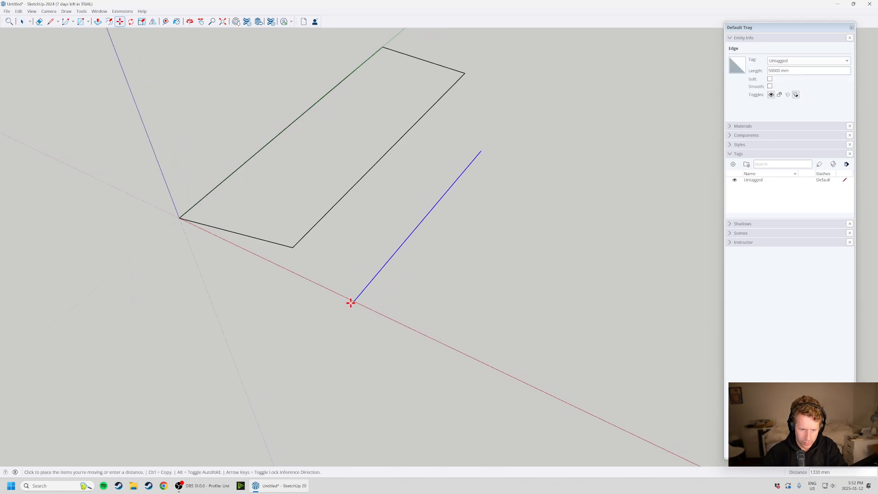
pyautogui.click(485, 299)
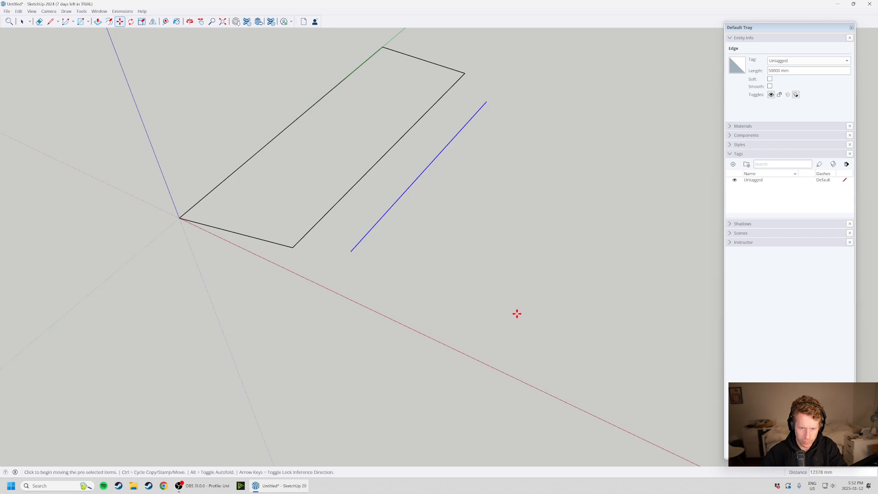
# Move the line freehand upward by about 18800 mm from a low view and examine its position from several angles.
pyautogui.keyDown('shift'); pyautogui.moveTo(476, 335); pyautogui.dragTo(476, 212, button='middle'); pyautogui.keyUp('shift')
pyautogui.moveTo(486, 304); pyautogui.dragTo(443, 198, button='middle')
pyautogui.click(467, 187)
pyautogui.click(466, 89)
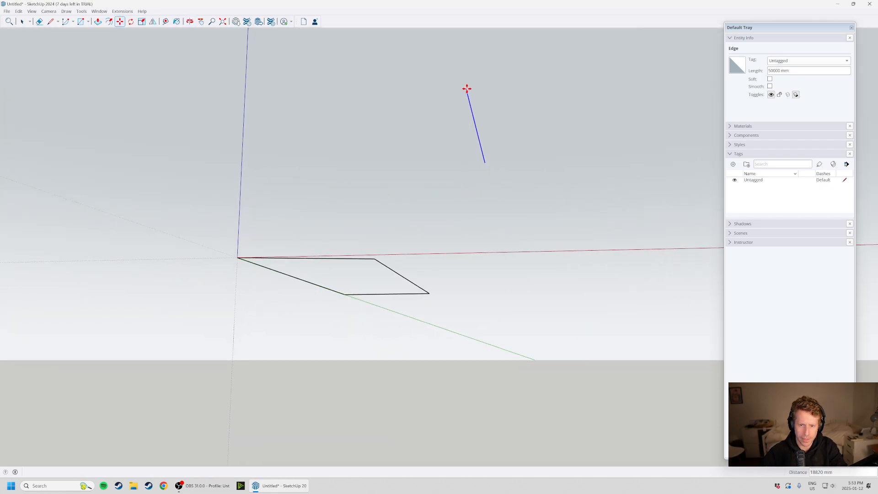
pyautogui.moveTo(466, 177); pyautogui.dragTo(393, 274, button='middle')
pyautogui.moveTo(375, 307); pyautogui.dragTo(251, 347, button='middle')
pyautogui.moveTo(434, 192); pyautogui.dragTo(449, 309, button='middle')
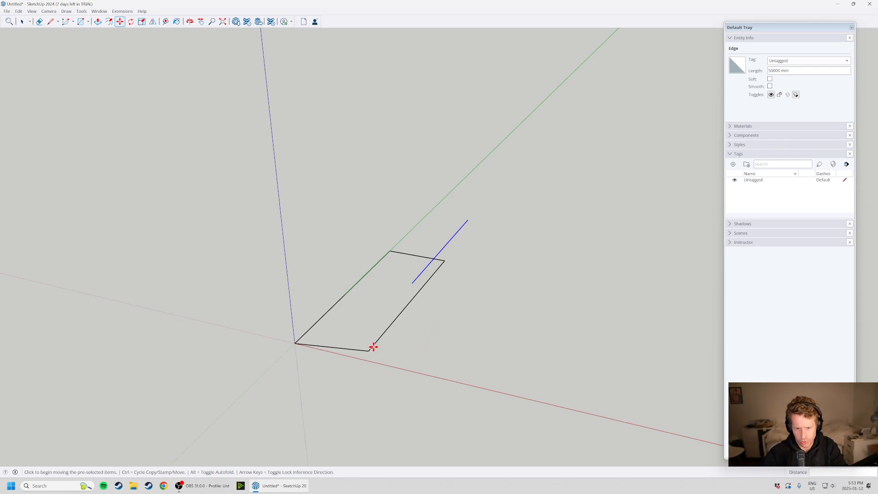
pyautogui.moveTo(430, 396); pyautogui.dragTo(367, 418, button='middle')
pyautogui.scroll(-1, 480, 259)
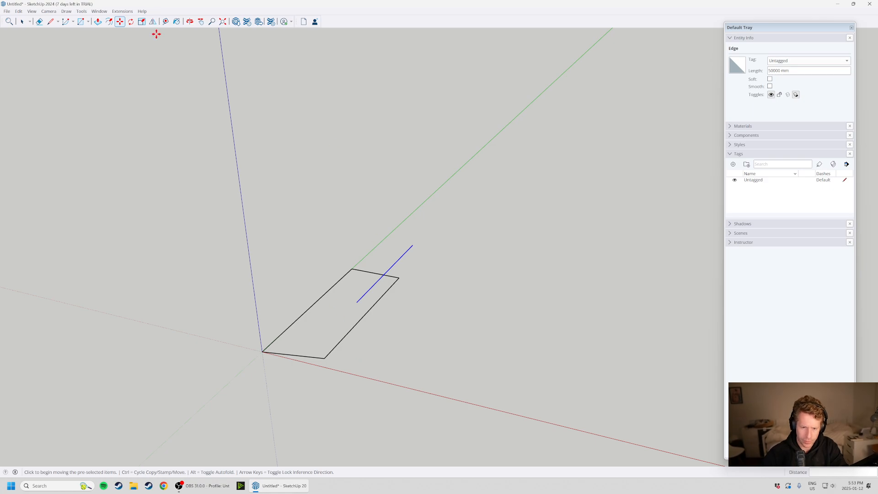
# Delete the separate floating line above the skewed outline.
pyautogui.click(22, 21)
pyautogui.click(408, 257)
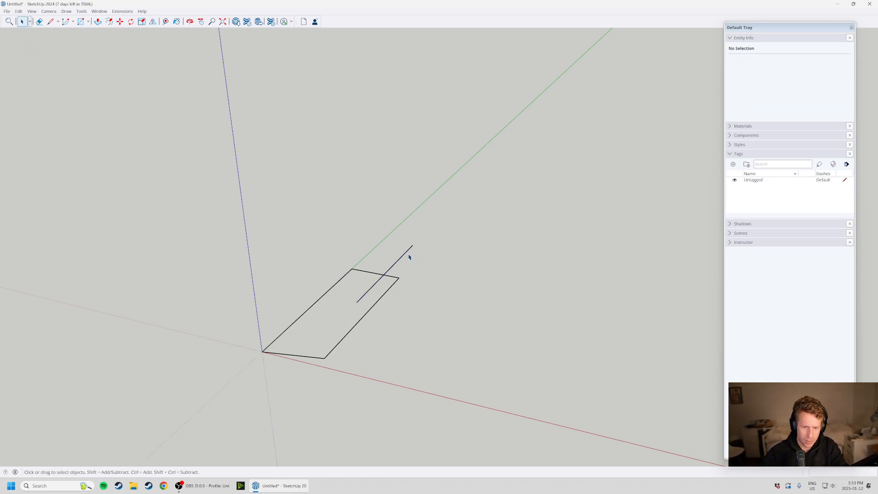
pyautogui.press('Delete')
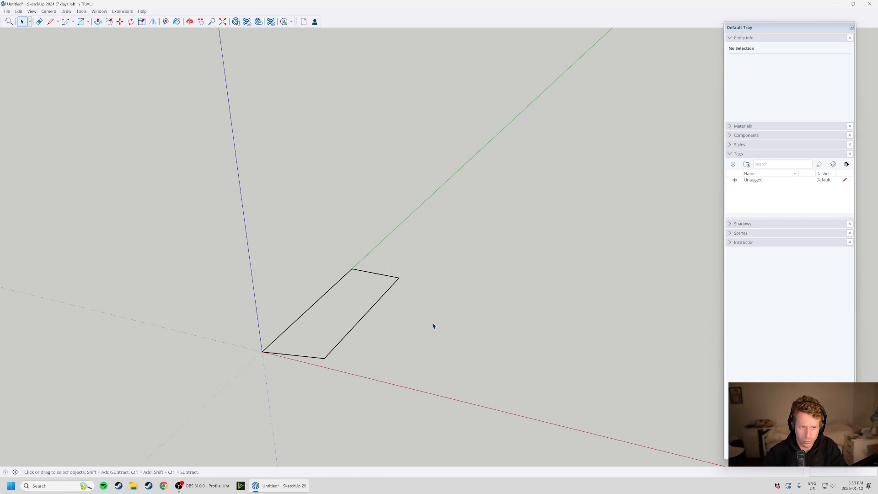
# Try selecting different edges of the skewed outline with selection windows, and clear the selection.
pyautogui.moveTo(308, 364); pyautogui.dragTo(371, 357, button='middle')
pyautogui.scroll(-1, 239, 251)
pyautogui.scroll(3, 346, 358)
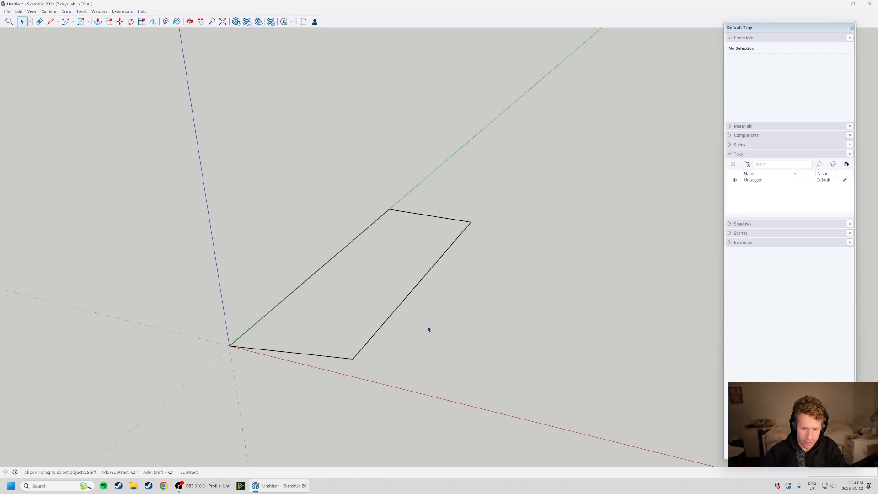
pyautogui.moveTo(468, 187); pyautogui.dragTo(476, 281)
pyautogui.moveTo(482, 324); pyautogui.dragTo(315, 187)
pyautogui.moveTo(518, 277); pyautogui.dragTo(459, 219)
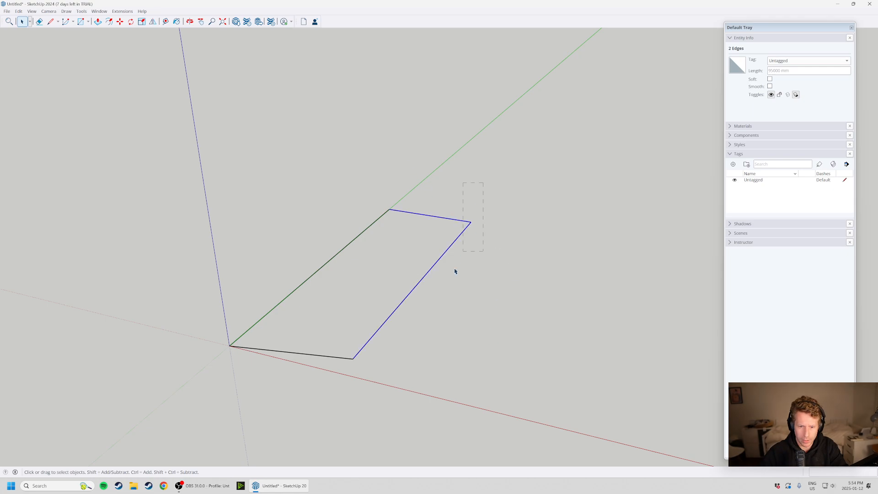
pyautogui.moveTo(543, 277); pyautogui.dragTo(421, 182)
pyautogui.moveTo(313, 253); pyautogui.dragTo(270, 199)
pyautogui.click(492, 322)
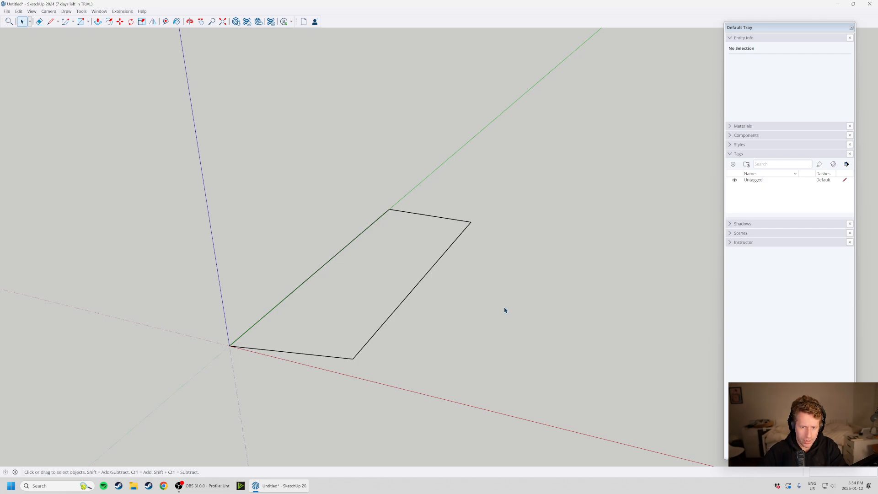
# Delete the short edge at the outline's far end on the green axis.
pyautogui.click(449, 224)
pyautogui.scroll(1, 462, 182)
pyautogui.click(526, 234)
pyautogui.click(447, 222)
pyautogui.click(592, 299)
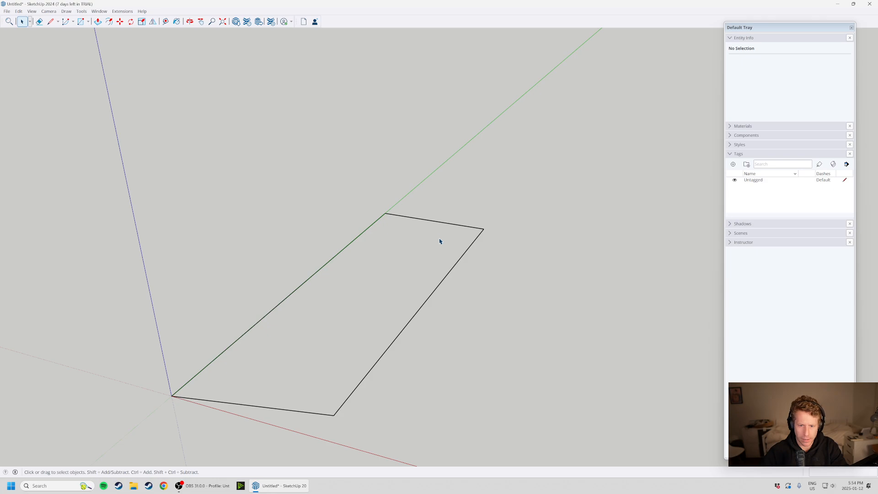
pyautogui.press('Delete')
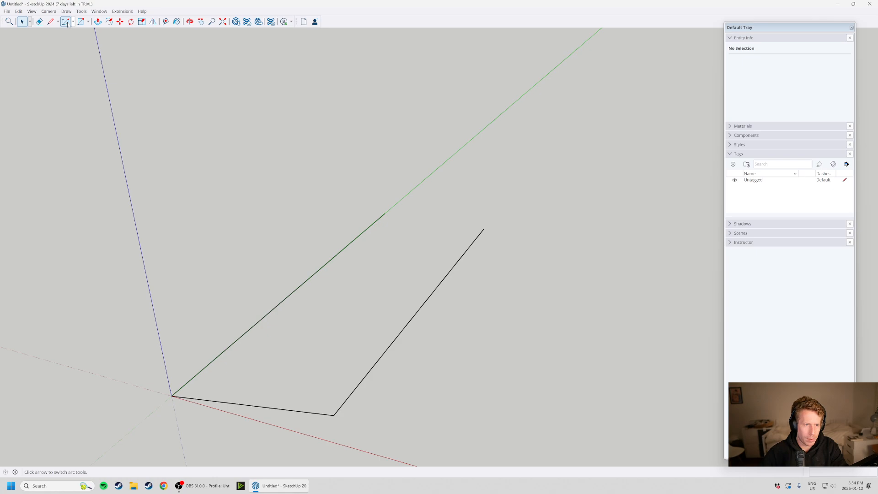
# Redraw the missing far edge with the Line tool between the two open endpoints to close the outline.
pyautogui.click(80, 23)
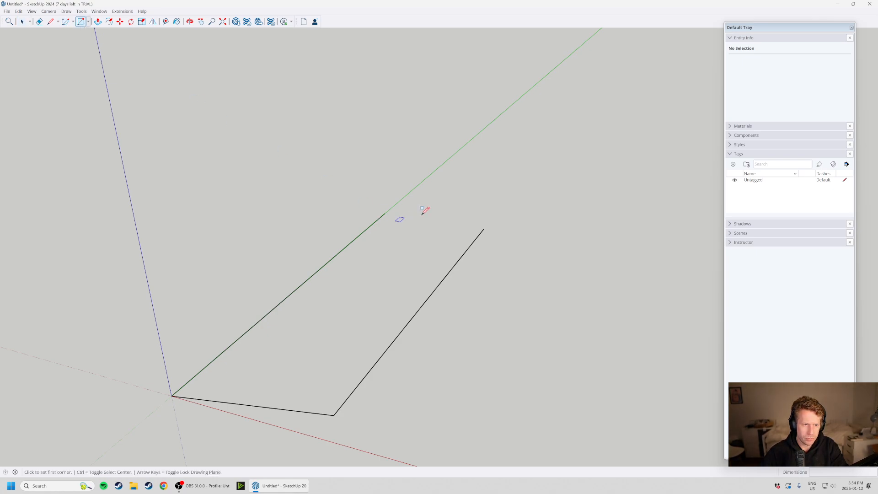
pyautogui.click(50, 22)
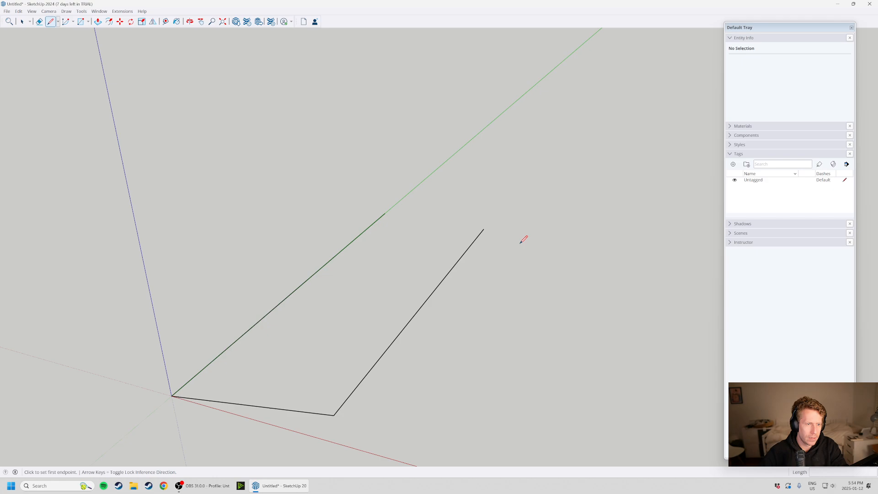
pyautogui.click(386, 213)
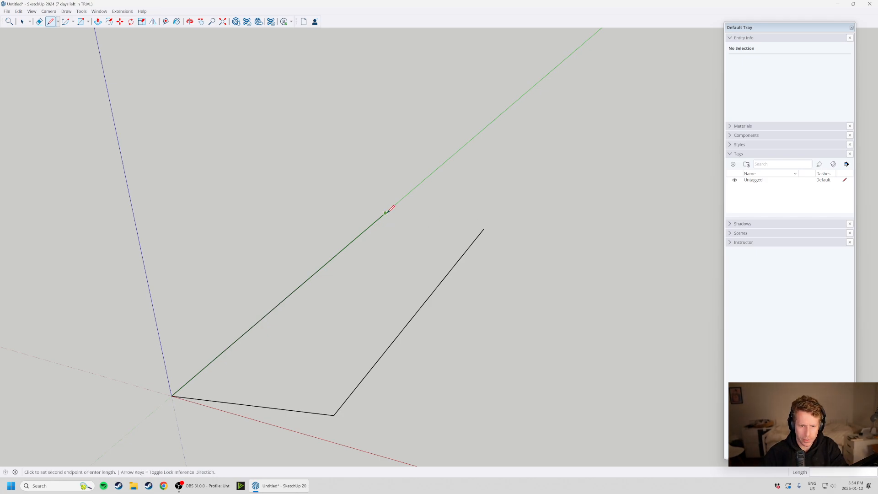
pyautogui.click(484, 228)
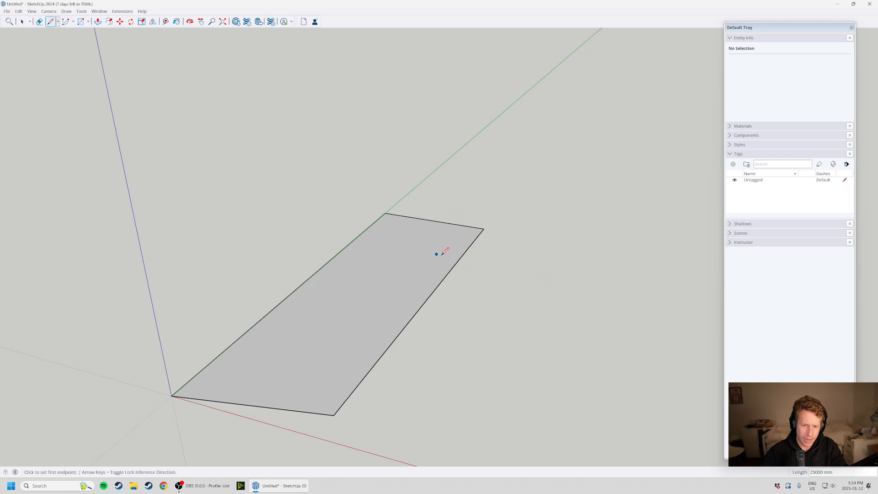
# Delete the newly formed face inside the closed outline, keeping its edges.
pyautogui.press('space')
pyautogui.scroll(-2, 439, 304)
pyautogui.keyDown('shift'); pyautogui.moveTo(476, 274); pyautogui.dragTo(192, 360, button='middle'); pyautogui.keyUp('shift')
pyautogui.click(293, 329)
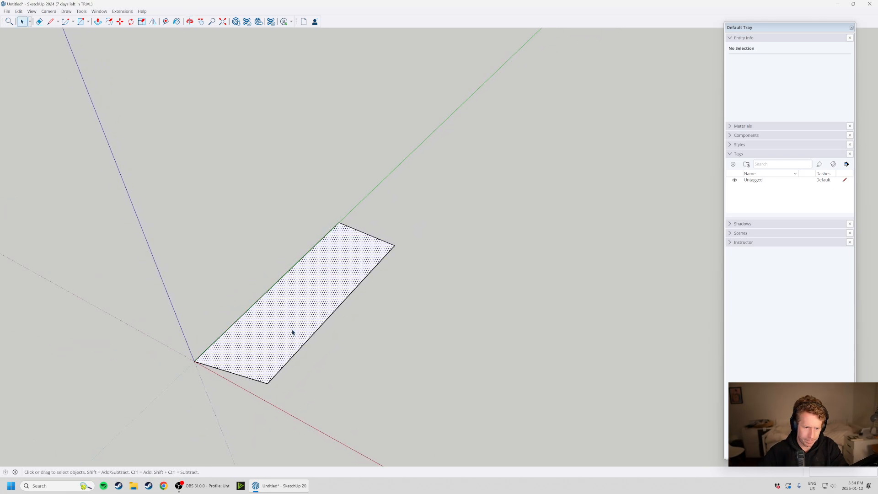
pyautogui.click(305, 352)
pyautogui.moveTo(306, 352); pyautogui.dragTo(137, 151, button='middle')
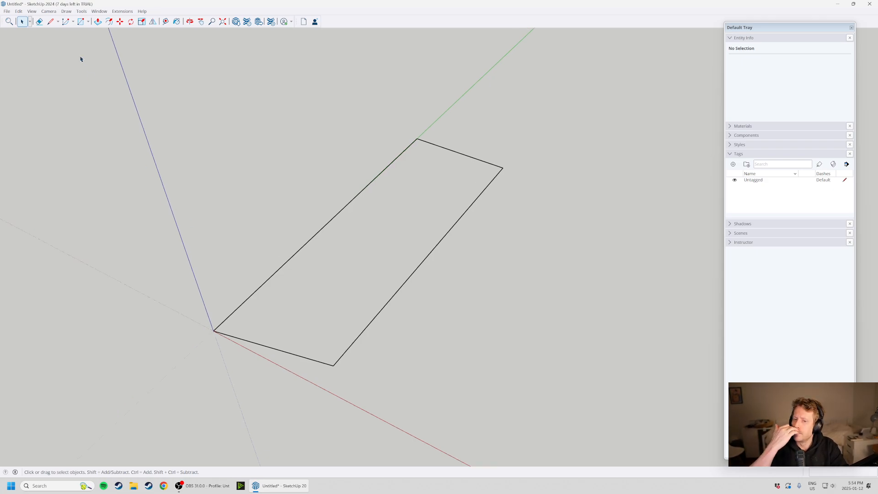
# Draw a dividing line about 27,200 mm long across the outline, from the green-axis edge to the opposite long edge.
pyautogui.click(50, 22)
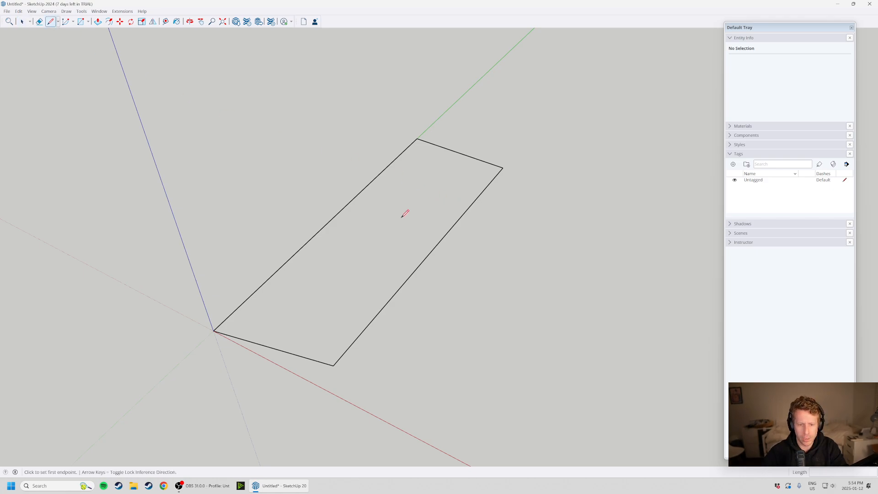
pyautogui.click(347, 205)
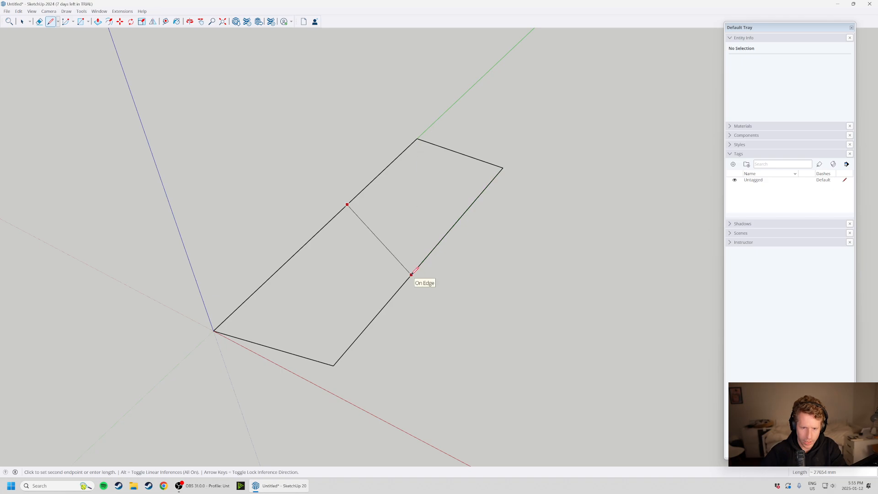
pyautogui.moveTo(413, 272); pyautogui.dragTo(424, 264, button='middle')
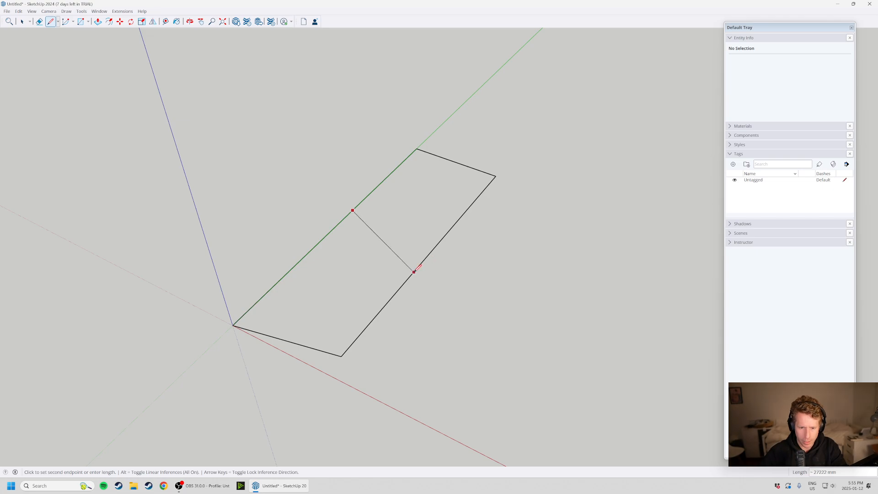
pyautogui.click(414, 271)
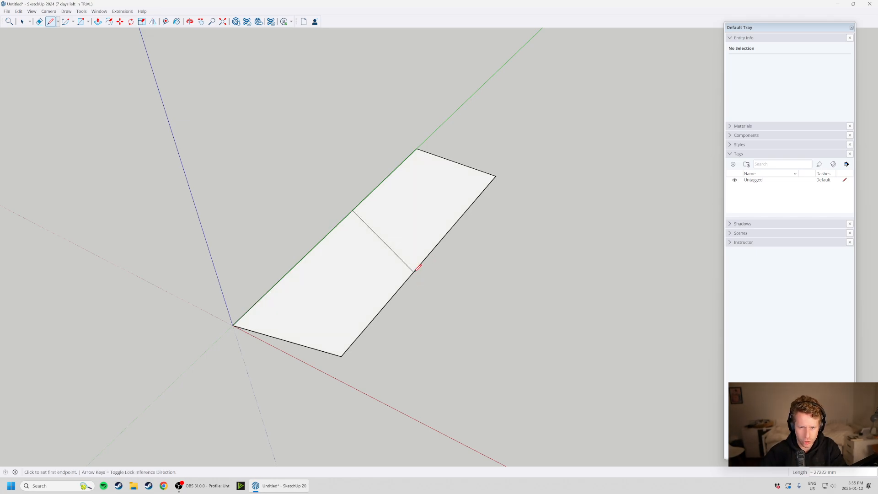
# Select the far face and the near face in turn to examine how the dividing line separates them.
pyautogui.press('space')
pyautogui.click(403, 201)
pyautogui.moveTo(359, 318); pyautogui.dragTo(405, 201, button='middle')
pyautogui.click(405, 201)
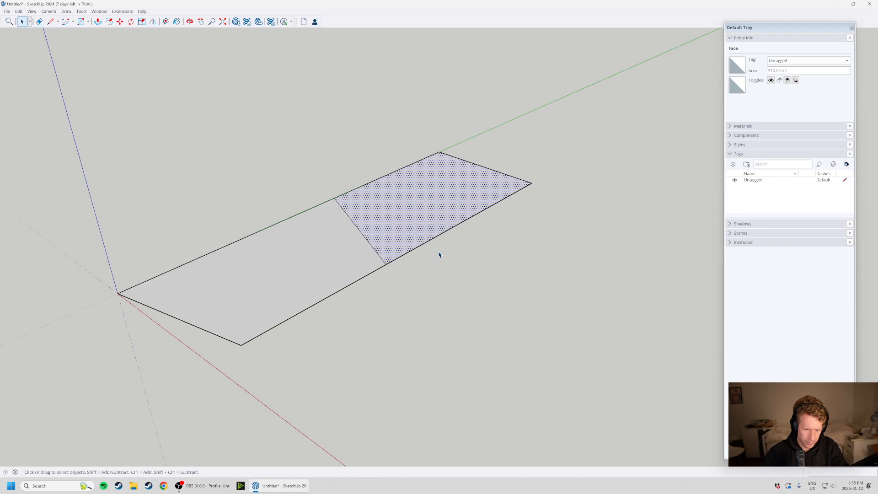
pyautogui.click(366, 258)
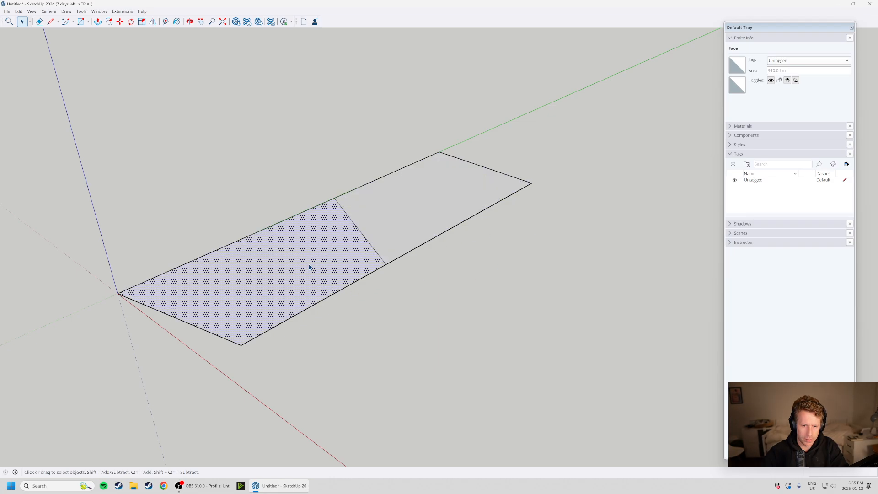
# Select the separate long-edge segments and the faces beside the dividing line in turn, and clear the selection.
pyautogui.click(363, 277)
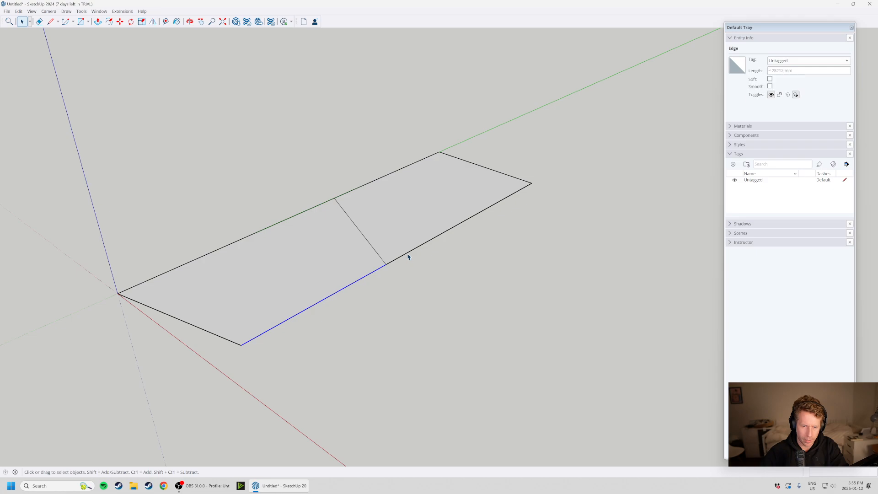
pyautogui.click(365, 276)
pyautogui.click(378, 179)
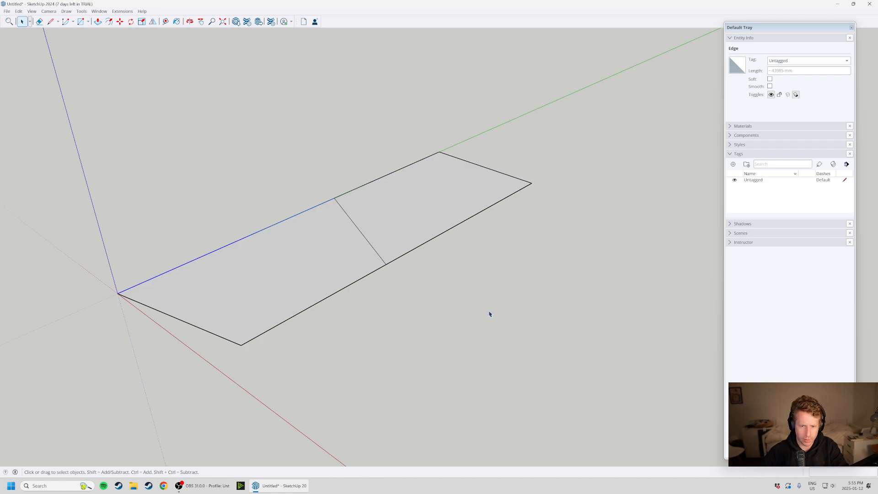
pyautogui.click(374, 247)
pyautogui.scroll(-2, 335, 308)
pyautogui.click(387, 278)
pyautogui.click(403, 250)
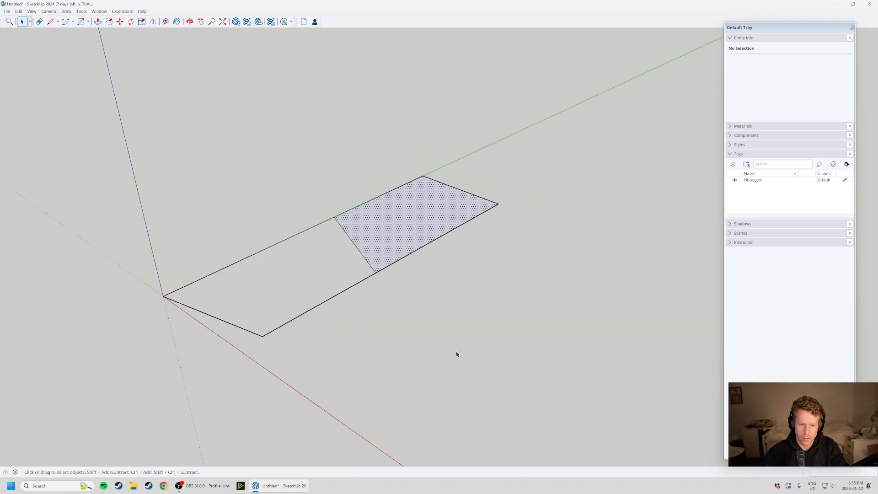
pyautogui.keyDown('shift'); pyautogui.moveTo(348, 258); pyautogui.dragTo(370, 288, button='middle'); pyautogui.keyUp('shift')
pyautogui.scroll(-1, 408, 249)
pyautogui.scroll(-1, 410, 256)
pyautogui.click(492, 219)
pyautogui.scroll(1, 496, 237)
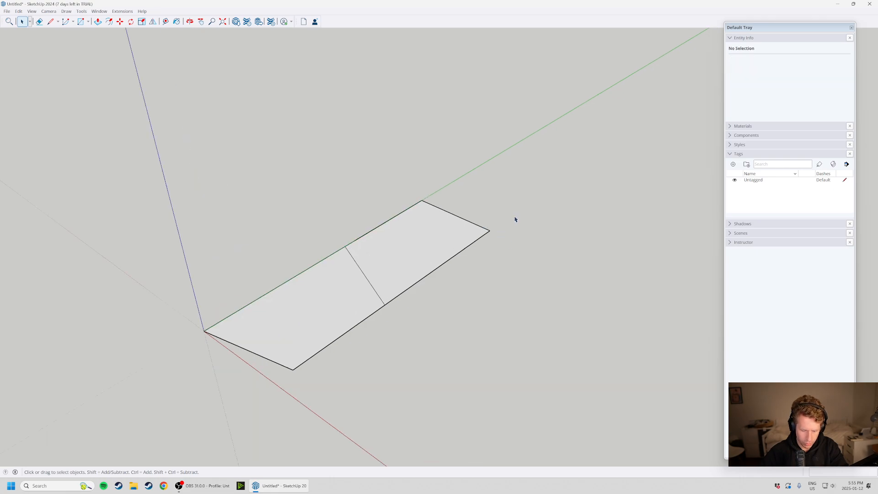
# Try moving the near face's free outer corner outward with the Move tool, and undo the move.
pyautogui.press('m')
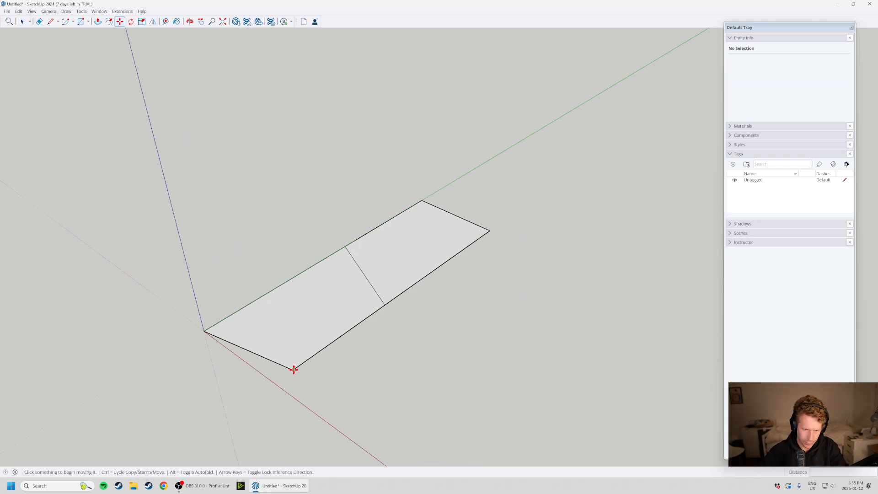
pyautogui.click(293, 369)
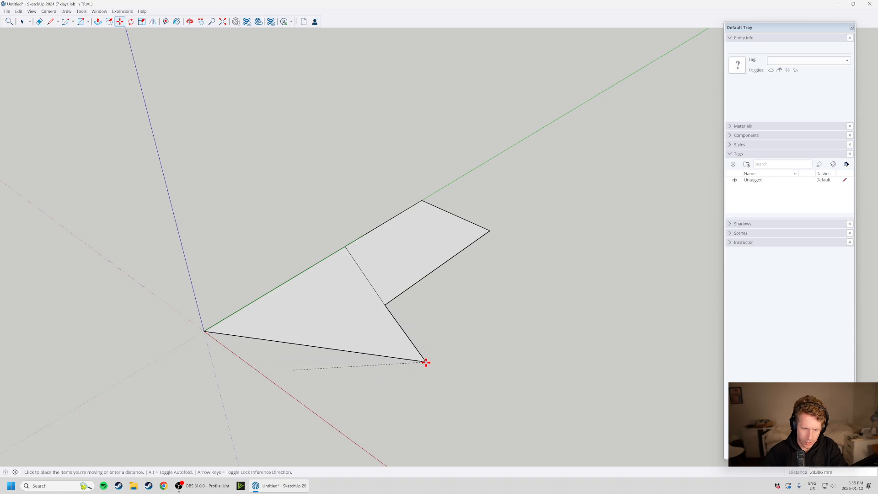
pyautogui.click(423, 371)
pyautogui.moveTo(306, 387); pyautogui.dragTo(316, 368, button='middle')
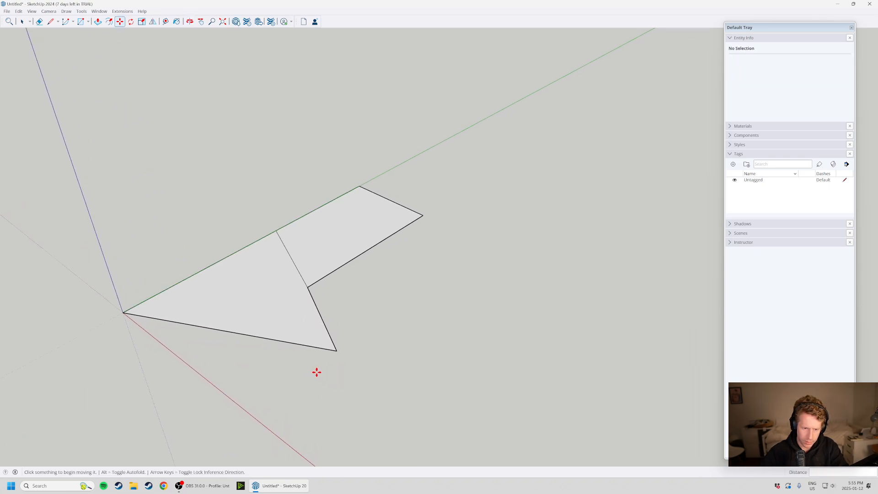
pyautogui.hotkey('ctrl', 'z')
# Move the near face's free outer corner outward so the long side bends at the dividing line.
pyautogui.click(204, 351)
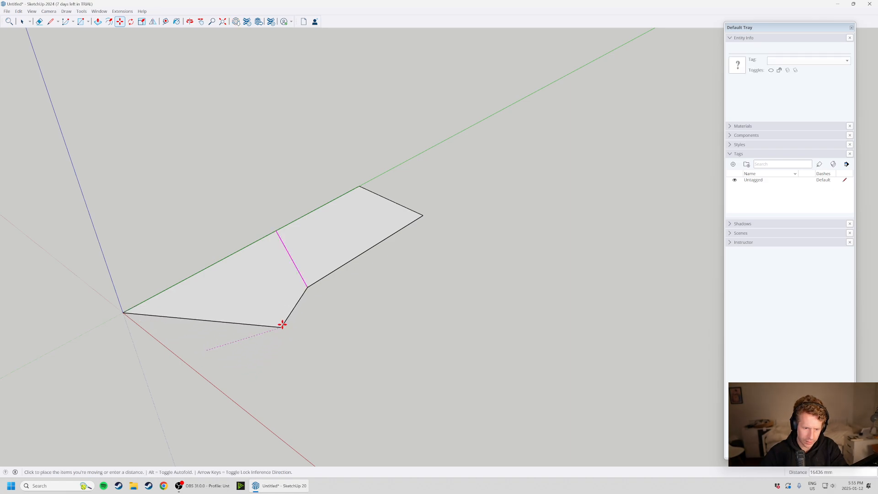
pyautogui.click(235, 368)
pyautogui.moveTo(280, 307); pyautogui.dragTo(174, 220, button='middle')
pyautogui.scroll(3, 174, 220)
pyautogui.press('space')
pyautogui.scroll(-3, 406, 268)
pyautogui.scroll(3, 195, 231)
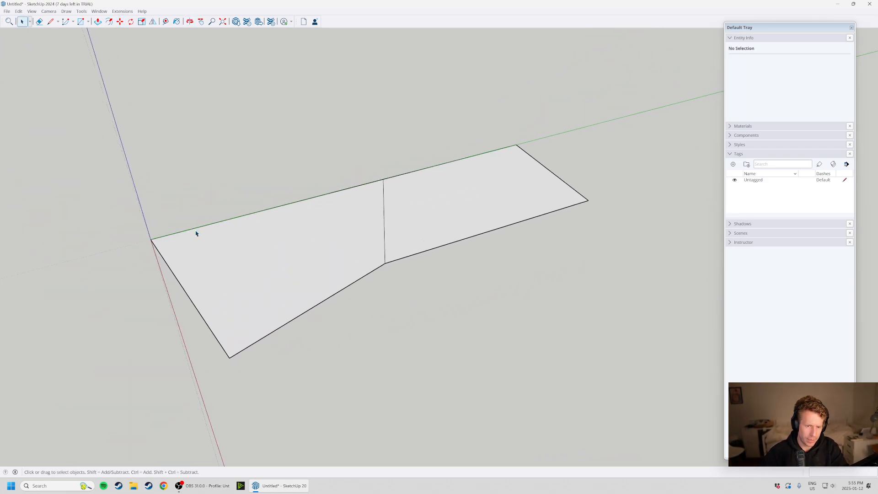
# Select the dividing line and the faces on either side of it in turn, and clear the selection.
pyautogui.click(384, 226)
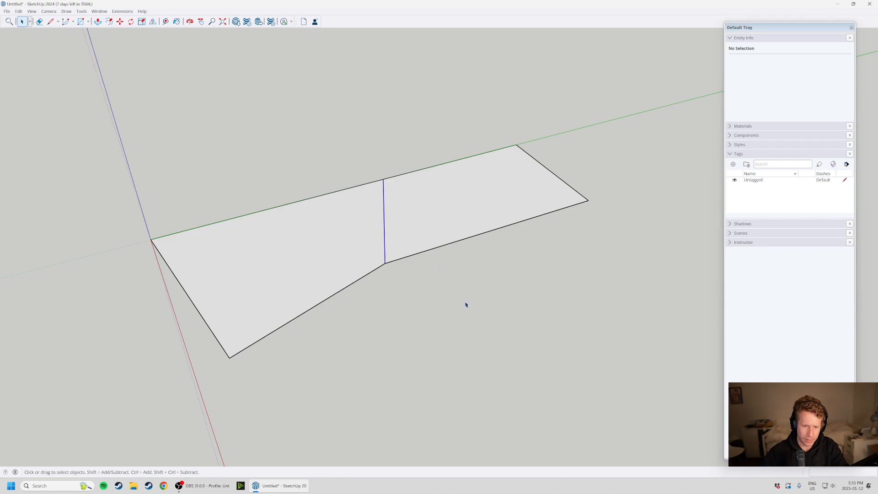
pyautogui.click(364, 259)
pyautogui.click(415, 216)
pyautogui.click(361, 222)
pyautogui.click(423, 222)
pyautogui.click(458, 289)
# Try deleting the dividing line to merge the two faces, check the merged face and its edges, and undo the deletion.
pyautogui.click(384, 229)
pyautogui.press('Delete')
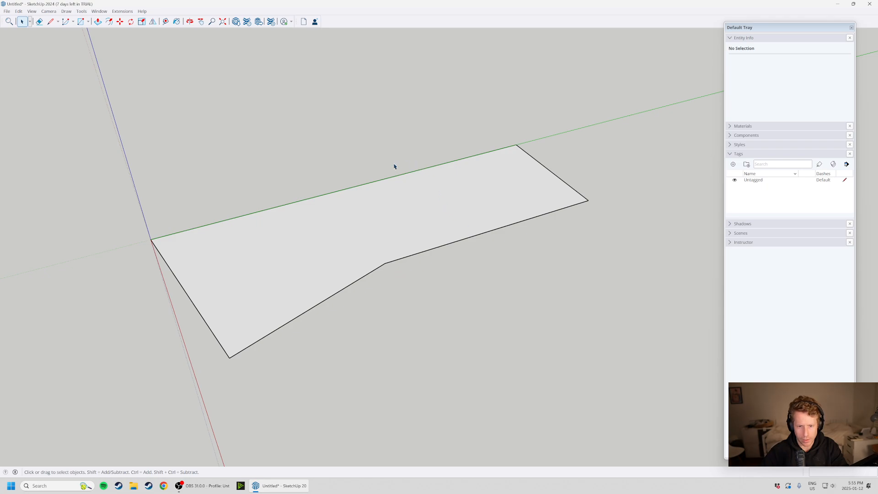
pyautogui.click(473, 199)
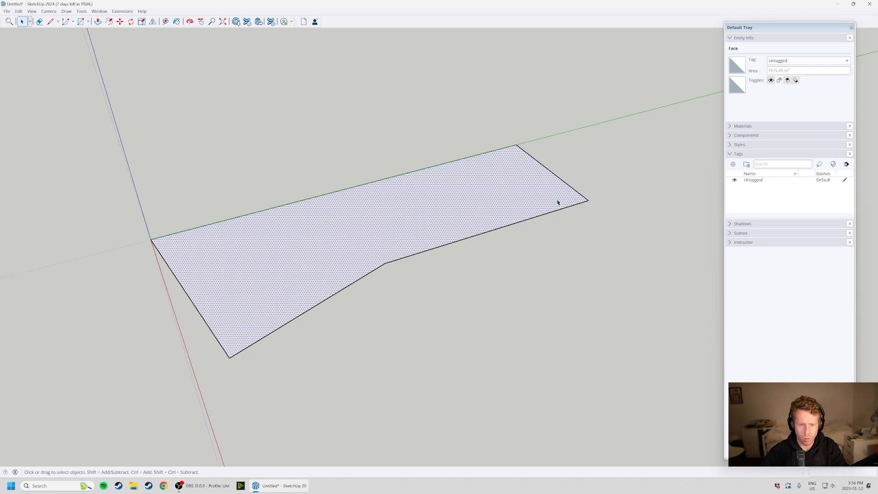
pyautogui.click(435, 244)
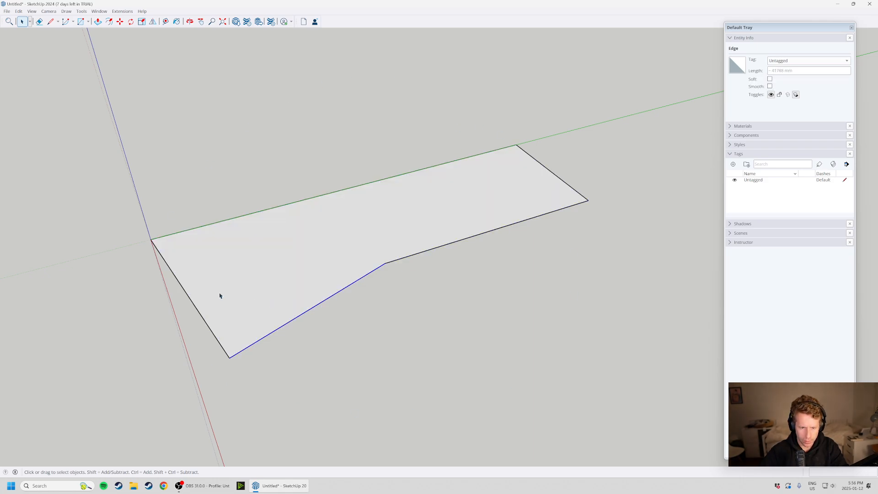
pyautogui.click(640, 184)
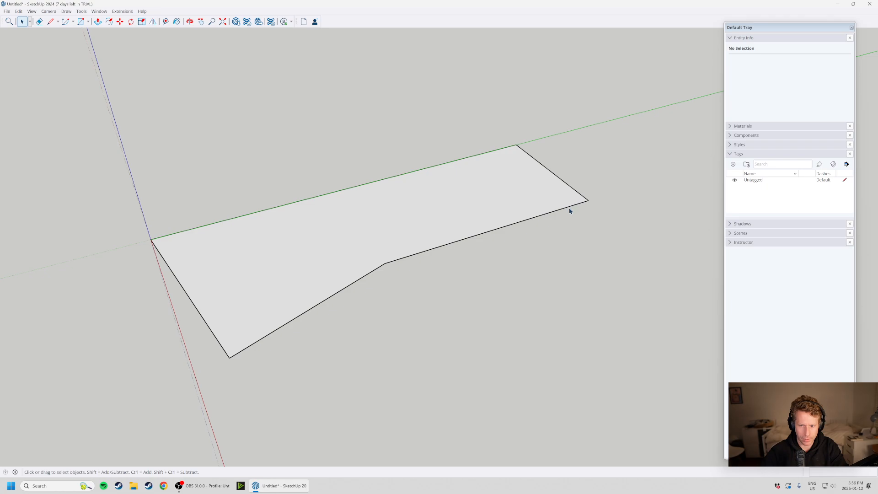
pyautogui.click(489, 155)
pyautogui.hotkey('ctrl', 'z')
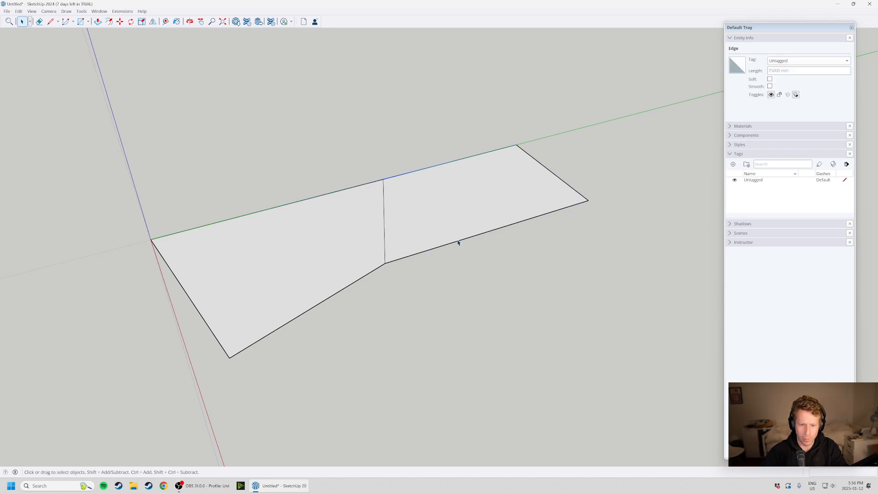
pyautogui.scroll(-1, 447, 209)
pyautogui.scroll(-2, 447, 210)
pyautogui.click(428, 309)
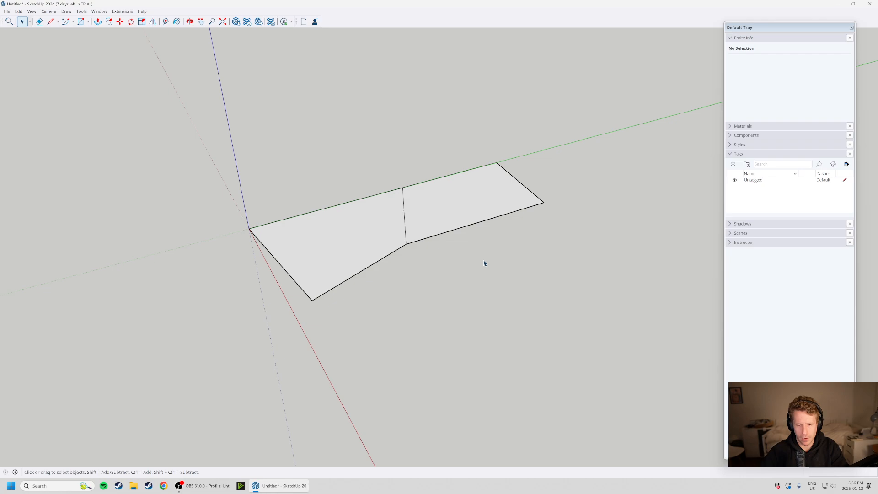
# Select the whole two-face shape with a selection window around it, and clear the selection.
pyautogui.moveTo(368, 290); pyautogui.dragTo(444, 228, button='middle')
pyautogui.scroll(1, 471, 256)
pyautogui.scroll(1, 498, 273)
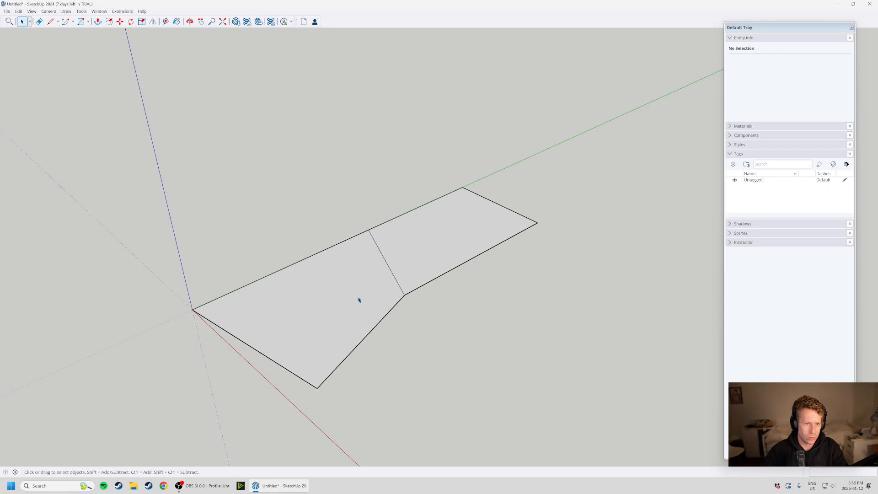
pyautogui.scroll(-1, 345, 296)
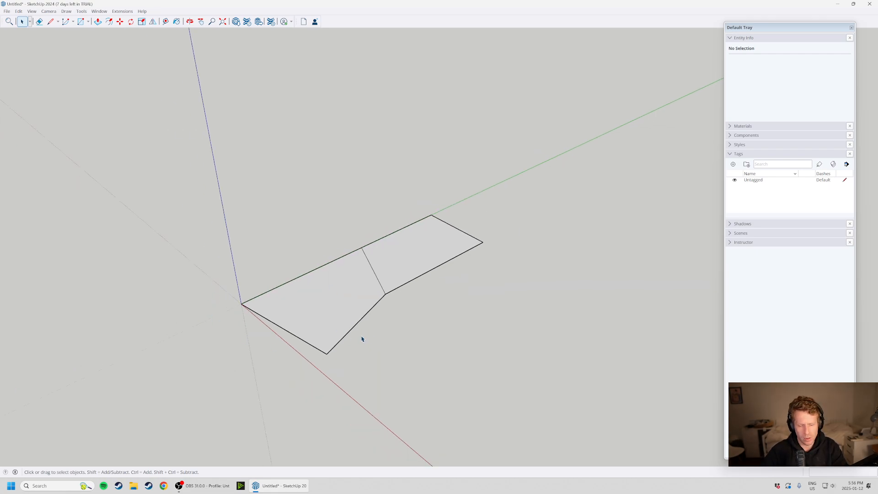
pyautogui.moveTo(349, 293); pyautogui.dragTo(437, 307, button='middle')
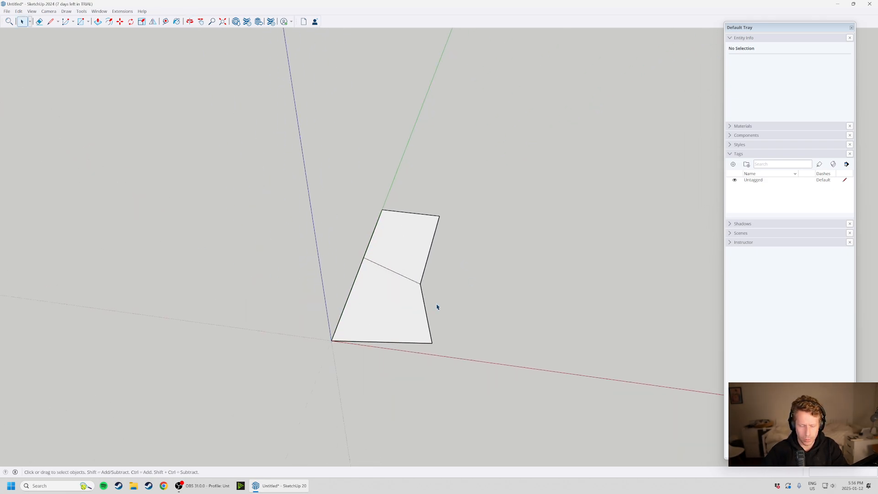
pyautogui.scroll(1, 437, 307)
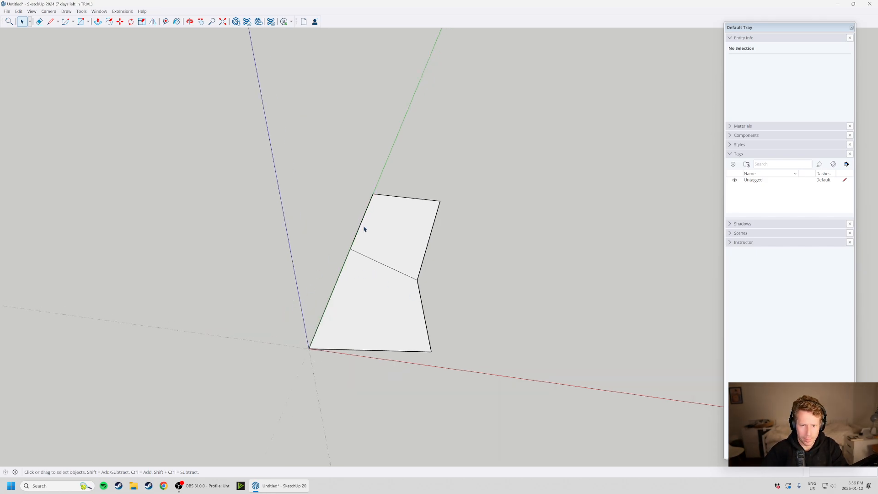
pyautogui.scroll(2, 462, 241)
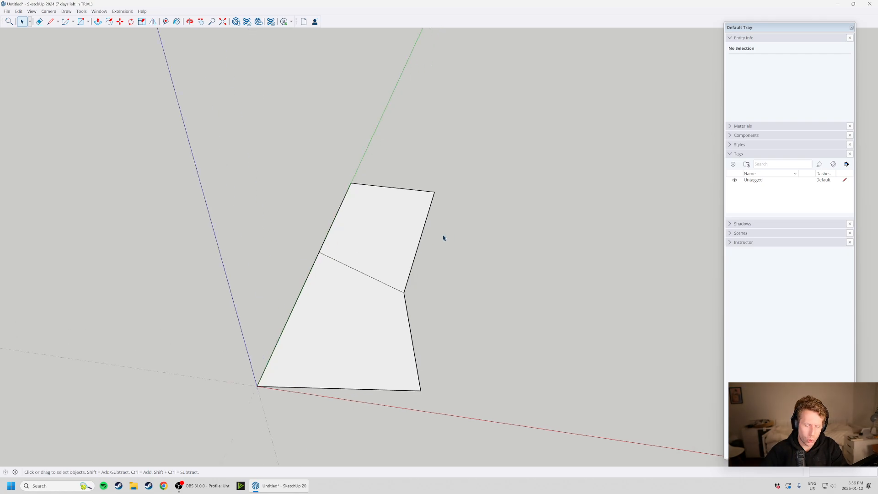
pyautogui.scroll(-2, 443, 238)
pyautogui.moveTo(217, 144); pyautogui.dragTo(439, 320)
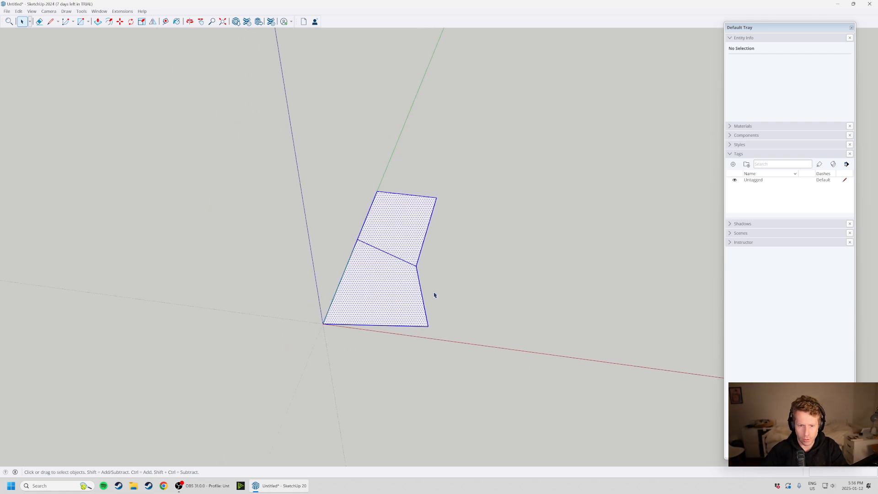
pyautogui.scroll(1, 434, 297)
pyautogui.moveTo(125, 141); pyautogui.dragTo(525, 384)
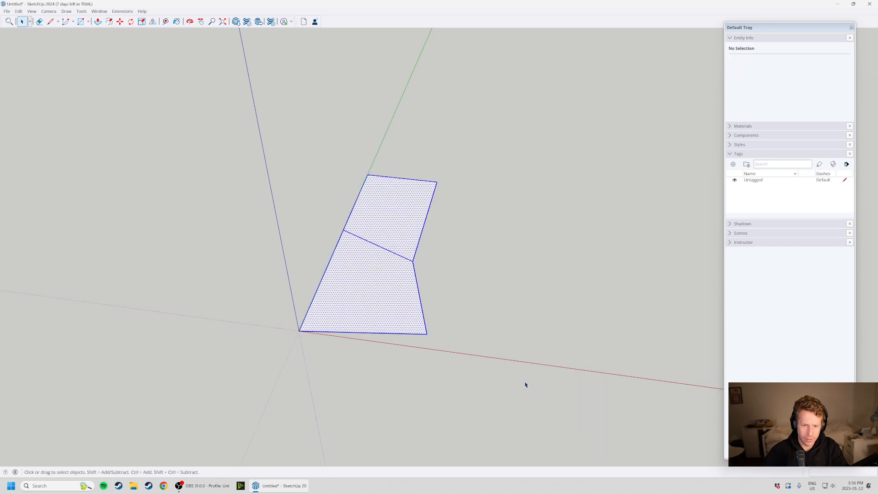
pyautogui.click(579, 297)
# Select each face together with its bounding edges, try selecting all connected geometry, and clear the selection.
pyautogui.doubleClick(377, 301)
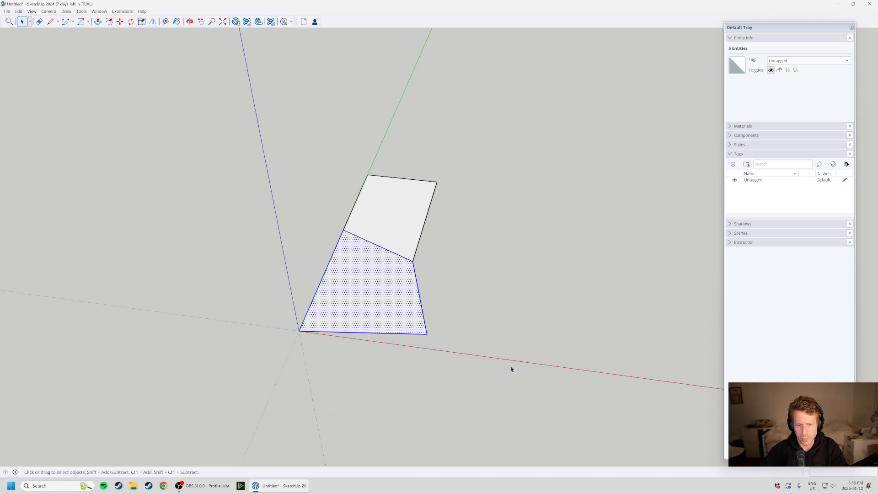
pyautogui.click(421, 286)
pyautogui.tripleClick(379, 293)
pyautogui.click(471, 285)
pyautogui.doubleClick(360, 290)
pyautogui.click(325, 238)
pyautogui.doubleClick(366, 211)
pyautogui.click(602, 282)
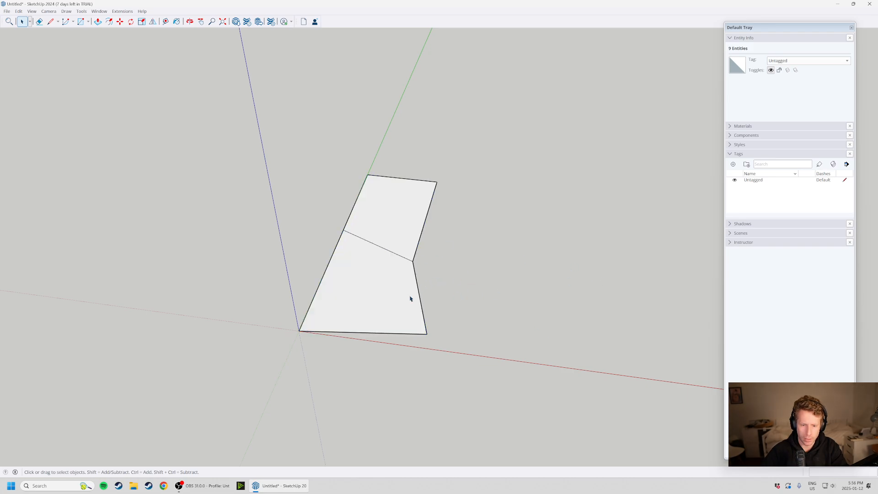
# Select all connected geometry starting from an edge and from the near face, select that face alone, and clear the selection.
pyautogui.tripleClick(419, 306)
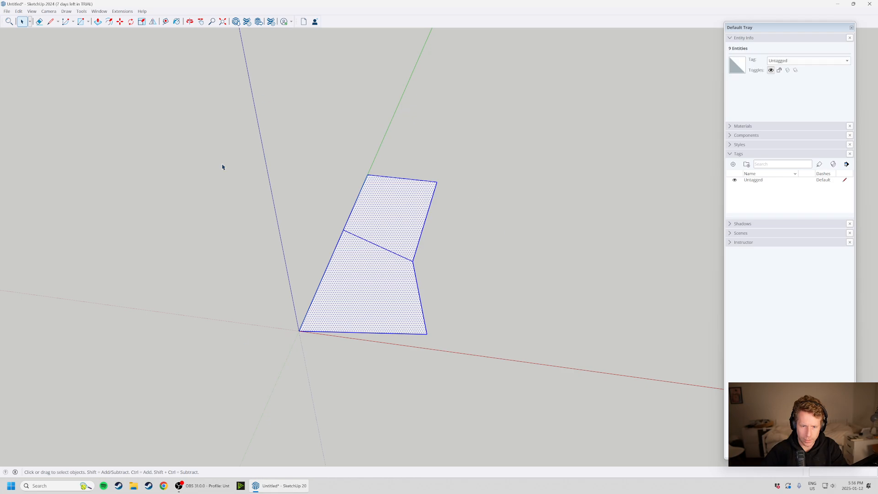
pyautogui.click(424, 283)
pyautogui.tripleClick(384, 290)
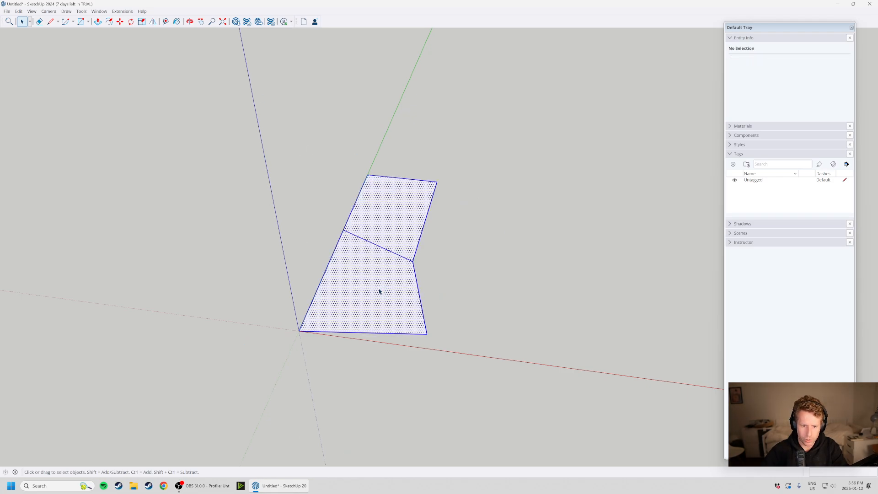
pyautogui.click(519, 320)
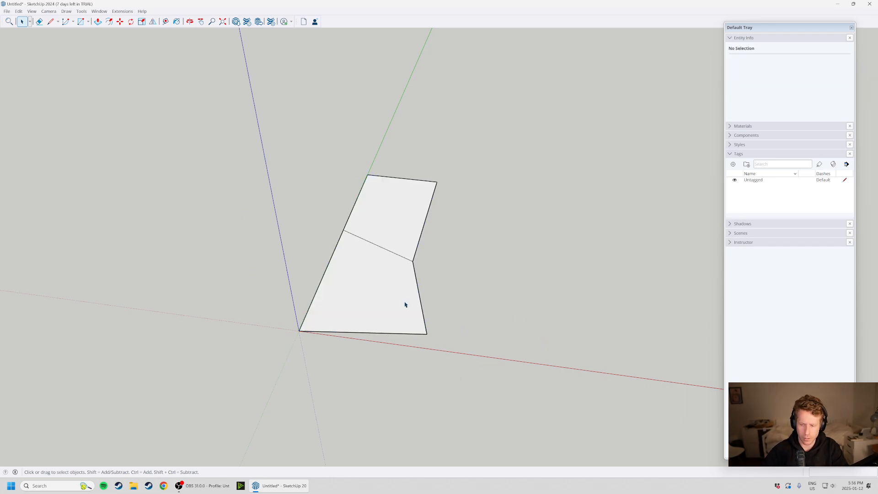
pyautogui.click(376, 290)
pyautogui.scroll(2, 443, 320)
pyautogui.click(453, 326)
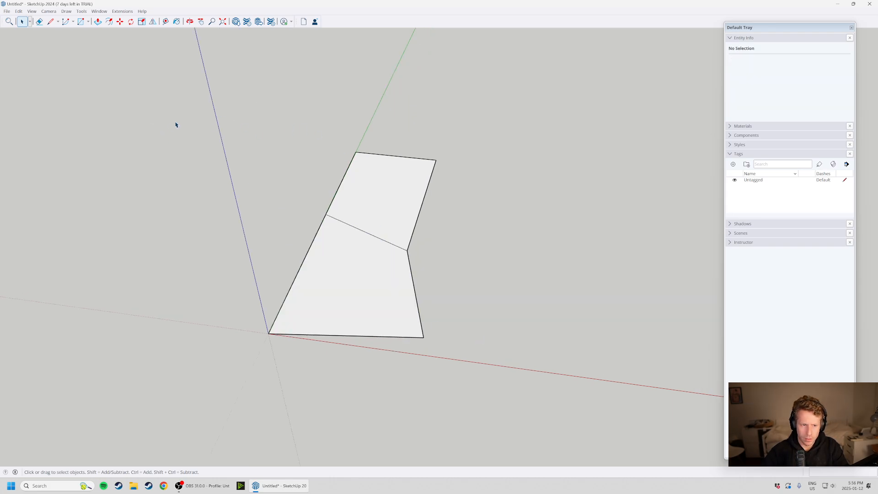
# Compare window and crossing selections on the two-face shape by enclosing it partly and fully, and clear the selection.
pyautogui.moveTo(139, 87); pyautogui.dragTo(429, 387)
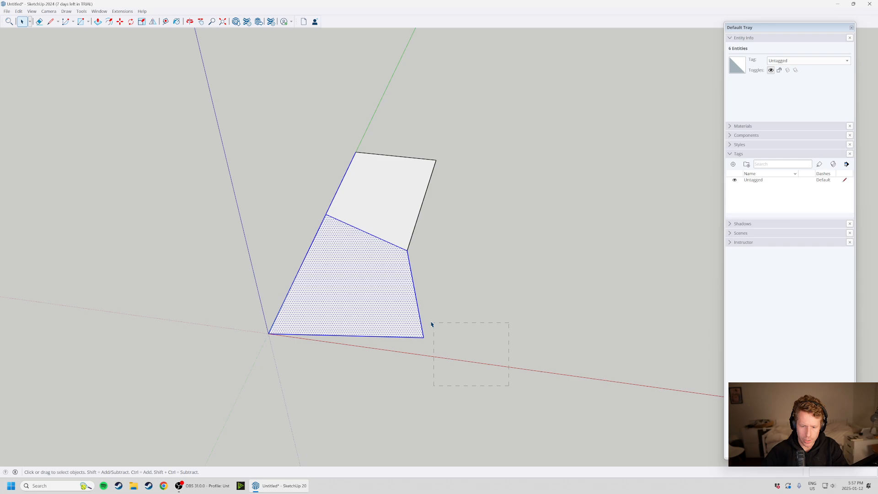
pyautogui.moveTo(232, 141); pyautogui.dragTo(218, 123)
pyautogui.moveTo(550, 282); pyautogui.dragTo(339, 168)
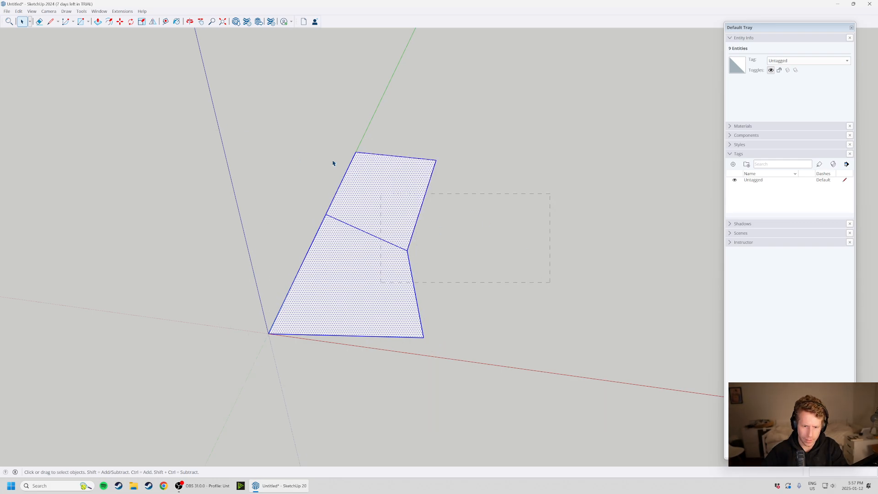
pyautogui.moveTo(515, 357); pyautogui.dragTo(266, 152)
pyautogui.click(549, 381)
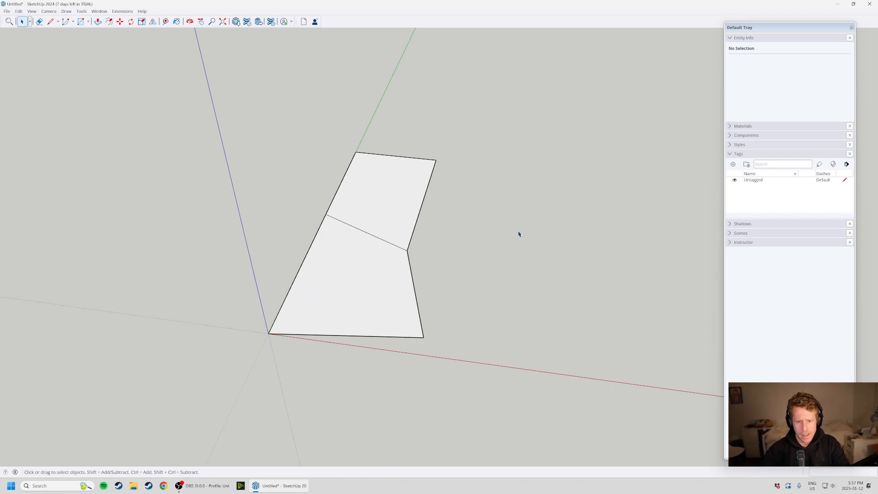
# Select the whole two-face shape and rotate it 15 degrees clockwise about the origin, starting from its far corner on the green axis.
pyautogui.moveTo(189, 125); pyautogui.dragTo(487, 398)
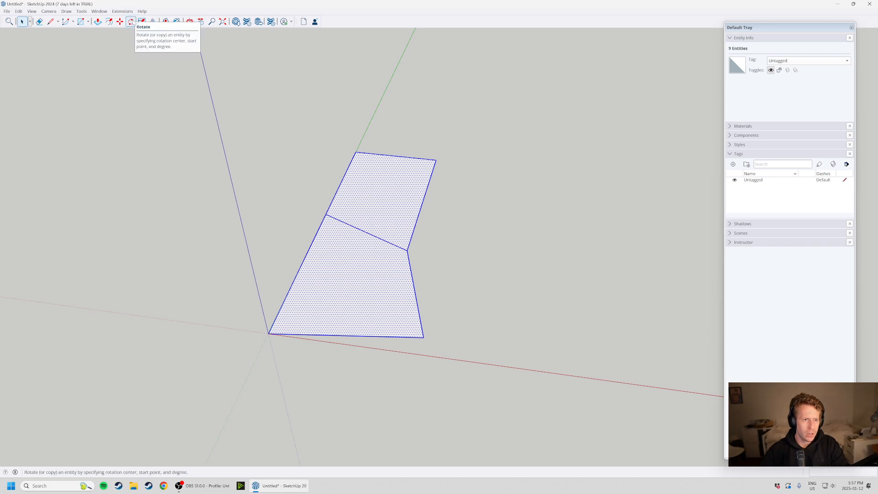
pyautogui.click(131, 22)
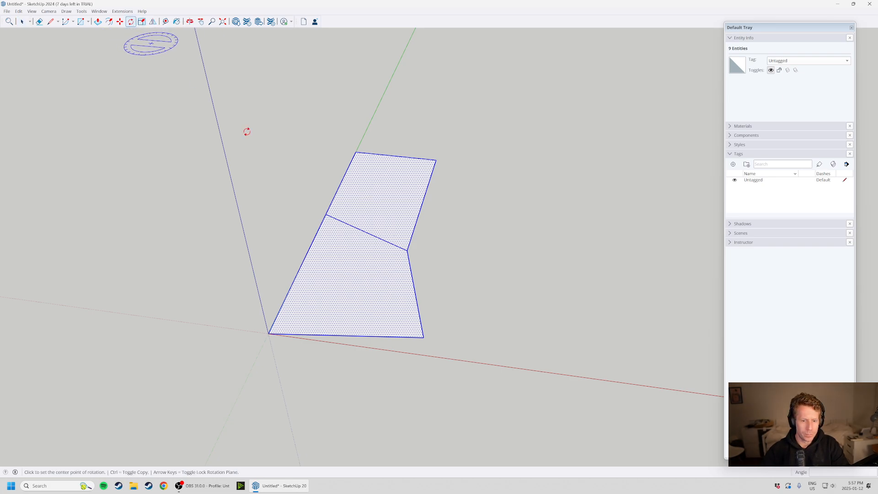
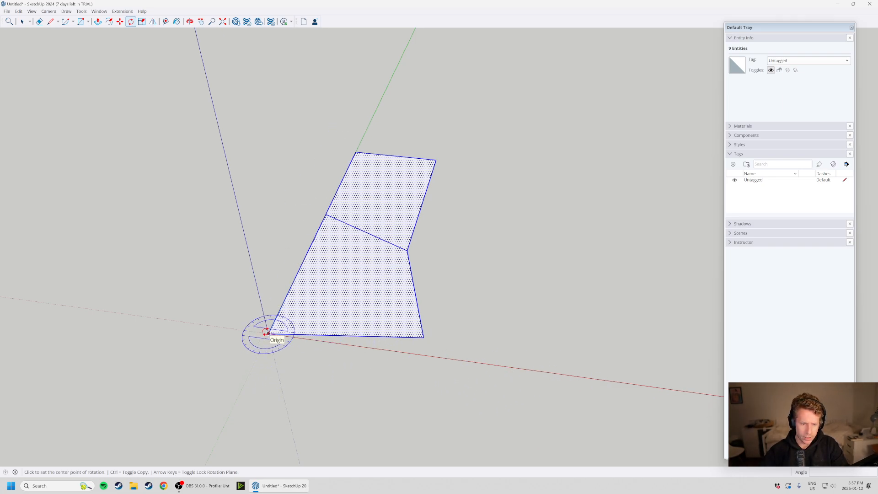
pyautogui.click(267, 333)
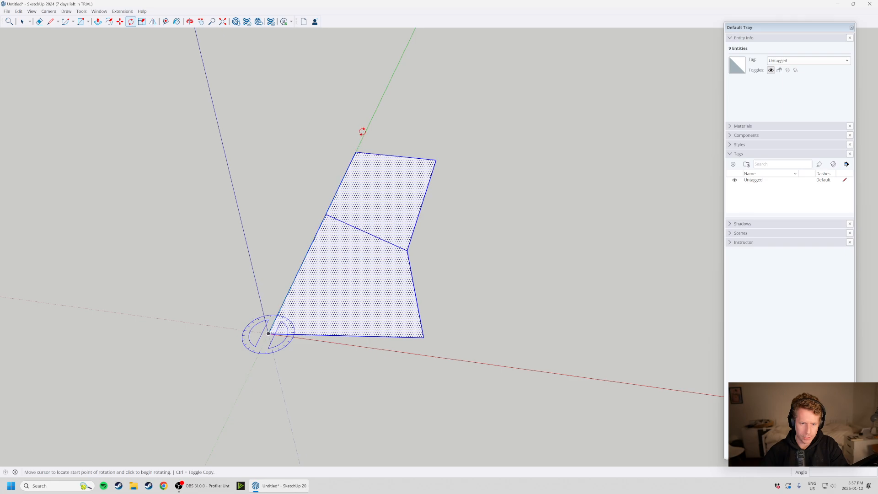
pyautogui.press('Escape')
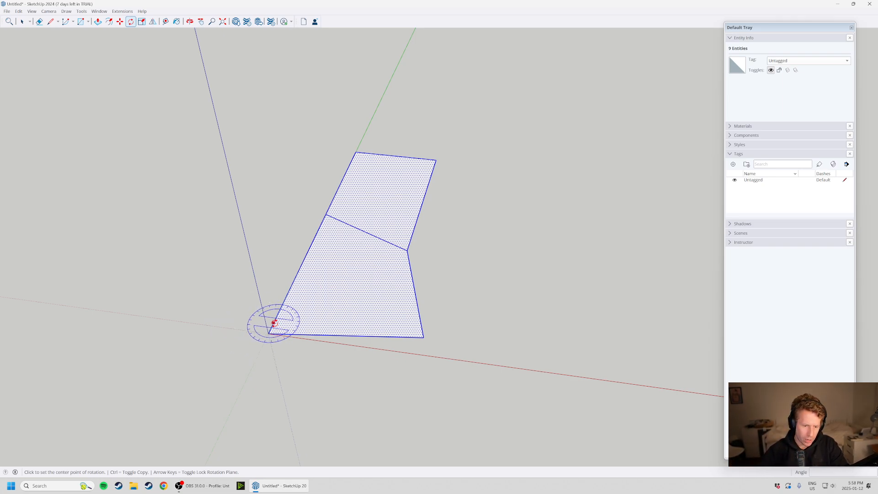
pyautogui.click(268, 333)
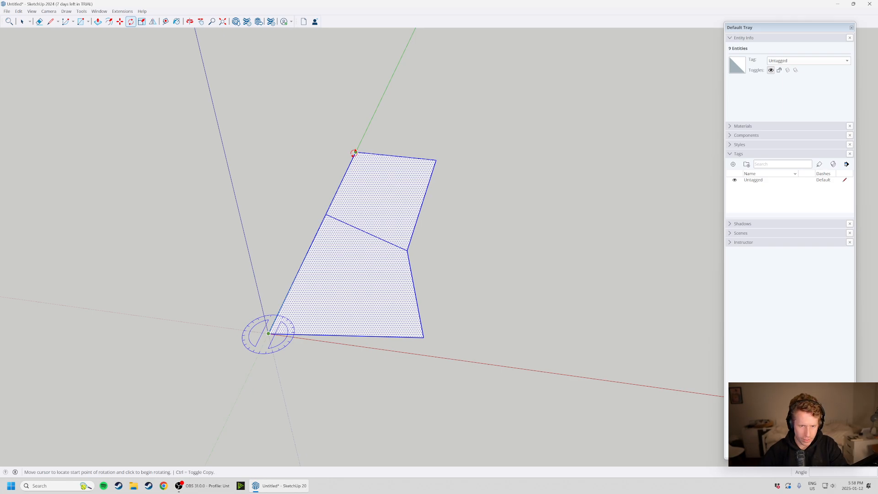
pyautogui.click(355, 152)
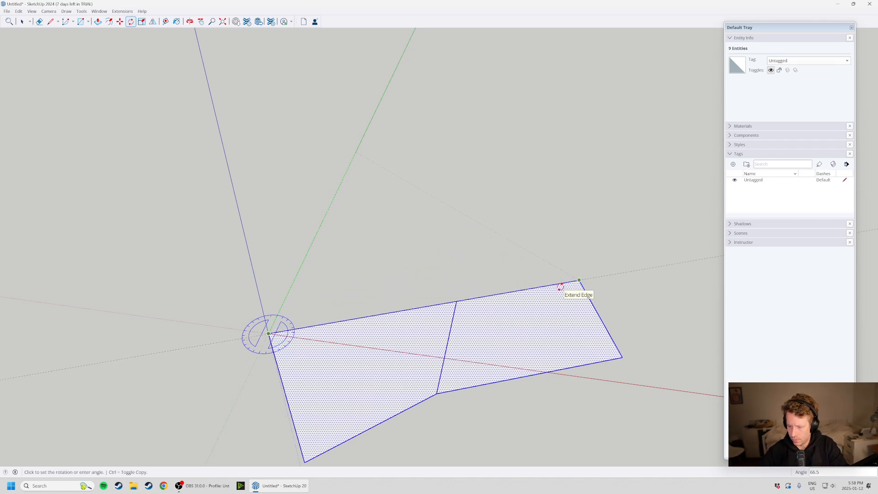
pyautogui.write('15')
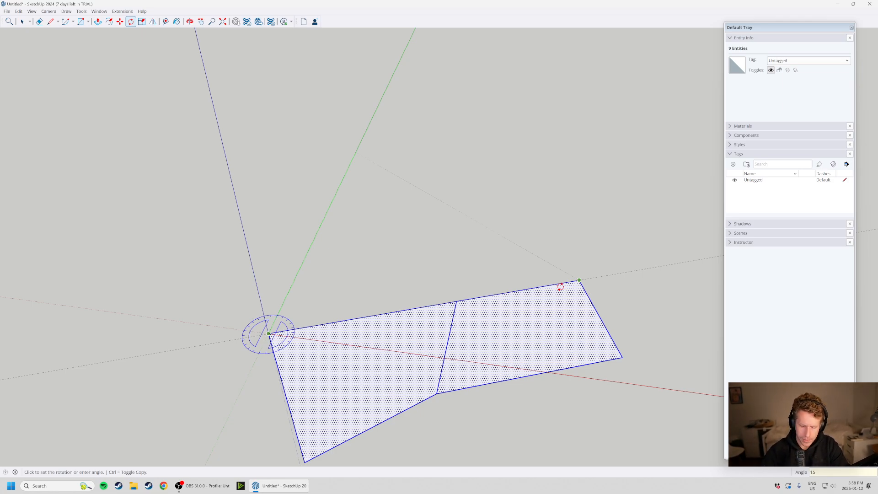
pyautogui.press('Return')
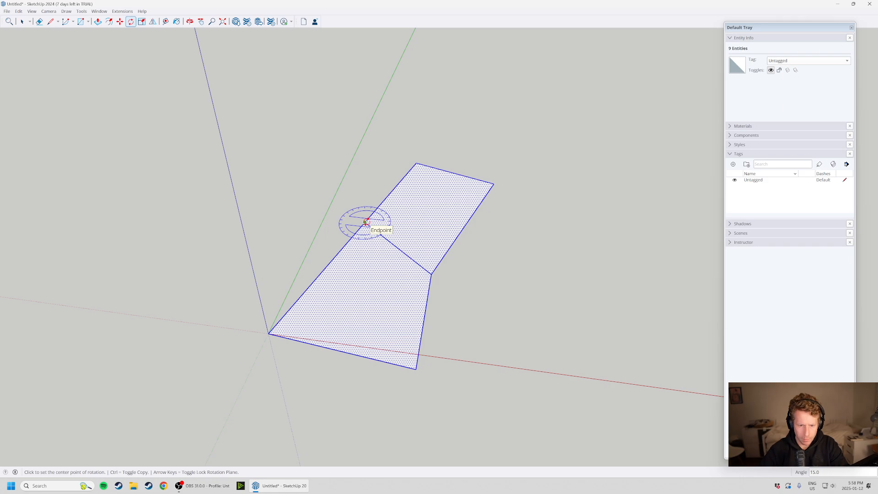
# Rotate the whole shape 90 degrees clockwise about the dividing line's endpoint on the long straight edge.
pyautogui.click(366, 222)
pyautogui.click(410, 258)
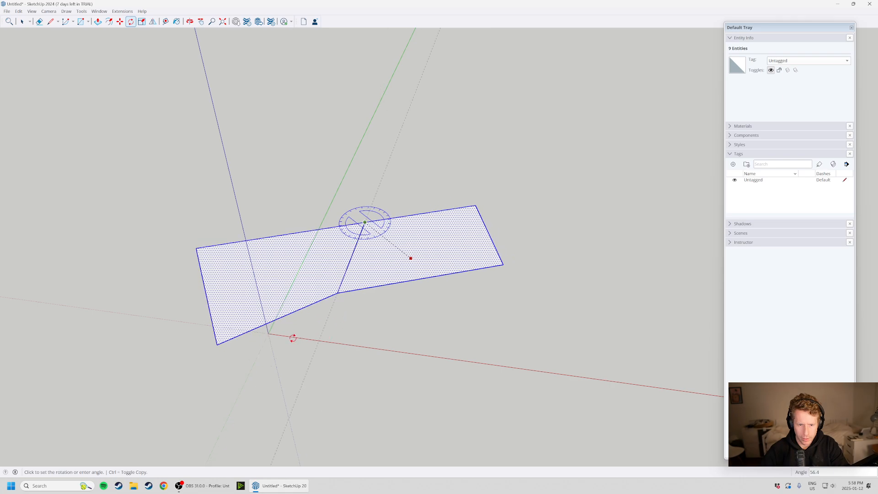
pyautogui.write('90')
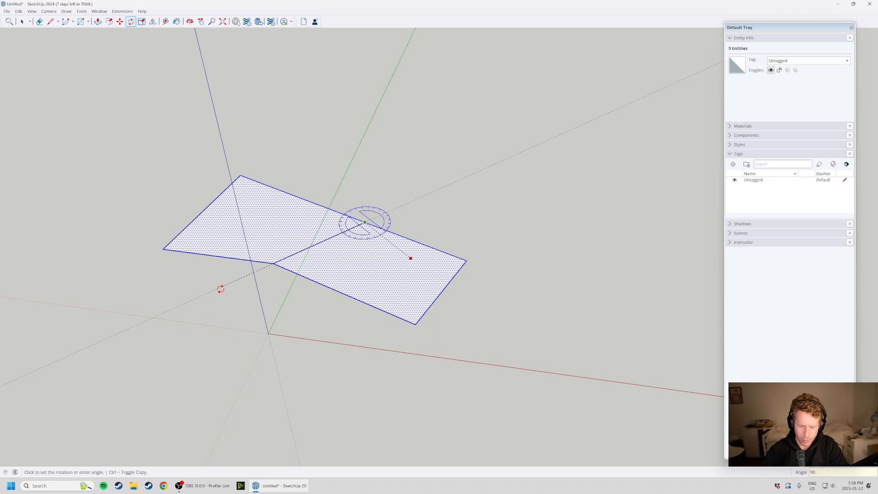
pyautogui.press('Return')
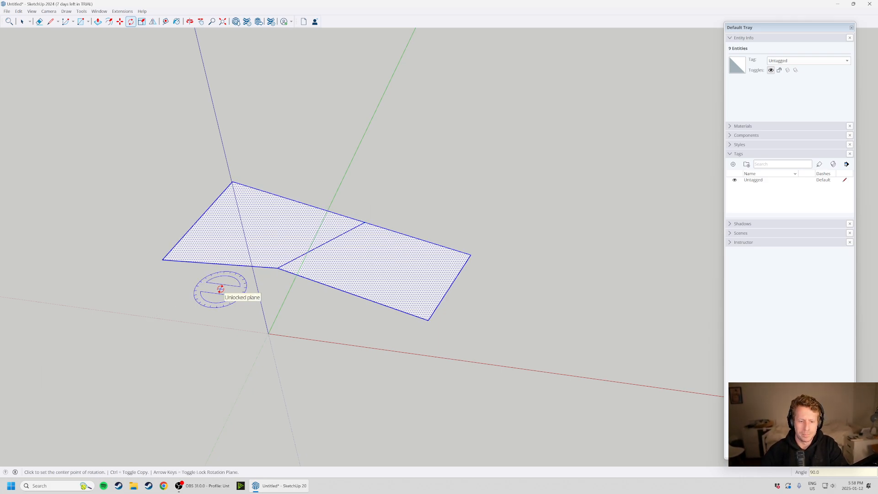
# Move the whole shape by its outer corner beside the bent edge onto the origin, and clear the selection.
pyautogui.moveTo(274, 308); pyautogui.dragTo(401, 93, button='middle')
pyautogui.moveTo(411, 179); pyautogui.dragTo(415, 227, button='middle')
pyautogui.press('m')
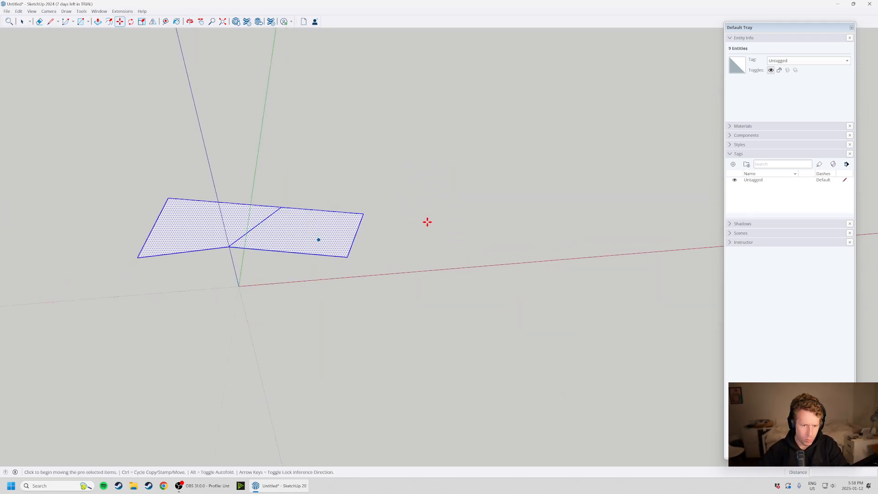
pyautogui.click(137, 257)
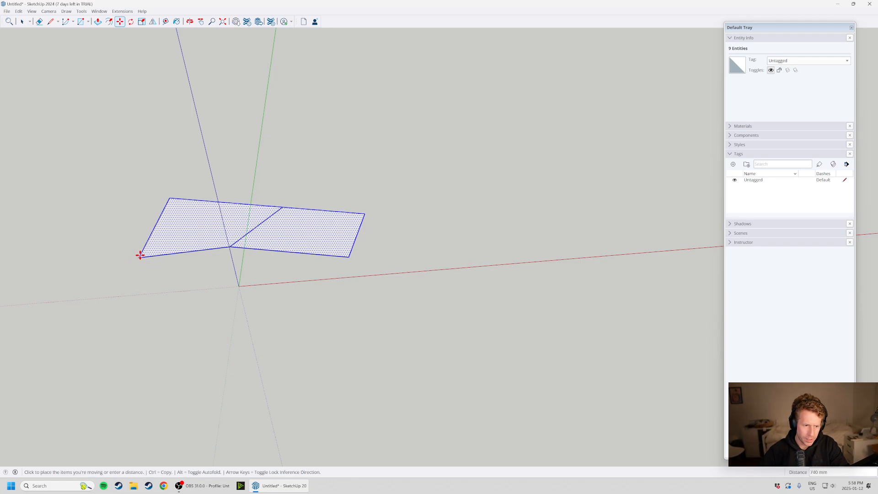
pyautogui.click(239, 286)
pyautogui.press('Escape')
pyautogui.press('space')
# Examine the moved shape from several angles, selecting a section of its long edge and the dividing line.
pyautogui.moveTo(425, 364); pyautogui.dragTo(571, 220, button='middle')
pyautogui.scroll(2, 354, 243)
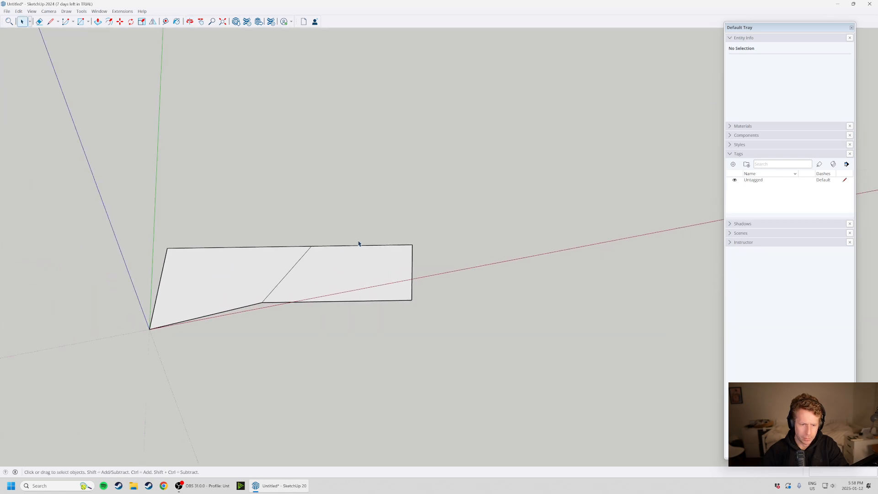
pyautogui.moveTo(391, 277); pyautogui.dragTo(167, 286, button='middle')
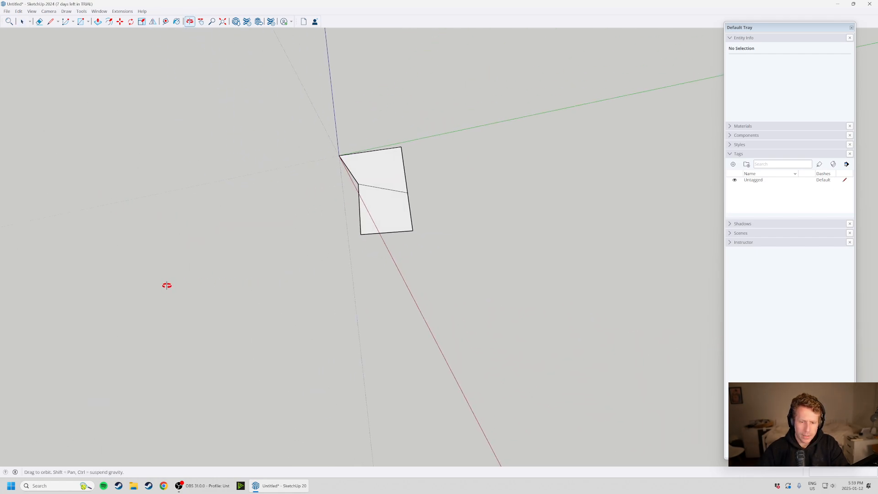
pyautogui.scroll(2, 472, 102)
pyautogui.scroll(-1, 458, 109)
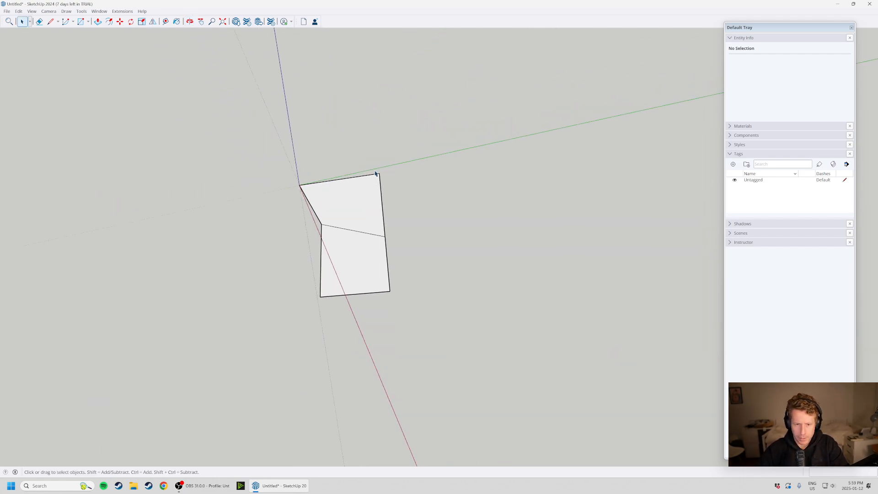
pyautogui.scroll(1, 376, 173)
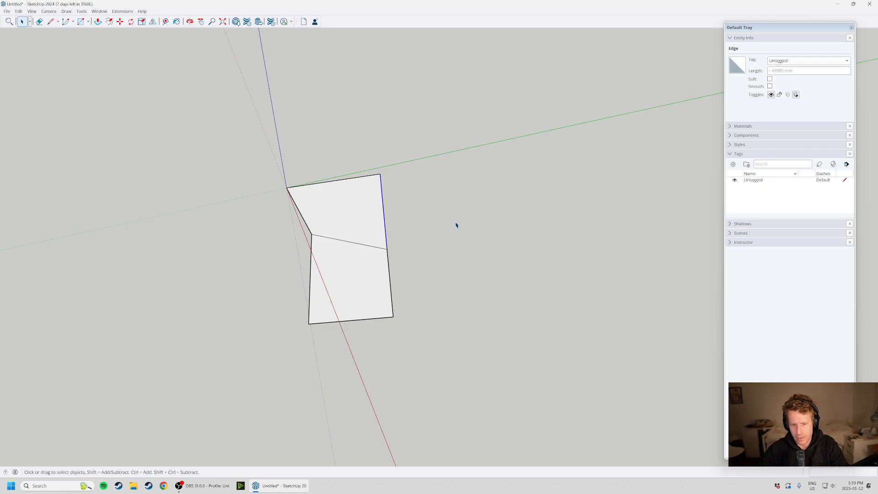
pyautogui.click(390, 241)
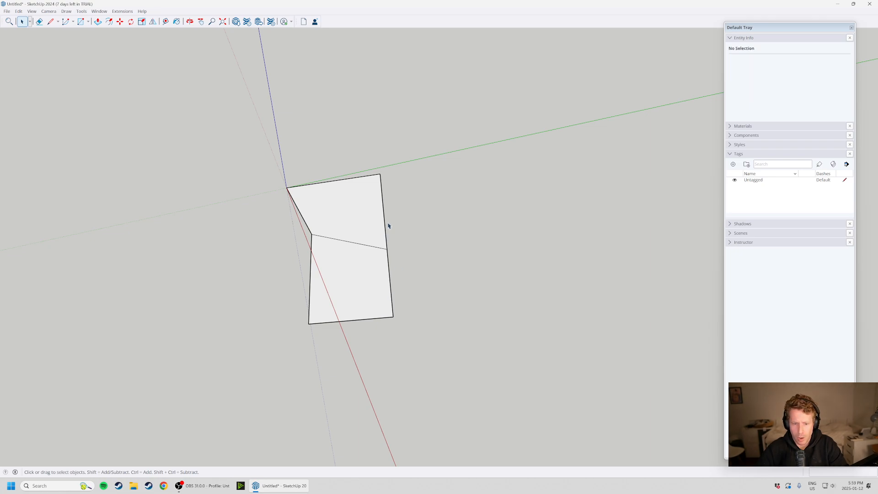
pyautogui.click(366, 247)
pyautogui.scroll(2, 274, 231)
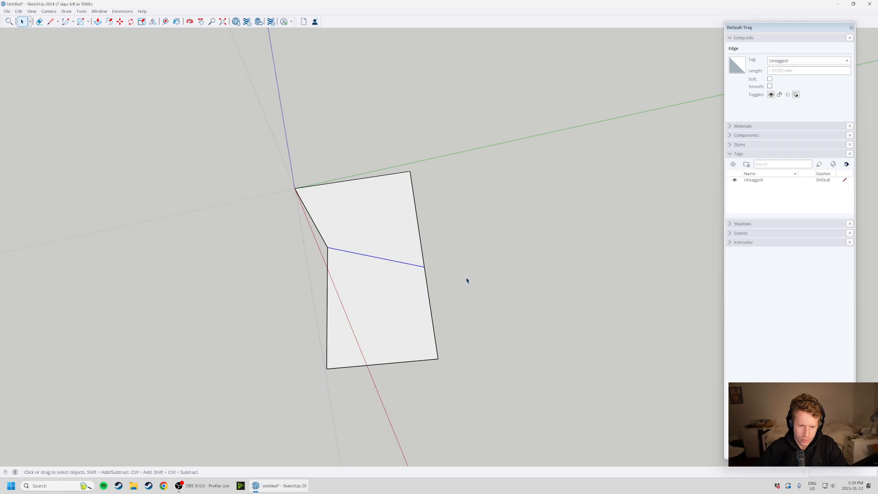
pyautogui.click(460, 303)
# Rotate the dividing line slightly about its endpoint on the long straight edge, bringing its other end to the red axis, and deselect it.
pyautogui.click(410, 264)
pyautogui.press('q')
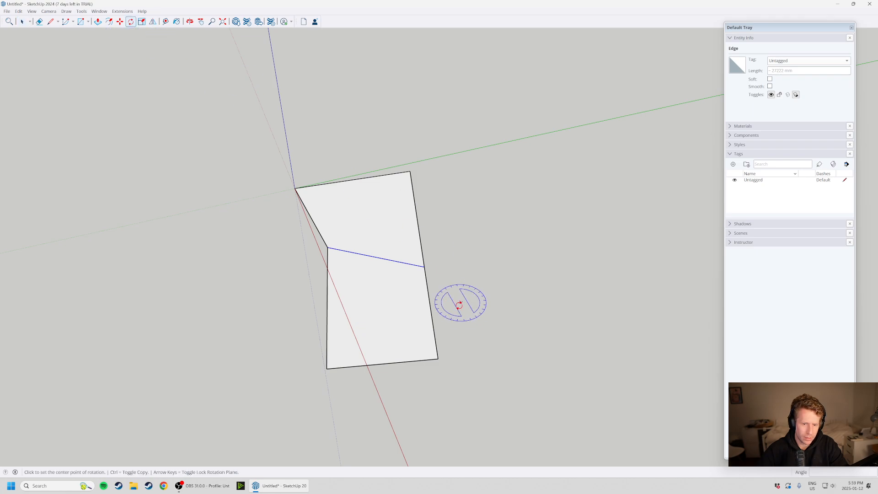
pyautogui.click(424, 266)
pyautogui.click(367, 255)
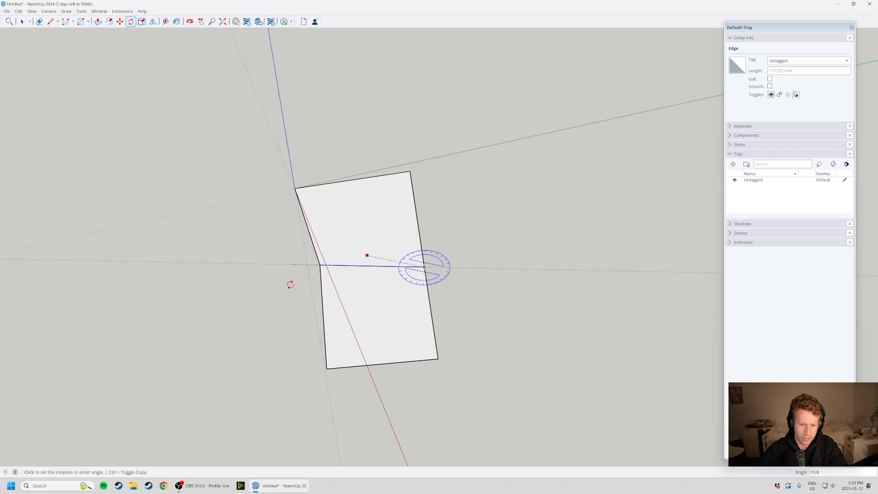
pyautogui.moveTo(275, 249); pyautogui.dragTo(443, 393, button='middle')
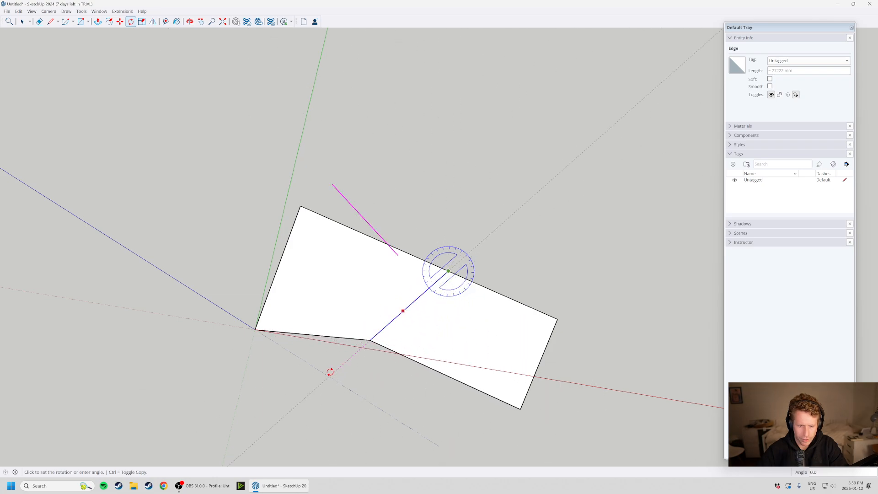
pyautogui.click(356, 387)
pyautogui.scroll(-3, 365, 388)
pyautogui.keyDown('shift'); pyautogui.moveTo(419, 403); pyautogui.dragTo(412, 339, button='middle'); pyautogui.keyUp('shift')
pyautogui.press('space')
pyautogui.click(411, 338)
pyautogui.moveTo(440, 390); pyautogui.dragTo(217, 299, button='middle')
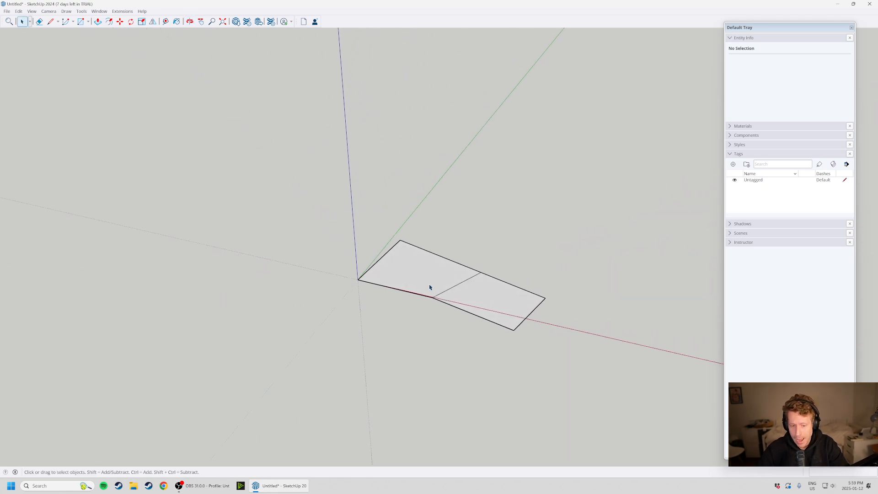
pyautogui.moveTo(426, 288); pyautogui.dragTo(448, 284, button='middle')
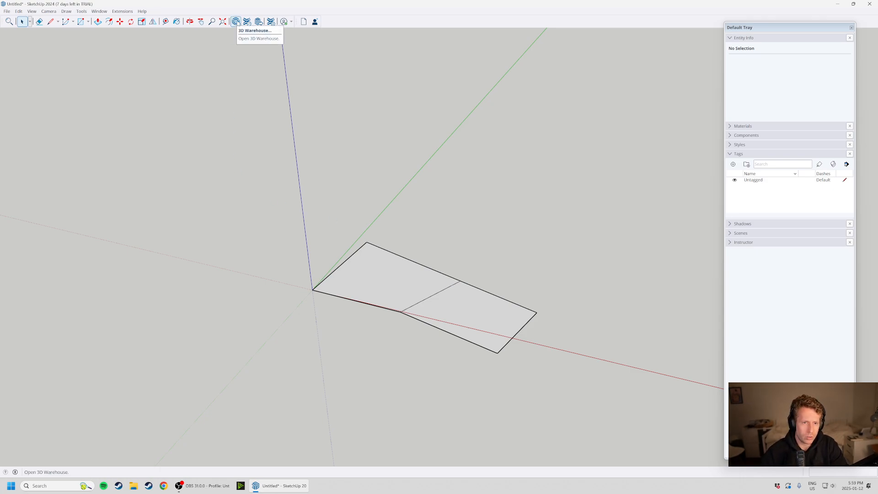
pyautogui.scroll(-1, 233, 286)
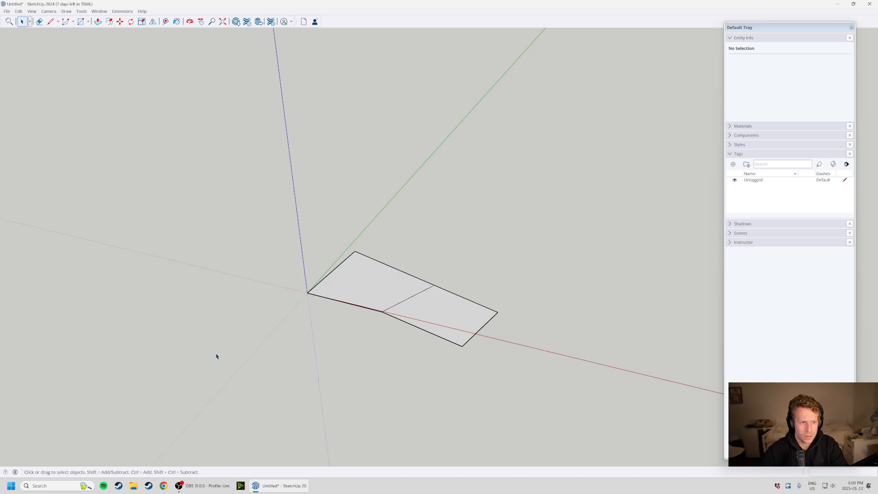
pyautogui.scroll(1, 439, 362)
pyautogui.moveTo(327, 194); pyautogui.dragTo(481, 280, button='middle')
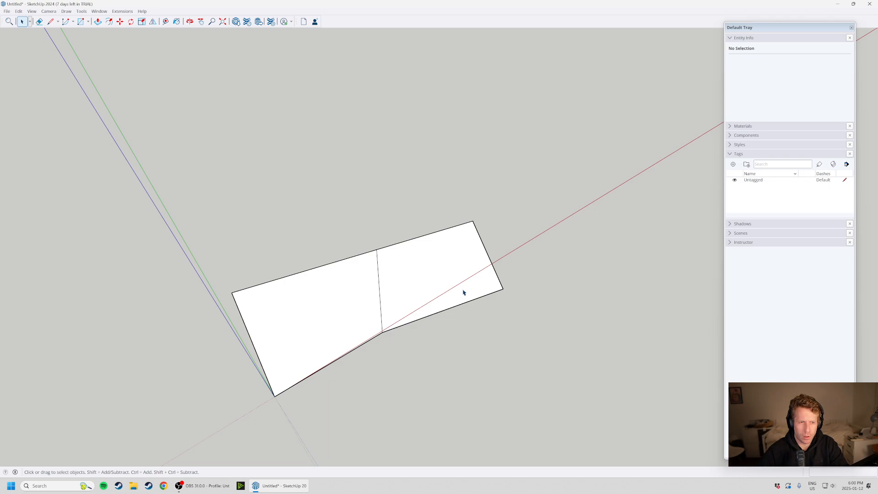
pyautogui.moveTo(462, 348); pyautogui.dragTo(188, 290, button='middle')
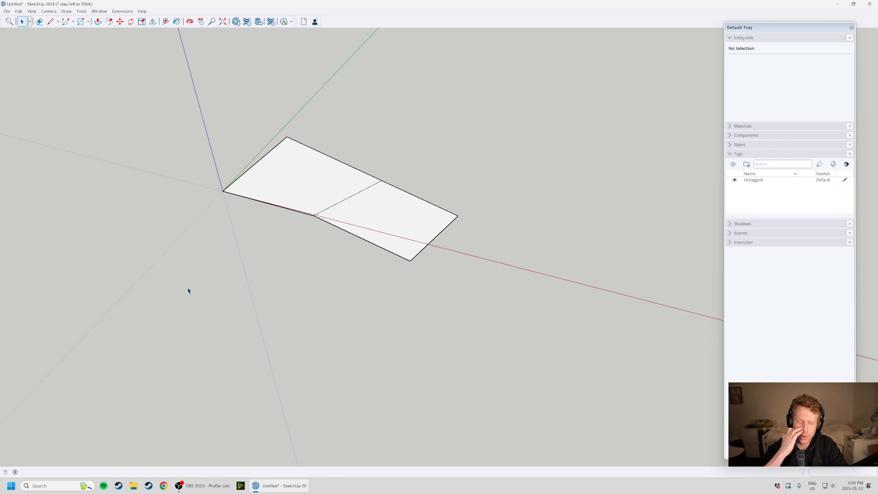
pyautogui.scroll(-2, 356, 274)
pyautogui.scroll(3, 264, 138)
pyautogui.keyDown('shift'); pyautogui.moveTo(443, 326); pyautogui.dragTo(413, 297, button='middle'); pyautogui.keyUp('shift')
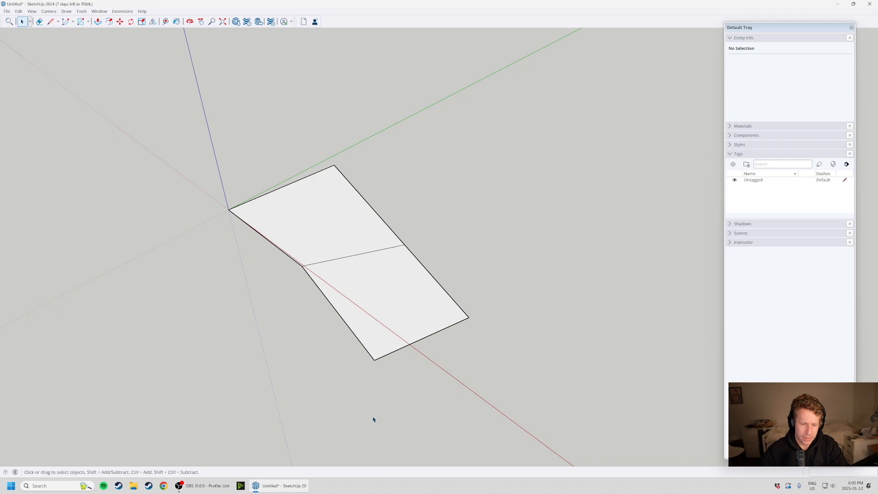
# Push/Pull the face touching the origin upward by 120000 mm.
pyautogui.moveTo(373, 419); pyautogui.dragTo(527, 365, button='middle')
pyautogui.moveTo(358, 379); pyautogui.dragTo(347, 383, button='middle')
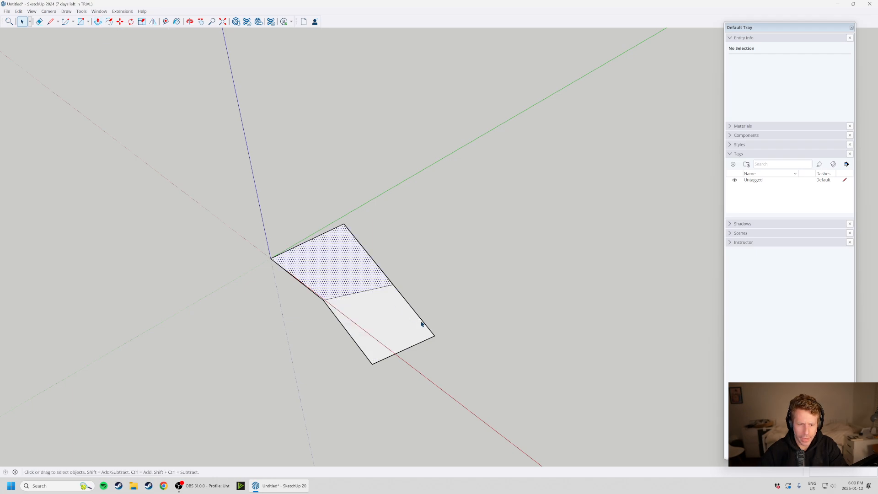
pyautogui.scroll(2, 429, 324)
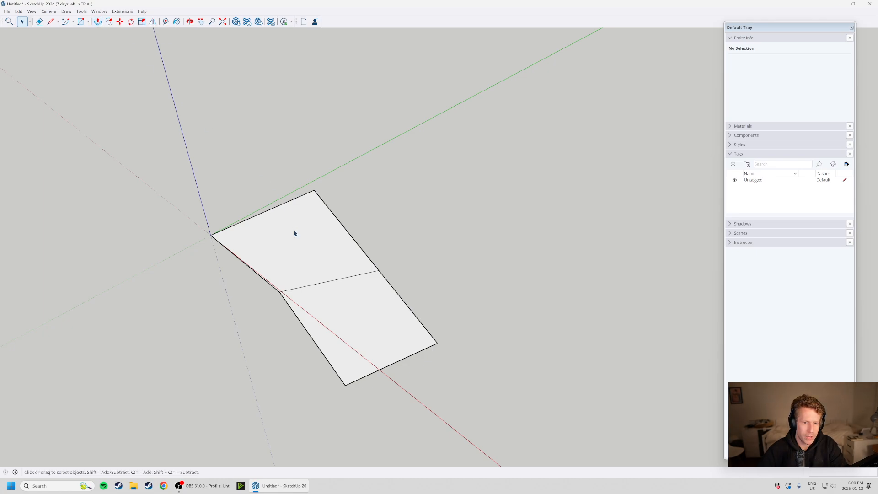
pyautogui.click(309, 253)
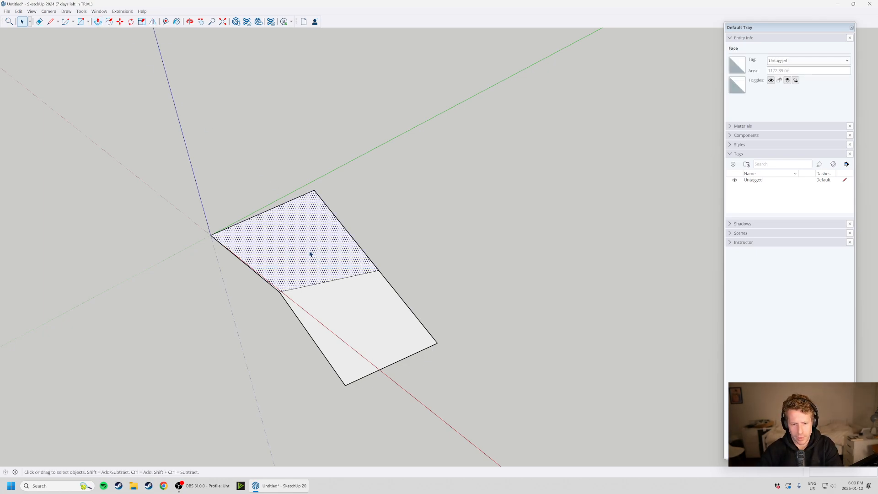
pyautogui.click(297, 108)
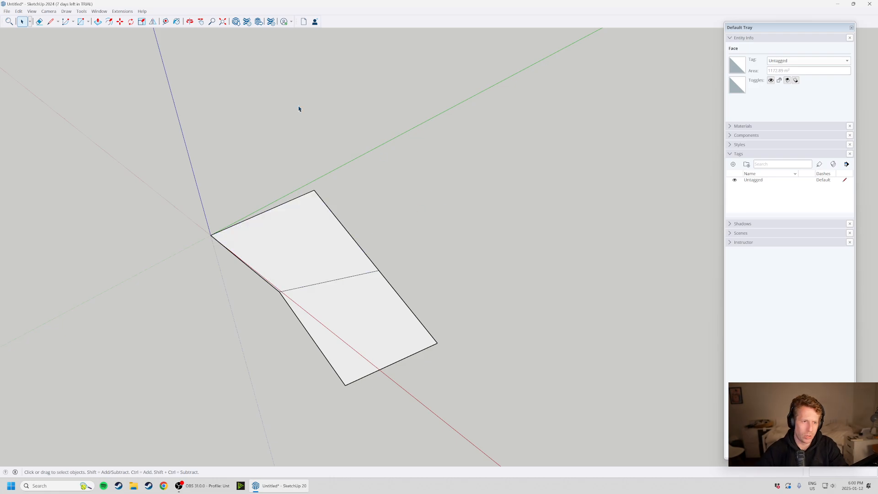
pyautogui.click(98, 22)
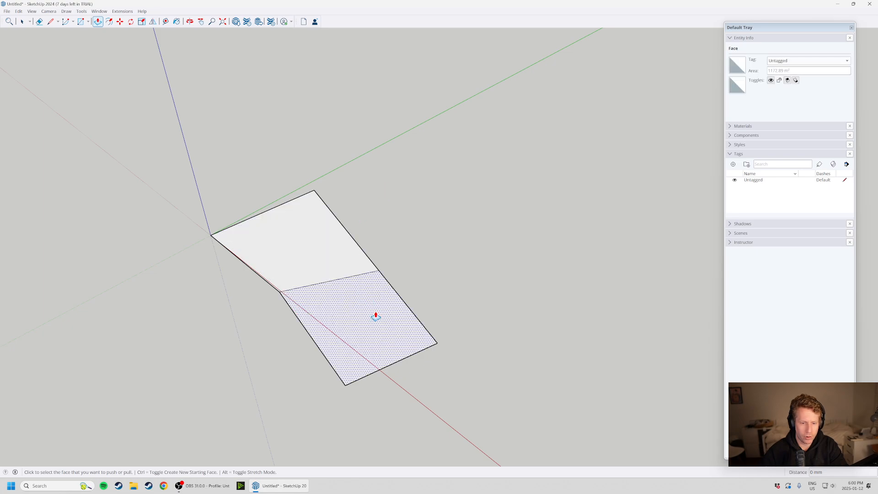
pyautogui.click(293, 243)
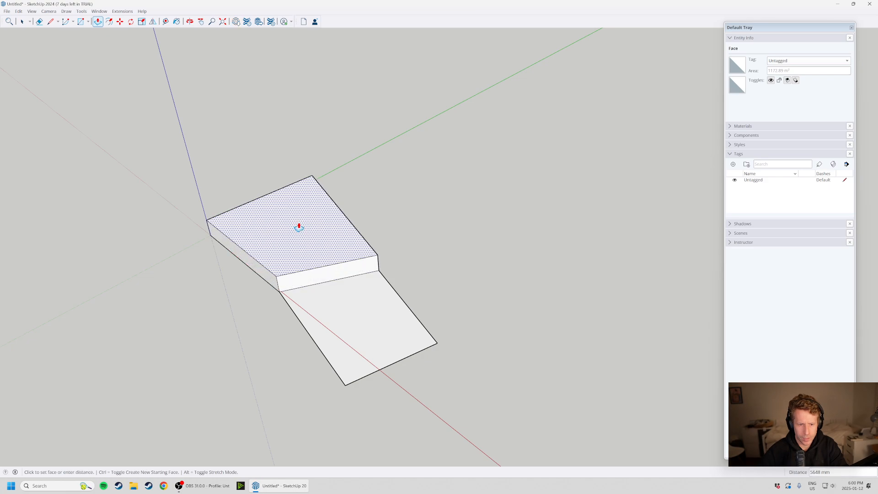
pyautogui.scroll(-2, 298, 227)
pyautogui.moveTo(297, 227); pyautogui.dragTo(383, 108, button='middle')
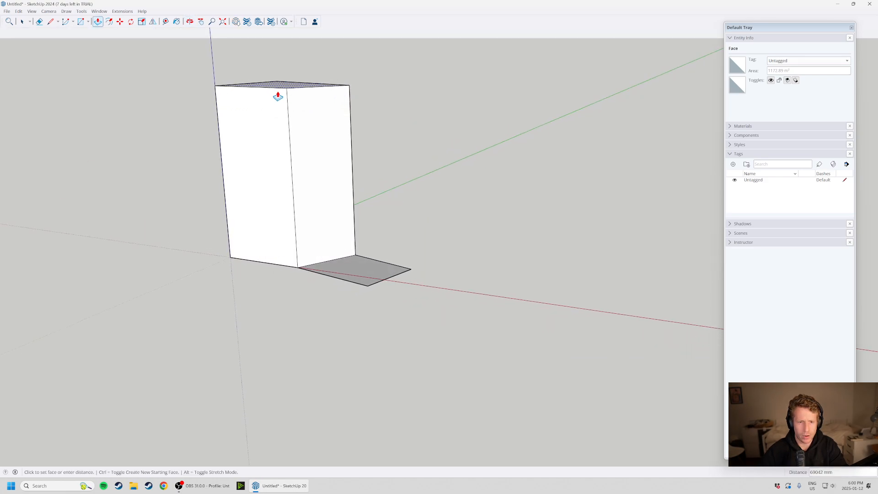
pyautogui.scroll(-2, 276, 92)
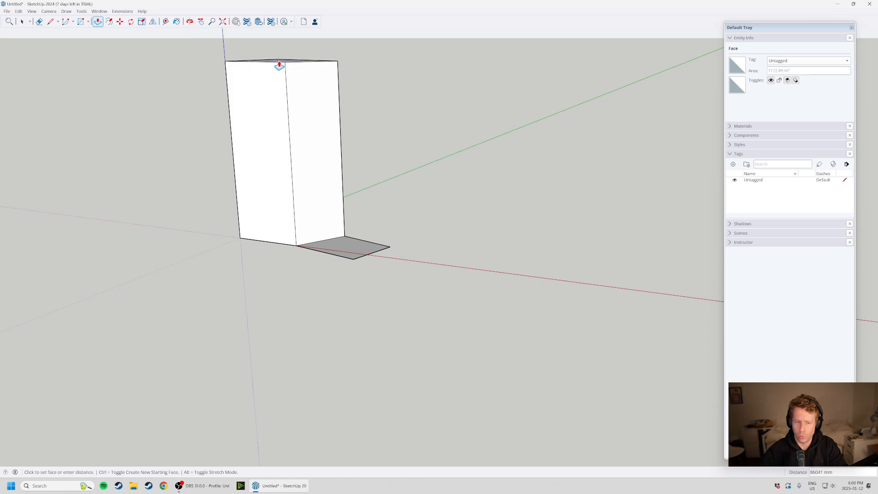
pyautogui.scroll(-4, 286, 174)
pyautogui.keyDown('shift'); pyautogui.moveTo(284, 164); pyautogui.dragTo(276, 280, button='middle'); pyautogui.keyUp('shift')
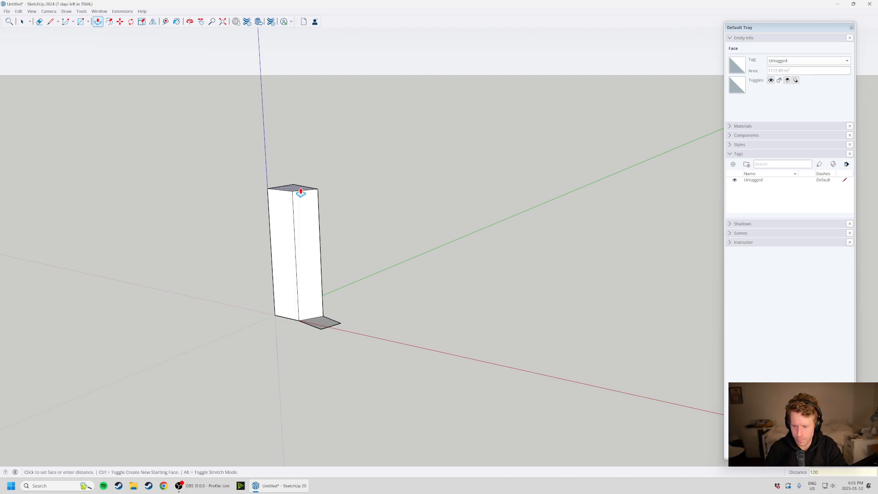
pyautogui.press('Return')
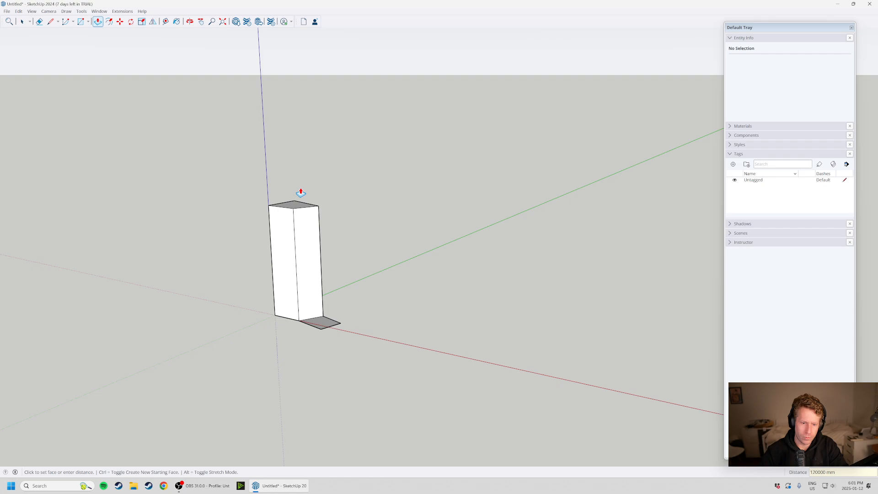
# Push/Pull the remaining flat face beside the tall block upward by 20000 mm.
pyautogui.keyDown('shift'); pyautogui.moveTo(273, 307); pyautogui.dragTo(234, 348, button='middle'); pyautogui.keyUp('shift')
pyautogui.scroll(2, 280, 399)
pyautogui.click(282, 362)
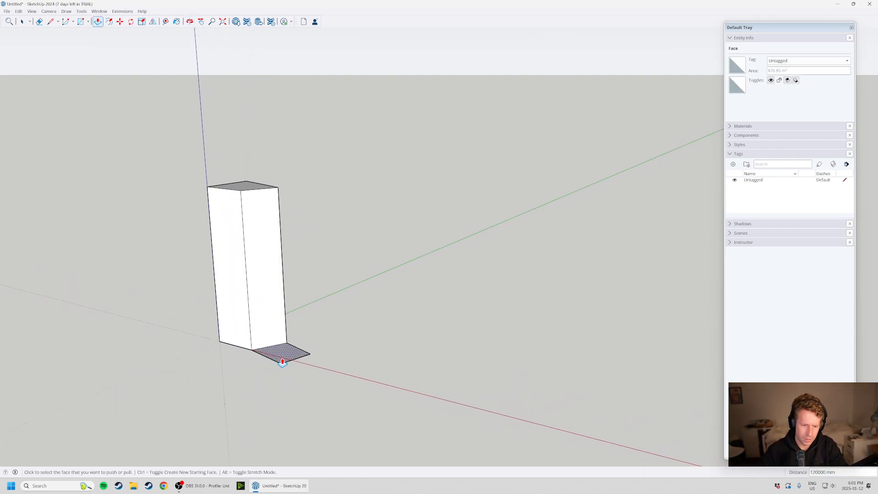
pyautogui.click(282, 362)
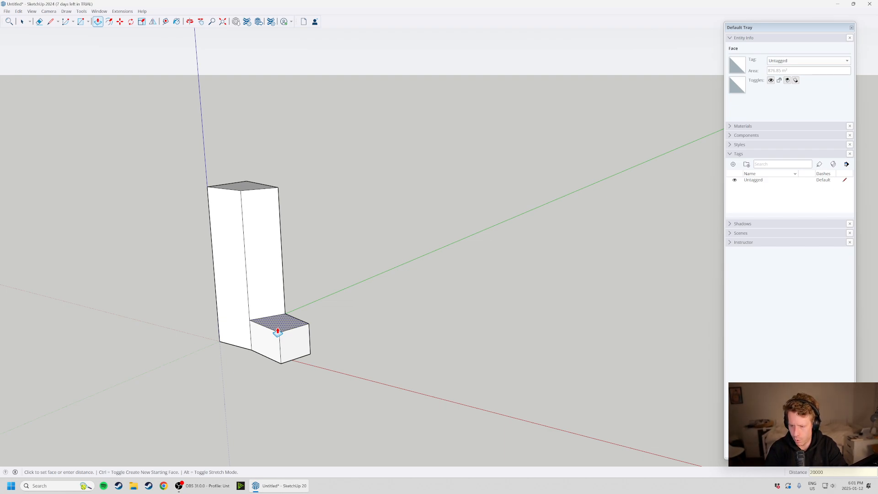
pyautogui.press('Return')
pyautogui.press('space')
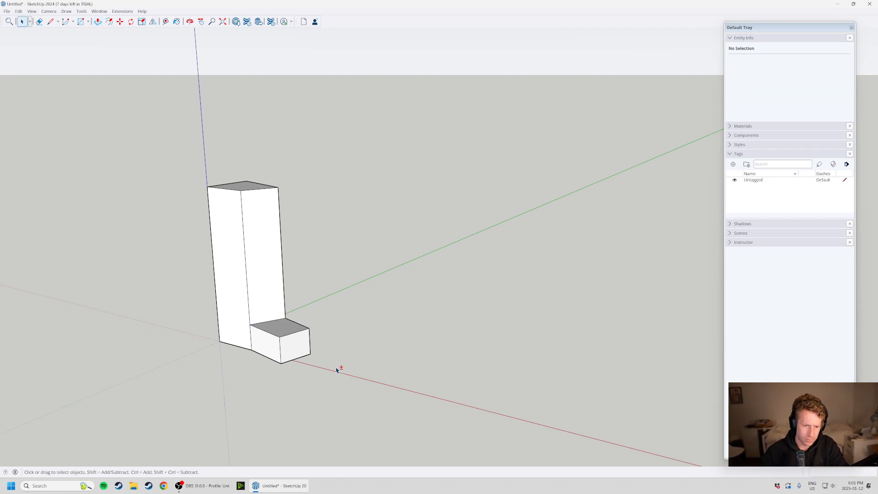
# Examine the tall block and the adjoining low block from several sides.
pyautogui.keyDown('shift'); pyautogui.moveTo(336, 373); pyautogui.dragTo(192, 416, button='middle'); pyautogui.keyUp('shift')
pyautogui.scroll(-4, 495, 237)
pyautogui.moveTo(274, 322); pyautogui.dragTo(36, 321, button='middle')
pyautogui.moveTo(322, 353); pyautogui.dragTo(240, 387, button='middle')
pyautogui.scroll(7, 376, 238)
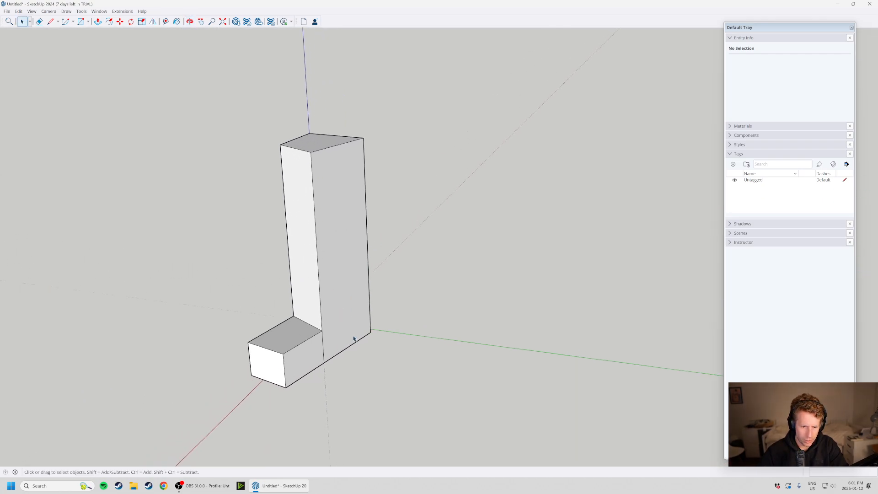
pyautogui.moveTo(217, 349); pyautogui.dragTo(466, 390, button='middle')
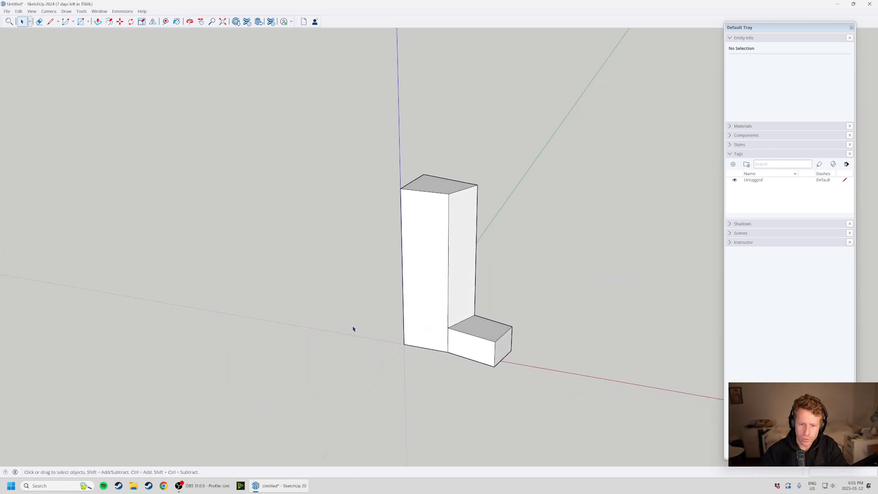
pyautogui.moveTo(355, 327); pyautogui.dragTo(543, 308, button='middle')
pyautogui.scroll(-2, 524, 318)
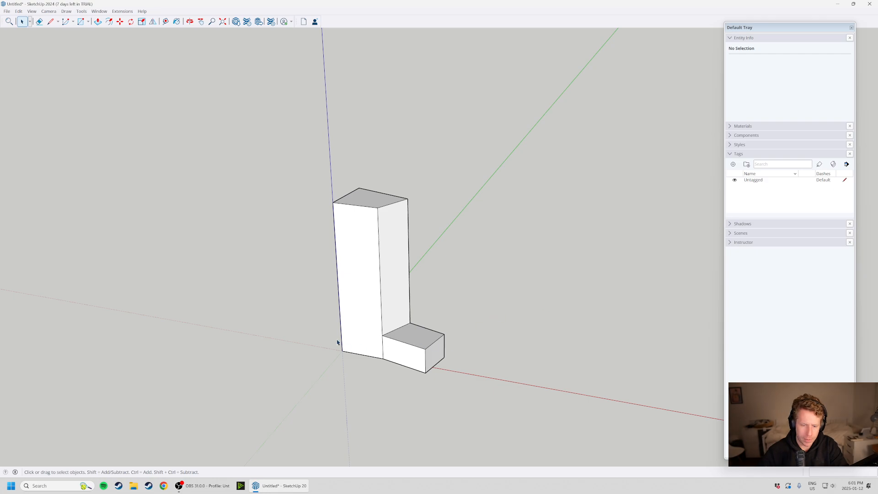
pyautogui.scroll(2, 341, 343)
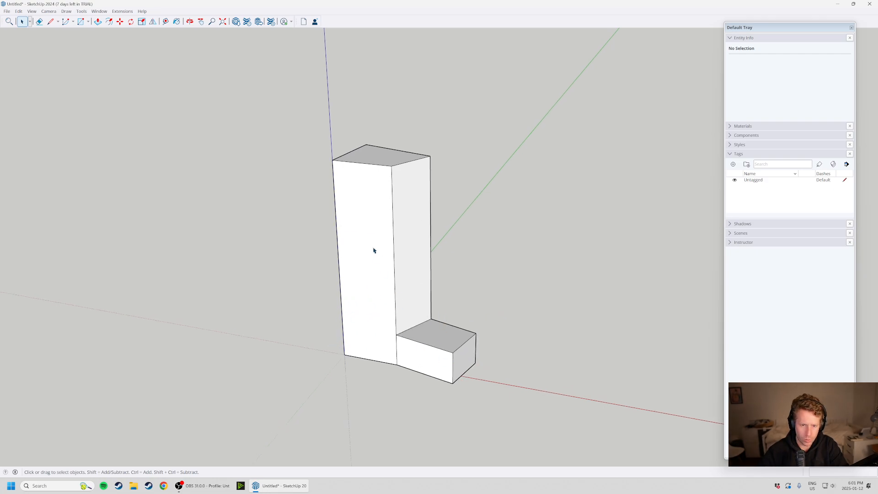
# Select individual faces of the tall and low blocks one after another from both sides, and clear the selection.
pyautogui.click(418, 261)
pyautogui.click(434, 367)
pyautogui.click(447, 342)
pyautogui.moveTo(398, 355); pyautogui.dragTo(392, 334, button='middle')
pyautogui.click(384, 339)
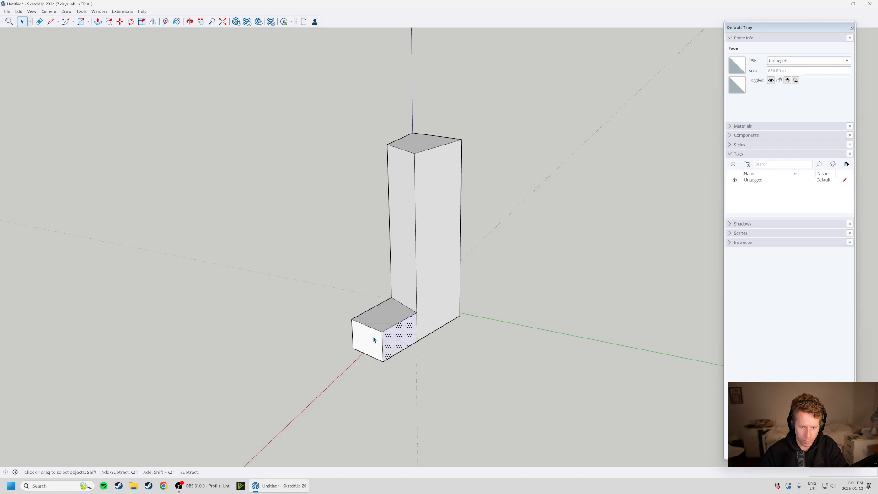
pyautogui.click(412, 259)
pyautogui.moveTo(335, 308); pyautogui.dragTo(492, 385, button='middle')
pyautogui.click(485, 325)
pyautogui.click(482, 268)
pyautogui.click(419, 326)
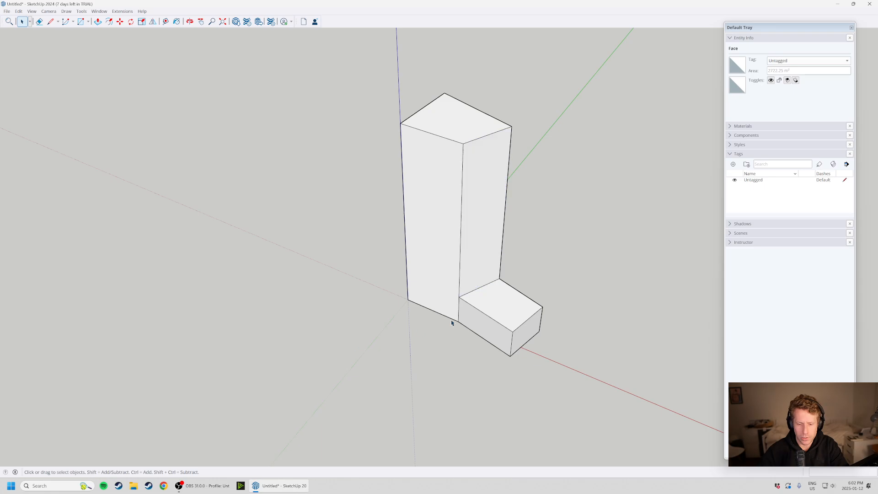
# Select the edge where the low block's upper face meets the tall block, and clear the selection.
pyautogui.moveTo(419, 326); pyautogui.dragTo(562, 263, button='middle')
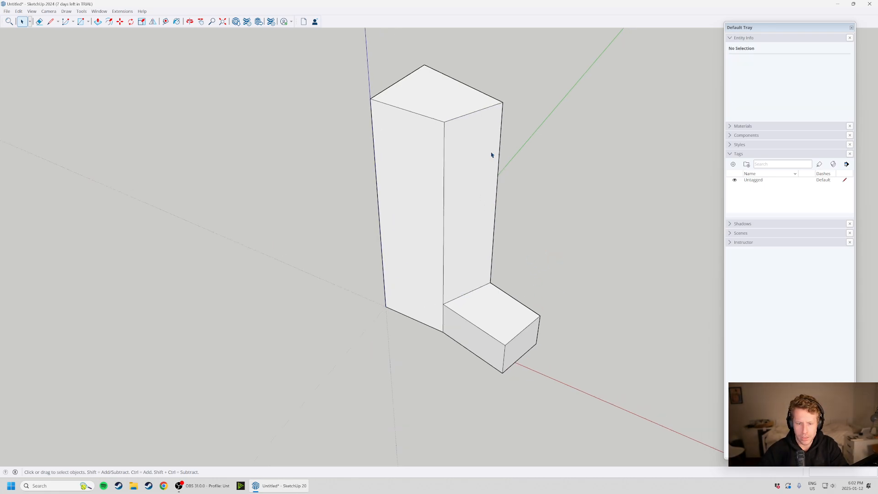
pyautogui.click(479, 289)
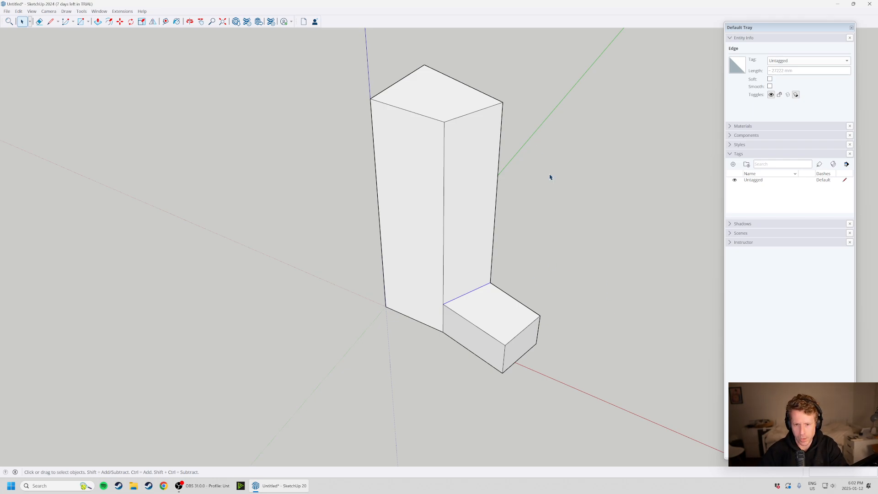
pyautogui.click(411, 355)
pyautogui.scroll(-2, 412, 355)
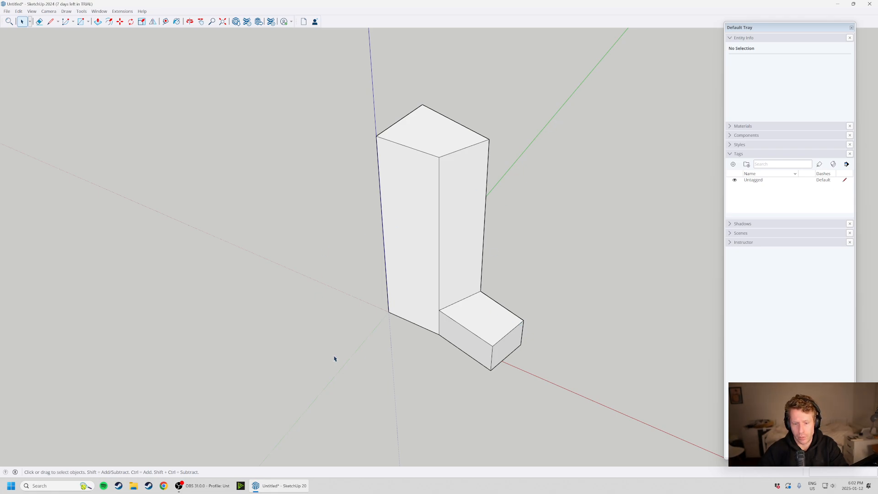
pyautogui.scroll(-2, 334, 359)
pyautogui.scroll(-2, 252, 292)
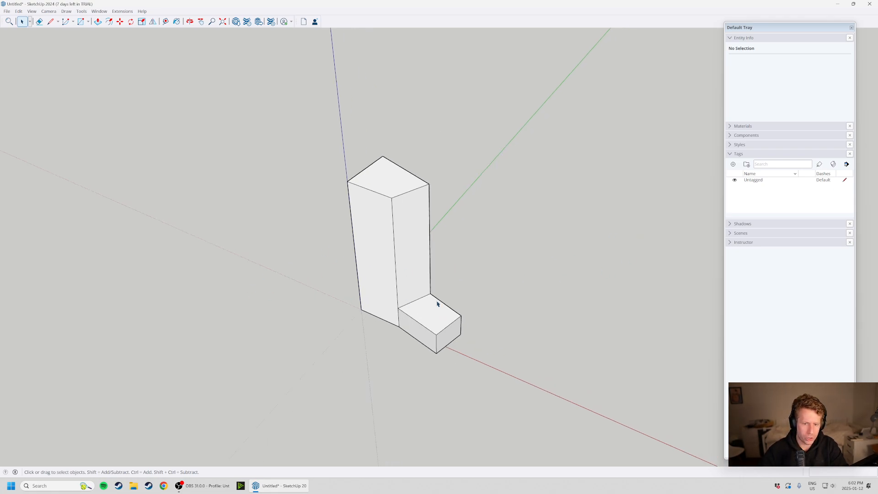
pyautogui.scroll(2, 465, 251)
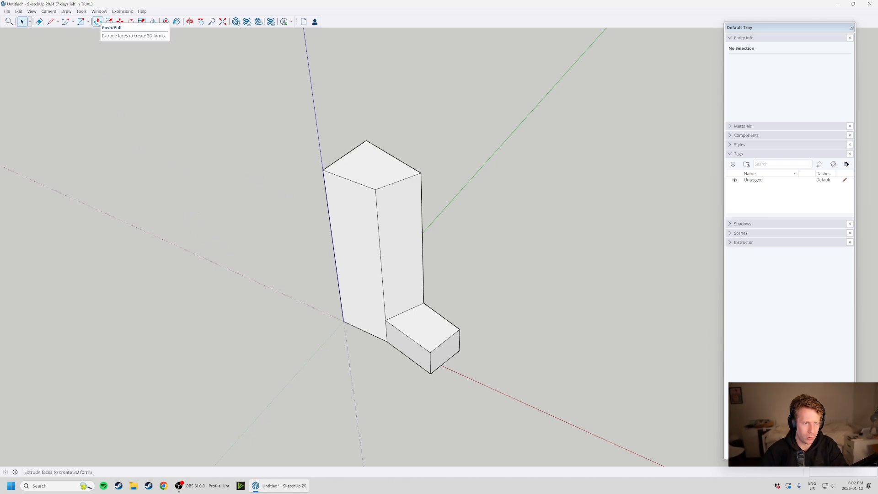
pyautogui.moveTo(353, 294); pyautogui.dragTo(288, 271, button='middle')
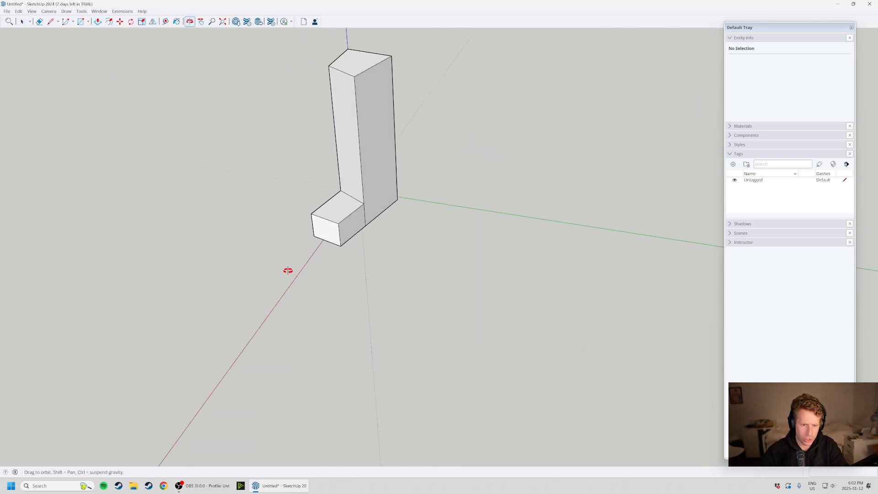
pyautogui.scroll(4, 350, 163)
pyautogui.scroll(1, 327, 242)
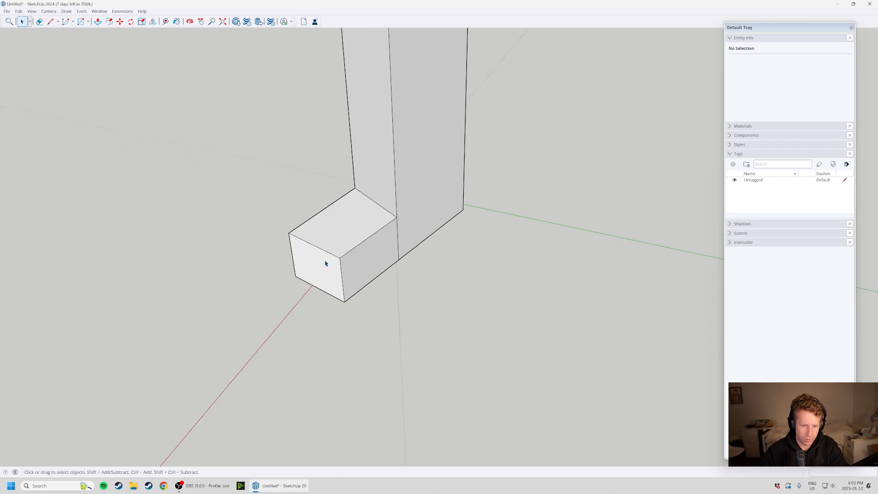
pyautogui.scroll(2, 325, 259)
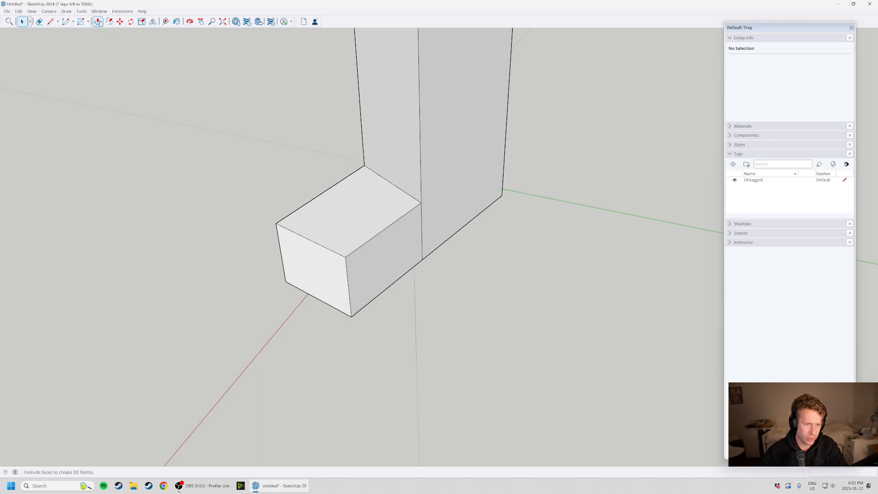
pyautogui.click(98, 22)
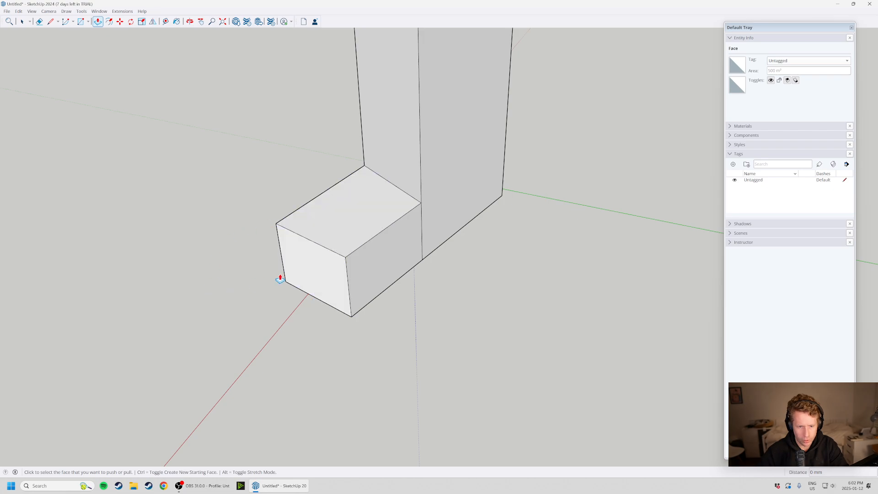
pyautogui.click(309, 281)
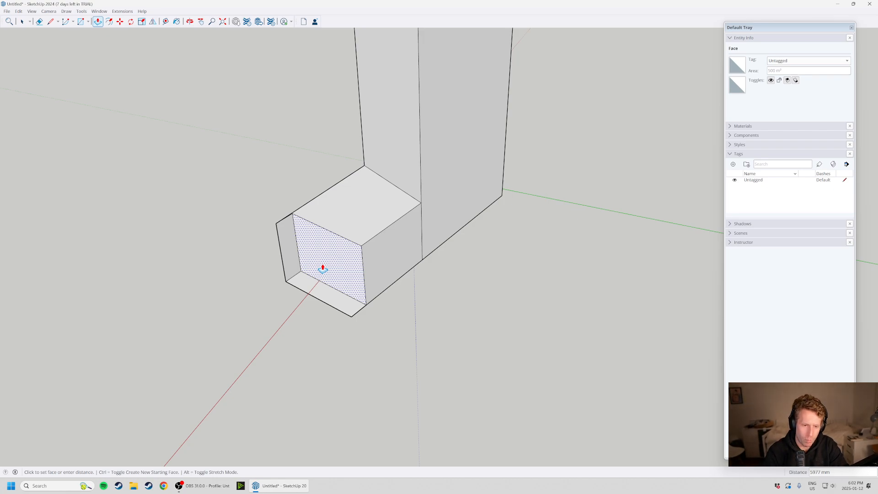
pyautogui.press('Escape')
# Push the low block's outer end face 10000 mm inward toward the tall block.
pyautogui.press('o')
pyautogui.moveTo(295, 299); pyautogui.dragTo(356, 348)
pyautogui.press('p')
pyautogui.moveTo(476, 280); pyautogui.dragTo(492, 312, button='middle')
pyautogui.scroll(1, 492, 313)
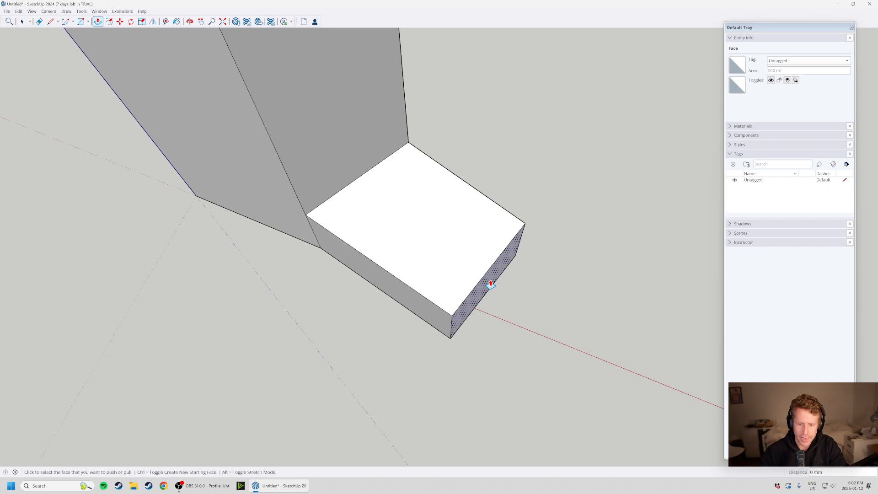
pyautogui.click(491, 284)
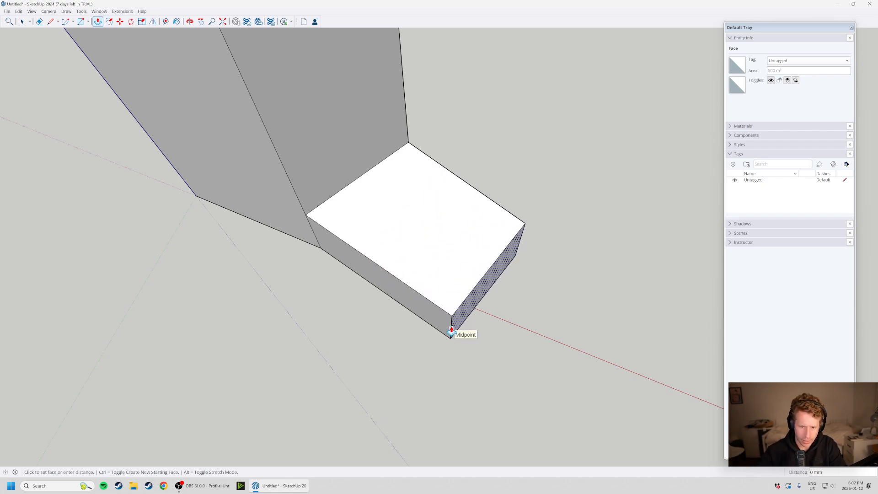
pyautogui.scroll(-4, 425, 268)
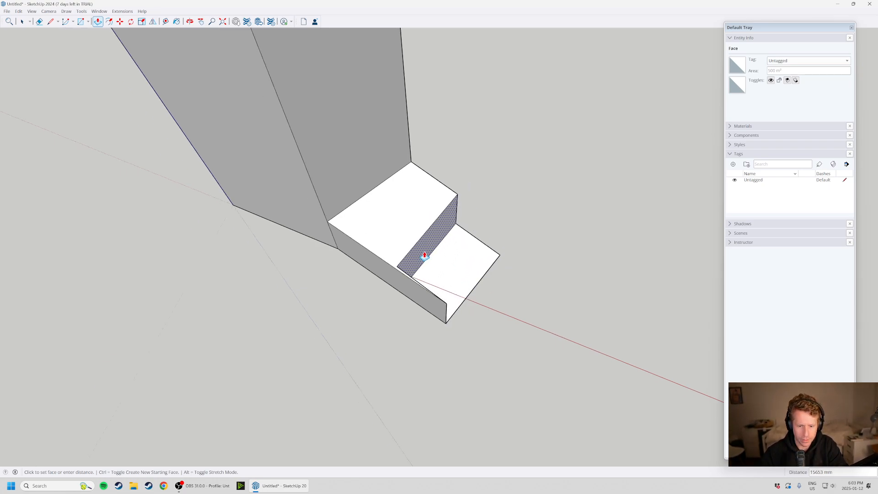
pyautogui.keyDown('shift'); pyautogui.moveTo(445, 269); pyautogui.dragTo(202, 87, button='middle'); pyautogui.keyUp('shift')
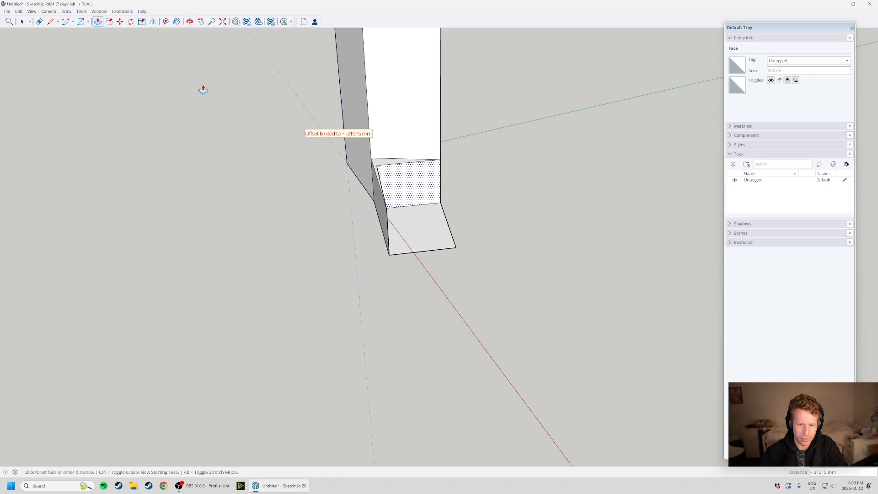
pyautogui.scroll(2, 425, 217)
pyautogui.scroll(2, 424, 217)
pyautogui.keyDown('shift'); pyautogui.moveTo(439, 261); pyautogui.dragTo(126, 71, button='middle'); pyautogui.keyUp('shift')
pyautogui.scroll(1, 344, 152)
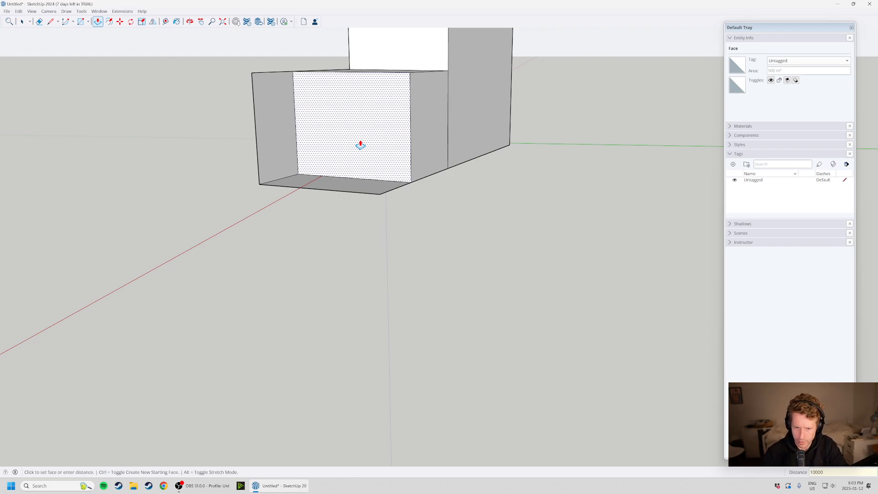
pyautogui.press('Return')
pyautogui.press('space')
pyautogui.keyDown('shift'); pyautogui.moveTo(310, 151); pyautogui.dragTo(459, 249, button='middle'); pyautogui.keyUp('shift')
pyautogui.scroll(-1, 430, 309)
pyautogui.moveTo(430, 309); pyautogui.dragTo(651, 237, button='middle')
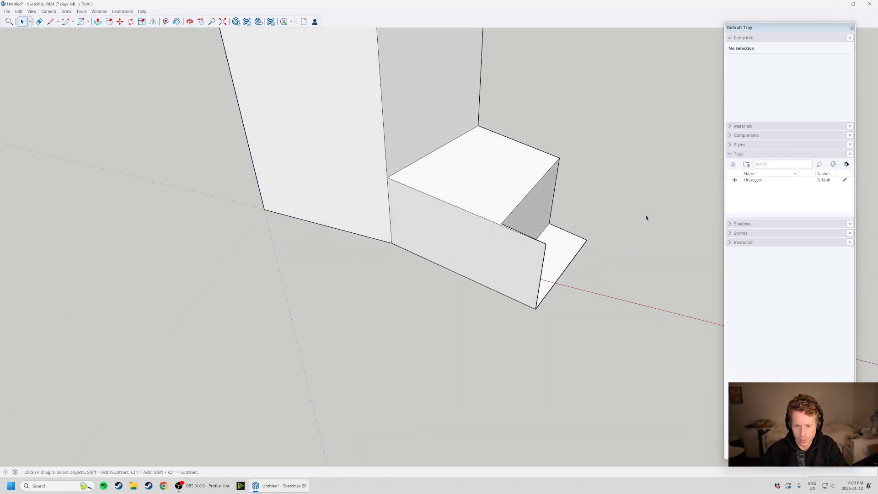
# Delete the outer vertical edge of the low block's long side face, at the end that extends past the pushed-in end face.
pyautogui.moveTo(652, 314); pyautogui.dragTo(583, 277, button='middle')
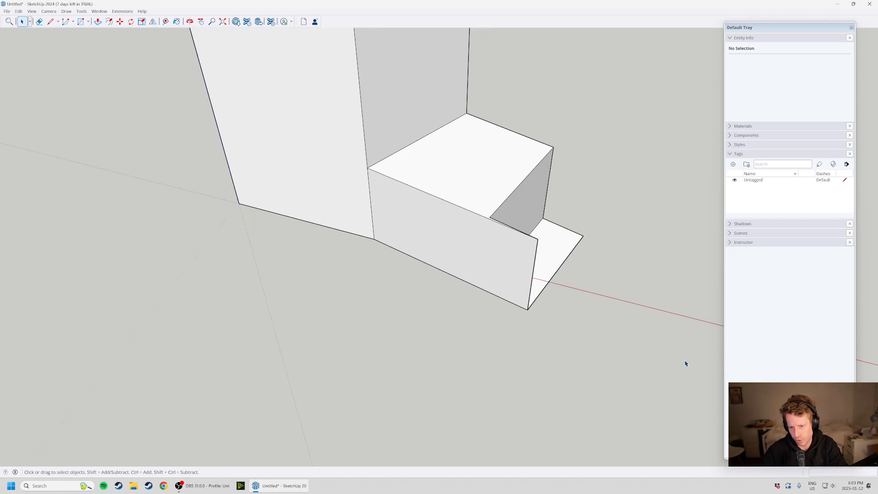
pyautogui.click(533, 265)
pyautogui.click(573, 344)
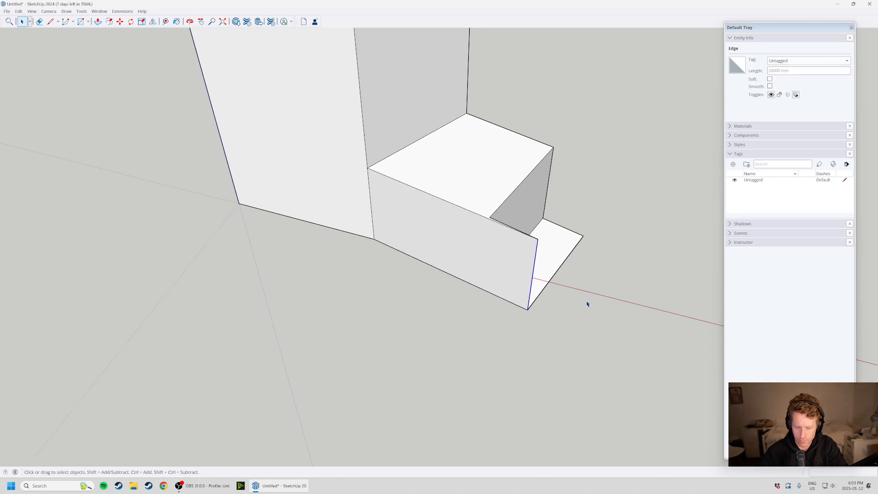
pyautogui.press('Delete')
# Examine the low block's open side and the leftover edges and faces around its outer end from several angles.
pyautogui.moveTo(494, 237); pyautogui.dragTo(533, 135, button='middle')
pyautogui.moveTo(512, 176); pyautogui.dragTo(573, 37, button='middle')
pyautogui.scroll(-1, 518, 212)
pyautogui.moveTo(518, 213); pyautogui.dragTo(571, 286, button='middle')
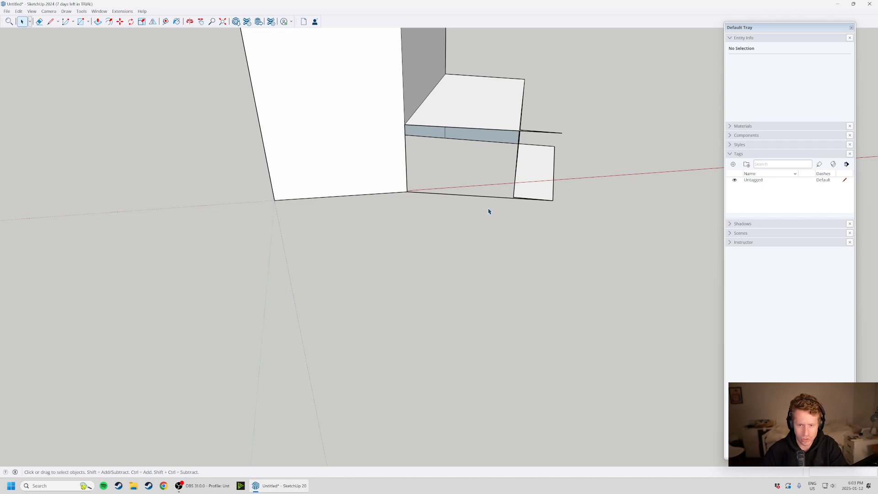
pyautogui.moveTo(523, 215); pyautogui.dragTo(263, 235, button='middle')
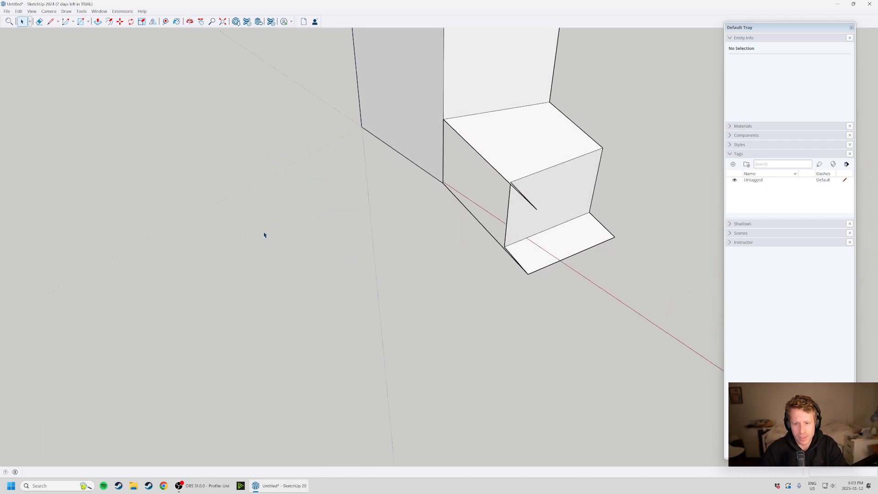
pyautogui.scroll(2, 538, 201)
pyautogui.scroll(2, 572, 190)
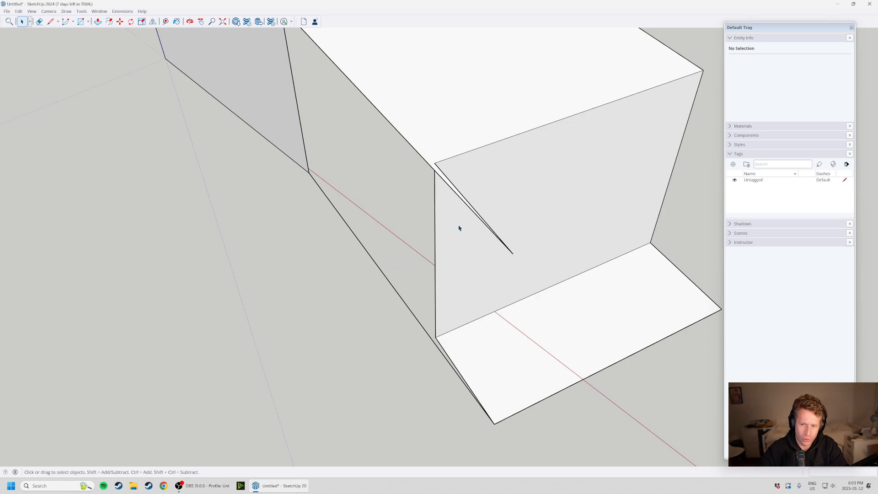
pyautogui.scroll(-2, 459, 228)
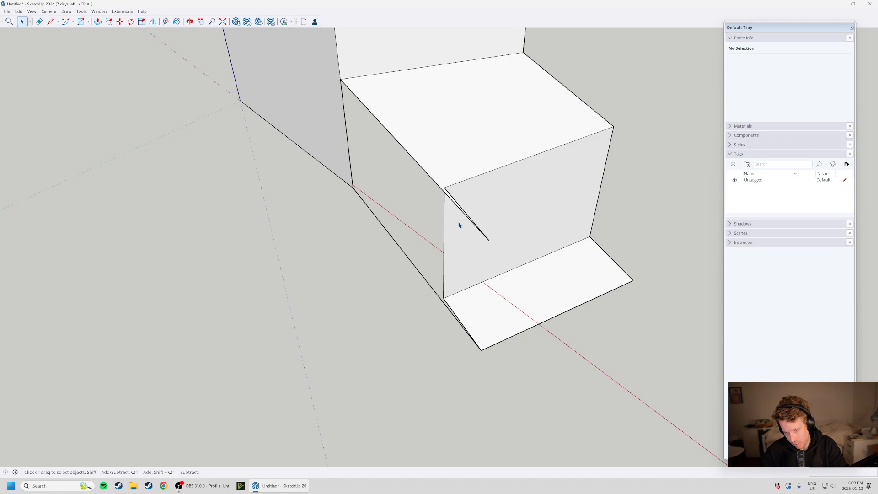
pyautogui.scroll(-2, 396, 229)
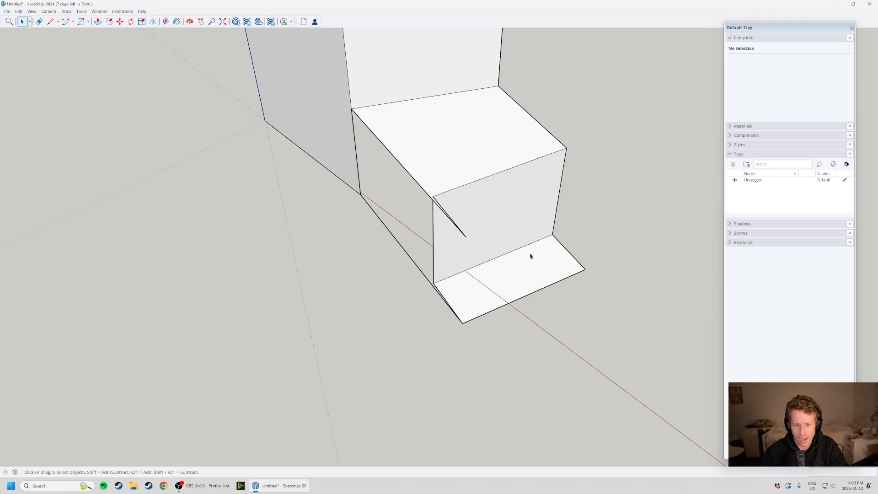
# Undo the last two changes made to the outer end of the low block.
pyautogui.hotkey('ctrl', 'z')
pyautogui.hotkey('ctrl', 'z')
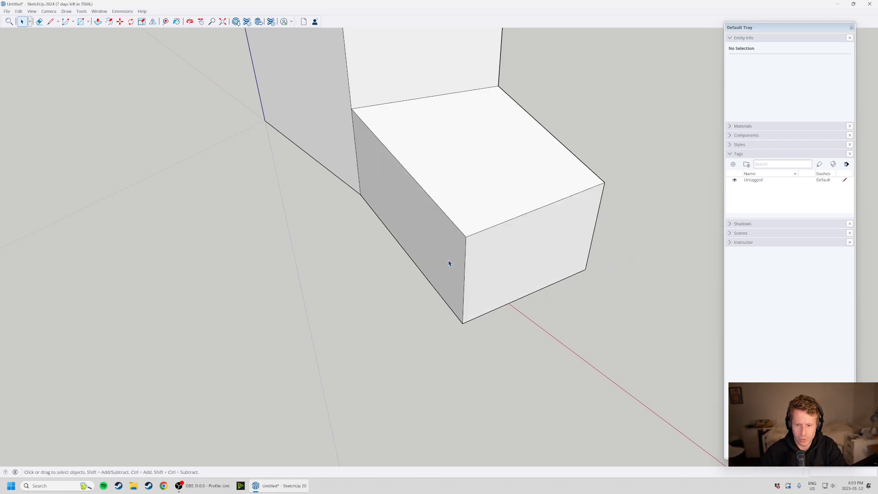
pyautogui.moveTo(506, 266); pyautogui.dragTo(35, 272, button='middle')
pyautogui.moveTo(306, 284); pyautogui.dragTo(283, 234, button='middle')
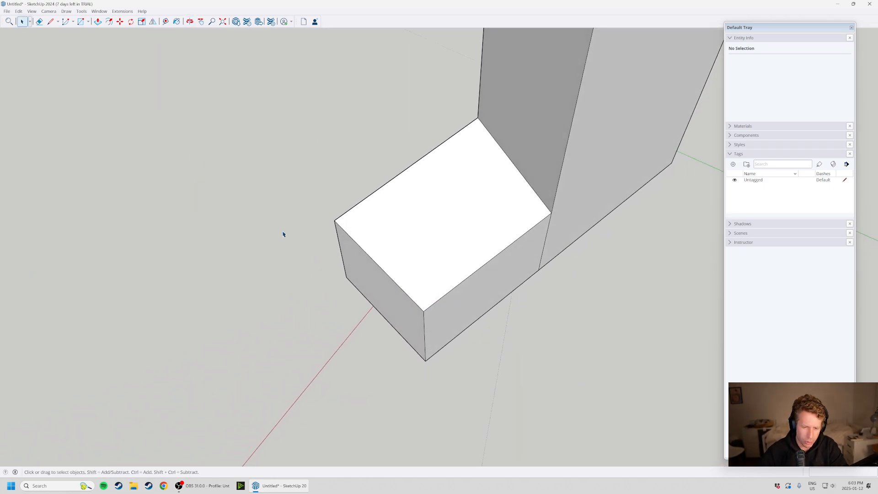
pyautogui.scroll(2, 387, 221)
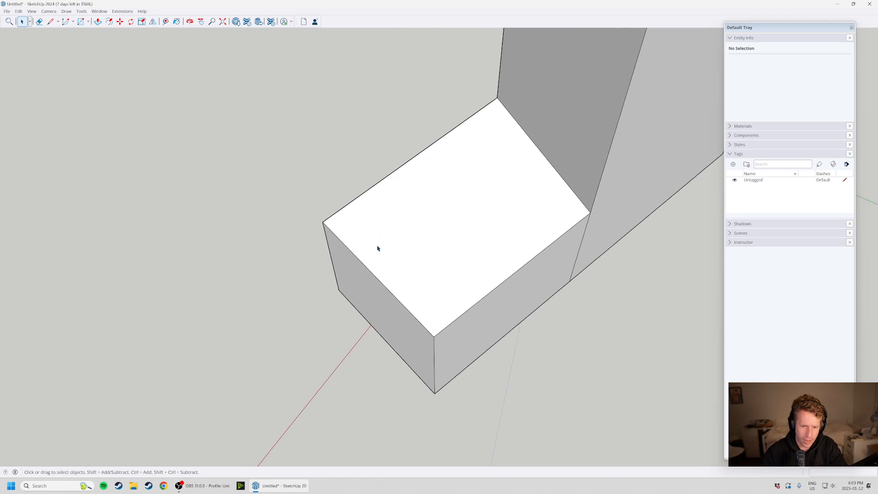
# Copy the low block's top outer edge 5000 mm inward along its top face with the Move tool.
pyautogui.click(400, 304)
pyautogui.scroll(2, 451, 325)
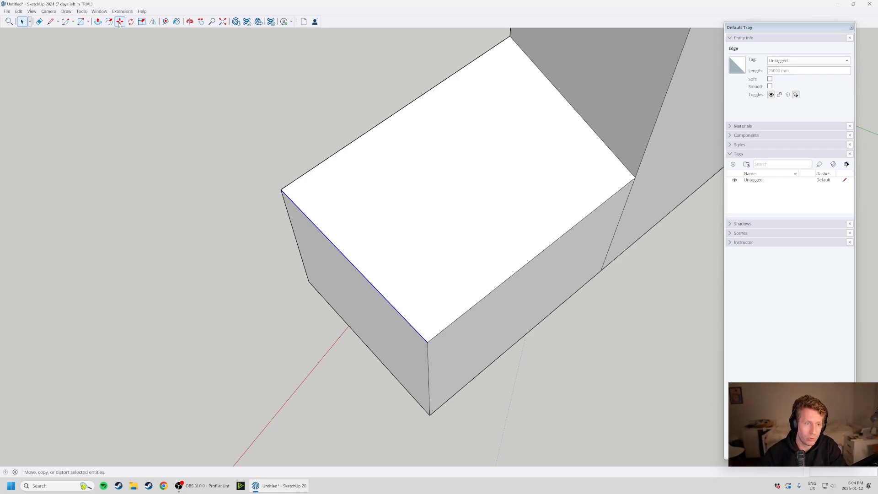
pyautogui.click(222, 190)
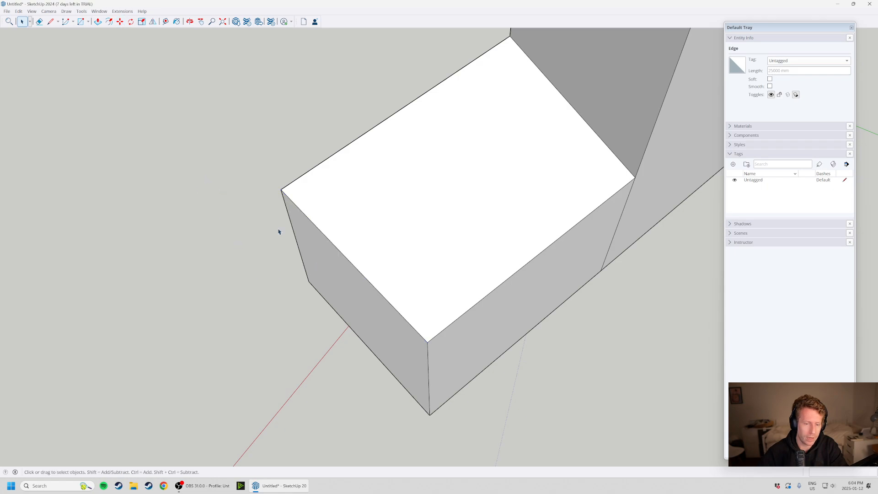
pyautogui.click(355, 269)
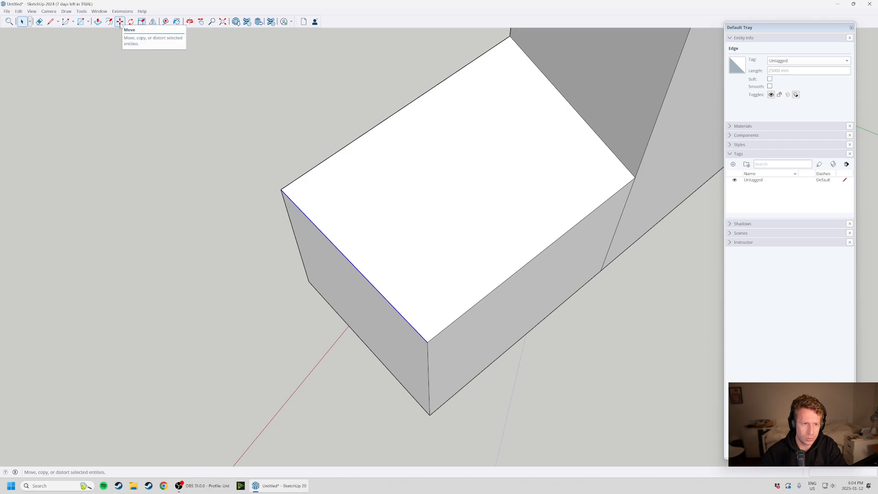
pyautogui.click(120, 22)
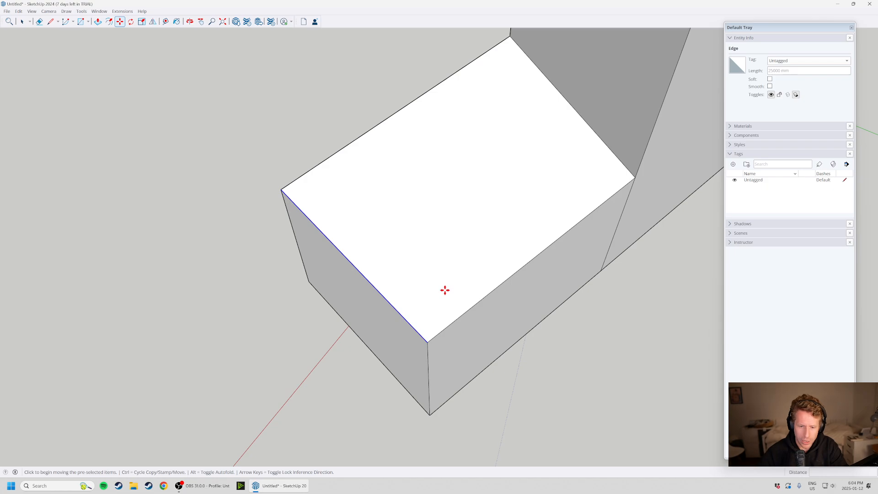
pyautogui.press('ctrl')
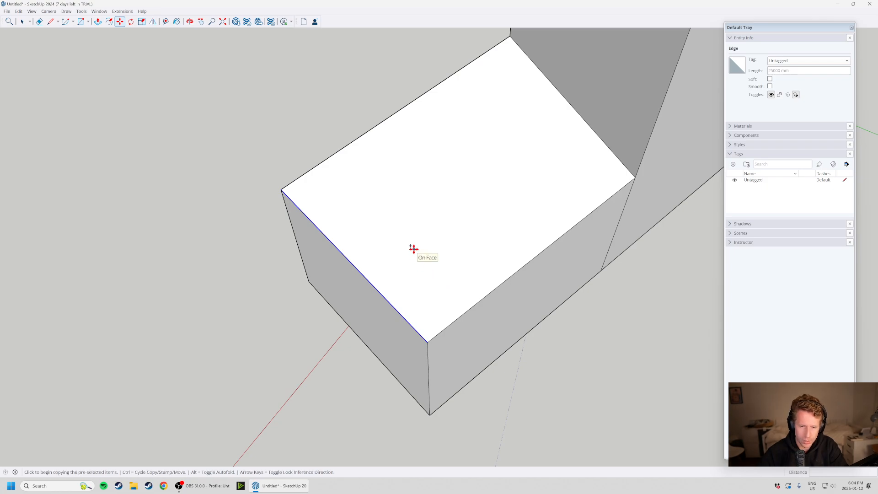
pyautogui.press('ctrl')
pyautogui.press('ctrl')
pyautogui.press('ctrl')
pyautogui.press('ctrl')
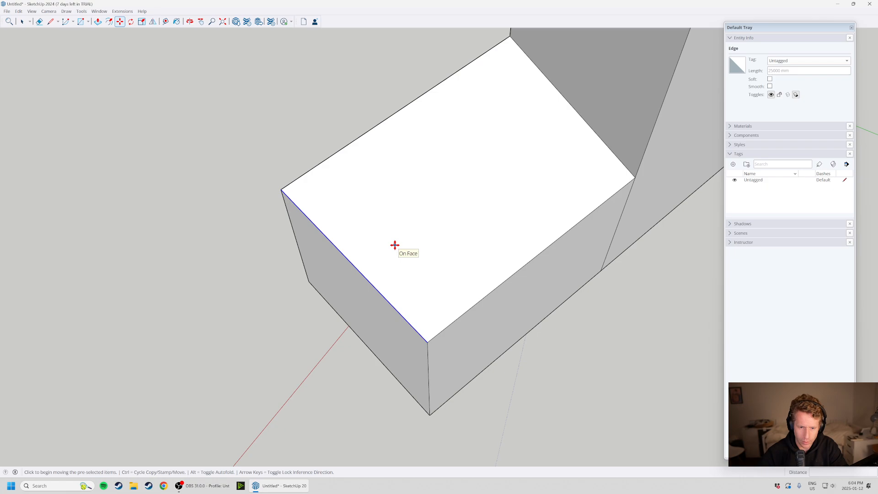
pyautogui.press('ctrl')
pyautogui.press('ctrl')
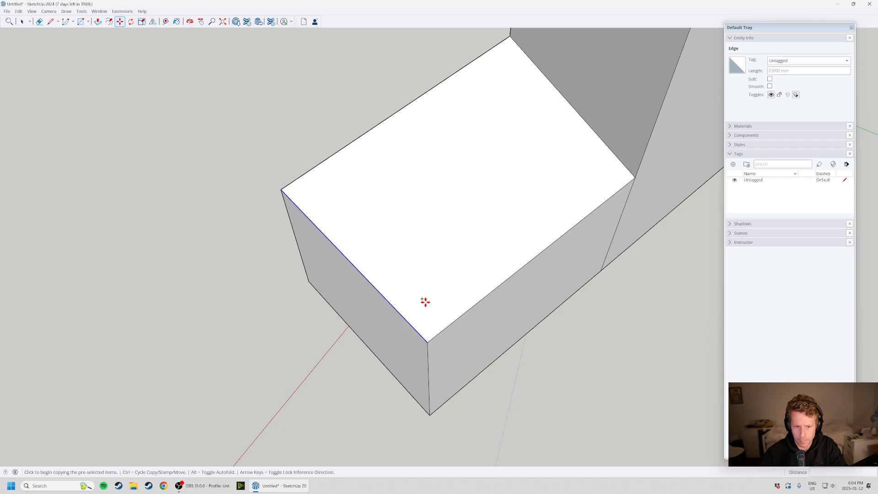
pyautogui.click(428, 342)
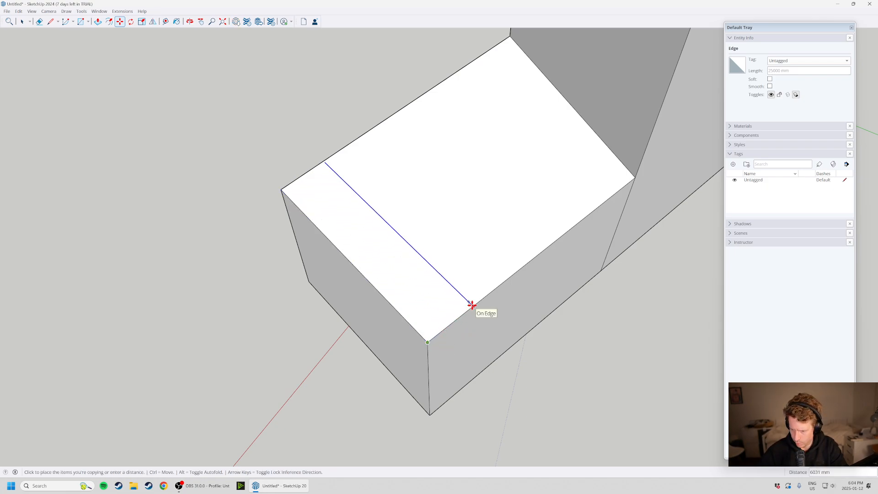
pyautogui.write('5000')
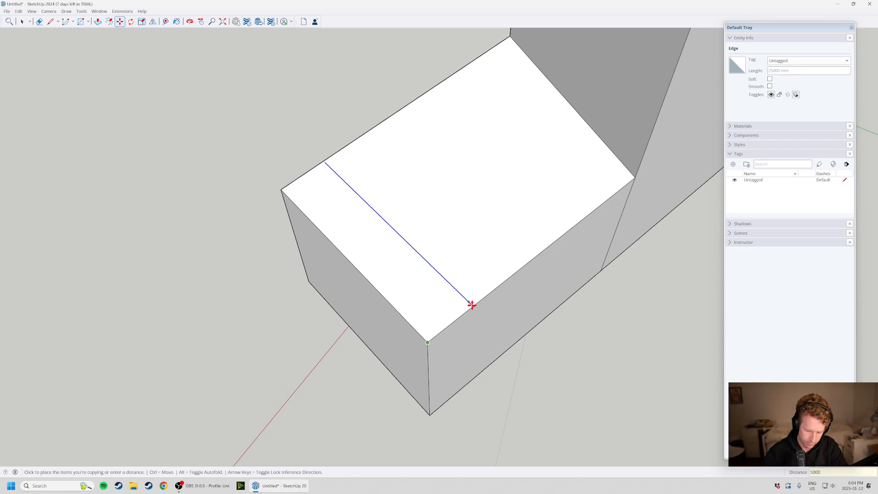
pyautogui.press('Return')
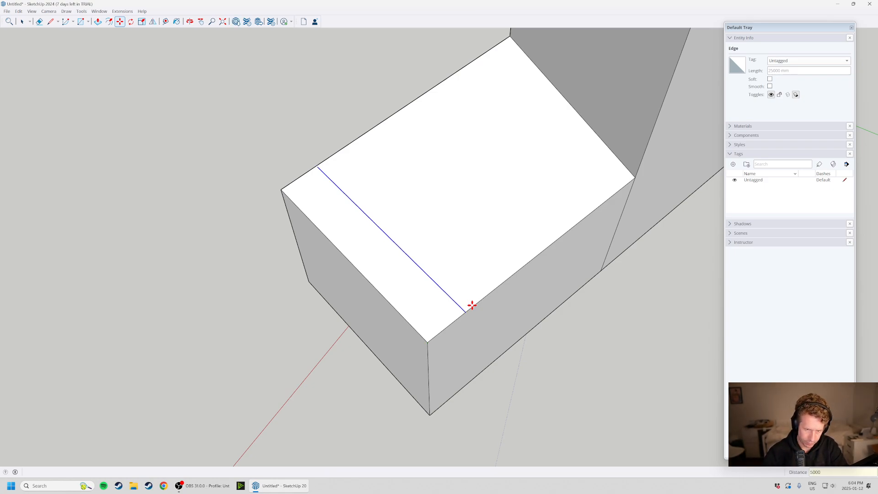
pyautogui.scroll(-2, 422, 281)
pyautogui.press('space')
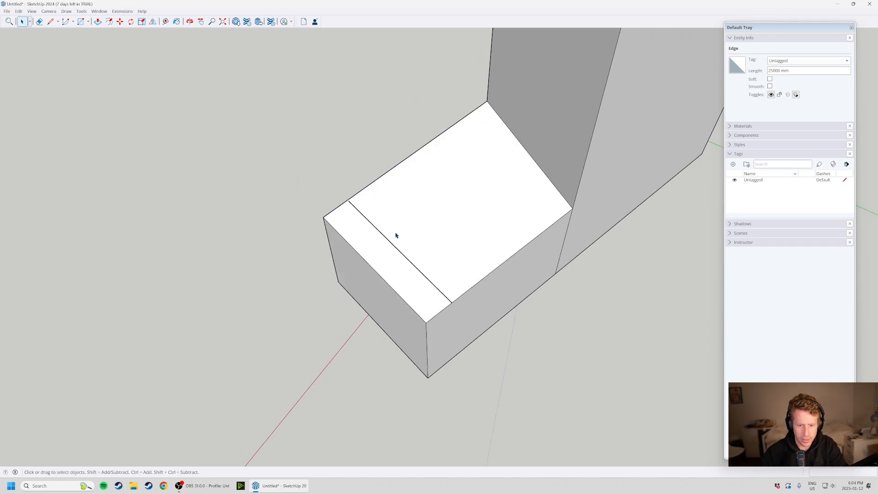
# Examine both ends of the copied edge where they meet the side edges of the low block.
pyautogui.scroll(2, 396, 241)
pyautogui.keyDown('shift'); pyautogui.moveTo(313, 280); pyautogui.dragTo(357, 278, button='middle'); pyautogui.keyUp('shift')
pyautogui.scroll(-2, 264, 274)
pyautogui.moveTo(264, 275); pyautogui.dragTo(631, 268, button='middle')
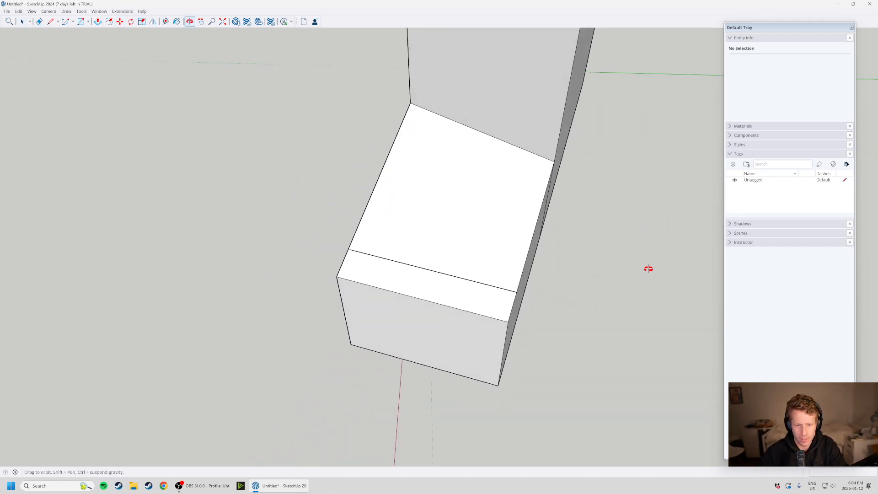
pyautogui.scroll(2, 426, 273)
pyautogui.scroll(4, 346, 276)
pyautogui.scroll(3, 360, 276)
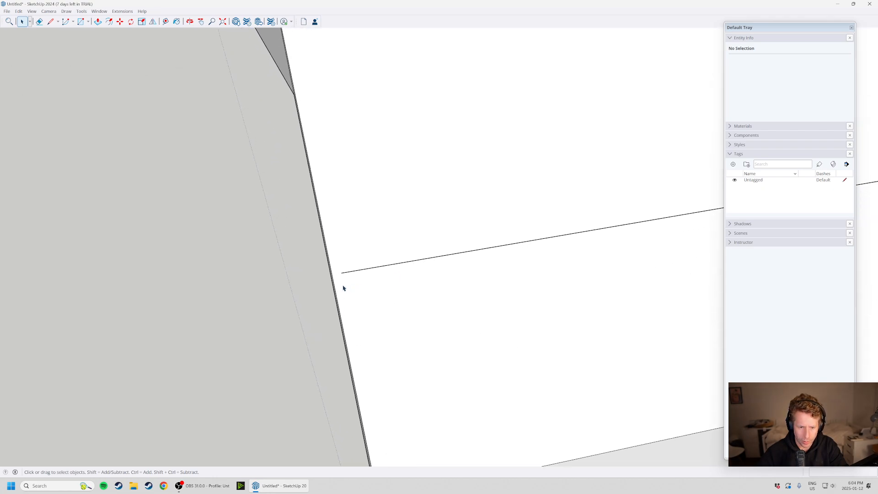
pyautogui.scroll(-8, 363, 261)
pyautogui.keyDown('shift'); pyautogui.moveTo(441, 269); pyautogui.dragTo(572, 171, button='middle'); pyautogui.keyUp('shift')
pyautogui.scroll(-2, 339, 275)
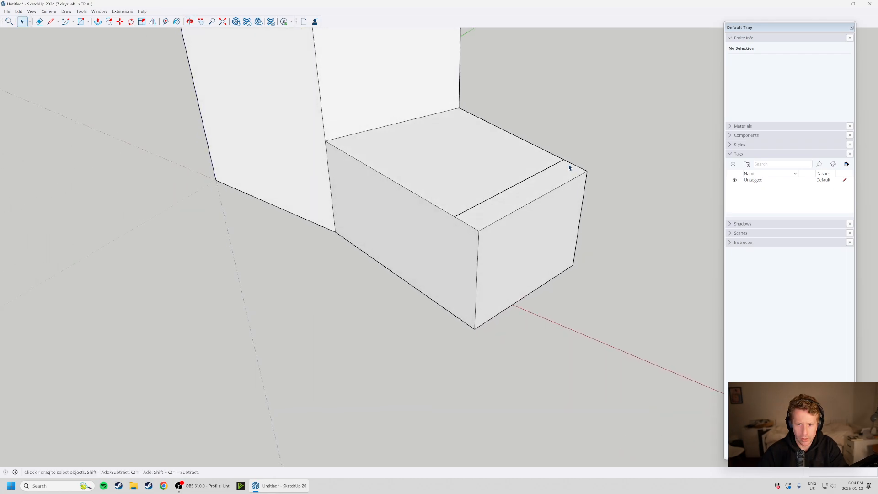
# Check the low block's two top side edges and the copied edge for a split at their intersections.
pyautogui.scroll(3, 569, 211)
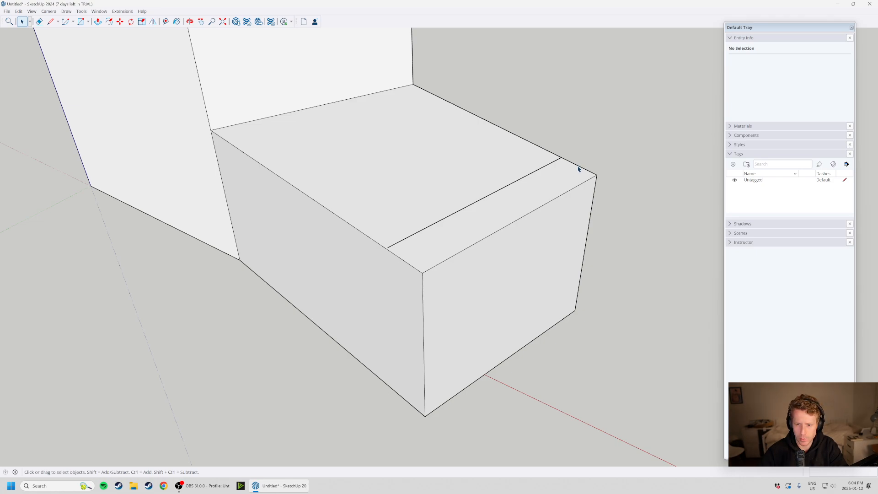
pyautogui.click(544, 154)
pyautogui.scroll(2, 564, 142)
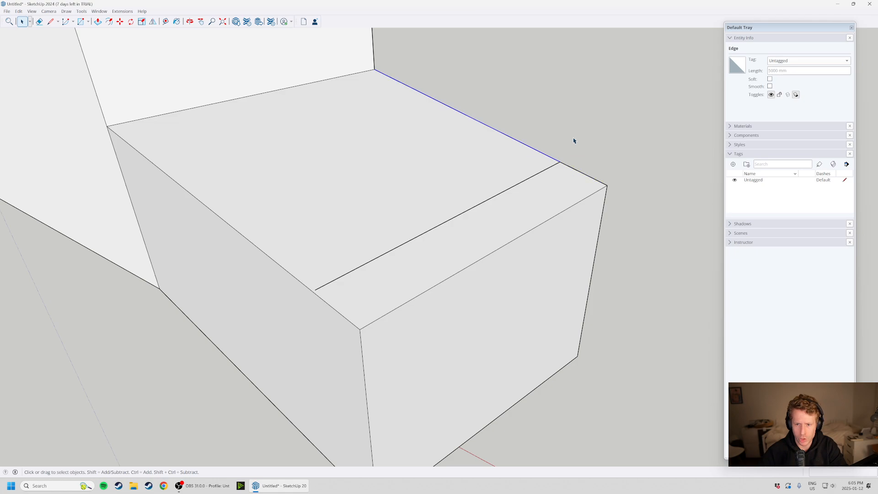
pyautogui.click(255, 246)
pyautogui.scroll(-3, 503, 176)
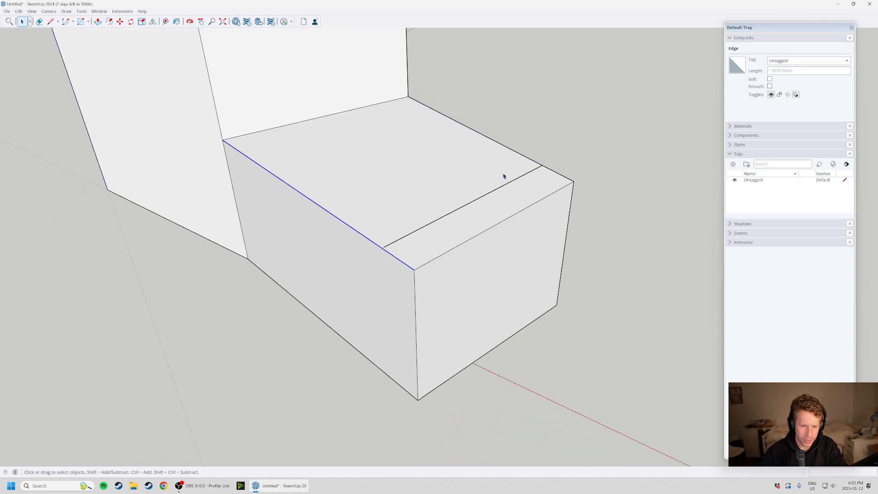
pyautogui.scroll(4, 362, 175)
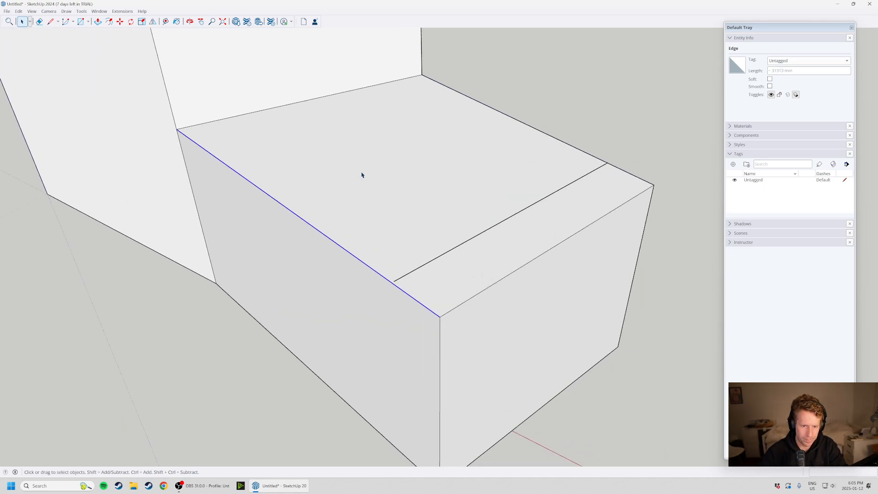
pyautogui.click(449, 252)
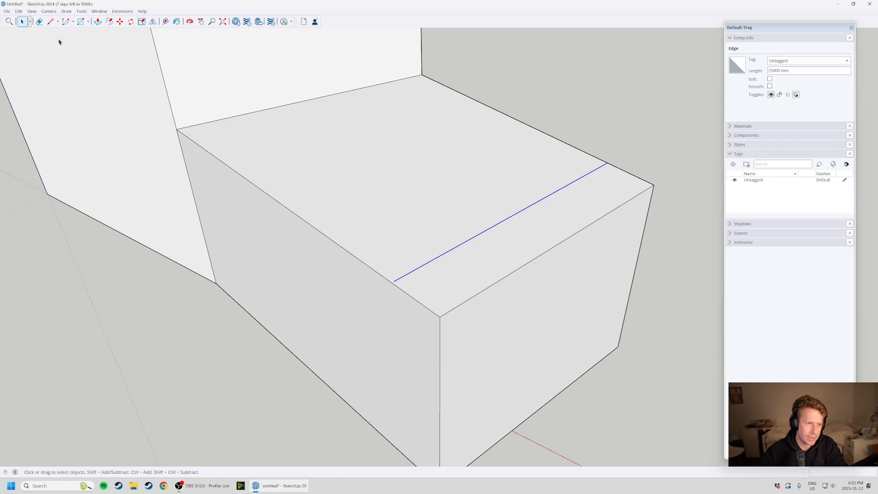
# Draw a line over the copied edge, from the far side edge across the near one and past the block.
pyautogui.click(50, 22)
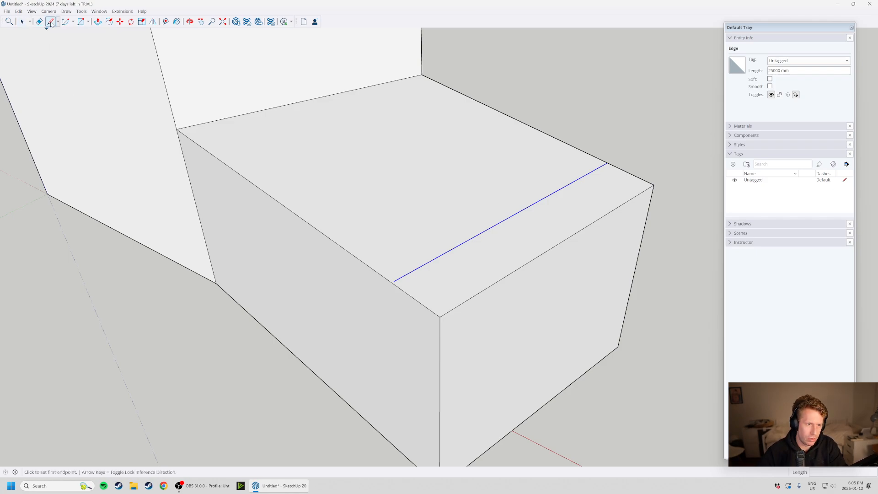
pyautogui.click(608, 163)
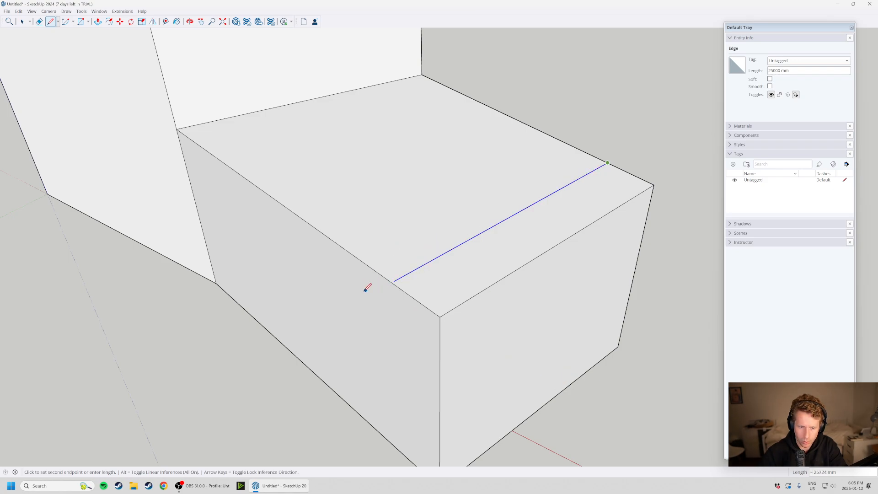
pyautogui.click(242, 365)
pyautogui.press('Escape')
pyautogui.hotkey('ctrl', 'z')
pyautogui.click(607, 162)
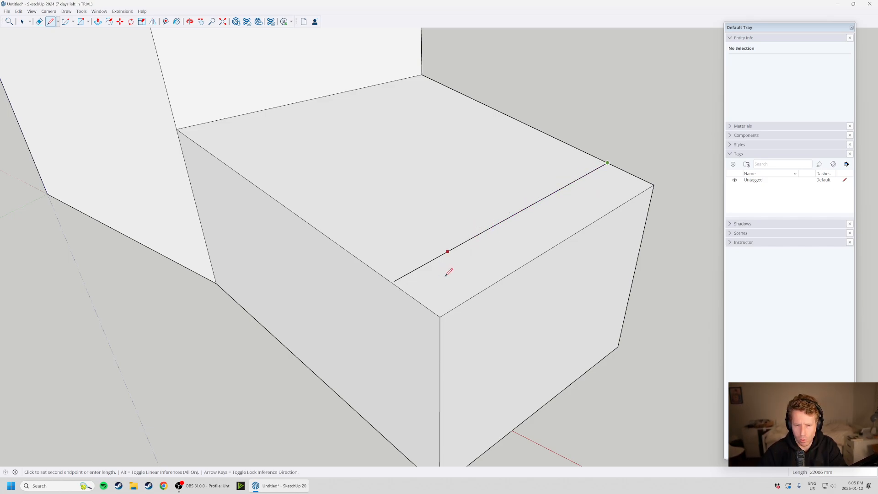
pyautogui.click(251, 363)
pyautogui.press('Escape')
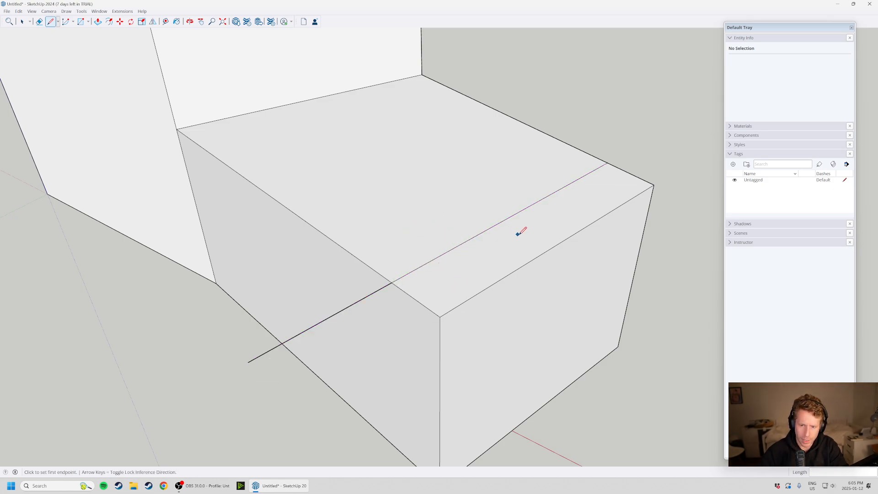
pyautogui.press('space')
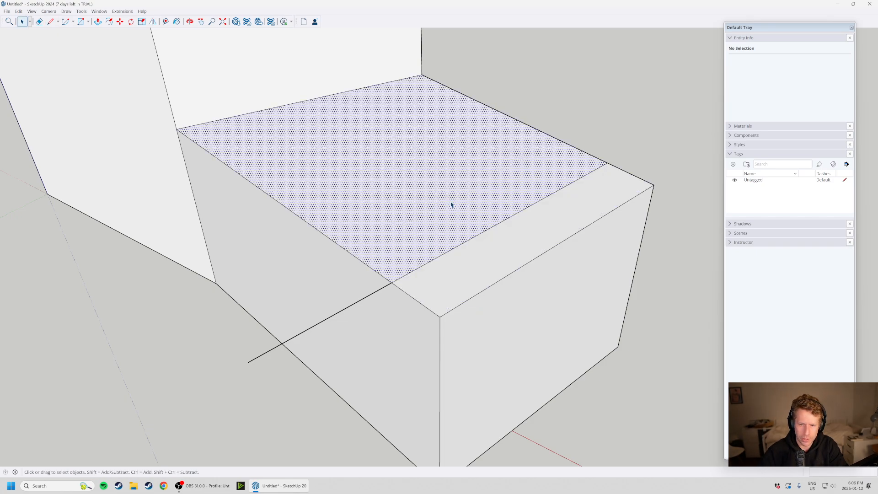
# Check the divided strip on top of the low block and delete the line piece overhanging its side.
pyautogui.click(501, 257)
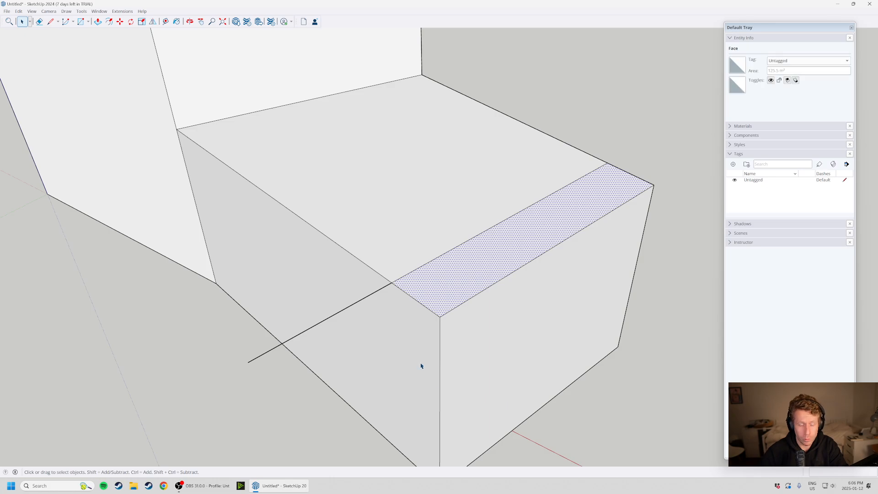
pyautogui.click(290, 420)
pyautogui.click(280, 345)
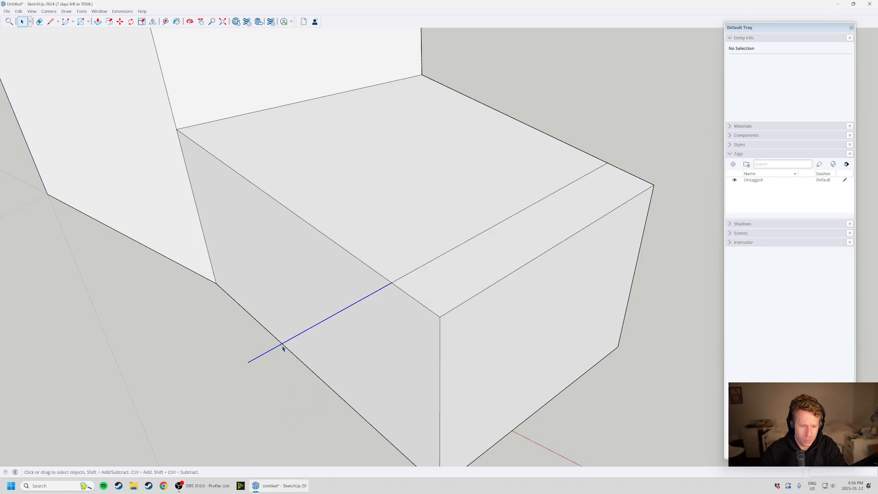
pyautogui.press('Delete')
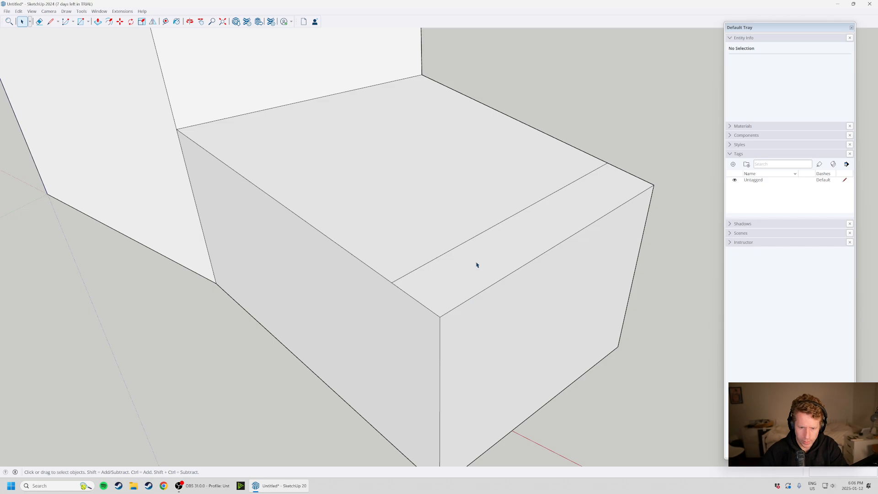
# Push the narrow strip at the outer end of the low block's top down to the ground.
pyautogui.click(97, 21)
pyautogui.click(513, 269)
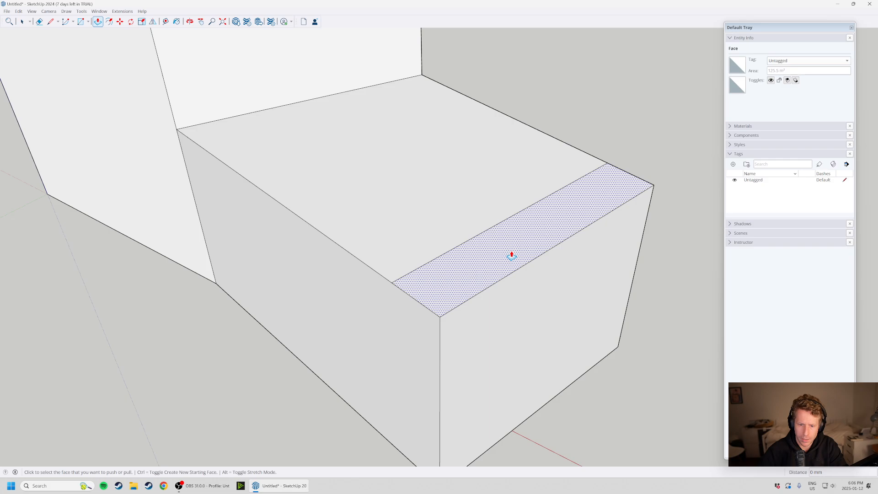
pyautogui.click(511, 432)
pyautogui.moveTo(584, 329); pyautogui.dragTo(516, 406, button='middle')
pyautogui.scroll(3, 517, 406)
pyautogui.hotkey('ctrl', 'z')
pyautogui.click(517, 159)
# Erase the two leftover ground edges sticking out in front of the shortened block.
pyautogui.press('e')
pyautogui.click(478, 392)
pyautogui.click(460, 392)
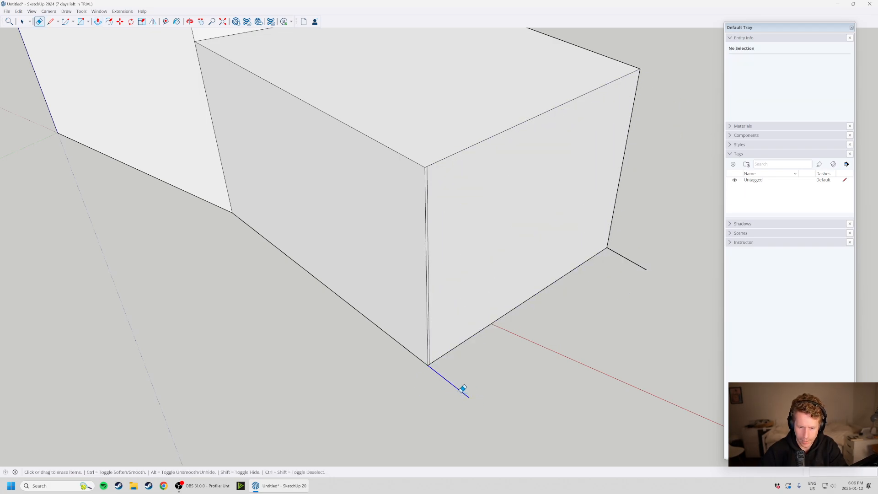
pyautogui.click(632, 262)
# Erase the duplicate vertical edge beside the near corner of the low block's end face.
pyautogui.scroll(-3, 452, 269)
pyautogui.moveTo(422, 302)
pyautogui.keyDown('shift'); pyautogui.mouseDown(button='middle')
pyautogui.moveTo(366, 217)
pyautogui.moveTo(406, 161)
pyautogui.moveTo(335, 101)
pyautogui.moveTo(401, 89)
pyautogui.moveTo(415, 57)
pyautogui.moveTo(458, 95)
pyautogui.moveTo(380, 317)
pyautogui.moveTo(362, 260)
pyautogui.mouseUp(button='middle'); pyautogui.keyUp('shift')
pyautogui.scroll(5, 413, 58)
pyautogui.press('e')
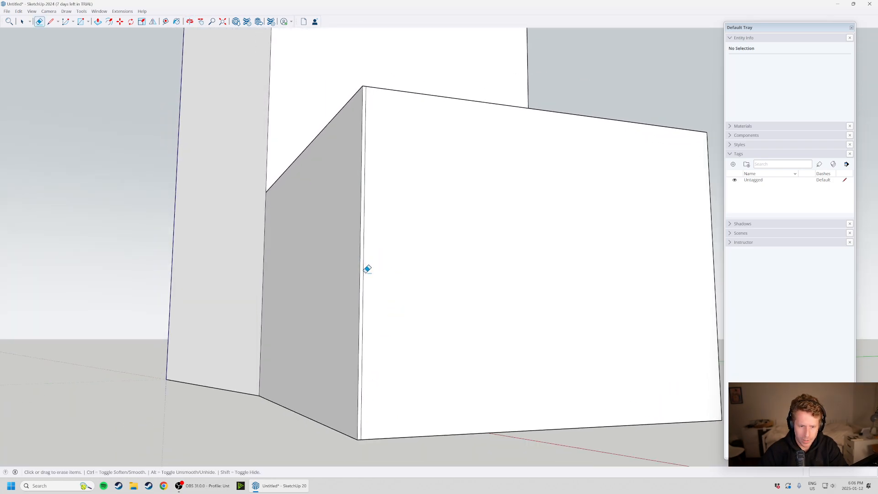
pyautogui.click(366, 270)
pyautogui.scroll(-3, 391, 264)
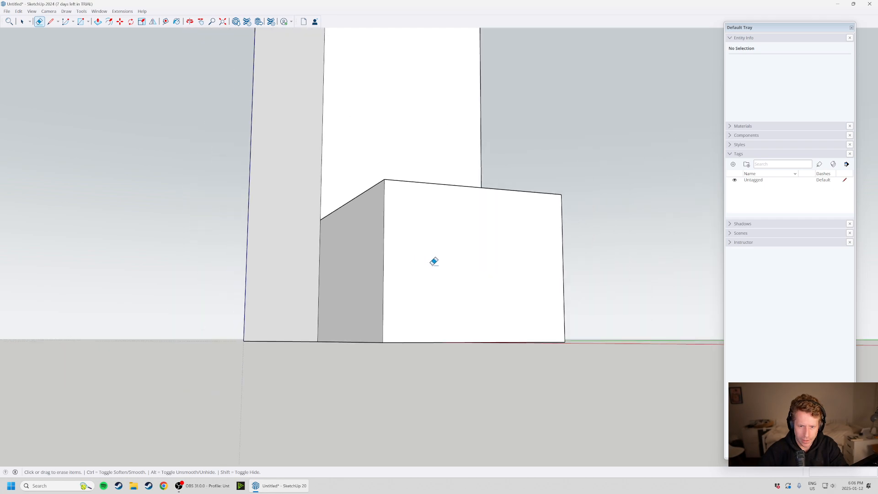
# Draw a line across the open underside between the two junction corners of tower and low block to close the bottom.
pyautogui.scroll(-2, 422, 259)
pyautogui.moveTo(471, 257); pyautogui.dragTo(593, 369, button='middle')
pyautogui.moveTo(553, 347); pyautogui.dragTo(308, 369, button='middle')
pyautogui.press('space')
pyautogui.click(353, 372)
pyautogui.scroll(4, 351, 382)
pyautogui.scroll(-3, 374, 237)
pyautogui.moveTo(374, 238); pyautogui.dragTo(421, 340, button='middle')
pyautogui.press('l')
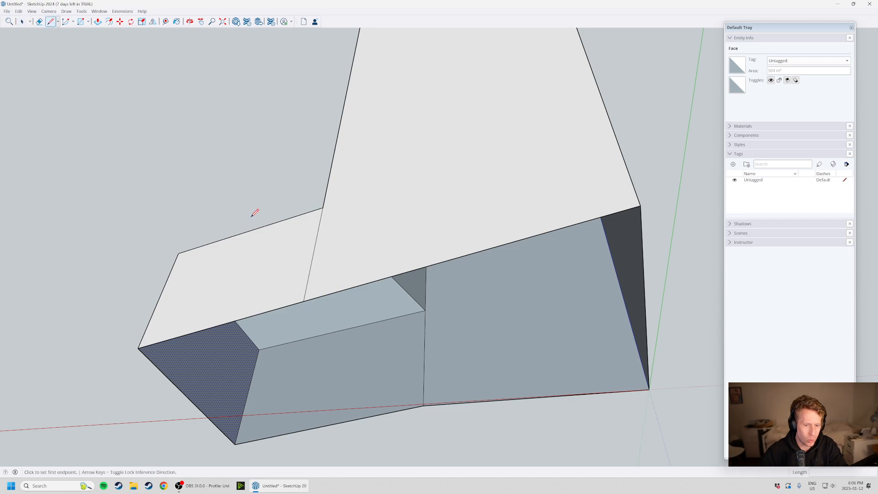
pyautogui.click(304, 301)
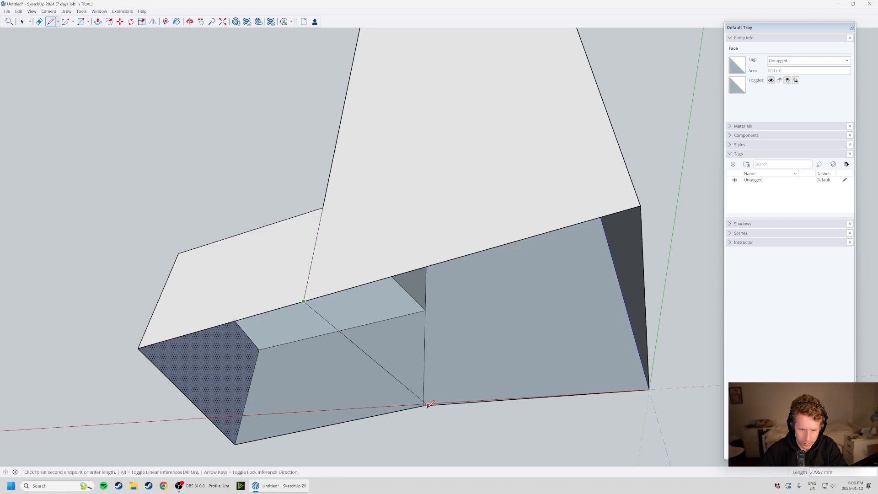
pyautogui.click(424, 406)
# Erase the dividing line across the underside so the bottom becomes one face.
pyautogui.moveTo(423, 405); pyautogui.dragTo(378, 329, button='middle')
pyautogui.press('e')
pyautogui.click(369, 343)
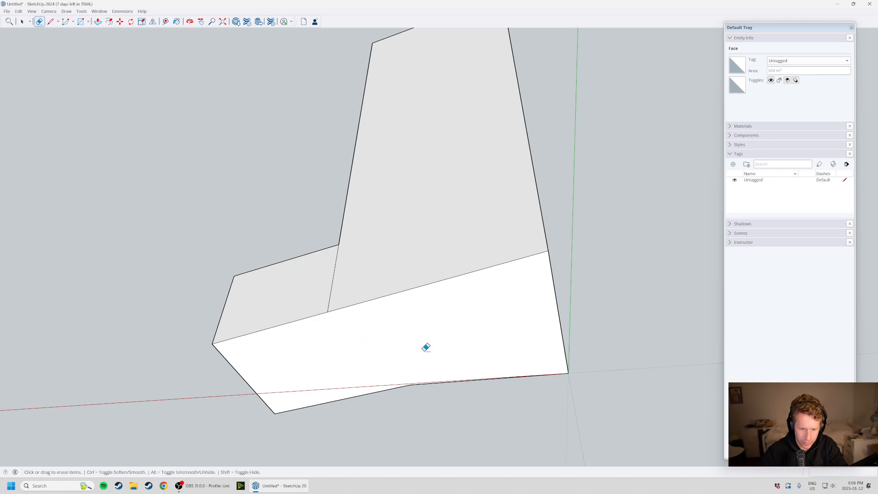
pyautogui.press('space')
# Check the side faces of the tower and low block from several directions by selecting them individually.
pyautogui.moveTo(273, 196)
pyautogui.mouseDown(button='middle')
pyautogui.moveTo(535, 308)
pyautogui.moveTo(626, 382)
pyautogui.mouseUp(button='middle')
pyautogui.scroll(-2, 370, 268)
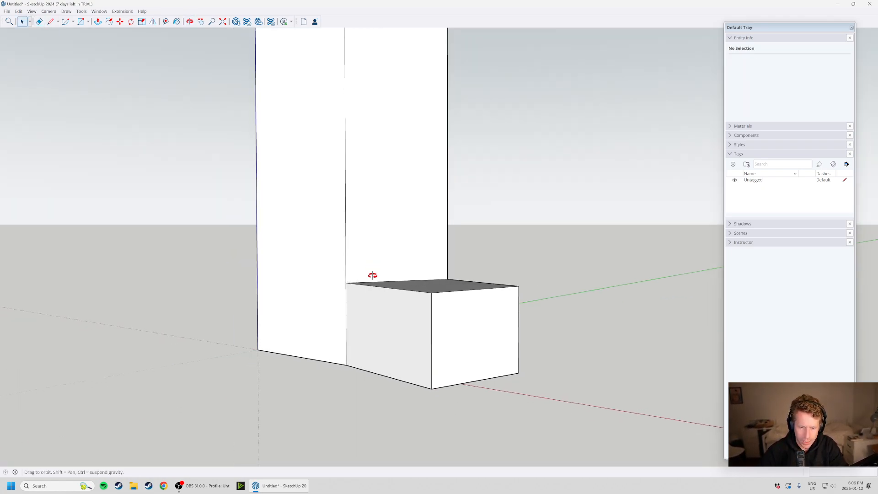
pyautogui.moveTo(371, 268); pyautogui.dragTo(389, 298, button='middle')
pyautogui.moveTo(541, 288); pyautogui.dragTo(539, 305, button='middle')
pyautogui.scroll(3, 430, 336)
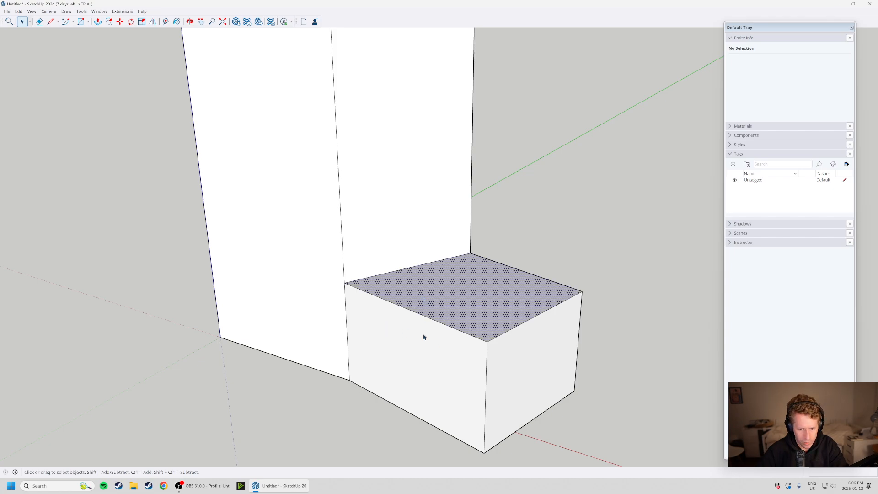
pyautogui.click(439, 339)
pyautogui.moveTo(558, 355); pyautogui.dragTo(284, 339, button='middle')
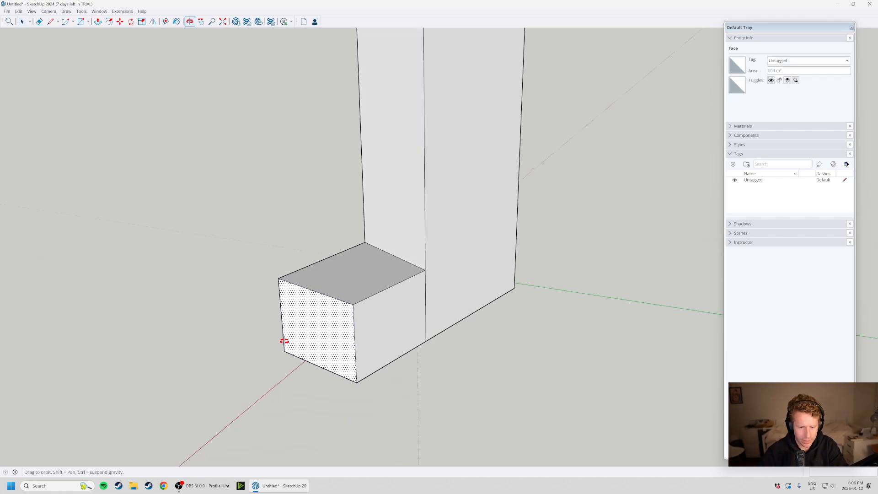
pyautogui.click(456, 273)
pyautogui.click(383, 239)
pyautogui.moveTo(405, 281); pyautogui.dragTo(504, 353, button='middle')
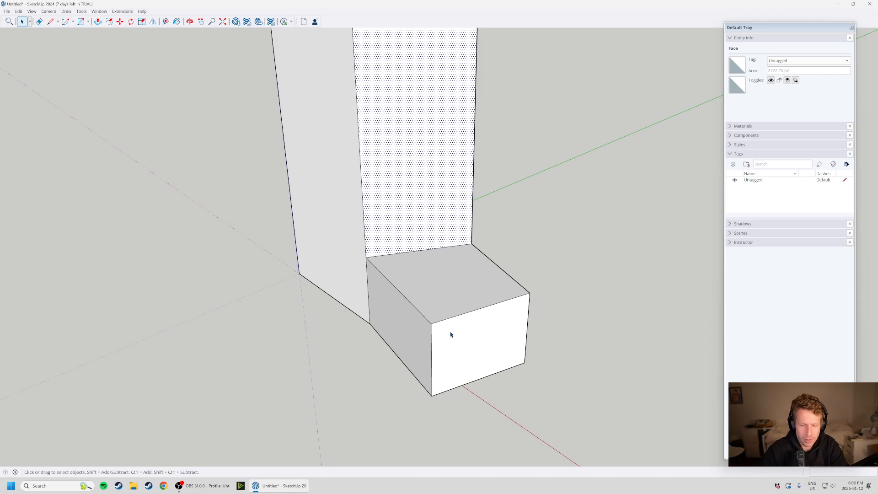
pyautogui.click(487, 402)
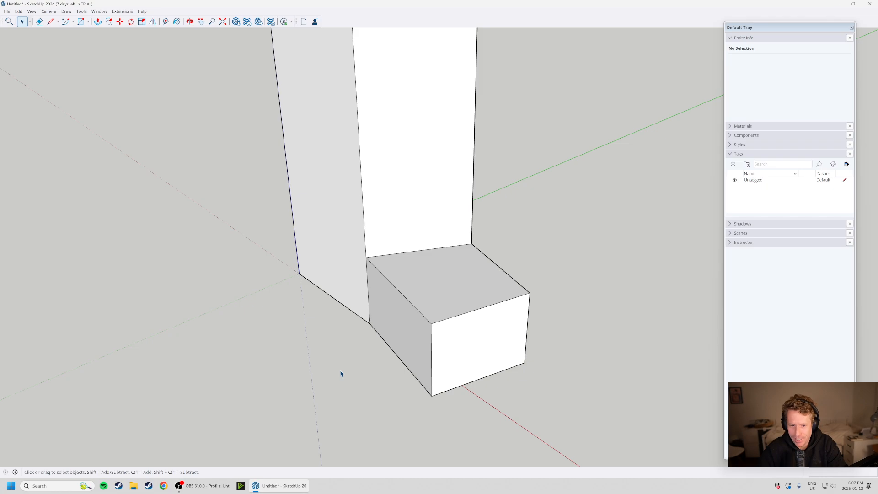
pyautogui.moveTo(306, 373); pyautogui.dragTo(375, 266, button='middle')
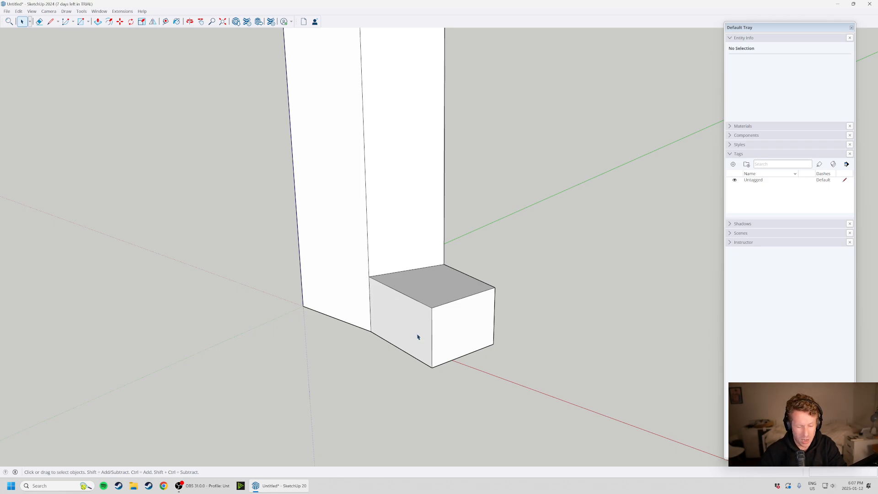
pyautogui.scroll(-3, 411, 334)
pyautogui.moveTo(413, 331); pyautogui.dragTo(324, 372, button='middle')
pyautogui.scroll(5, 425, 253)
pyautogui.moveTo(378, 315); pyautogui.dragTo(315, 252, button='middle')
pyautogui.moveTo(409, 324); pyautogui.dragTo(377, 288, button='middle')
pyautogui.scroll(-3, 391, 315)
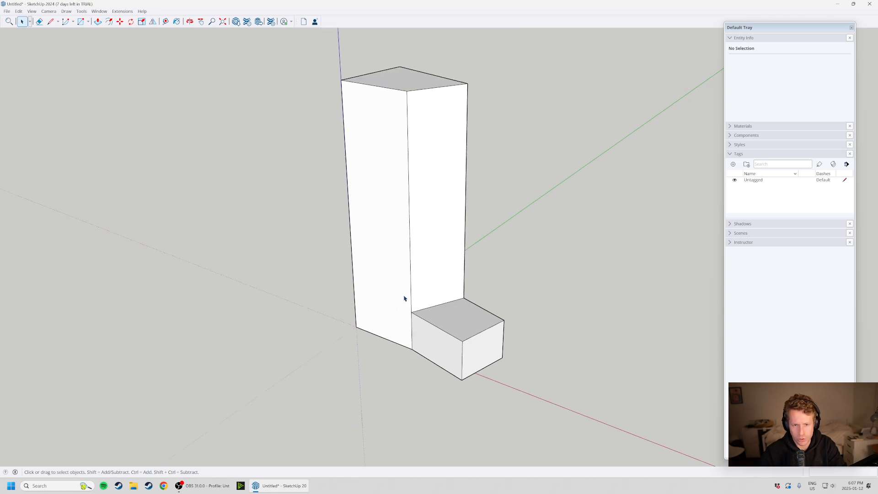
pyautogui.moveTo(427, 314); pyautogui.dragTo(627, 346, button='middle')
pyautogui.moveTo(380, 313); pyautogui.dragTo(480, 263, button='middle')
pyautogui.scroll(-2, 474, 360)
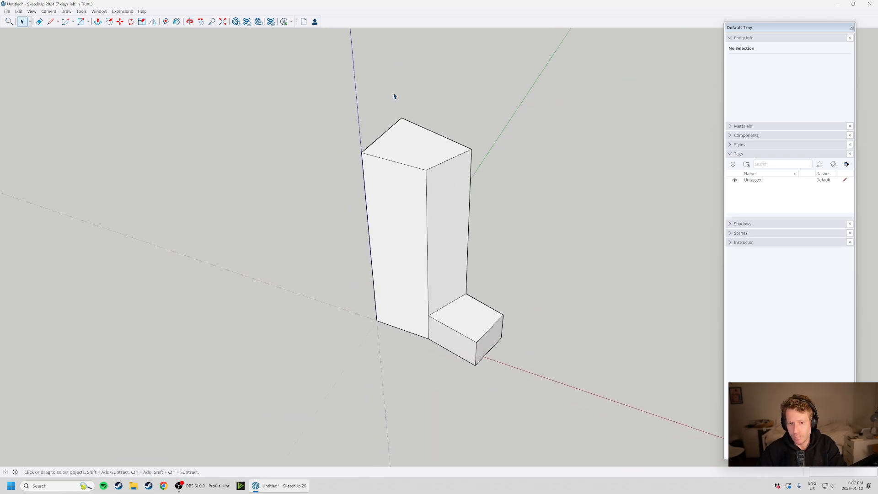
# Offset the outline of the tower's top face inward by 600 mm.
pyautogui.scroll(3, 403, 119)
pyautogui.moveTo(421, 293); pyautogui.dragTo(703, 271, button='middle')
pyautogui.scroll(2, 492, 146)
pyautogui.click(493, 150)
pyautogui.click(623, 237)
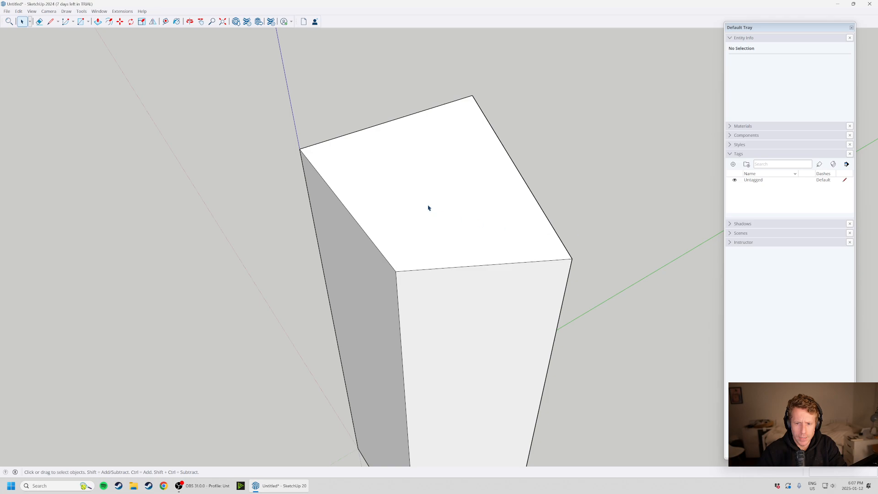
pyautogui.scroll(2, 428, 209)
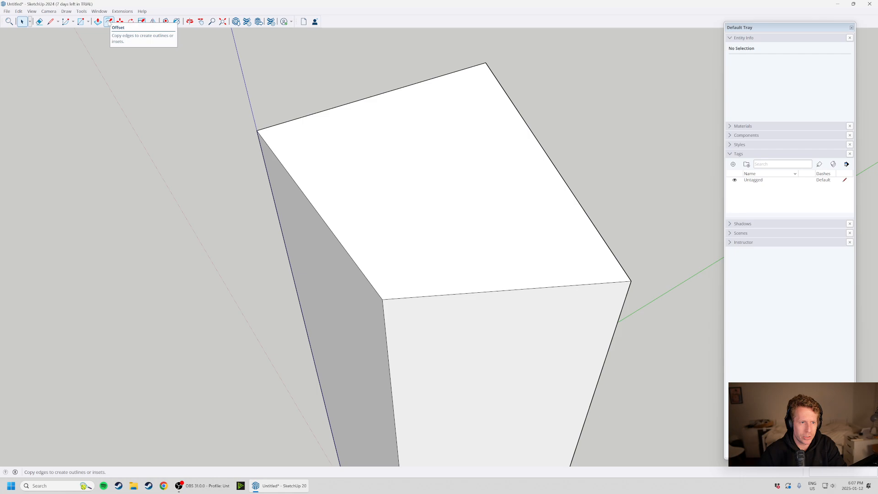
pyautogui.press('f')
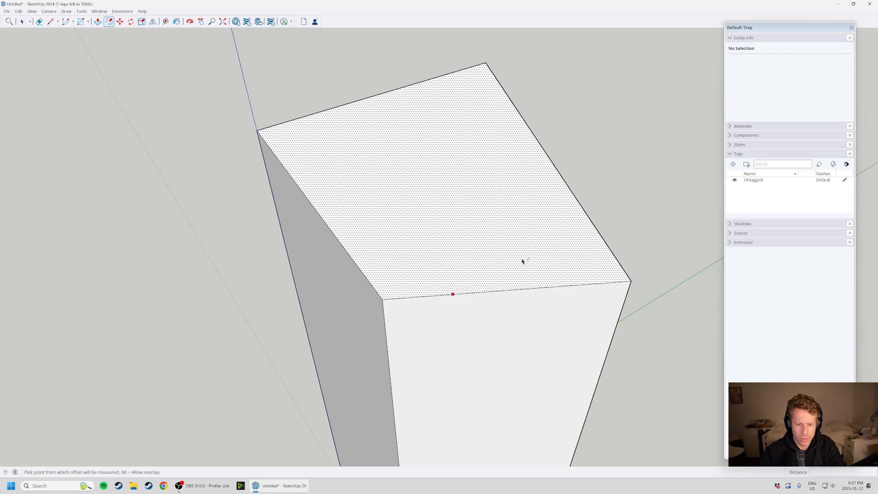
pyautogui.scroll(2, 424, 223)
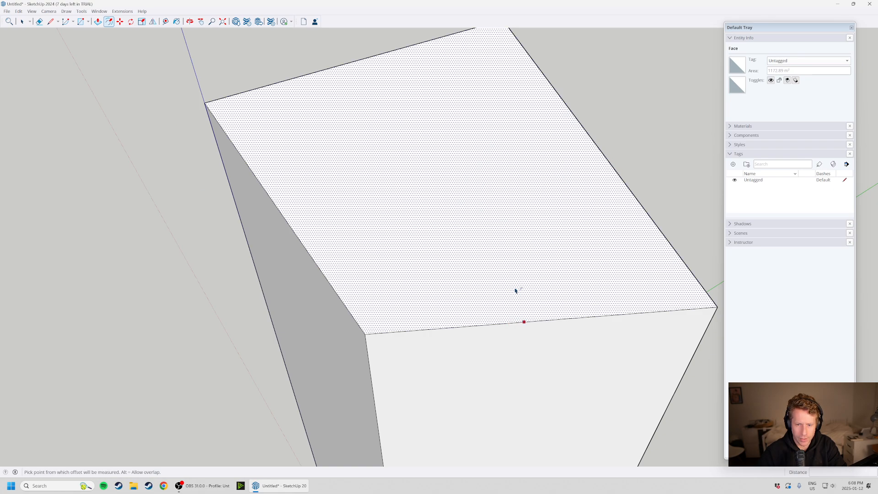
pyautogui.click(497, 273)
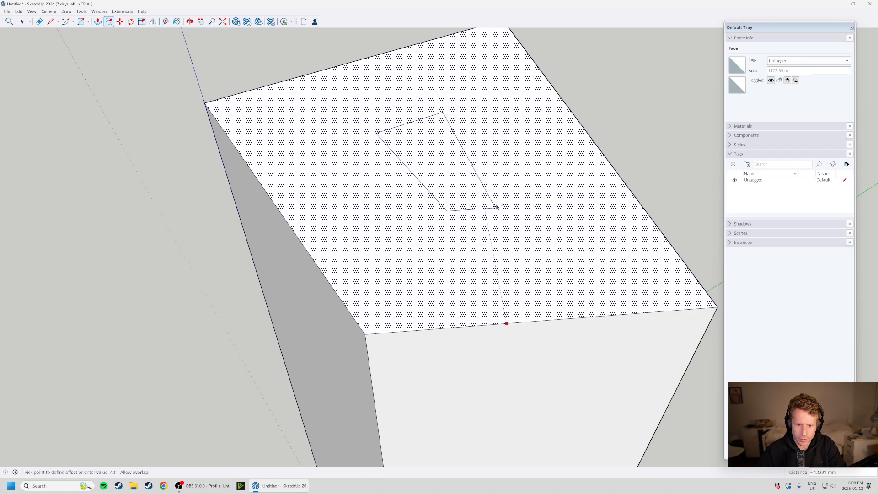
pyautogui.click(561, 315)
pyautogui.press('space')
pyautogui.click(435, 195)
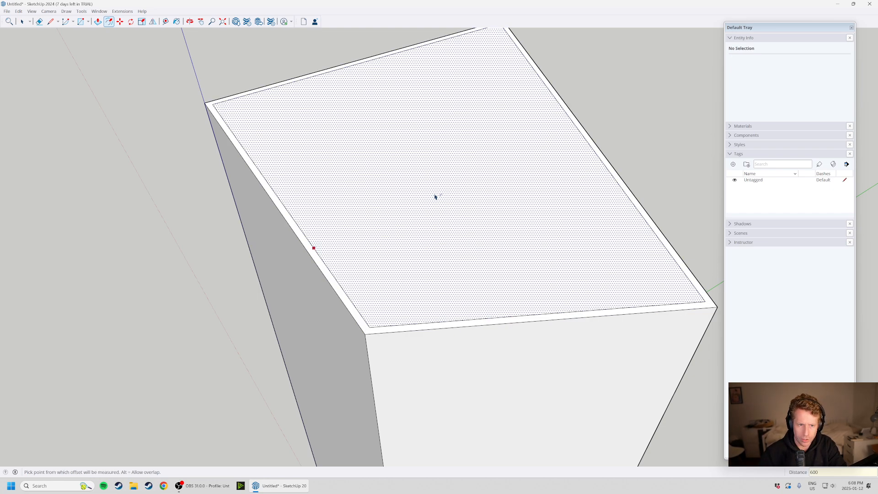
pyautogui.scroll(-3, 421, 258)
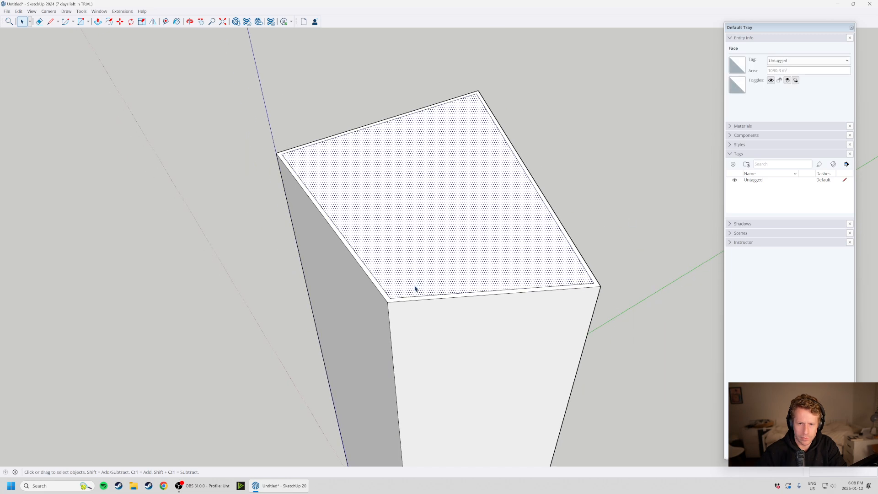
# Try deleting the inner face of the tower's roof, and undo the deletion.
pyautogui.scroll(3, 416, 285)
pyautogui.scroll(-5, 431, 264)
pyautogui.press('Escape')
pyautogui.scroll(-2, 327, 249)
pyautogui.scroll(3, 390, 229)
pyautogui.click(435, 251)
pyautogui.press('Delete')
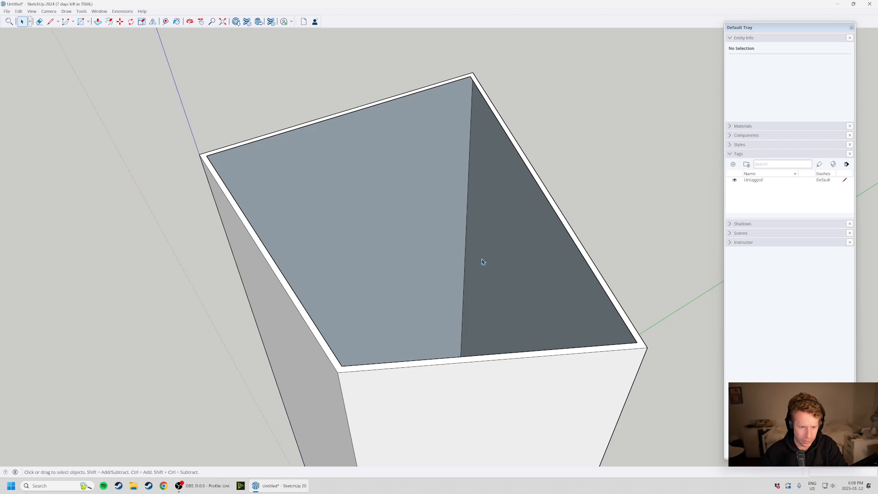
pyautogui.hotkey('ctrl', 'z')
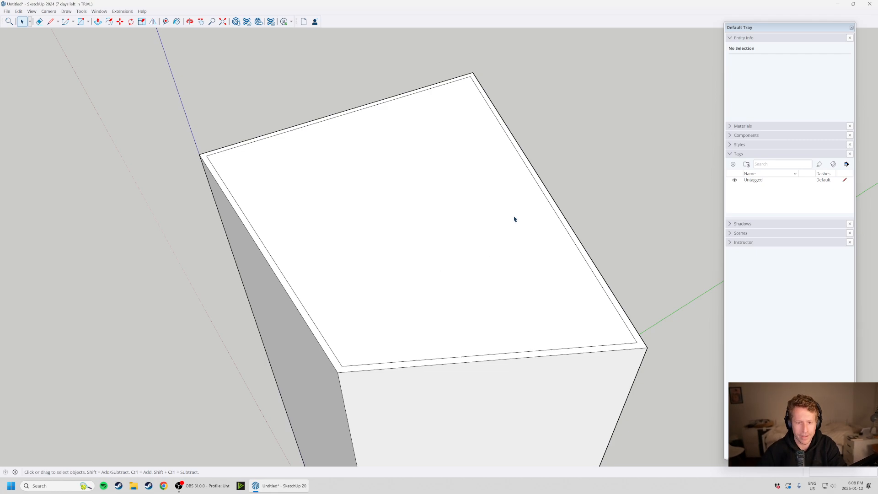
# Pull the narrow border around the tower's roof up into a parapet.
pyautogui.scroll(-2, 514, 220)
pyautogui.moveTo(472, 269); pyautogui.dragTo(451, 265, button='middle')
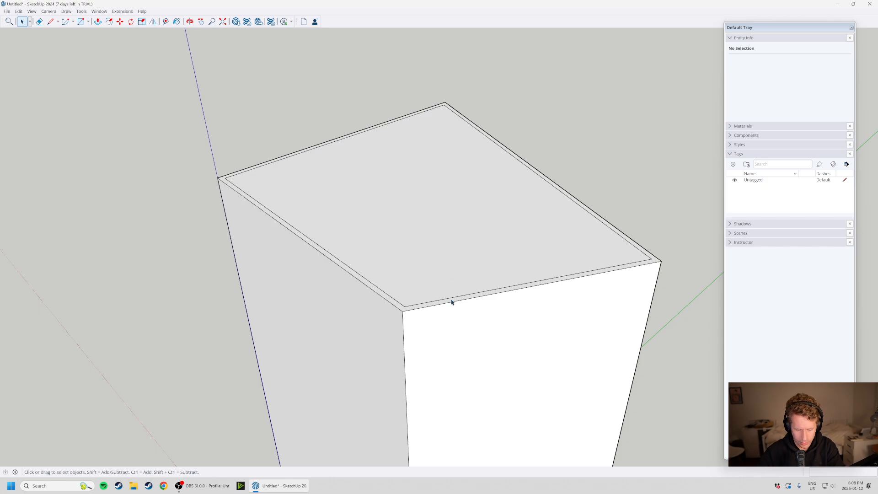
pyautogui.press('p')
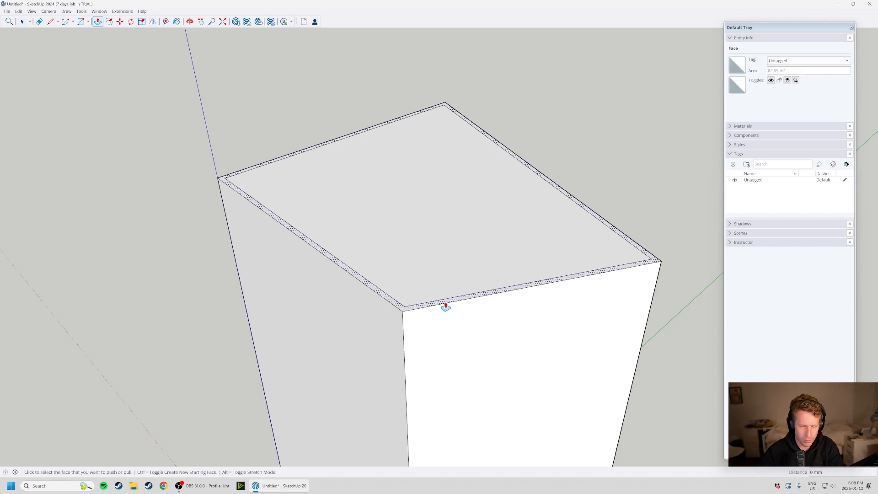
pyautogui.click(446, 306)
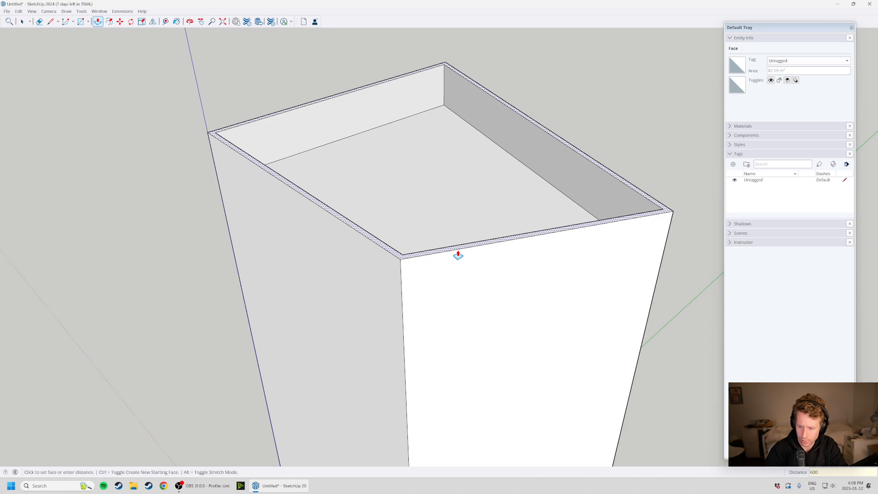
pyautogui.click(458, 255)
pyautogui.press('space')
pyautogui.scroll(-5, 378, 236)
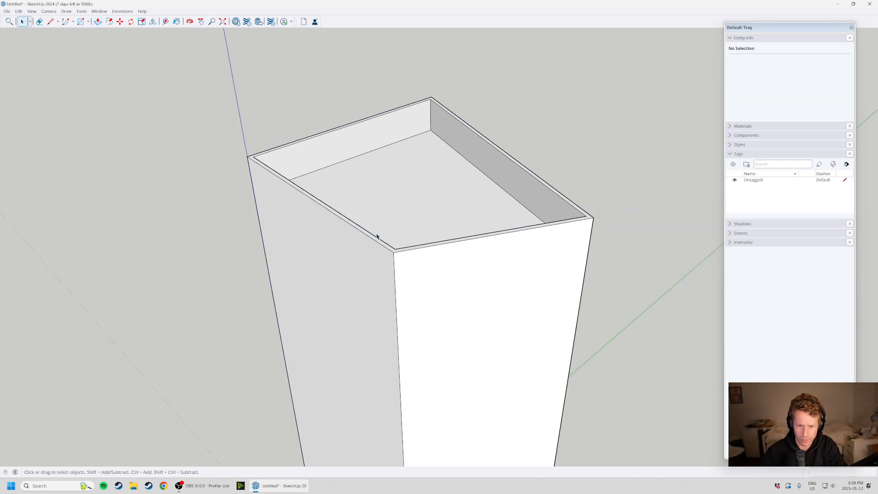
# Offset the outline of the low block's top face inward by 600 mm.
pyautogui.moveTo(536, 297); pyautogui.dragTo(505, 287, button='middle')
pyautogui.scroll(-3, 354, 212)
pyautogui.scroll(3, 433, 429)
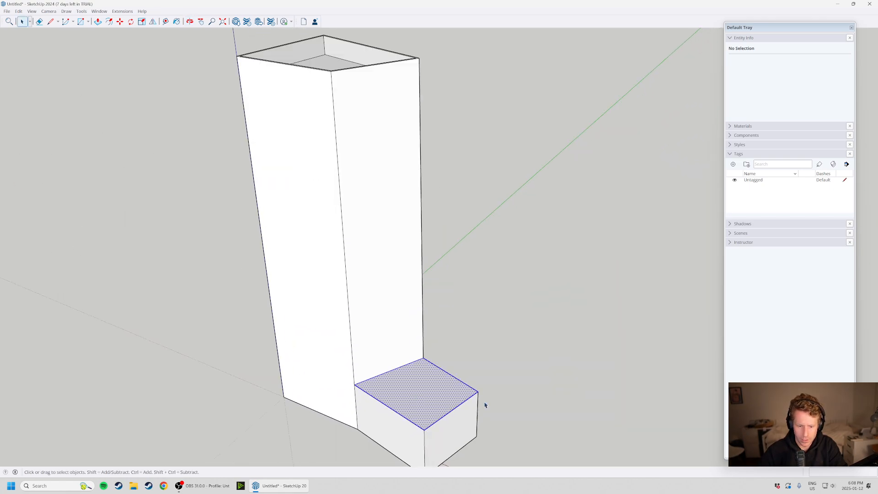
pyautogui.press('f')
pyautogui.click(397, 412)
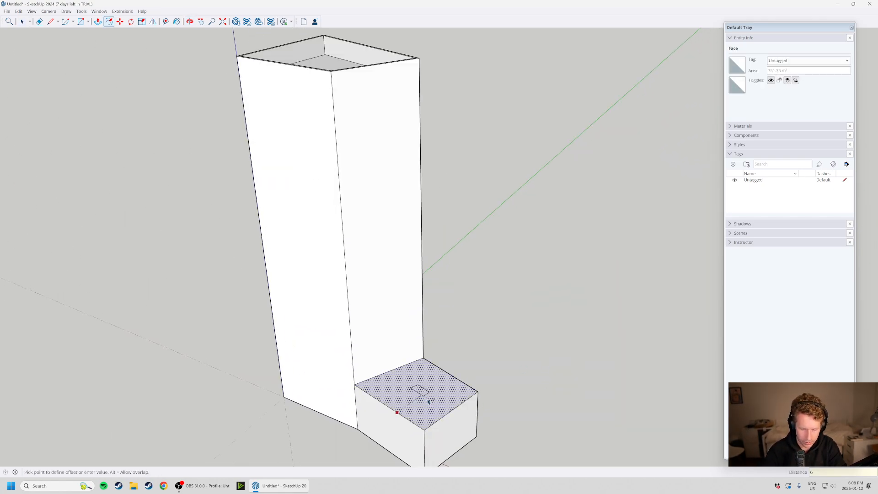
pyautogui.click(428, 401)
pyautogui.scroll(3, 428, 401)
# Pull the narrow border around the low block's roof up into a parapet and clear the selection.
pyautogui.press('p')
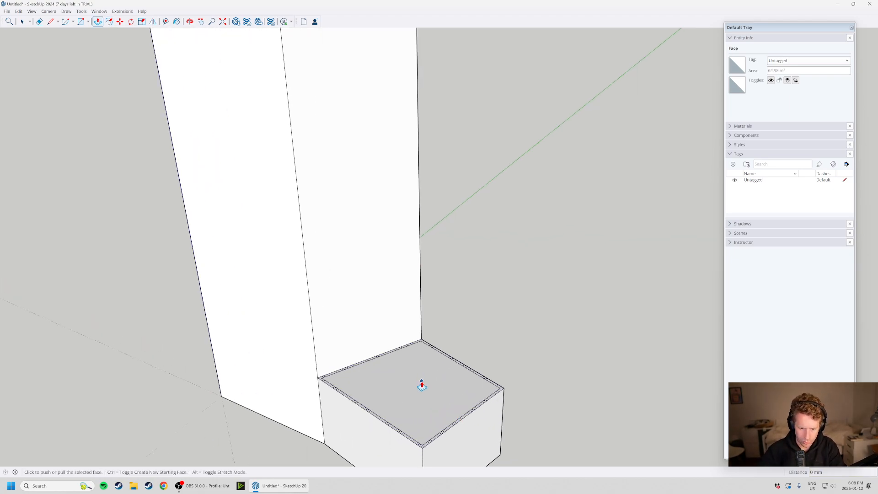
pyautogui.scroll(2, 376, 432)
pyautogui.click(384, 411)
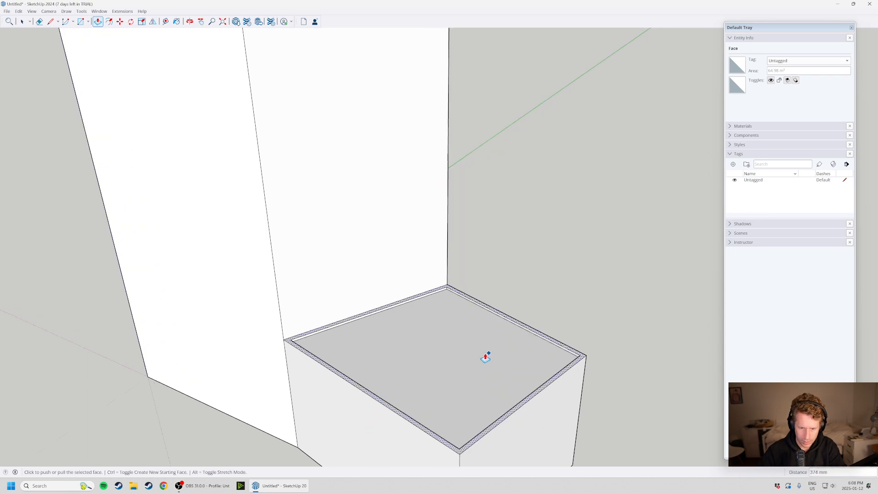
pyautogui.click(402, 414)
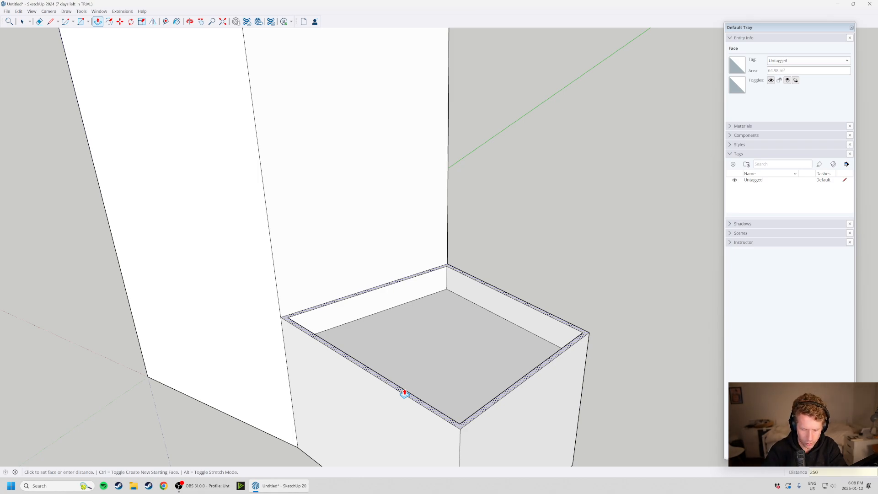
pyautogui.press('Return')
pyautogui.press('space')
pyautogui.click(515, 227)
# Examine the parapets on the tower and low block from around the building.
pyautogui.scroll(-2, 515, 227)
pyautogui.moveTo(428, 348); pyautogui.dragTo(608, 242, button='middle')
pyautogui.moveTo(525, 339)
pyautogui.mouseDown(button='middle')
pyautogui.moveTo(344, 120)
pyautogui.moveTo(256, 150)
pyautogui.moveTo(405, 299)
pyautogui.moveTo(455, 292)
pyautogui.mouseUp(button='middle')
pyautogui.press('e')
pyautogui.moveTo(396, 283); pyautogui.dragTo(577, 235, button='middle')
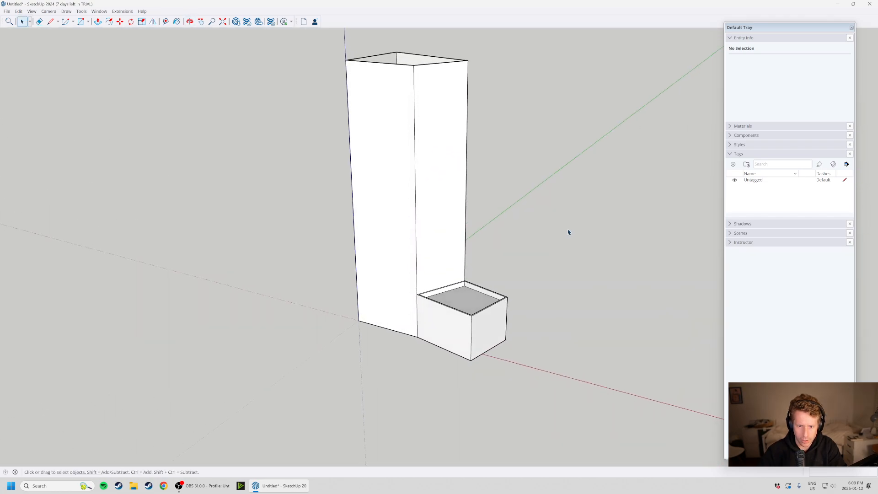
pyautogui.moveTo(359, 298); pyautogui.dragTo(434, 151, button='middle')
pyautogui.moveTo(434, 121); pyautogui.dragTo(276, 100, button='middle')
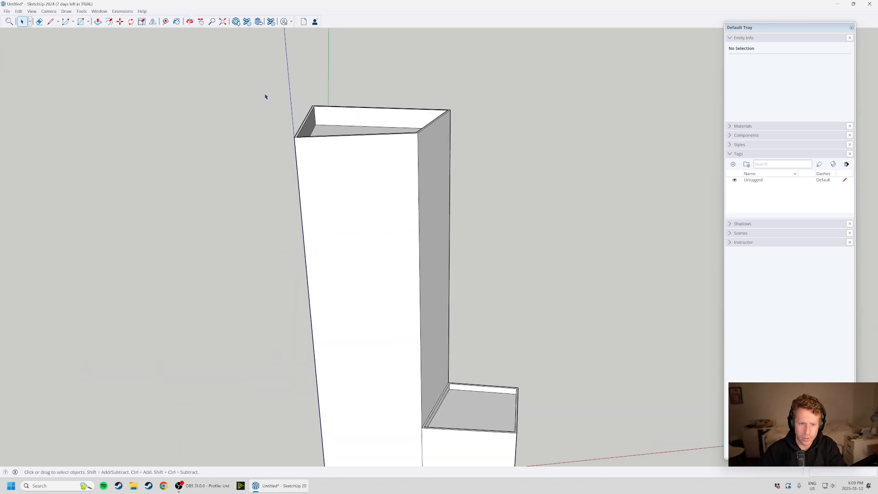
pyautogui.moveTo(411, 274); pyautogui.dragTo(566, 248, button='middle')
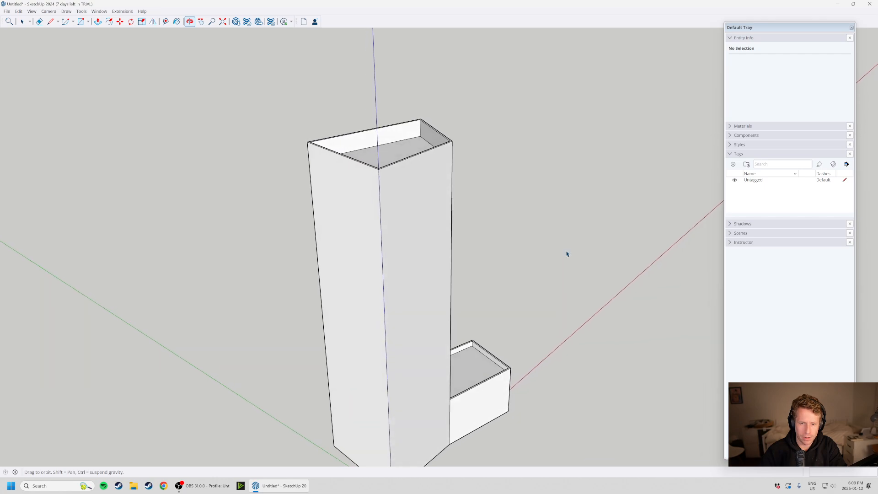
# Raise the sunken roof face inside the tower's parapet flush with the top of its rim.
pyautogui.scroll(6, 368, 171)
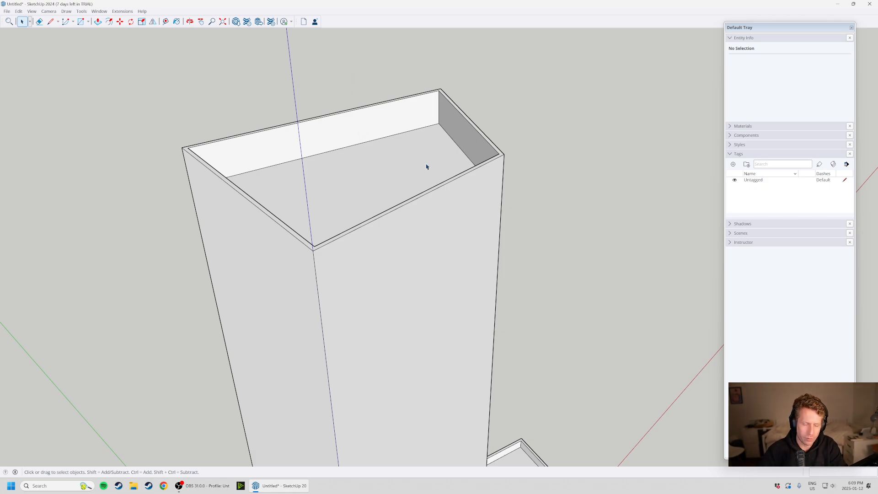
pyautogui.press('p')
pyautogui.click(434, 152)
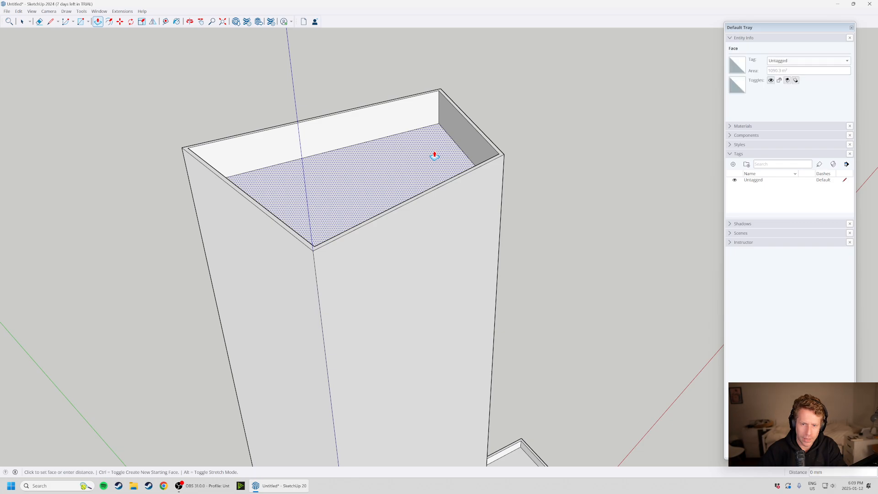
pyautogui.click(461, 174)
pyautogui.scroll(2, 461, 174)
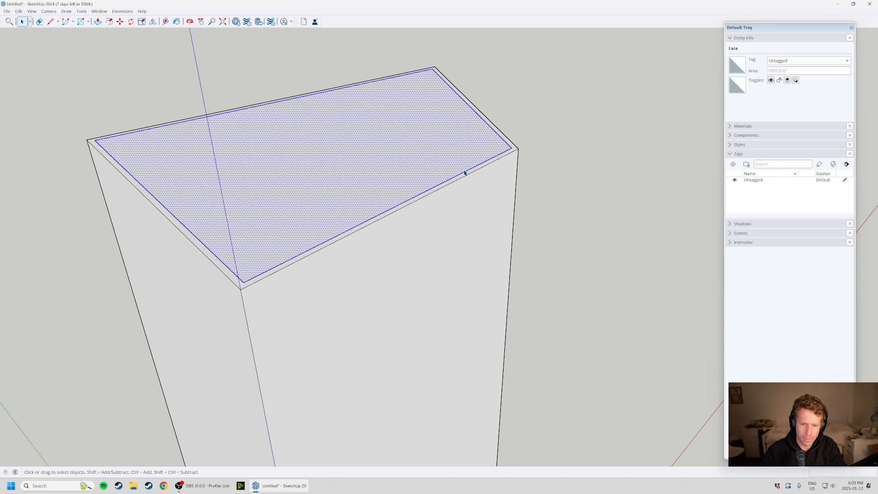
# Remove the inner offset outline from the tower's roof and clear the selection.
pyautogui.press('space')
pyautogui.press('Escape')
pyautogui.scroll(-2, 464, 173)
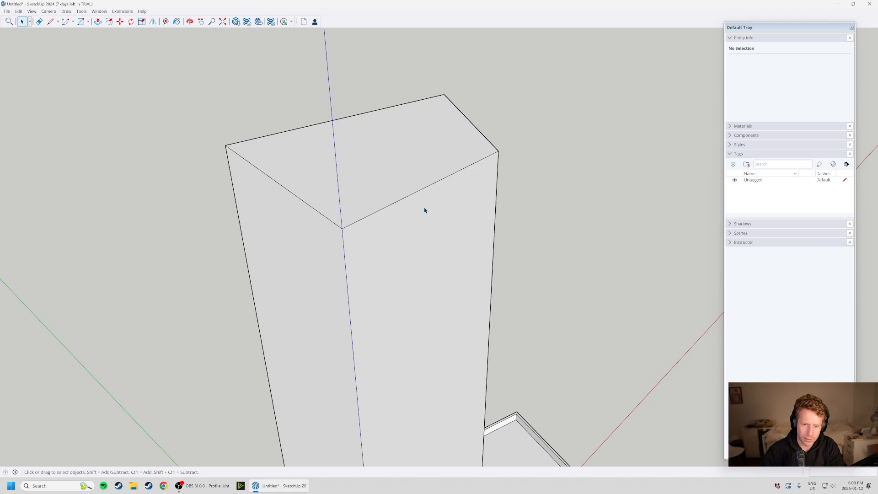
# Push the tower's flat roof face down slightly to lower the tower.
pyautogui.moveTo(424, 229); pyautogui.dragTo(506, 301, button='middle')
pyautogui.click(408, 150)
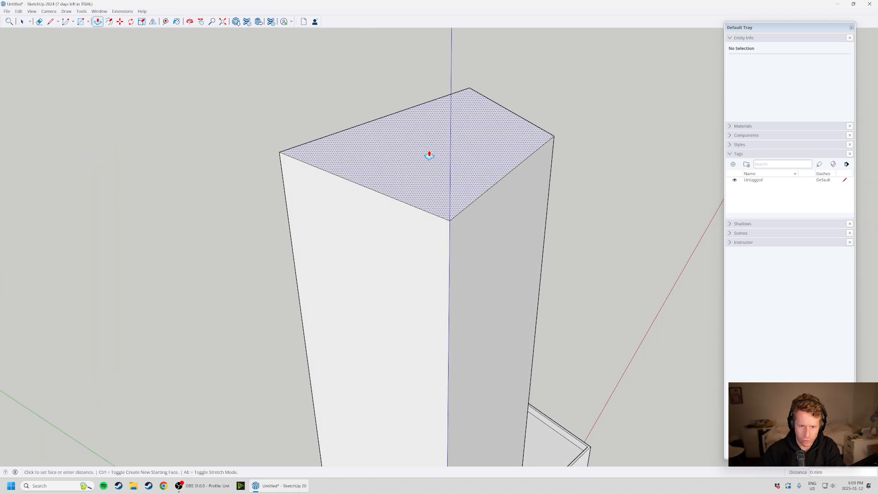
pyautogui.press('p')
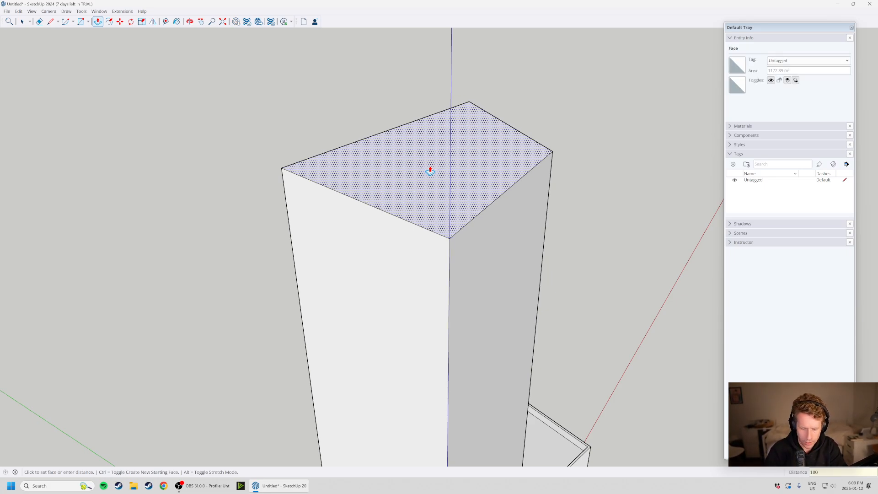
pyautogui.press('Return')
pyautogui.press('space')
pyautogui.moveTo(429, 169); pyautogui.dragTo(63, 240, button='middle')
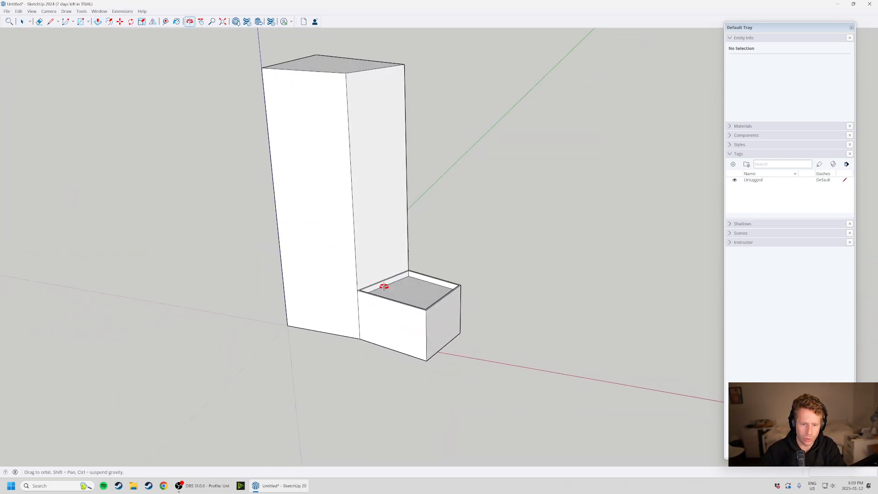
# Raise the sunken roof face of the low block flush with the top of its parapet rim.
pyautogui.moveTo(382, 286); pyautogui.dragTo(408, 303, button='middle')
pyautogui.scroll(3, 409, 302)
pyautogui.scroll(2, 409, 302)
pyautogui.click(443, 309)
pyautogui.press('e')
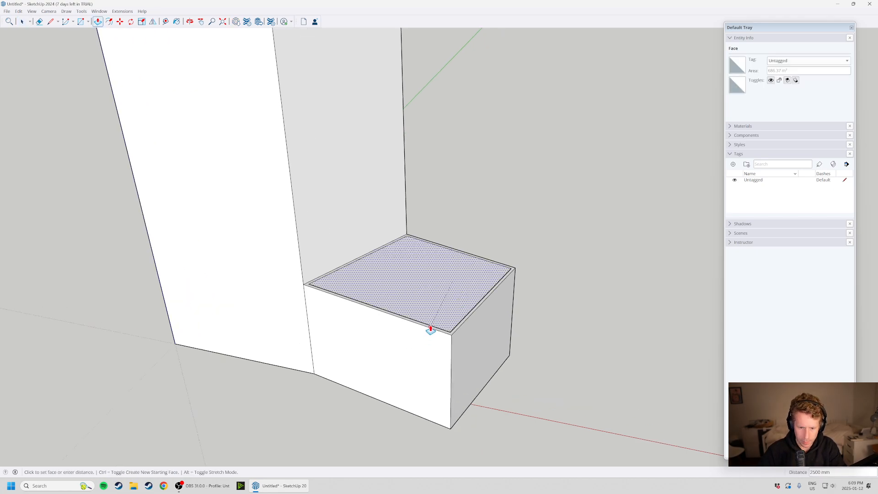
pyautogui.press('space')
# Try to delete the low block's inner roof outline together with its face, and undo the deletion.
pyautogui.doubleClick(436, 328)
pyautogui.press('Delete')
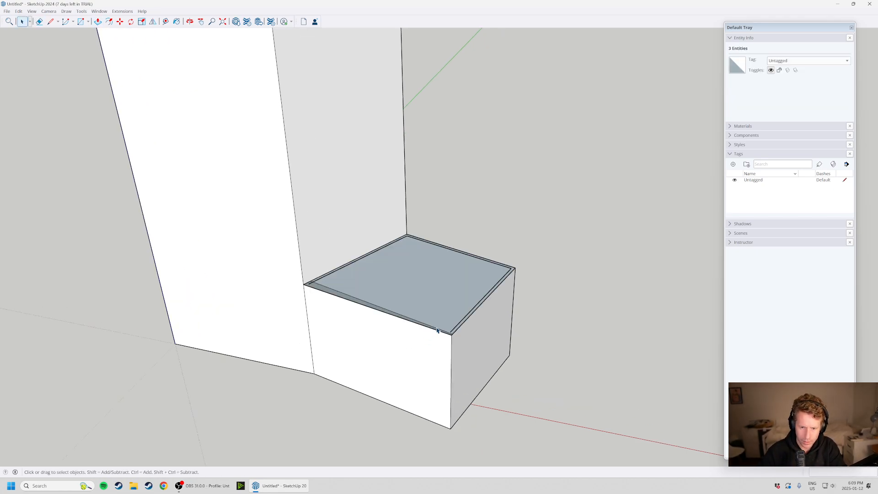
pyautogui.hotkey('ctrl', 'z')
# Select only the four inner outline edges on the low block's roof and delete them.
pyautogui.scroll(2, 436, 328)
pyautogui.scroll(1, 437, 330)
pyautogui.doubleClick(437, 330)
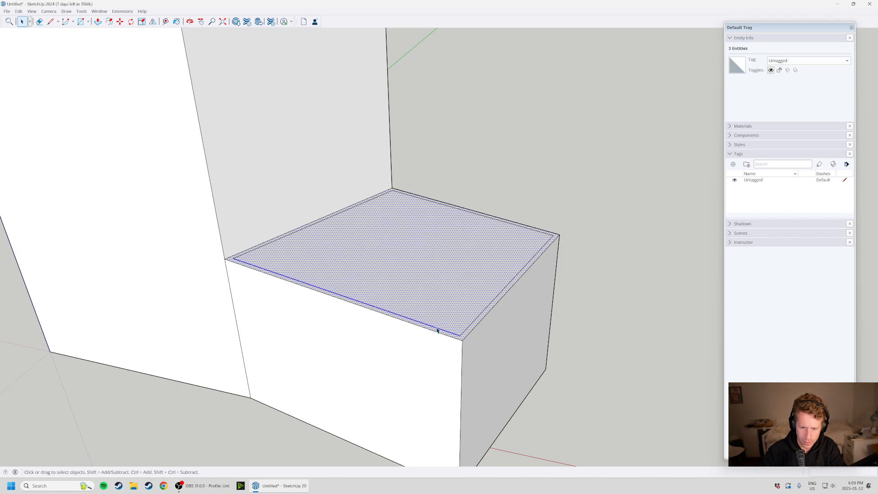
pyautogui.click(436, 330)
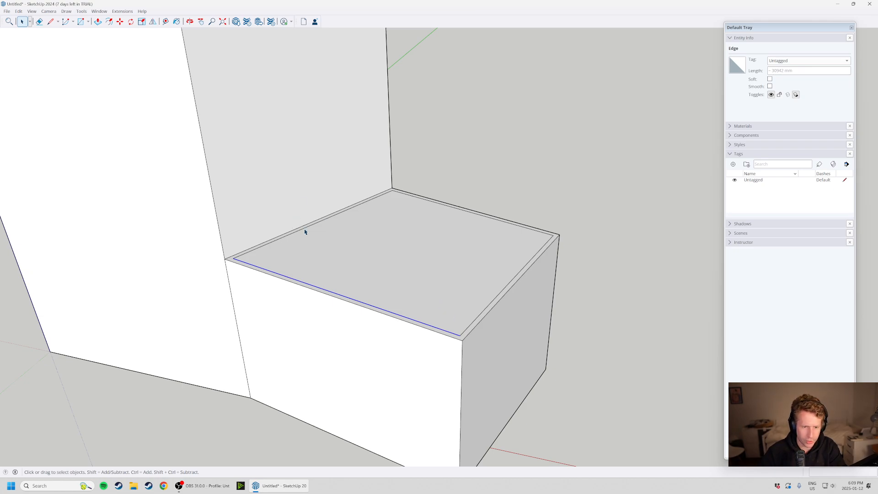
pyautogui.keyDown('ctrl'); pyautogui.click(304, 231); pyautogui.keyUp('ctrl')
pyautogui.keyDown('ctrl'); pyautogui.click(471, 212); pyautogui.keyUp('ctrl')
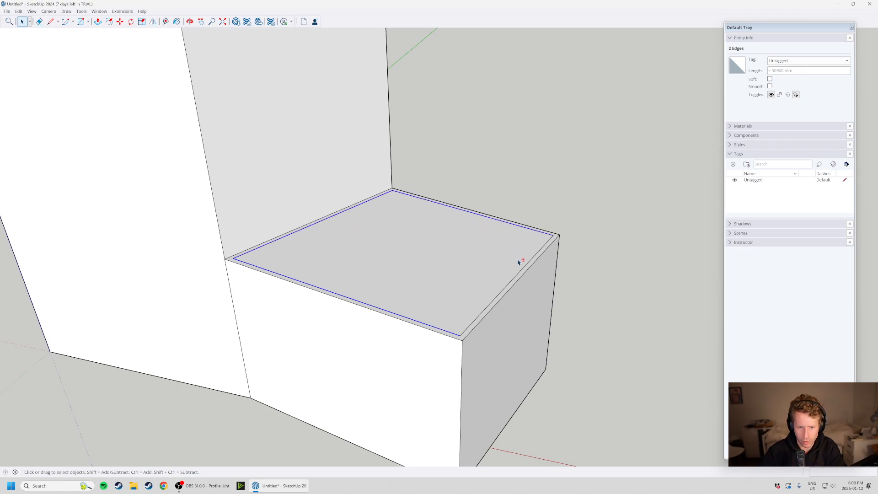
pyautogui.keyDown('ctrl'); pyautogui.click(502, 293); pyautogui.keyUp('ctrl')
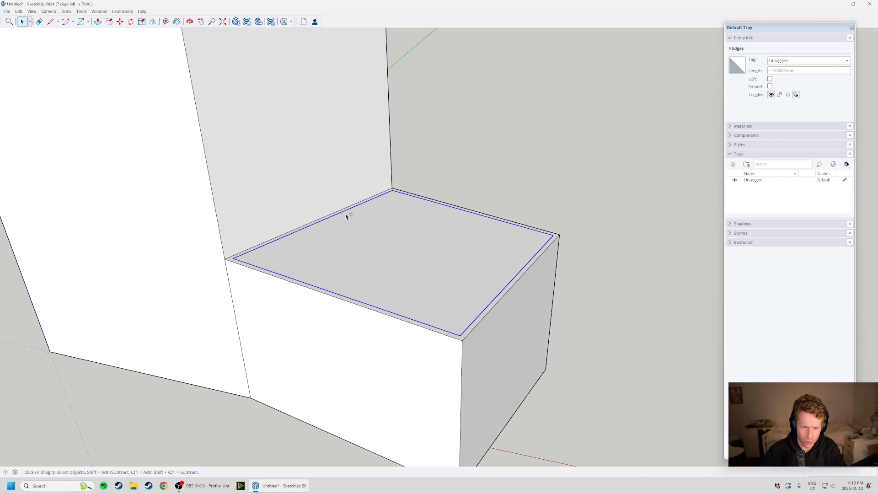
pyautogui.keyDown('shift'); pyautogui.click(346, 213); pyautogui.keyUp('shift')
pyautogui.keyDown('shift'); pyautogui.click(506, 290); pyautogui.keyUp('shift')
pyautogui.keyDown('shift'); pyautogui.click(454, 333); pyautogui.keyUp('shift')
pyautogui.keyDown('shift'); pyautogui.click(470, 326); pyautogui.keyUp('shift')
pyautogui.keyDown('shift'); pyautogui.click(454, 334); pyautogui.keyUp('shift')
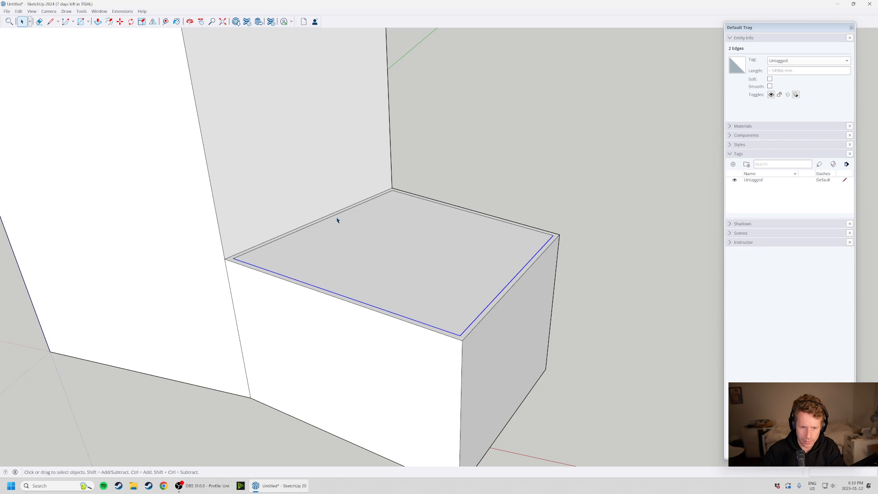
pyautogui.keyDown('ctrl'); pyautogui.click(339, 216); pyautogui.keyUp('ctrl')
pyautogui.keyDown('ctrl'); pyautogui.click(450, 208); pyautogui.keyUp('ctrl')
pyautogui.press('Delete')
pyautogui.scroll(-5, 411, 265)
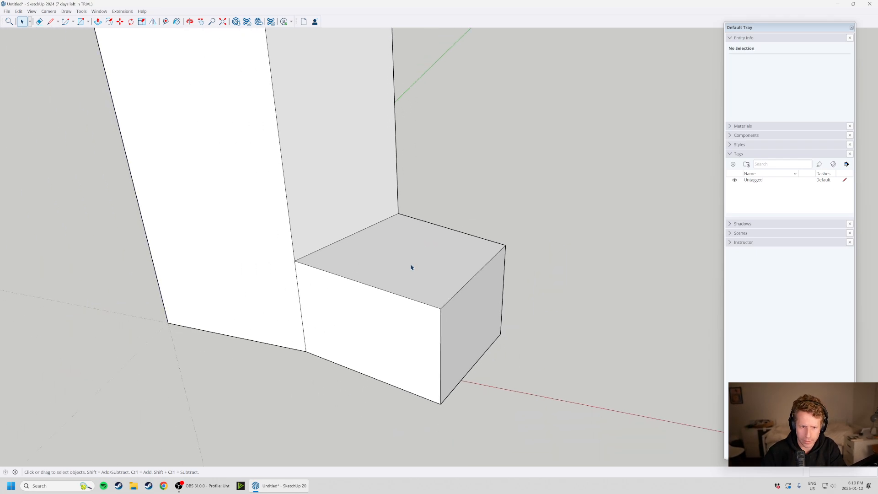
pyautogui.scroll(-3, 430, 332)
pyautogui.moveTo(433, 337); pyautogui.dragTo(493, 322, button='middle')
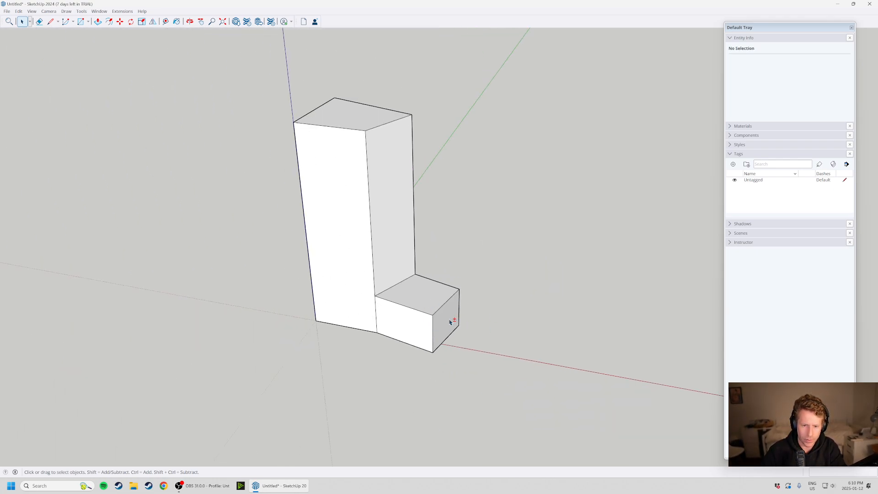
pyautogui.moveTo(319, 244); pyautogui.dragTo(406, 285, button='middle')
pyautogui.scroll(3, 428, 296)
pyautogui.click(463, 338)
pyautogui.moveTo(415, 350); pyautogui.dragTo(533, 347, button='middle')
pyautogui.press('m')
pyautogui.press('space')
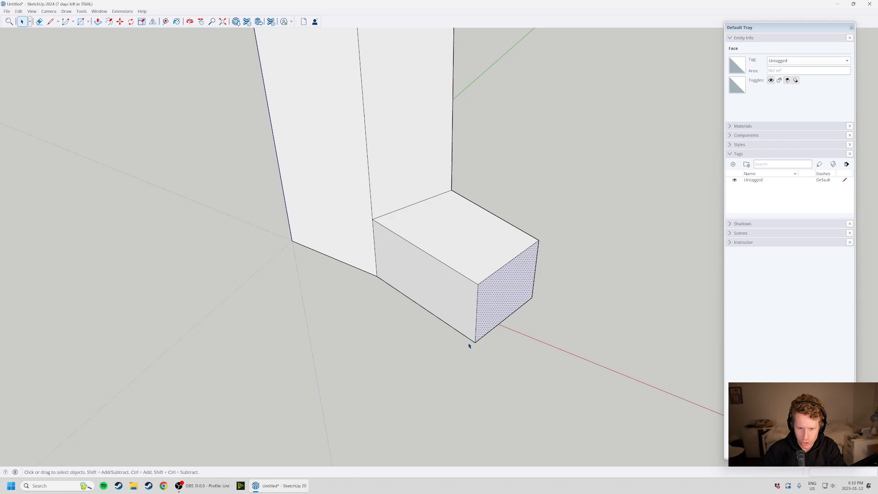
# Draw a line across the tower's side wall continuing the low block's roof edge, and a vertical line from the shared corner to the base.
pyautogui.moveTo(379, 266); pyautogui.dragTo(393, 333, button='middle')
pyautogui.scroll(2, 480, 267)
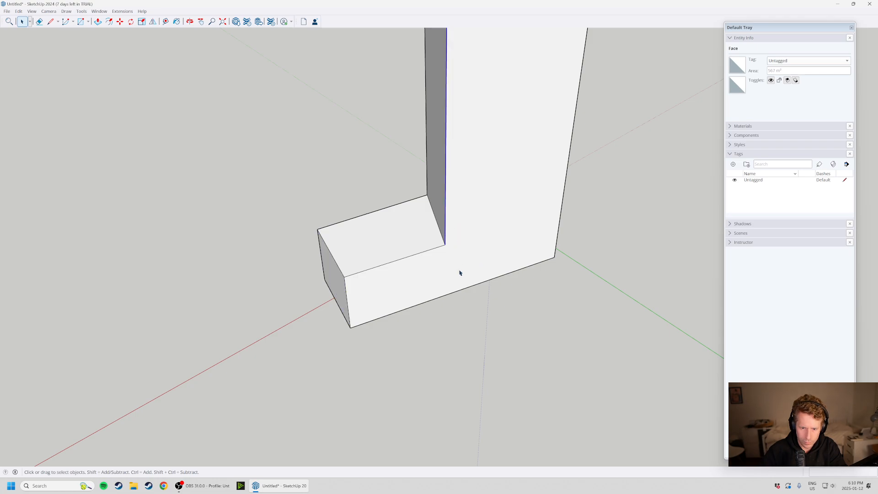
pyautogui.scroll(1, 458, 272)
pyautogui.scroll(2, 484, 314)
pyautogui.press('m')
pyautogui.press('l')
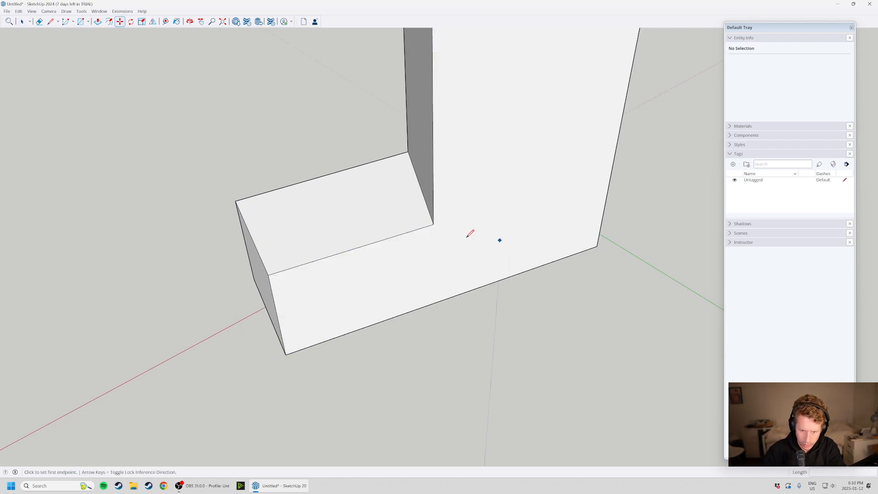
pyautogui.click(433, 224)
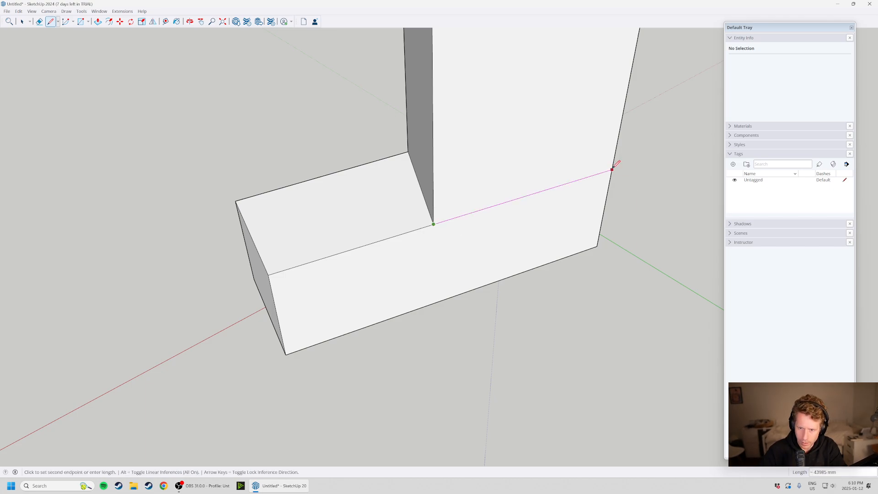
pyautogui.click(434, 302)
pyautogui.moveTo(436, 301)
pyautogui.mouseDown(button='middle')
pyautogui.moveTo(480, 245)
pyautogui.moveTo(446, 258)
pyautogui.mouseUp(button='middle')
pyautogui.press('space')
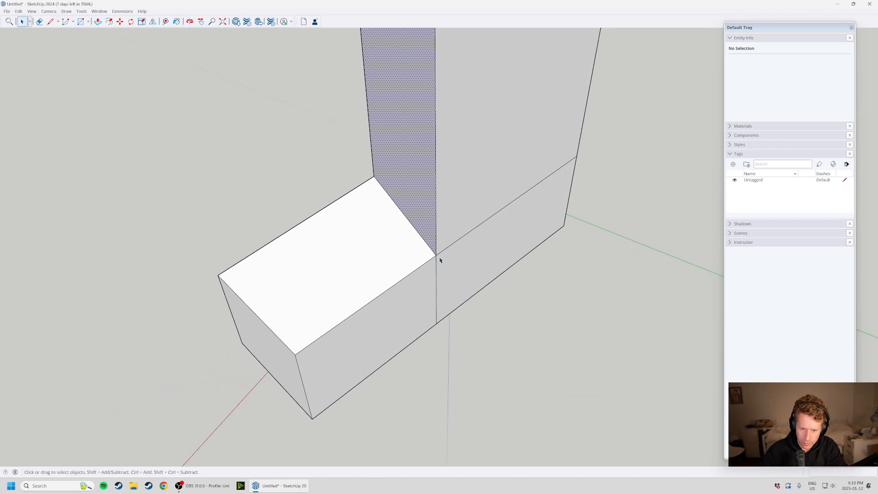
# Try to move the tower's vertical corner edge above the low block's roof.
pyautogui.scroll(2, 441, 262)
pyautogui.click(435, 249)
pyautogui.press('m')
pyautogui.click(434, 251)
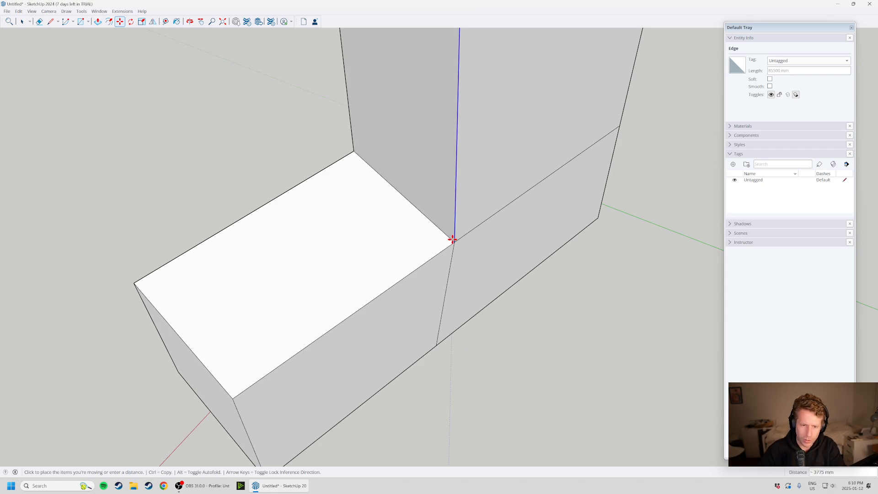
pyautogui.scroll(-2, 421, 270)
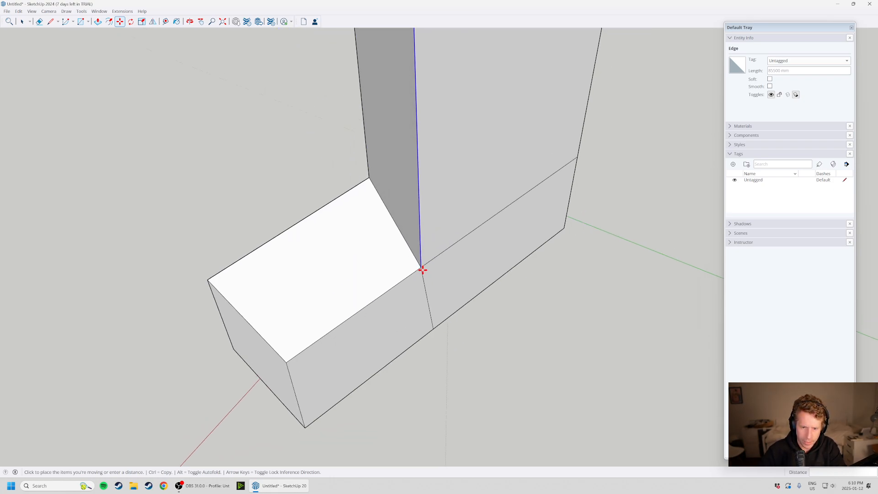
pyautogui.scroll(-3, 447, 240)
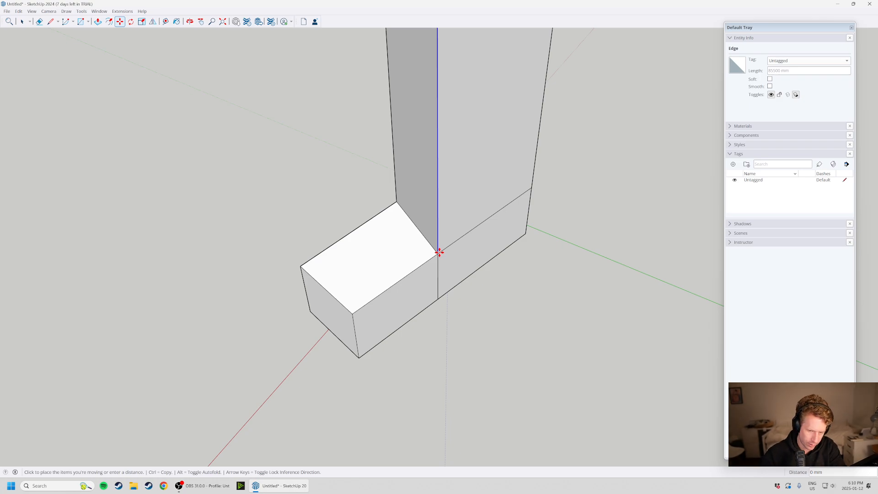
pyautogui.scroll(-2, 439, 252)
pyautogui.press('Escape')
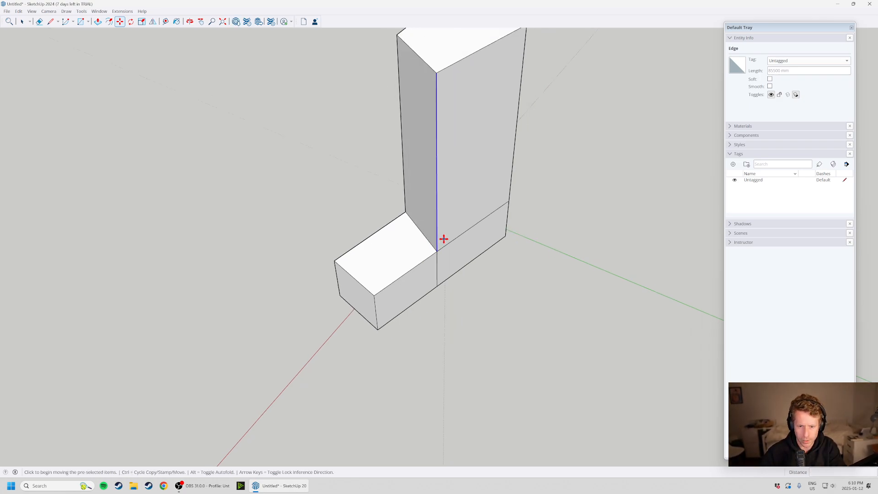
pyautogui.press('Escape')
# Delete the short vertical line between the shared roof corner and the base on the side wall.
pyautogui.scroll(2, 442, 240)
pyautogui.press('space')
pyautogui.click(433, 282)
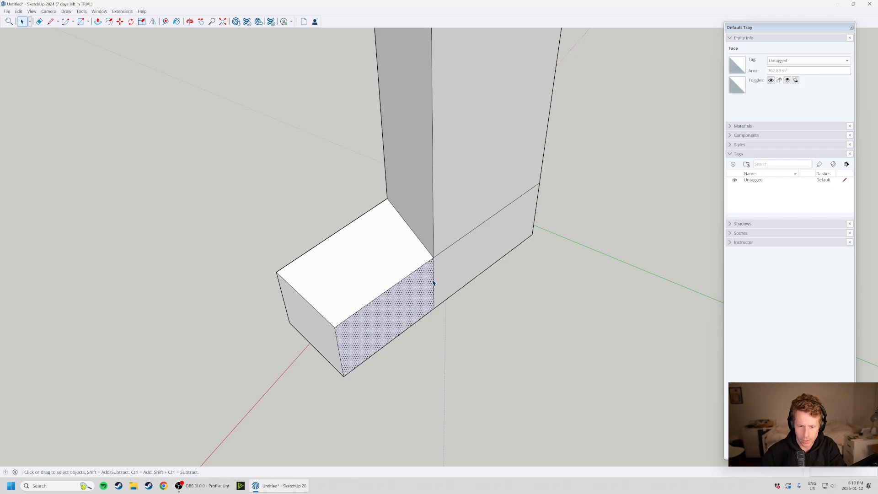
pyautogui.click(434, 287)
pyautogui.press('Delete')
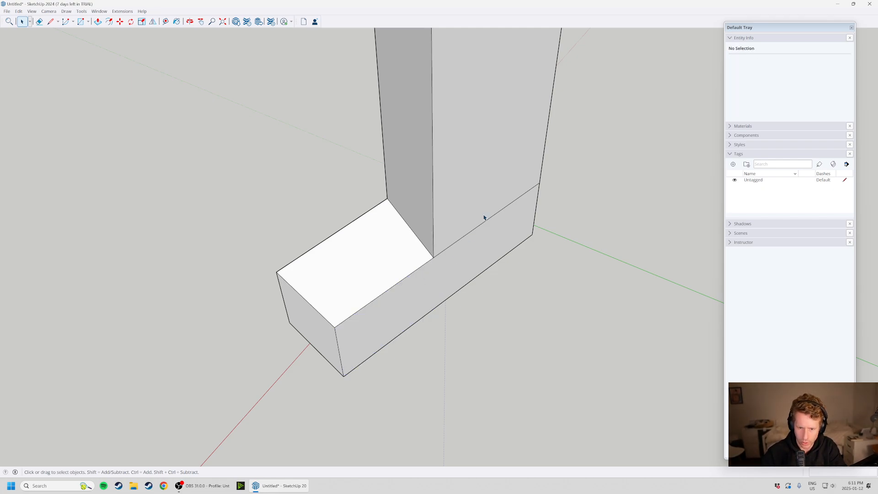
pyautogui.click(474, 232)
# Try to move the tower's upper side face inward along the low block's roof edge.
pyautogui.moveTo(486, 304); pyautogui.dragTo(545, 94, button='middle')
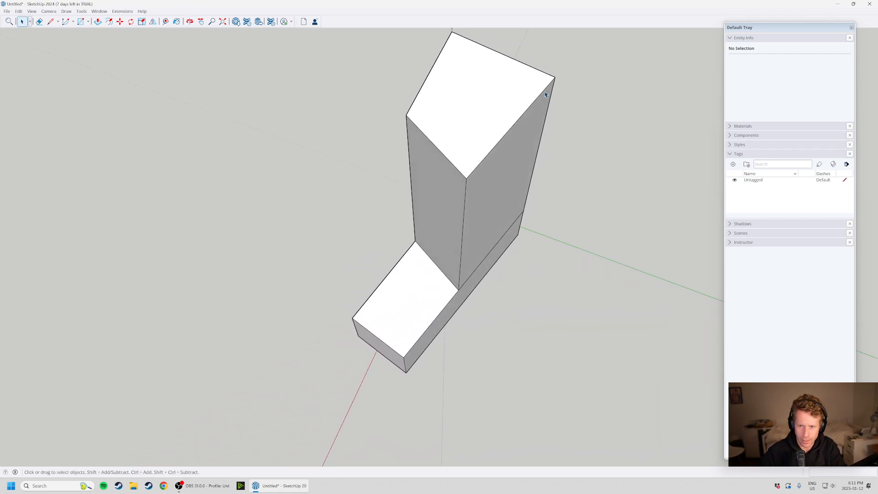
pyautogui.scroll(2, 464, 274)
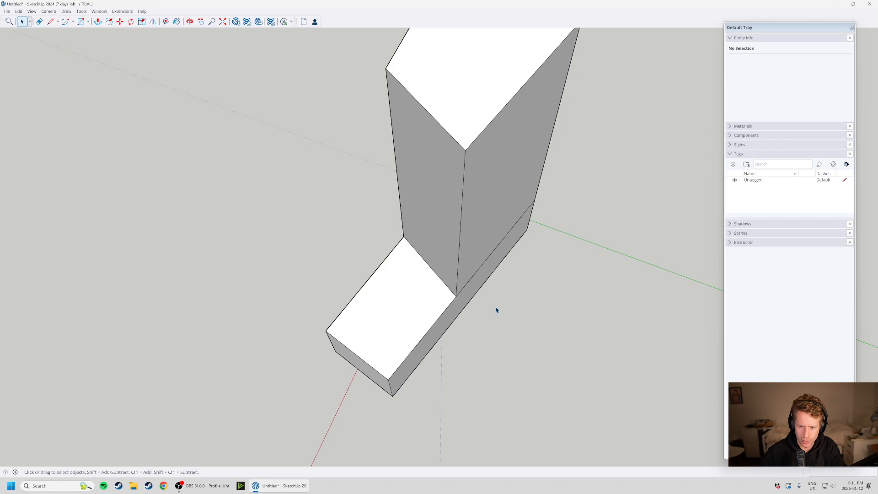
pyautogui.moveTo(473, 289); pyautogui.dragTo(488, 257, button='middle')
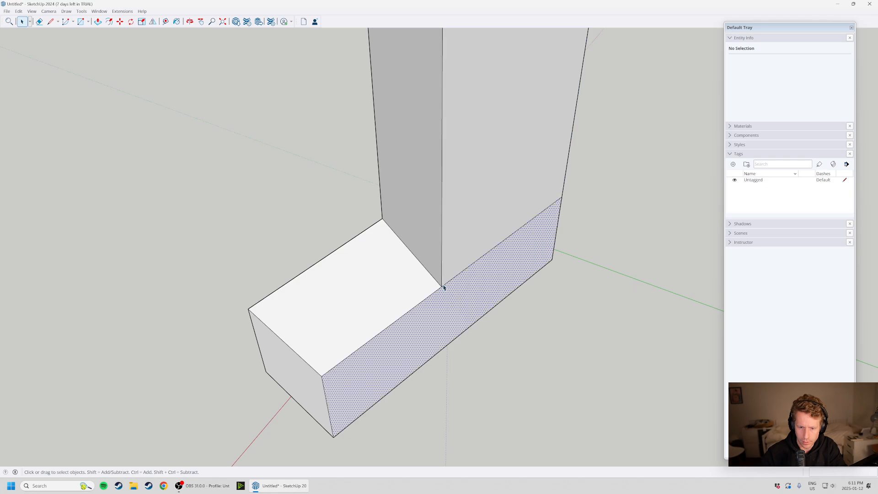
pyautogui.click(450, 263)
pyautogui.click(458, 286)
pyautogui.click(454, 268)
pyautogui.click(454, 294)
pyautogui.click(450, 269)
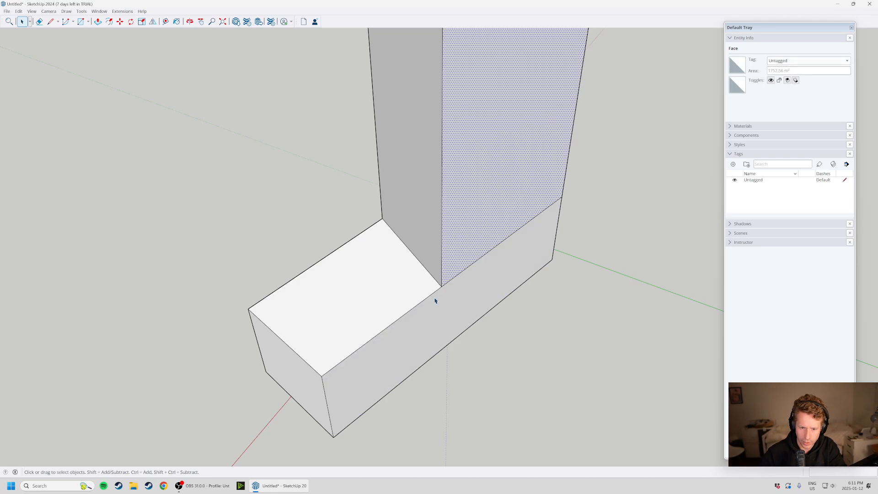
pyautogui.scroll(2, 437, 300)
pyautogui.press('m')
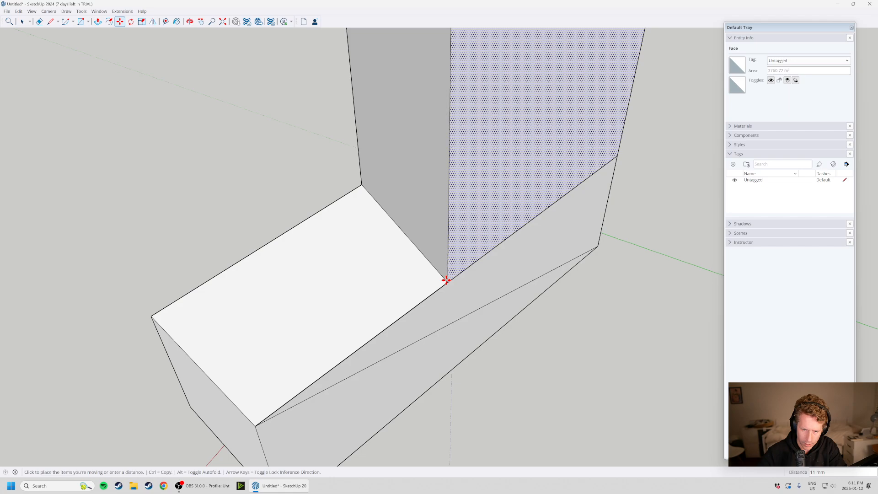
pyautogui.click(448, 281)
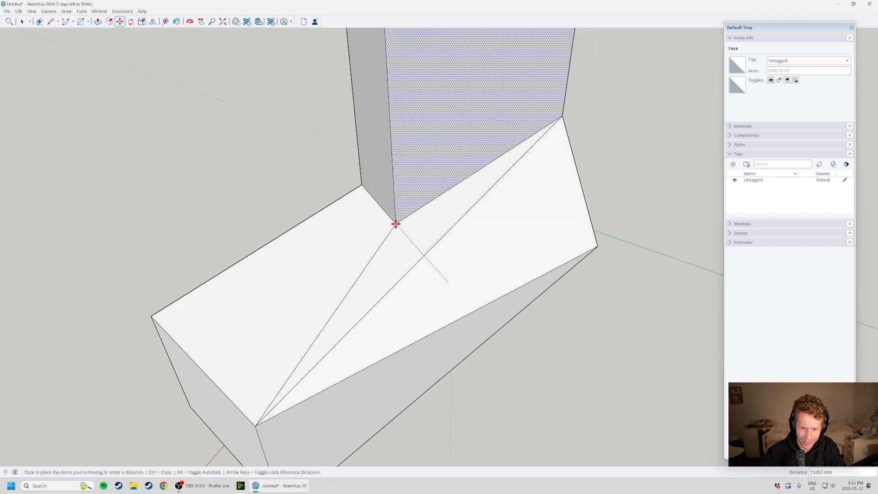
pyautogui.press('Escape')
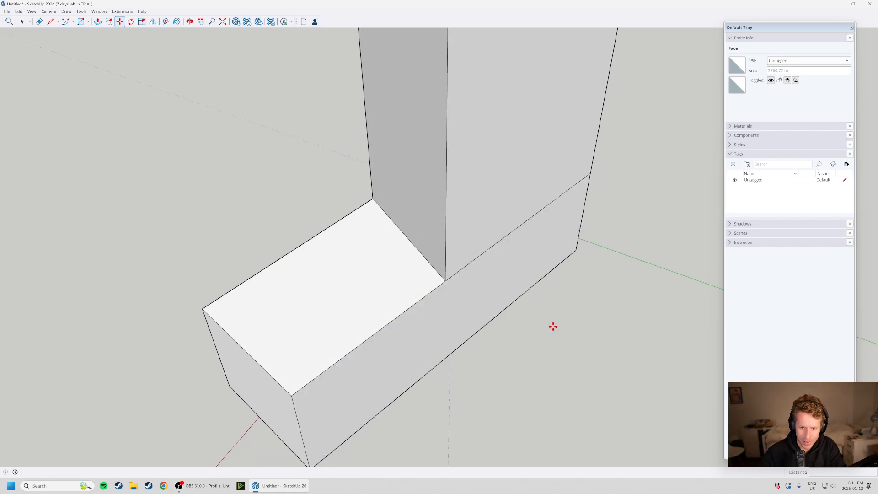
# Try to move only the corner point where the tower meets the low block's roof.
pyautogui.click(446, 277)
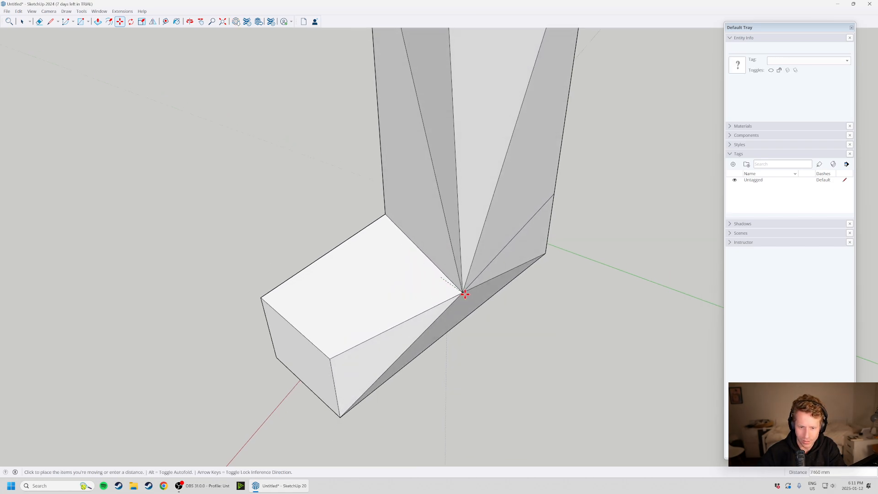
pyautogui.scroll(-1, 499, 313)
pyautogui.rightClick(498, 314)
pyautogui.press('Escape')
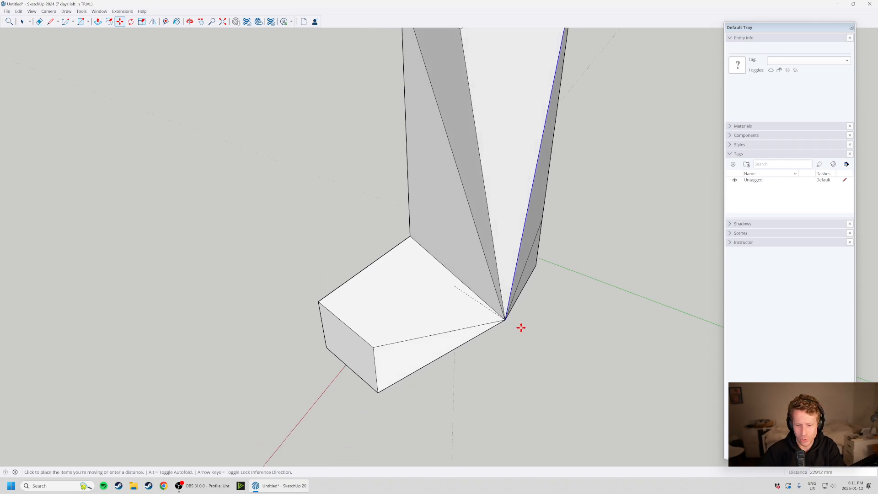
pyautogui.scroll(-1, 523, 326)
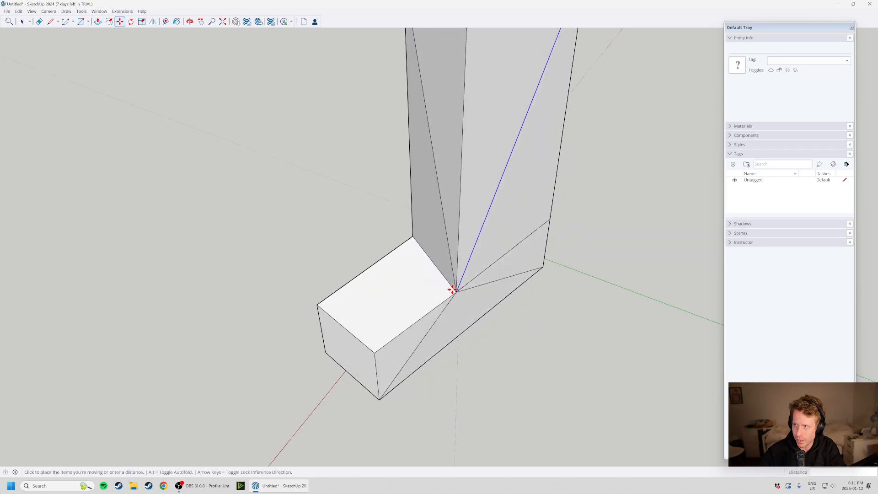
pyautogui.press('Escape')
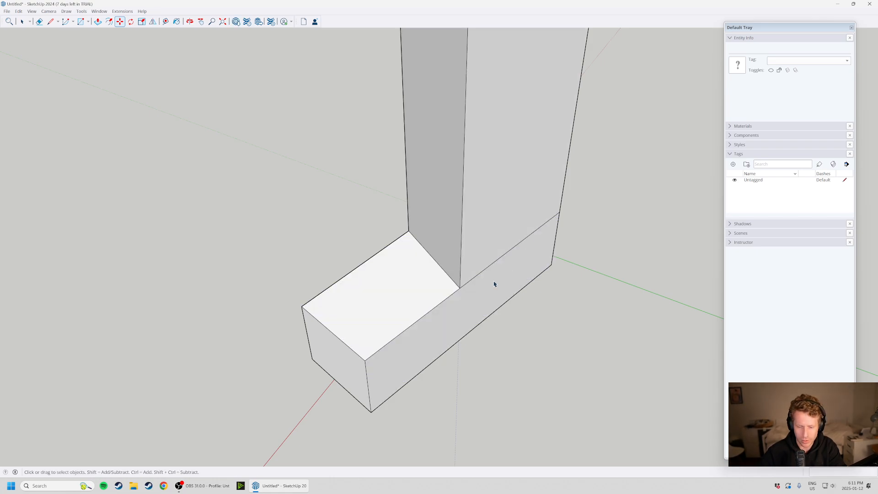
# Delete the edge dividing the tower's side face from the low block's wall and redraw the line in place.
pyautogui.press('space')
pyautogui.scroll(3, 461, 286)
pyautogui.click(466, 284)
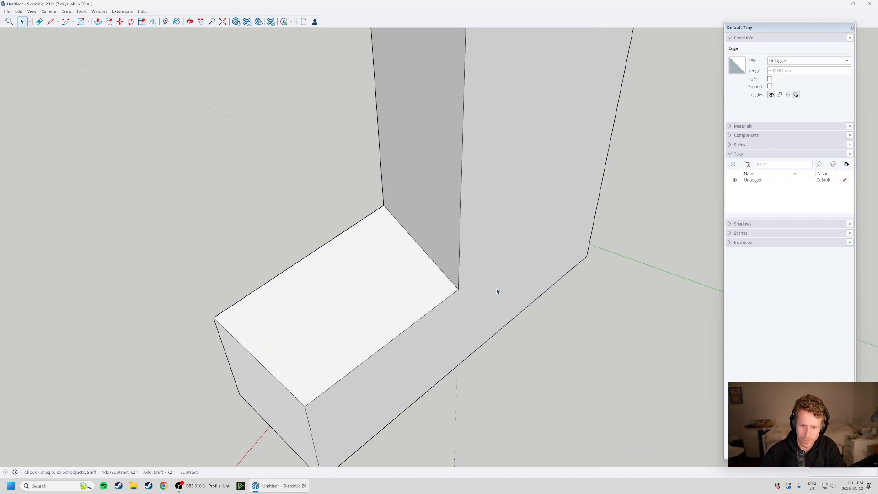
pyautogui.scroll(-3, 497, 290)
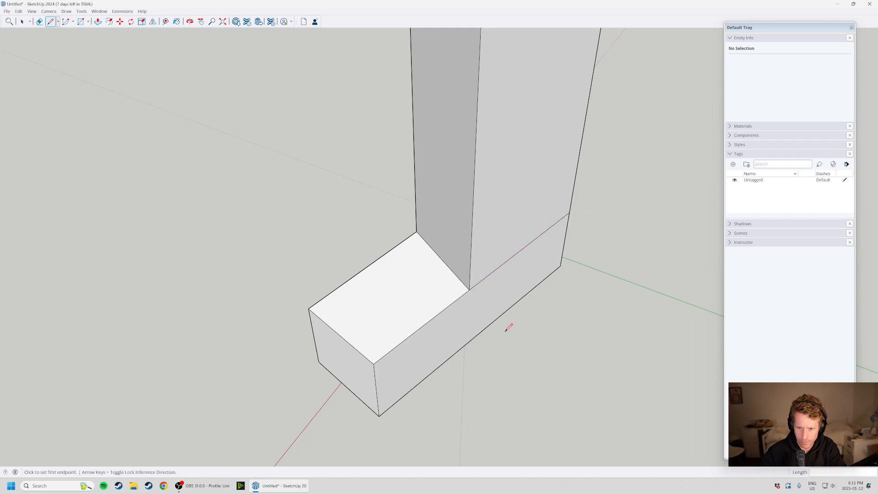
pyautogui.scroll(-2, 517, 316)
pyautogui.moveTo(525, 297)
pyautogui.mouseDown(button='middle')
pyautogui.moveTo(537, 147)
pyautogui.moveTo(514, 196)
pyautogui.mouseUp(button='middle')
# Copy the tower roof's outer side edge inward across the roof by about 2196 mm.
pyautogui.press('space')
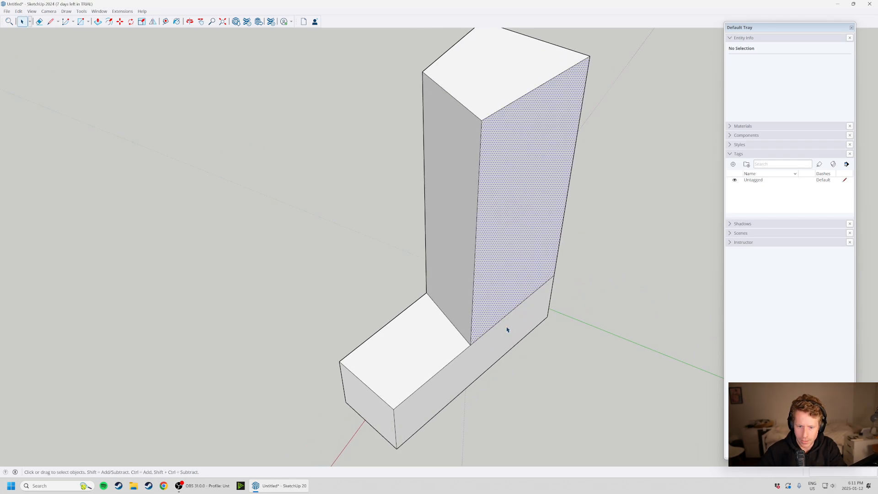
pyautogui.scroll(2, 474, 351)
pyautogui.scroll(-3, 484, 344)
pyautogui.scroll(2, 535, 177)
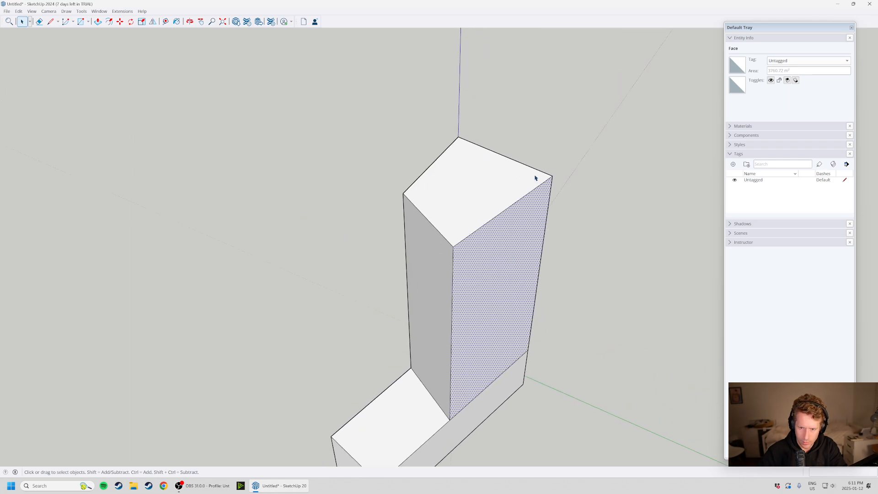
pyautogui.moveTo(487, 234); pyautogui.dragTo(535, 251, button='middle')
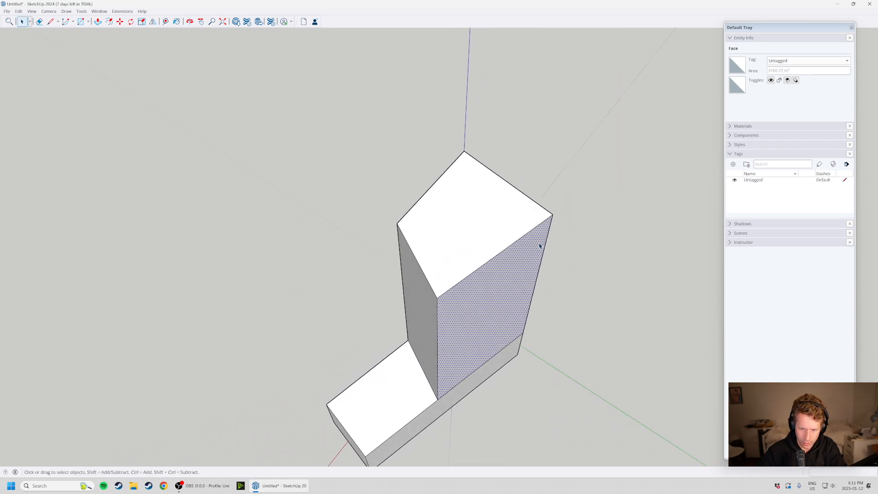
pyautogui.scroll(2, 548, 237)
pyautogui.scroll(3, 551, 243)
pyautogui.click(454, 268)
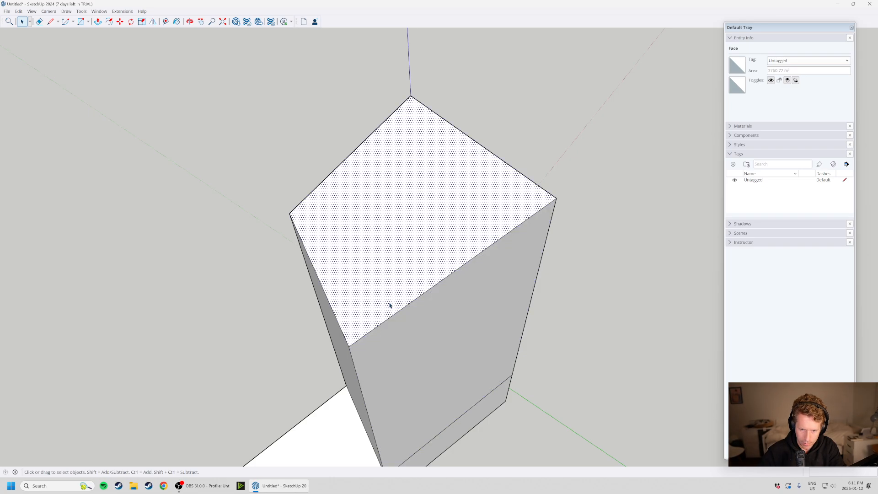
pyautogui.press('space')
pyautogui.click(410, 303)
pyautogui.press('m')
pyautogui.click(555, 196)
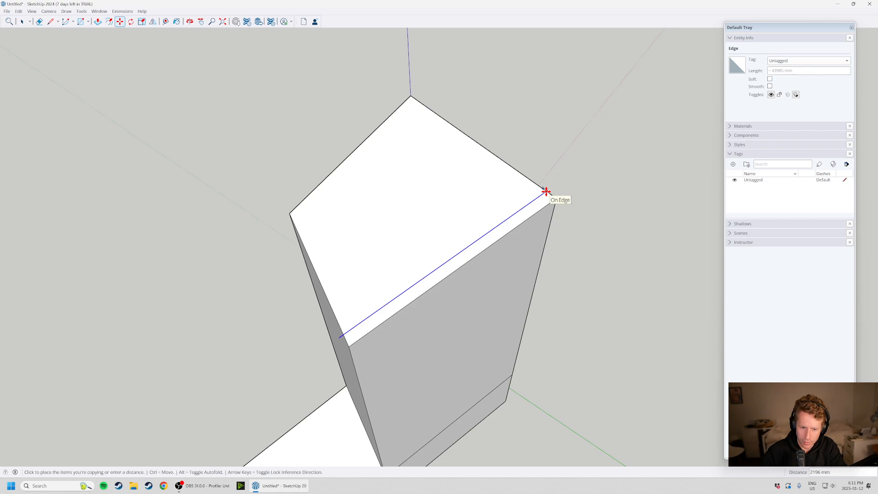
pyautogui.scroll(2, 350, 334)
# Erase the overhanging end of the copied edge beyond the tower's roof outline.
pyautogui.press('space')
pyautogui.click(377, 333)
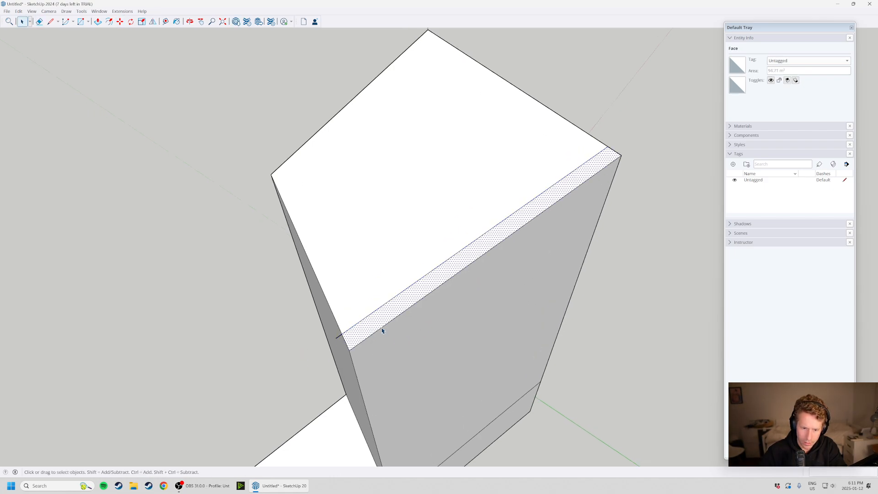
pyautogui.scroll(-2, 563, 278)
pyautogui.press('e')
pyautogui.scroll(4, 402, 285)
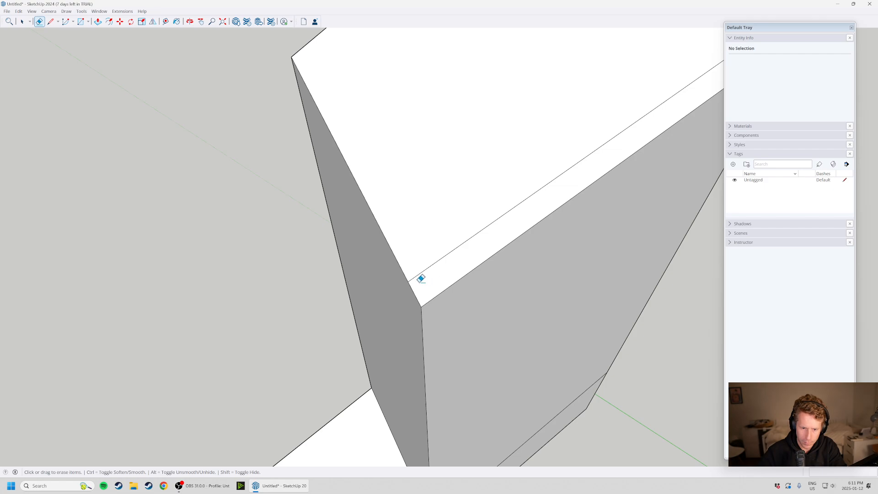
# Push the narrow roof strip down along the tower's side to the level of the low block's roof.
pyautogui.scroll(-2, 467, 243)
pyautogui.press('p')
pyautogui.click(501, 234)
pyautogui.scroll(-4, 502, 238)
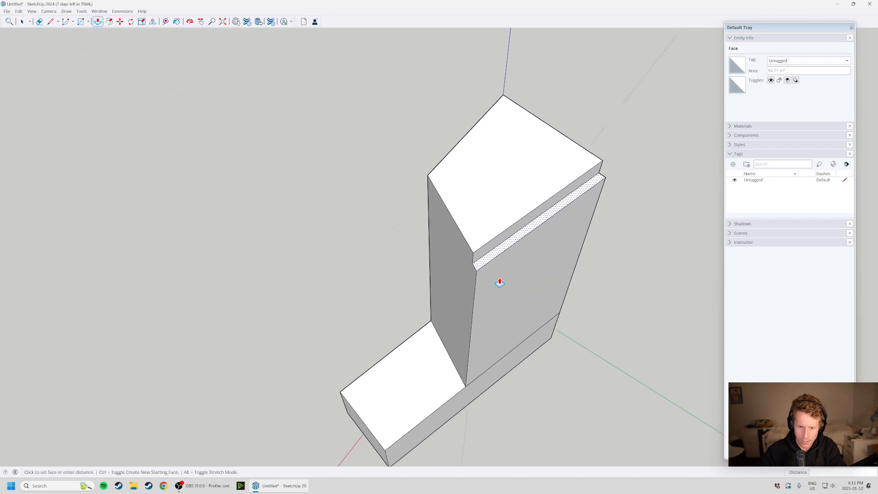
# Move the tower's side face farther inward to widen the ledge on the low block's roof.
pyautogui.scroll(3, 478, 363)
pyautogui.moveTo(465, 359); pyautogui.dragTo(487, 323, button='middle')
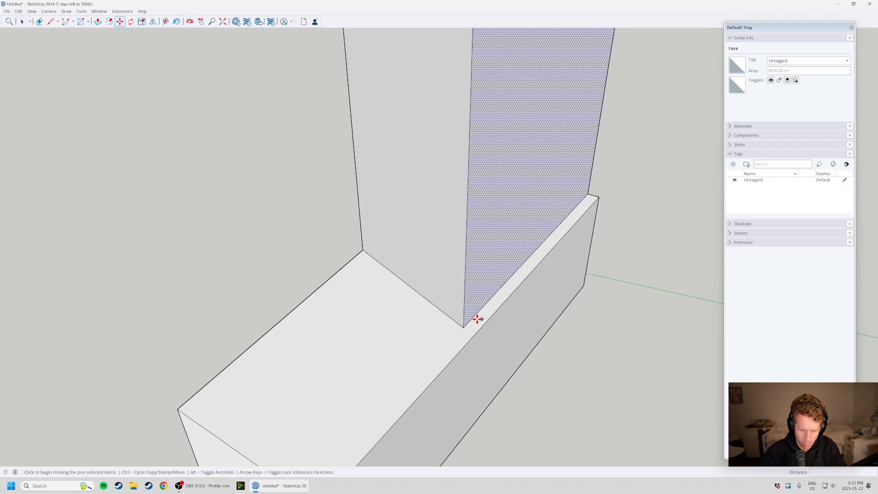
pyautogui.click(462, 325)
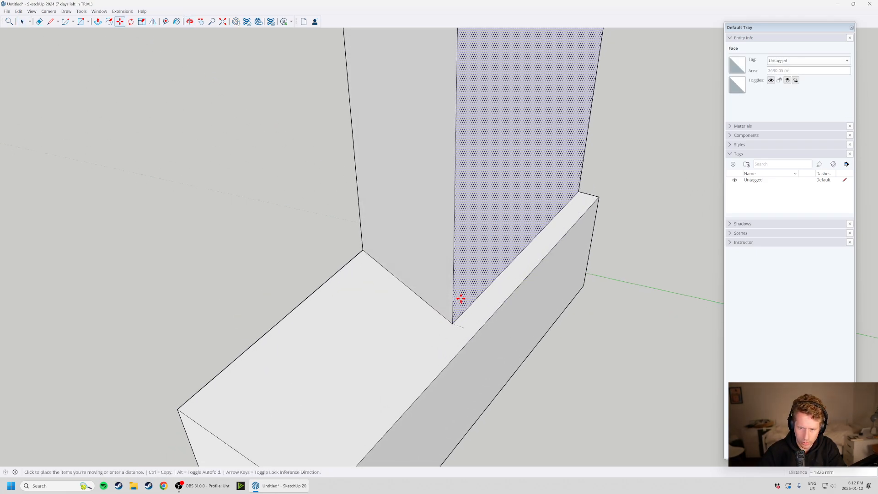
pyautogui.moveTo(459, 296); pyautogui.dragTo(395, 298, button='middle')
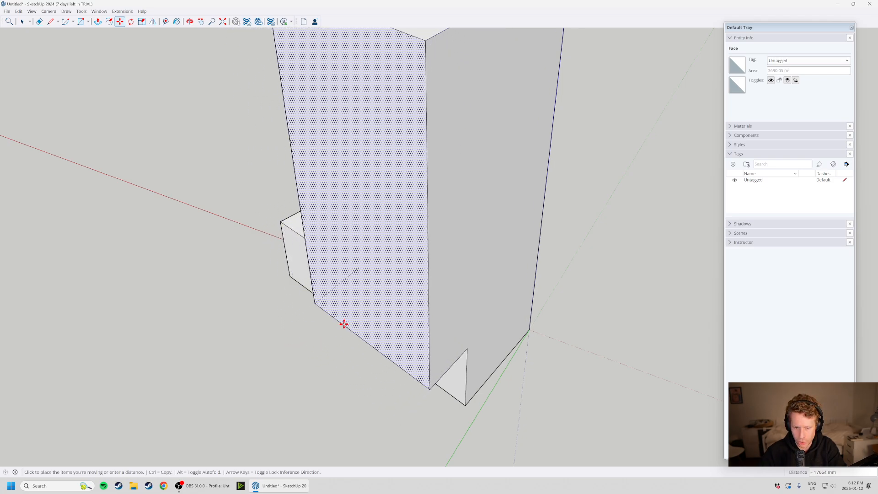
pyautogui.click(379, 279)
pyautogui.press('space')
pyautogui.scroll(-3, 392, 308)
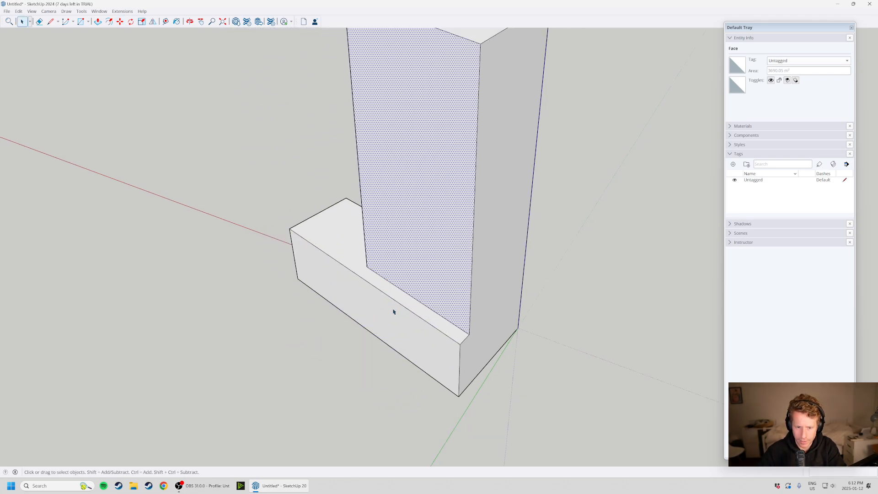
pyautogui.click(244, 356)
# Try to move the tower's vertical corner edge across the low block's roof.
pyautogui.moveTo(243, 356); pyautogui.dragTo(699, 309, button='middle')
pyautogui.moveTo(352, 371); pyautogui.dragTo(414, 278, button='middle')
pyautogui.scroll(3, 463, 305)
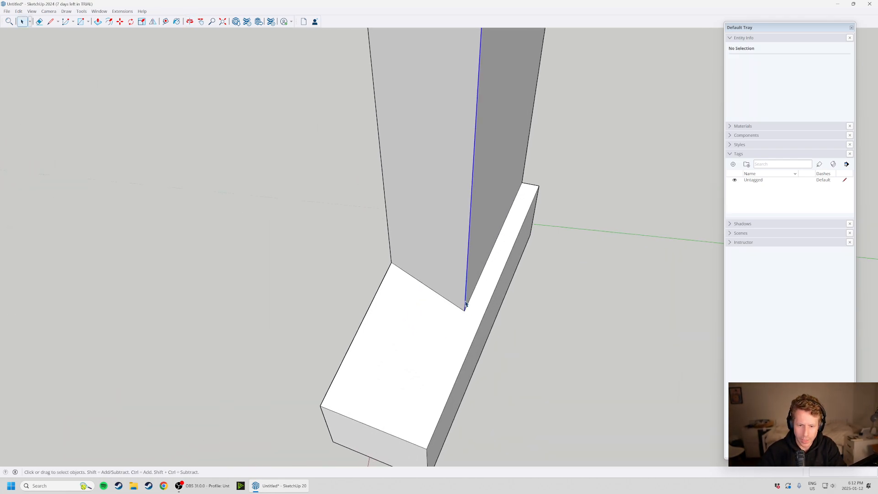
pyautogui.click(465, 304)
pyautogui.press('m')
pyautogui.click(470, 316)
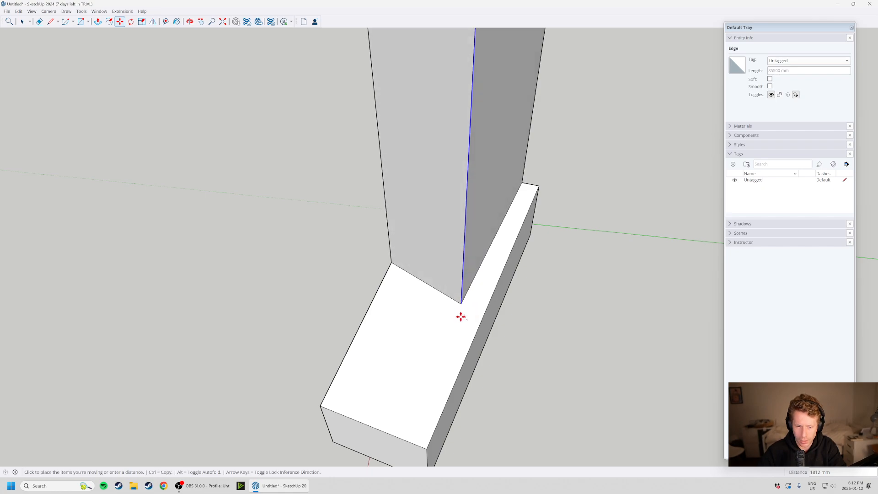
pyautogui.moveTo(482, 301); pyautogui.dragTo(276, 353, button='middle')
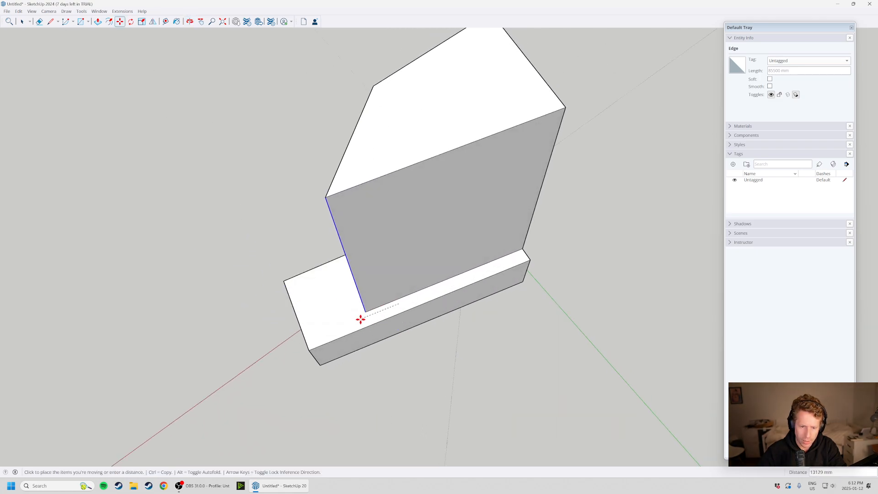
pyautogui.press('Escape')
pyautogui.scroll(-2, 364, 333)
pyautogui.moveTo(516, 363); pyautogui.dragTo(577, 315, button='middle')
# Draw a line across the tower's end face at ledge height, from the ledge corner to the opposite vertical edge.
pyautogui.press('space')
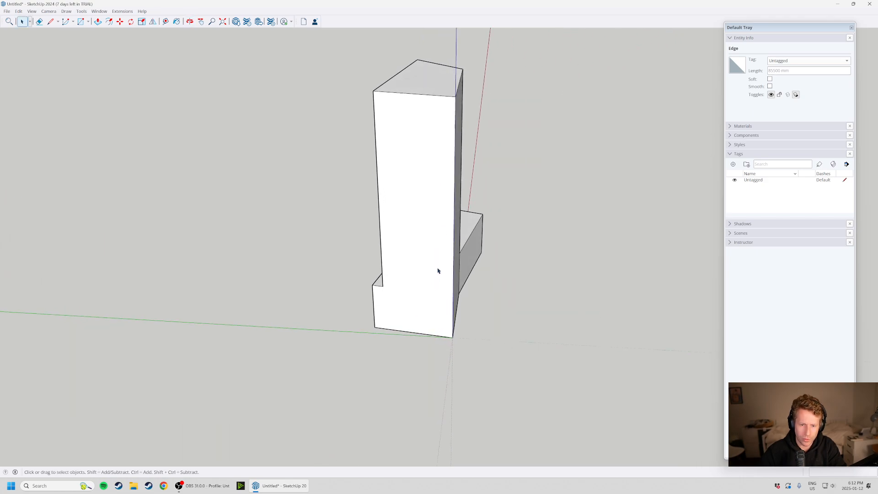
pyautogui.scroll(3, 437, 257)
pyautogui.moveTo(410, 281); pyautogui.dragTo(476, 344, button='middle')
pyautogui.click(476, 344)
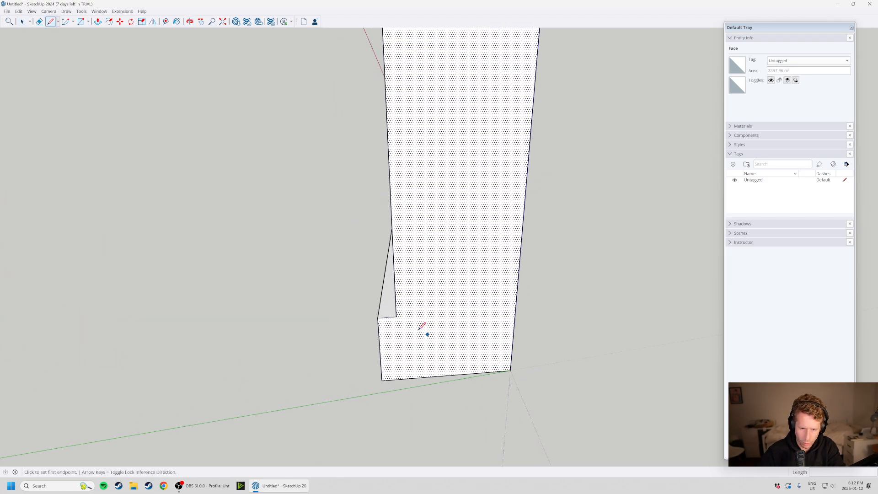
pyautogui.click(516, 308)
pyautogui.moveTo(488, 324)
pyautogui.mouseDown(button='middle')
pyautogui.moveTo(394, 375)
pyautogui.moveTo(367, 361)
pyautogui.mouseUp(button='middle')
# Push/Pull the lower part of the tower's end face outward by about 7044 mm.
pyautogui.press('p')
pyautogui.press('space')
pyautogui.click(402, 343)
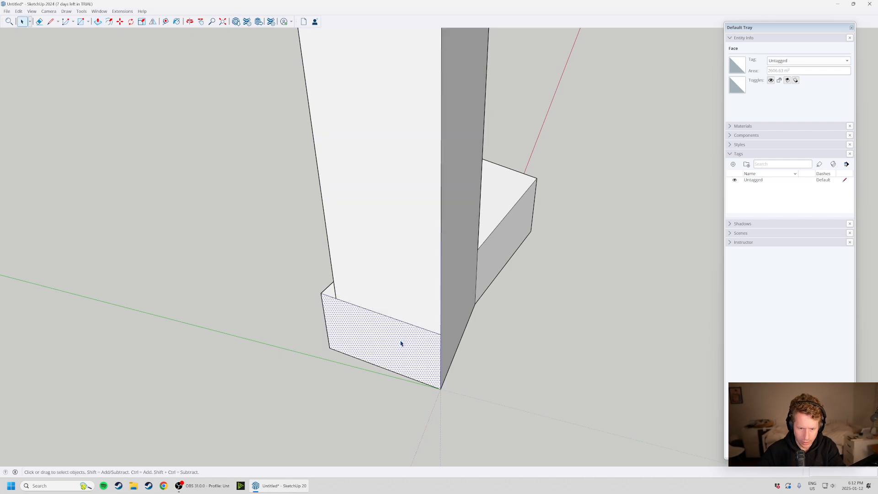
pyautogui.scroll(1, 405, 350)
pyautogui.click(414, 344)
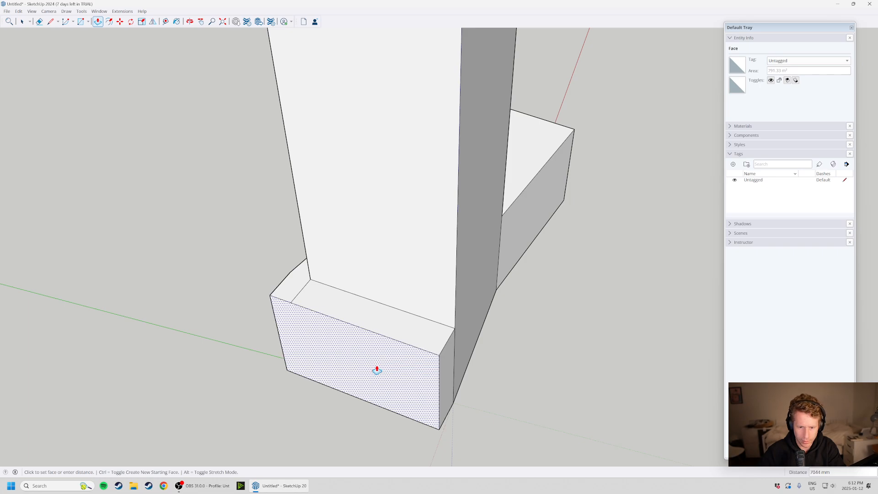
pyautogui.click(379, 365)
# Erase the leftover seam between the newly extruded low block and the adjoining ledge.
pyautogui.press('e')
pyautogui.click(301, 292)
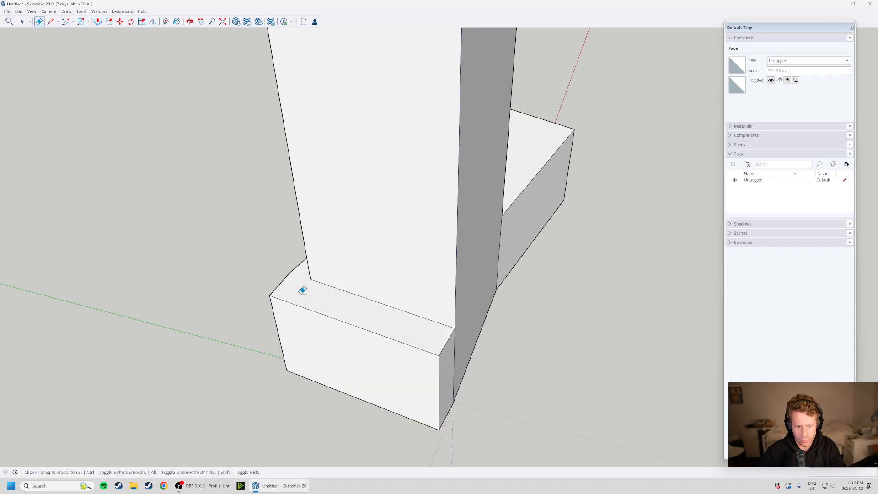
pyautogui.scroll(-1, 380, 330)
pyautogui.moveTo(396, 387)
pyautogui.mouseDown(button='middle')
pyautogui.moveTo(171, 268)
pyautogui.moveTo(249, 212)
pyautogui.mouseUp(button='middle')
pyautogui.moveTo(251, 217)
pyautogui.mouseDown()
pyautogui.moveTo(258, 227)
pyautogui.moveTo(254, 216)
pyautogui.mouseUp()
# Try to delete the vertical edge between the new low block's short side and the tower's side face.
pyautogui.press('space')
pyautogui.click(296, 259)
pyautogui.click(461, 297)
pyautogui.moveTo(295, 225)
pyautogui.mouseDown(button='middle')
pyautogui.moveTo(390, 191)
pyautogui.moveTo(313, 280)
pyautogui.mouseUp(button='middle')
pyautogui.click(310, 284)
pyautogui.scroll(3, 307, 287)
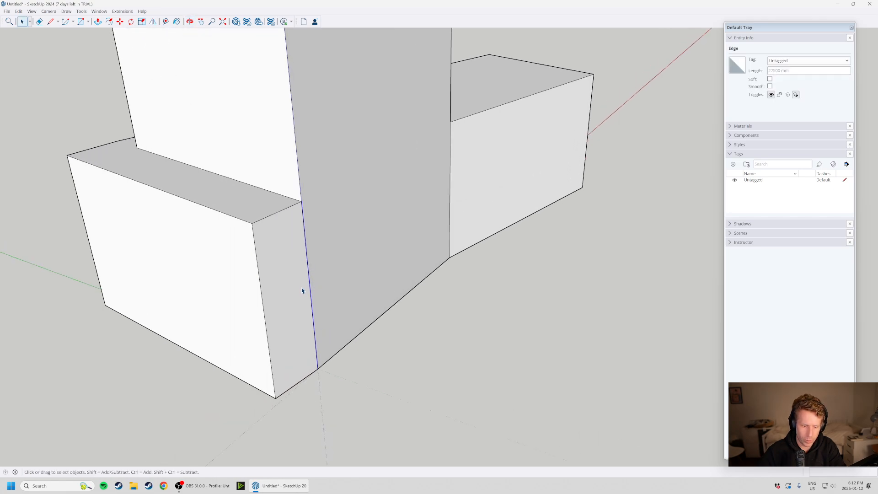
pyautogui.press('Delete')
pyautogui.press('Delete')
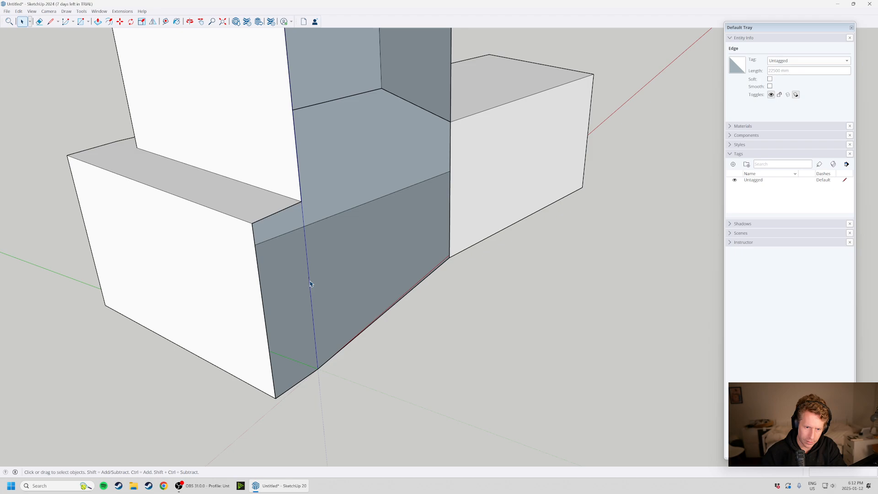
pyautogui.scroll(-4, 392, 305)
pyautogui.moveTo(427, 377); pyautogui.dragTo(434, 226, button='middle')
pyautogui.scroll(-3, 473, 293)
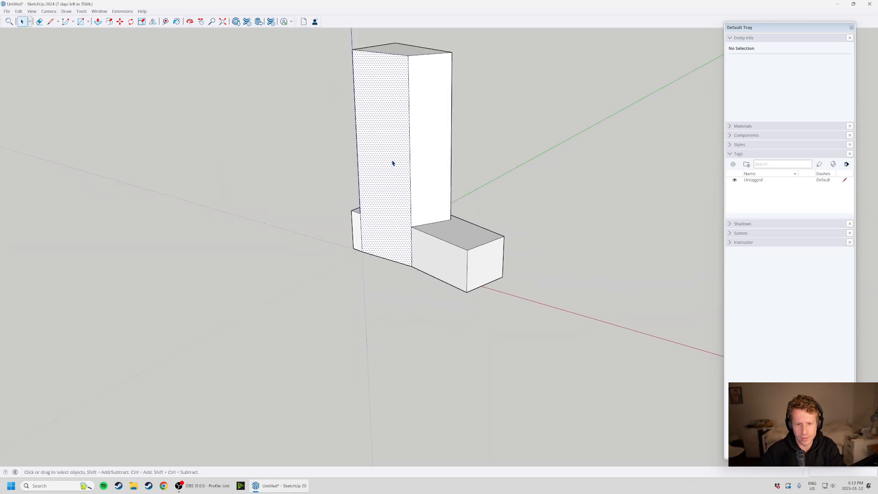
# Delete the tower's tall side face and rebuild it by redrawing its top edge from corner to corner.
pyautogui.click(392, 163)
pyautogui.press('l')
pyautogui.scroll(4, 384, 55)
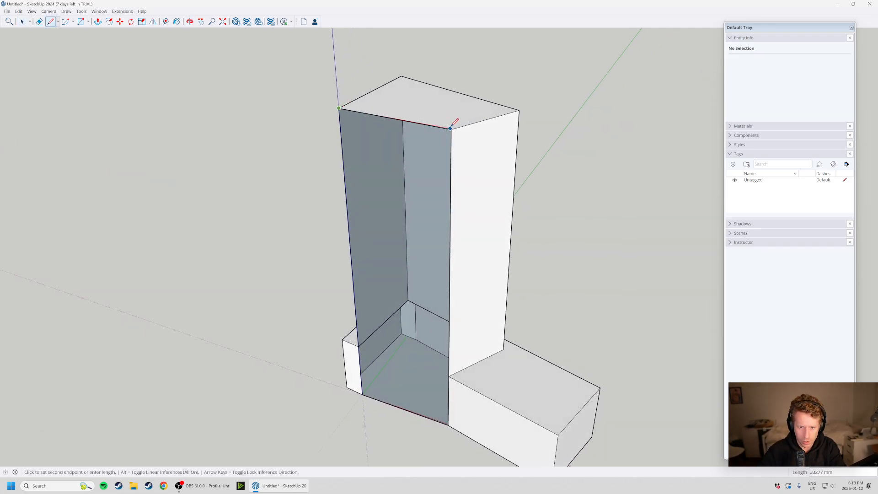
pyautogui.click(451, 128)
pyautogui.press('space')
pyautogui.scroll(-2, 519, 132)
pyautogui.moveTo(500, 295)
pyautogui.mouseDown(button='middle')
pyautogui.moveTo(129, 229)
pyautogui.moveTo(508, 345)
pyautogui.moveTo(334, 361)
pyautogui.moveTo(369, 276)
pyautogui.moveTo(309, 272)
pyautogui.moveTo(547, 274)
pyautogui.moveTo(461, 275)
pyautogui.mouseUp(button='middle')
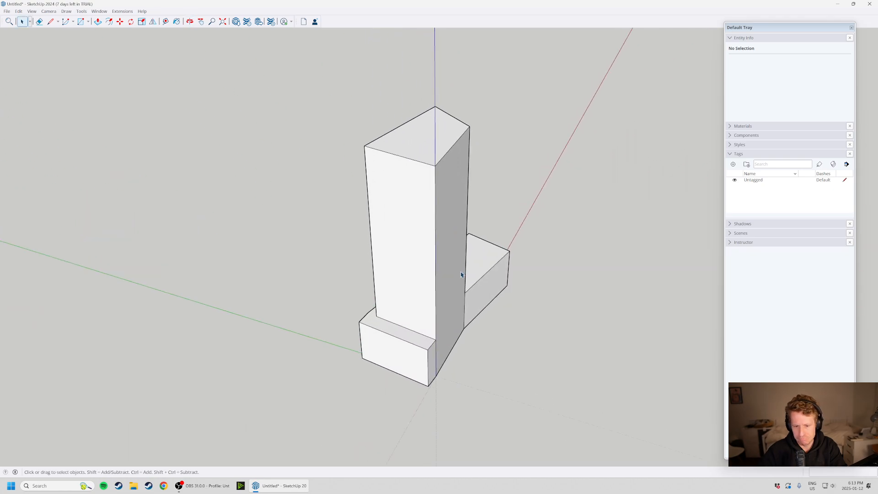
# Examine from several sides how the tower meets the low blocks at both ends.
pyautogui.moveTo(508, 303); pyautogui.dragTo(492, 343, button='middle')
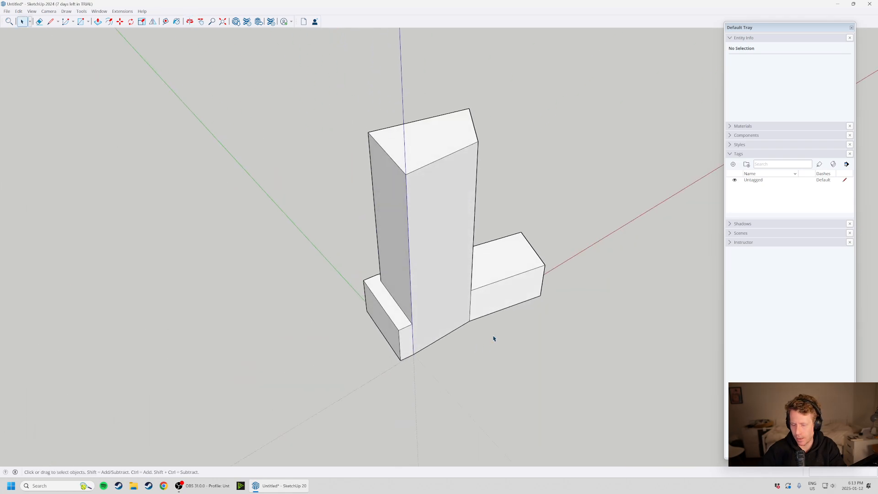
pyautogui.moveTo(457, 262); pyautogui.dragTo(140, 148, button='middle')
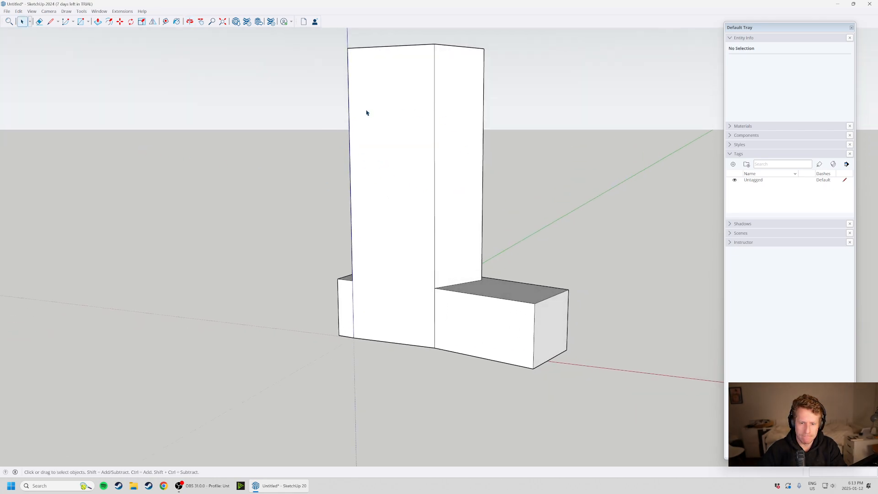
pyautogui.scroll(3, 415, 198)
pyautogui.moveTo(415, 198); pyautogui.dragTo(585, 304, button='middle')
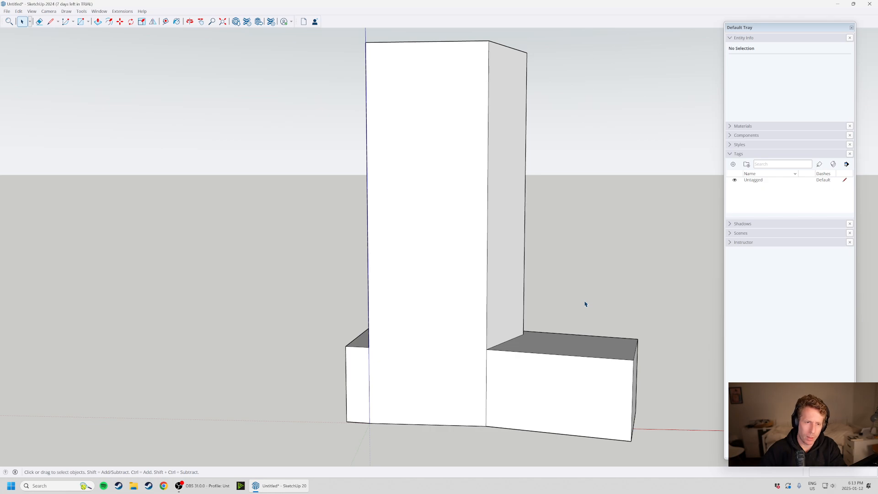
pyautogui.scroll(-1, 585, 304)
pyautogui.scroll(2, 510, 217)
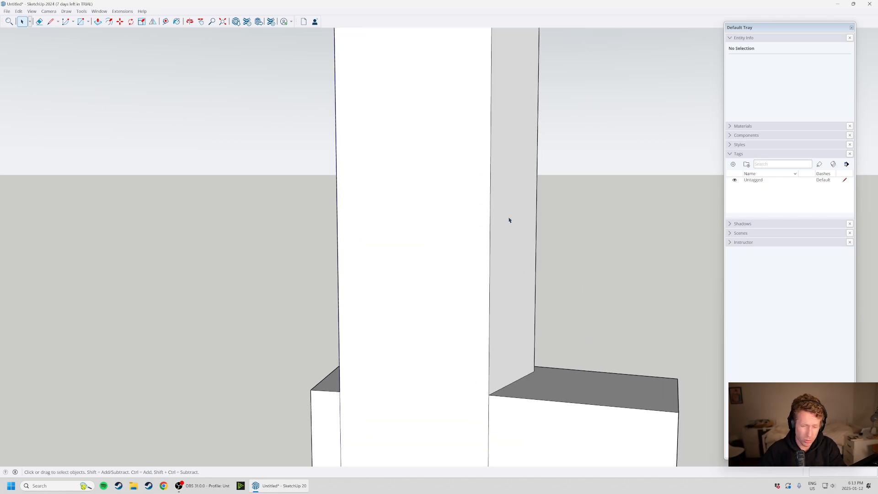
pyautogui.scroll(-3, 457, 353)
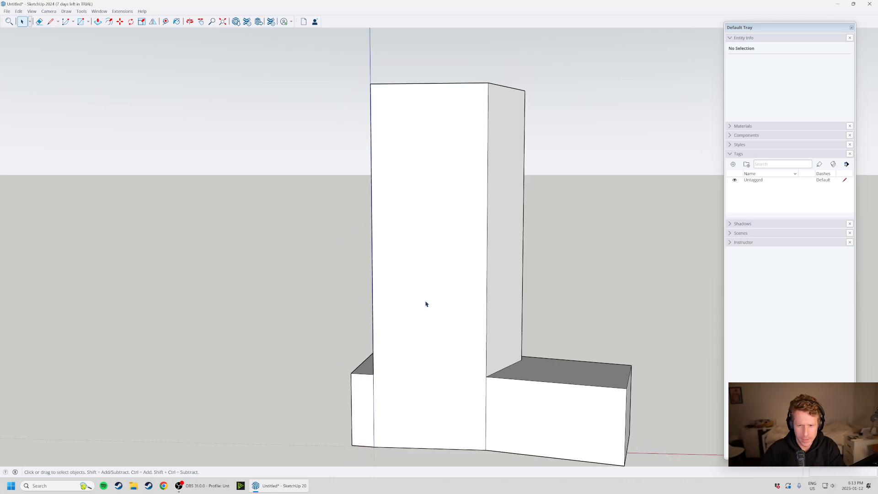
pyautogui.moveTo(429, 303); pyautogui.dragTo(436, 270, button='middle')
pyautogui.scroll(3, 437, 268)
pyautogui.moveTo(433, 319); pyautogui.dragTo(451, 162, button='middle')
# Draw a line about 33758 mm long across the tower's face, joining the roof corners of the two low blocks.
pyautogui.scroll(-1, 418, 250)
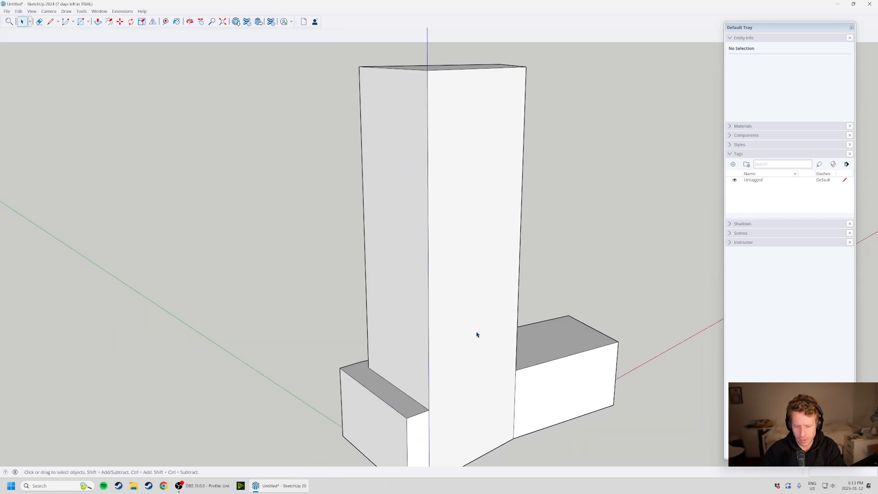
pyautogui.moveTo(535, 330); pyautogui.dragTo(486, 386, button='middle')
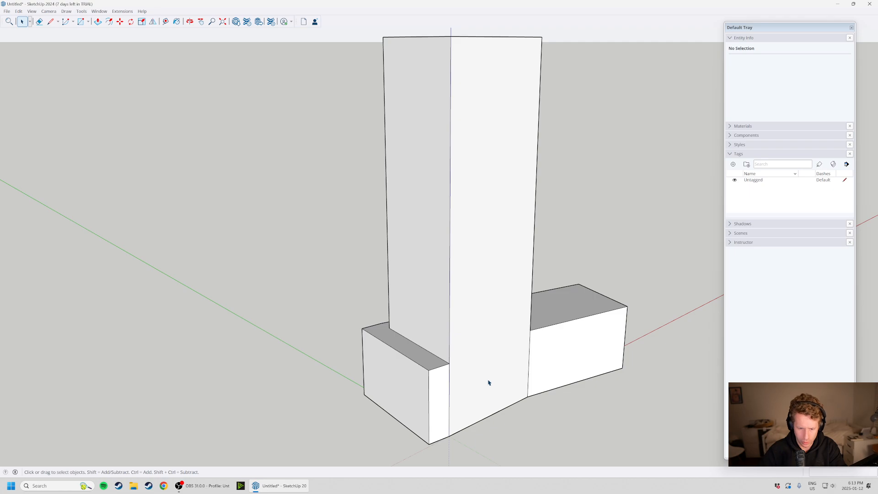
pyautogui.scroll(1, 475, 367)
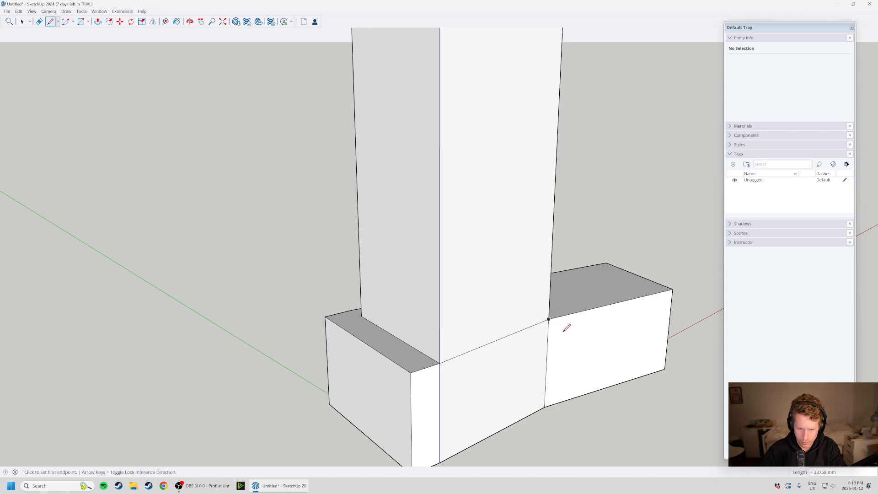
pyautogui.scroll(-3, 566, 328)
pyautogui.moveTo(539, 384); pyautogui.dragTo(453, 364, button='middle')
pyautogui.scroll(3, 453, 364)
pyautogui.moveTo(354, 405); pyautogui.dragTo(480, 391, button='middle')
pyautogui.scroll(3, 440, 376)
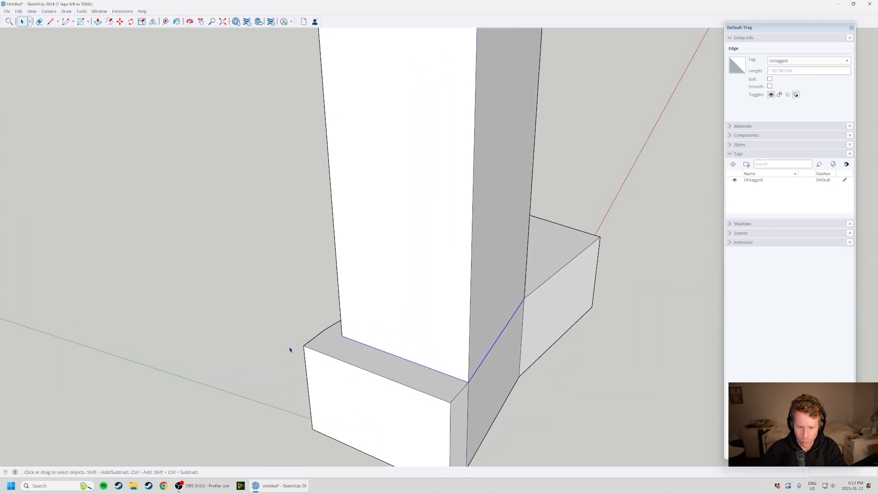
pyautogui.moveTo(290, 350); pyautogui.dragTo(617, 351, button='middle')
pyautogui.moveTo(500, 327); pyautogui.dragTo(435, 272, button='middle')
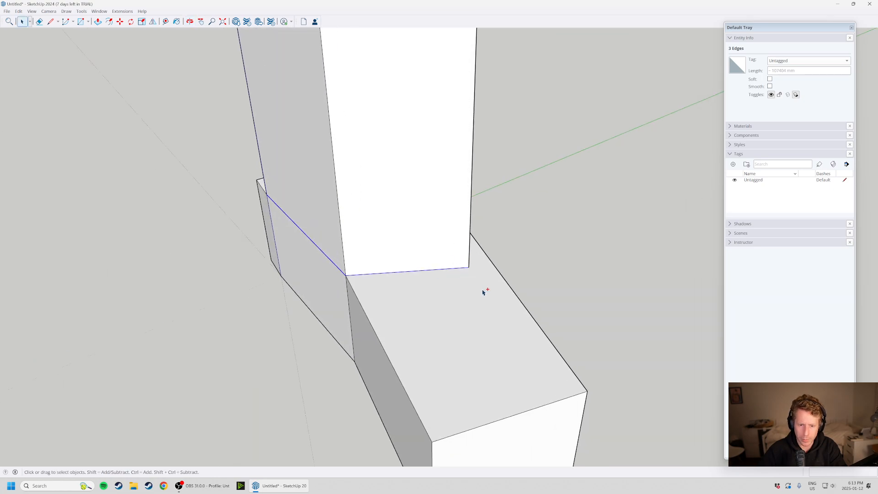
pyautogui.scroll(-3, 482, 291)
pyautogui.moveTo(484, 296); pyautogui.dragTo(514, 332, button='middle')
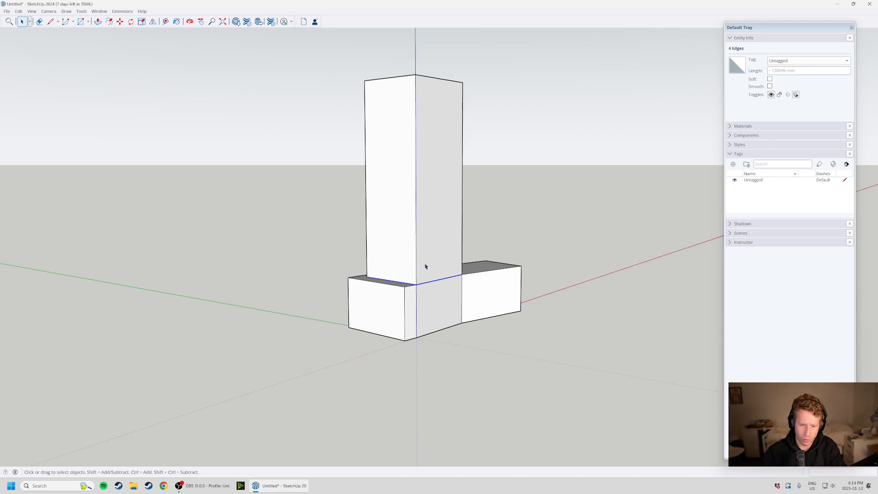
pyautogui.scroll(3, 424, 267)
pyautogui.click(536, 366)
# Copy the four edges around the tower at the low blocks' roof level 3000 mm straight up.
pyautogui.scroll(3, 429, 305)
pyautogui.moveTo(429, 305); pyautogui.dragTo(505, 351, button='middle')
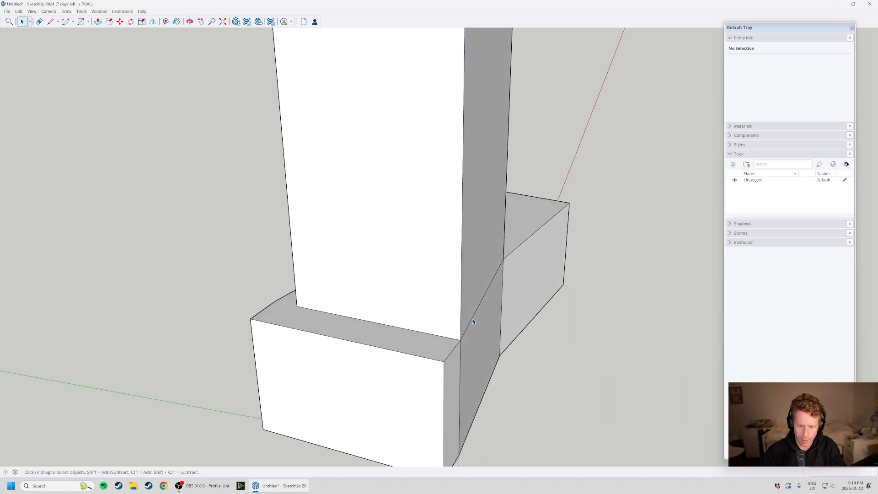
pyautogui.click(429, 336)
pyautogui.moveTo(337, 335); pyautogui.dragTo(344, 276, button='middle')
pyautogui.moveTo(403, 278); pyautogui.dragTo(451, 275, button='middle')
pyautogui.keyDown('ctrl'); pyautogui.click(456, 272); pyautogui.keyUp('ctrl')
pyautogui.moveTo(493, 305); pyautogui.dragTo(119, 265, button='middle')
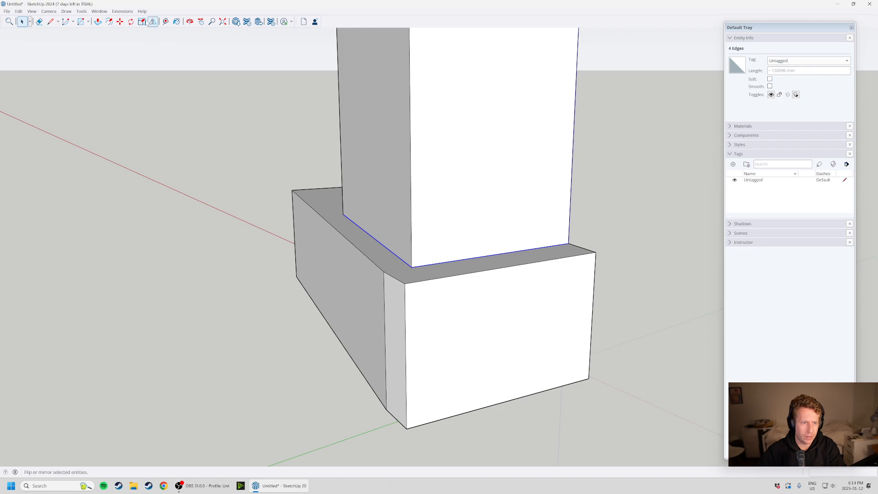
pyautogui.click(120, 22)
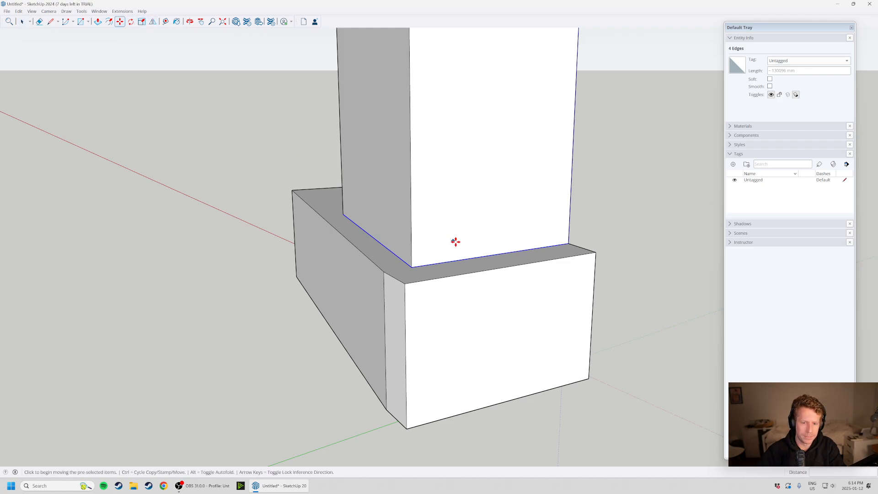
pyautogui.scroll(2, 451, 239)
pyautogui.press('ctrl')
pyautogui.click(400, 272)
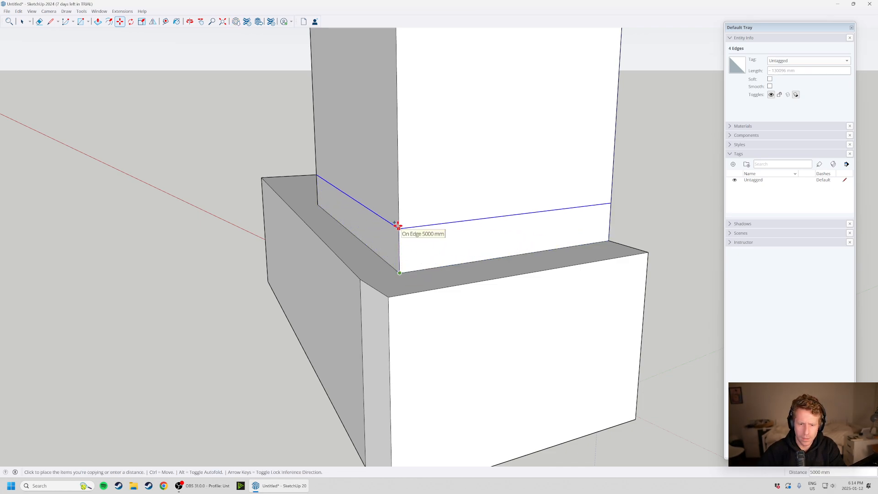
pyautogui.write('3000')
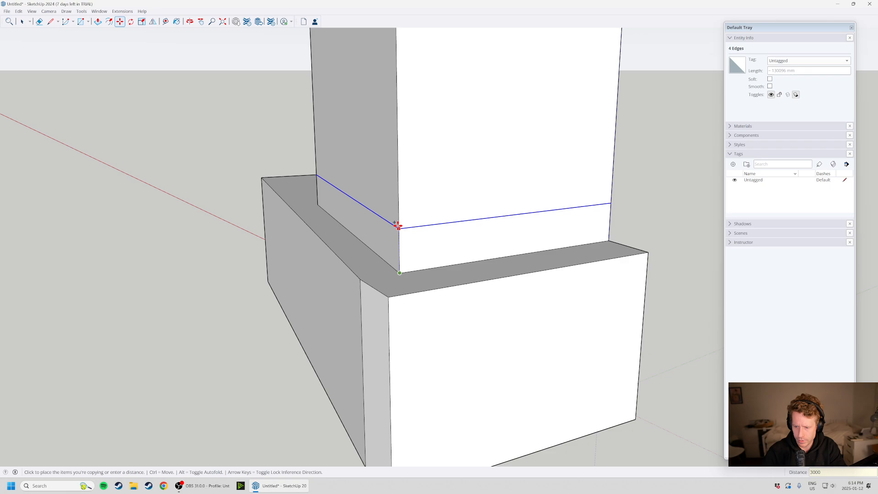
pyautogui.press('Return')
# Copy the ring of edges around the tower upward two more times at 3000 mm spacing.
pyautogui.moveTo(398, 228); pyautogui.dragTo(173, 284, button='middle')
pyautogui.press('m')
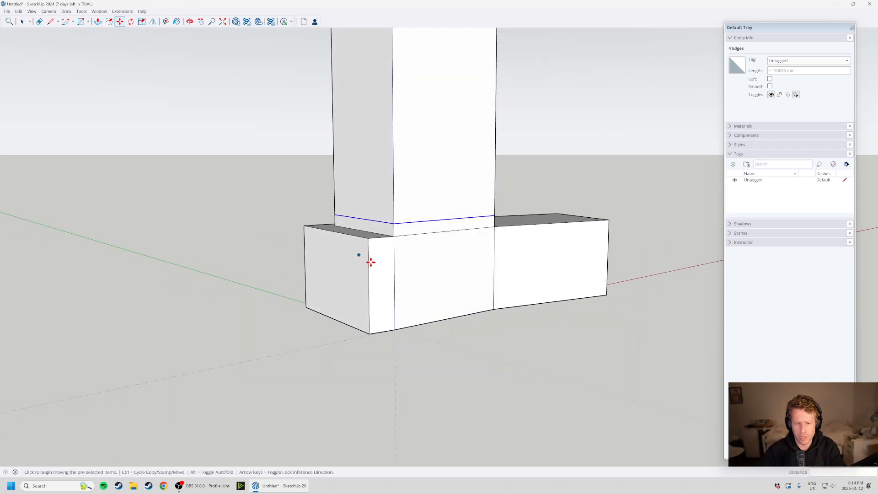
pyautogui.scroll(1, 440, 148)
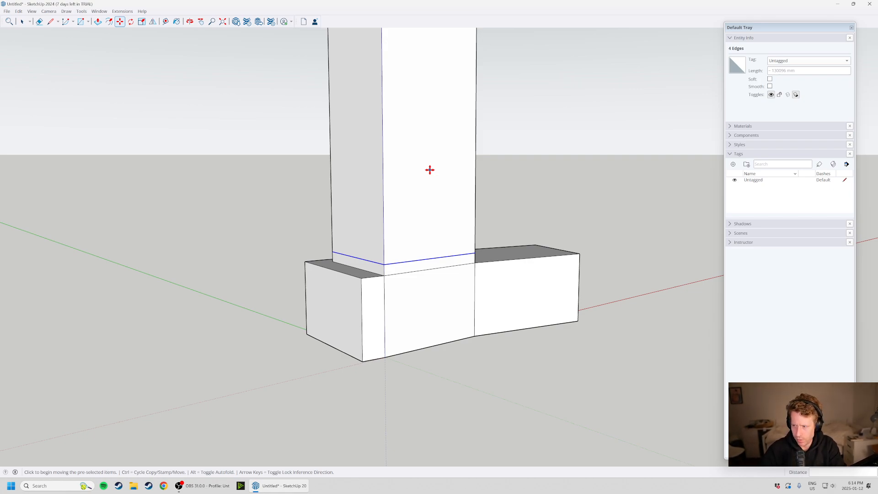
pyautogui.scroll(1, 353, 194)
pyautogui.scroll(2, 307, 296)
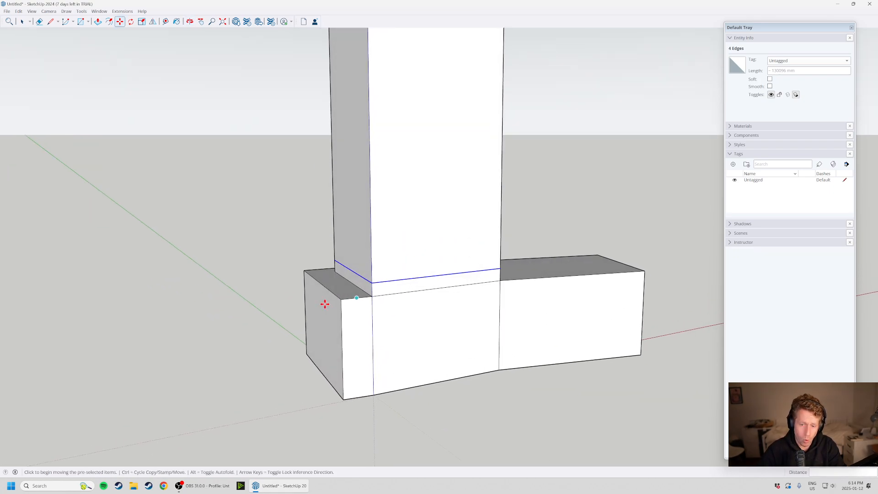
pyautogui.moveTo(416, 347); pyautogui.dragTo(449, 273, button='middle')
pyautogui.scroll(1, 435, 288)
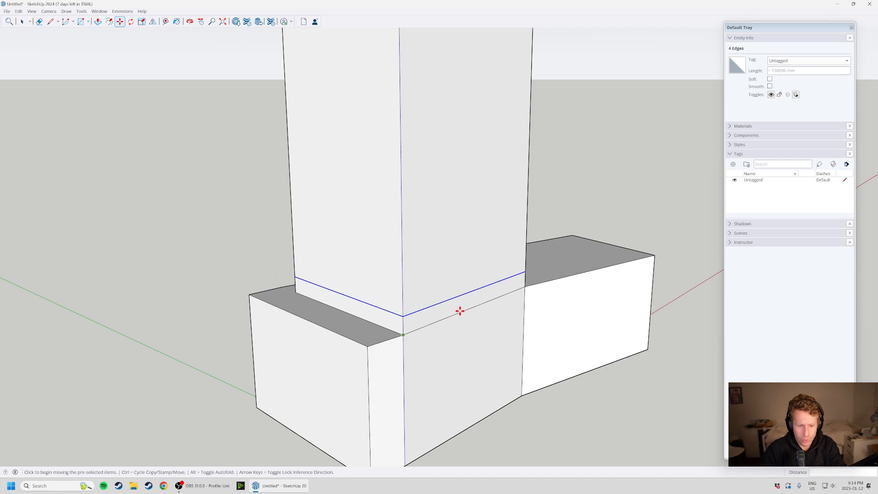
pyautogui.press('ctrl')
pyautogui.click(404, 315)
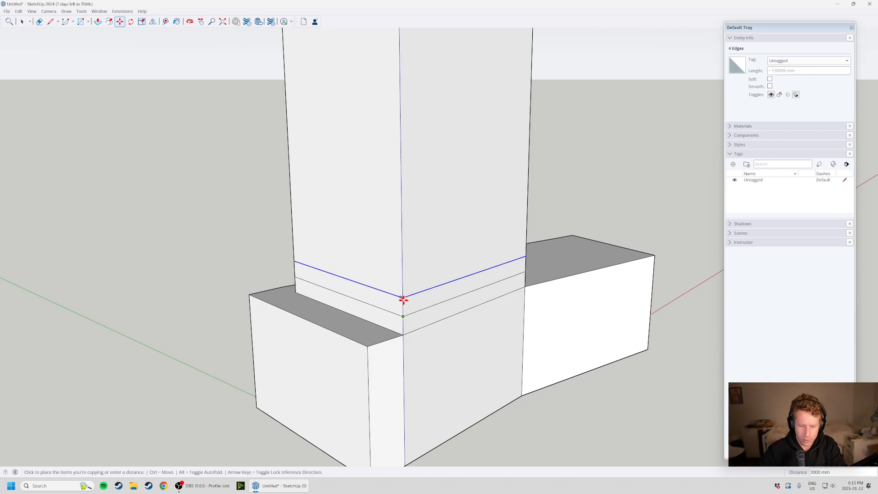
pyautogui.click(403, 299)
pyautogui.click(403, 297)
pyautogui.press('ctrl')
pyautogui.press('Escape')
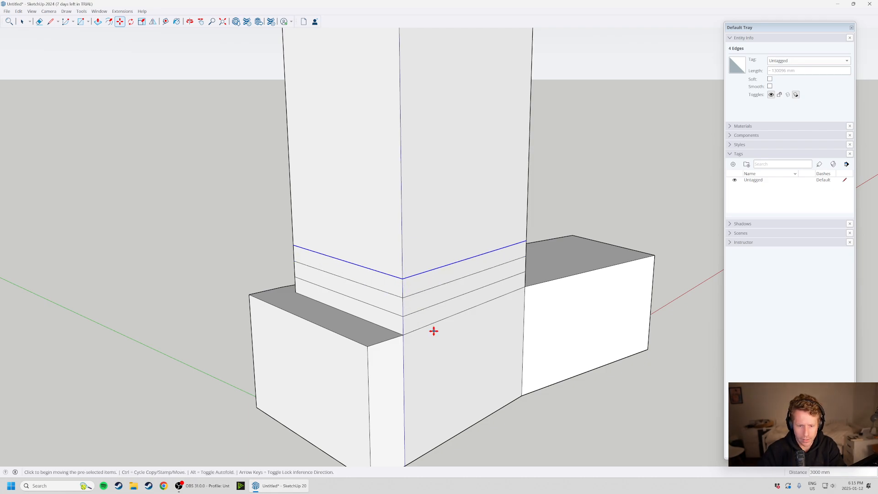
# Examine the horizontal bands around the tower's lower part by selecting individual band faces.
pyautogui.scroll(-2, 432, 315)
pyautogui.moveTo(432, 312); pyautogui.dragTo(512, 381, button='middle')
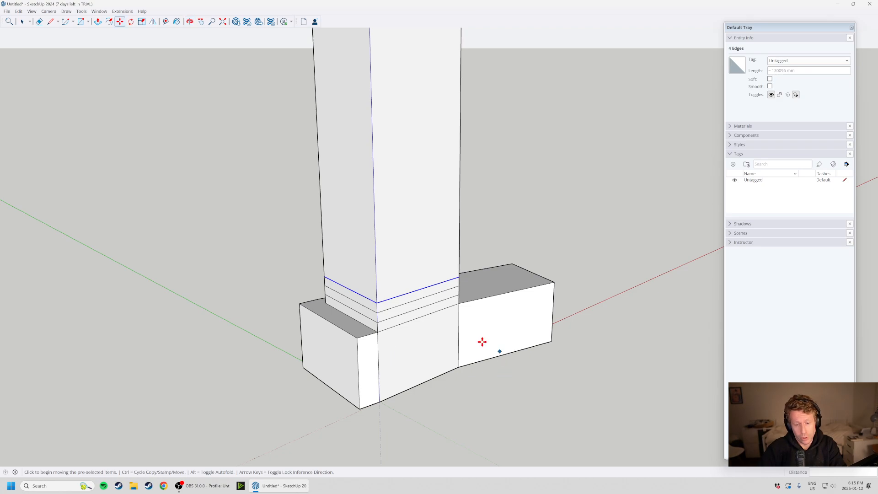
pyautogui.press('space')
pyautogui.scroll(1, 375, 305)
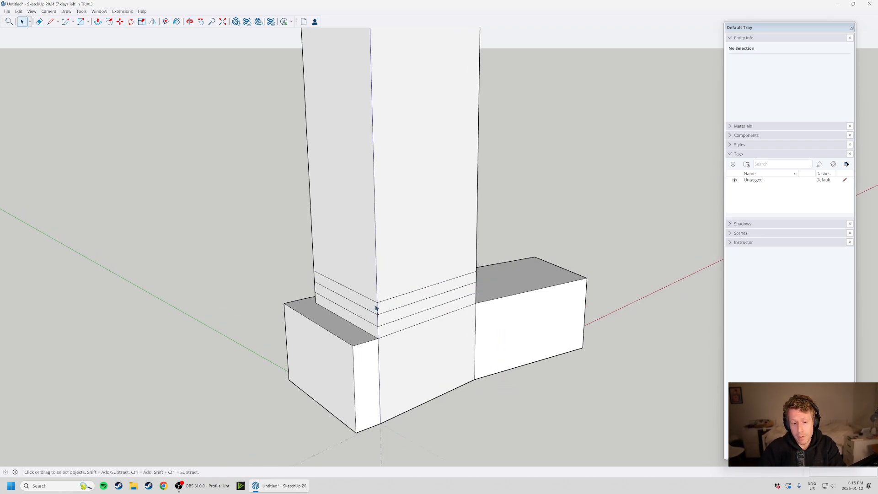
pyautogui.scroll(2, 372, 306)
pyautogui.moveTo(549, 358); pyautogui.dragTo(601, 245, button='middle')
pyautogui.scroll(2, 438, 229)
pyautogui.click(462, 267)
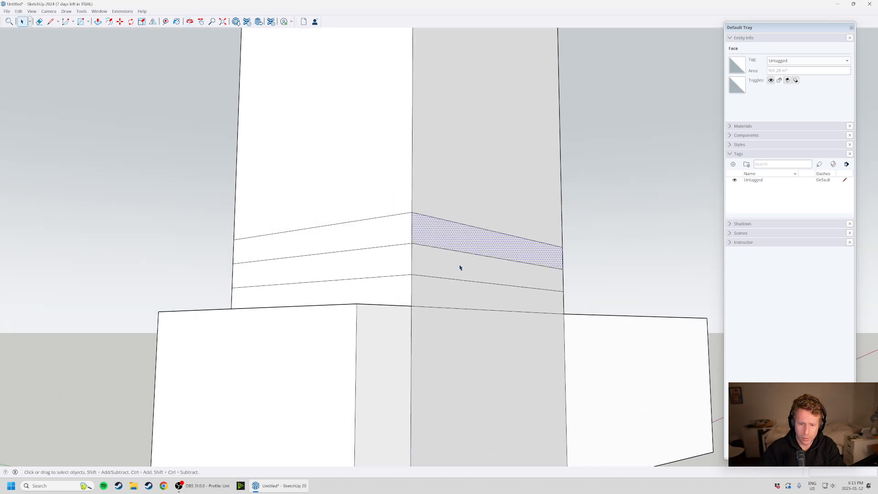
pyautogui.click(396, 259)
pyautogui.moveTo(396, 259); pyautogui.dragTo(459, 300, button='middle')
pyautogui.click(460, 313)
pyautogui.click(459, 293)
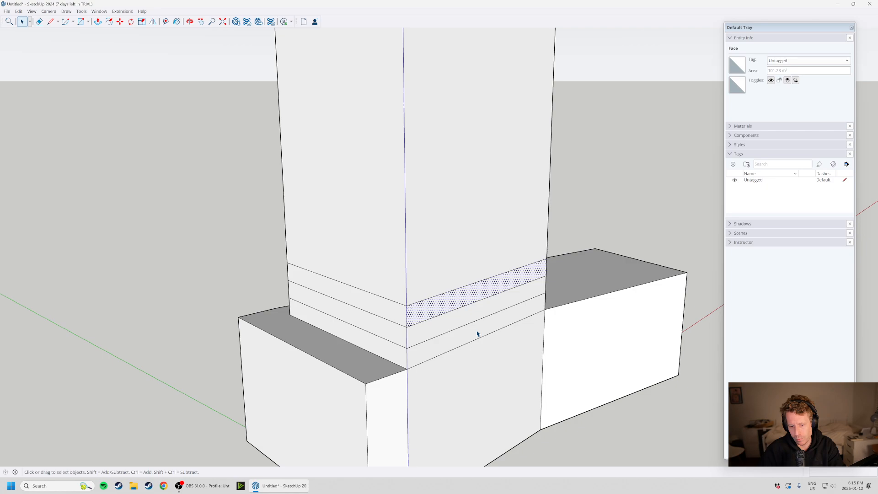
pyautogui.moveTo(477, 333); pyautogui.dragTo(606, 283, button='middle')
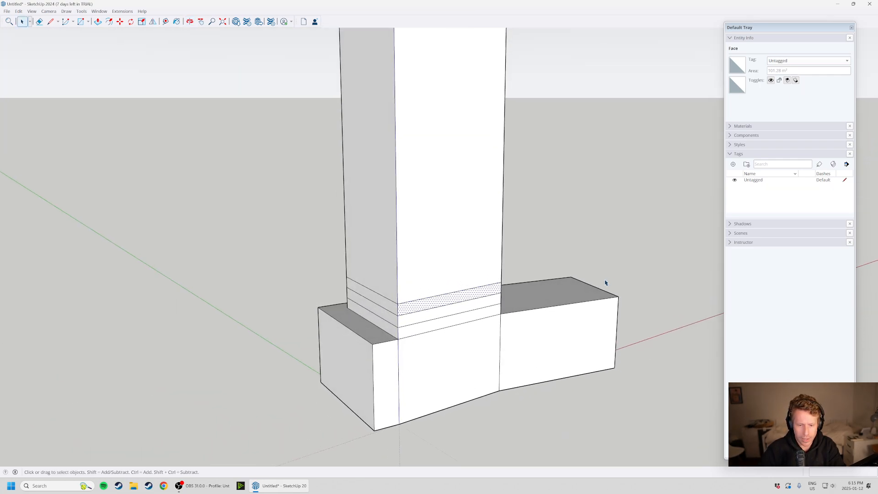
# Erase all the horizontal band lines around the tower, including the line joining the two low blocks' roof corners.
pyautogui.scroll(2, 435, 308)
pyautogui.press('e')
pyautogui.moveTo(476, 268); pyautogui.dragTo(476, 307)
pyautogui.moveTo(333, 303); pyautogui.dragTo(342, 262)
pyautogui.moveTo(470, 312); pyautogui.dragTo(470, 335)
pyautogui.moveTo(528, 295); pyautogui.dragTo(357, 324, button='middle')
pyautogui.moveTo(480, 317); pyautogui.dragTo(467, 265)
pyautogui.moveTo(462, 279)
pyautogui.mouseDown(button='middle')
pyautogui.moveTo(81, 319)
pyautogui.moveTo(388, 261)
pyautogui.mouseUp(button='middle')
pyautogui.moveTo(388, 260); pyautogui.dragTo(393, 229)
pyautogui.moveTo(548, 215)
pyautogui.mouseDown(button='middle')
pyautogui.moveTo(314, 225)
pyautogui.moveTo(210, 253)
pyautogui.moveTo(443, 274)
pyautogui.moveTo(466, 144)
pyautogui.moveTo(494, 238)
pyautogui.mouseUp(button='middle')
pyautogui.press('space')
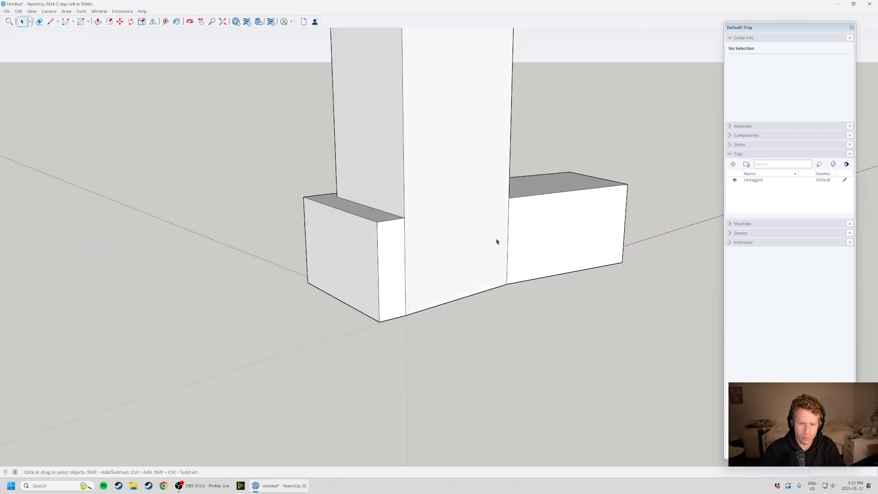
# Examine the tower's tall side face down to the ground and the commands available for it.
pyautogui.moveTo(446, 277); pyautogui.dragTo(430, 176, button='middle')
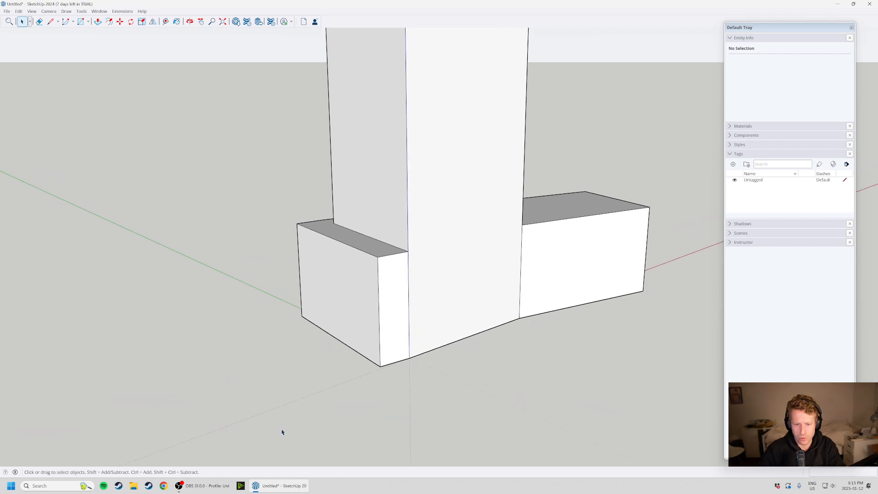
pyautogui.scroll(-1, 287, 431)
pyautogui.scroll(-2, 404, 349)
pyautogui.scroll(1, 478, 184)
pyautogui.moveTo(359, 381); pyautogui.dragTo(363, 359, button='middle')
pyautogui.scroll(2, 364, 358)
pyautogui.scroll(-1, 444, 384)
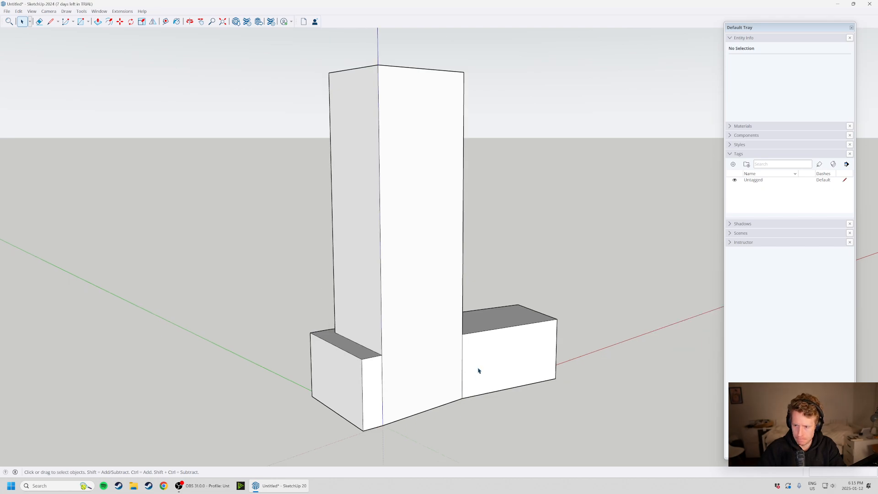
pyautogui.click(447, 348)
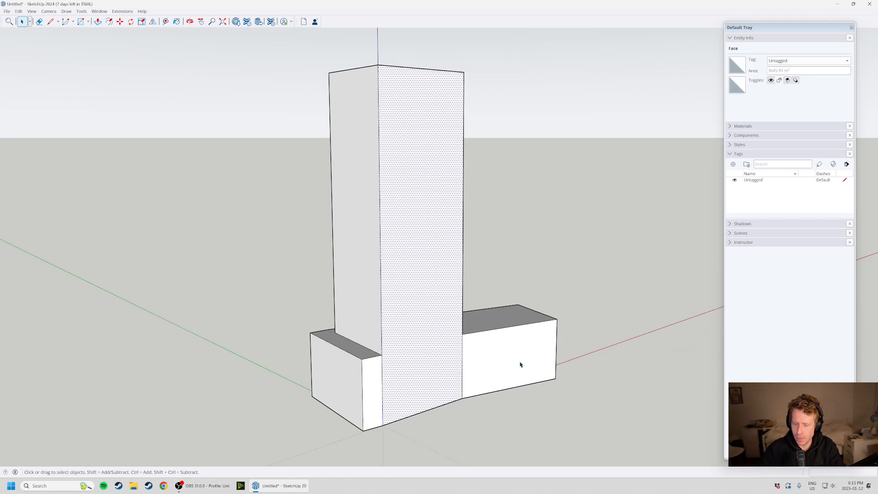
pyautogui.rightClick(399, 218)
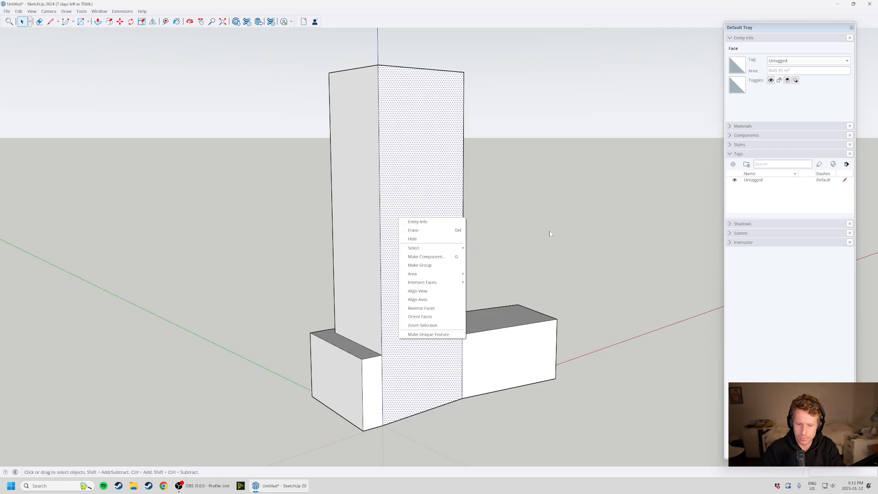
pyautogui.click(550, 243)
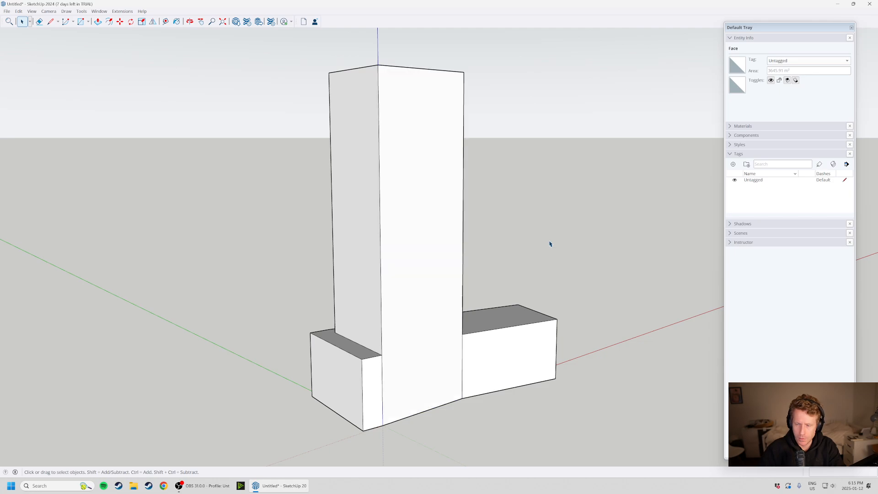
# Examine how the massing is divided by selecting the faces of the tower and both low blocks one by one.
pyautogui.scroll(-4, 339, 304)
pyautogui.moveTo(348, 307); pyautogui.dragTo(428, 340, button='middle')
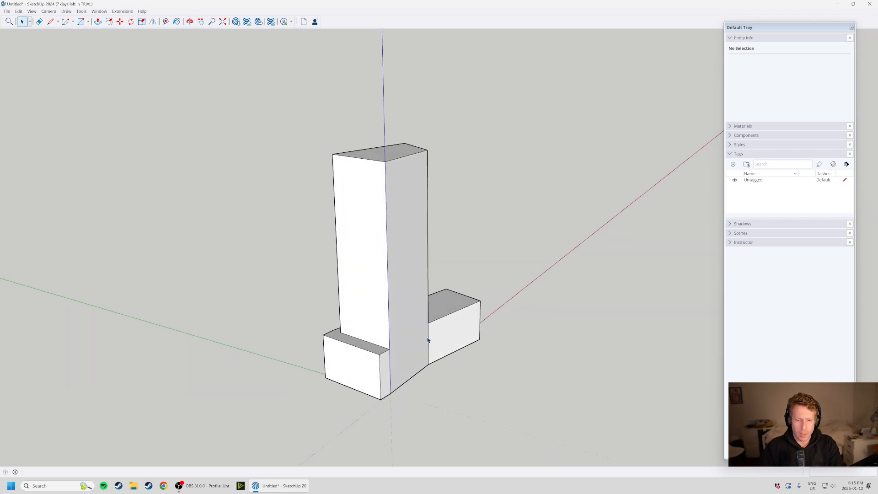
pyautogui.scroll(-1, 425, 340)
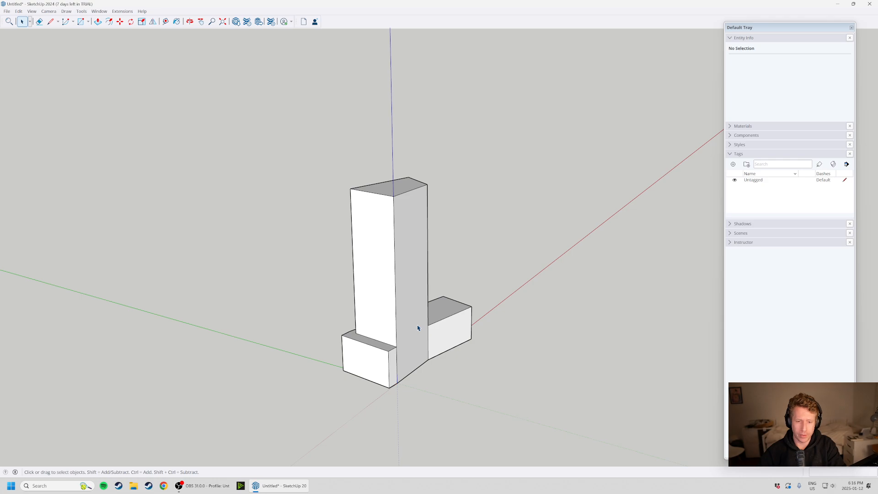
pyautogui.click(414, 333)
pyautogui.moveTo(414, 333); pyautogui.dragTo(435, 363, button='middle')
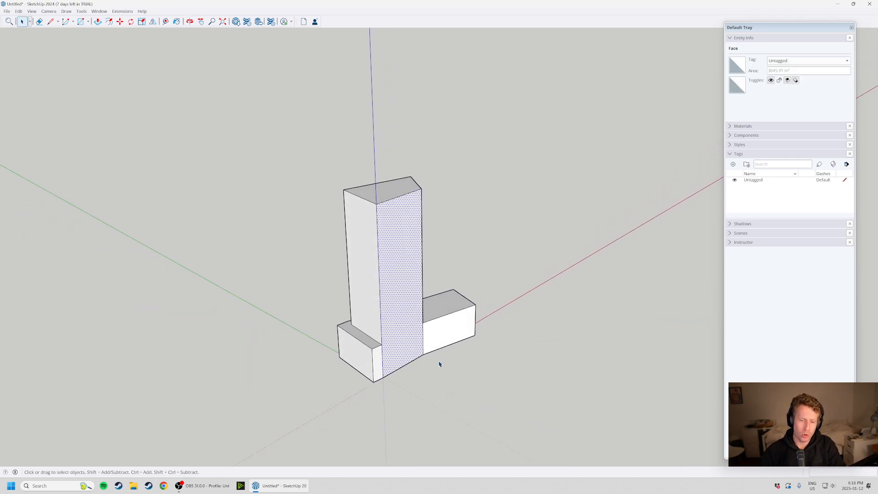
pyautogui.click(461, 383)
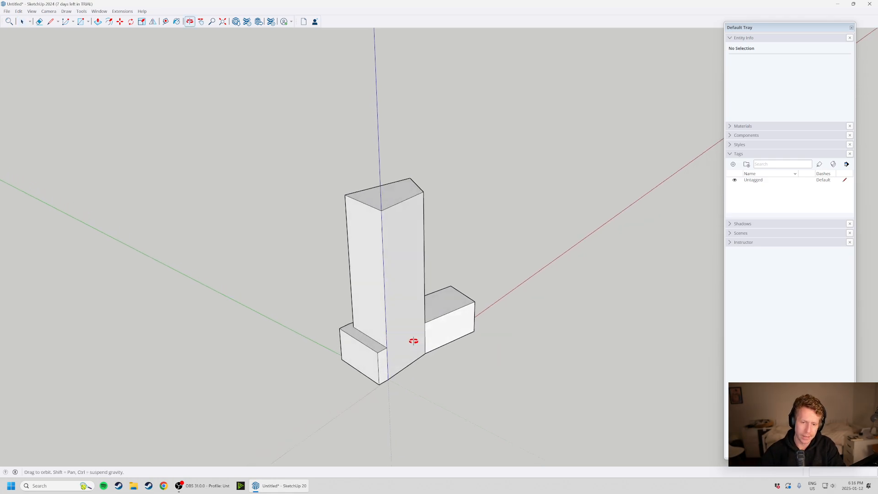
pyautogui.scroll(3, 414, 292)
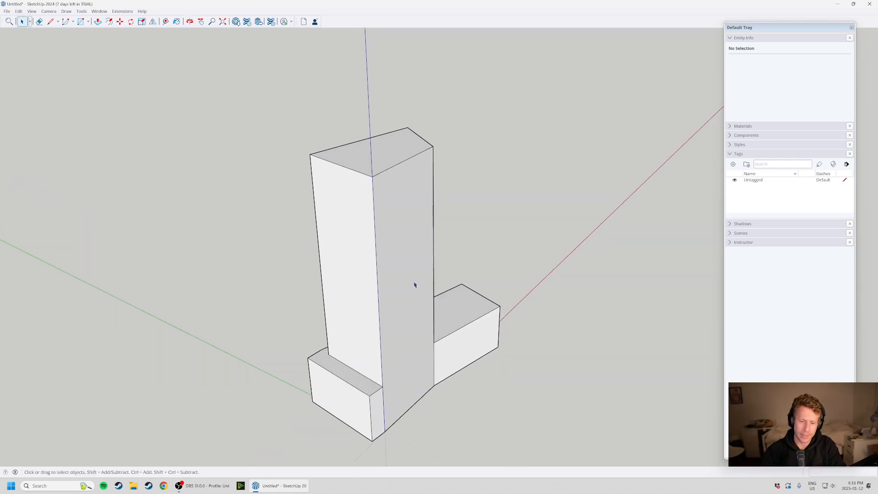
pyautogui.click(470, 345)
pyautogui.click(466, 304)
pyautogui.click(337, 350)
pyautogui.click(405, 363)
pyautogui.click(352, 395)
pyautogui.click(416, 348)
pyautogui.moveTo(423, 318); pyautogui.dragTo(537, 363, button='middle')
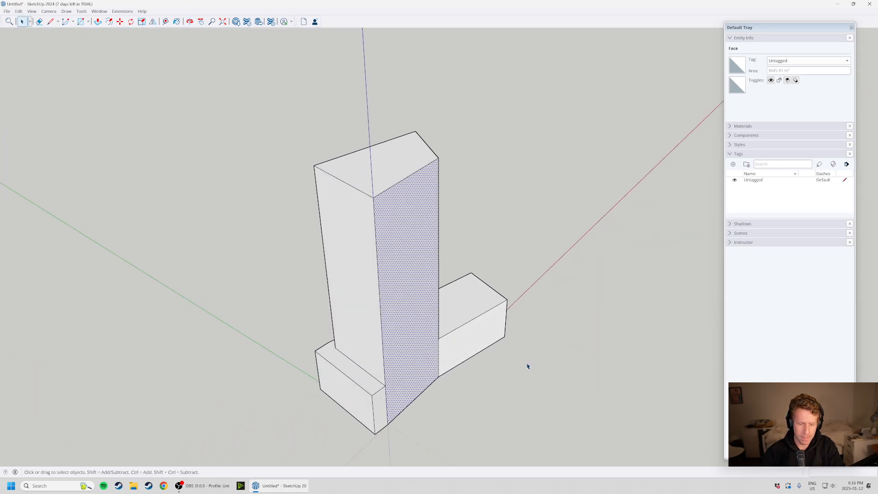
pyautogui.click(348, 323)
pyautogui.scroll(2, 420, 355)
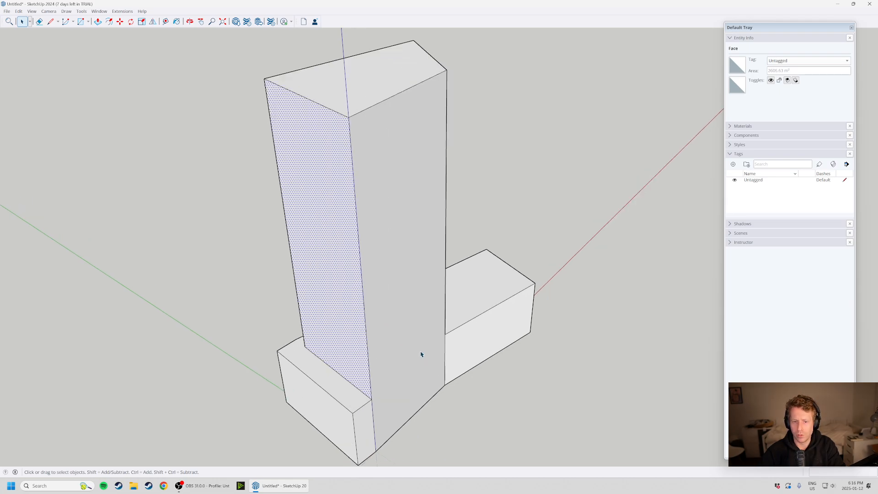
# Copy the entire building massing 100000 mm along the green axis, starting from the low block's front ground corner.
pyautogui.scroll(-5, 421, 355)
pyautogui.hotkey('ctrl', 'a')
pyautogui.moveTo(537, 386); pyautogui.dragTo(475, 327, button='middle')
pyautogui.press('m')
pyautogui.press('ctrl')
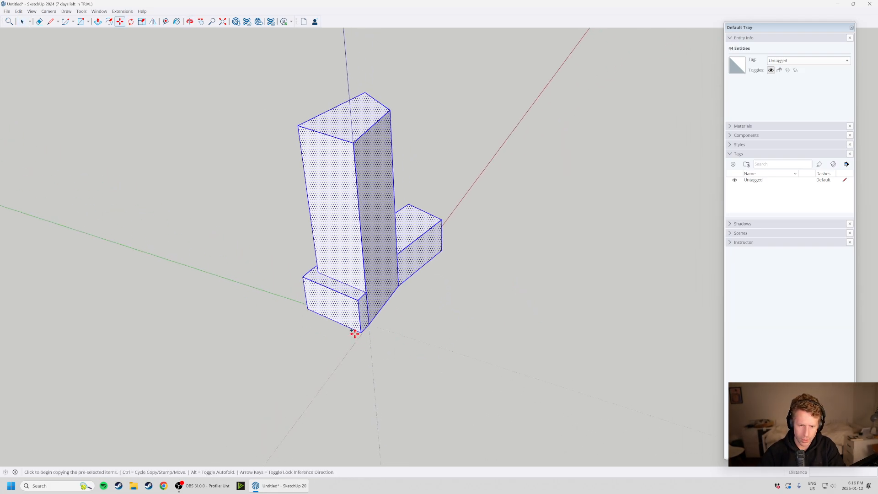
pyautogui.click(362, 332)
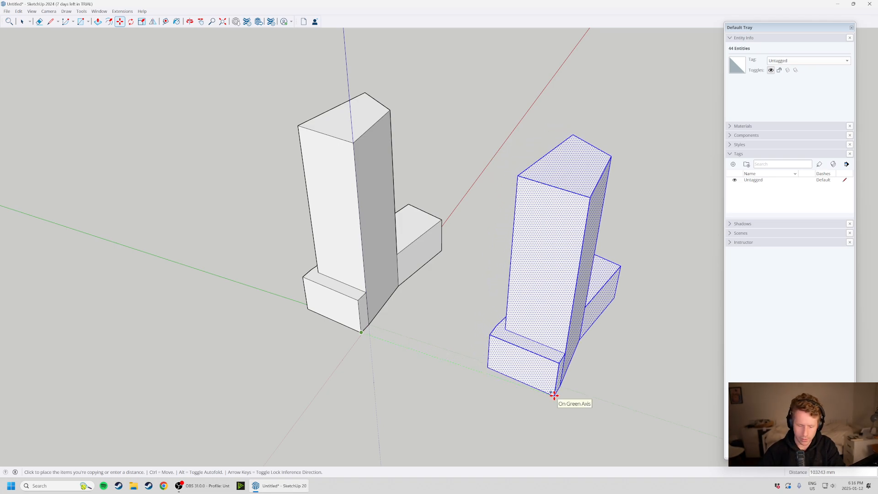
pyautogui.write('100000')
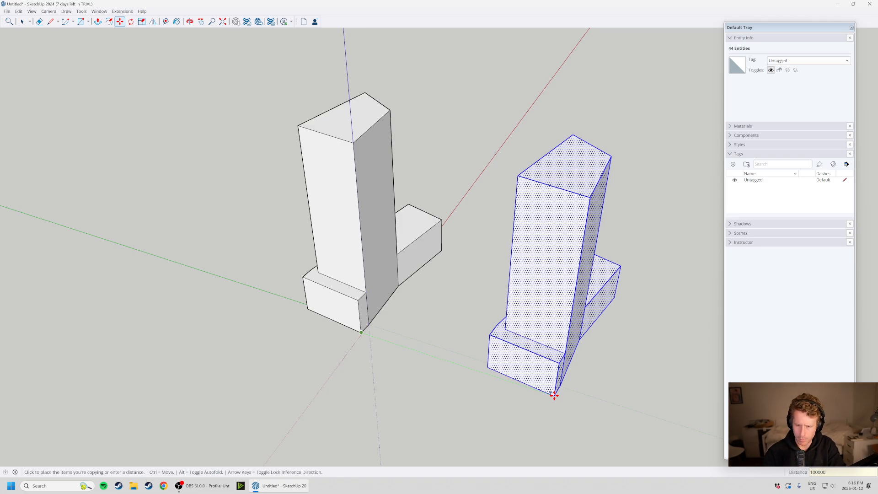
pyautogui.press('Return')
pyautogui.scroll(-1, 544, 389)
pyautogui.scroll(-4, 384, 286)
pyautogui.press('space')
pyautogui.click(453, 388)
# Examine the copied building beside the original, checking the tower's tall side face where it meets the low blocks.
pyautogui.moveTo(452, 387)
pyautogui.mouseDown(button='middle')
pyautogui.moveTo(315, 359)
pyautogui.moveTo(386, 355)
pyautogui.mouseUp(button='middle')
pyautogui.moveTo(315, 345)
pyautogui.mouseDown(button='middle')
pyautogui.moveTo(462, 331)
pyautogui.moveTo(127, 300)
pyautogui.mouseUp(button='middle')
pyautogui.scroll(2, 564, 322)
pyautogui.scroll(1, 500, 332)
pyautogui.moveTo(320, 256); pyautogui.dragTo(420, 228, button='middle')
pyautogui.scroll(-3, 419, 227)
pyautogui.scroll(3, 503, 251)
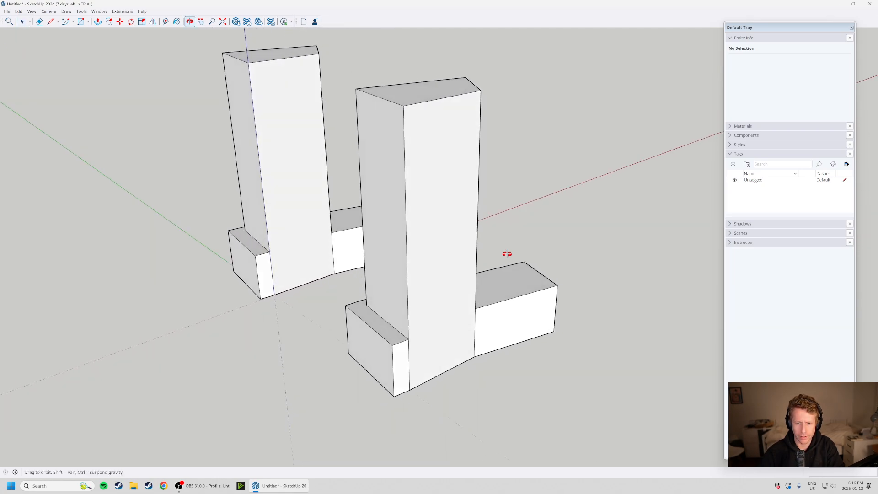
pyautogui.scroll(3, 472, 294)
pyautogui.scroll(-2, 507, 395)
pyautogui.click(481, 347)
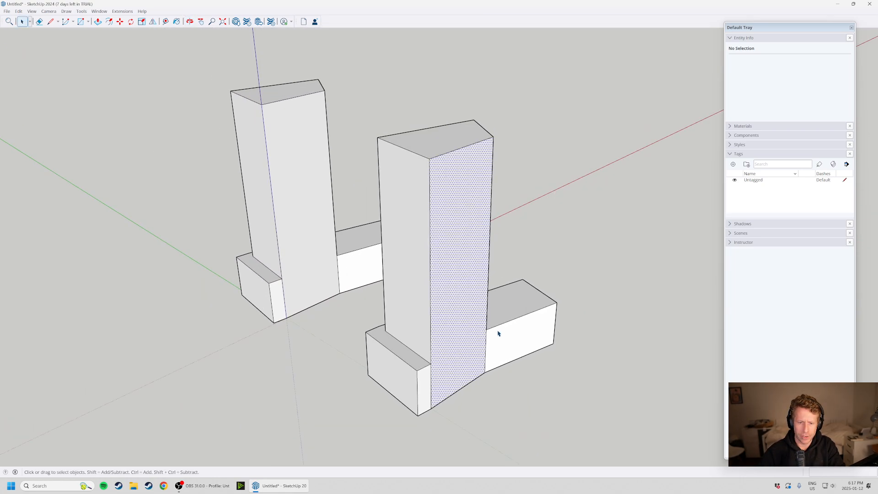
pyautogui.click(565, 426)
pyautogui.click(482, 360)
pyautogui.scroll(2, 504, 390)
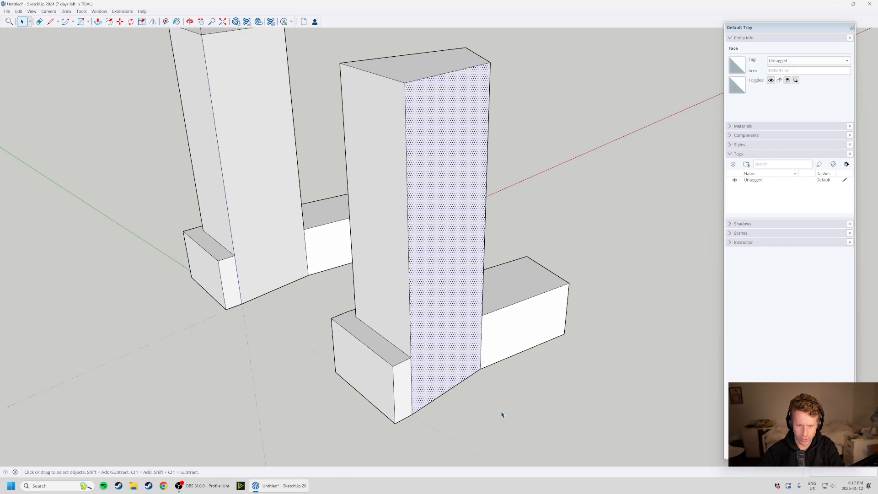
pyautogui.scroll(-2, 447, 278)
# Push the copied tower's top face down level with the low blocks' roofs and erase the leftover lines on the combined roof.
pyautogui.click(428, 121)
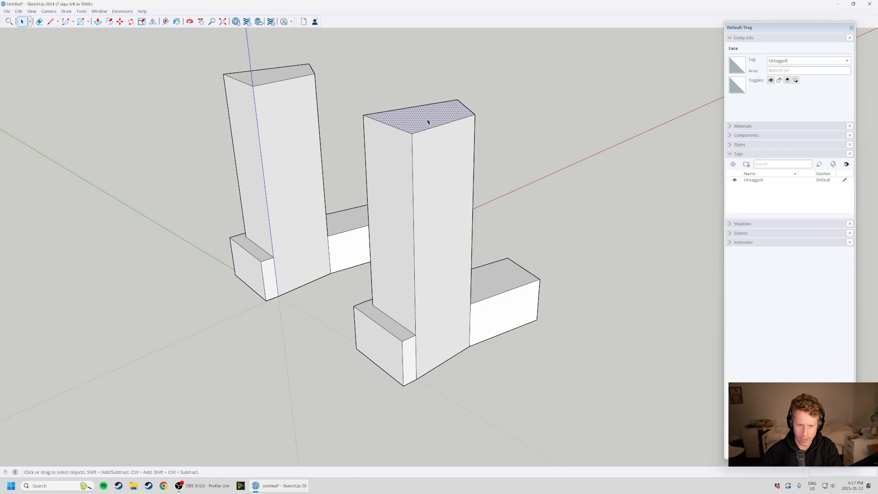
pyautogui.press('p')
pyautogui.moveTo(429, 113); pyautogui.dragTo(506, 294)
pyautogui.scroll(2, 469, 288)
pyautogui.press('e')
pyautogui.click(446, 282)
pyautogui.click(457, 287)
pyautogui.click(399, 333)
pyautogui.press('space')
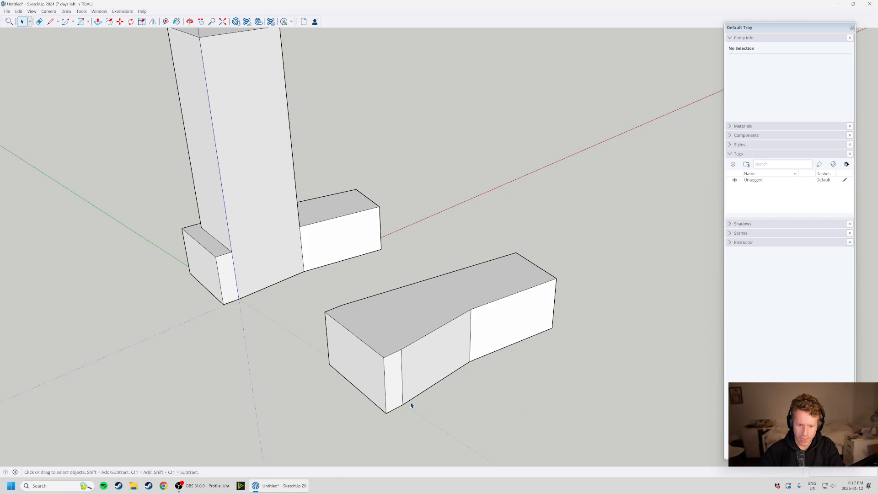
# Examine the flattened copy by selecting its roof and individual side faces one by one.
pyautogui.moveTo(425, 407); pyautogui.dragTo(482, 301, button='middle')
pyautogui.click(481, 301)
pyautogui.click(485, 385)
pyautogui.click(464, 371)
pyautogui.click(431, 382)
pyautogui.click(478, 308)
pyautogui.click(543, 313)
pyautogui.click(503, 353)
pyautogui.scroll(-3, 349, 303)
pyautogui.moveTo(443, 322)
pyautogui.mouseDown(button='middle')
pyautogui.moveTo(454, 341)
pyautogui.moveTo(439, 336)
pyautogui.mouseUp(button='middle')
pyautogui.scroll(3, 416, 329)
# Make a group from all the connected faces and edges of the flattened low block.
pyautogui.tripleClick(448, 296)
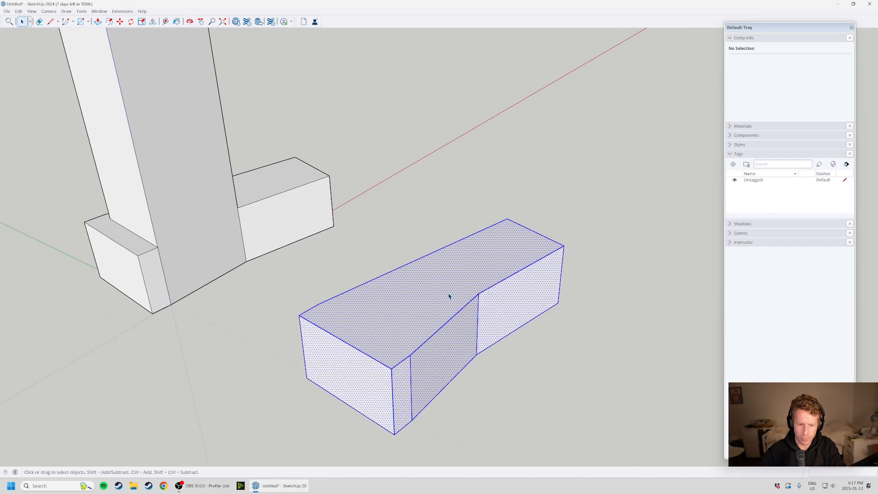
pyautogui.click(526, 405)
pyautogui.tripleClick(433, 310)
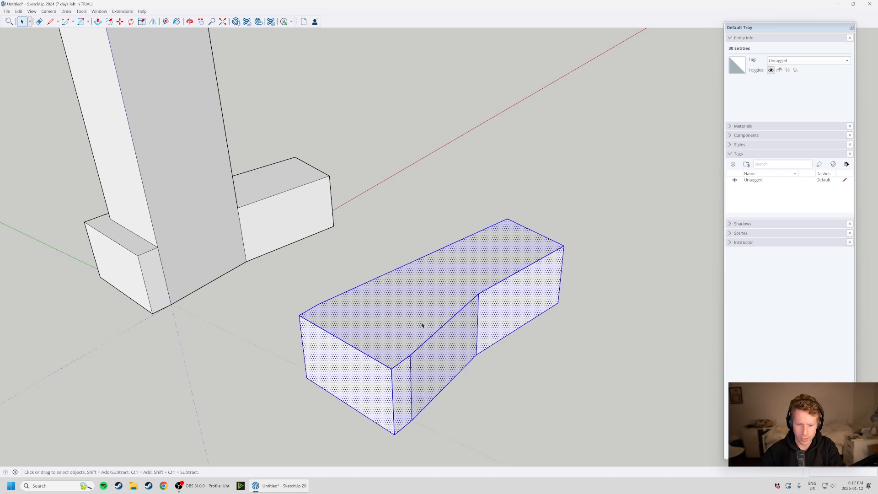
pyautogui.scroll(-3, 419, 336)
pyautogui.moveTo(414, 388); pyautogui.dragTo(451, 290, button='middle')
pyautogui.rightClick(451, 291)
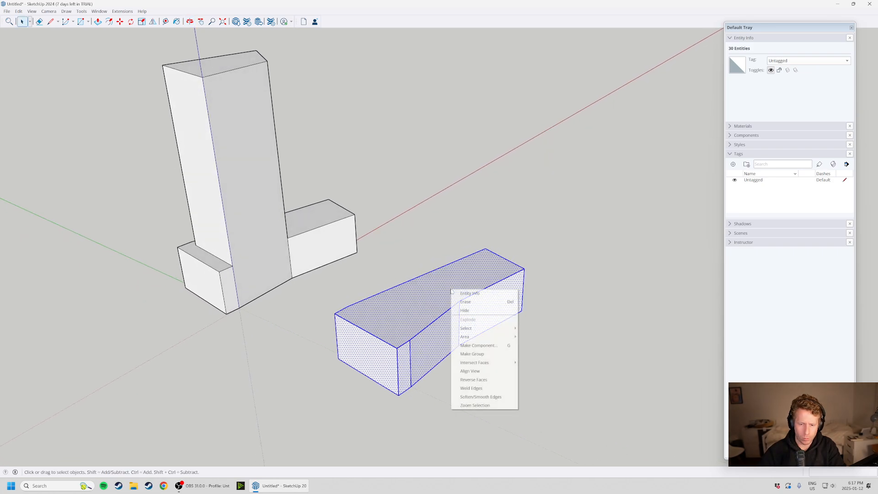
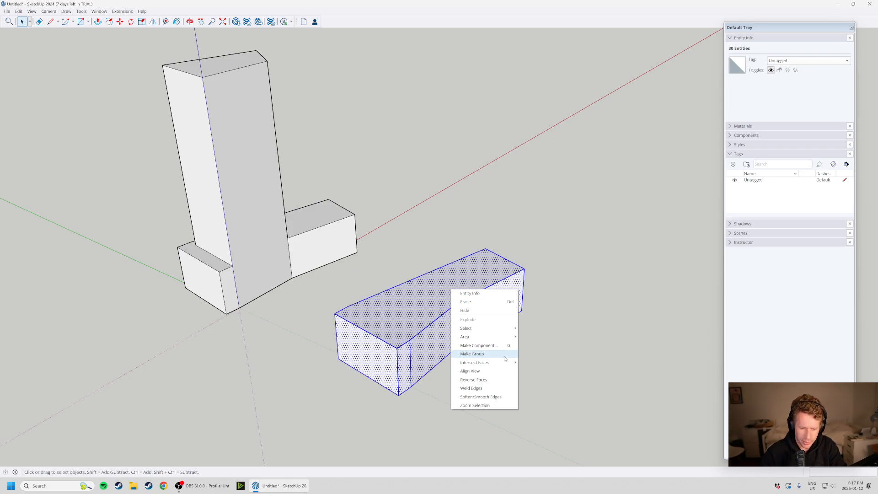
pyautogui.click(505, 358)
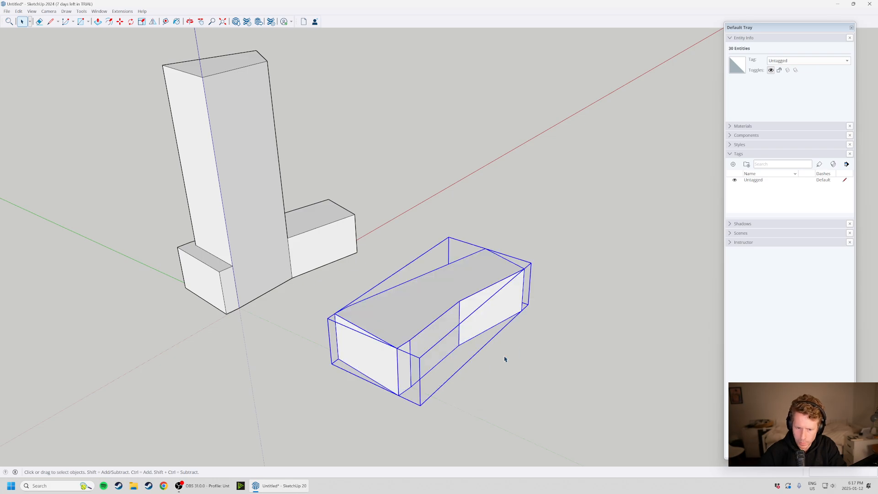
# Examine the grouped low block next to the original building from several angles and distances.
pyautogui.moveTo(493, 341); pyautogui.dragTo(586, 332, button='middle')
pyautogui.moveTo(610, 383); pyautogui.dragTo(329, 93)
pyautogui.moveTo(329, 92); pyautogui.dragTo(410, 286, button='middle')
pyautogui.scroll(3, 601, 294)
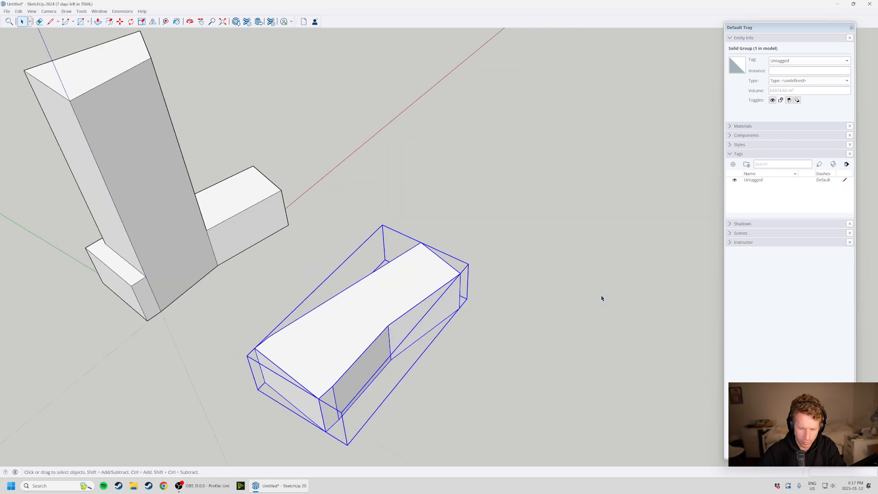
pyautogui.scroll(-3, 521, 256)
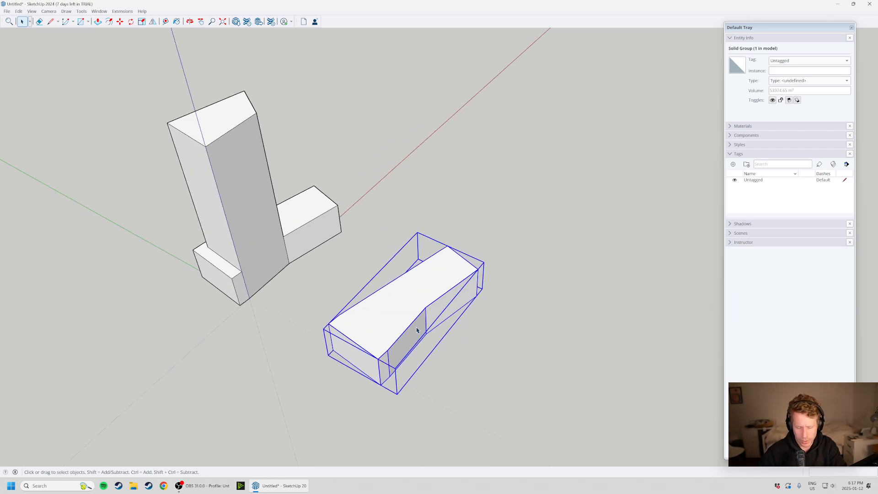
pyautogui.scroll(-5, 419, 342)
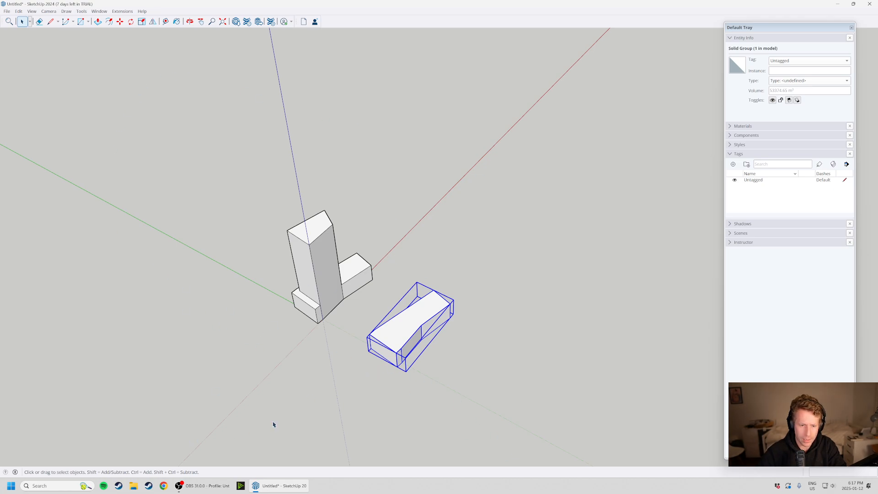
pyautogui.scroll(9, 475, 398)
pyautogui.moveTo(475, 400); pyautogui.dragTo(316, 222, button='middle')
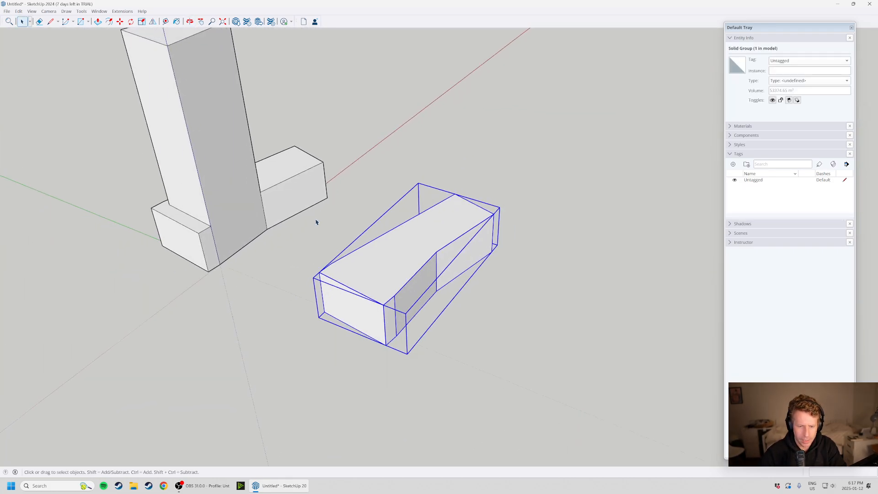
# Open the low block group for editing, inspect its geometry from several sides, and leave the group.
pyautogui.doubleClick(396, 254)
pyautogui.moveTo(321, 358); pyautogui.dragTo(631, 370, button='middle')
pyautogui.moveTo(196, 154); pyautogui.dragTo(362, 406, button='middle')
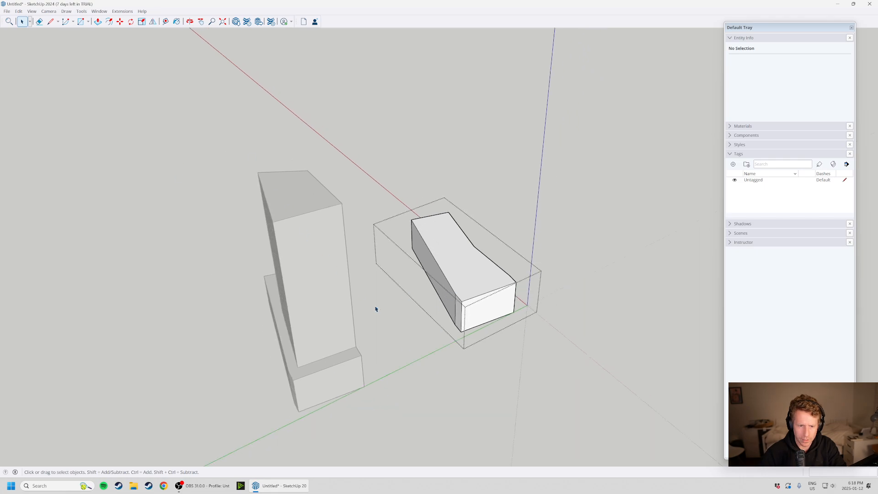
pyautogui.moveTo(365, 370); pyautogui.dragTo(345, 314, button='middle')
pyautogui.moveTo(223, 255); pyautogui.dragTo(216, 253)
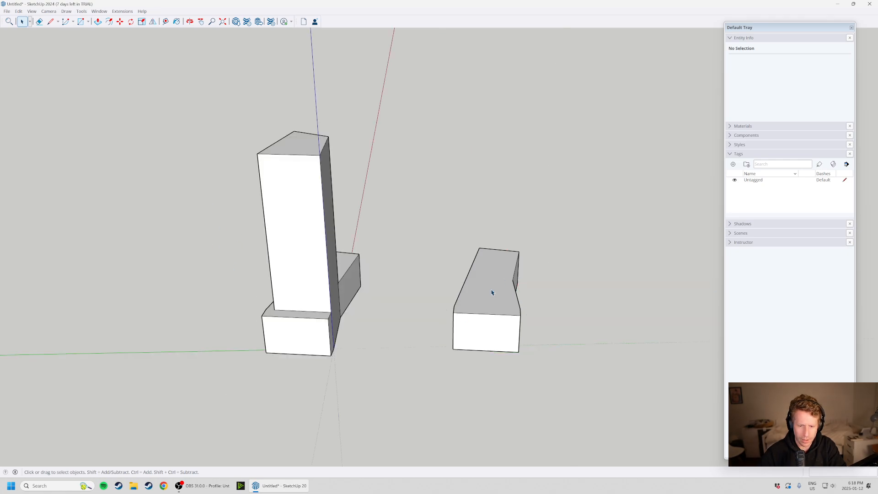
# Reopen the low block with Edit Group, review its contents in isolation, and return to the main model.
pyautogui.moveTo(499, 315)
pyautogui.mouseDown(button='middle')
pyautogui.moveTo(351, 373)
pyautogui.moveTo(566, 378)
pyautogui.moveTo(499, 316)
pyautogui.mouseUp(button='middle')
pyautogui.rightClick(499, 315)
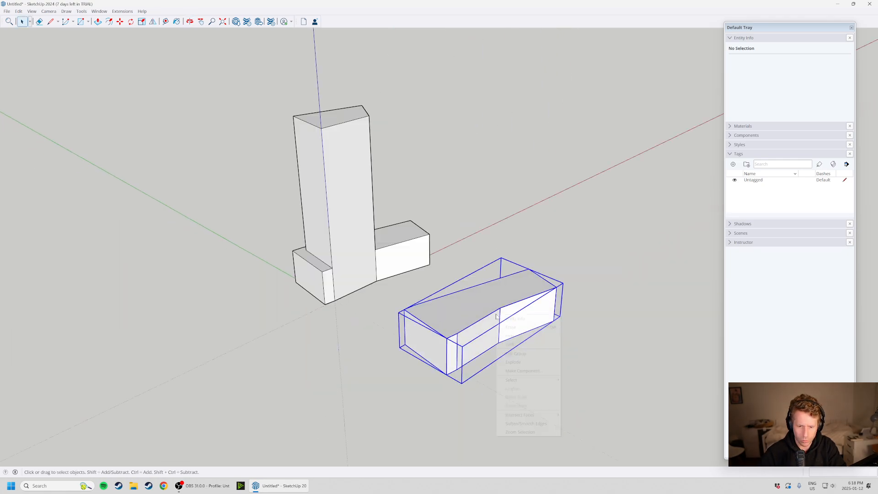
pyautogui.click(541, 355)
pyautogui.moveTo(541, 354); pyautogui.dragTo(588, 368, button='middle')
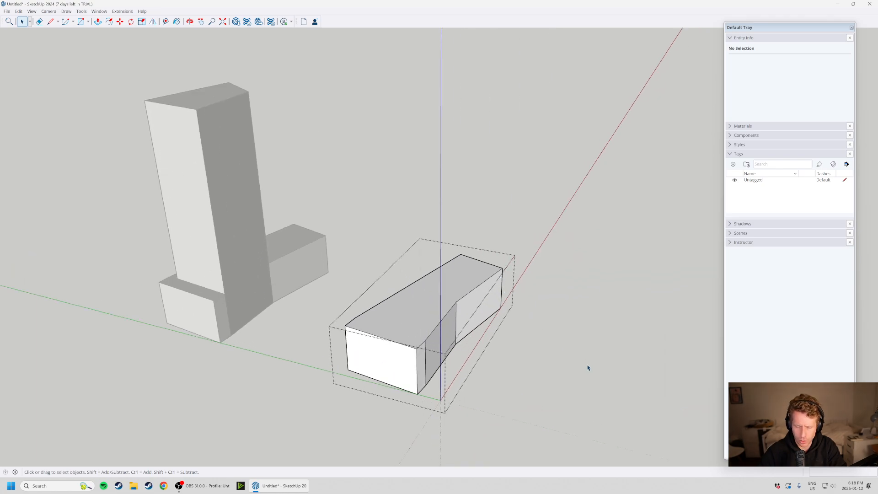
pyautogui.scroll(-1, 588, 368)
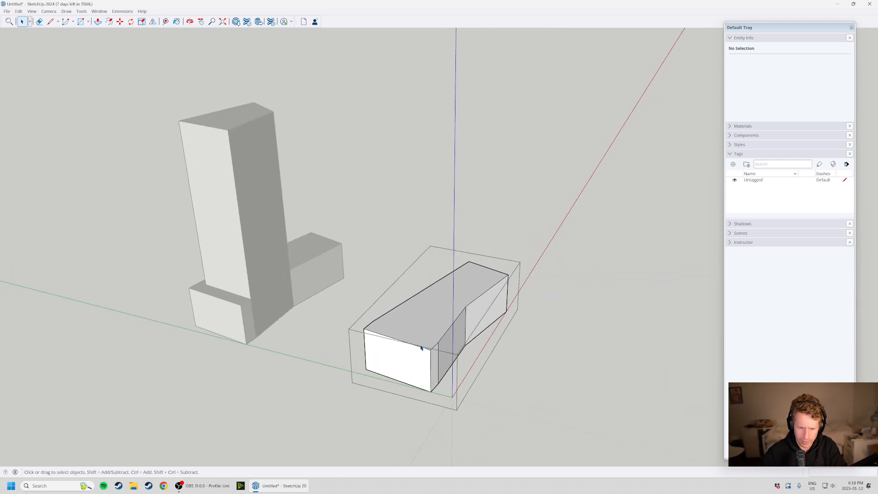
pyautogui.moveTo(497, 409); pyautogui.dragTo(462, 328, button='middle')
pyautogui.click(463, 329)
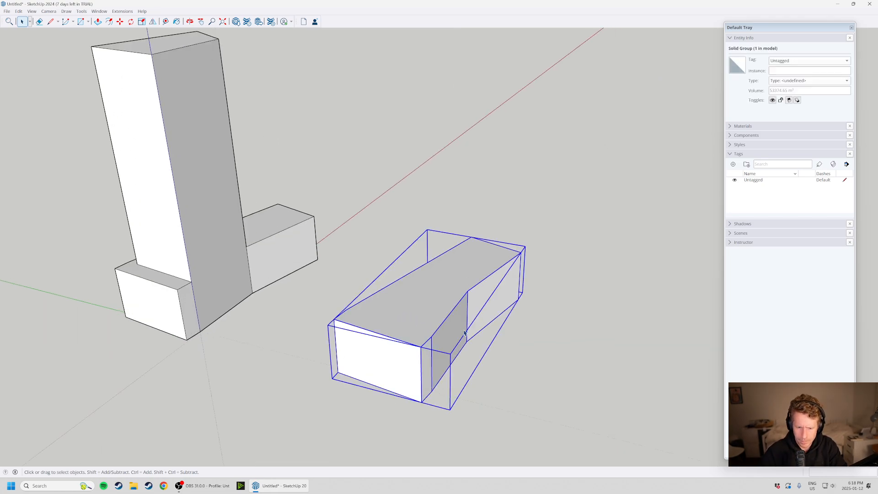
# Explode the low block group back into loose geometry.
pyautogui.rightClick(455, 329)
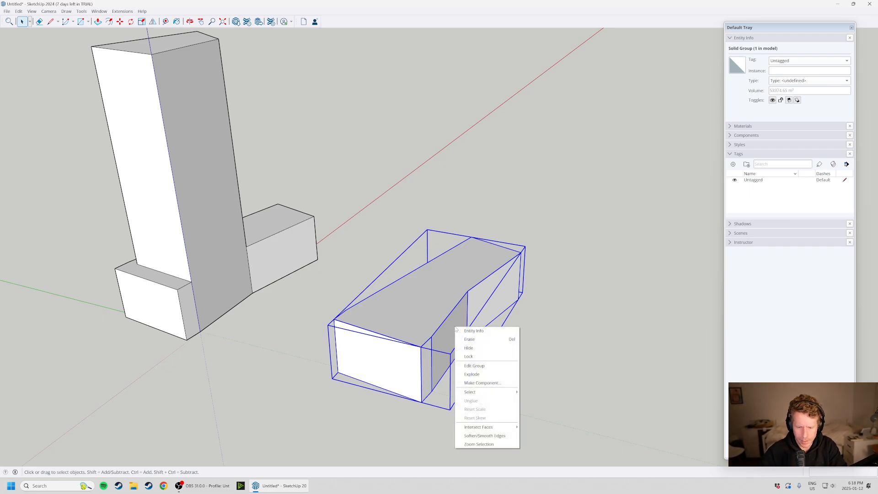
pyautogui.click(479, 376)
pyautogui.click(519, 394)
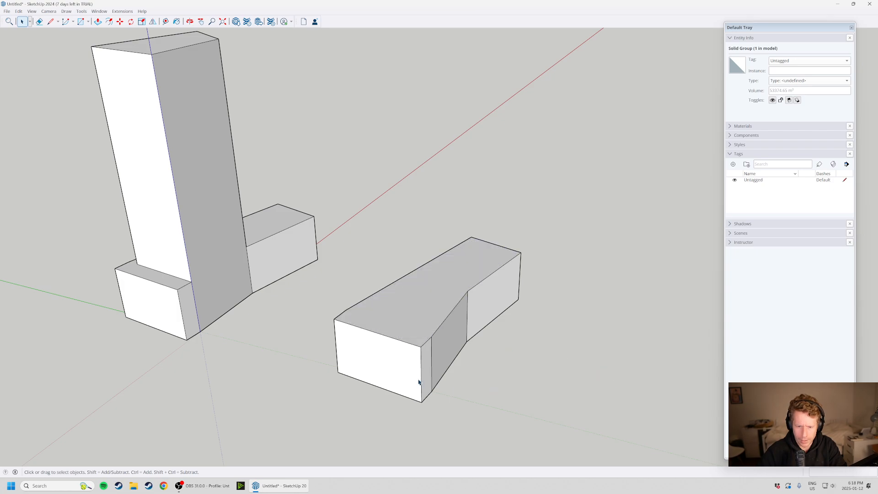
# Select all the loose geometry of the exploded low block and make it a group again.
pyautogui.click(390, 307)
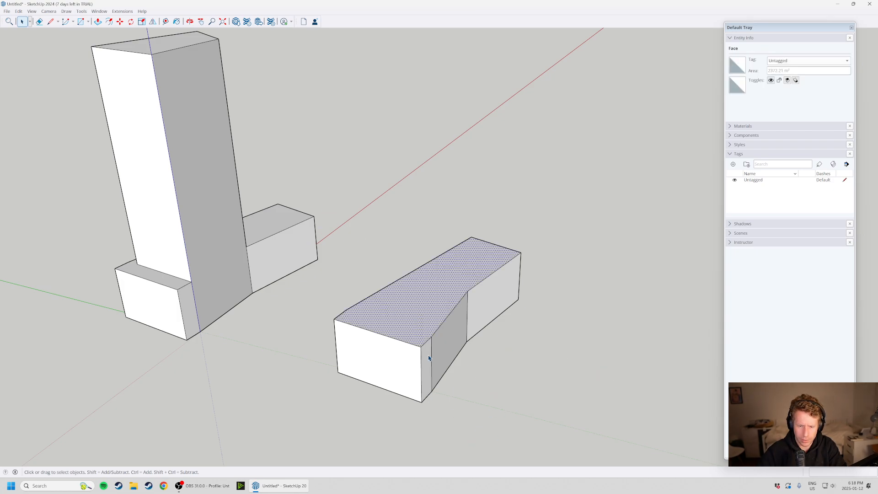
pyautogui.moveTo(429, 358); pyautogui.dragTo(335, 149, button='middle')
pyautogui.tripleClick(429, 304)
pyautogui.rightClick(416, 286)
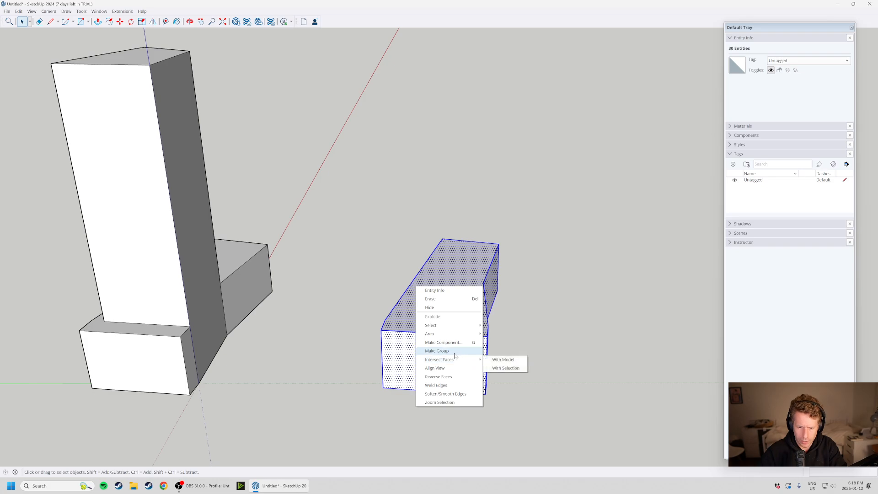
pyautogui.click(439, 350)
pyautogui.press('Escape')
# Examine the original tower against the separate low block, checking the extent of its front face.
pyautogui.moveTo(451, 337); pyautogui.dragTo(492, 296, button='middle')
pyautogui.click(304, 229)
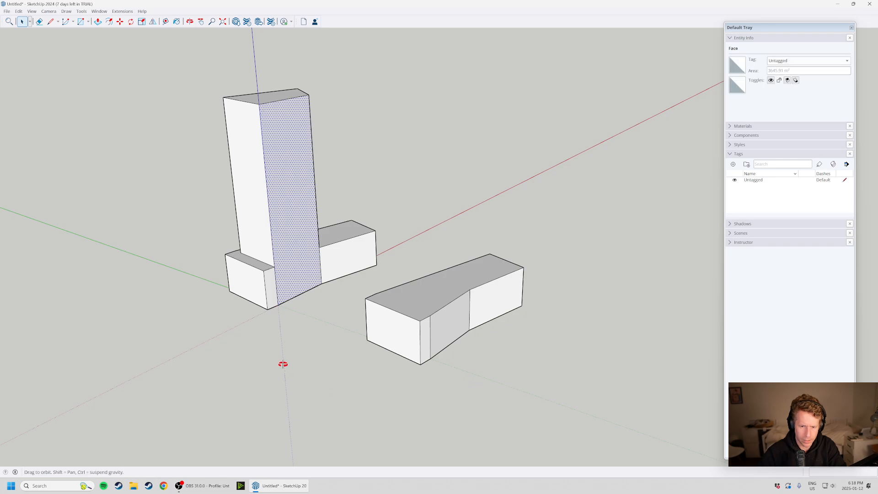
pyautogui.moveTo(282, 364); pyautogui.dragTo(314, 250, button='middle')
pyautogui.press('Escape')
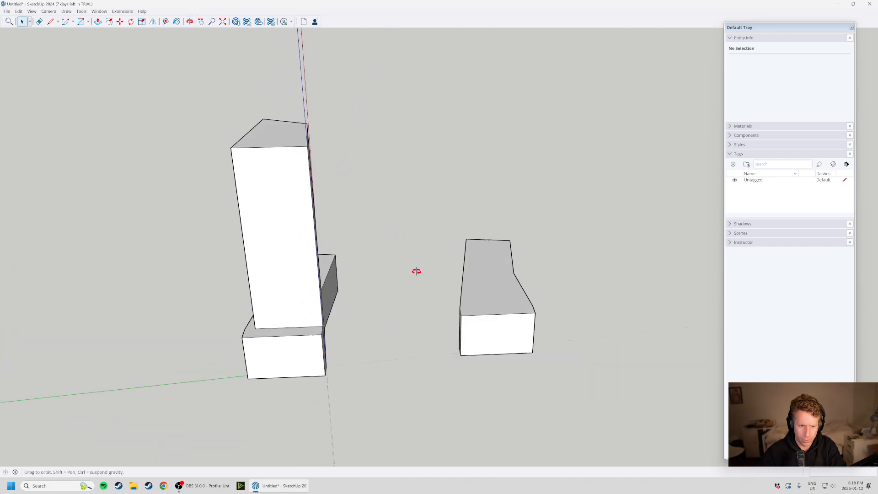
pyautogui.moveTo(402, 273); pyautogui.dragTo(481, 283, button='middle')
pyautogui.moveTo(448, 333); pyautogui.dragTo(131, 277, button='middle')
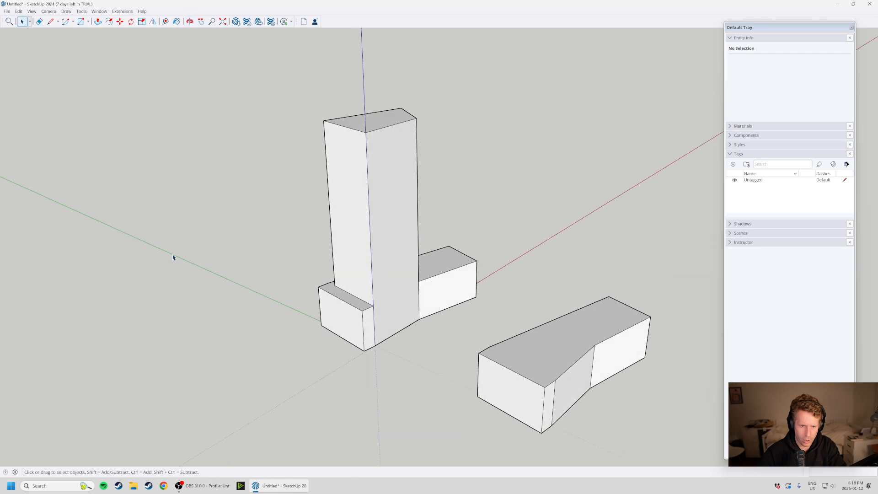
pyautogui.click(384, 183)
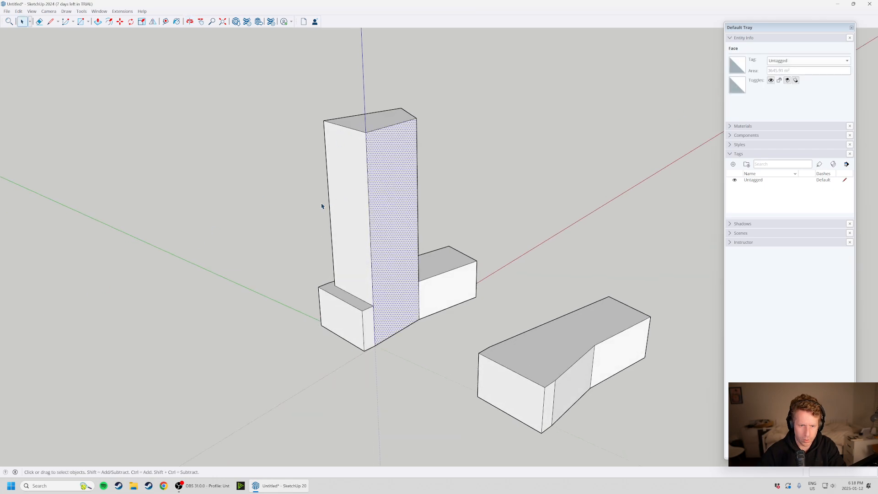
pyautogui.scroll(3, 392, 314)
pyautogui.press('Escape')
# Draw a line across the original tower's front face joining the two low blocks' inner roof corners.
pyautogui.scroll(2, 406, 288)
pyautogui.press('l')
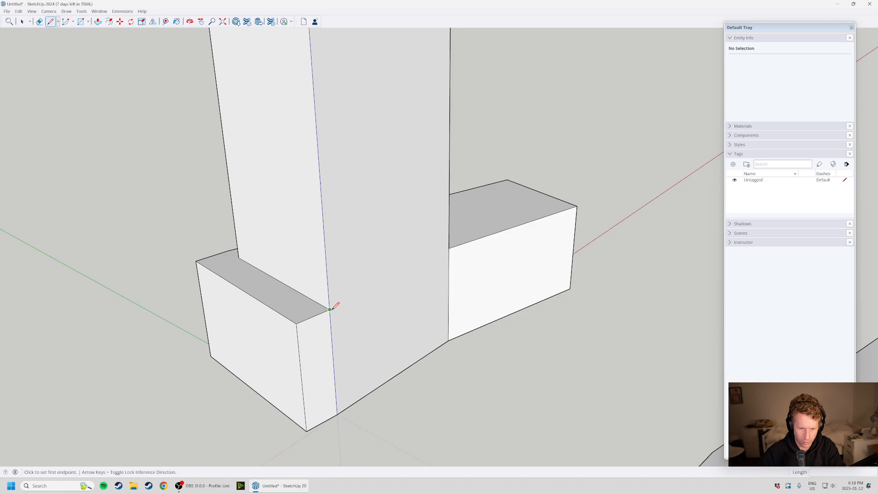
pyautogui.click(451, 248)
pyautogui.scroll(-3, 443, 303)
pyautogui.press('space')
# Select the original tower's five faces above the low block: the four sides and the roof.
pyautogui.click(419, 250)
pyautogui.moveTo(457, 317); pyautogui.dragTo(595, 282, button='middle')
pyautogui.keyDown('shift'); pyautogui.click(444, 280); pyautogui.keyUp('shift')
pyautogui.moveTo(485, 286); pyautogui.dragTo(627, 265, button='middle')
pyautogui.keyDown('shift'); pyautogui.click(440, 255); pyautogui.keyUp('shift')
pyautogui.scroll(-2, 462, 293)
pyautogui.moveTo(512, 307); pyautogui.dragTo(649, 274, button='middle')
pyautogui.moveTo(417, 211); pyautogui.dragTo(653, 194, button='middle')
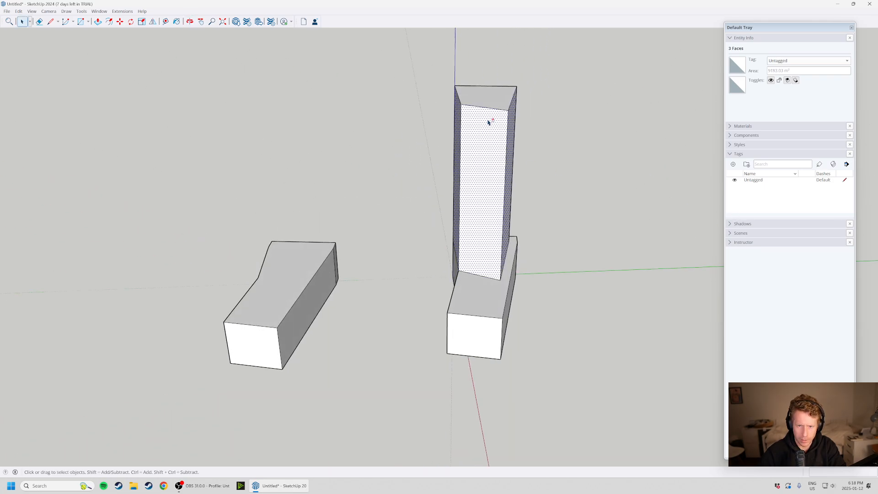
pyautogui.keyDown('shift'); pyautogui.click(492, 101); pyautogui.keyUp('shift')
pyautogui.moveTo(491, 101); pyautogui.dragTo(275, 246, button='middle')
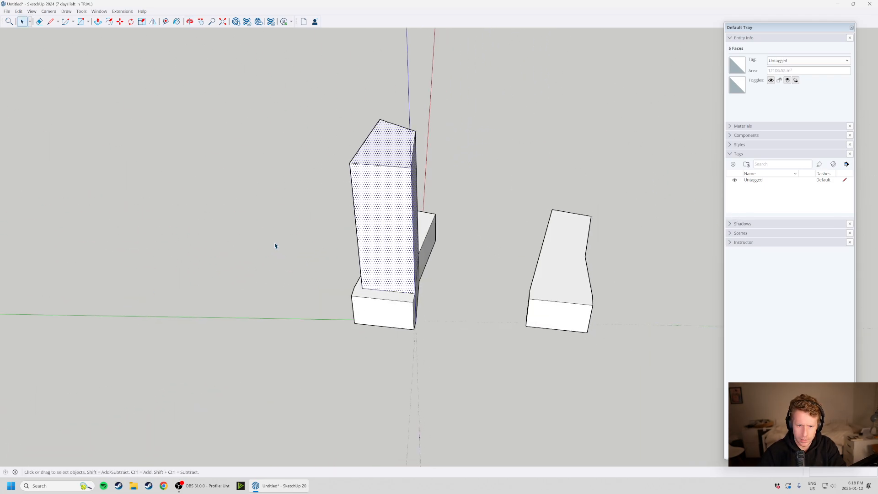
# Copy the selected tower faces and place the copy past the separate low block, clear of the original.
pyautogui.click(361, 288)
pyautogui.scroll(-1, 362, 288)
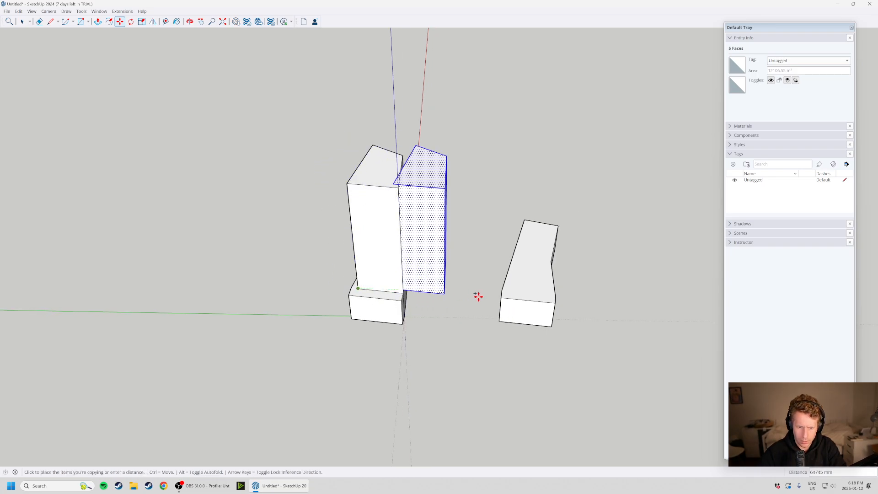
pyautogui.scroll(-1, 460, 290)
pyautogui.click(460, 290)
pyautogui.moveTo(461, 290); pyautogui.dragTo(413, 100, button='middle')
pyautogui.press('space')
# Draw a line along the open bottom edge of the copied tower to close its base with a face.
pyautogui.click(590, 155)
pyautogui.scroll(4, 480, 196)
pyautogui.moveTo(480, 196); pyautogui.dragTo(458, 216, button='middle')
pyautogui.click(415, 165)
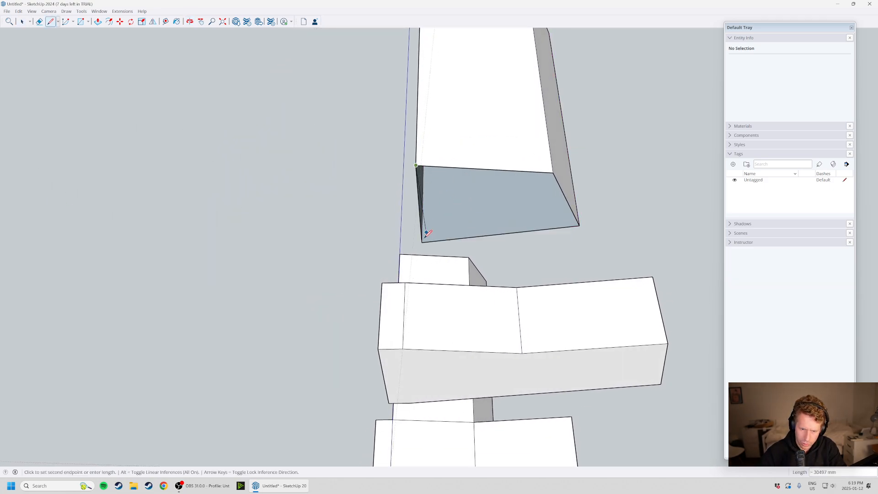
pyautogui.click(421, 242)
pyautogui.press('space')
# Select all connected faces and edges of the copied tower and make them a group.
pyautogui.scroll(-2, 492, 246)
pyautogui.moveTo(483, 223); pyautogui.dragTo(596, 360, button='middle')
pyautogui.scroll(-3, 595, 360)
pyautogui.moveTo(343, 304); pyautogui.dragTo(300, 402, button='middle')
pyautogui.moveTo(476, 270); pyautogui.dragTo(577, 333, button='middle')
pyautogui.scroll(2, 578, 333)
pyautogui.click(580, 331)
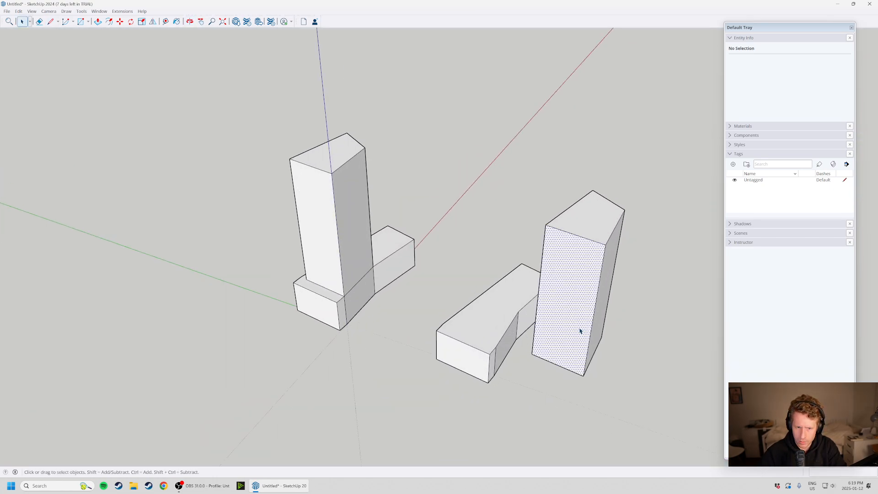
pyautogui.scroll(2, 598, 351)
pyautogui.scroll(-2, 212, 251)
pyautogui.scroll(3, 374, 282)
pyautogui.tripleClick(467, 293)
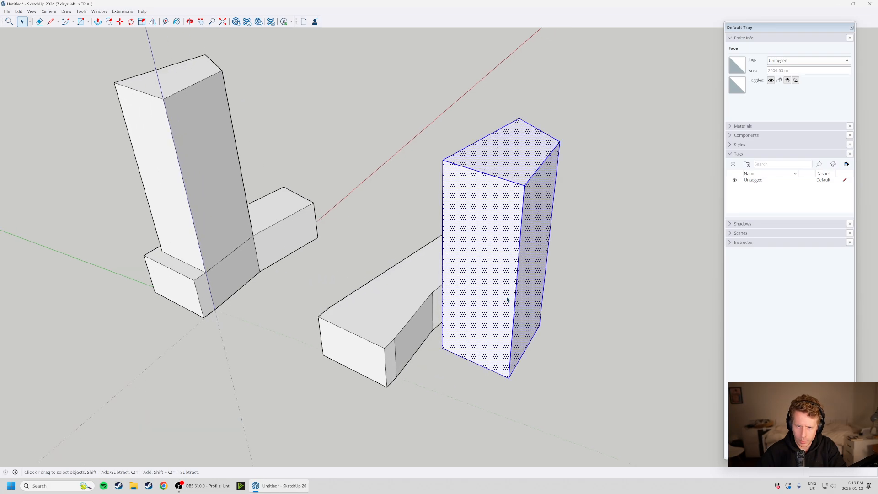
pyautogui.rightClick(507, 299)
pyautogui.click(528, 361)
pyautogui.click(517, 380)
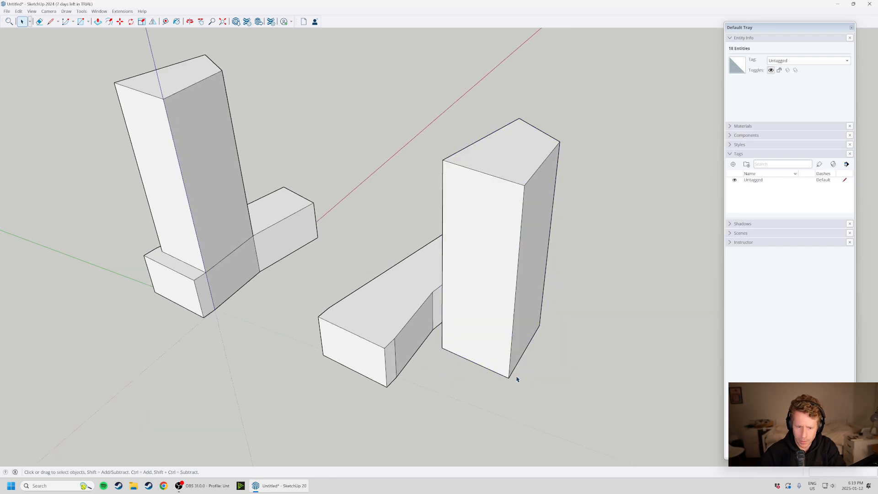
# Move the tower group by its bottom front corner onto the separate low block's roof, seated at the inner roof corner.
pyautogui.press('m')
pyautogui.click(512, 378)
pyautogui.click(393, 337)
pyautogui.press('space')
pyautogui.scroll(10, 390, 342)
pyautogui.click(367, 318)
pyautogui.press('m')
pyautogui.click(394, 330)
pyautogui.scroll(-3, 418, 322)
pyautogui.press('space')
pyautogui.click(609, 375)
# Examine the tower group on its low block from all sides and compare it with the original massing.
pyautogui.scroll(-6, 610, 376)
pyautogui.moveTo(501, 284); pyautogui.dragTo(249, 323, button='middle')
pyautogui.scroll(4, 409, 239)
pyautogui.scroll(2, 430, 211)
pyautogui.scroll(-7, 431, 206)
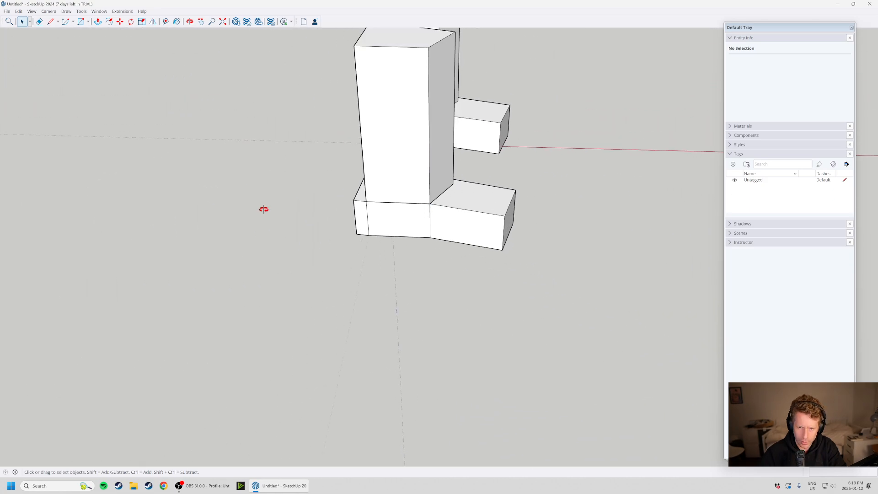
pyautogui.moveTo(264, 209); pyautogui.dragTo(482, 210, button='middle')
pyautogui.click(482, 211)
pyautogui.click(524, 198)
pyautogui.moveTo(332, 268); pyautogui.dragTo(645, 202, button='middle')
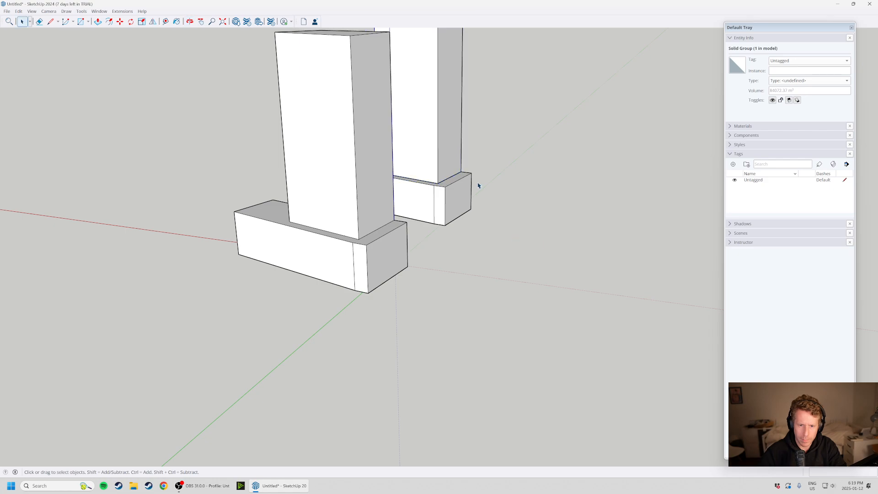
pyautogui.click(485, 288)
pyautogui.moveTo(486, 293); pyautogui.dragTo(341, 315, button='middle')
pyautogui.scroll(-3, 392, 314)
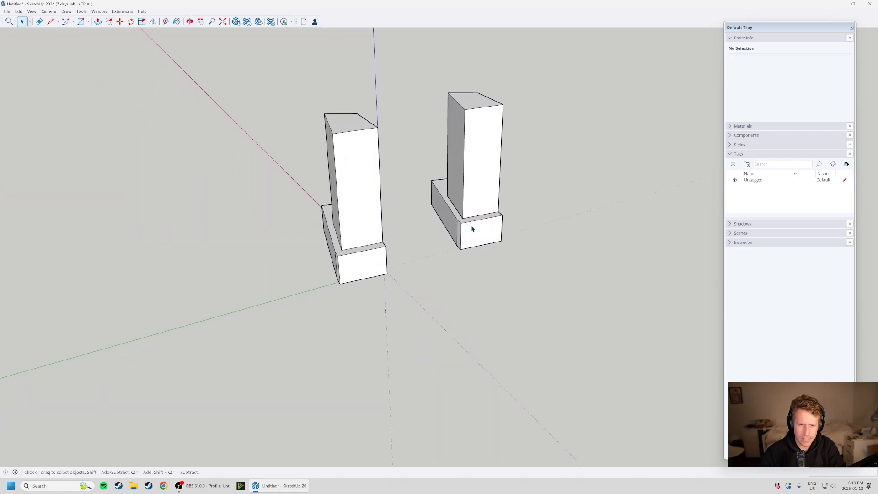
pyautogui.scroll(3, 485, 183)
pyautogui.scroll(-2, 583, 324)
pyautogui.moveTo(534, 309); pyautogui.dragTo(384, 284, button='middle')
pyautogui.scroll(2, 385, 286)
pyautogui.scroll(1, 434, 376)
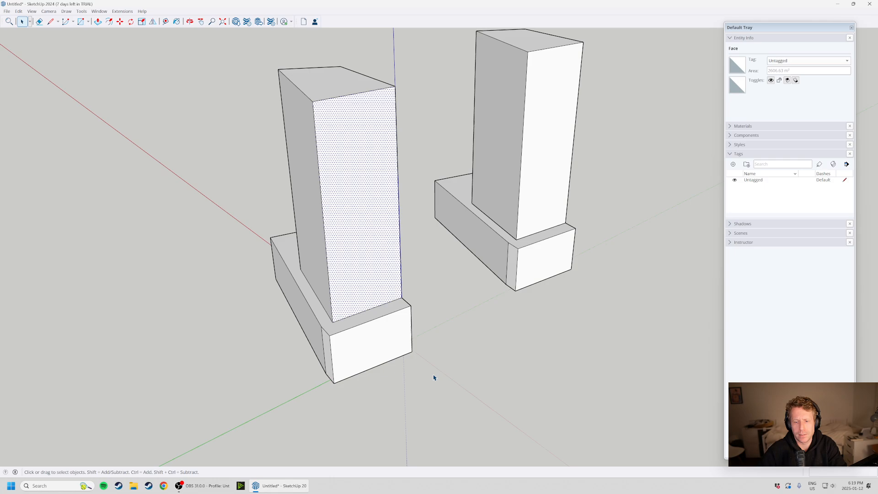
pyautogui.scroll(-1, 320, 408)
pyautogui.scroll(1, 467, 332)
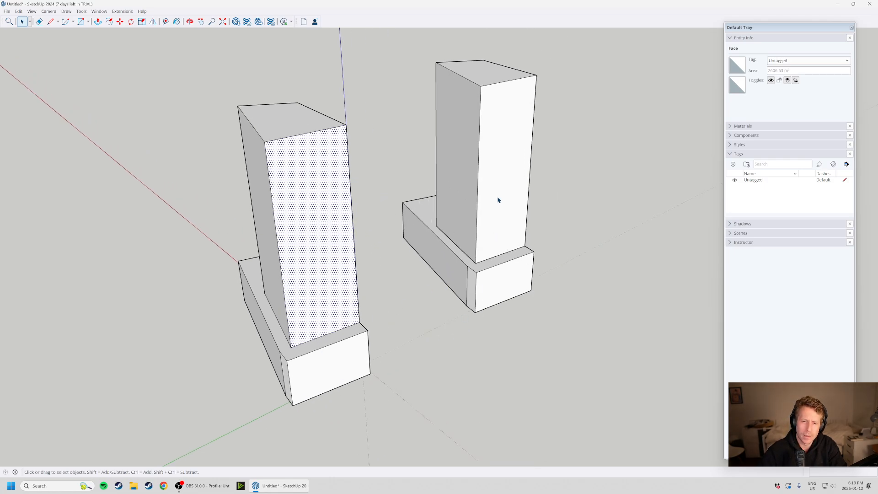
pyautogui.click(474, 367)
pyautogui.moveTo(474, 367); pyautogui.dragTo(220, 382, button='middle')
pyautogui.click(320, 280)
pyautogui.moveTo(320, 280); pyautogui.dragTo(325, 226, button='middle')
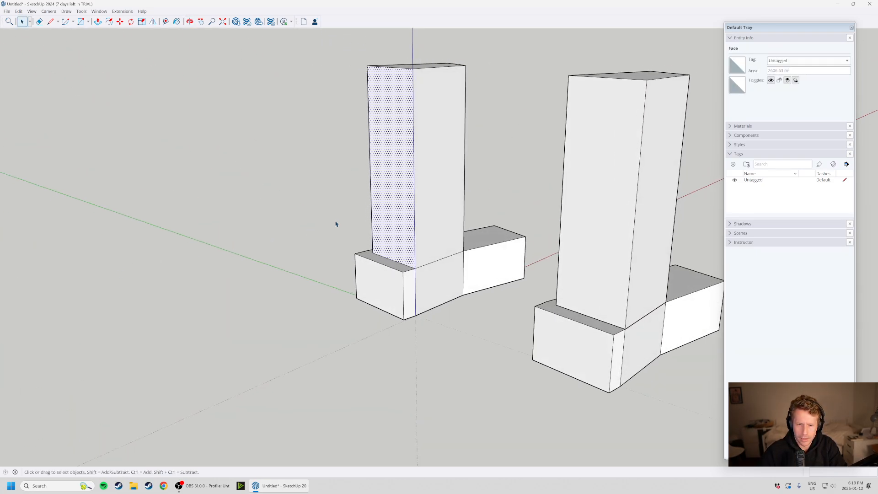
pyautogui.press('m')
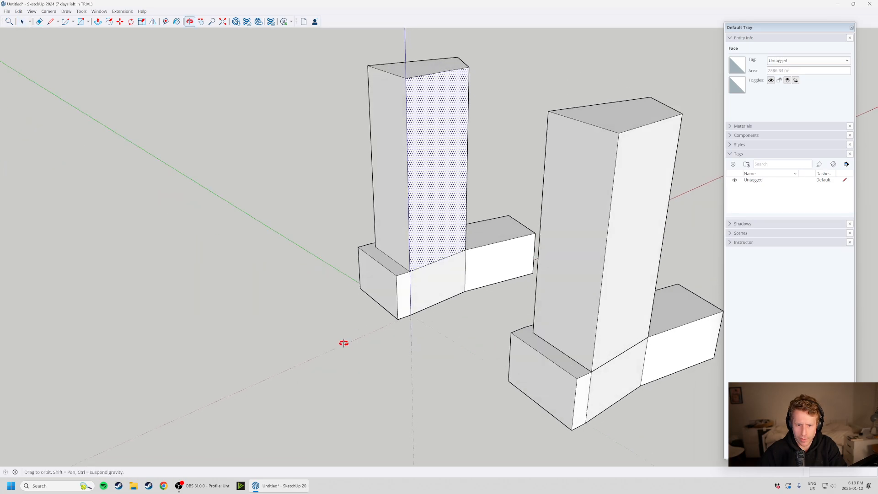
pyautogui.scroll(5, 441, 243)
pyautogui.click(441, 242)
pyautogui.press('Escape')
pyautogui.scroll(-5, 476, 232)
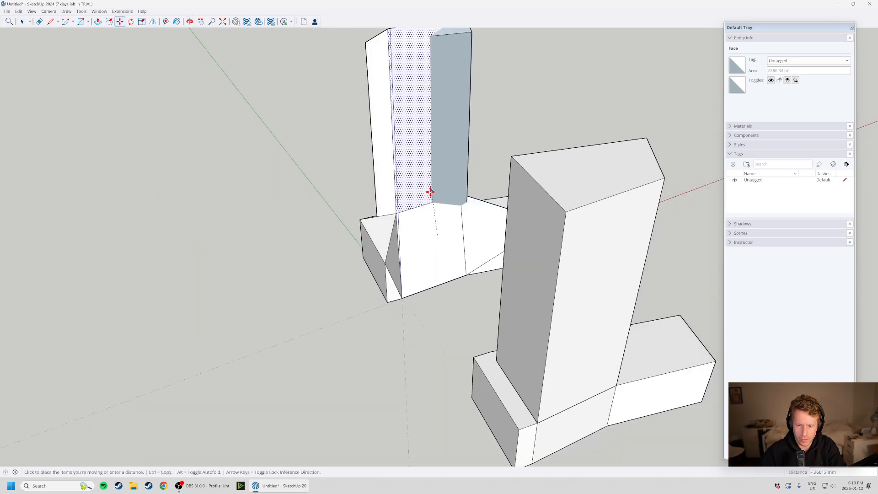
pyautogui.scroll(-2, 318, 175)
pyautogui.moveTo(416, 300); pyautogui.dragTo(471, 298, button='middle')
# Open the tower group and try to move the bottom edge of its front face inward from the low block's edge.
pyautogui.press('space')
pyautogui.scroll(2, 549, 302)
pyautogui.scroll(4, 437, 294)
pyautogui.doubleClick(447, 300)
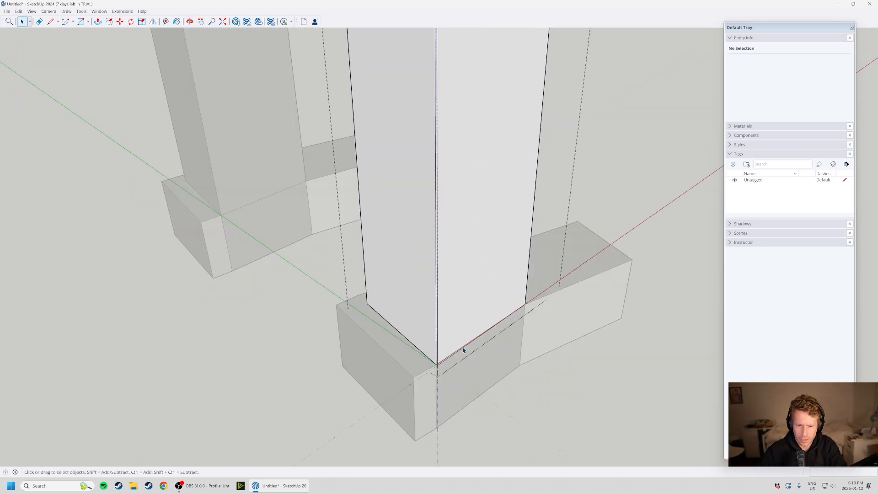
pyautogui.click(436, 362)
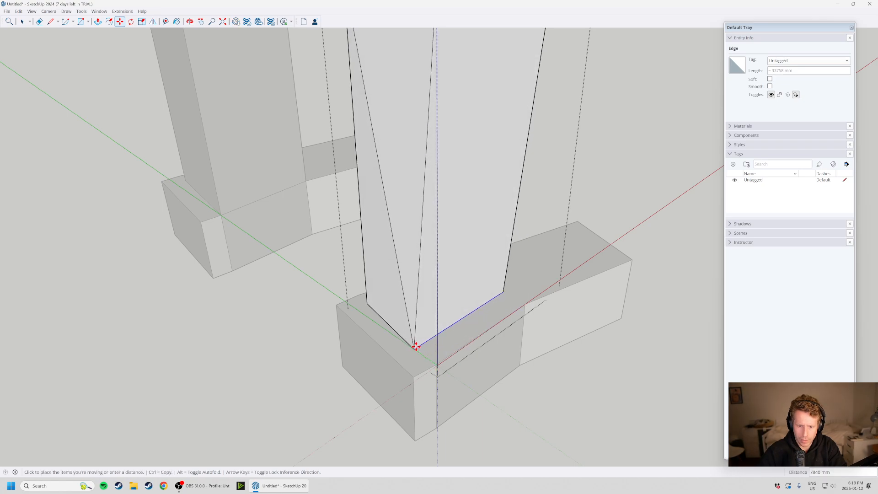
pyautogui.scroll(-6, 435, 327)
pyautogui.press('space')
pyautogui.click(435, 355)
pyautogui.moveTo(435, 356); pyautogui.dragTo(391, 324, button='middle')
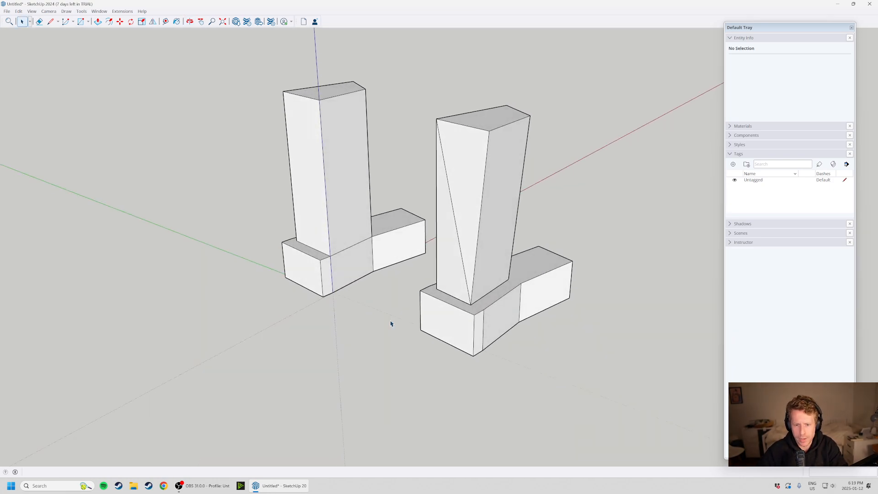
# Inside the tower group, move the whole front face inward so it sits back from the low block's front edge.
pyautogui.doubleClick(567, 289)
pyautogui.click(492, 240)
pyautogui.scroll(3, 493, 316)
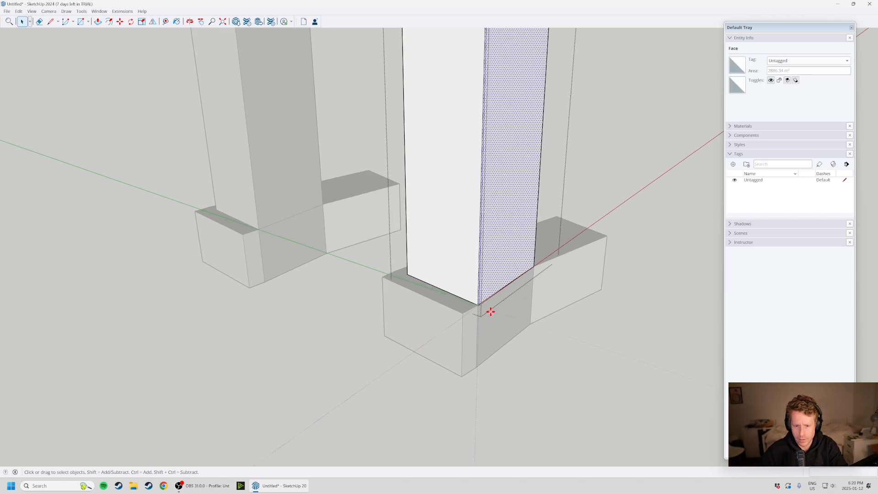
pyautogui.click(479, 304)
pyautogui.click(464, 298)
pyautogui.scroll(-3, 471, 316)
pyautogui.press('space')
pyautogui.click(356, 343)
pyautogui.moveTo(355, 343)
pyautogui.mouseDown(button='middle')
pyautogui.moveTo(345, 343)
pyautogui.moveTo(397, 237)
pyautogui.moveTo(602, 249)
pyautogui.moveTo(505, 334)
pyautogui.moveTo(269, 306)
pyautogui.moveTo(350, 326)
pyautogui.mouseUp(button='middle')
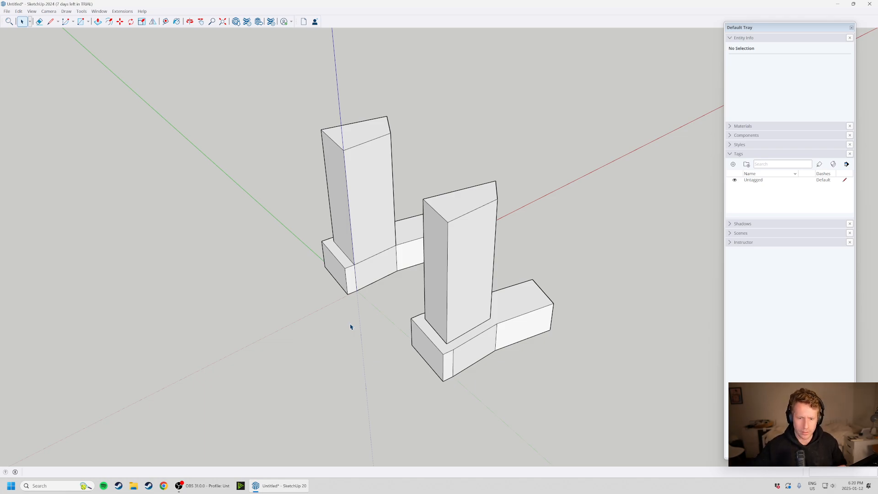
# Select the original ungrouped tower's upper volume, including the edges where it meets the low block's roof.
pyautogui.click(374, 246)
pyautogui.moveTo(372, 245); pyautogui.dragTo(397, 143, button='middle')
pyautogui.moveTo(452, 177); pyautogui.dragTo(282, 83)
pyautogui.moveTo(327, 169); pyautogui.dragTo(510, 407, button='middle')
pyautogui.scroll(3, 392, 337)
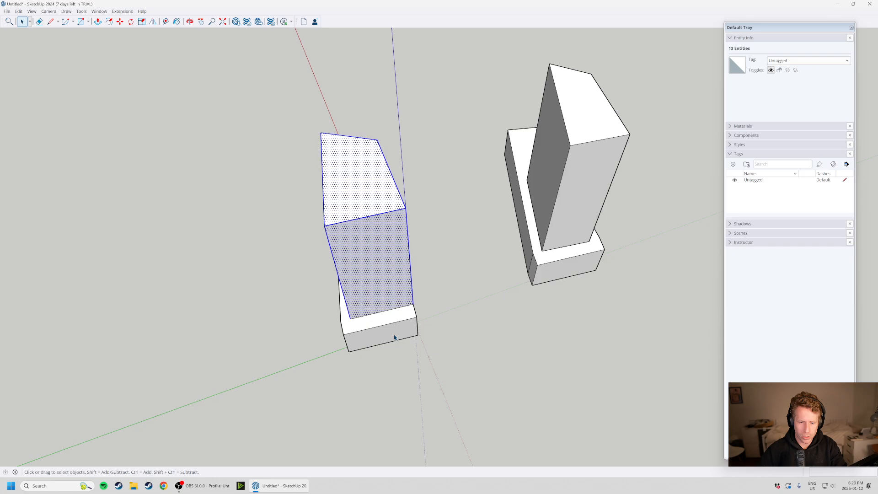
pyautogui.moveTo(522, 330); pyautogui.dragTo(351, 276, button='middle')
pyautogui.scroll(3, 320, 301)
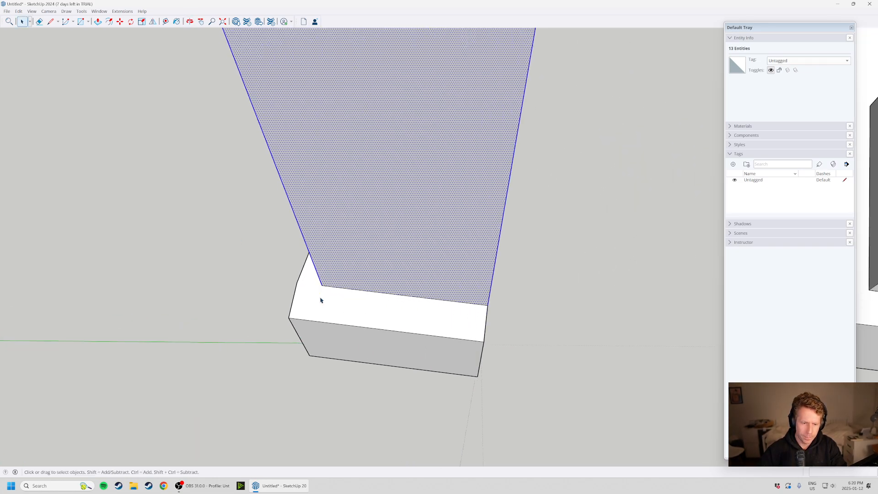
pyautogui.scroll(-2, 400, 289)
pyautogui.moveTo(399, 289); pyautogui.dragTo(168, 138, button='middle')
pyautogui.keyDown('ctrl'); pyautogui.click(429, 243); pyautogui.keyUp('ctrl')
pyautogui.moveTo(316, 262); pyautogui.dragTo(571, 306, button='middle')
pyautogui.moveTo(341, 312); pyautogui.dragTo(441, 273, button='middle')
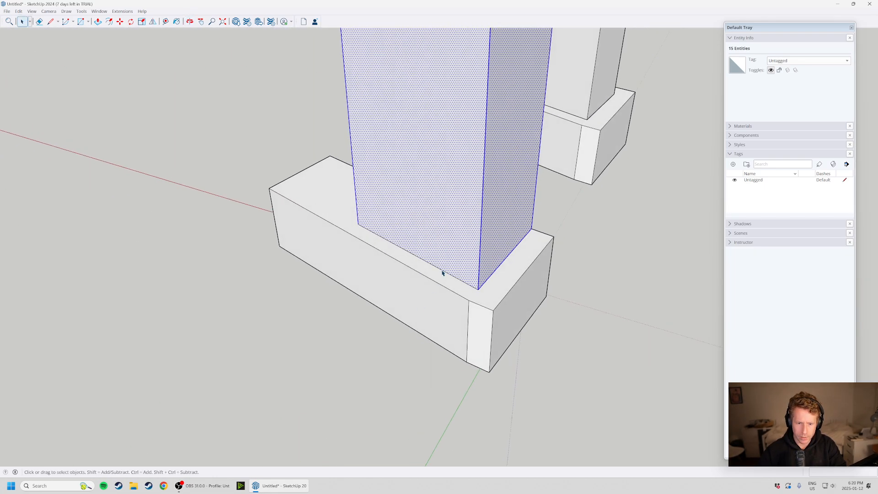
pyautogui.keyDown('ctrl'); pyautogui.click(482, 297); pyautogui.keyUp('ctrl')
pyautogui.moveTo(498, 315); pyautogui.dragTo(374, 262, button='middle')
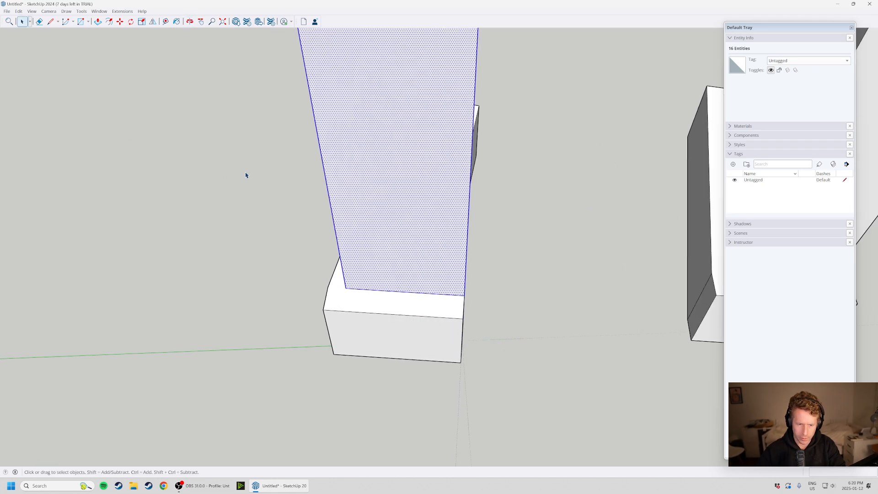
# Try to rotate the selected original tower about its bottom corner on the low block's roof.
pyautogui.moveTo(405, 325); pyautogui.dragTo(511, 295, button='middle')
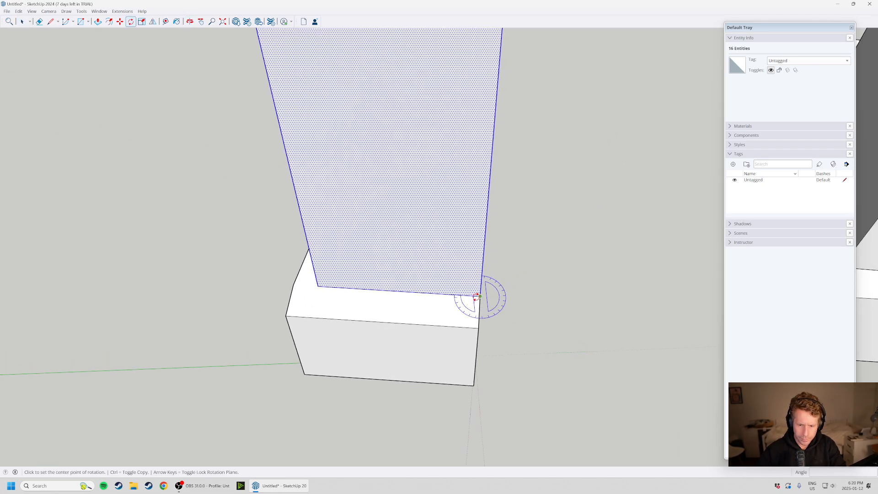
pyautogui.click(478, 314)
pyautogui.scroll(-3, 415, 280)
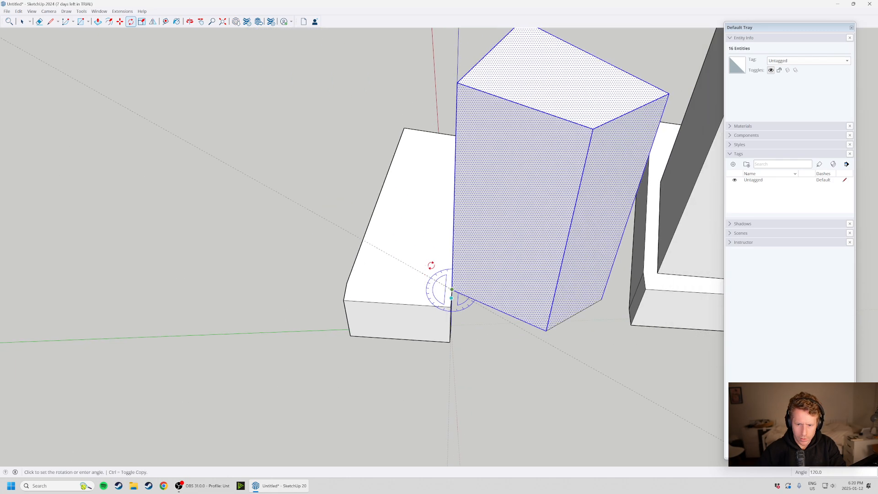
pyautogui.moveTo(574, 277); pyautogui.dragTo(389, 322, button='middle')
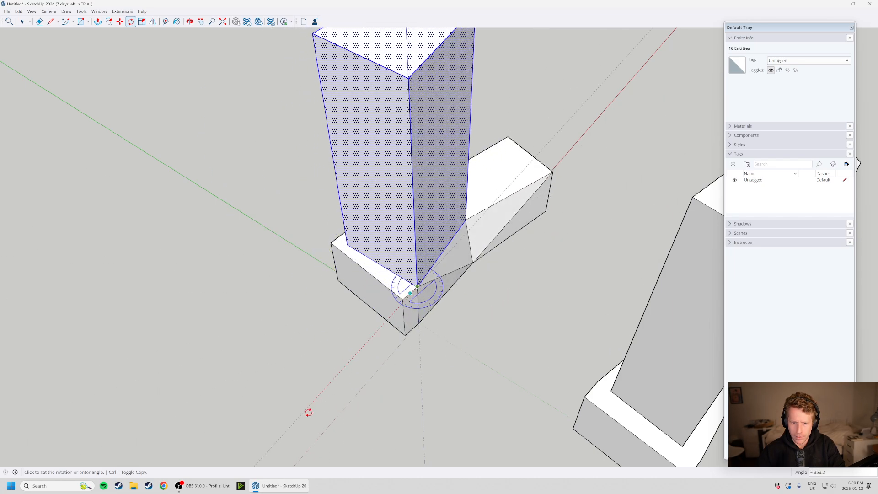
pyautogui.moveTo(354, 358); pyautogui.dragTo(524, 116, button='middle')
pyautogui.moveTo(379, 258); pyautogui.dragTo(307, 311, button='middle')
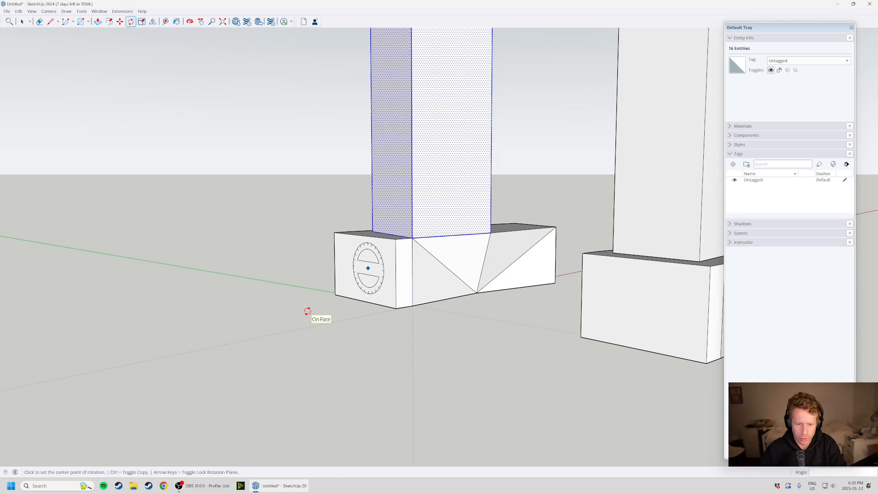
pyautogui.moveTo(399, 277); pyautogui.dragTo(494, 335, button='middle')
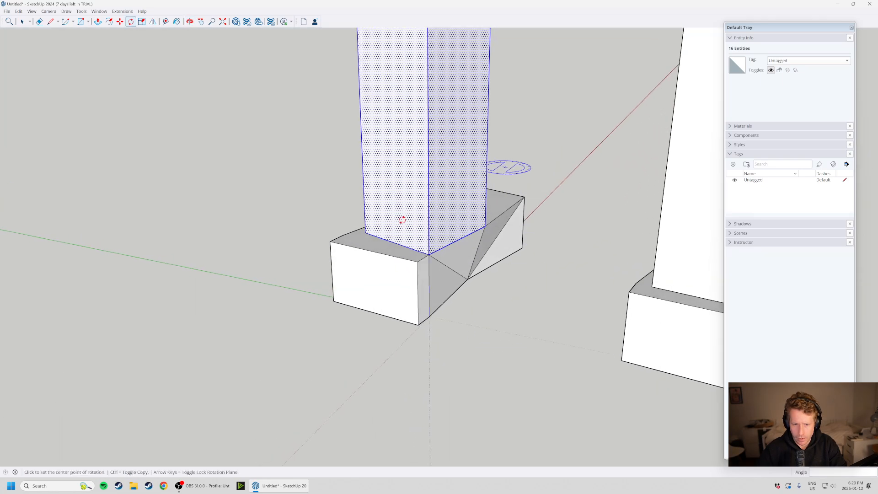
# Try rotating the tower group horizontally about a point on its roof, and undo the rotation.
pyautogui.scroll(-2, 339, 283)
pyautogui.click(606, 272)
pyautogui.moveTo(606, 271); pyautogui.dragTo(498, 377, button='middle')
pyautogui.click(588, 105)
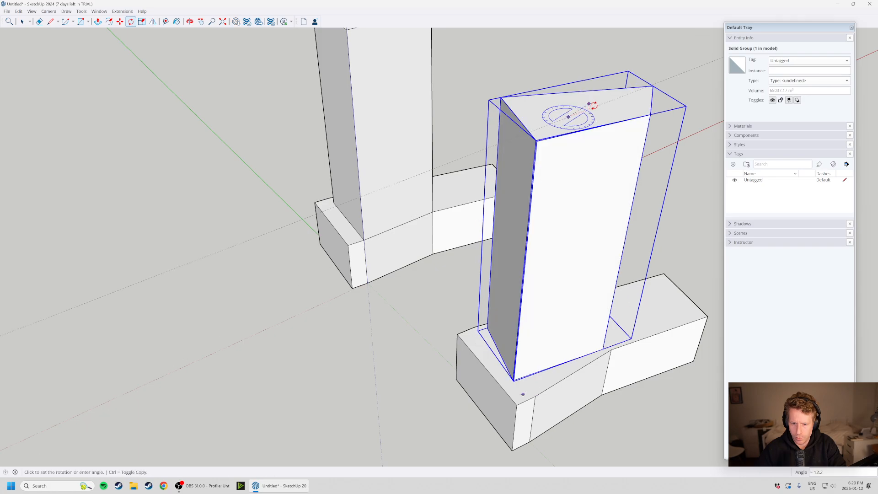
pyautogui.scroll(-3, 505, 206)
pyautogui.click(574, 362)
pyautogui.moveTo(574, 363); pyautogui.dragTo(720, 326, button='middle')
pyautogui.scroll(1, 508, 259)
pyautogui.moveTo(546, 258); pyautogui.dragTo(629, 273, button='middle')
pyautogui.moveTo(319, 247); pyautogui.dragTo(325, 294, button='middle')
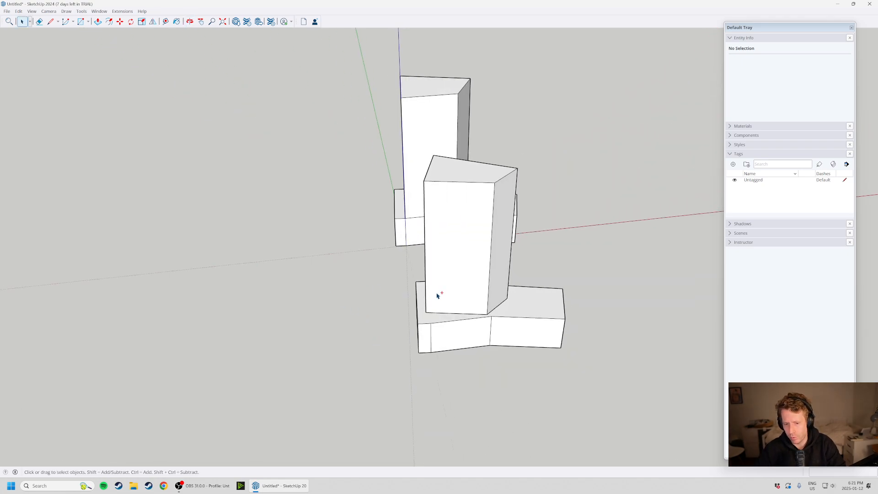
pyautogui.hotkey('ctrl', 'z')
# Select the tower group standing on the separate low block.
pyautogui.moveTo(254, 359); pyautogui.dragTo(422, 350, button='middle')
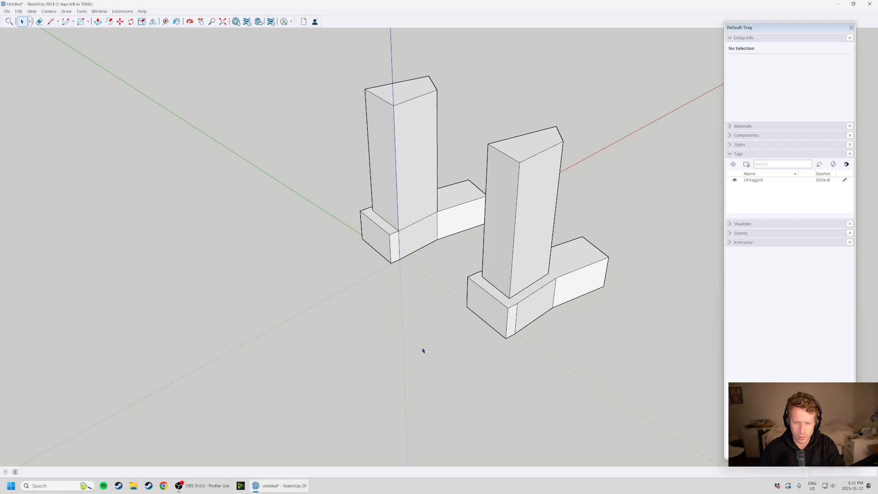
pyautogui.click(528, 271)
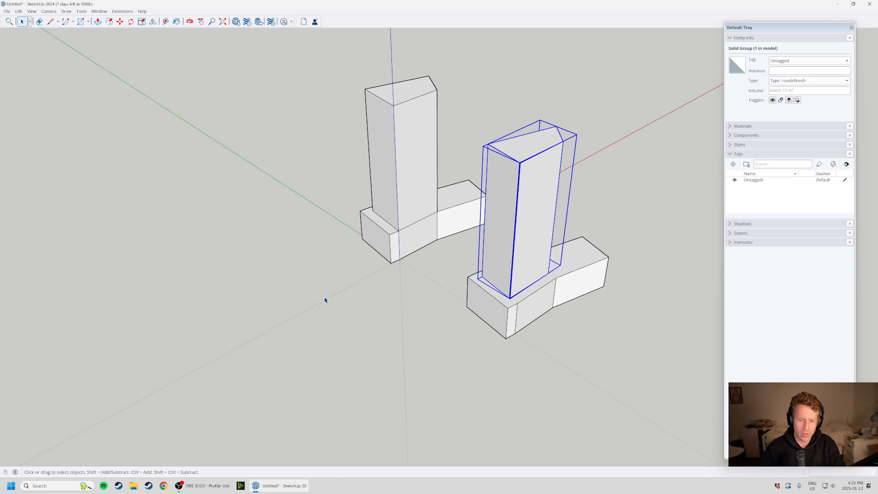
pyautogui.scroll(-1, 419, 486)
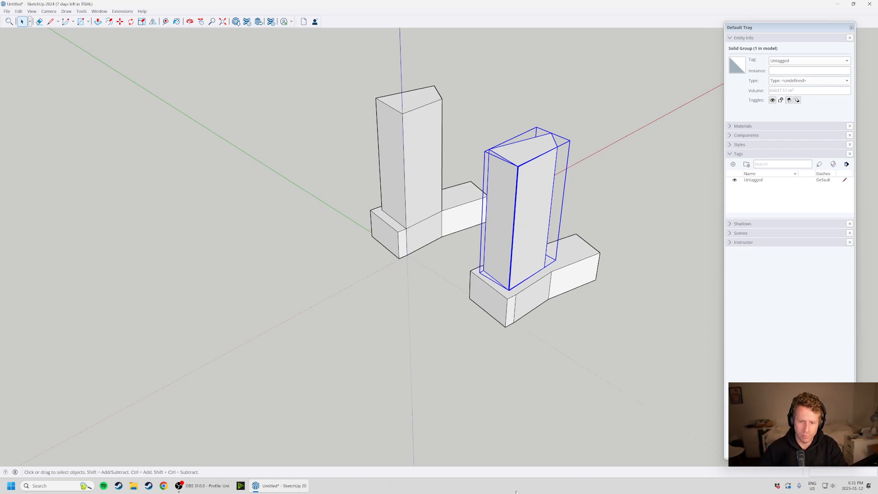
pyautogui.scroll(1, 527, 295)
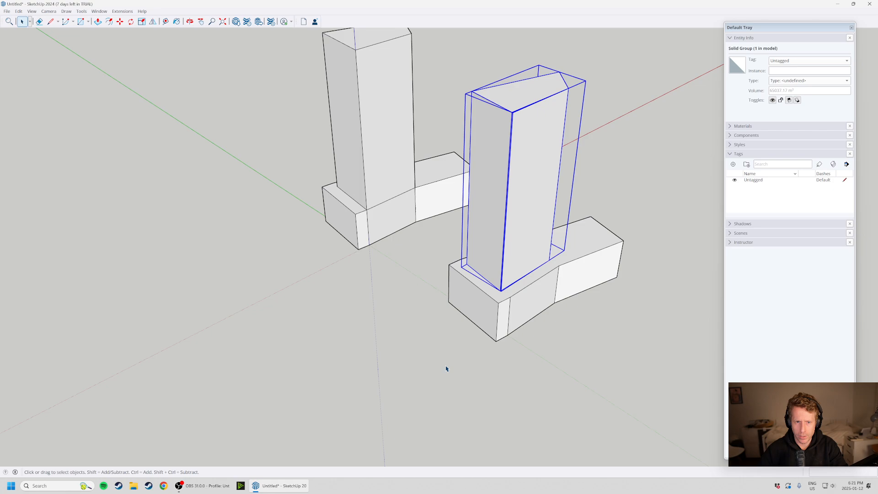
# Select the whole original ungrouped building and place a copy of it beyond the grouped building.
pyautogui.scroll(-2, 443, 366)
pyautogui.click(394, 165)
pyautogui.moveTo(394, 164); pyautogui.dragTo(437, 316, button='middle')
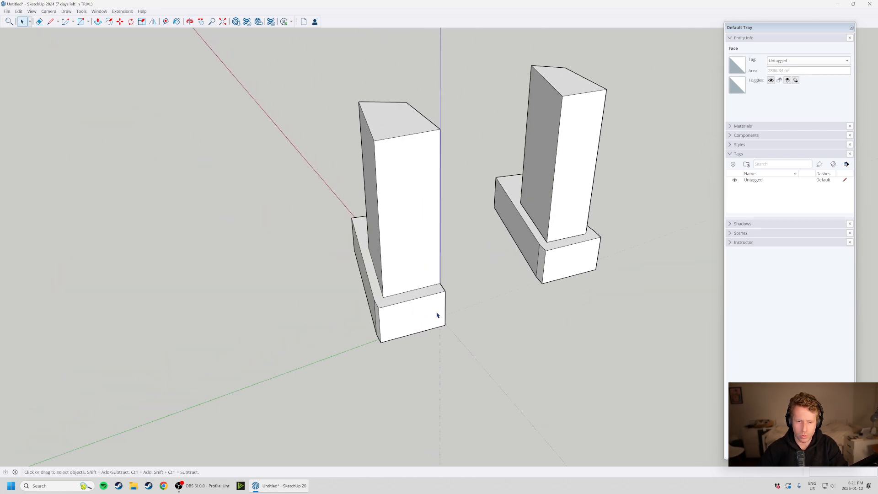
pyautogui.scroll(-2, 437, 316)
pyautogui.moveTo(303, 133); pyautogui.dragTo(493, 356)
pyautogui.moveTo(493, 355); pyautogui.dragTo(304, 383, button='middle')
pyautogui.press('m')
pyautogui.click(423, 323)
pyautogui.press('ctrl')
pyautogui.write('20000')
pyautogui.press('Return')
pyautogui.press('space')
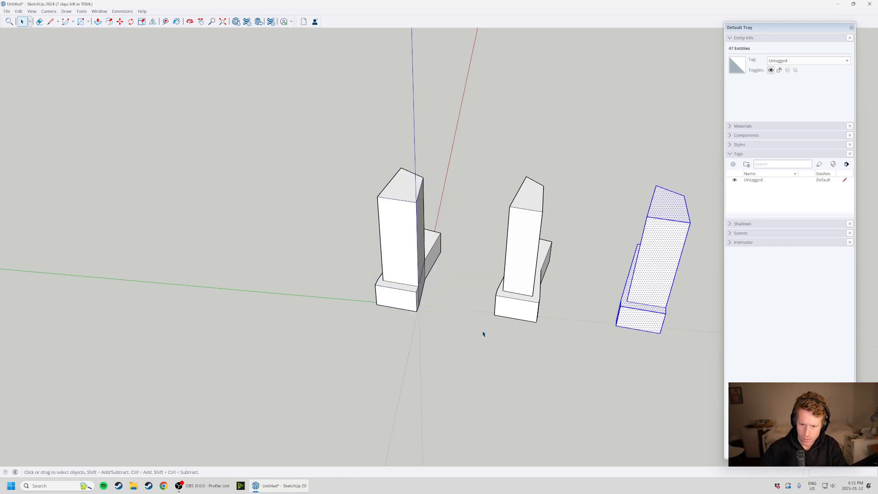
# Select the four side faces and the roof face of the newly copied ungrouped tower.
pyautogui.scroll(-2, 483, 332)
pyautogui.click(462, 407)
pyautogui.scroll(-1, 263, 287)
pyautogui.scroll(3, 465, 307)
pyautogui.moveTo(464, 308); pyautogui.dragTo(299, 279, button='middle')
pyautogui.click(491, 243)
pyautogui.scroll(3, 512, 285)
pyautogui.keyDown('ctrl'); pyautogui.click(508, 279); pyautogui.keyUp('ctrl')
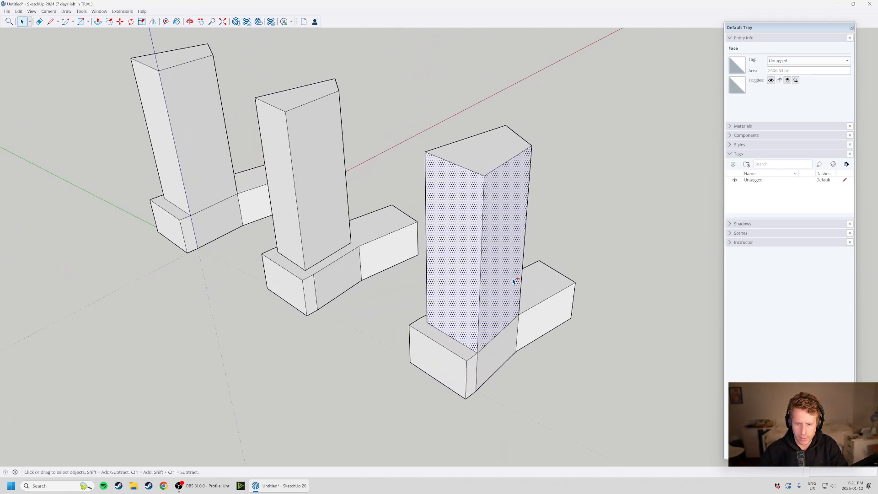
pyautogui.moveTo(509, 279); pyautogui.dragTo(103, 308, button='middle')
pyautogui.keyDown('ctrl'); pyautogui.click(348, 230); pyautogui.keyUp('ctrl')
pyautogui.keyDown('ctrl'); pyautogui.click(318, 121); pyautogui.keyUp('ctrl')
pyautogui.moveTo(319, 120); pyautogui.dragTo(9, 256, button='middle')
pyautogui.keyDown('ctrl'); pyautogui.click(352, 141); pyautogui.keyUp('ctrl')
pyautogui.scroll(-3, 365, 204)
pyautogui.moveTo(293, 176); pyautogui.dragTo(484, 249, button='middle')
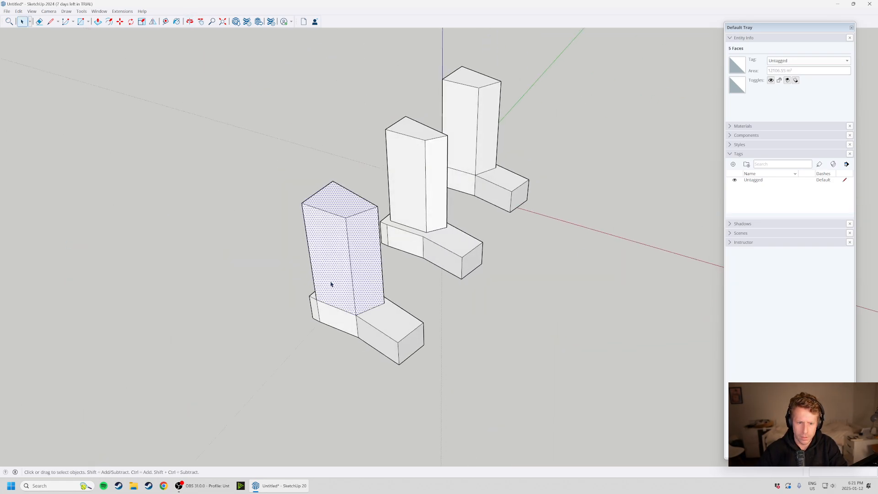
# Group the selected tower faces, then enter and exit the new group.
pyautogui.rightClick(344, 239)
pyautogui.click(386, 304)
pyautogui.doubleClick(326, 280)
pyautogui.moveTo(326, 280); pyautogui.dragTo(734, 263, button='middle')
pyautogui.click(637, 250)
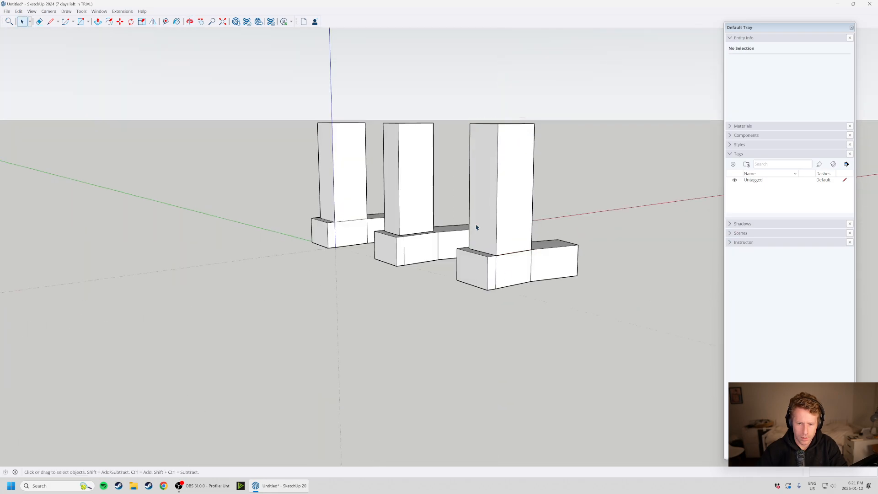
# Select all connected geometry of the low block beneath the copied tower and make it a group.
pyautogui.moveTo(476, 229); pyautogui.dragTo(582, 242, button='middle')
pyautogui.scroll(1, 582, 243)
pyautogui.click(525, 310)
pyautogui.click(524, 339)
pyautogui.tripleClick(524, 325)
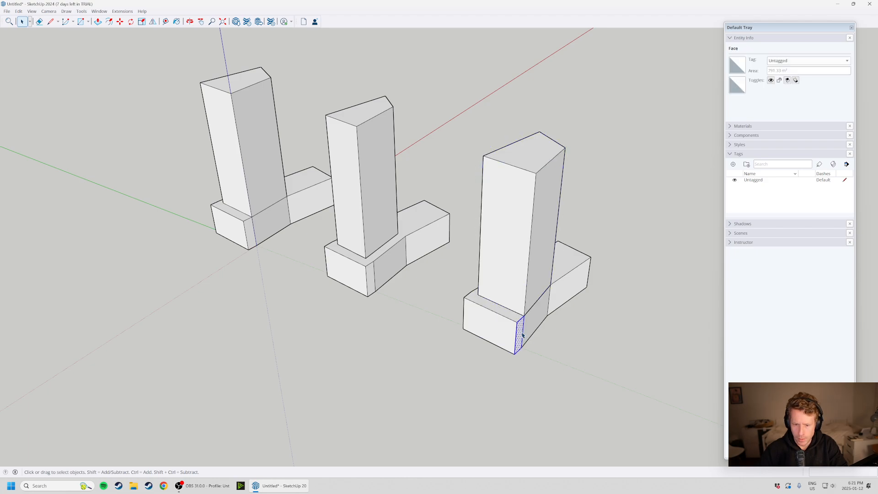
pyautogui.rightClick(524, 322)
pyautogui.click(545, 385)
pyautogui.click(565, 388)
# Move the copied low block group away from its tower to expose the tower's underside.
pyautogui.press('m')
pyautogui.click(515, 333)
pyautogui.click(611, 364)
pyautogui.press('space')
pyautogui.moveTo(550, 399); pyautogui.dragTo(449, 98, button='middle')
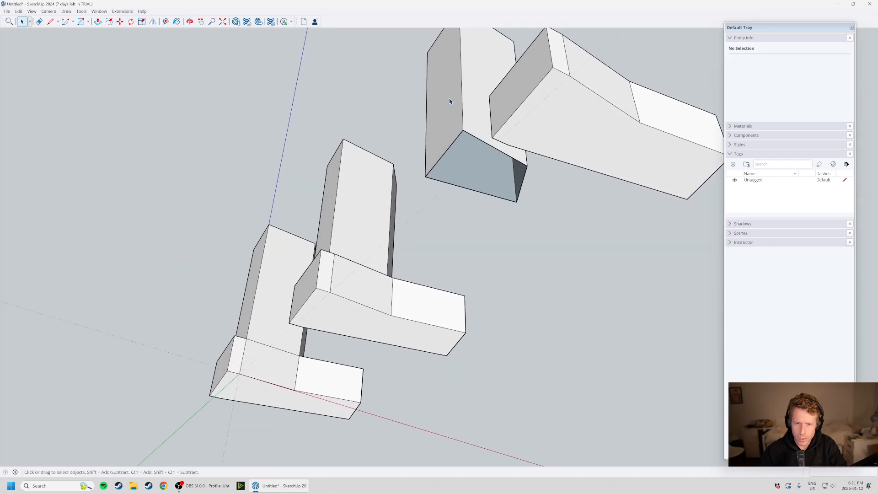
# Open the copied tower group and draw a diagonal line between opposite corners of its open base.
pyautogui.scroll(3, 480, 167)
pyautogui.click(480, 166)
pyautogui.scroll(3, 481, 168)
pyautogui.doubleClick(481, 168)
pyautogui.press('l')
pyautogui.click(452, 107)
pyautogui.press('Escape')
pyautogui.click(452, 107)
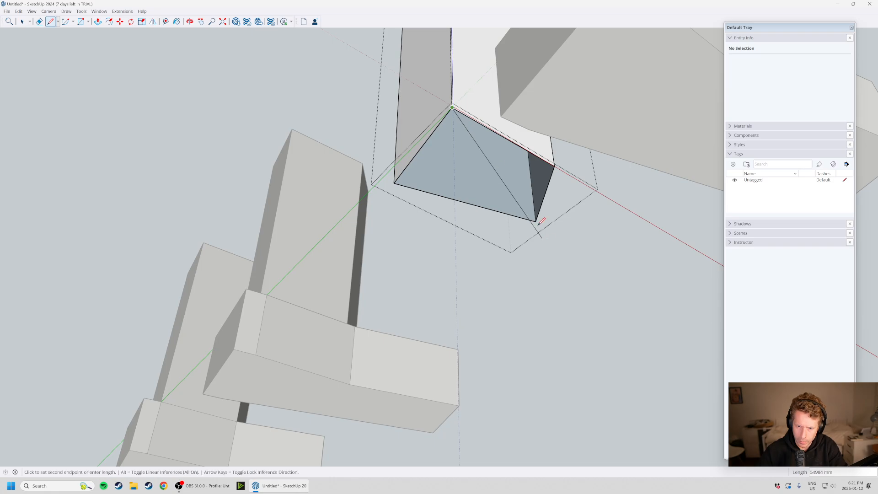
pyautogui.click(536, 222)
# Delete the diagonal line across the tower's base and exit the tower group.
pyautogui.press('space')
pyautogui.click(497, 170)
pyautogui.press('Delete')
pyautogui.click(539, 247)
pyautogui.moveTo(539, 247)
pyautogui.mouseDown(button='middle')
pyautogui.moveTo(416, 333)
pyautogui.moveTo(423, 313)
pyautogui.moveTo(290, 412)
pyautogui.moveTo(284, 268)
pyautogui.moveTo(192, 297)
pyautogui.mouseUp(button='middle')
# Delete the copied tower group and the copied low block group.
pyautogui.press('e')
pyautogui.click(198, 291)
pyautogui.click(196, 256)
pyautogui.press('space')
pyautogui.moveTo(341, 335); pyautogui.dragTo(536, 236, button='middle')
pyautogui.click(590, 315)
pyautogui.keyDown('shift'); pyautogui.click(534, 270); pyautogui.keyUp('shift')
pyautogui.press('Delete')
# Open the remaining tower group for editing and exit it again.
pyautogui.scroll(3, 434, 214)
pyautogui.doubleClick(417, 231)
pyautogui.click(469, 309)
pyautogui.doubleClick(388, 197)
pyautogui.keyDown('shift'); pyautogui.moveTo(485, 255); pyautogui.dragTo(486, 256, button='middle'); pyautogui.keyUp('shift')
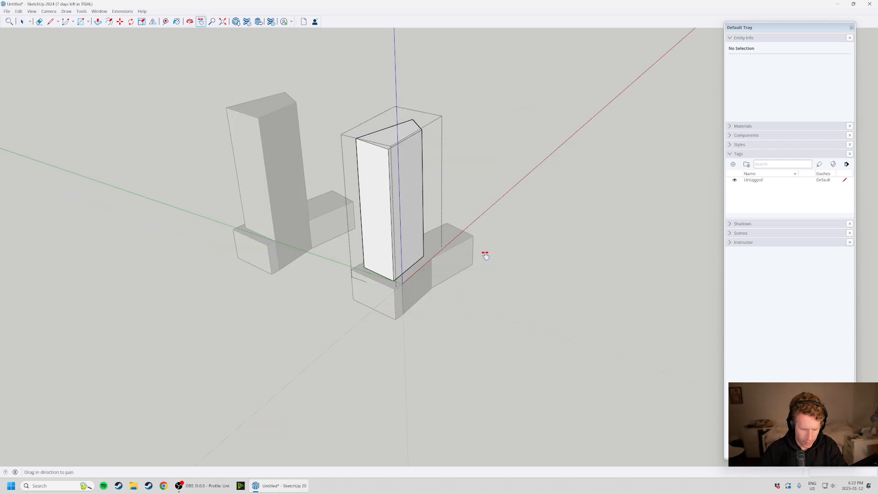
pyautogui.click(486, 309)
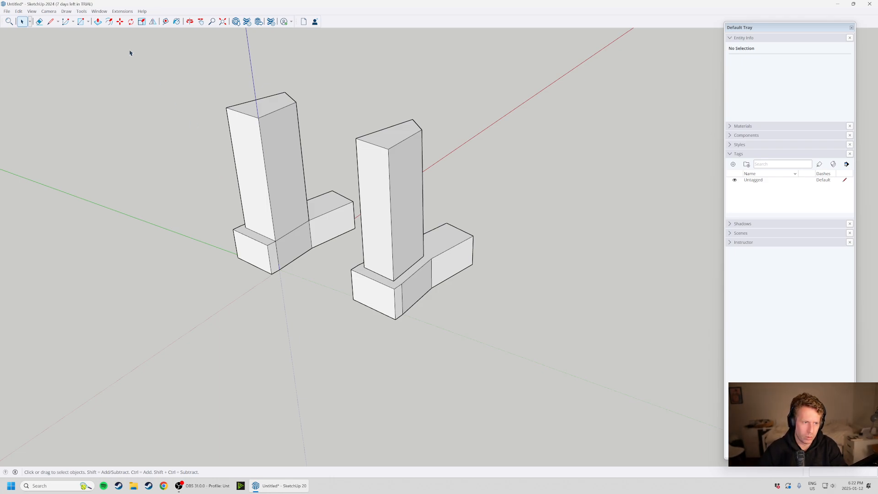
# Open the keyboard shortcut preferences and filter the function list for "hide".
pyautogui.click(7, 11)
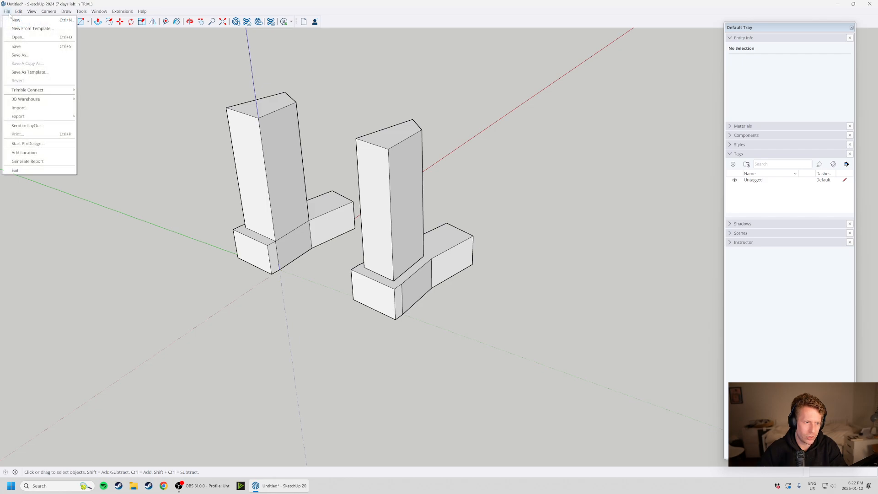
pyautogui.moveTo(18, 12)
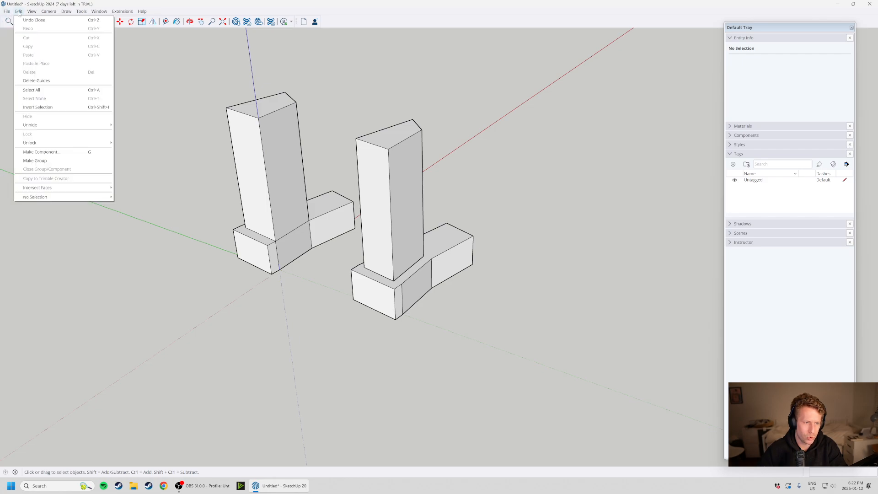
pyautogui.moveTo(59, 12)
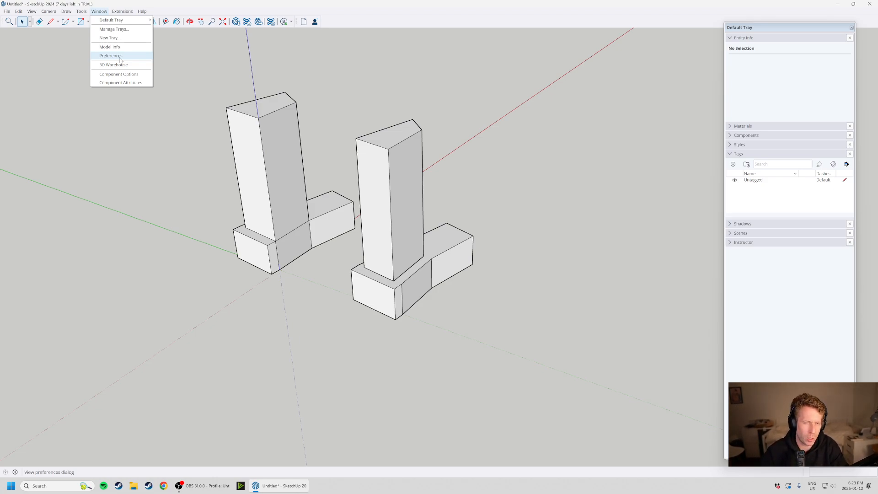
pyautogui.click(121, 57)
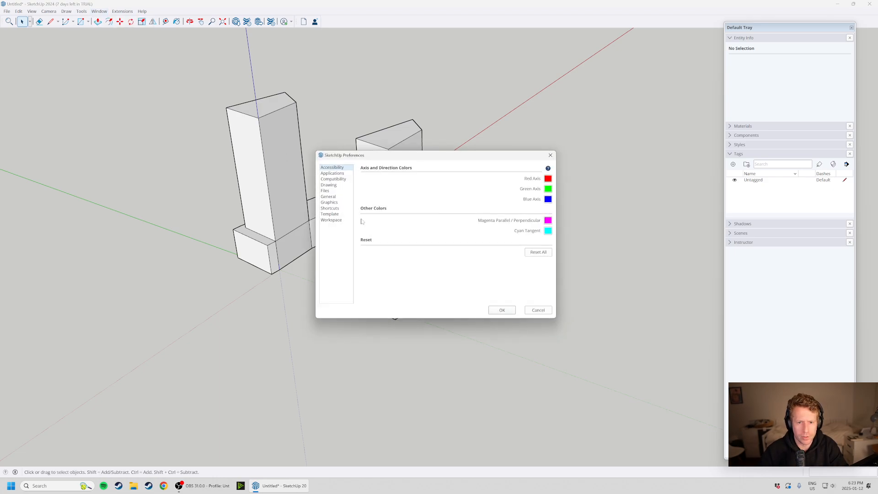
pyautogui.moveTo(403, 156); pyautogui.dragTo(456, 115)
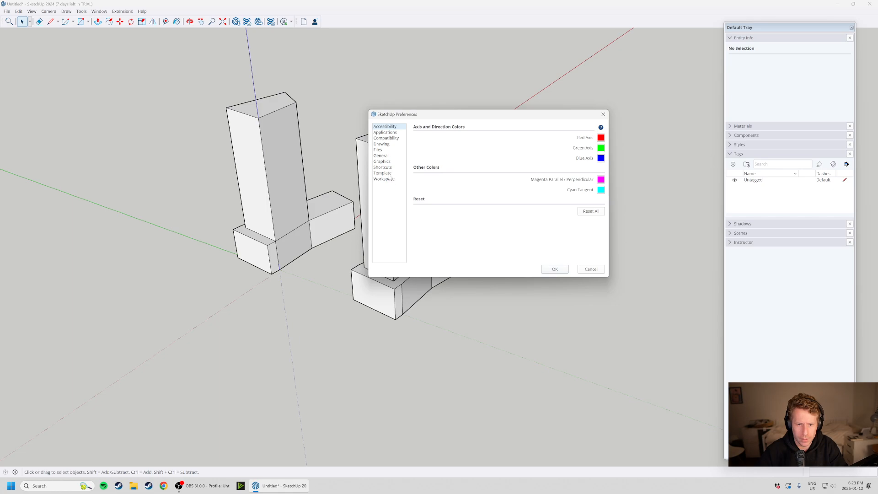
pyautogui.click(382, 168)
pyautogui.moveTo(509, 118); pyautogui.dragTo(535, 118)
pyautogui.click(491, 127)
pyautogui.write('hide')
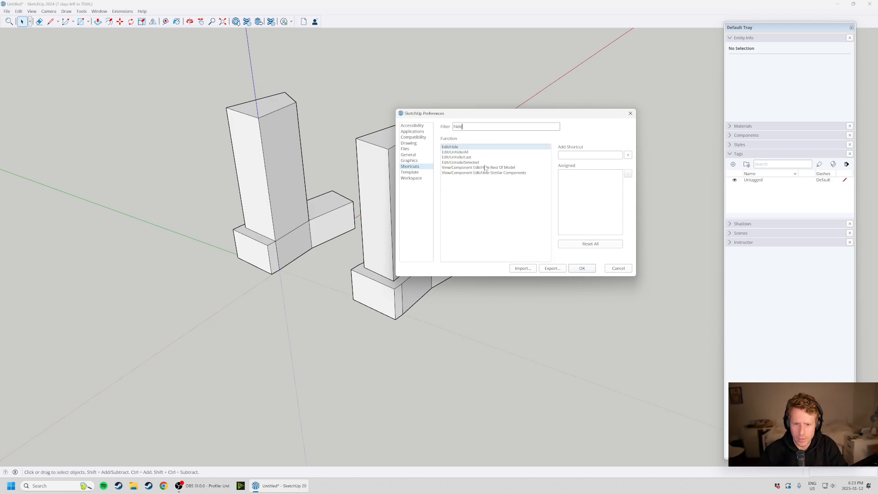
# Assign the shortcut H to Component Edit/Hide Rest Of Model, reassigning it from Camera/Pan, and accept the preferences.
pyautogui.click(507, 168)
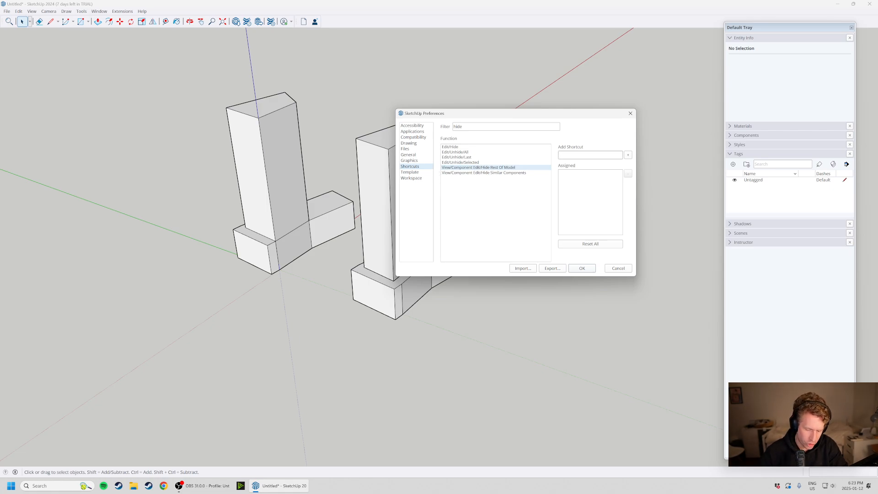
pyautogui.hotkey('shift', 'h')
pyautogui.press('h')
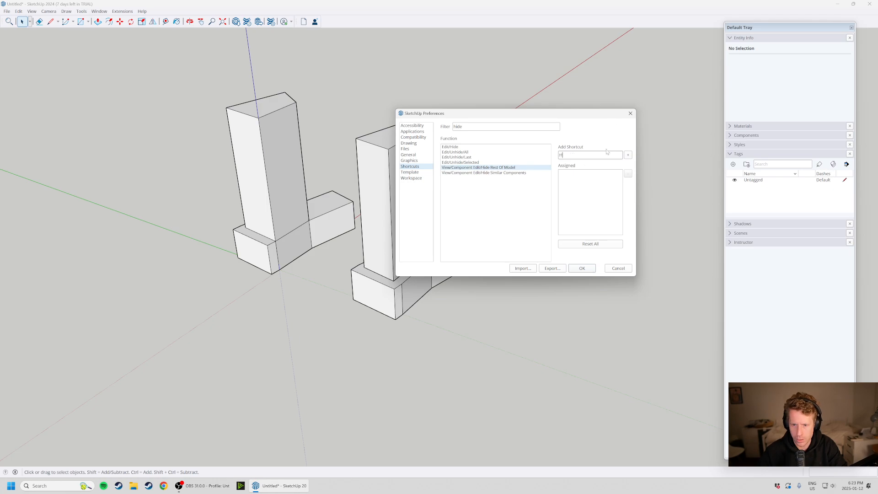
pyautogui.click(629, 155)
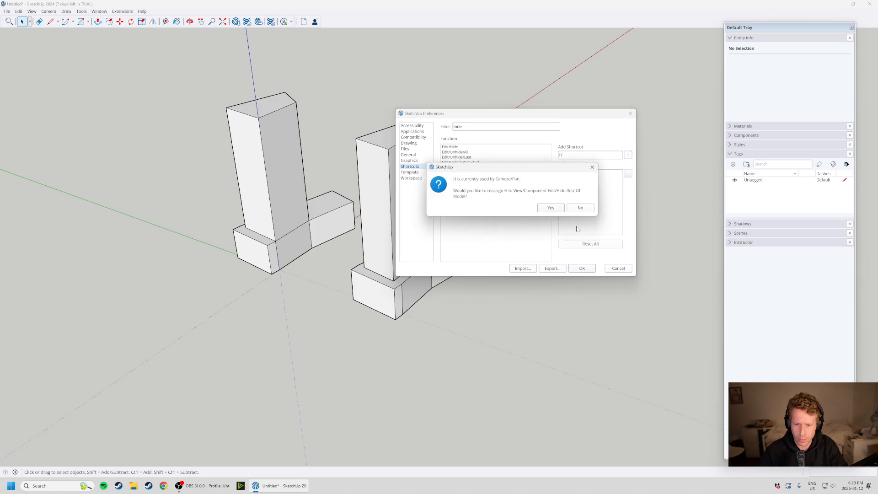
pyautogui.click(555, 209)
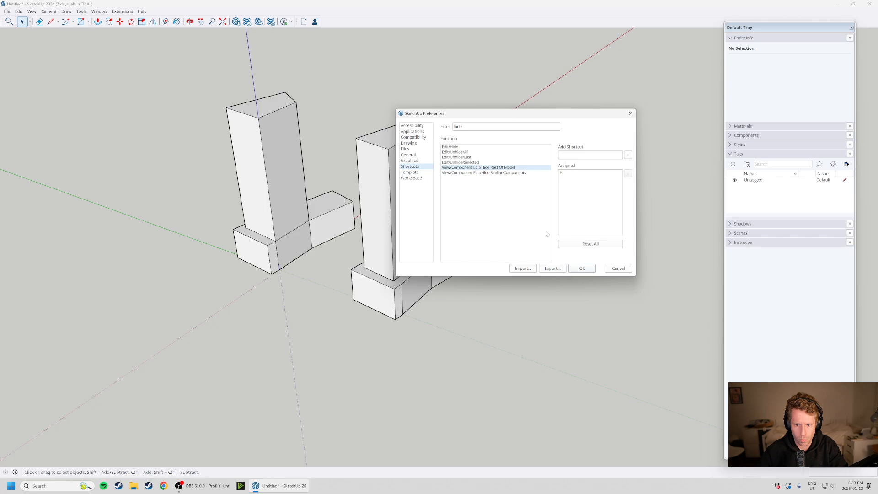
pyautogui.click(581, 269)
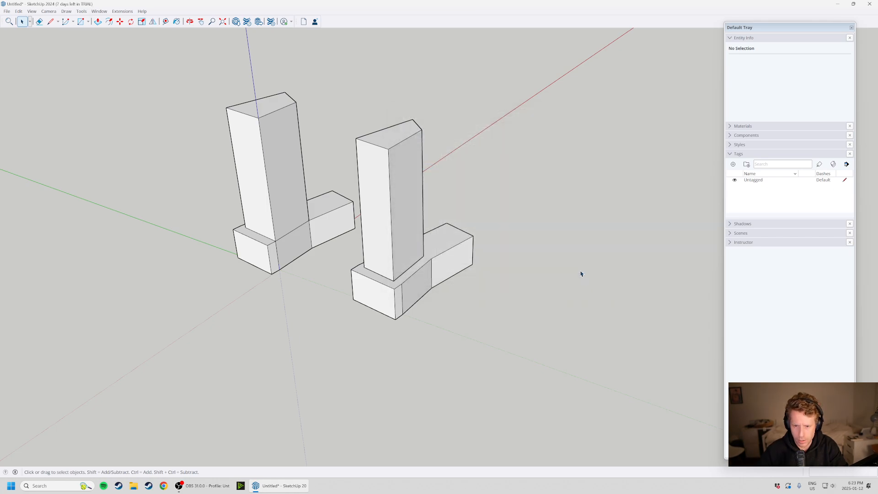
# Examine the grouped tower and its junction with the low block from several sides.
pyautogui.click(427, 250)
pyautogui.scroll(8, 497, 350)
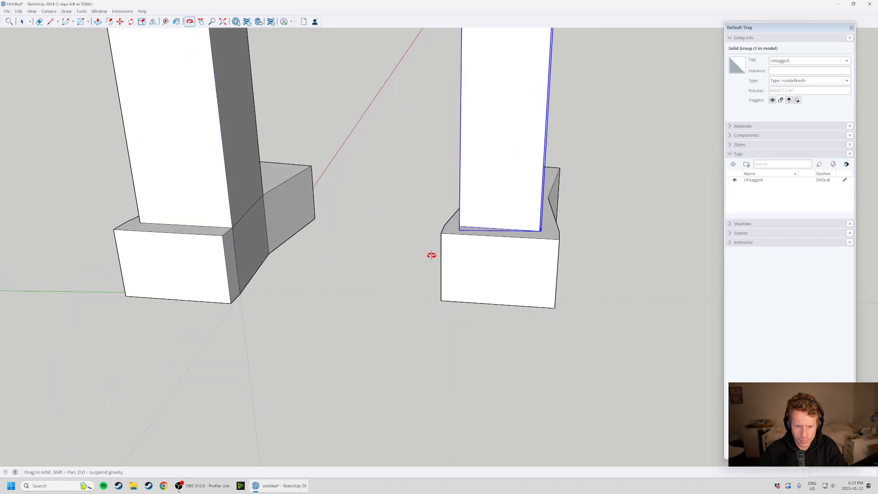
pyautogui.scroll(-3, 400, 281)
pyautogui.moveTo(399, 280); pyautogui.dragTo(509, 139, button='middle')
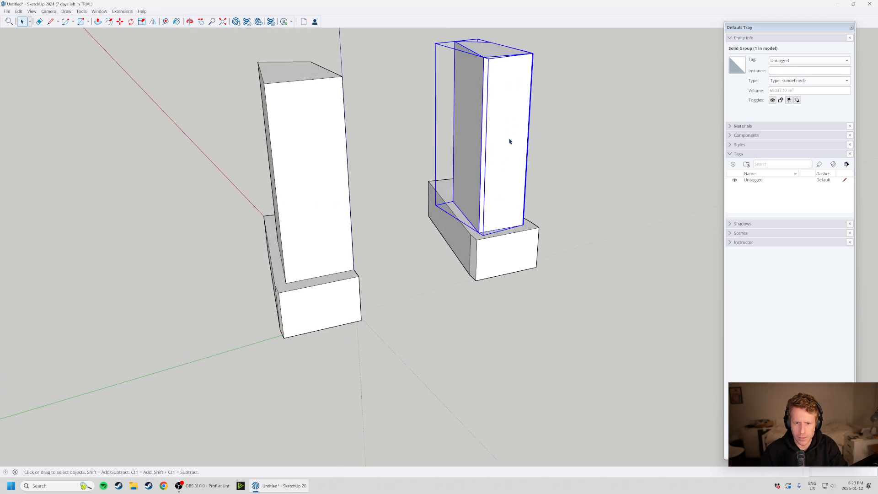
pyautogui.scroll(3, 523, 226)
pyautogui.click(440, 270)
pyautogui.moveTo(440, 270); pyautogui.dragTo(462, 274, button='middle')
pyautogui.scroll(5, 352, 190)
pyautogui.scroll(3, 317, 273)
pyautogui.moveTo(318, 273); pyautogui.dragTo(200, 284, button='middle')
pyautogui.scroll(-2, 453, 263)
pyautogui.scroll(-3, 200, 285)
pyautogui.moveTo(468, 133); pyautogui.dragTo(427, 255, button='middle')
pyautogui.moveTo(519, 288); pyautogui.dragTo(533, 194, button='middle')
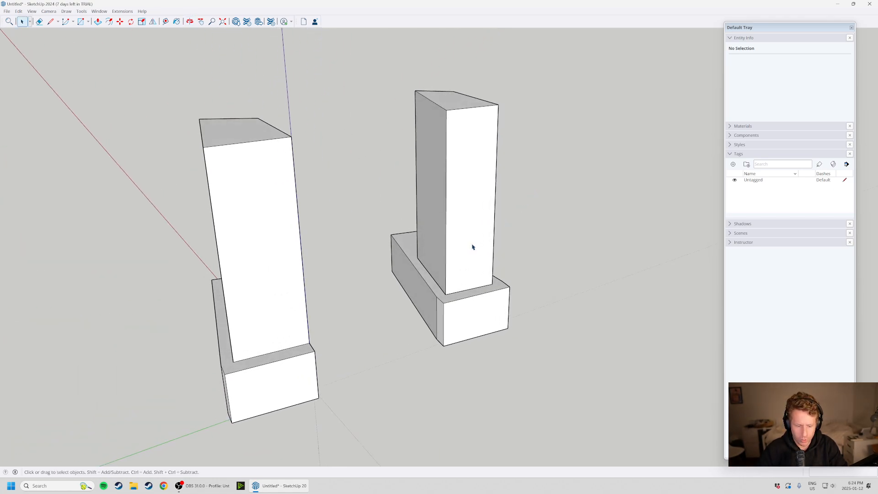
# Open the tower group and the low block group in turn for inspection, exiting each one.
pyautogui.scroll(3, 473, 248)
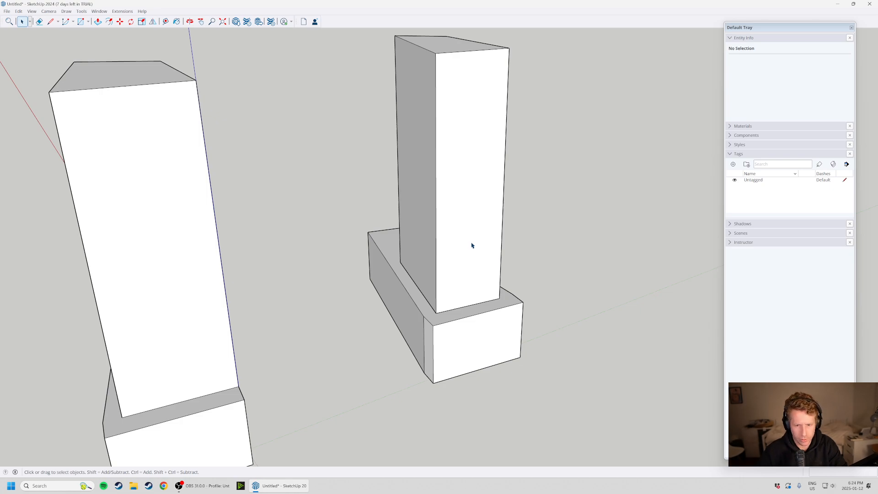
pyautogui.doubleClick(472, 246)
pyautogui.moveTo(456, 285); pyautogui.dragTo(471, 252, button='middle')
pyautogui.moveTo(359, 153); pyautogui.dragTo(335, 251, button='middle')
pyautogui.moveTo(322, 194); pyautogui.dragTo(195, 384, button='middle')
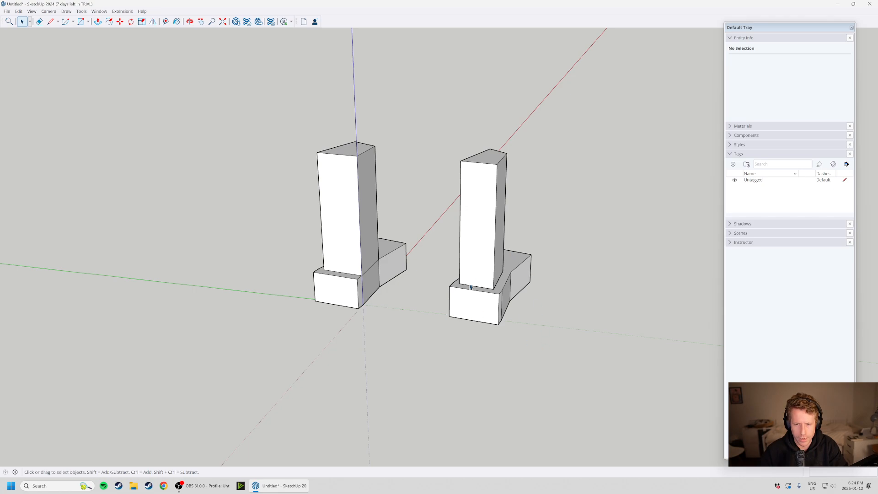
pyautogui.doubleClick(471, 305)
pyautogui.click(496, 366)
pyautogui.click(368, 261)
pyautogui.moveTo(371, 345); pyautogui.dragTo(338, 299, button='middle')
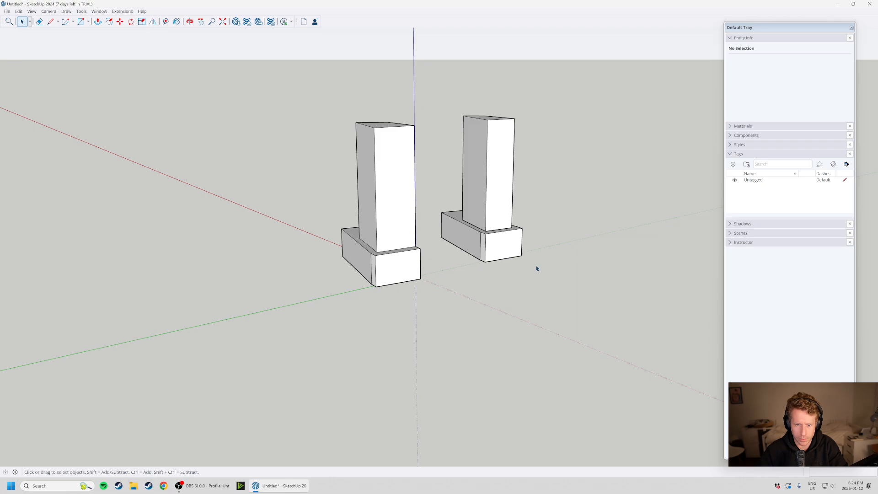
# Repeatedly enter and exit the tower and low block groups to compare isolated editing with the full model.
pyautogui.click(403, 227)
pyautogui.moveTo(478, 289); pyautogui.dragTo(414, 315, button='middle')
pyautogui.doubleClick(501, 190)
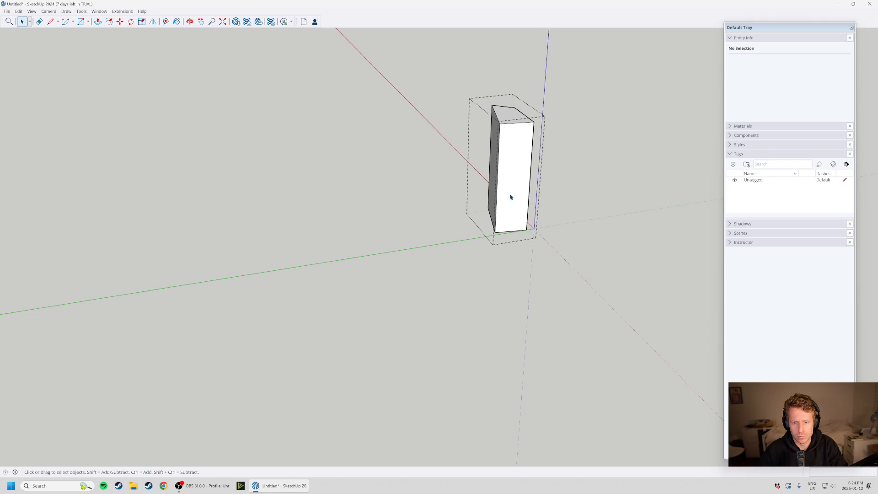
pyautogui.click(570, 338)
pyautogui.doubleClick(512, 180)
pyautogui.click(597, 233)
pyautogui.doubleClick(522, 190)
pyautogui.click(652, 269)
pyautogui.doubleClick(520, 256)
pyautogui.click(627, 265)
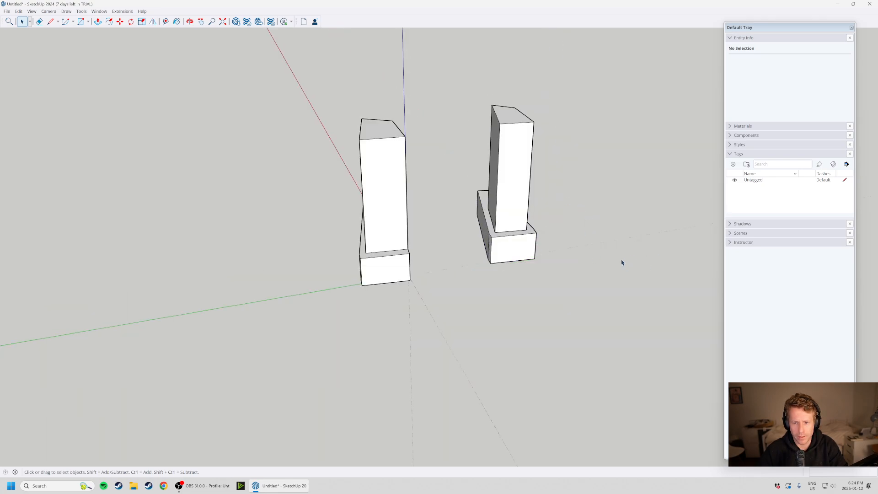
# Open the tower group in isolation, inspect it from several sides, and exit the group.
pyautogui.doubleClick(514, 196)
pyautogui.moveTo(558, 202); pyautogui.dragTo(335, 88, button='middle')
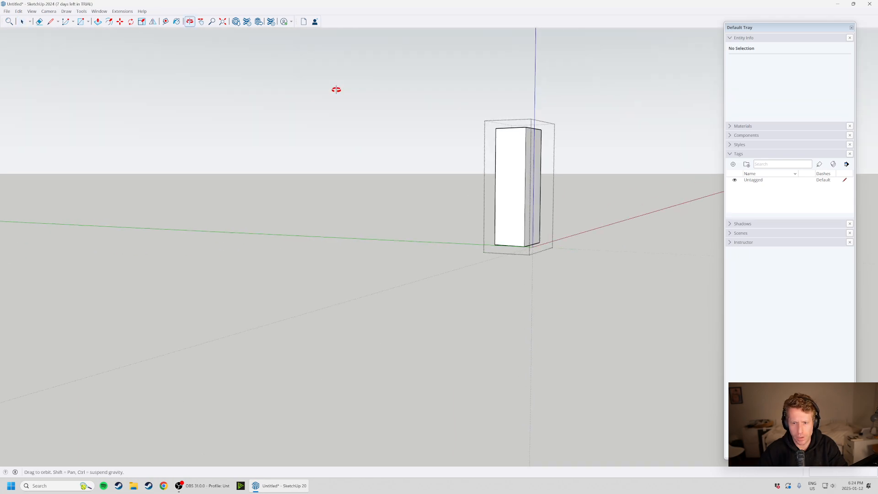
pyautogui.moveTo(528, 260); pyautogui.dragTo(640, 310, button='middle')
pyautogui.moveTo(400, 197); pyautogui.dragTo(594, 250, button='middle')
pyautogui.press('i')
pyautogui.click(562, 338)
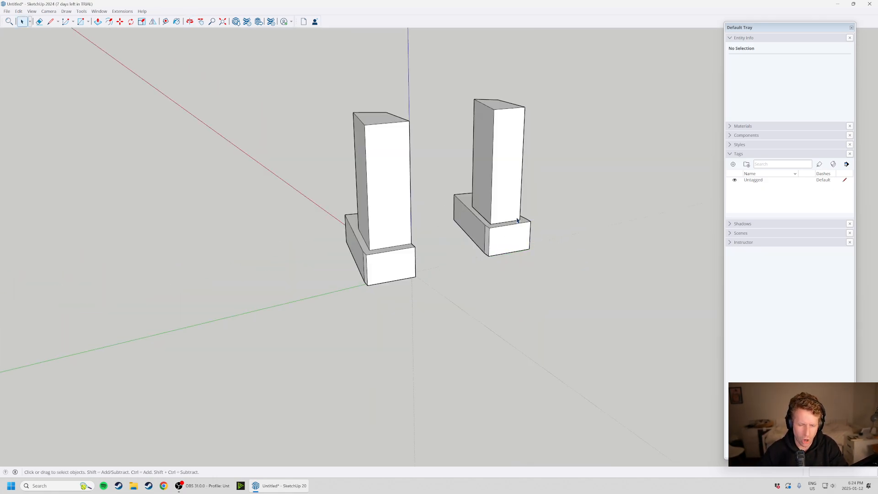
# Select the tower group and the low block group in turn, and clear the selection.
pyautogui.moveTo(520, 249); pyautogui.dragTo(444, 232, button='middle')
pyautogui.moveTo(509, 284); pyautogui.dragTo(547, 241, button='middle')
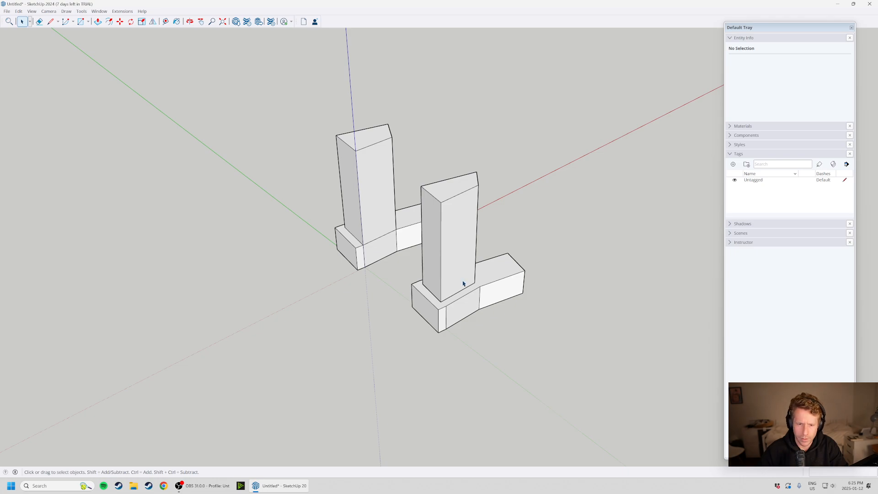
pyautogui.moveTo(431, 289); pyautogui.dragTo(624, 196, button='middle')
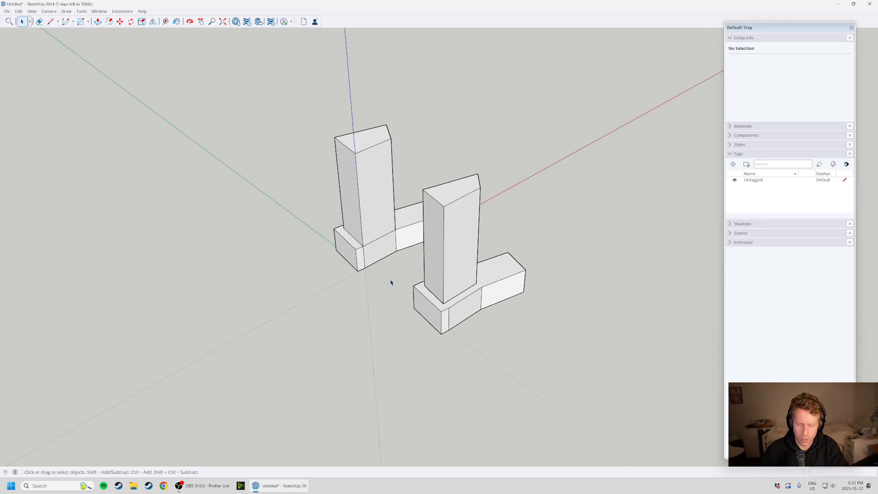
pyautogui.moveTo(482, 341); pyautogui.dragTo(470, 309, button='middle')
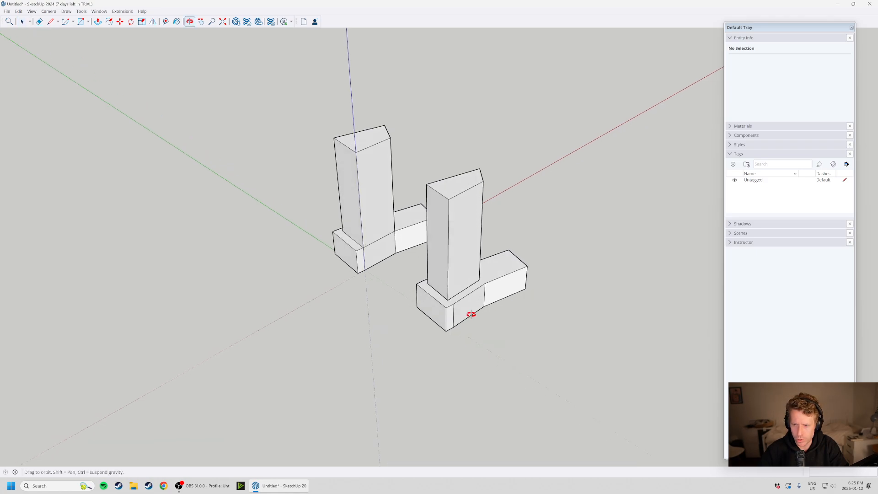
pyautogui.click(428, 194)
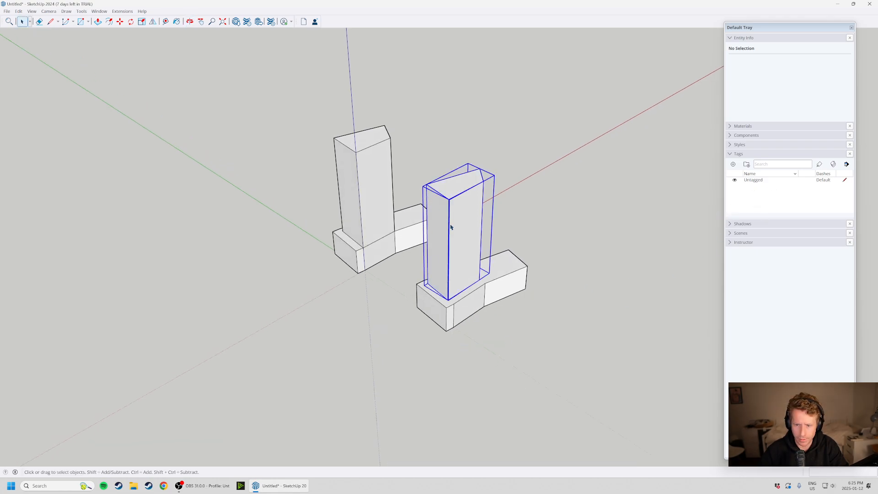
pyautogui.click(487, 295)
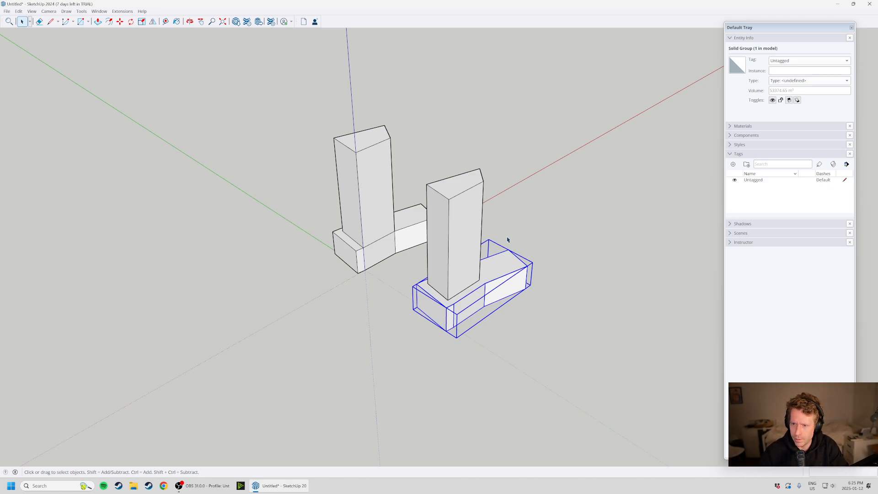
pyautogui.click(544, 327)
pyautogui.click(506, 274)
pyautogui.click(525, 296)
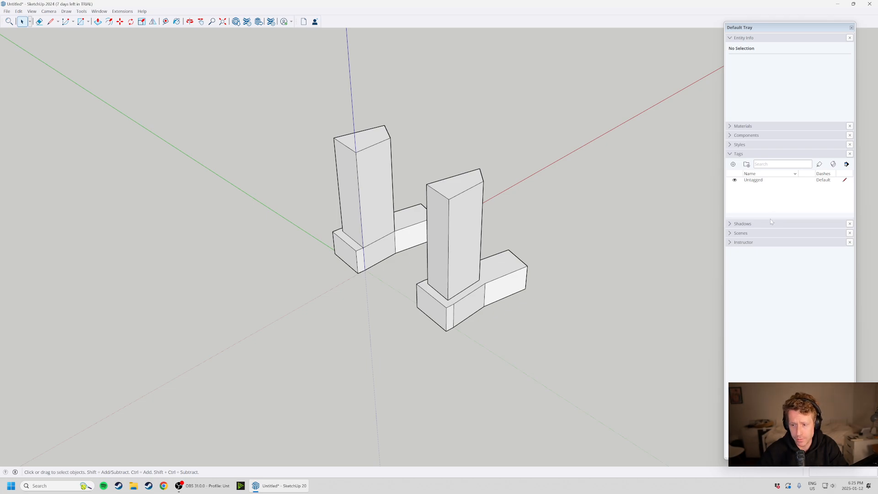
# Create four new tags in an enlarged tag list and select the tag named Tag.
pyautogui.moveTo(771, 218); pyautogui.dragTo(783, 279)
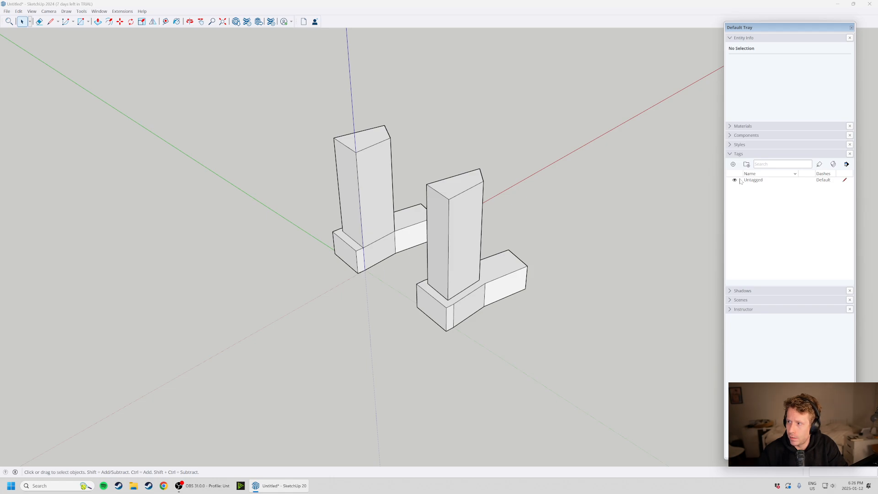
pyautogui.click(733, 165)
pyautogui.click(732, 165)
pyautogui.click(733, 165)
pyautogui.click(733, 165)
pyautogui.click(764, 238)
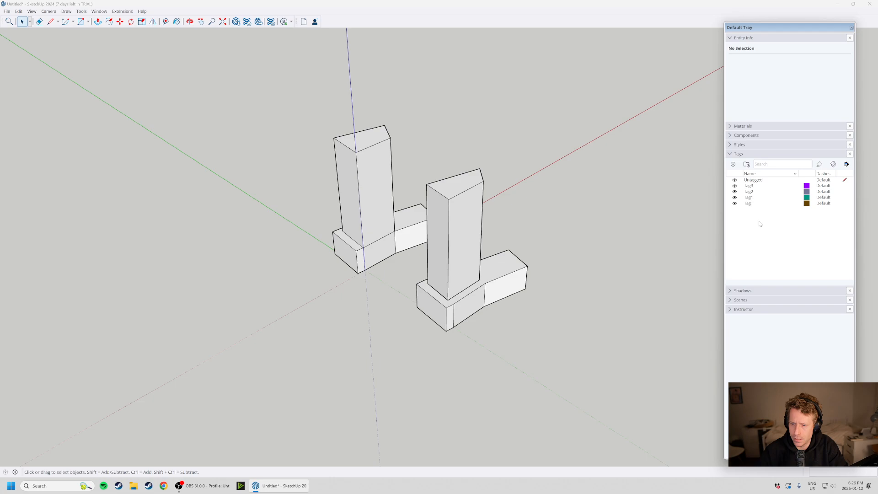
pyautogui.click(751, 204)
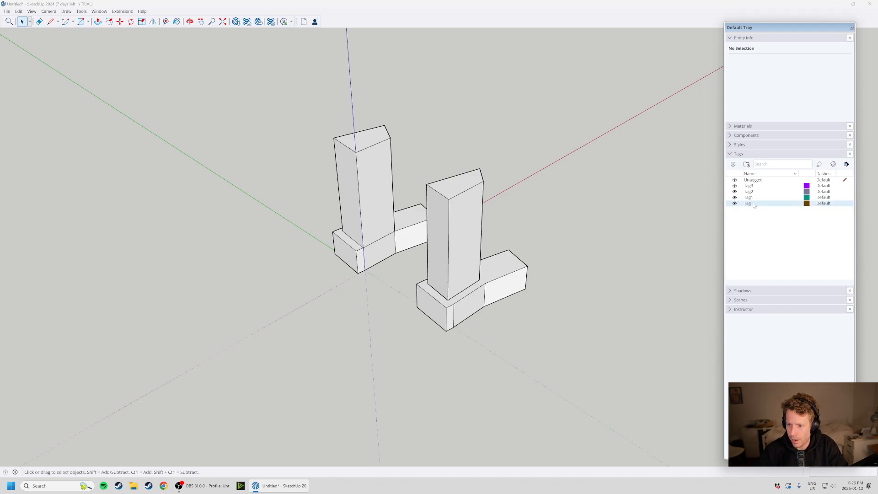
# Rename the newly added bottom tag as "3D - Podium".
pyautogui.rightClick(751, 207)
pyautogui.click(746, 206)
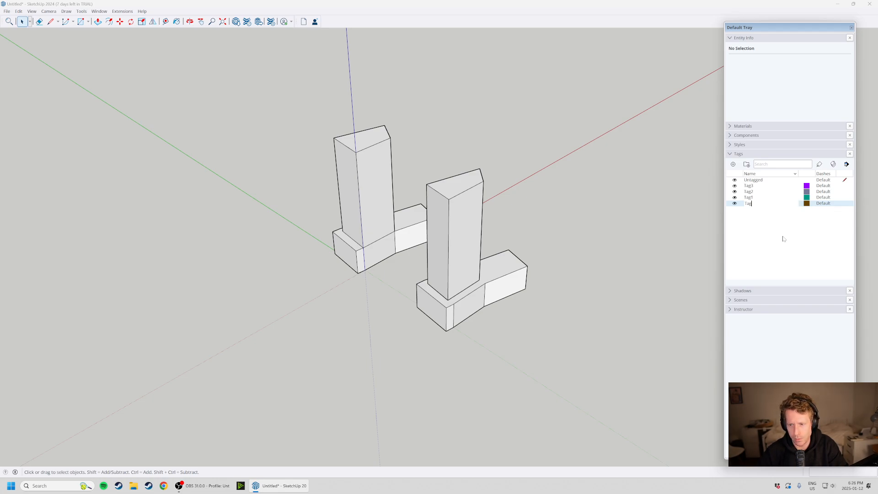
pyautogui.press('BackSpace')
pyautogui.press('BackSpace')
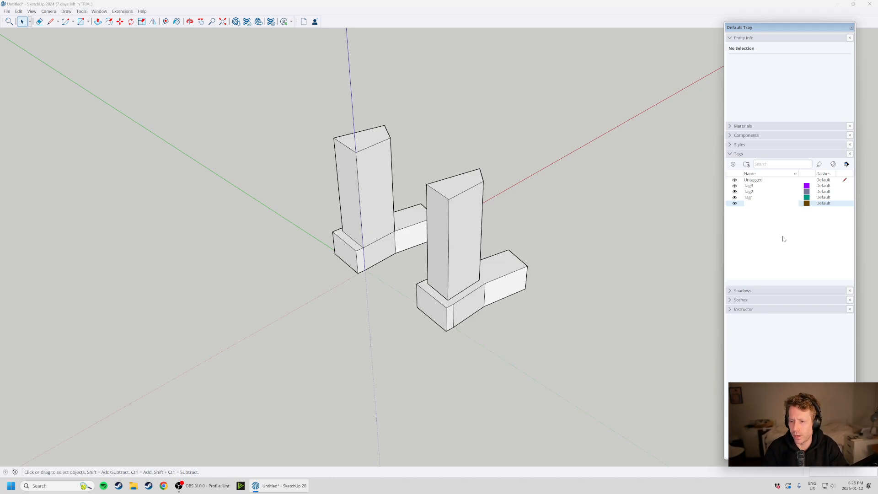
pyautogui.write('D')
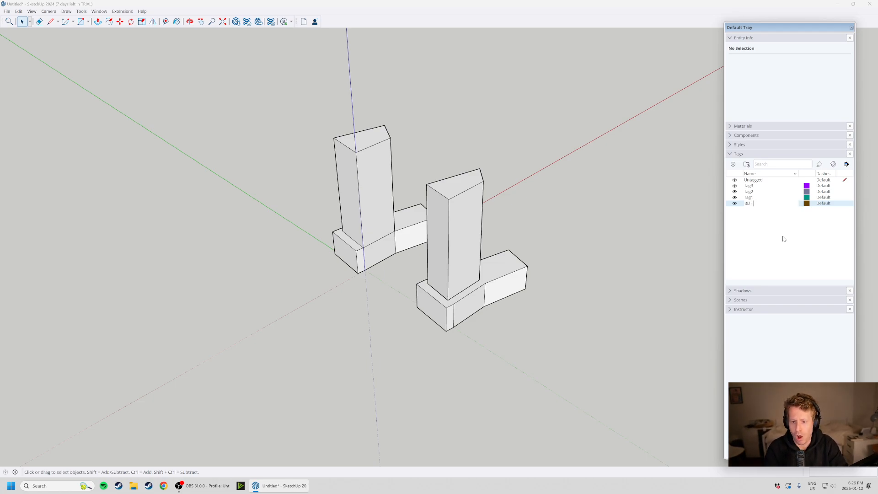
pyautogui.write(' - Podium')
pyautogui.press('Return')
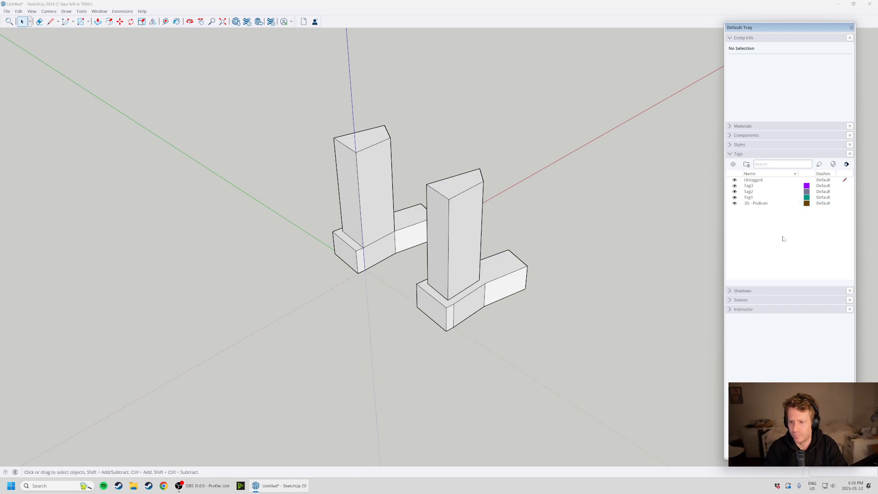
# Add another tag named "3D - Tower".
pyautogui.click(733, 164)
pyautogui.write('3D')
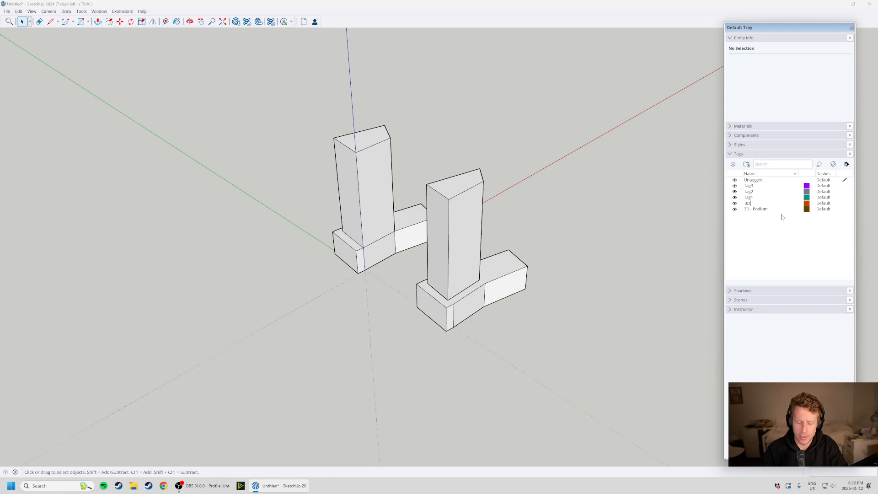
pyautogui.write(' - Tower')
pyautogui.press('Return')
# Rename Tag1 as "Import - CAD".
pyautogui.doubleClick(750, 197)
pyautogui.write('Import')
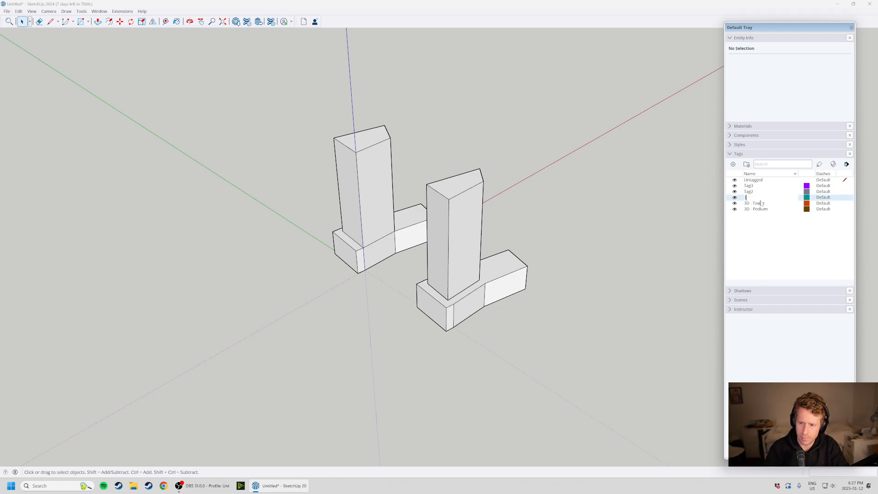
pyautogui.write(' - CAD')
pyautogui.press('Return')
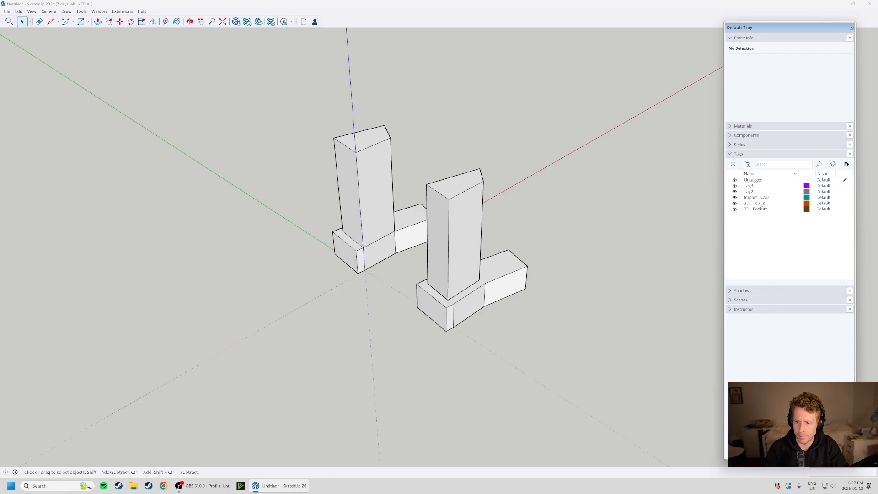
# Delete the tags Tag2 and Tag3 together, and undo that deletion.
pyautogui.click(751, 192)
pyautogui.keyDown('shift'); pyautogui.click(752, 186); pyautogui.keyUp('shift')
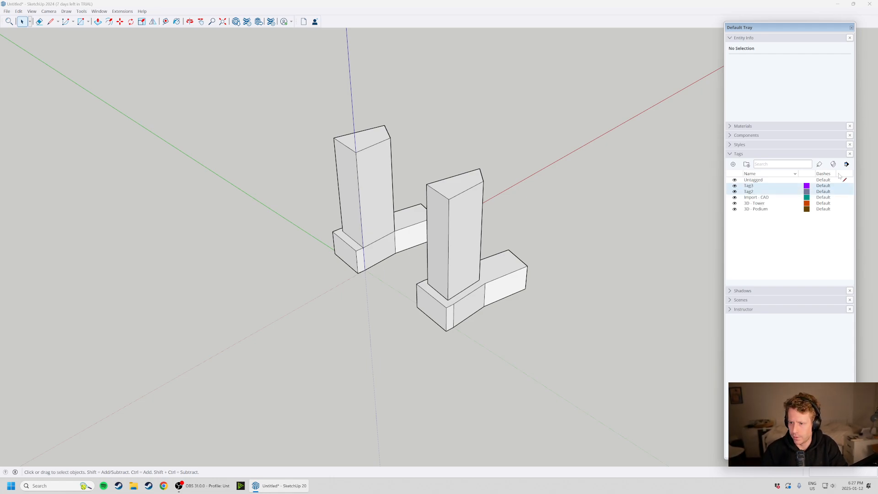
pyautogui.rightClick(762, 182)
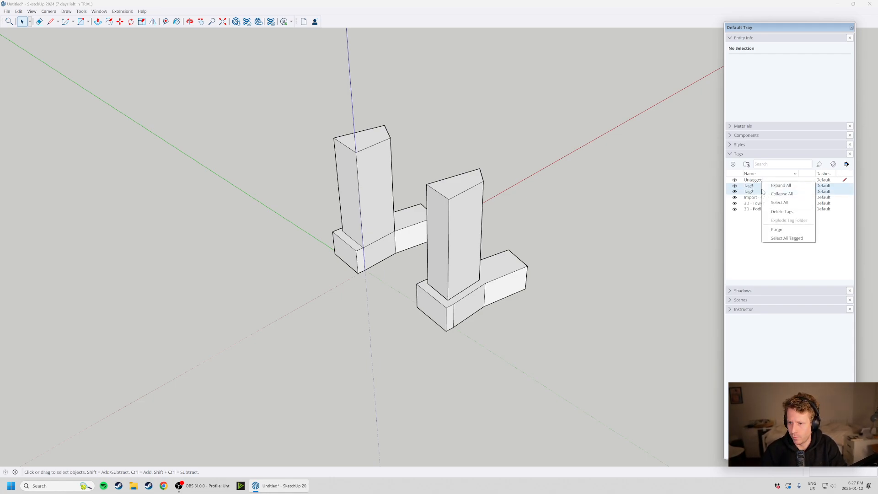
pyautogui.click(787, 213)
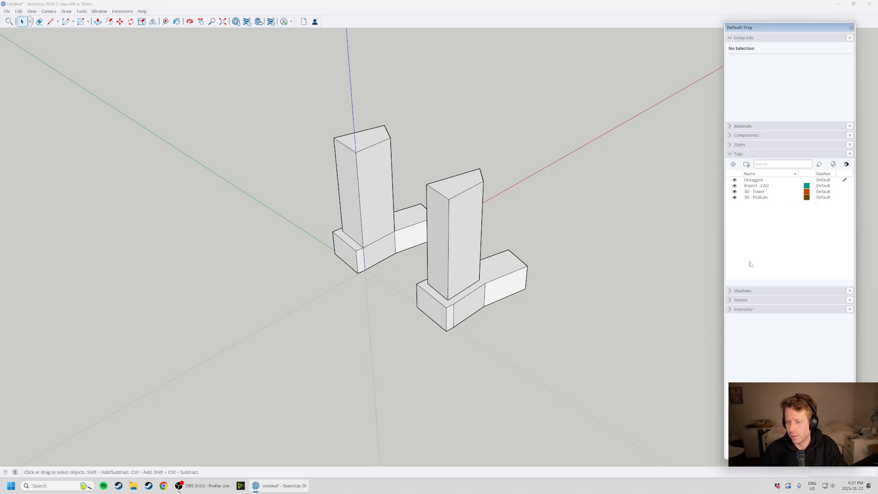
pyautogui.hotkey('ctrl', 'z')
# Remove the unused tags Tag2 and Tag3 from the tag list.
pyautogui.click(750, 192)
pyautogui.keyDown('shift'); pyautogui.click(750, 187); pyautogui.keyUp('shift')
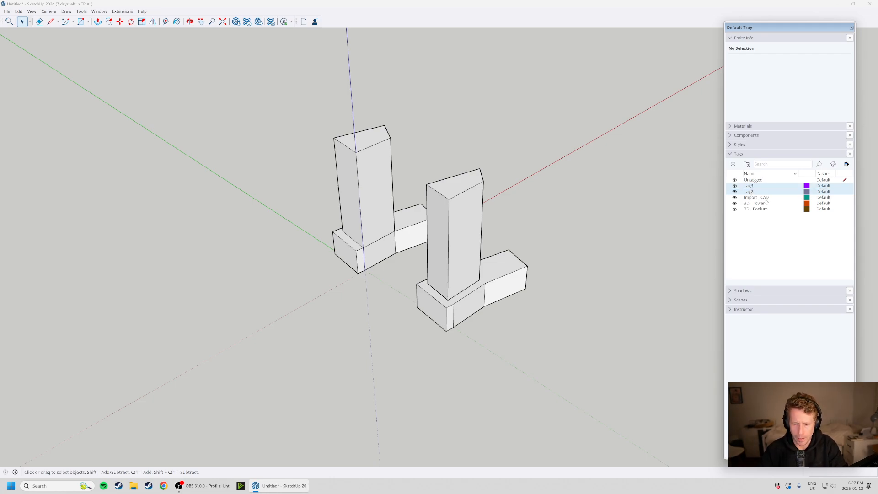
pyautogui.rightClick(751, 195)
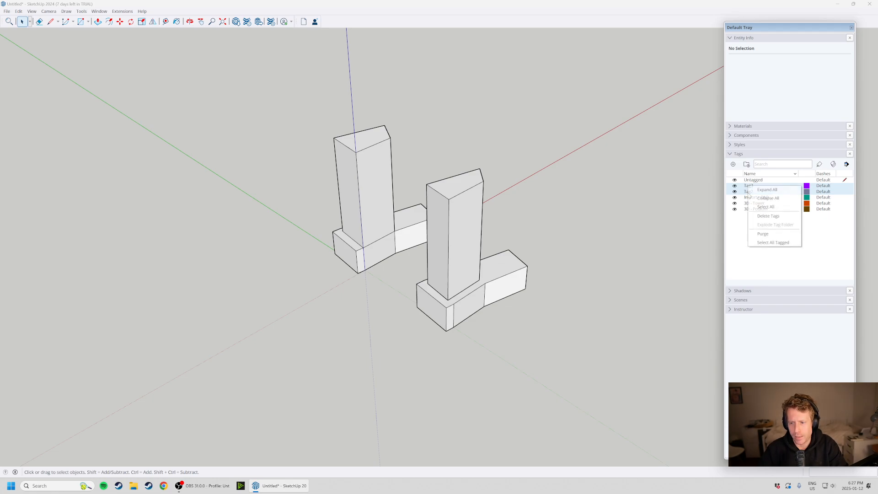
pyautogui.click(770, 214)
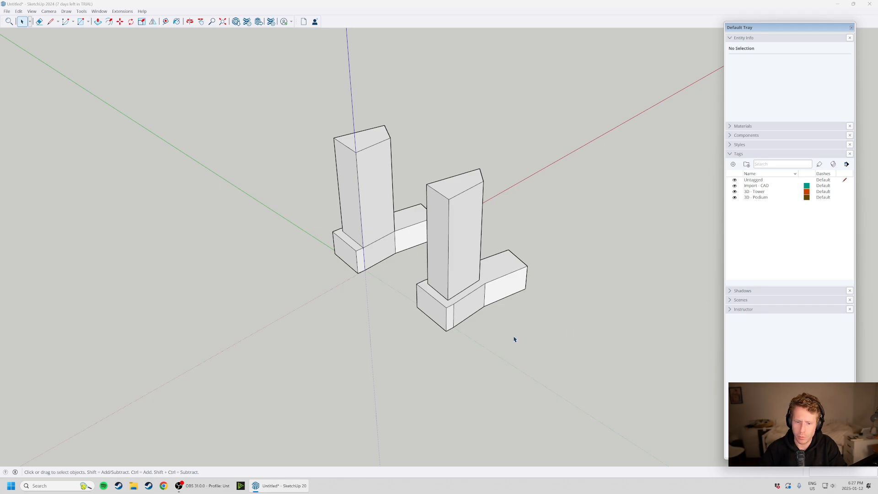
# Assign the podium group of the building farther from the origin to the 3D - Podium tag.
pyautogui.click(517, 282)
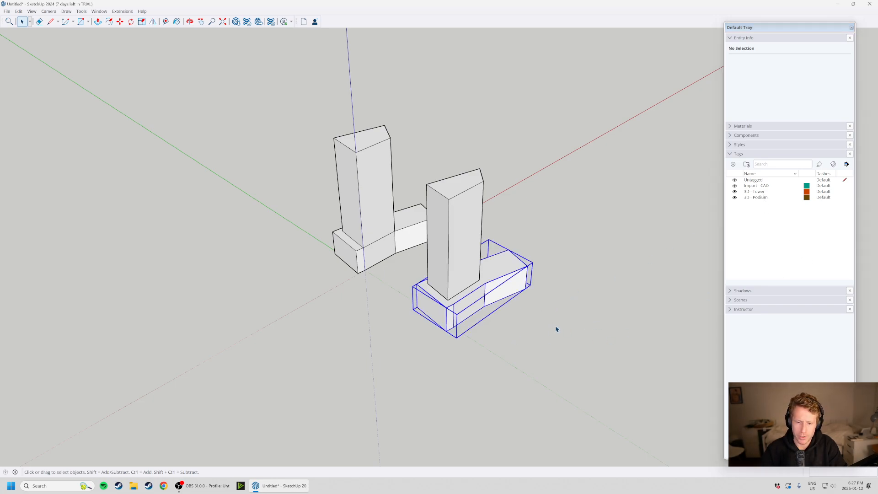
pyautogui.click(449, 240)
pyautogui.click(510, 281)
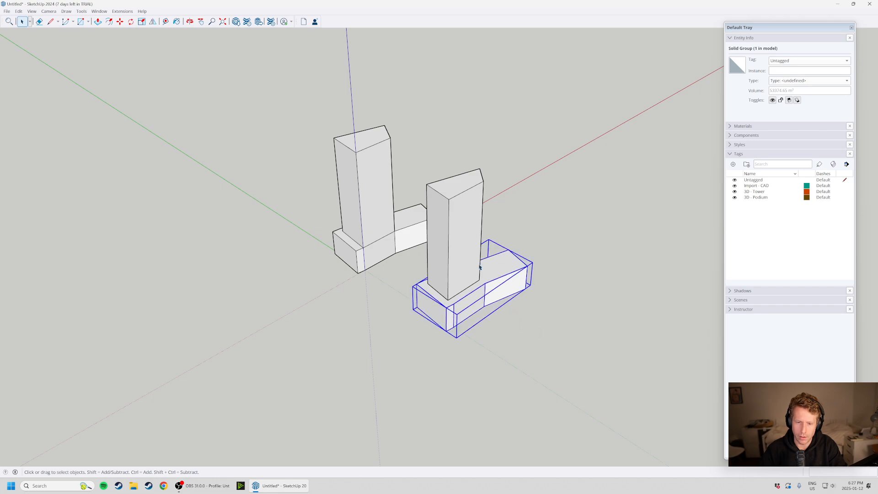
pyautogui.moveTo(479, 267); pyautogui.dragTo(507, 192, button='middle')
pyautogui.click(484, 240)
pyautogui.scroll(3, 494, 262)
pyautogui.click(522, 267)
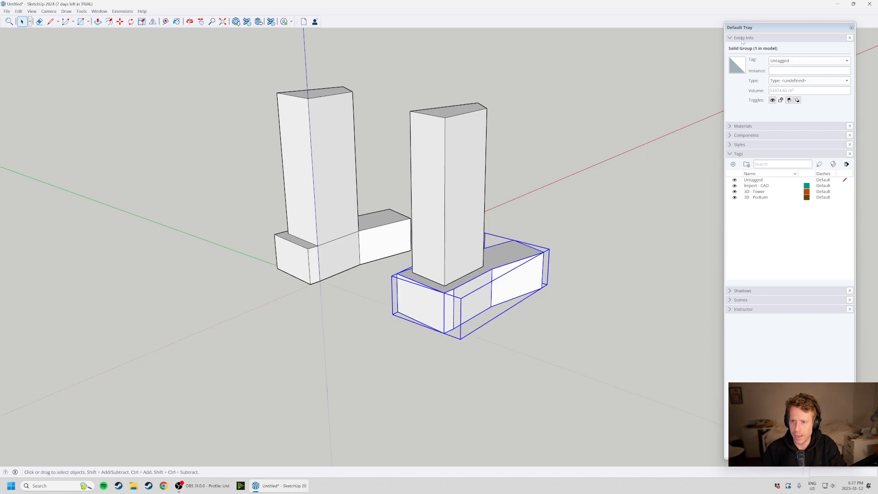
pyautogui.click(741, 40)
pyautogui.click(741, 39)
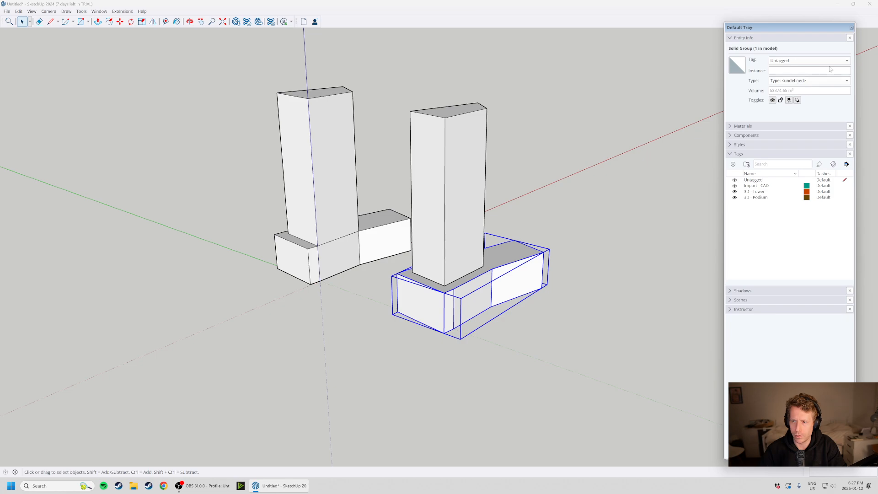
pyautogui.click(824, 60)
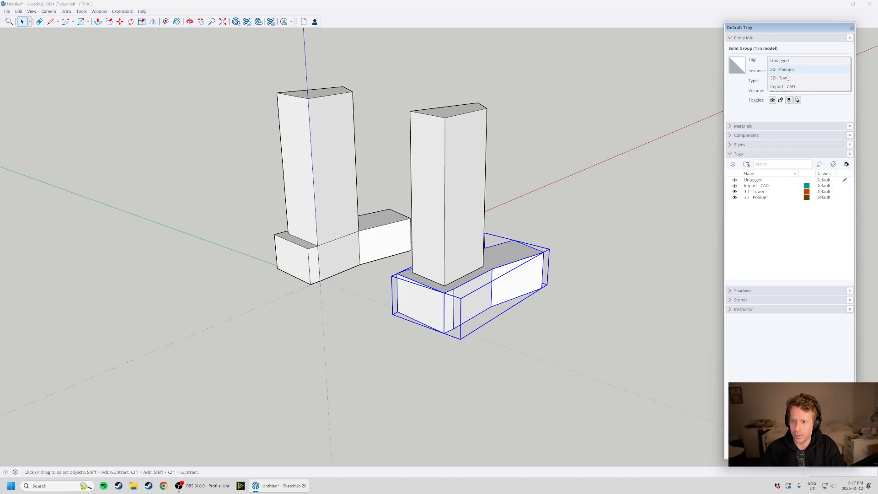
pyautogui.click(782, 69)
# Assign the tower group standing on that podium to the 3D - Tower tag and clear the selection.
pyautogui.click(477, 227)
pyautogui.click(814, 60)
pyautogui.click(779, 76)
pyautogui.click(600, 311)
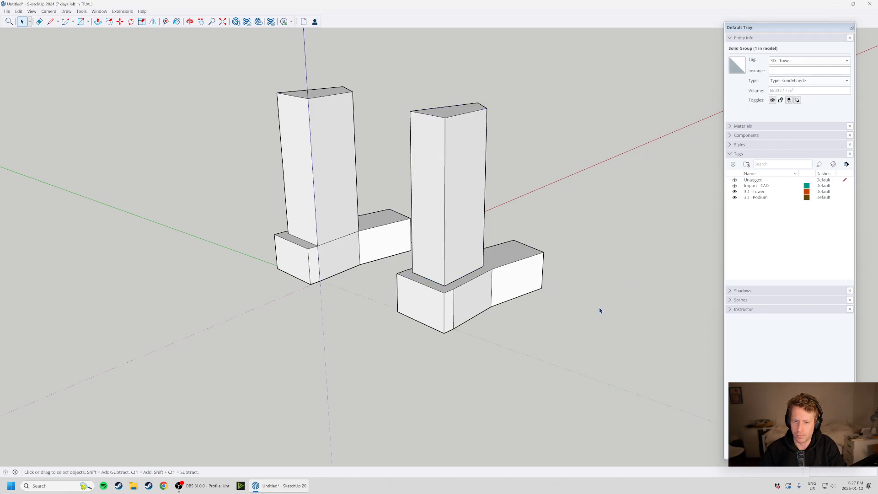
# Check the tagging by switching the 3D - Tower and 3D - Podium tags off and on, and select the tagged groups in turn.
pyautogui.click(735, 191)
pyautogui.click(734, 197)
pyautogui.click(734, 191)
pyautogui.click(734, 197)
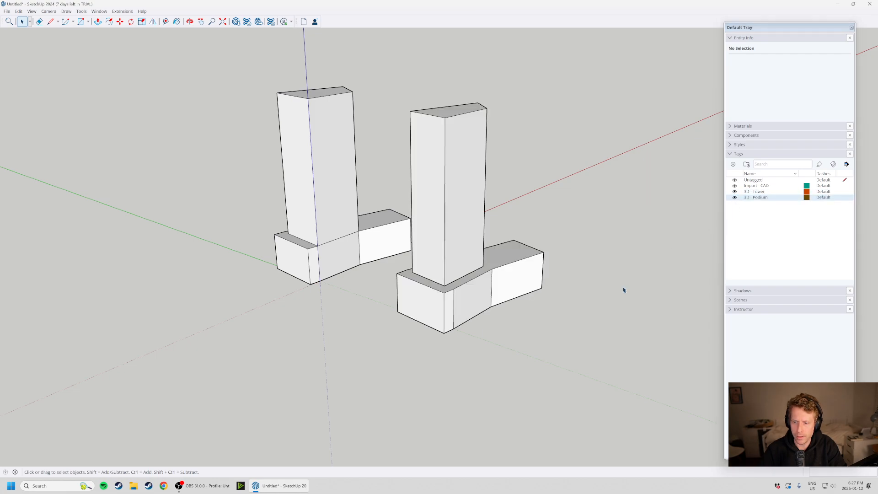
pyautogui.click(461, 256)
pyautogui.click(567, 325)
pyautogui.click(441, 297)
pyautogui.click(456, 256)
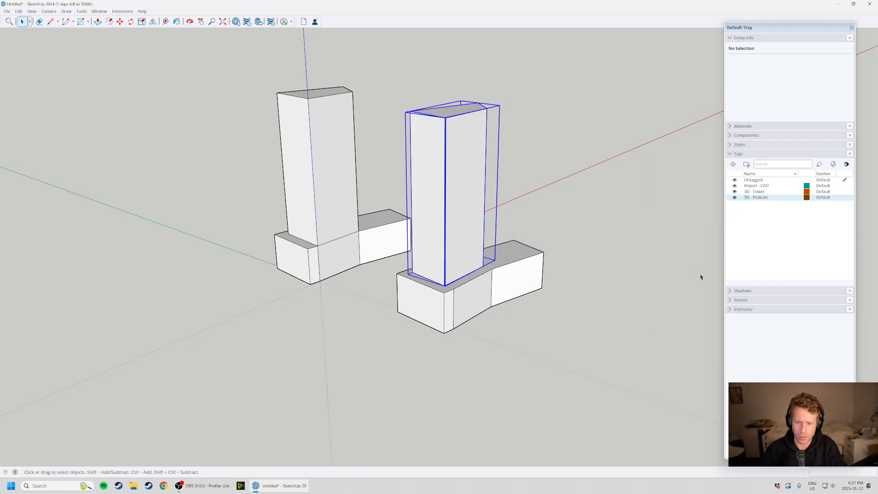
# Hide the 3D - Podium and 3D - Tower tags together to view only the untagged building, and show both again.
pyautogui.click(734, 197)
pyautogui.click(735, 191)
pyautogui.click(706, 261)
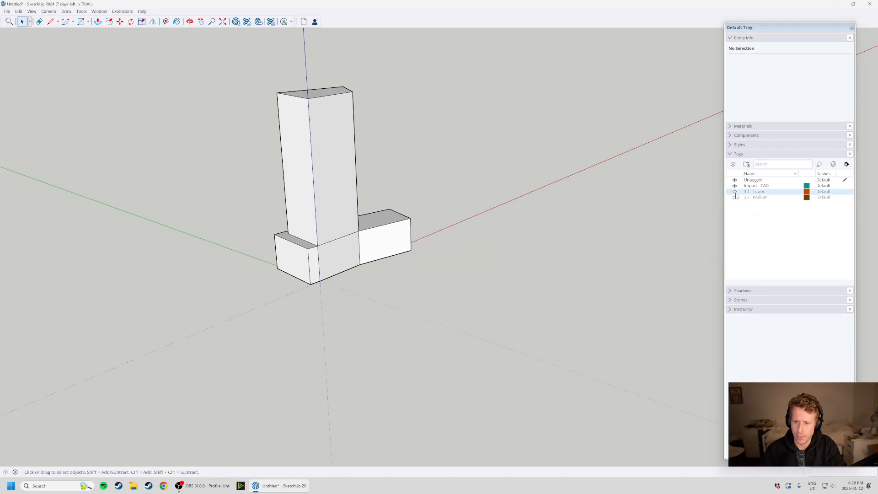
pyautogui.click(734, 192)
pyautogui.click(734, 197)
# Try to hide the Untagged tag, and make 3D - Podium the current tag.
pyautogui.click(735, 180)
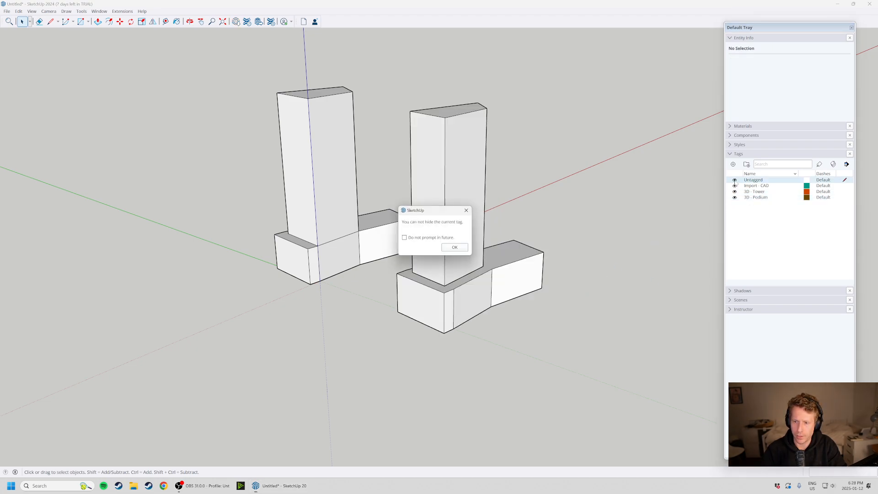
pyautogui.click(455, 248)
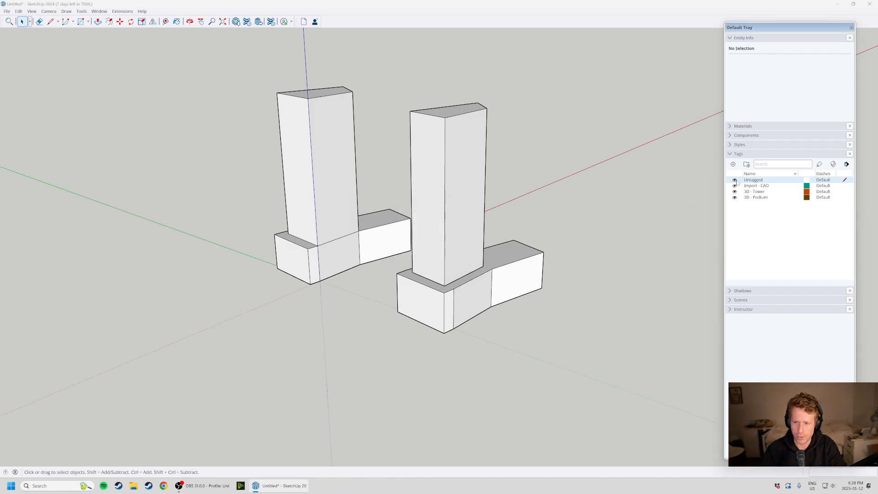
pyautogui.click(734, 180)
pyautogui.click(456, 248)
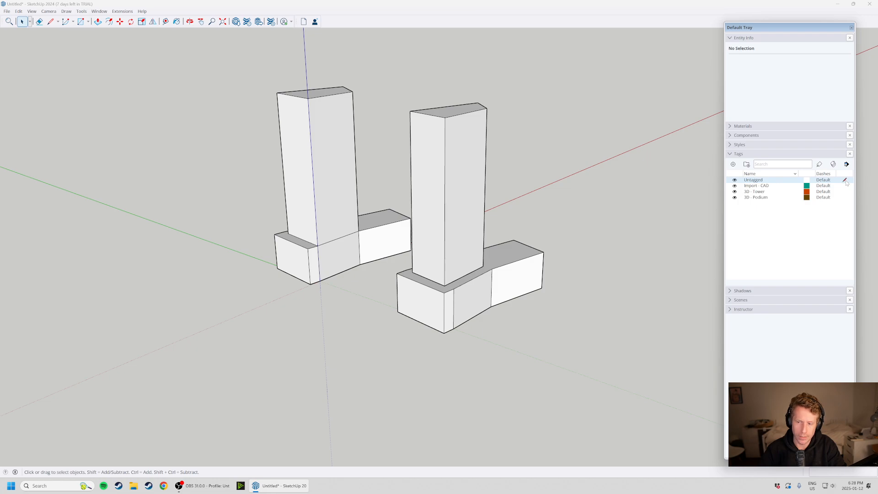
pyautogui.click(844, 198)
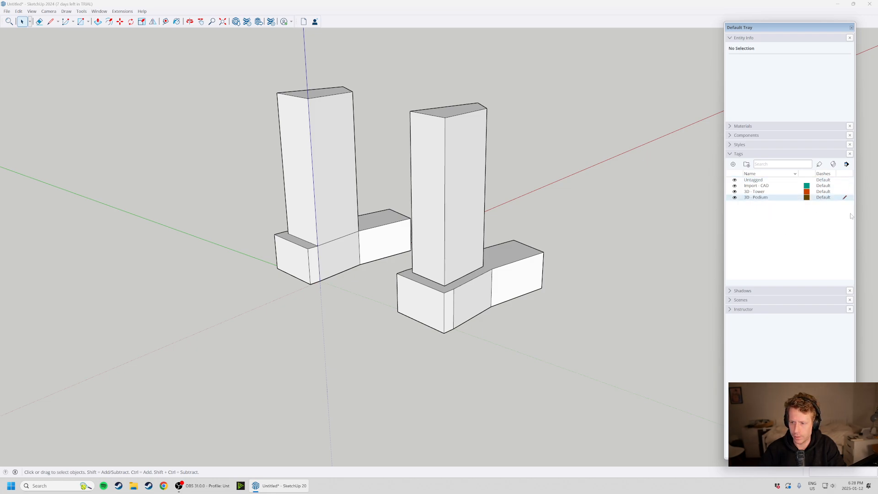
# Examine which management options are available for the Untagged and Import - CAD tags.
pyautogui.click(764, 180)
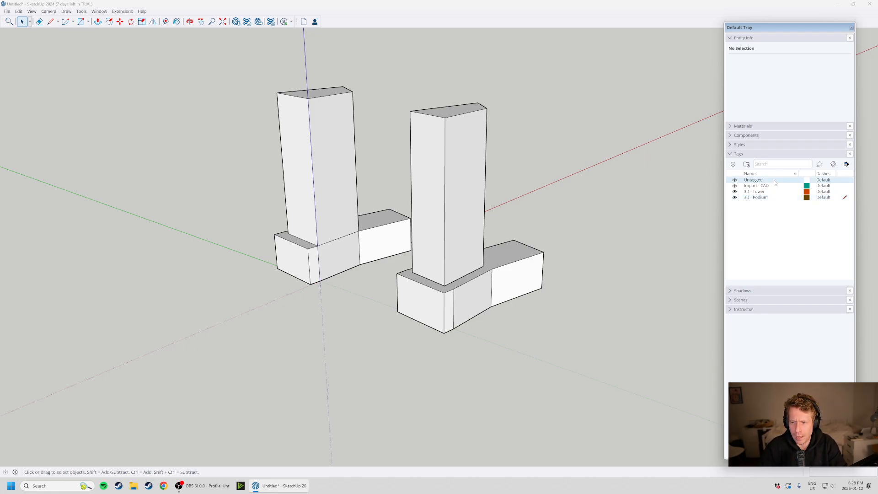
pyautogui.rightClick(774, 181)
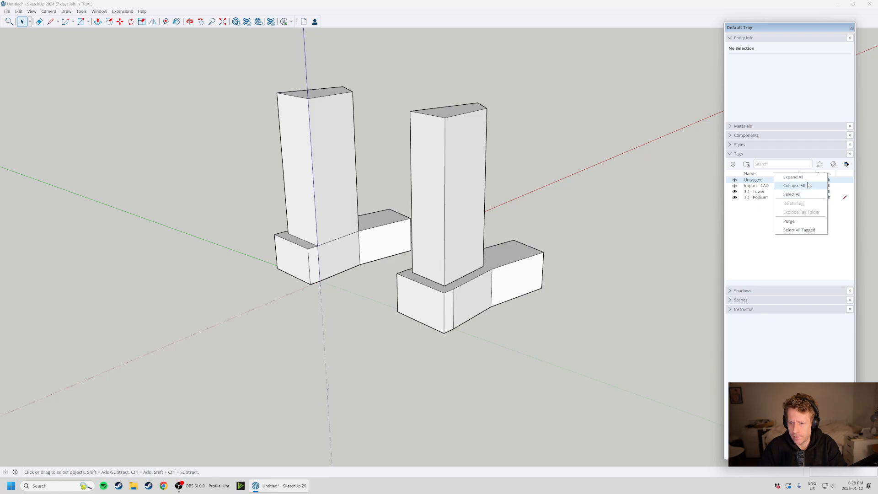
pyautogui.click(752, 223)
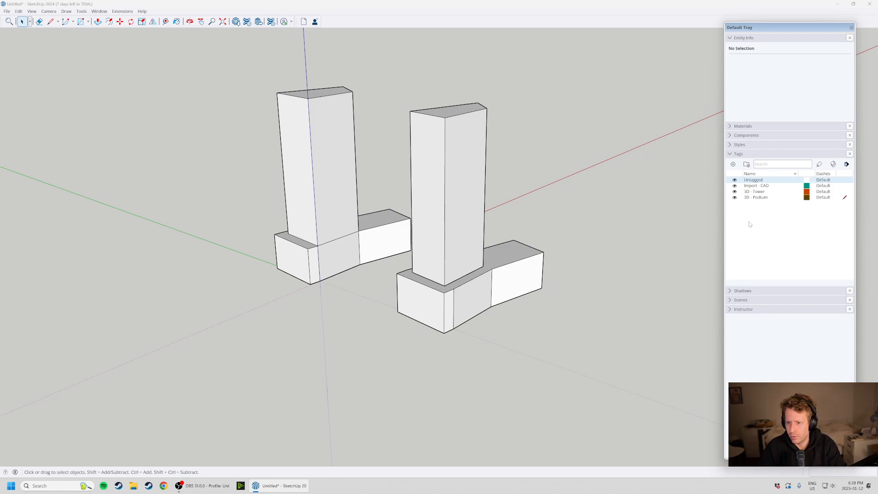
pyautogui.click(761, 180)
pyautogui.rightClick(761, 181)
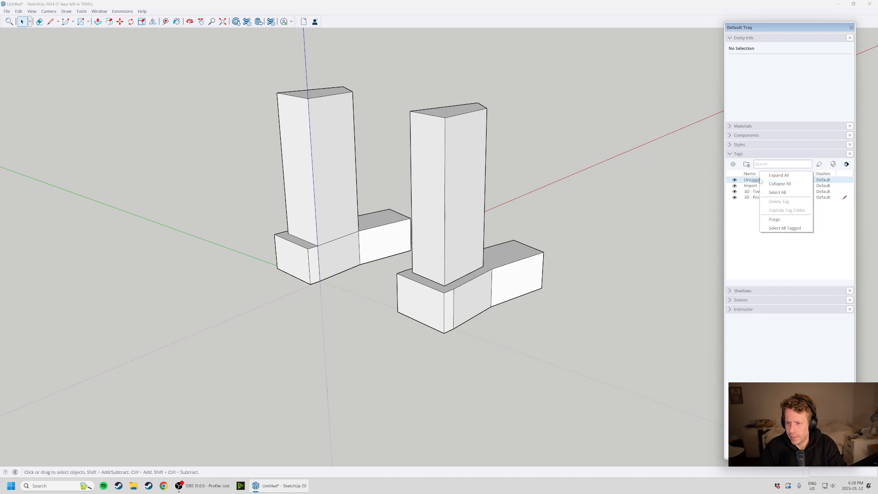
pyautogui.click(753, 234)
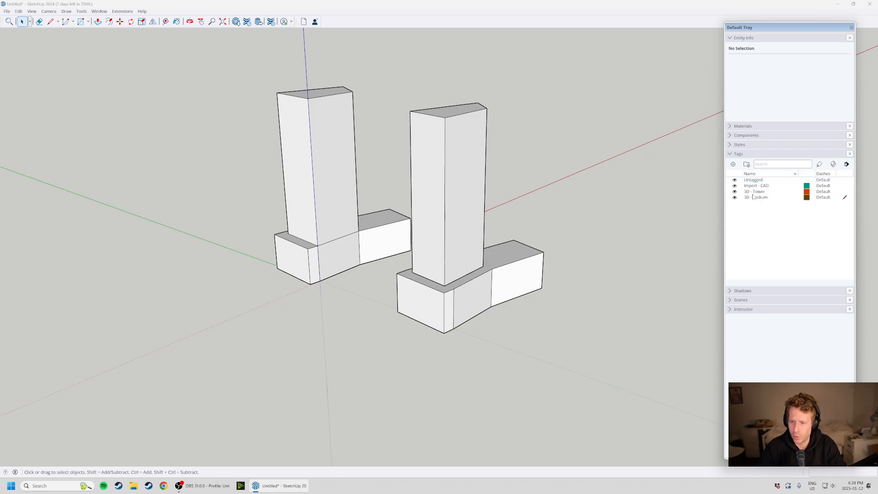
pyautogui.rightClick(759, 186)
pyautogui.click(749, 211)
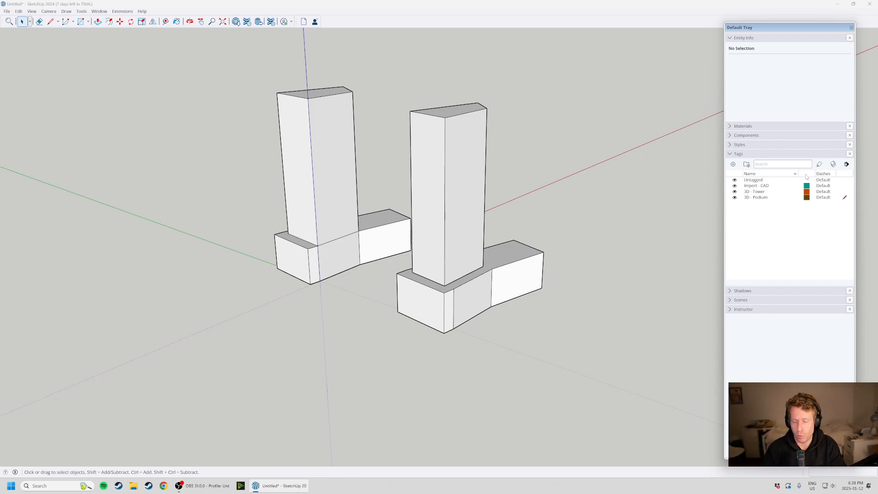
# Reverse the name sort order of the tag list several times, ending in descending order.
pyautogui.click(776, 175)
pyautogui.click(776, 174)
pyautogui.click(777, 175)
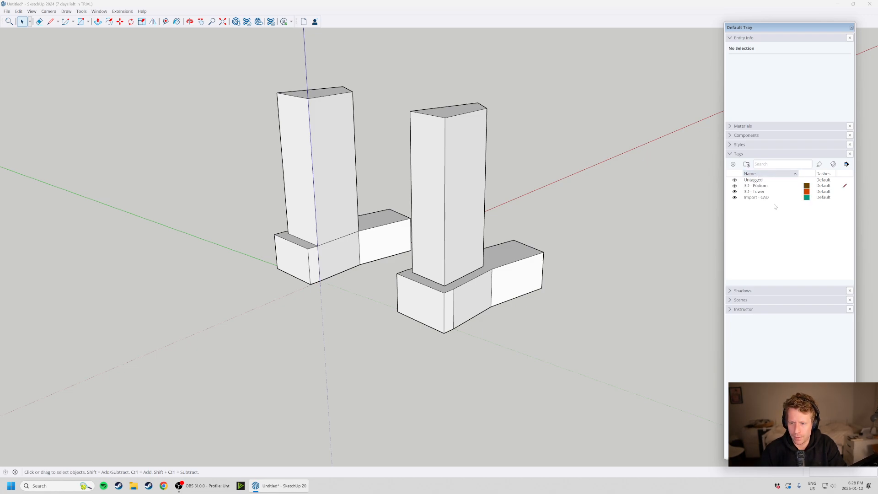
pyautogui.click(782, 175)
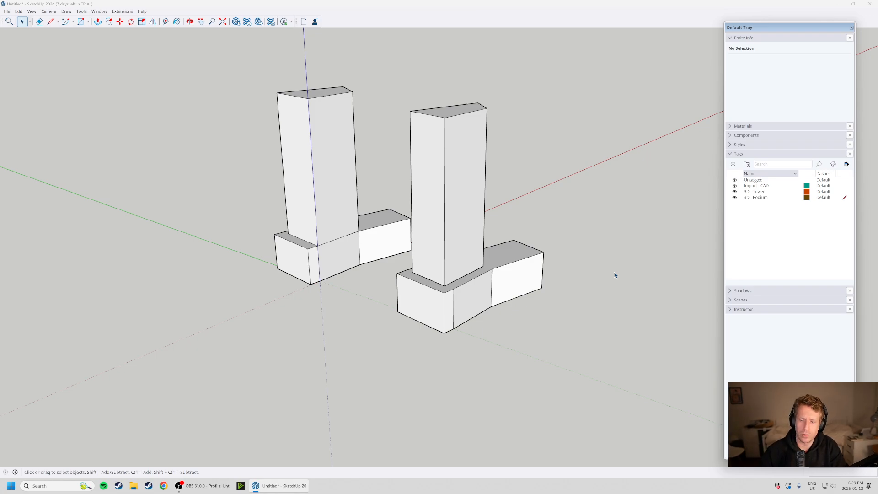
# Add two new tags named 3D - Faces and 3D - Lines.
pyautogui.click(732, 164)
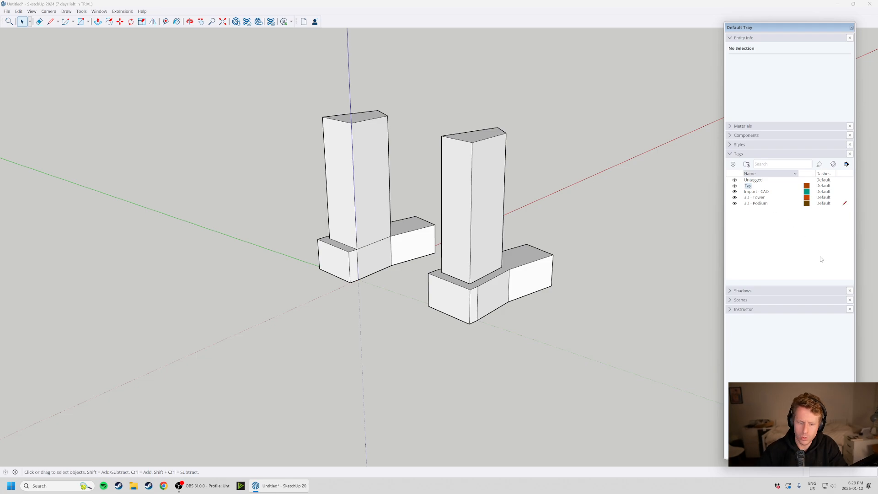
pyautogui.write('3D - Faces')
pyautogui.press('Return')
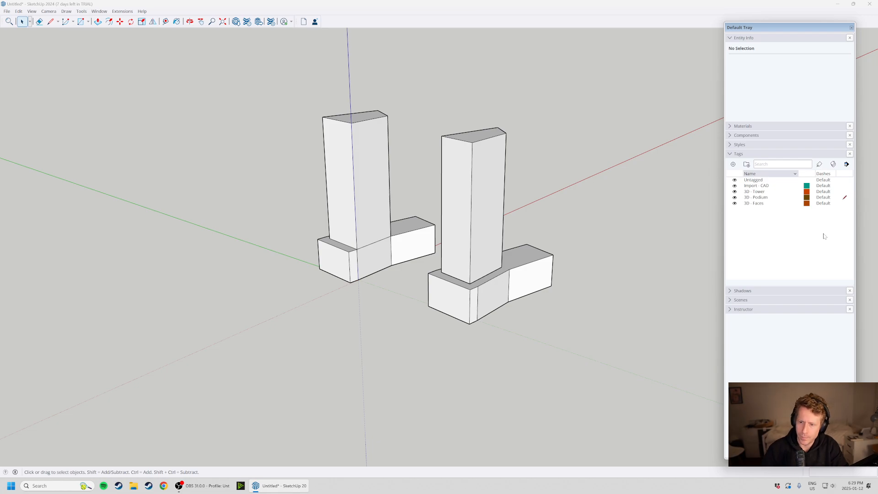
pyautogui.click(733, 164)
pyautogui.write('3')
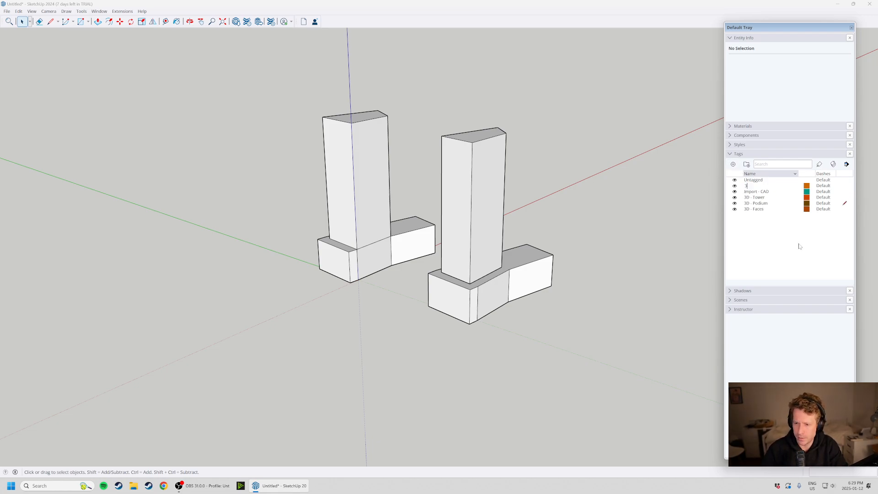
pyautogui.write('D')
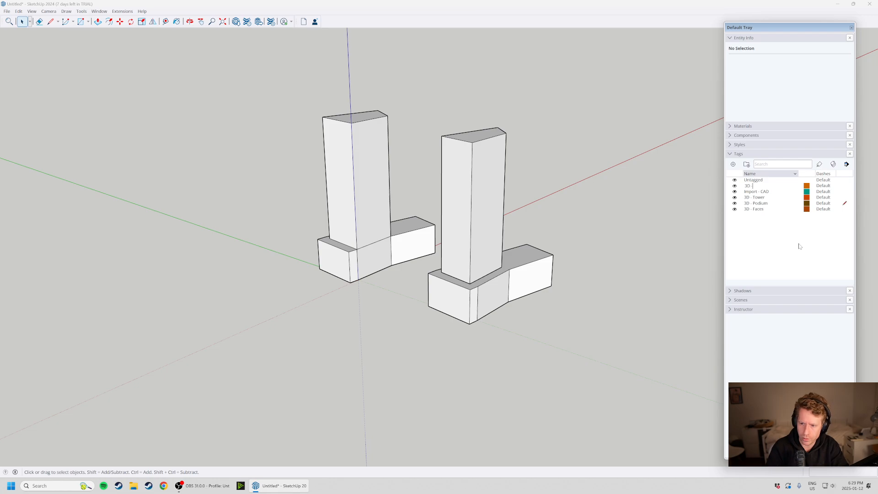
pyautogui.write(' - Lines')
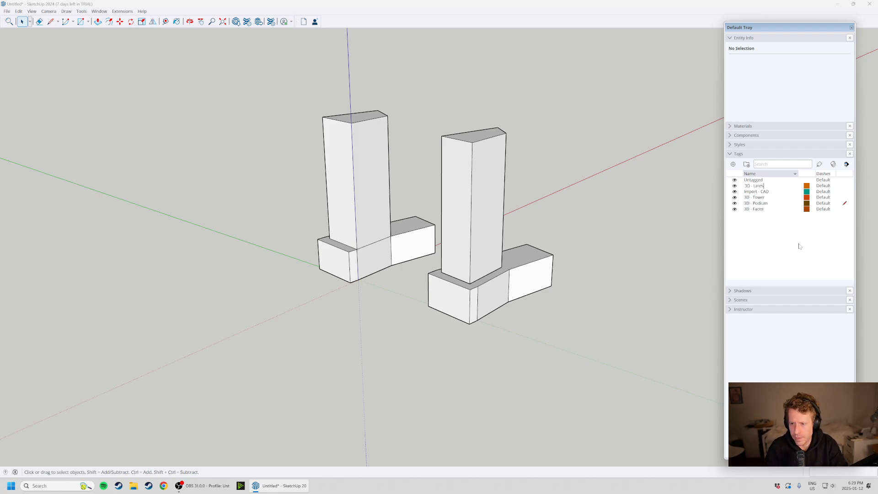
pyautogui.press('Return')
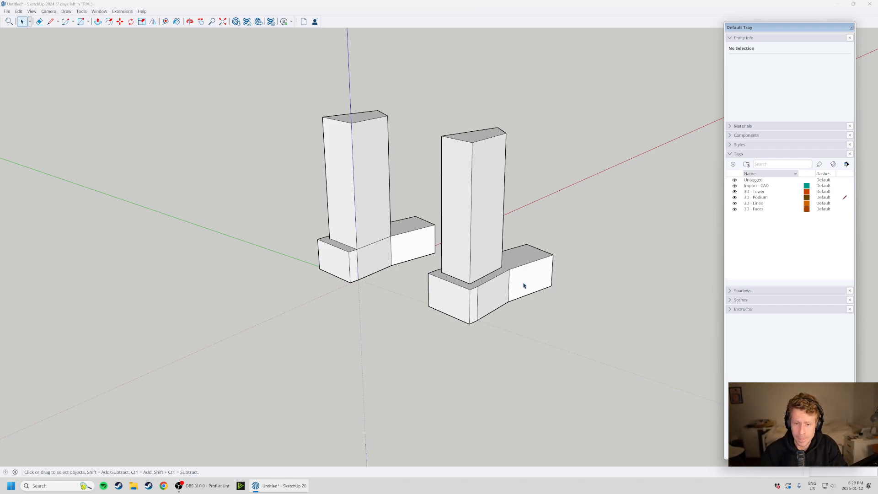
# Open the tagged building's tower group for editing and check the tag assigned to its individual faces.
pyautogui.scroll(5, 464, 251)
pyautogui.scroll(-3, 512, 230)
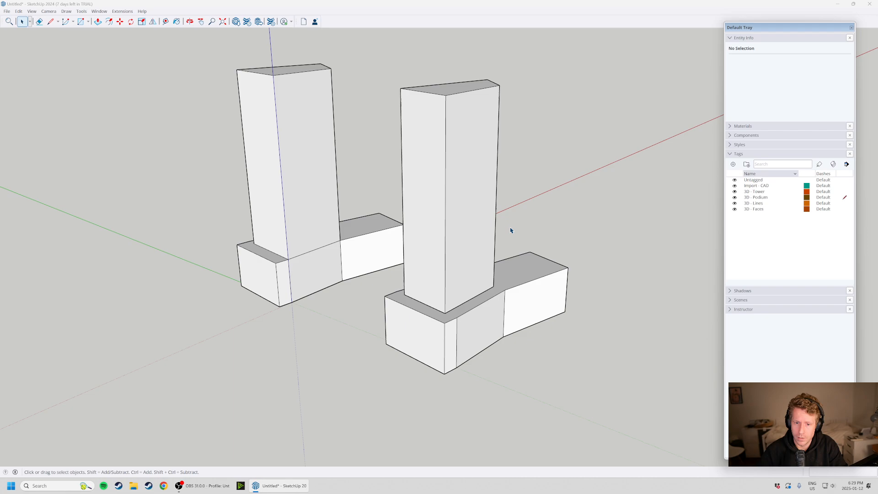
pyautogui.doubleClick(480, 256)
pyautogui.click(469, 213)
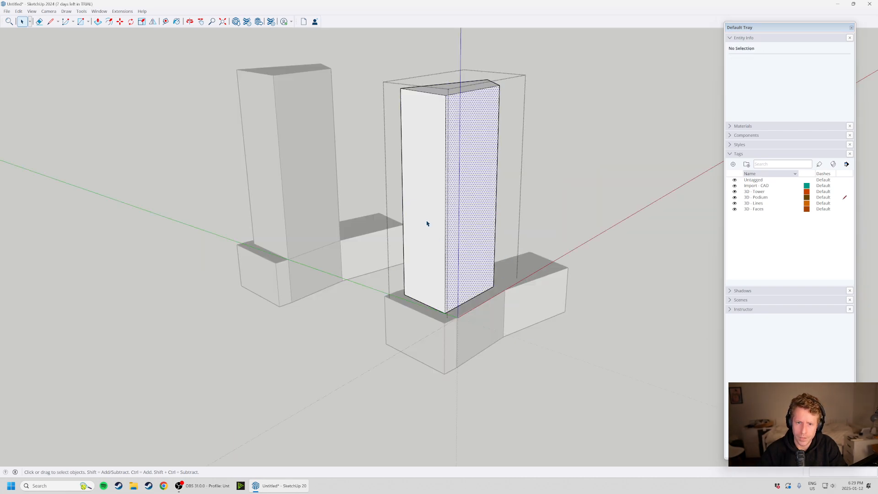
pyautogui.moveTo(420, 224); pyautogui.dragTo(424, 237, button='middle')
pyautogui.click(424, 237)
pyautogui.click(476, 106)
pyautogui.click(466, 164)
pyautogui.moveTo(439, 178); pyautogui.dragTo(378, 190, button='middle')
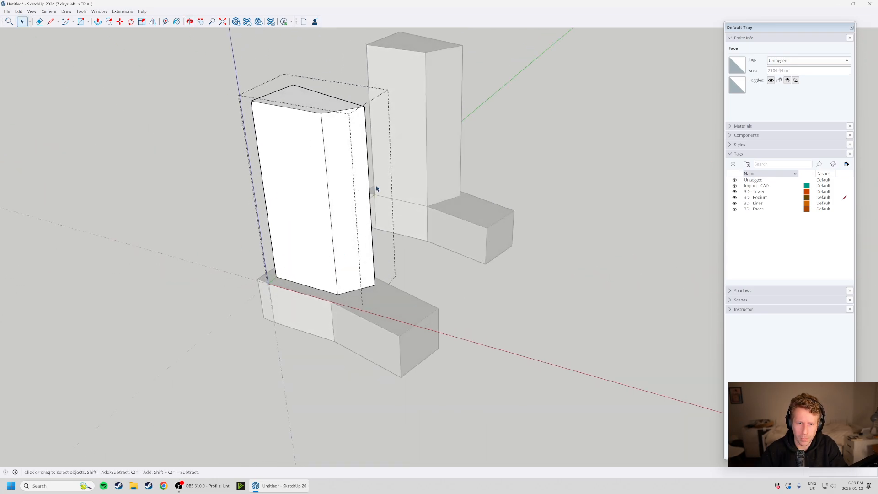
pyautogui.moveTo(308, 198); pyautogui.dragTo(529, 196, button='middle')
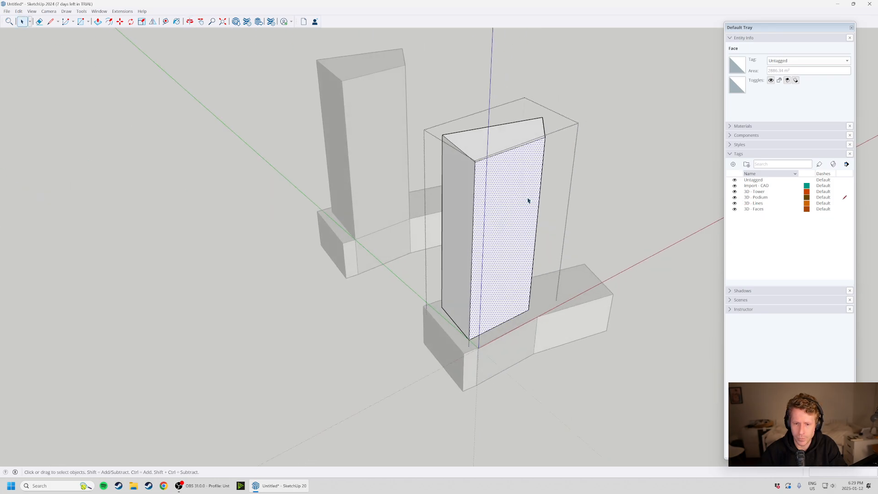
# Assign all connected faces and edges inside the tower group to the 3D - Lines tag and close the group.
pyautogui.tripleClick(502, 243)
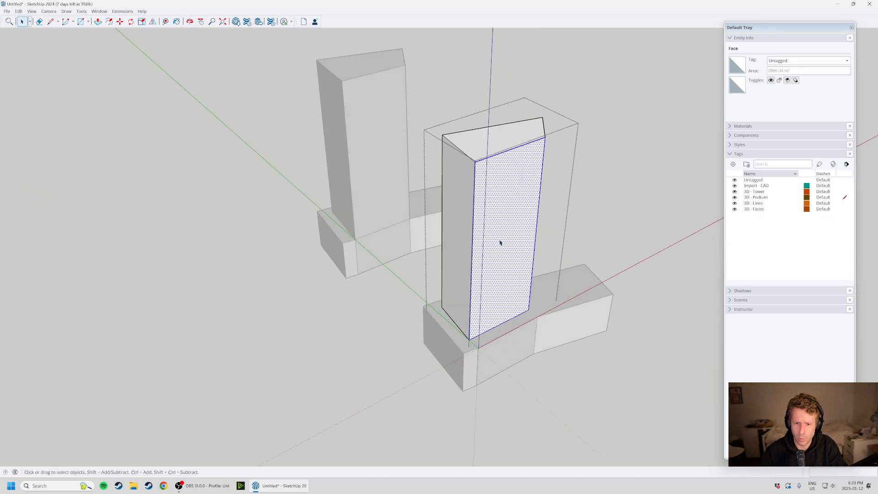
pyautogui.click(813, 61)
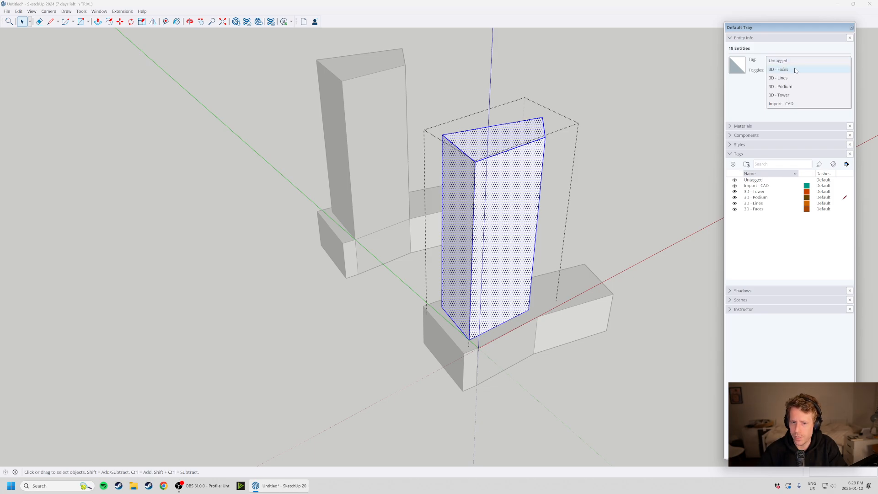
pyautogui.click(795, 70)
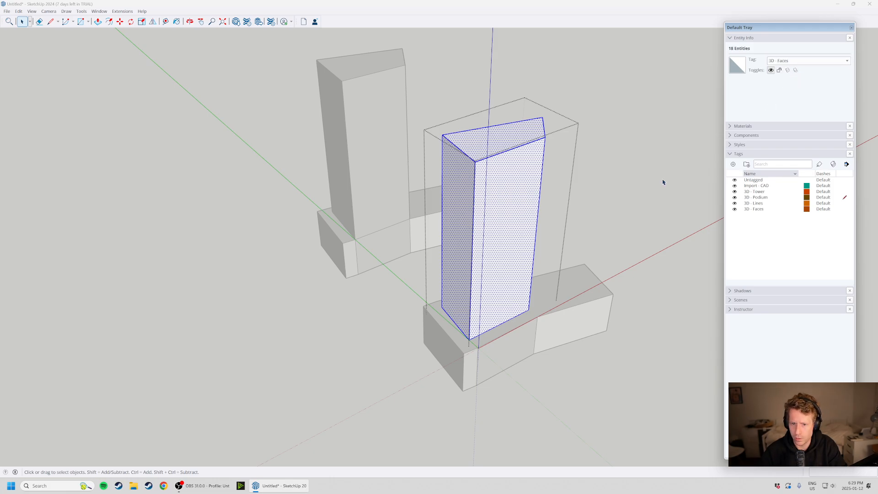
pyautogui.click(800, 64)
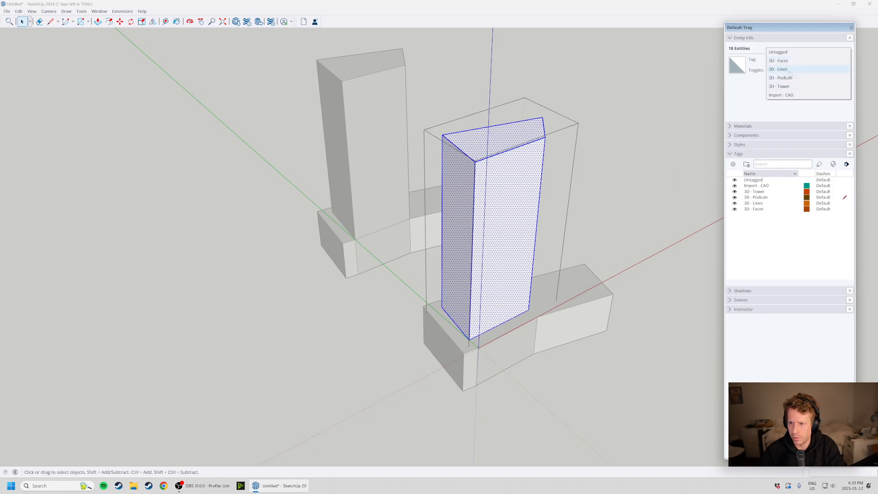
pyautogui.click(789, 71)
pyautogui.press('Escape')
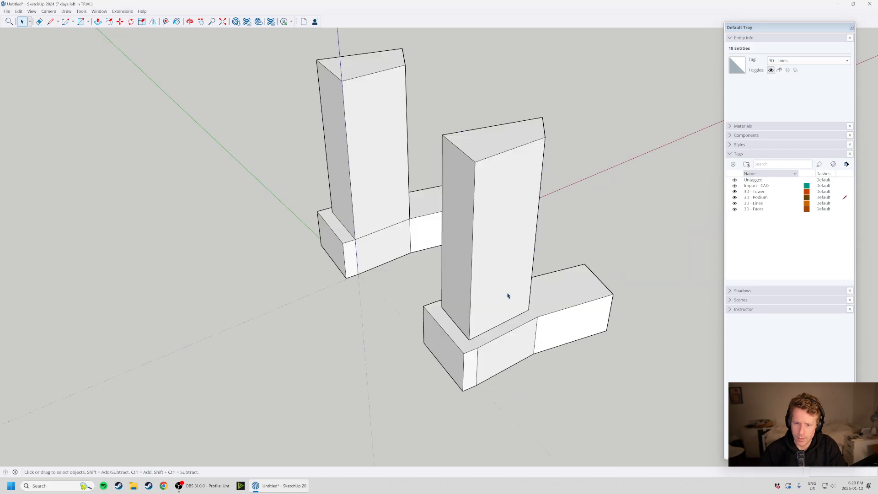
# Reopen the tagged building's tower group for editing with the rest of the model hidden.
pyautogui.moveTo(517, 292); pyautogui.dragTo(475, 249, button='middle')
pyautogui.click(486, 193)
pyautogui.doubleClick(495, 210)
pyautogui.hotkey('alt', 'h')
# Select only the faces on every side of the tower and assign them to the 3D - Faces tag, leaving out the edges.
pyautogui.moveTo(493, 266); pyautogui.dragTo(487, 160, button='middle')
pyautogui.click(491, 176)
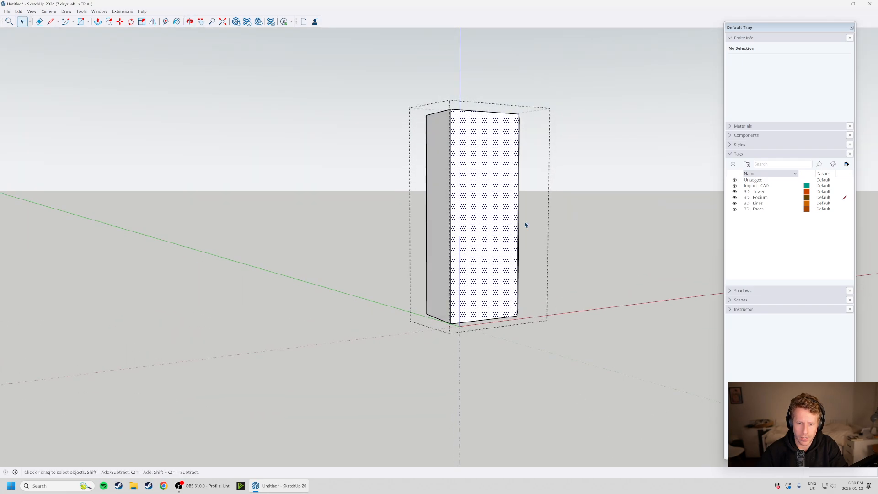
pyautogui.moveTo(520, 222); pyautogui.dragTo(327, 242, button='middle')
pyautogui.keyDown('ctrl'); pyautogui.click(520, 149); pyautogui.keyUp('ctrl')
pyautogui.moveTo(520, 149); pyautogui.dragTo(469, 191, button='middle')
pyautogui.keyDown('ctrl'); pyautogui.click(500, 110); pyautogui.keyUp('ctrl')
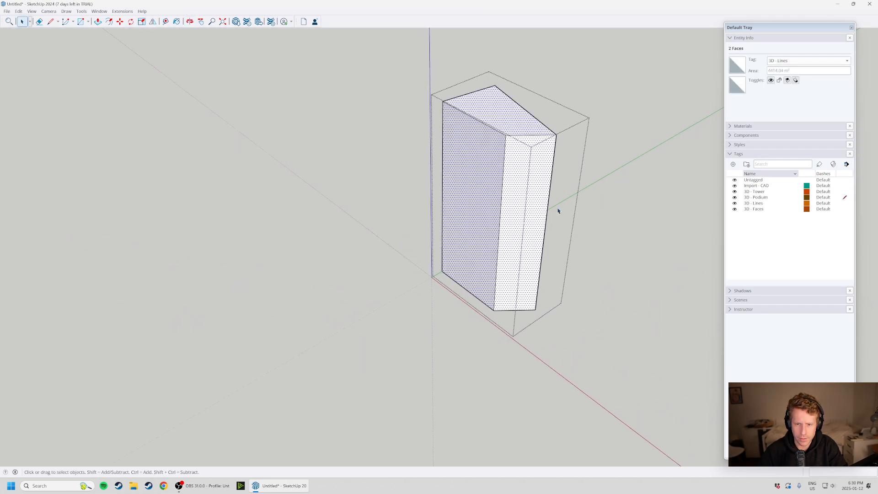
pyautogui.moveTo(539, 183); pyautogui.dragTo(366, 169, button='middle')
pyautogui.keyDown('ctrl'); pyautogui.click(531, 223); pyautogui.keyUp('ctrl')
pyautogui.moveTo(531, 223); pyautogui.dragTo(161, 238, button='middle')
pyautogui.keyDown('ctrl'); pyautogui.click(565, 289); pyautogui.keyUp('ctrl')
pyautogui.moveTo(565, 290); pyautogui.dragTo(405, 4, button='middle')
pyautogui.keyDown('ctrl'); pyautogui.click(557, 355); pyautogui.keyUp('ctrl')
pyautogui.moveTo(557, 355); pyautogui.dragTo(585, 361, button='middle')
pyautogui.click(821, 64)
pyautogui.click(785, 54)
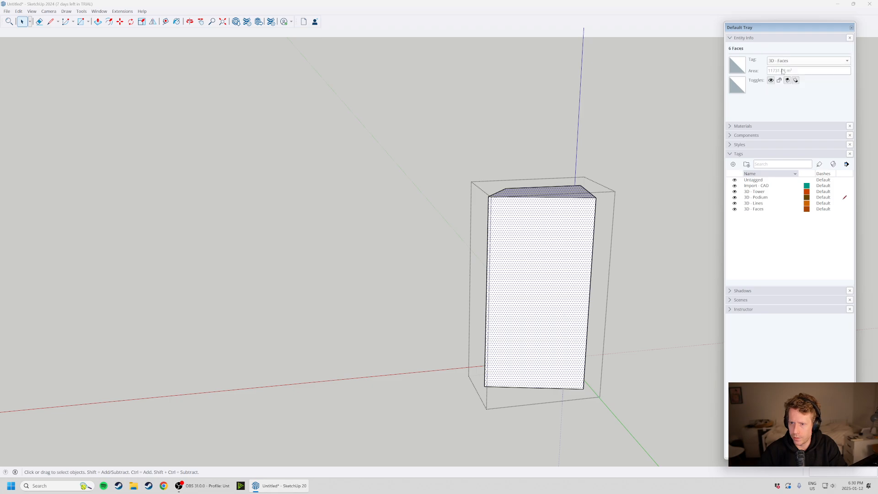
pyautogui.click(431, 277)
# Open the tagged building's podium group and assign all of its connected faces and edges to the 3D - Lines tag.
pyautogui.moveTo(430, 277); pyautogui.dragTo(644, 309, button='middle')
pyautogui.doubleClick(371, 406)
pyautogui.click(387, 380)
pyautogui.moveTo(388, 380); pyautogui.dragTo(658, 238, button='middle')
pyautogui.tripleClick(433, 396)
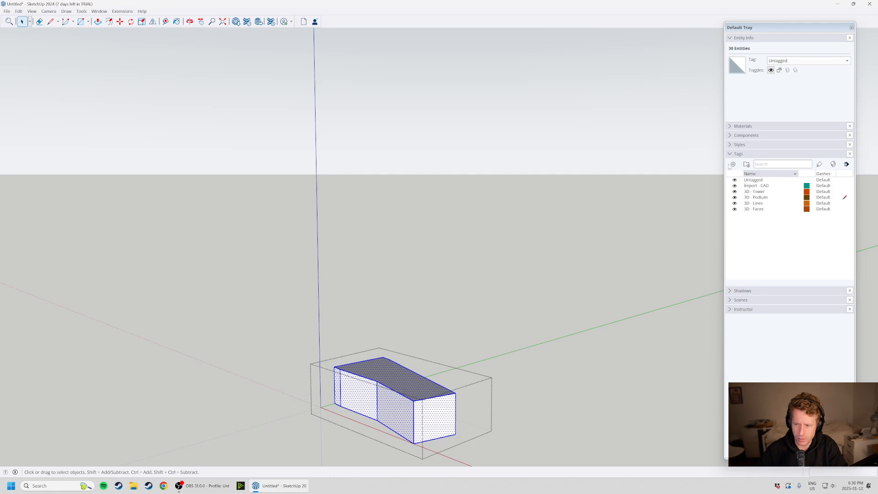
pyautogui.click(820, 64)
pyautogui.click(782, 82)
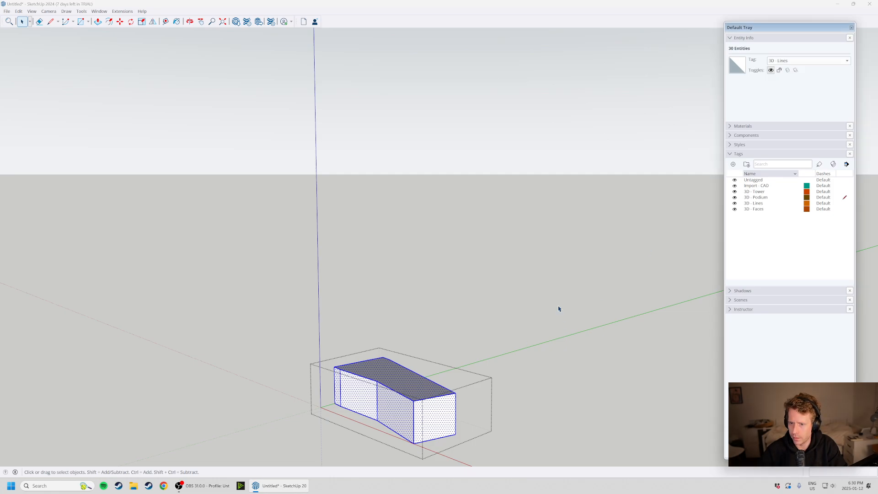
pyautogui.click(334, 427)
# Reopen the podium group, select only its faces on every side, and assign them to the 3D - Faces tag.
pyautogui.moveTo(334, 428); pyautogui.dragTo(489, 361, button='middle')
pyautogui.doubleClick(490, 361)
pyautogui.scroll(4, 486, 376)
pyautogui.click(484, 380)
pyautogui.moveTo(404, 367); pyautogui.dragTo(731, 419, button='middle')
pyautogui.keyDown('ctrl'); pyautogui.click(385, 341); pyautogui.keyUp('ctrl')
pyautogui.keyDown('ctrl'); pyautogui.click(318, 354); pyautogui.keyUp('ctrl')
pyautogui.keyDown('ctrl'); pyautogui.click(284, 346); pyautogui.keyUp('ctrl')
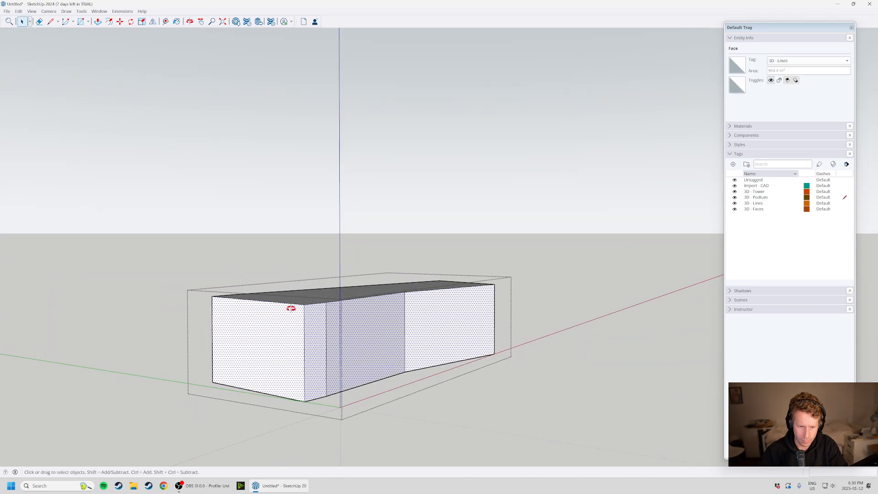
pyautogui.moveTo(287, 298); pyautogui.dragTo(347, 386, button='middle')
pyautogui.keyDown('ctrl'); pyautogui.click(299, 283); pyautogui.keyUp('ctrl')
pyautogui.moveTo(299, 283); pyautogui.dragTo(652, 400, button='middle')
pyautogui.keyDown('ctrl'); pyautogui.click(195, 205); pyautogui.keyUp('ctrl')
pyautogui.keyDown('ctrl'); pyautogui.click(257, 217); pyautogui.keyUp('ctrl')
pyautogui.keyDown('ctrl'); pyautogui.click(291, 242); pyautogui.keyUp('ctrl')
pyautogui.moveTo(292, 243); pyautogui.dragTo(366, 424, button='middle')
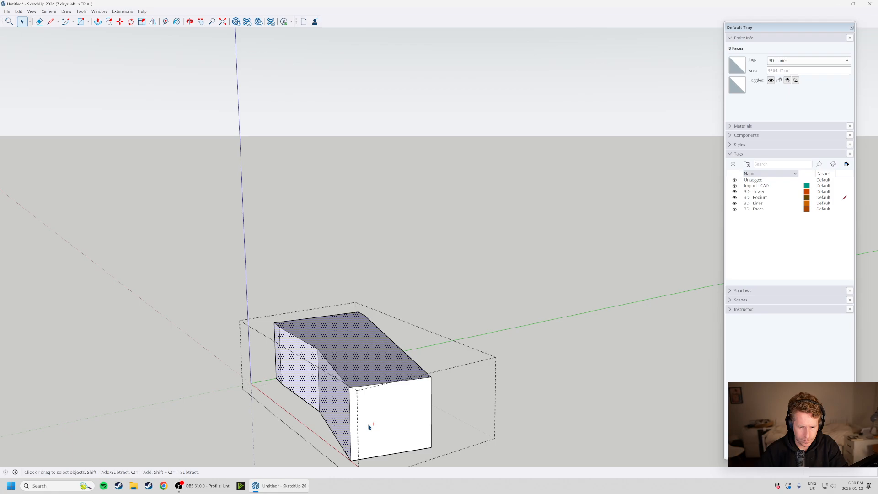
pyautogui.click(819, 61)
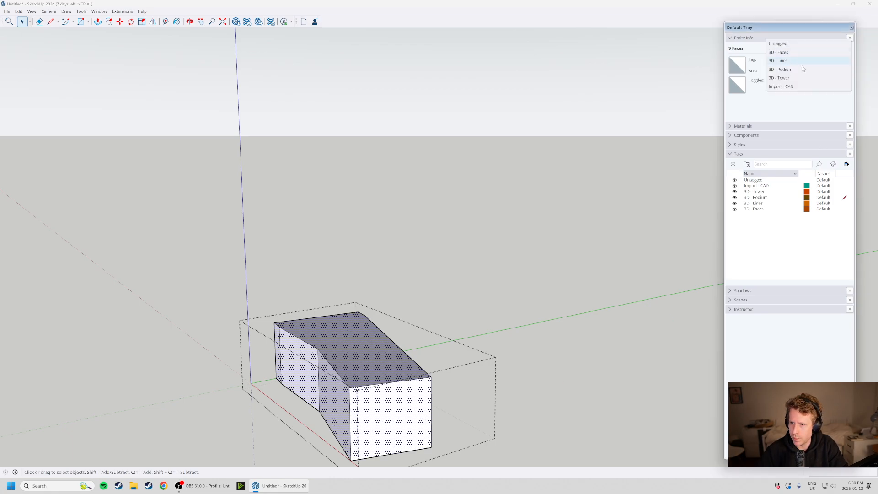
pyautogui.click(794, 53)
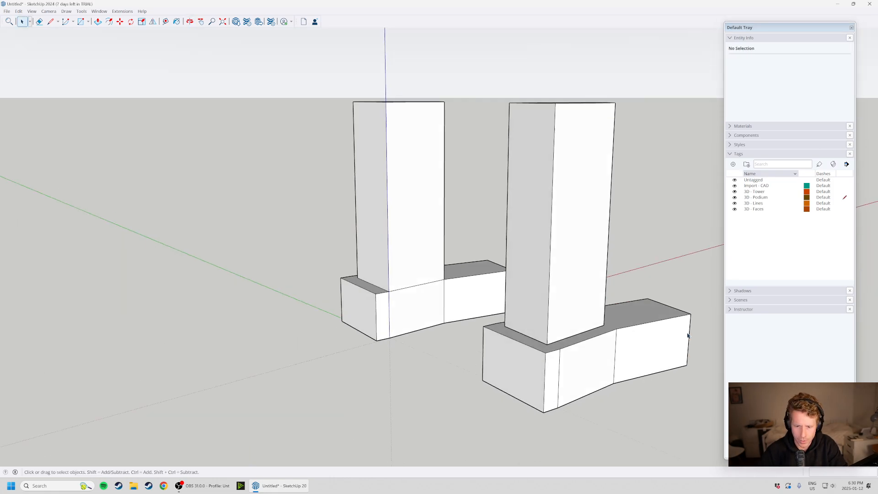
# Toggle the visibility of the Untagged tag to view only the tagged building, ending with both buildings shown.
pyautogui.scroll(-3, 688, 336)
pyautogui.moveTo(402, 376); pyautogui.dragTo(462, 399, button='middle')
pyautogui.scroll(-1, 519, 347)
pyautogui.scroll(3, 519, 347)
pyautogui.scroll(-3, 217, 271)
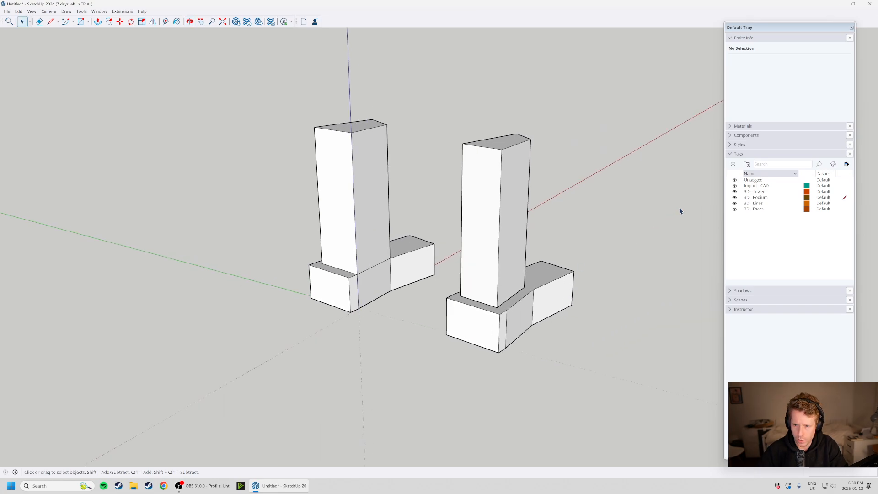
pyautogui.click(735, 181)
pyautogui.click(735, 180)
pyautogui.click(734, 180)
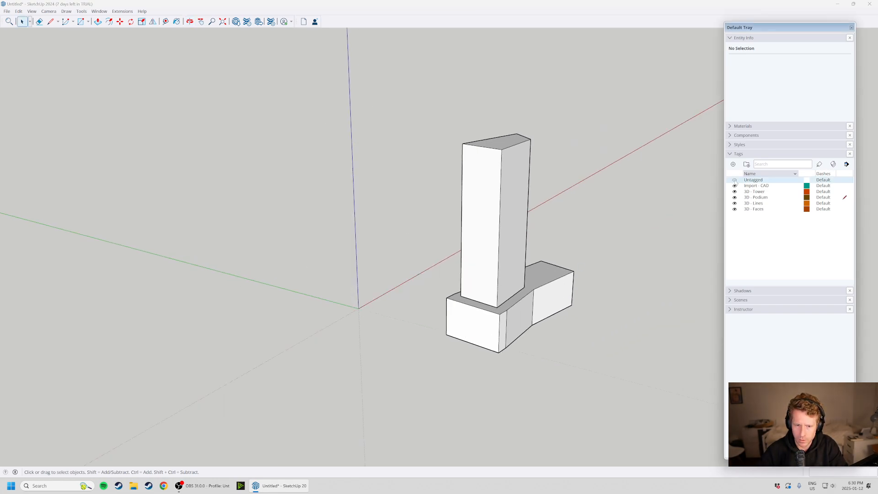
pyautogui.click(735, 180)
# Compare the untagged building's loose tower face with the tagged building's tower group, opening and closing that group.
pyautogui.doubleClick(365, 222)
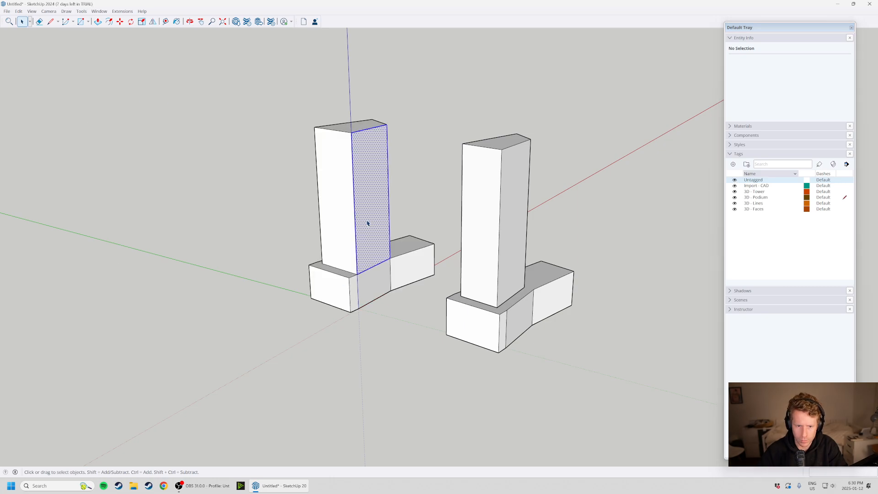
pyautogui.click(528, 205)
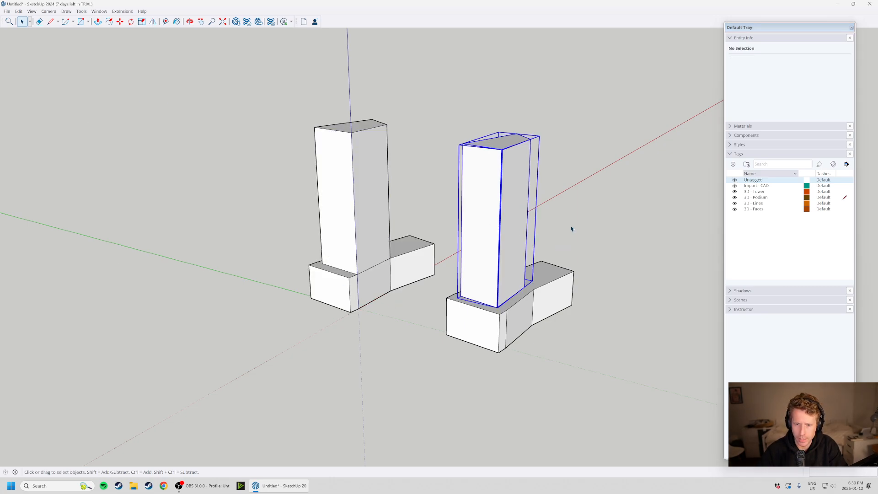
pyautogui.doubleClick(529, 215)
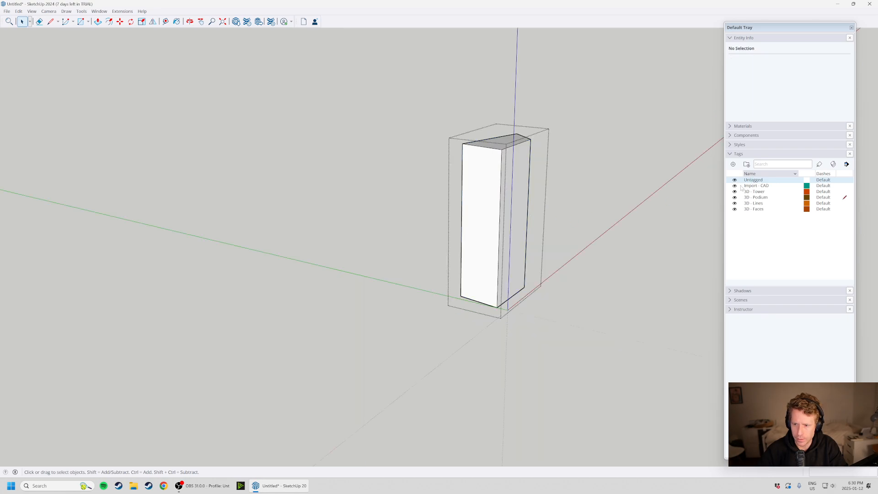
pyautogui.click(620, 255)
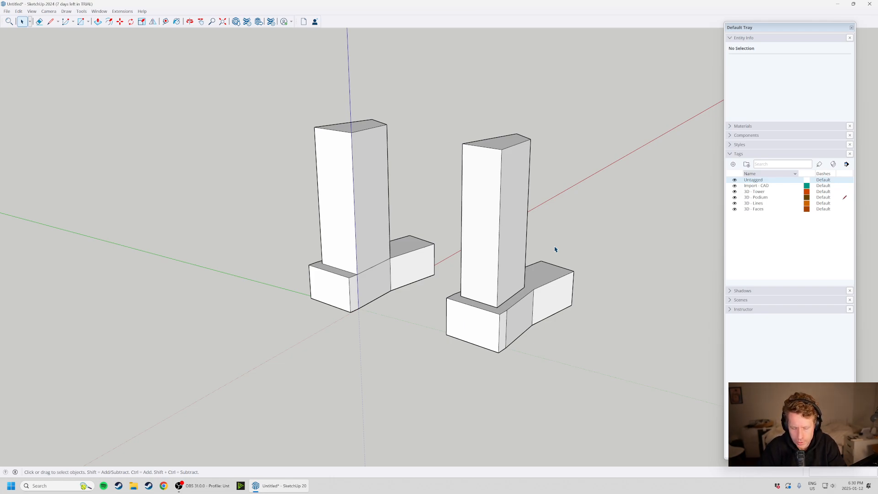
# Hide the 3D - Tower tag to view the tagged building's podium without its tower, and show it again.
pyautogui.scroll(3, 543, 238)
pyautogui.scroll(-4, 320, 287)
pyautogui.scroll(3, 483, 211)
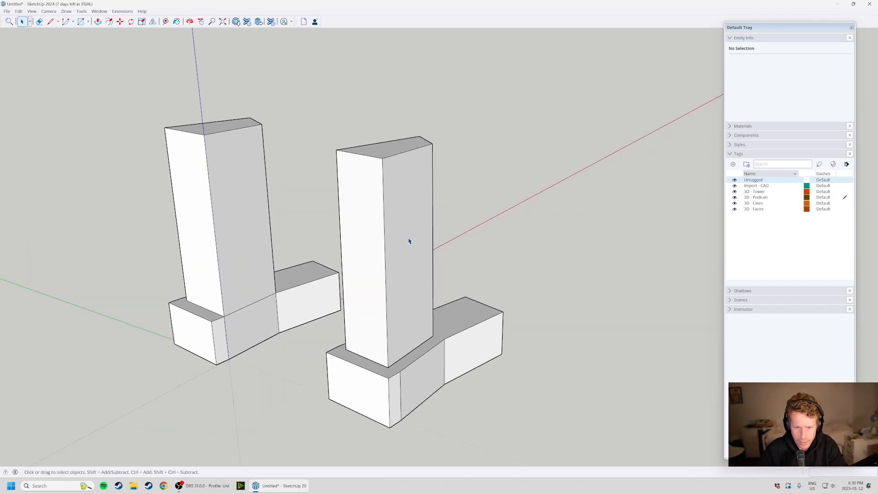
pyautogui.click(735, 191)
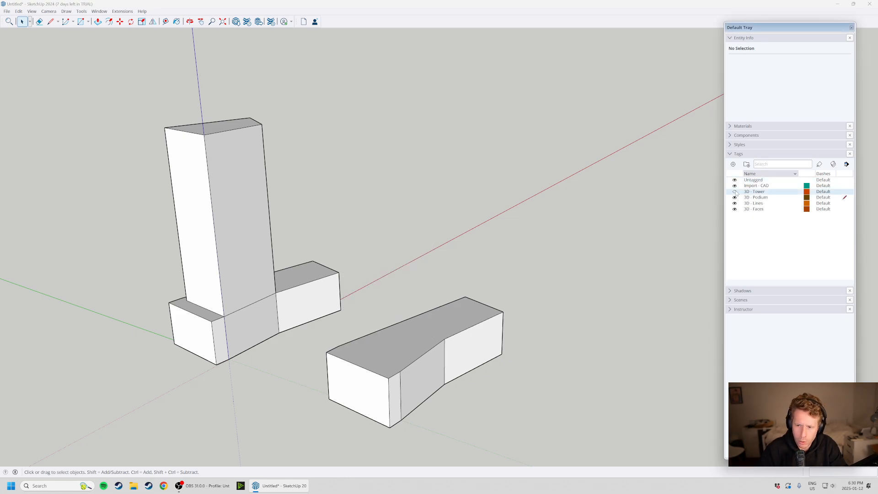
pyautogui.click(735, 192)
# Try to hide the 3D - Podium tag, and make Import - CAD the current tag.
pyautogui.click(735, 198)
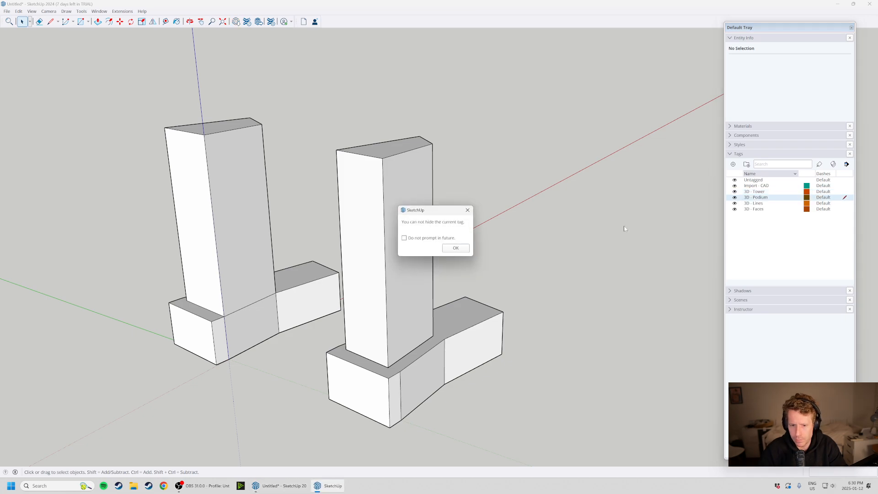
pyautogui.click(456, 249)
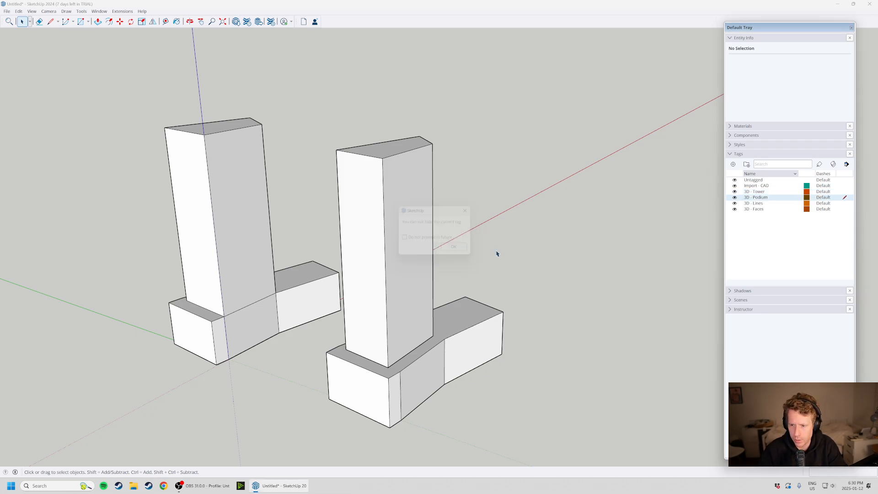
pyautogui.click(844, 180)
pyautogui.click(808, 245)
pyautogui.click(845, 186)
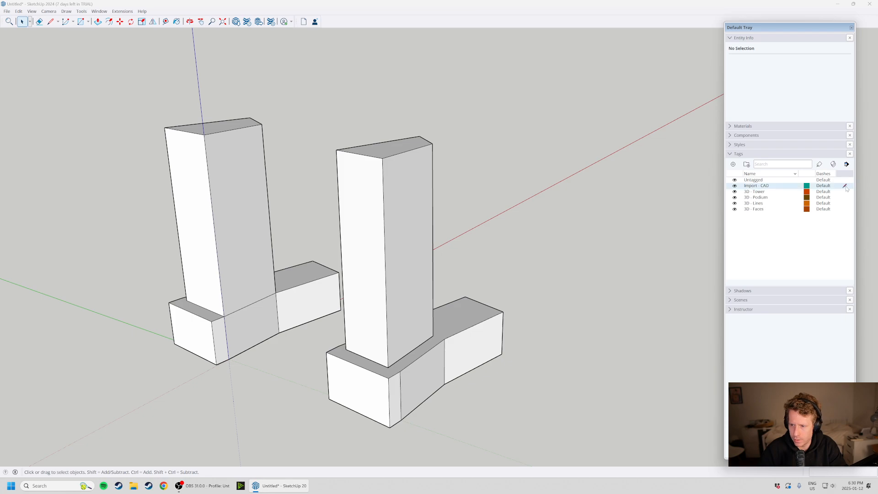
# Hide the Untagged tag, and switch the 3D - Tower and 3D - Podium tags off and on again.
pyautogui.click(734, 180)
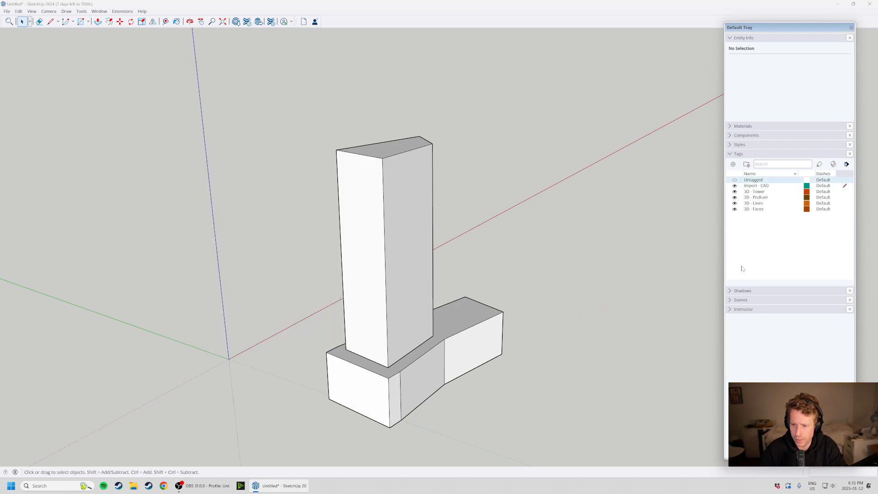
pyautogui.click(734, 191)
pyautogui.click(735, 197)
pyautogui.click(734, 191)
pyautogui.click(734, 197)
pyautogui.click(763, 227)
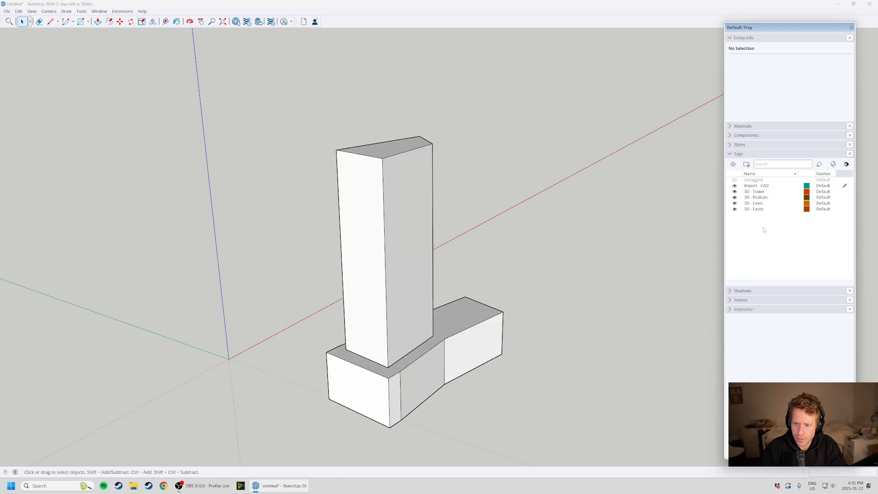
# Toggle the 3D - Lines tag, and hide the 3D - Faces tag to inspect the building's edges before showing it again.
pyautogui.click(734, 203)
pyautogui.click(735, 203)
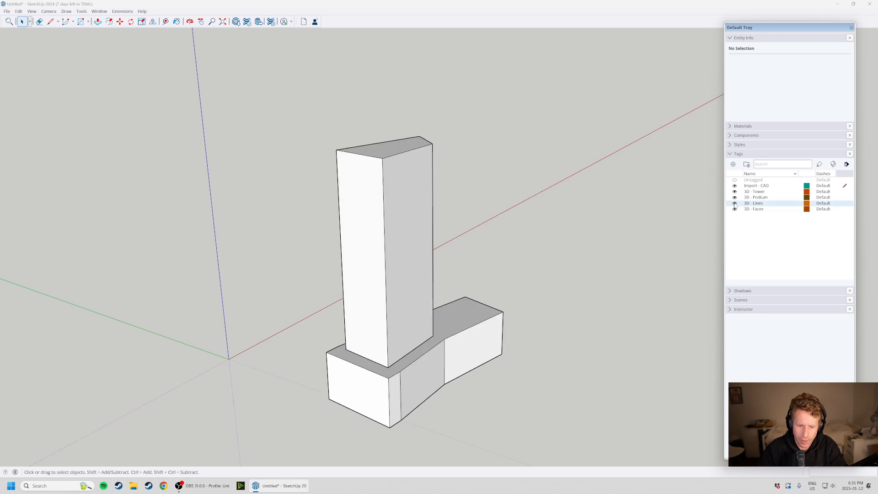
pyautogui.click(734, 209)
pyautogui.moveTo(485, 321); pyautogui.dragTo(583, 349, button='middle')
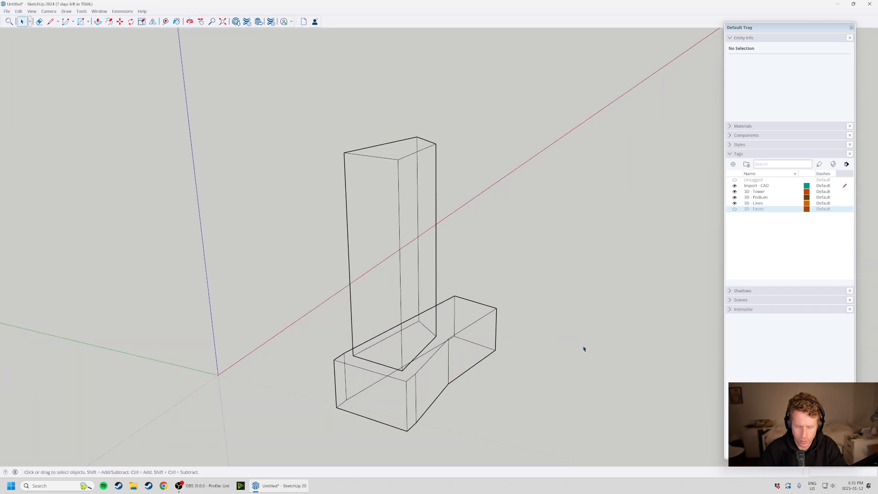
pyautogui.click(735, 209)
pyautogui.moveTo(455, 307); pyautogui.dragTo(535, 348, button='middle')
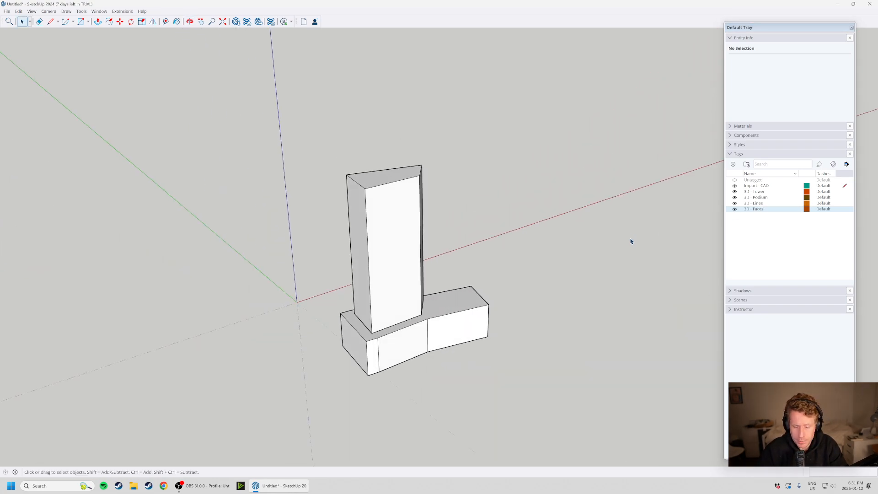
pyautogui.moveTo(400, 306); pyautogui.dragTo(348, 313, button='middle')
pyautogui.moveTo(383, 228); pyautogui.dragTo(385, 234, button='middle')
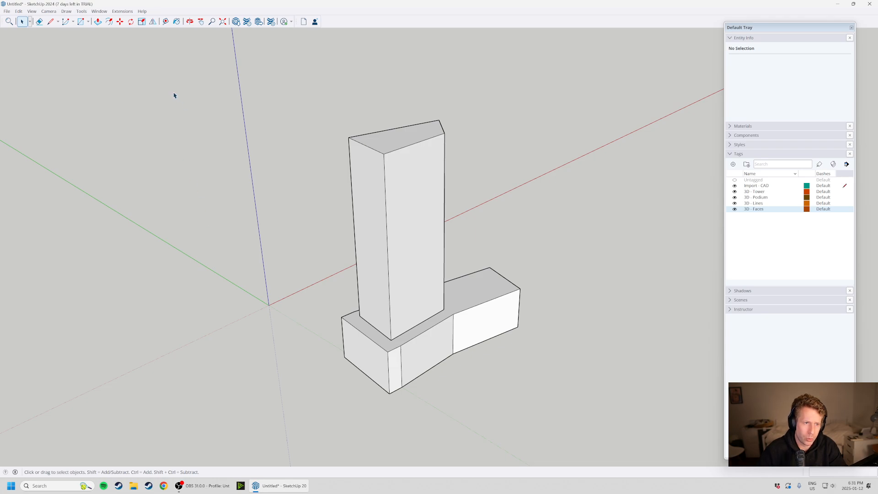
# Switch the camera to Parallel Projection and view the building in a level elevation.
pyautogui.click(105, 12)
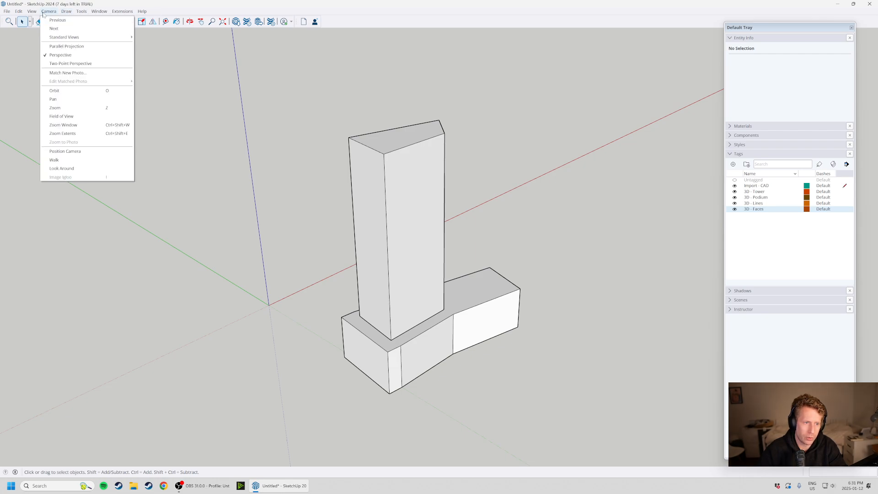
pyautogui.click(92, 47)
pyautogui.press('o')
pyautogui.moveTo(251, 176); pyautogui.dragTo(257, 232)
pyautogui.press('space')
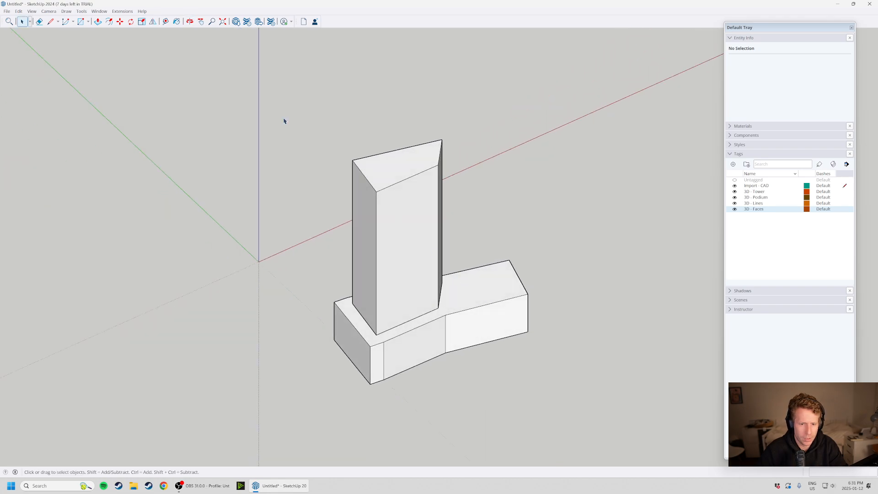
pyautogui.moveTo(355, 240); pyautogui.dragTo(381, 381, button='middle')
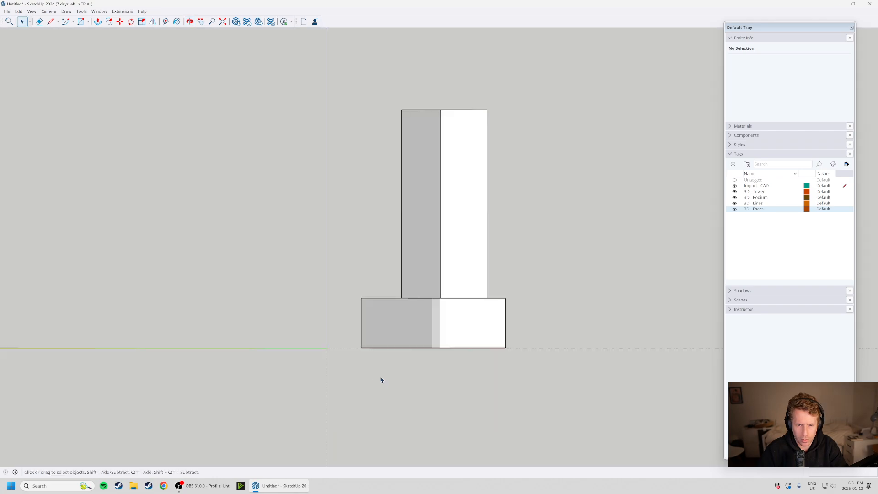
# Apply Two-Point Perspective to the elevation view and look at the building from several sides.
pyautogui.click(49, 11)
pyautogui.moveTo(31, 11)
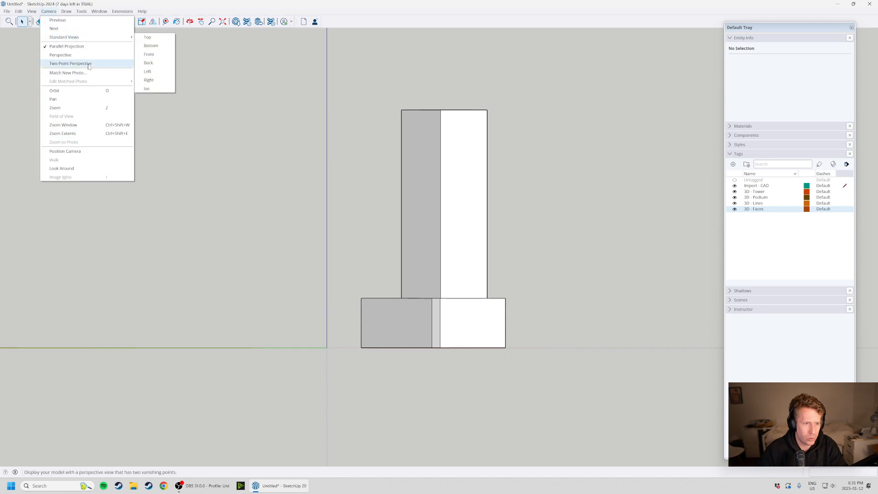
pyautogui.click(70, 64)
pyautogui.moveTo(402, 251); pyautogui.dragTo(488, 251, button='middle')
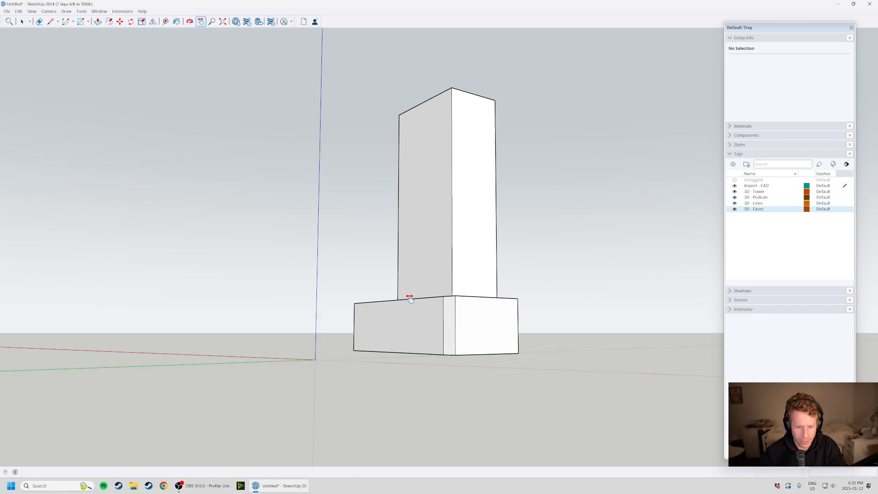
pyautogui.moveTo(410, 298); pyautogui.dragTo(469, 325, button='middle')
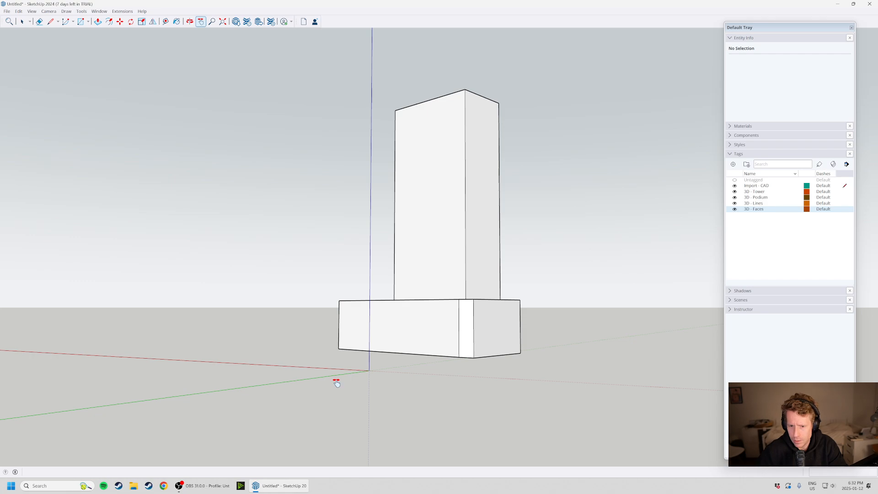
pyautogui.moveTo(336, 383); pyautogui.dragTo(628, 258, button='middle')
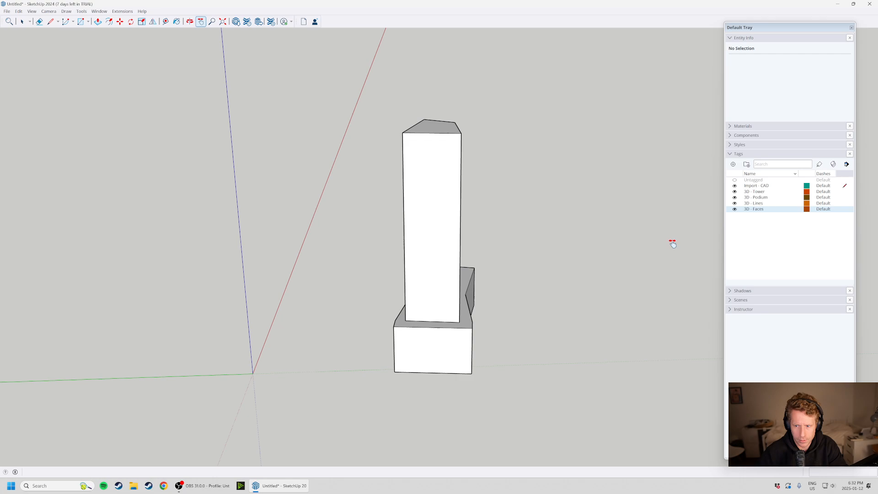
pyautogui.moveTo(551, 288); pyautogui.dragTo(407, 369, button='middle')
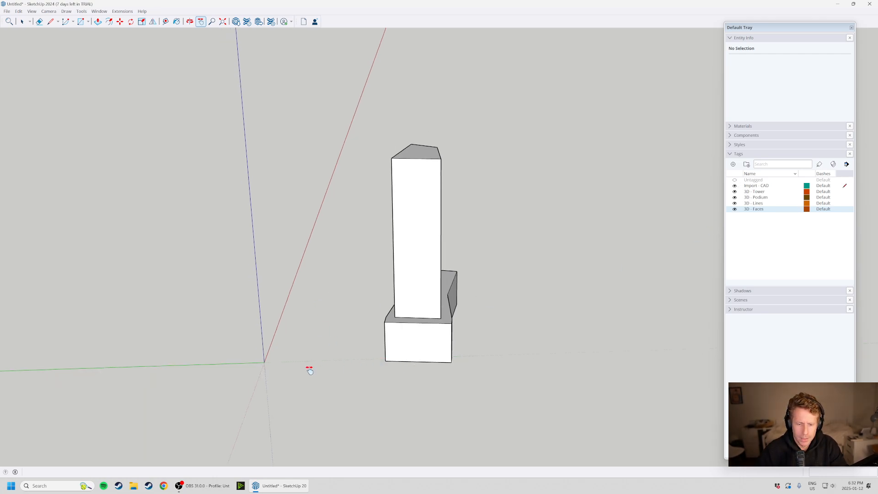
# Return the camera to Parallel Projection and view the building from an elevated corner.
pyautogui.click(48, 11)
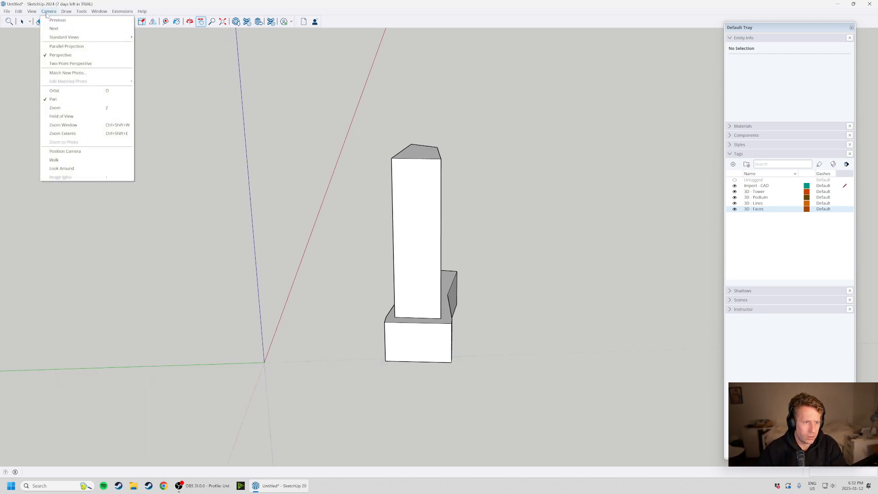
pyautogui.click(72, 46)
pyautogui.moveTo(317, 221); pyautogui.dragTo(379, 278, button='middle')
# Apply Two-Point Perspective to the elevated corner view and examine how the building is displayed.
pyautogui.click(48, 11)
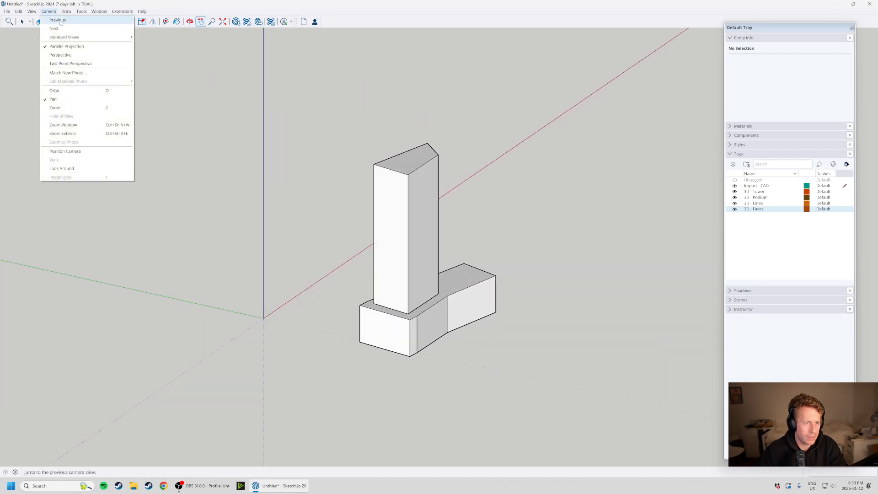
pyautogui.click(83, 64)
pyautogui.scroll(-2, 406, 146)
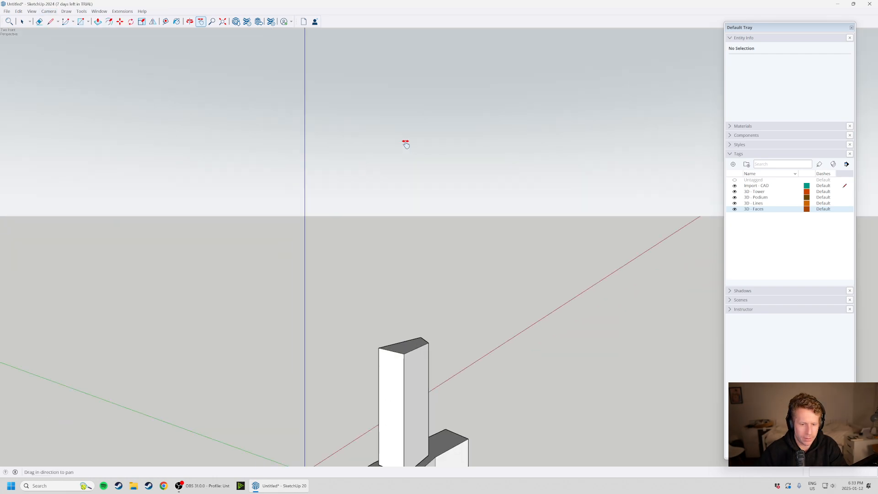
pyautogui.scroll(-2, 406, 147)
pyautogui.scroll(5, 419, 378)
pyautogui.moveTo(426, 322); pyautogui.dragTo(223, 329, button='middle')
# Compare Parallel Projection with Perspective on the building's long side, ending in Perspective.
pyautogui.click(48, 11)
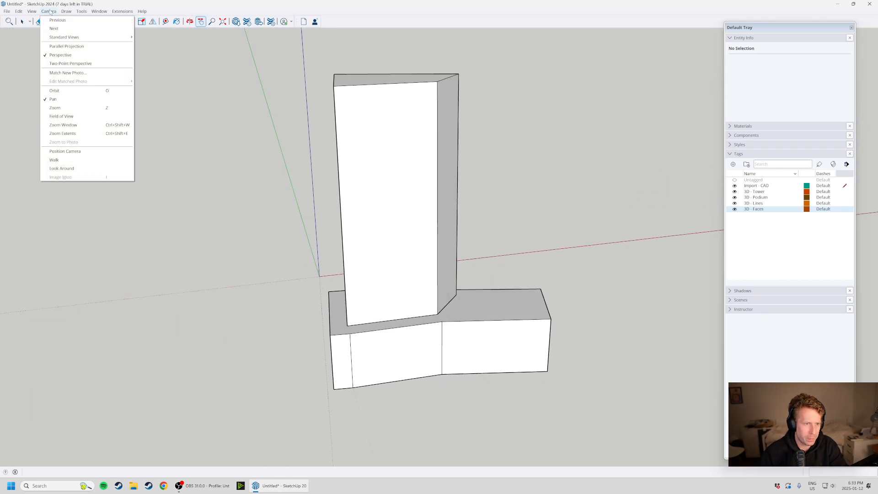
pyautogui.click(73, 63)
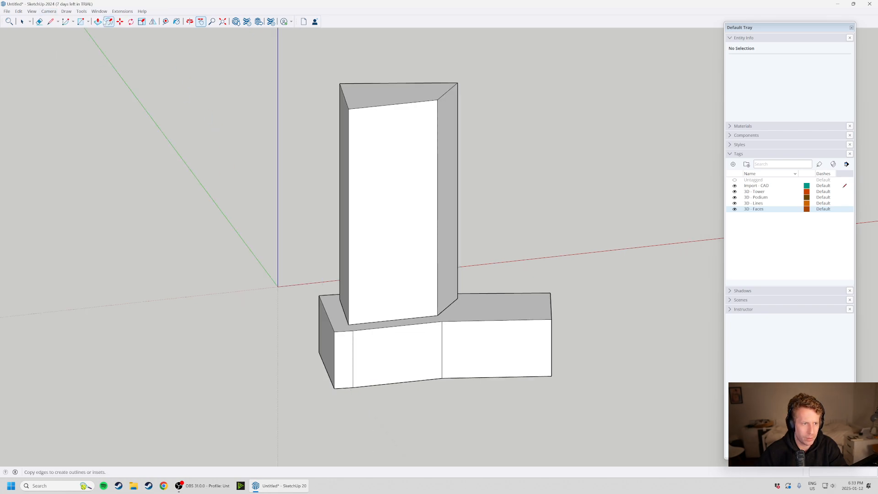
pyautogui.click(49, 11)
pyautogui.click(69, 55)
pyautogui.press('space')
pyautogui.moveTo(224, 203); pyautogui.dragTo(451, 299, button='middle')
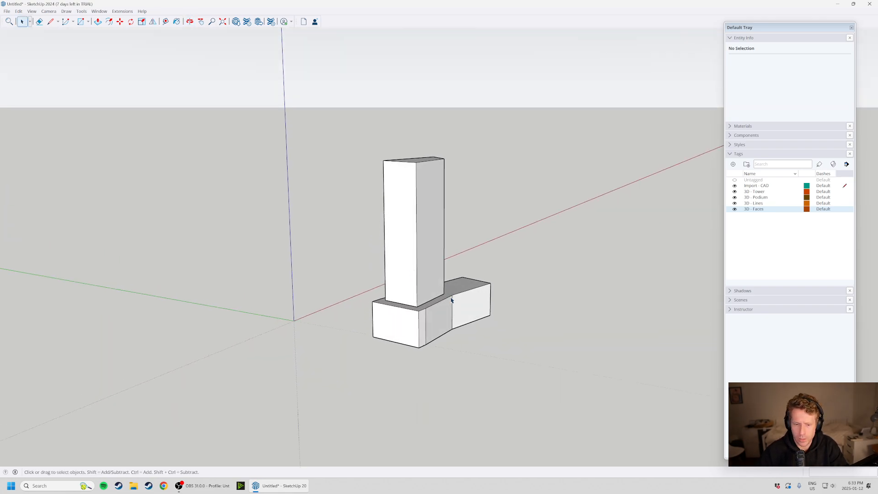
pyautogui.moveTo(473, 271); pyautogui.dragTo(536, 303, button='middle')
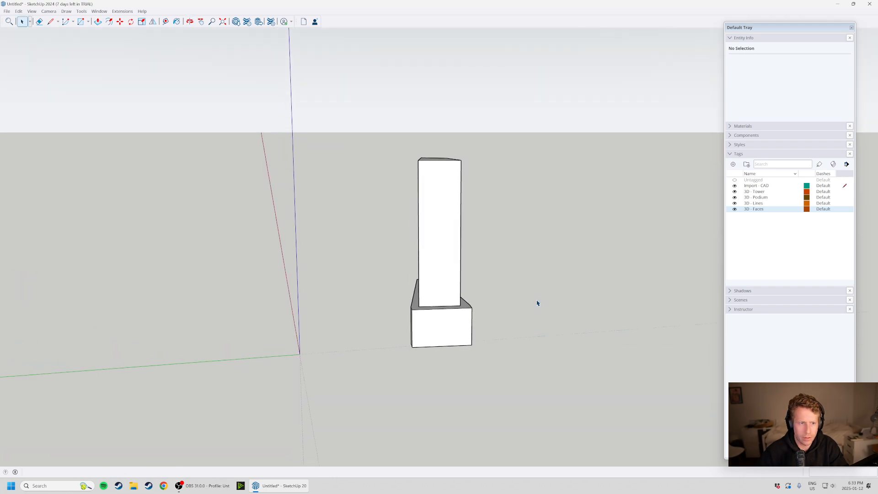
pyautogui.moveTo(256, 214); pyautogui.dragTo(123, 318, button='middle')
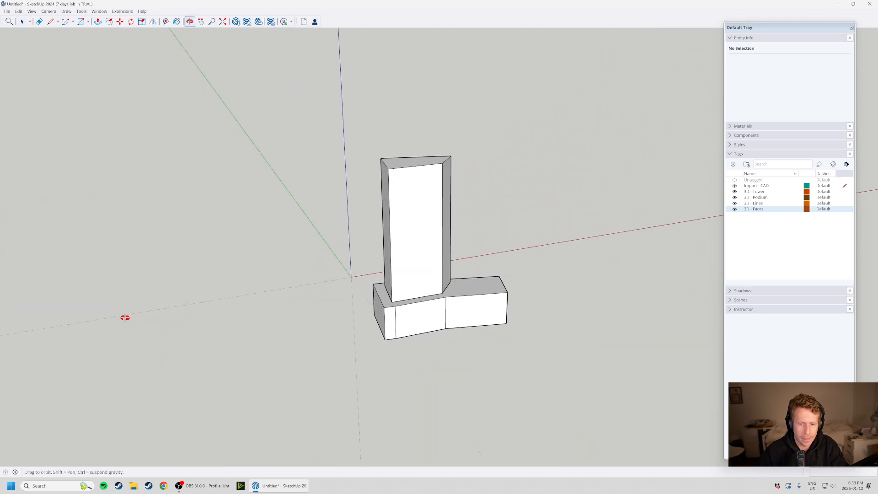
# Open the tower group for editing and select the tower's broad side face.
pyautogui.scroll(3, 472, 301)
pyautogui.moveTo(395, 215); pyautogui.dragTo(557, 349, button='middle')
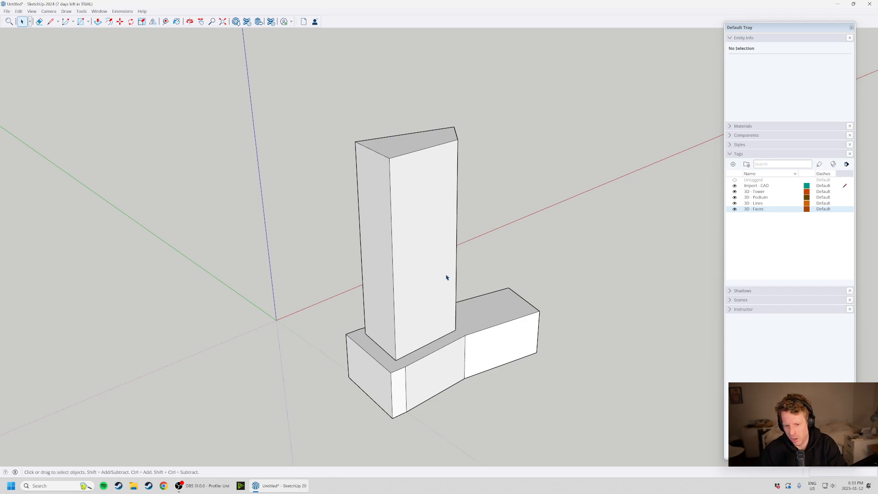
pyautogui.moveTo(476, 311); pyautogui.dragTo(389, 295, button='middle')
pyautogui.scroll(2, 400, 178)
pyautogui.doubleClick(423, 277)
pyautogui.scroll(4, 419, 181)
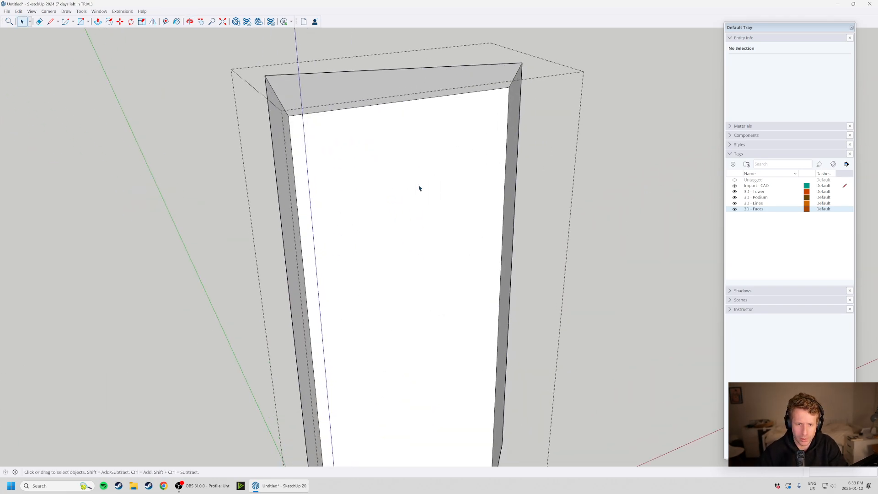
pyautogui.click(421, 326)
pyautogui.moveTo(421, 325); pyautogui.dragTo(436, 190, button='middle')
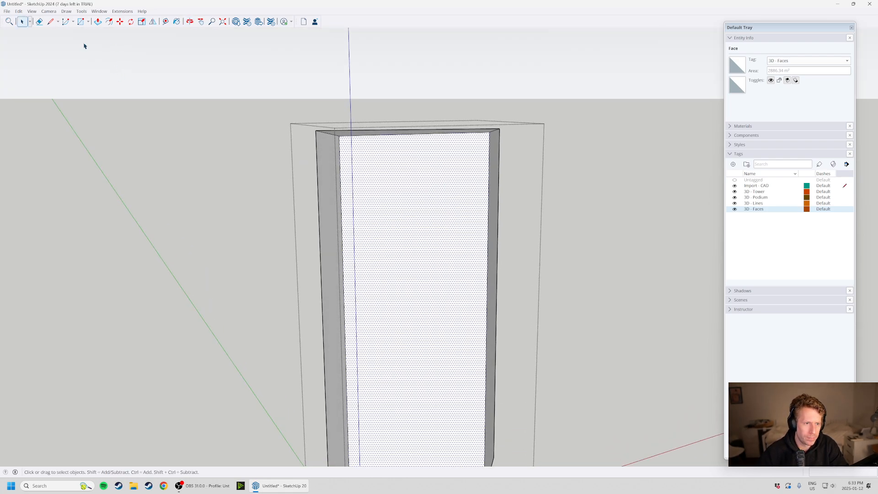
# Draw a circle on the upper part of the tower's selected face.
pyautogui.click(89, 24)
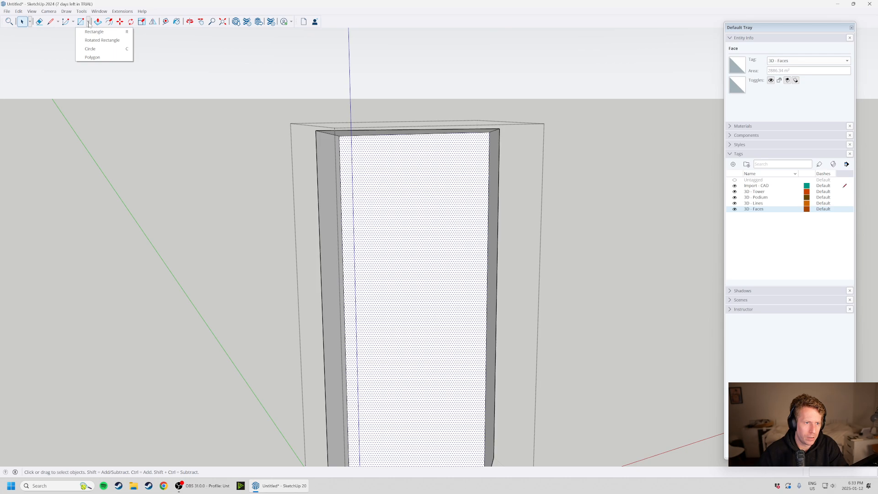
pyautogui.click(98, 49)
pyautogui.scroll(1, 421, 231)
pyautogui.click(410, 200)
pyautogui.click(438, 221)
# Select the face inside the circle, and undo the circle drawn on the tower.
pyautogui.moveTo(448, 240); pyautogui.dragTo(406, 231, button='middle')
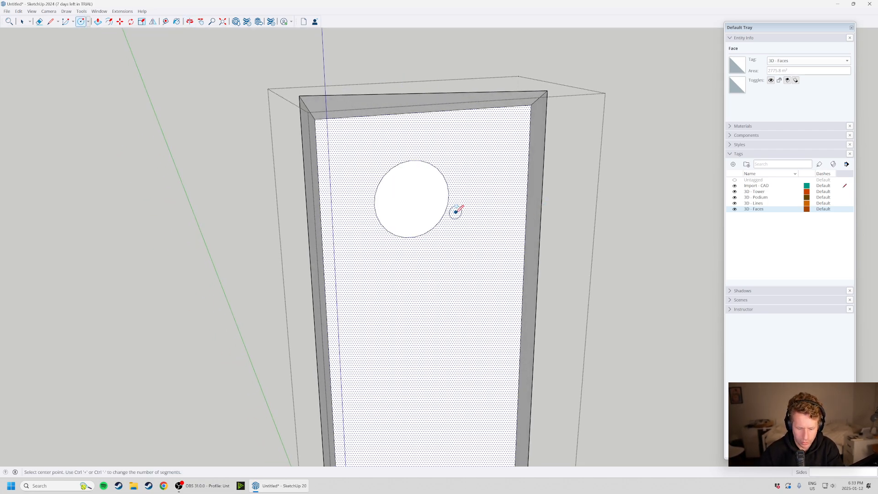
pyautogui.press('space')
pyautogui.click(411, 199)
pyautogui.click(463, 245)
pyautogui.moveTo(463, 245); pyautogui.dragTo(427, 200, button='middle')
pyautogui.click(428, 200)
pyautogui.hotkey('ctrl', 'z')
pyautogui.hotkey('ctrl', 'z')
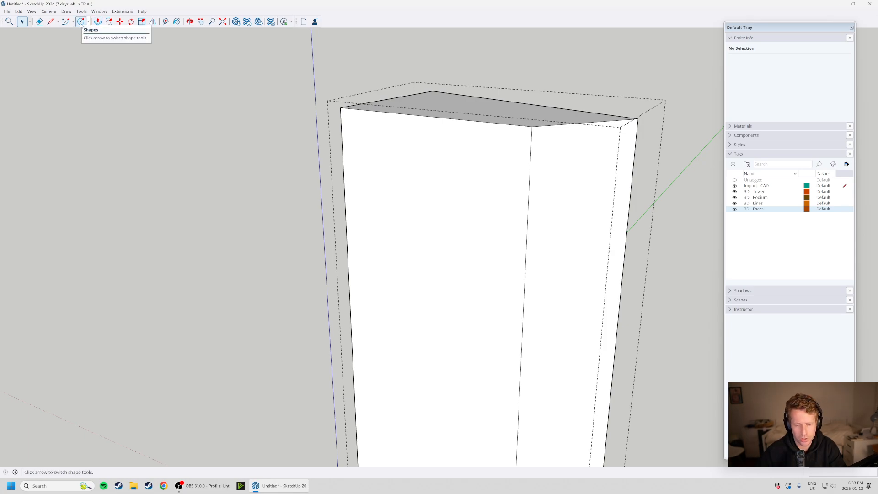
# Draw a circle near the top of the tower's wide face, inside the open tower group.
pyautogui.click(81, 22)
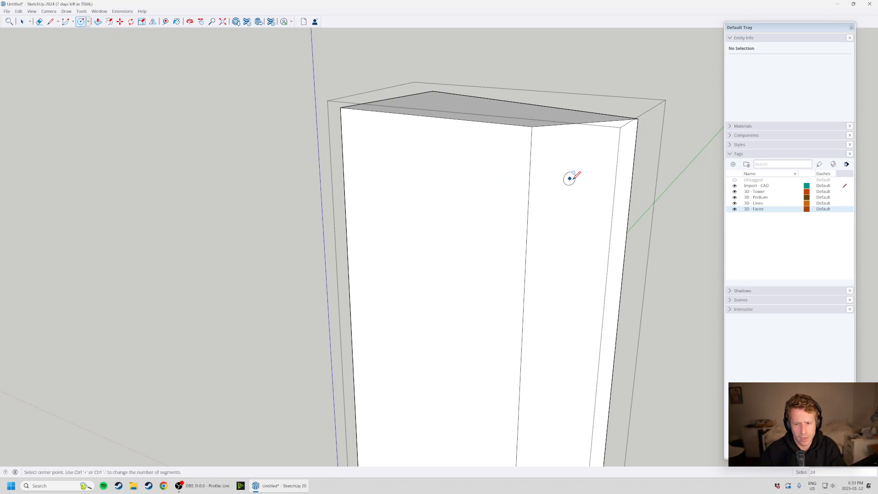
pyautogui.moveTo(565, 215); pyautogui.dragTo(566, 259, button='middle')
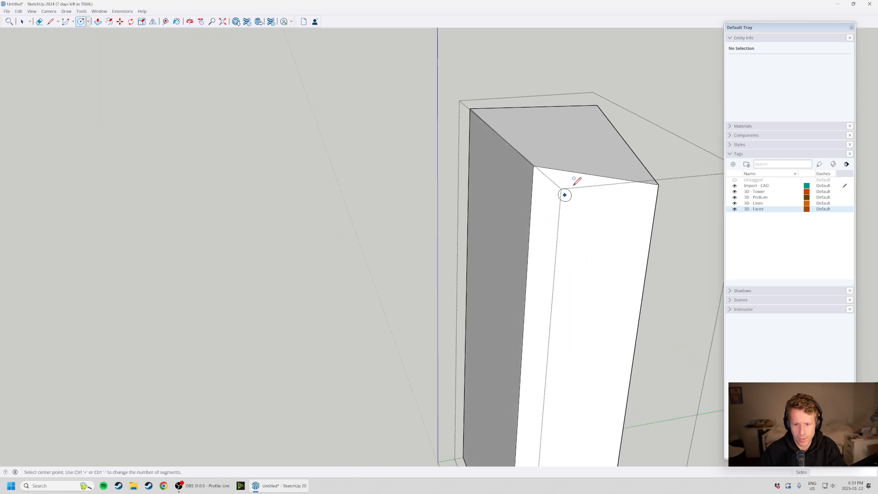
pyautogui.moveTo(579, 222); pyautogui.dragTo(512, 185, button='middle')
pyautogui.scroll(-3, 378, 175)
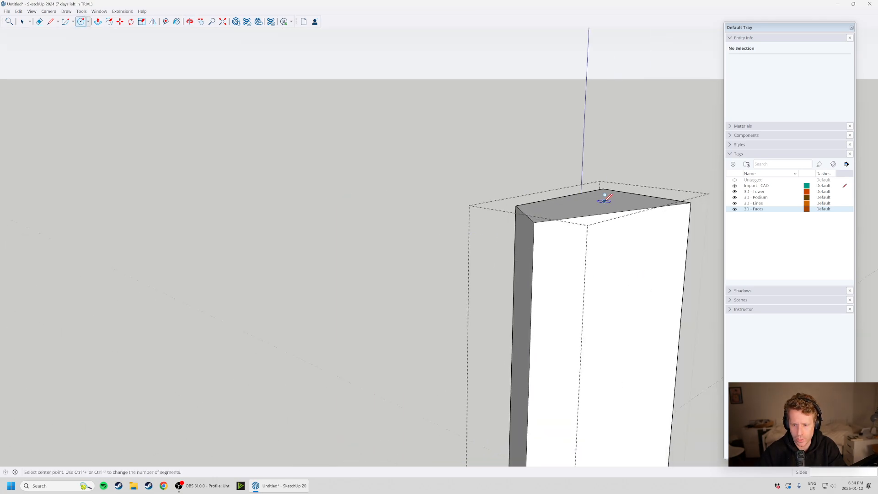
pyautogui.moveTo(515, 250); pyautogui.dragTo(525, 275, button='middle')
pyautogui.moveTo(554, 200); pyautogui.dragTo(512, 224, button='middle')
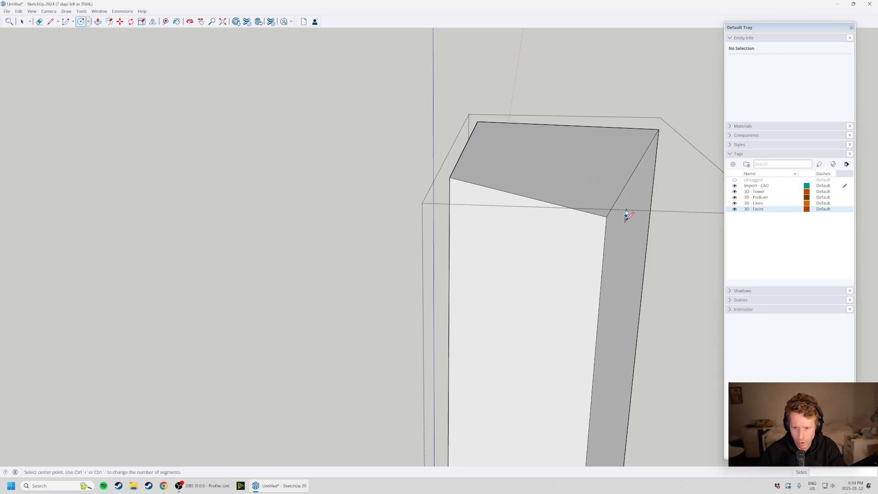
pyautogui.scroll(-1, 586, 251)
pyautogui.moveTo(463, 292); pyautogui.dragTo(683, 278, button='middle')
pyautogui.scroll(-2, 324, 220)
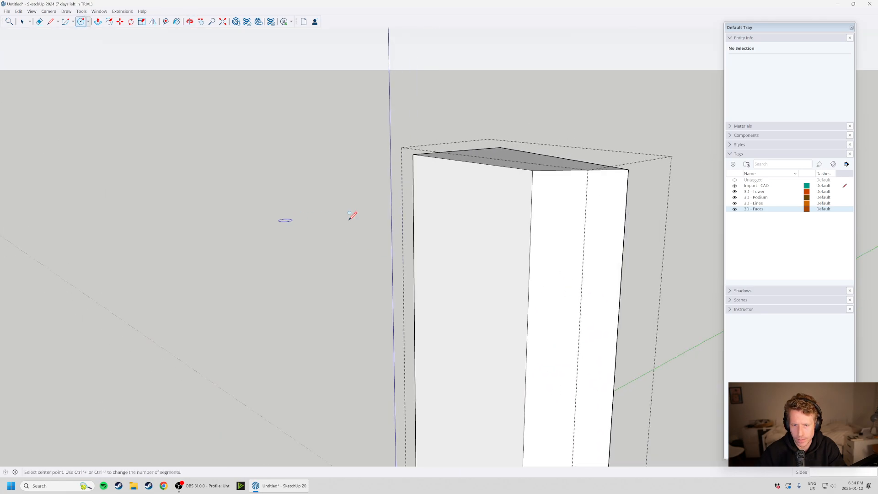
pyautogui.moveTo(323, 220); pyautogui.dragTo(518, 274, button='middle')
pyautogui.scroll(2, 507, 259)
pyautogui.click(487, 208)
pyautogui.click(506, 226)
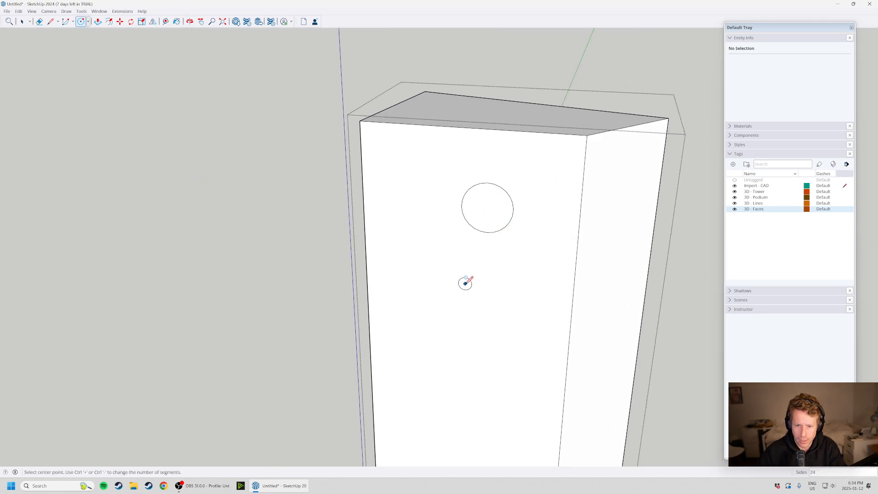
# Push/Pull the circular face about 34,200 mm through the tower so a cylinder projects from the opposite face.
pyautogui.press('p')
pyautogui.click(502, 214)
pyautogui.moveTo(529, 238); pyautogui.dragTo(495, 239, button='middle')
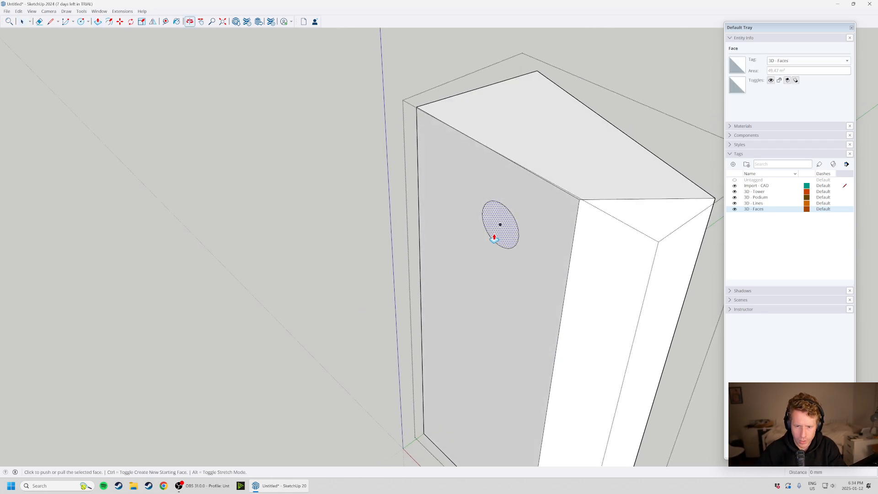
pyautogui.moveTo(612, 185); pyautogui.dragTo(247, 156, button='middle')
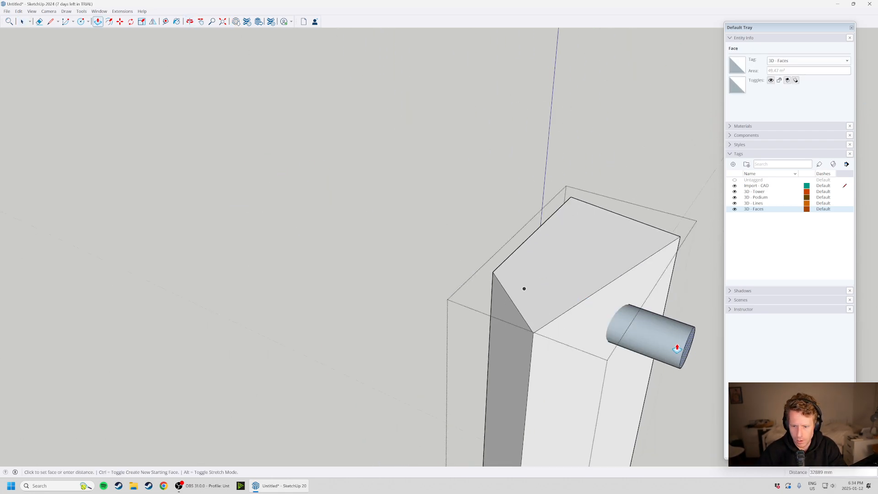
pyautogui.click(697, 347)
pyautogui.moveTo(355, 251); pyautogui.dragTo(406, 311, button='middle')
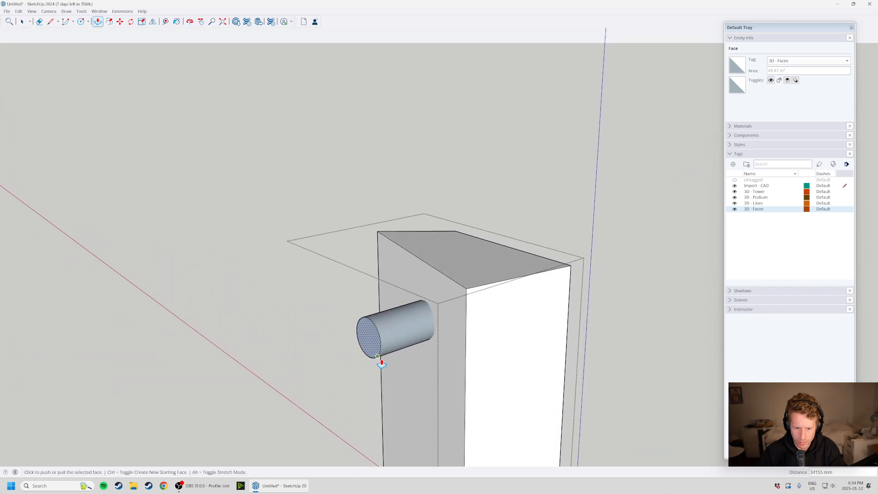
pyautogui.scroll(3, 406, 312)
pyautogui.moveTo(613, 273); pyautogui.dragTo(368, 259)
pyautogui.press('p')
pyautogui.moveTo(368, 259); pyautogui.dragTo(525, 315, button='middle')
# Try to delete the projecting cylinder's side surface and end cap.
pyautogui.press('space')
pyautogui.click(302, 343)
pyautogui.scroll(3, 276, 354)
pyautogui.scroll(-3, 372, 289)
pyautogui.click(347, 302)
pyautogui.moveTo(337, 359); pyautogui.dragTo(445, 314, button='middle')
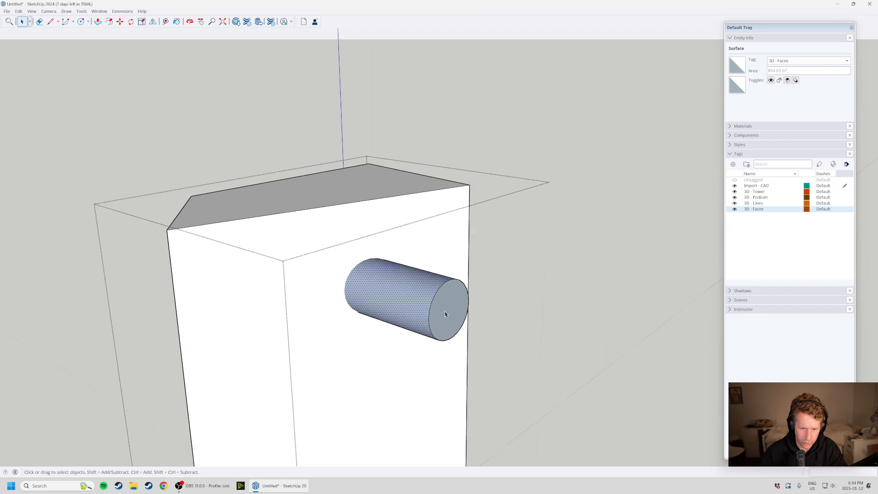
pyautogui.scroll(2, 442, 307)
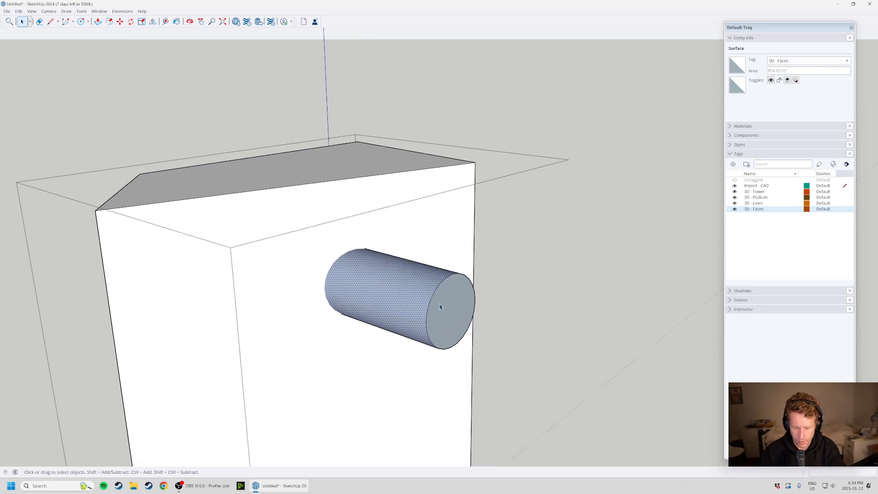
pyautogui.press('Delete')
pyautogui.click(438, 317)
pyautogui.press('Delete')
pyautogui.scroll(-3, 339, 316)
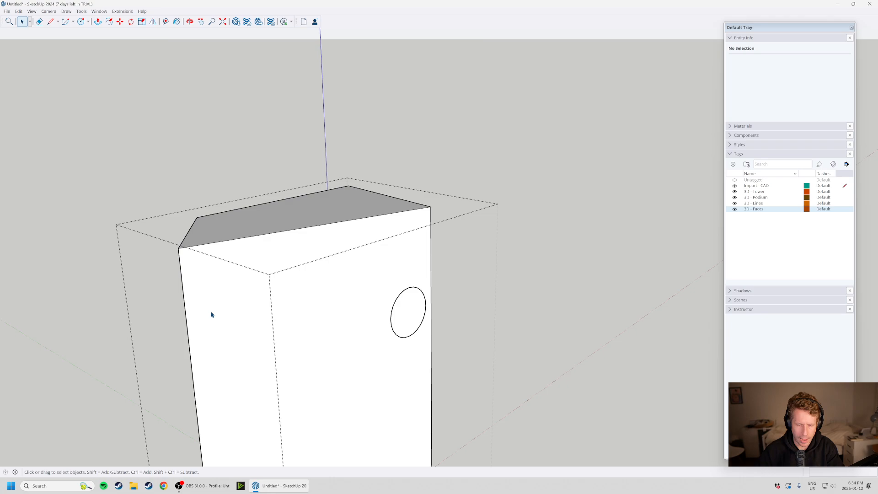
# Examine the circular opening on the tower's near face and the cylinder projecting from the opposite face.
pyautogui.moveTo(243, 309); pyautogui.dragTo(718, 311, button='middle')
pyautogui.moveTo(396, 349); pyautogui.dragTo(478, 304, button='middle')
pyautogui.scroll(3, 471, 238)
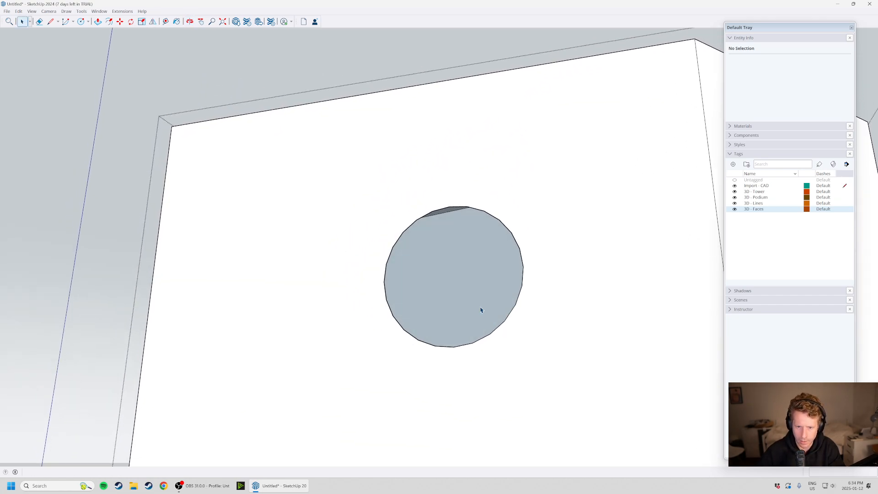
pyautogui.scroll(-2, 372, 227)
pyautogui.scroll(-2, 372, 227)
pyautogui.moveTo(403, 251); pyautogui.dragTo(551, 278, button='middle')
pyautogui.moveTo(430, 333); pyautogui.dragTo(366, 273, button='middle')
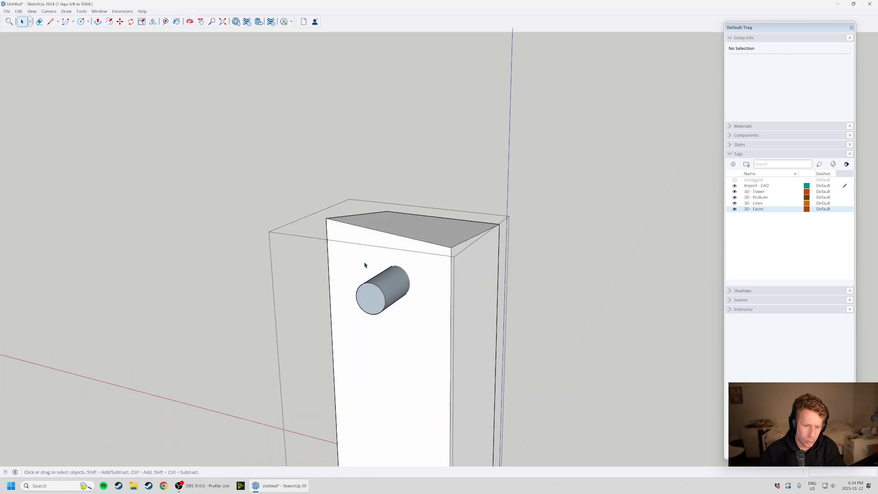
pyautogui.scroll(2, 364, 270)
pyautogui.scroll(1, 396, 323)
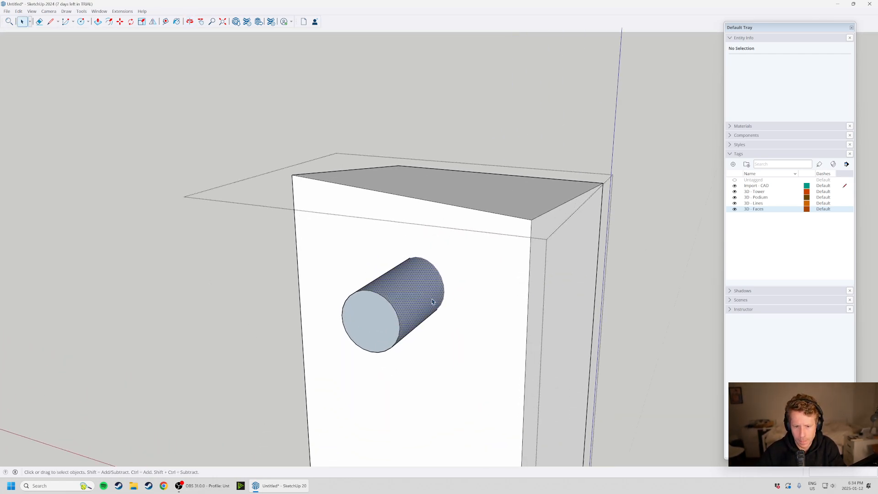
# Intersect the cylinder surface with the tower face it passes through, limiting the intersection to the selected faces.
pyautogui.click(413, 301)
pyautogui.doubleClick(413, 301)
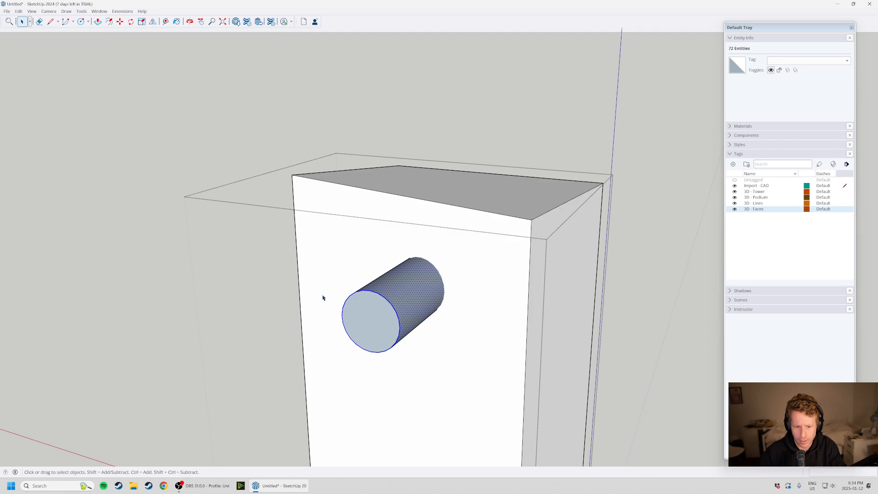
pyautogui.scroll(-1, 341, 308)
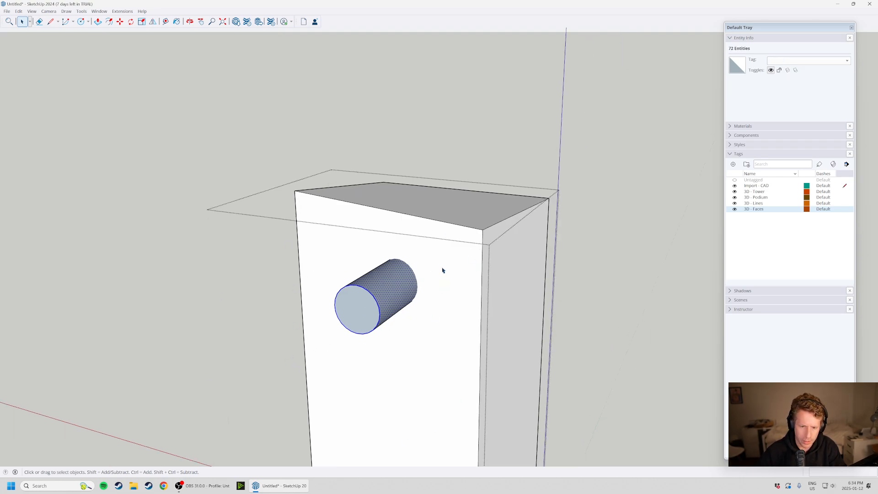
pyautogui.keyDown('ctrl'); pyautogui.click(443, 283); pyautogui.keyUp('ctrl')
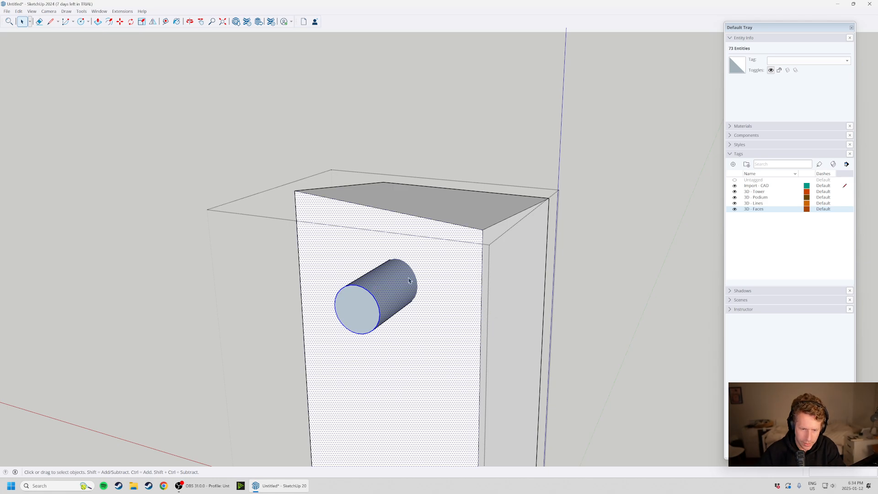
pyautogui.scroll(-3, 368, 199)
pyautogui.moveTo(449, 339); pyautogui.dragTo(443, 347, button='middle')
pyautogui.scroll(3, 382, 251)
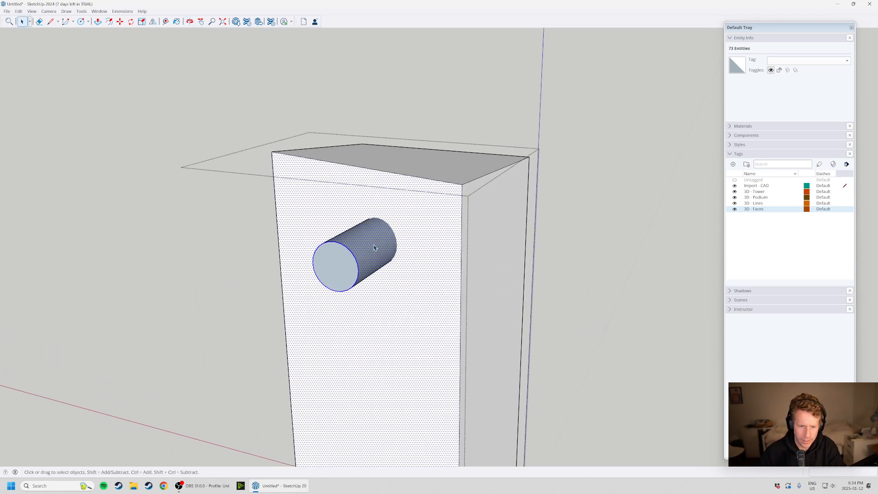
pyautogui.rightClick(374, 245)
pyautogui.moveTo(427, 318)
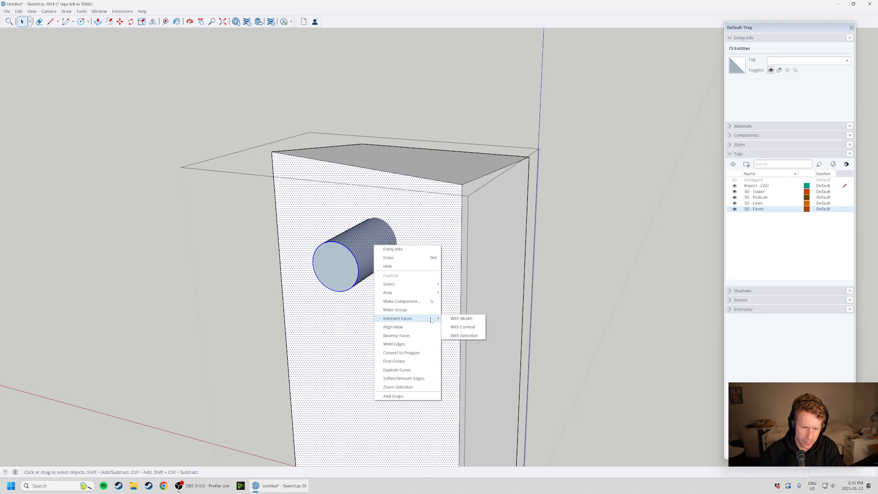
pyautogui.click(473, 336)
# Delete the part of the cylinder that projects beyond the tower face.
pyautogui.moveTo(416, 344); pyautogui.dragTo(238, 306, button='middle')
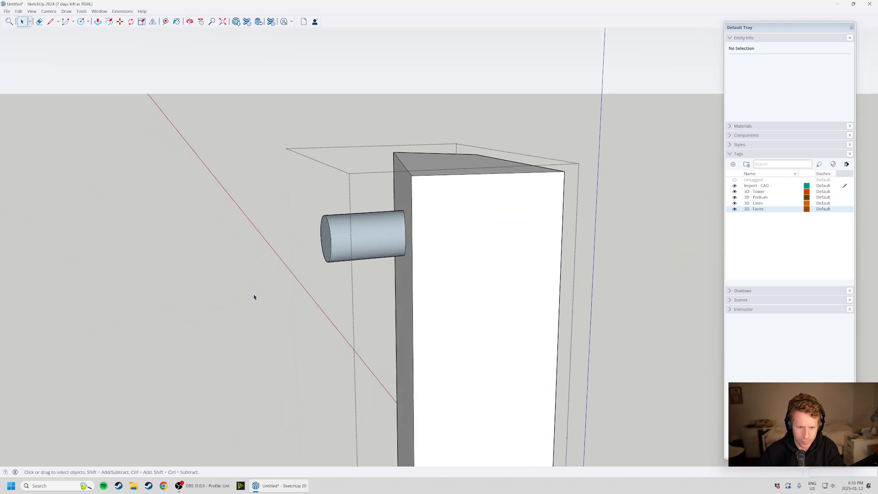
pyautogui.moveTo(347, 315); pyautogui.dragTo(225, 181)
pyautogui.press('Delete')
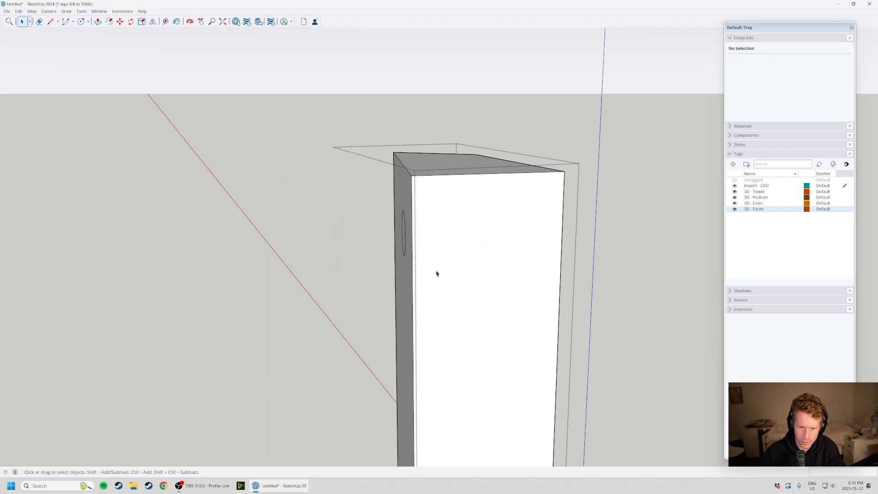
# Delete the circular face on the tower's side to open the hole all the way through.
pyautogui.moveTo(437, 272); pyautogui.dragTo(384, 219, button='middle')
pyautogui.scroll(1, 384, 219)
pyautogui.click(361, 242)
pyautogui.press('Delete')
pyautogui.moveTo(308, 332); pyautogui.dragTo(395, 249, button='middle')
pyautogui.scroll(-1, 449, 304)
pyautogui.moveTo(449, 303); pyautogui.dragTo(484, 428, button='middle')
pyautogui.scroll(1, 480, 425)
pyautogui.scroll(-2, 419, 301)
pyautogui.press('i')
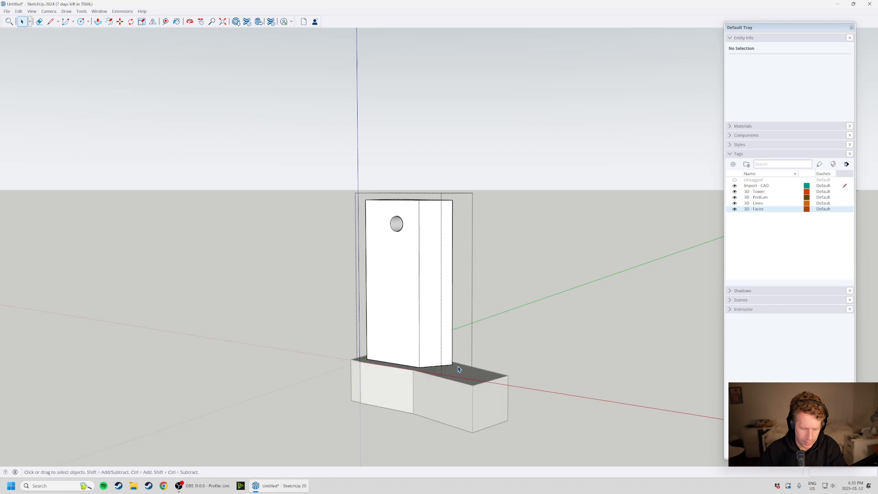
# Remove the circular hole from the tower by deleting its inner surface and rim edges inside the group.
pyautogui.moveTo(570, 339); pyautogui.dragTo(427, 249, button='middle')
pyautogui.scroll(3, 439, 247)
pyautogui.click(439, 252)
pyautogui.doubleClick(439, 252)
pyautogui.moveTo(337, 127); pyautogui.dragTo(463, 243)
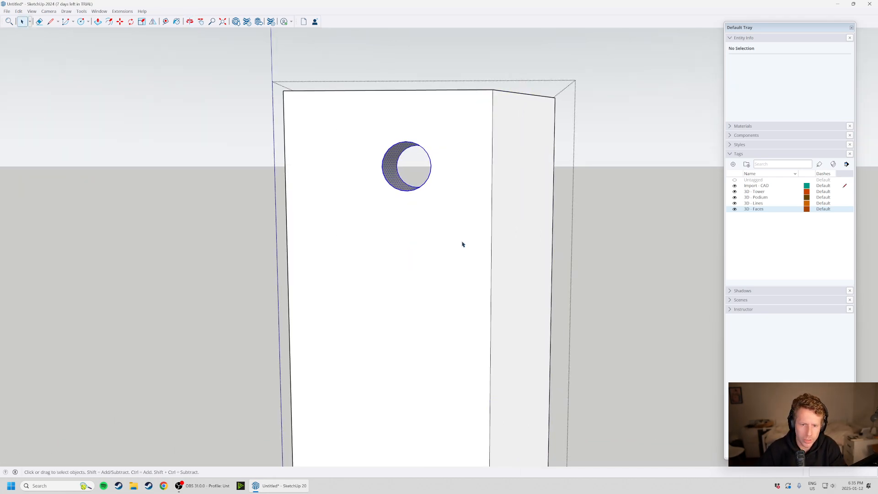
pyautogui.moveTo(349, 250); pyautogui.dragTo(403, 261, button='middle')
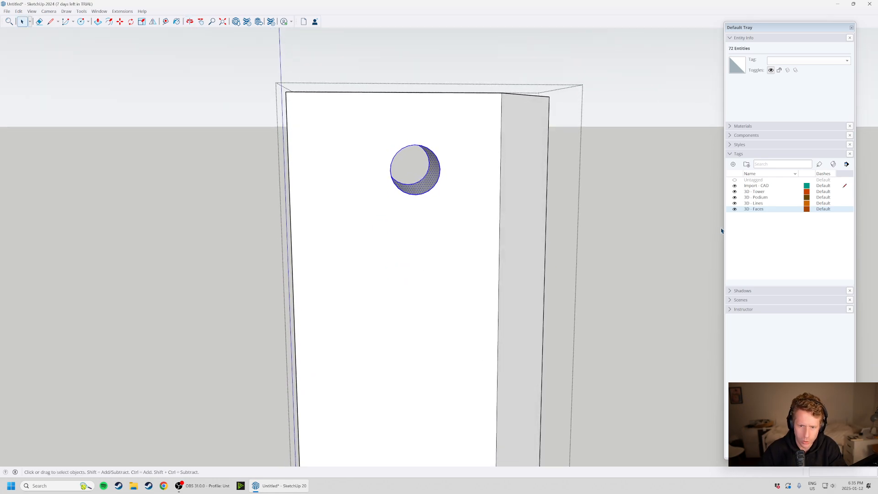
pyautogui.click(607, 235)
pyautogui.doubleClick(397, 191)
pyautogui.moveTo(346, 125); pyautogui.dragTo(450, 236)
pyautogui.press('Delete')
pyautogui.scroll(-4, 391, 232)
pyautogui.moveTo(390, 232); pyautogui.dragTo(296, 280, button='middle')
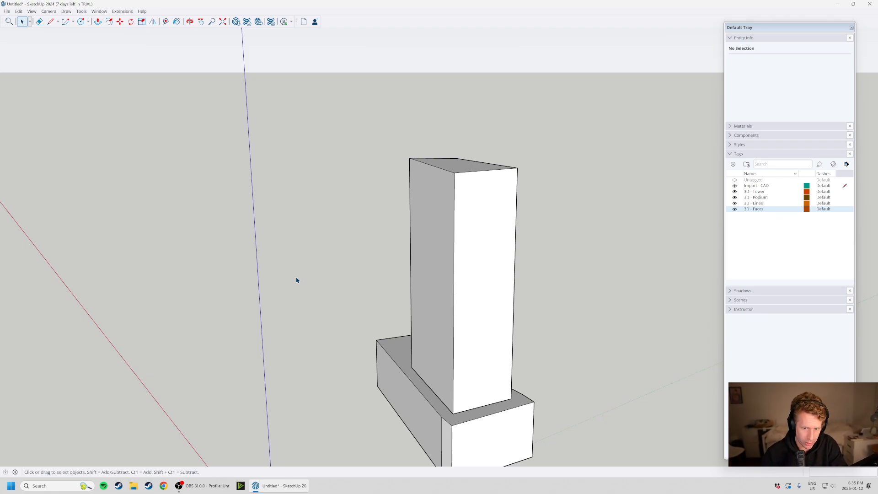
pyautogui.scroll(-3, 296, 281)
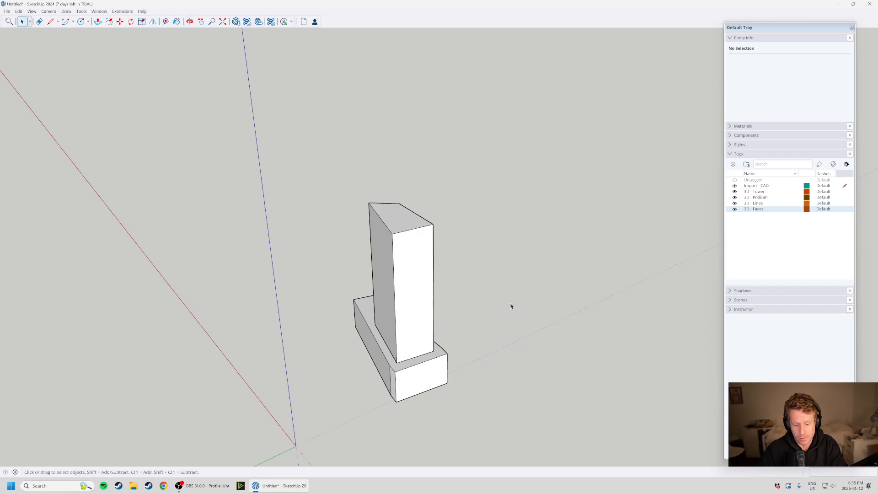
pyautogui.moveTo(524, 313); pyautogui.dragTo(365, 306, button='middle')
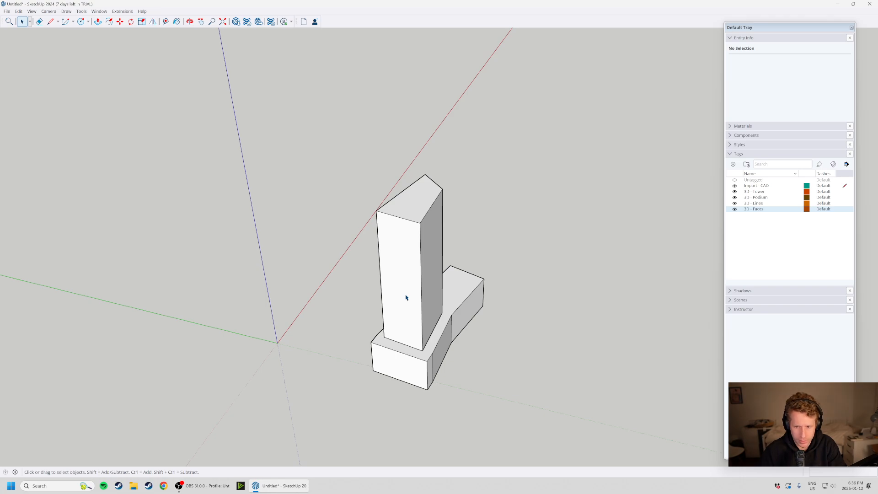
pyautogui.scroll(-2, 406, 297)
pyautogui.moveTo(407, 280); pyautogui.dragTo(428, 295, button='middle')
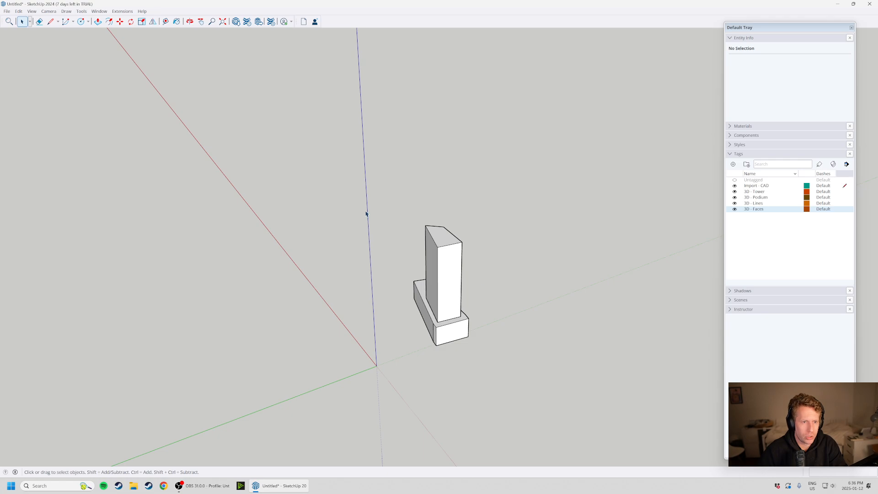
pyautogui.scroll(2, 460, 329)
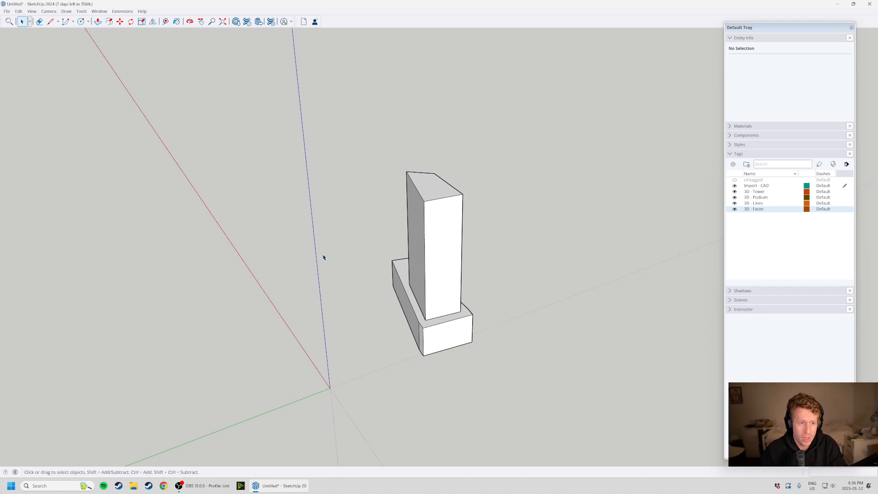
pyautogui.scroll(2, 505, 348)
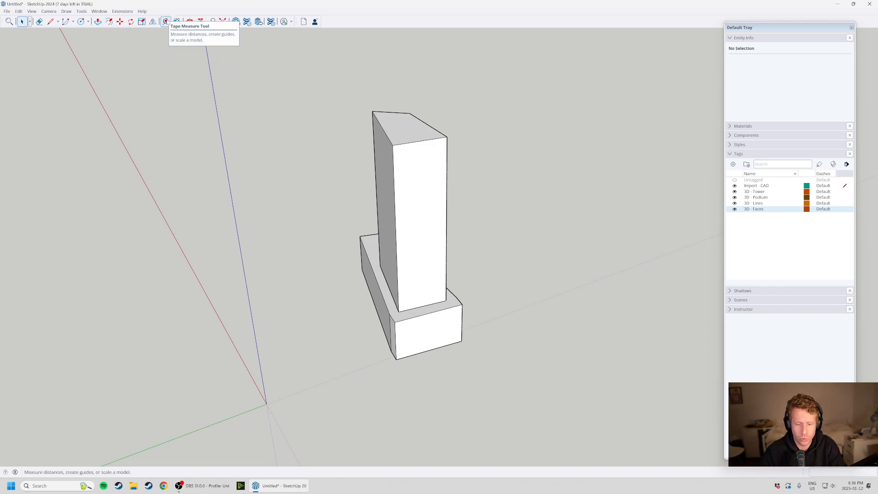
# Measure the long bottom edge of the podium's end face below the tower with the Tape Measure.
pyautogui.moveTo(372, 251); pyautogui.dragTo(195, 345, button='middle')
pyautogui.scroll(3, 412, 362)
pyautogui.moveTo(435, 383)
pyautogui.mouseDown(button='middle')
pyautogui.moveTo(268, 413)
pyautogui.moveTo(406, 427)
pyautogui.moveTo(397, 423)
pyautogui.mouseUp(button='middle')
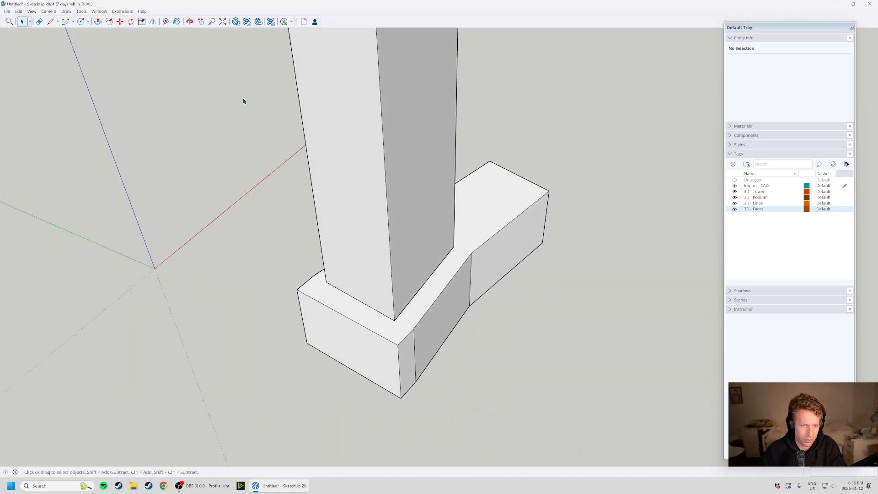
pyautogui.click(82, 12)
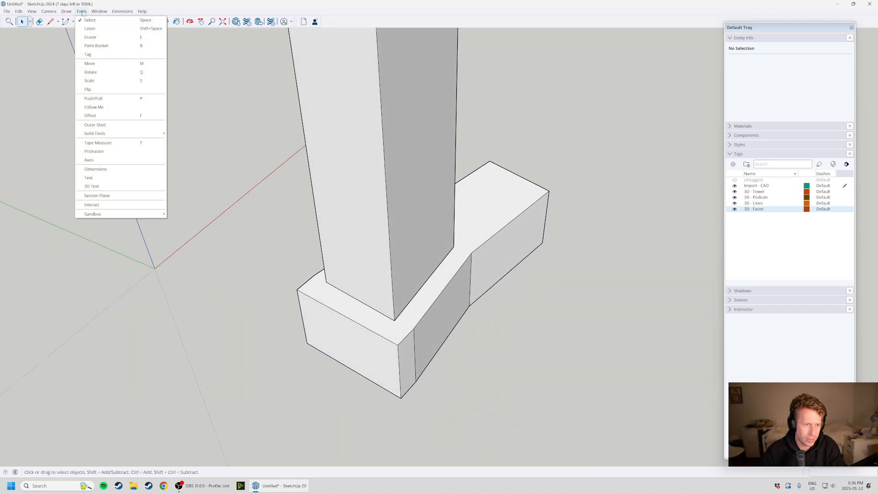
pyautogui.click(82, 11)
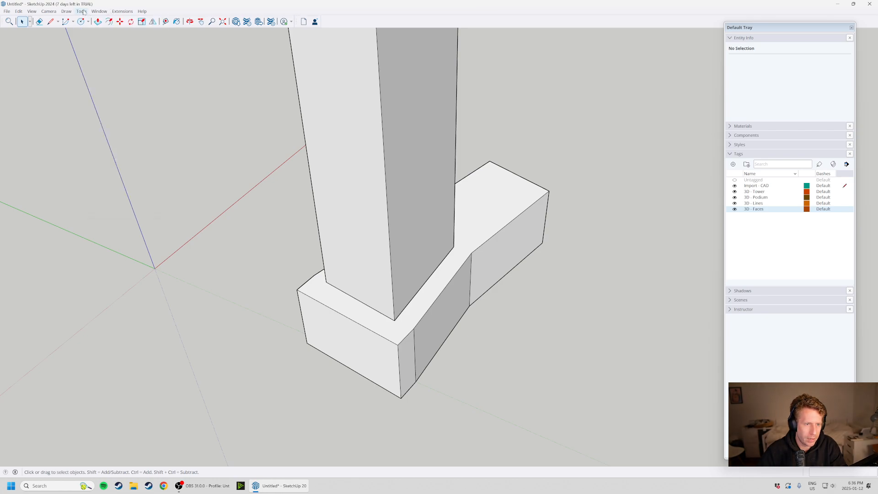
pyautogui.click(84, 12)
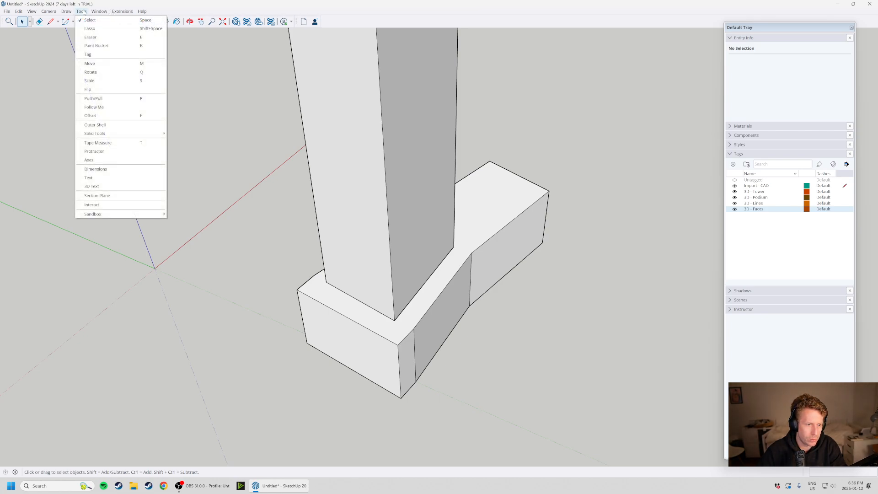
pyautogui.click(98, 142)
pyautogui.scroll(3, 400, 397)
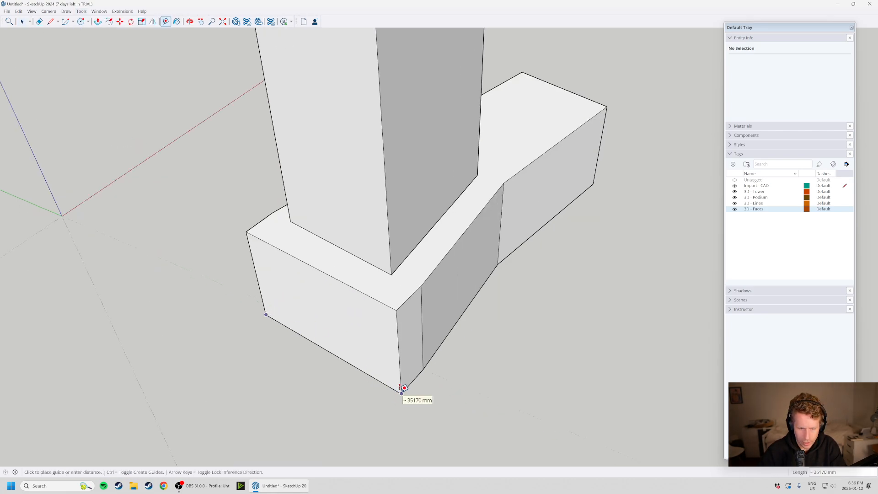
# Measure the short angled bottom edge at the podium's corner and the bottom edge of its far end.
pyautogui.click(423, 368)
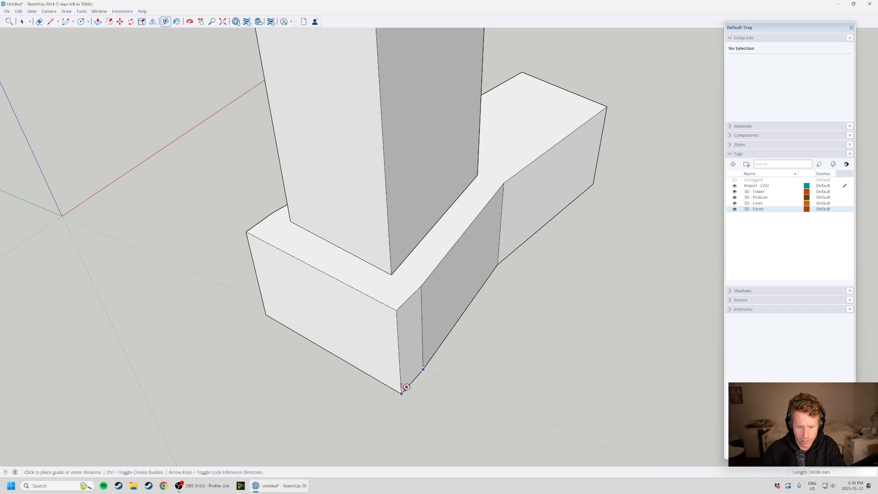
pyautogui.click(401, 392)
pyautogui.moveTo(401, 393); pyautogui.dragTo(440, 276, button='middle')
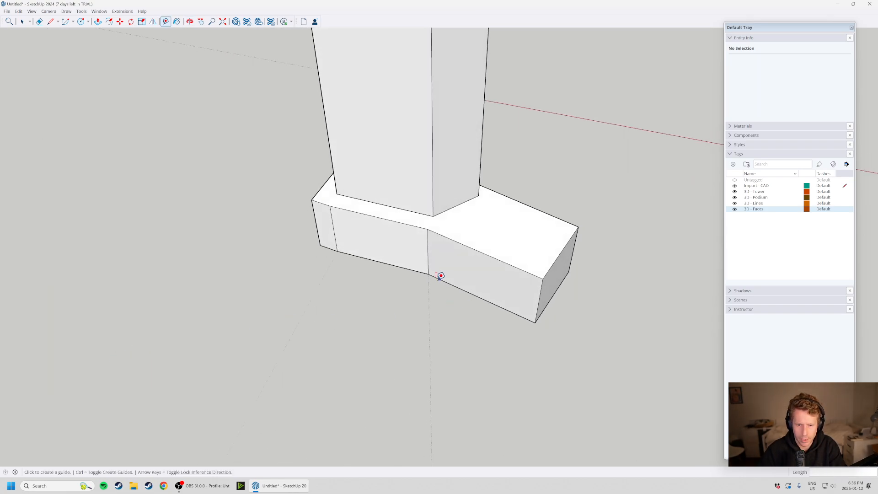
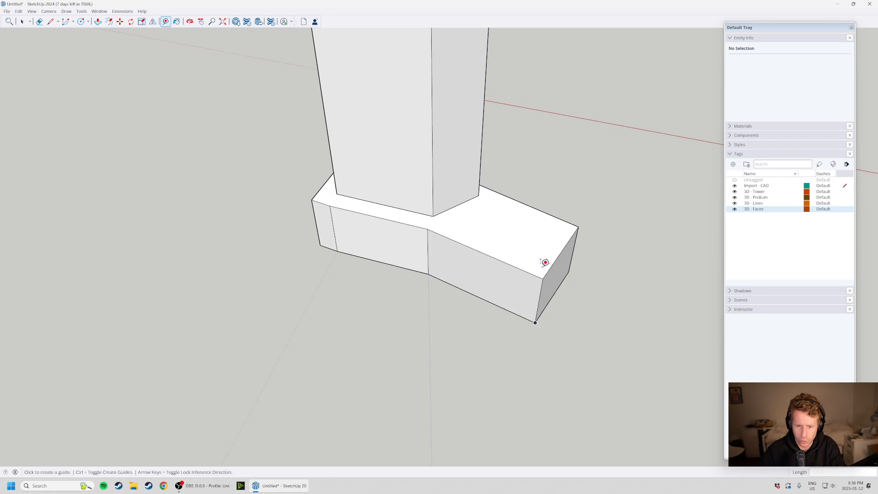
pyautogui.click(569, 272)
pyautogui.press('space')
pyautogui.scroll(-2, 437, 303)
pyautogui.moveTo(438, 302); pyautogui.dragTo(507, 230, button='middle')
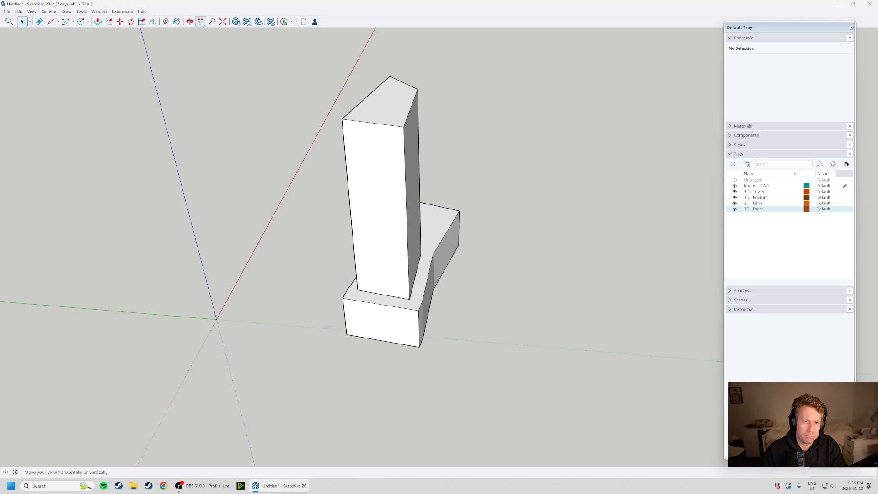
pyautogui.keyDown('shift'); pyautogui.moveTo(295, 183); pyautogui.dragTo(249, 170, button='middle'); pyautogui.keyUp('shift')
pyautogui.scroll(-2, 249, 171)
pyautogui.scroll(1, 288, 182)
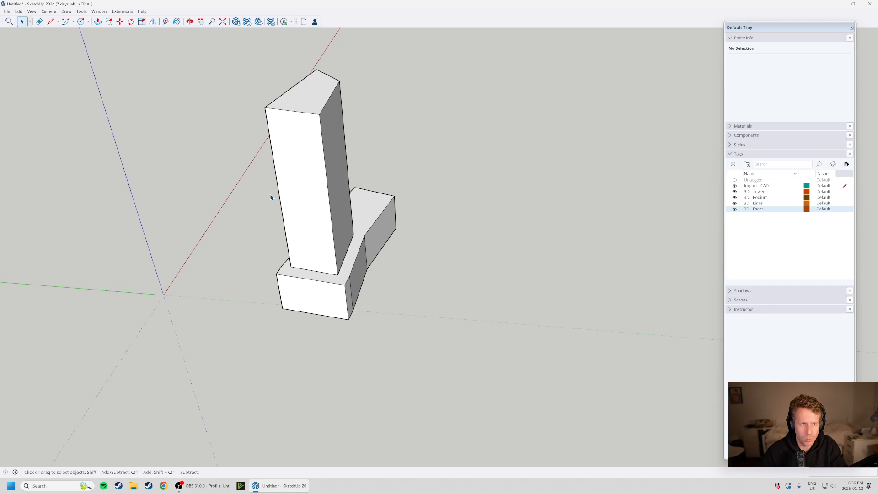
# Expand the Materials section and display the folders of the Materials library.
pyautogui.moveTo(382, 251); pyautogui.dragTo(386, 314, button='middle')
pyautogui.scroll(3, 378, 190)
pyautogui.scroll(-2, 484, 336)
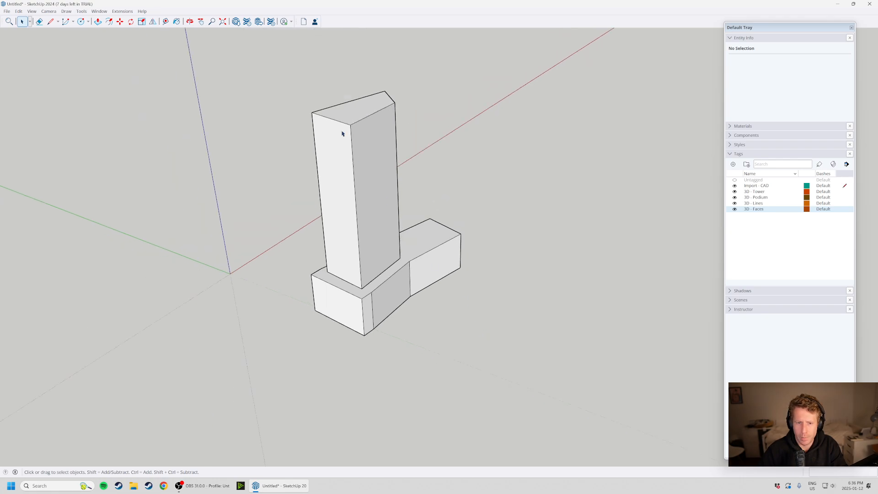
pyautogui.click(731, 127)
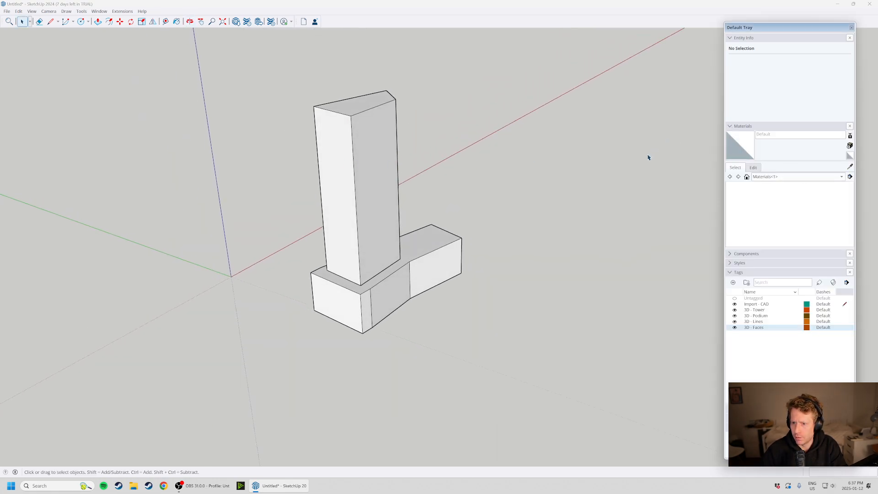
pyautogui.click(796, 177)
pyautogui.click(796, 188)
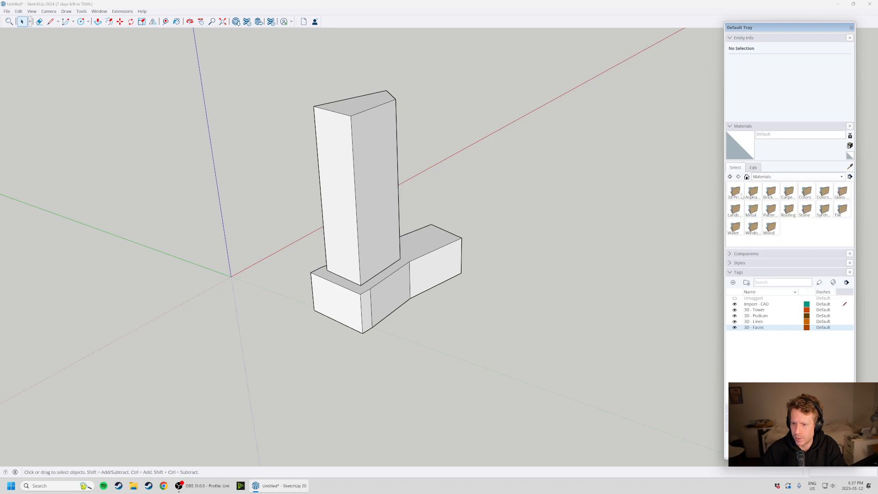
# Switch the material library to the Colors collection.
pyautogui.click(780, 177)
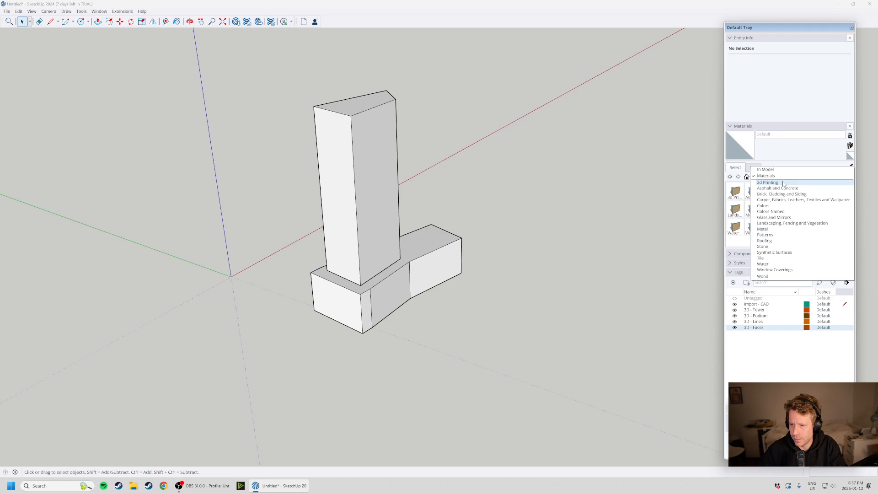
pyautogui.click(792, 162)
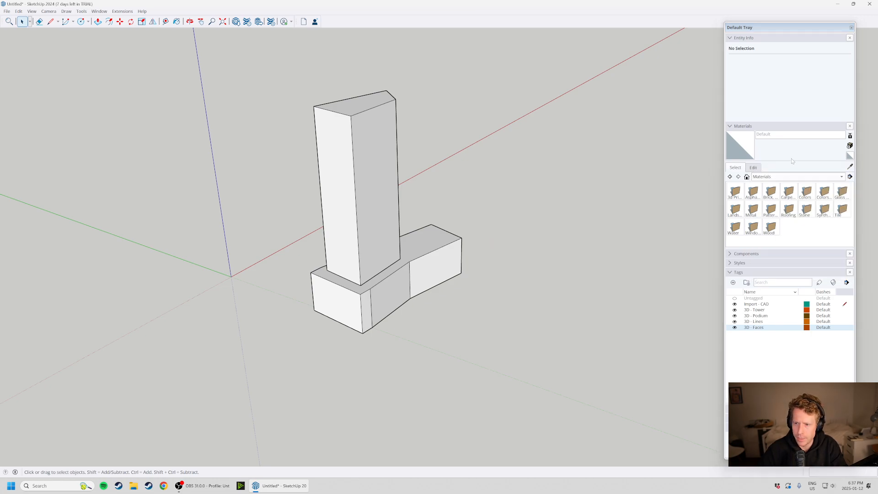
pyautogui.click(779, 127)
pyautogui.click(779, 127)
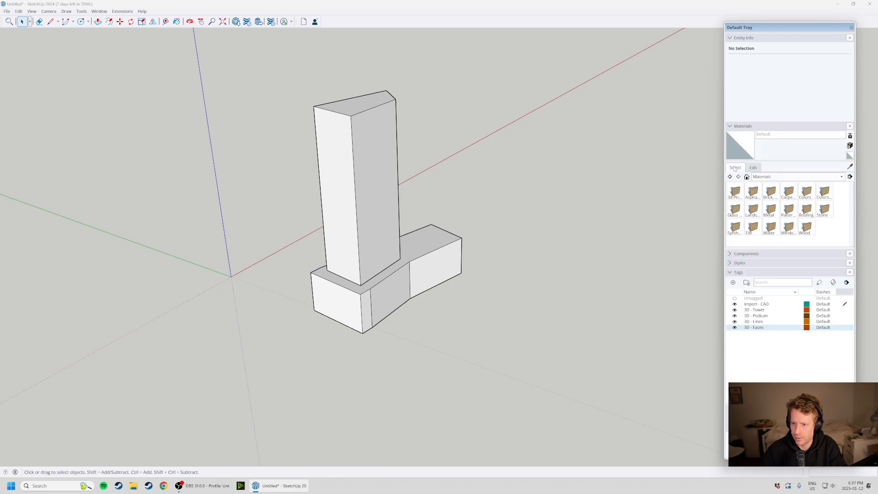
pyautogui.scroll(2, 707, 209)
pyautogui.scroll(-2, 558, 242)
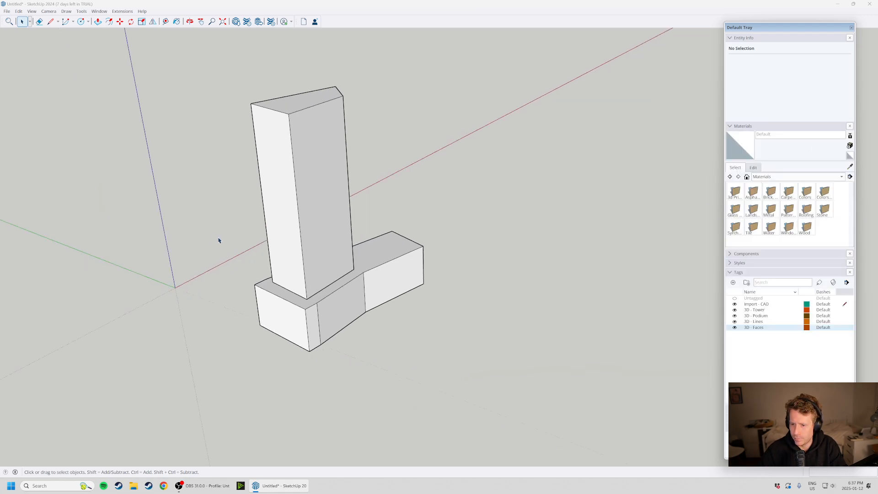
pyautogui.scroll(2, 258, 242)
pyautogui.click(777, 178)
pyautogui.click(776, 179)
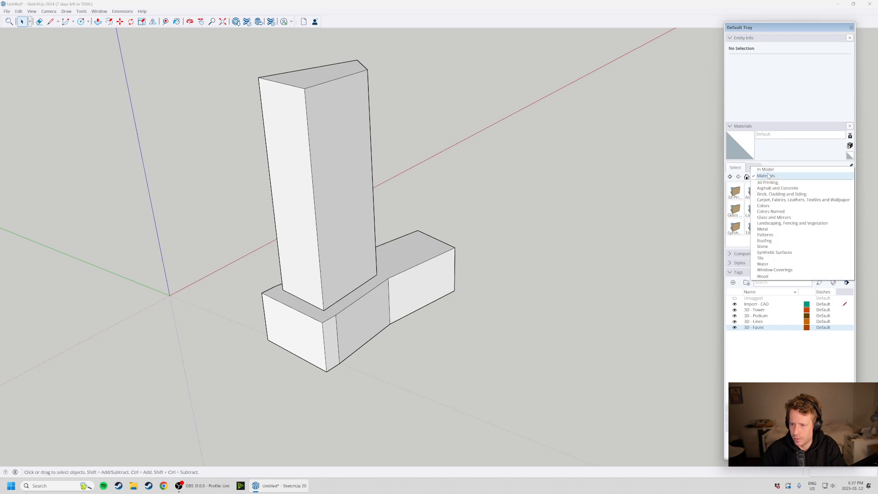
pyautogui.click(787, 207)
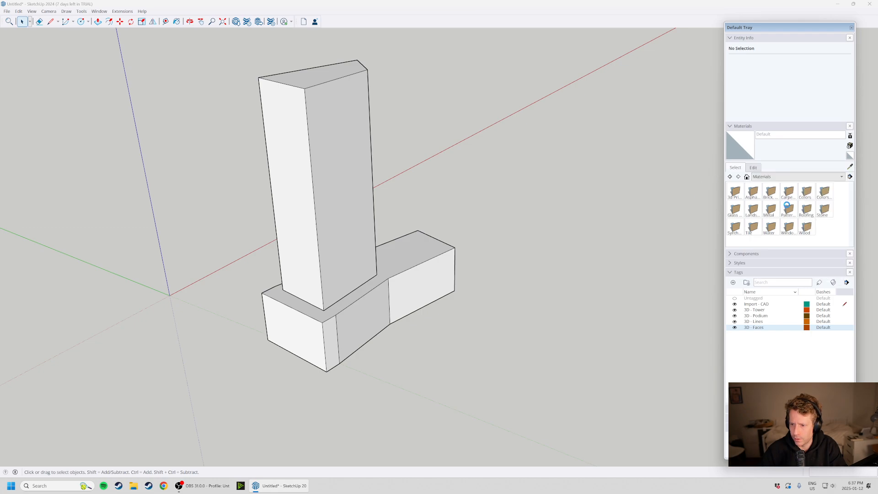
# Paint the whole tower and podium groups with the light cyan Color H01.
pyautogui.scroll(-8, 758, 210)
pyautogui.scroll(3, 758, 210)
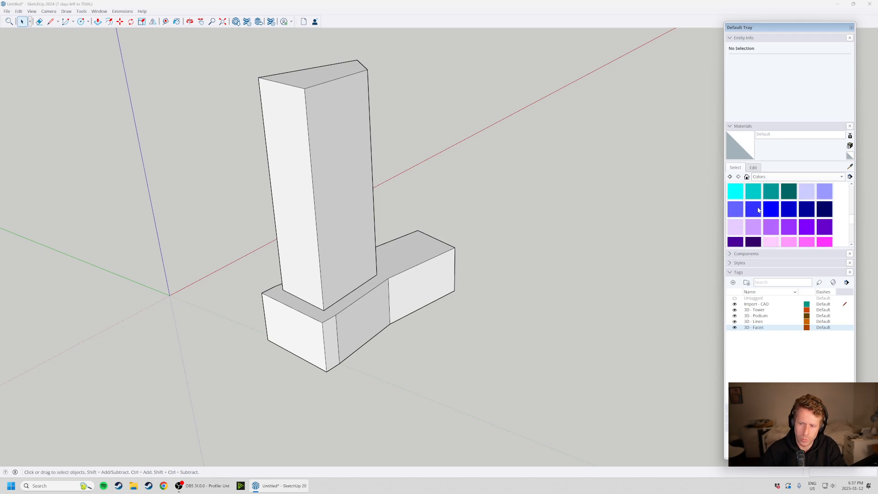
pyautogui.scroll(4, 788, 209)
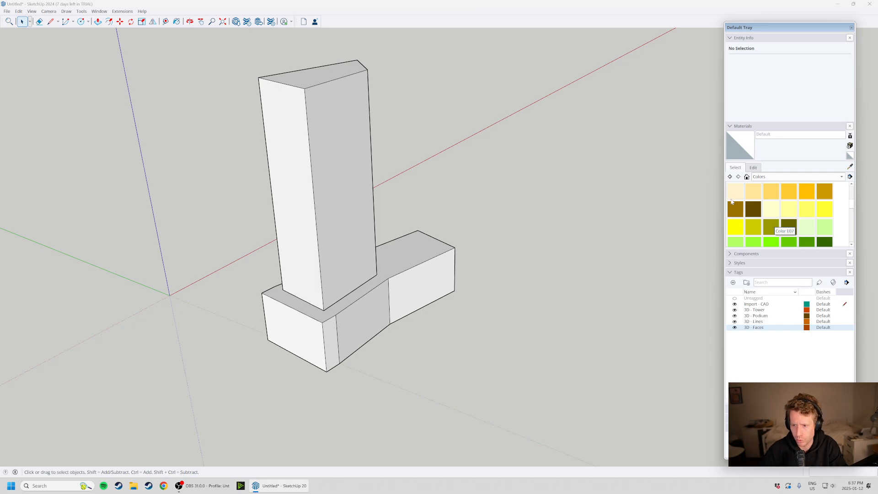
pyautogui.scroll(-1, 758, 217)
pyautogui.scroll(-6, 758, 217)
pyautogui.scroll(2, 762, 222)
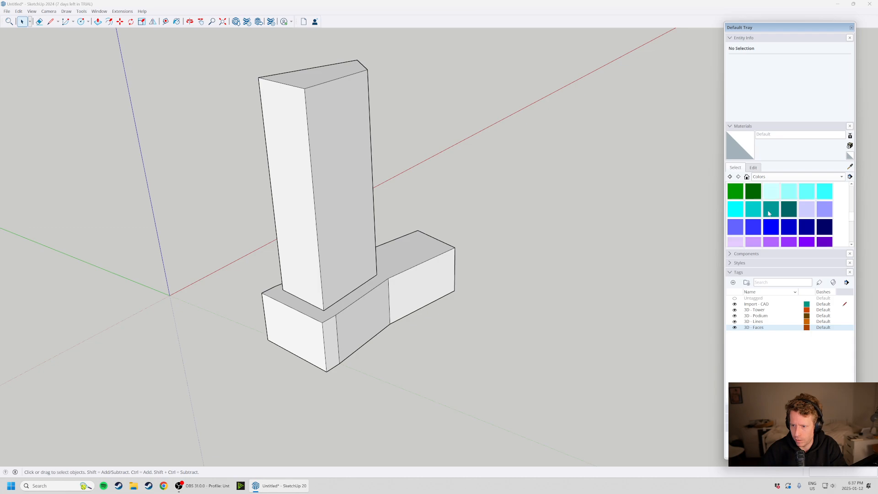
pyautogui.click(774, 192)
pyautogui.click(346, 176)
pyautogui.moveTo(389, 302); pyautogui.dragTo(275, 256, button='middle')
pyautogui.click(364, 296)
pyautogui.moveTo(364, 295)
pyautogui.mouseDown(button='middle')
pyautogui.moveTo(507, 300)
pyautogui.moveTo(397, 365)
pyautogui.moveTo(448, 310)
pyautogui.moveTo(296, 367)
pyautogui.moveTo(135, 329)
pyautogui.moveTo(99, 332)
pyautogui.mouseUp(button='middle')
# Undo the paint applied to the podium and tower groups.
pyautogui.press('space')
pyautogui.hotkey('ctrl', 'z')
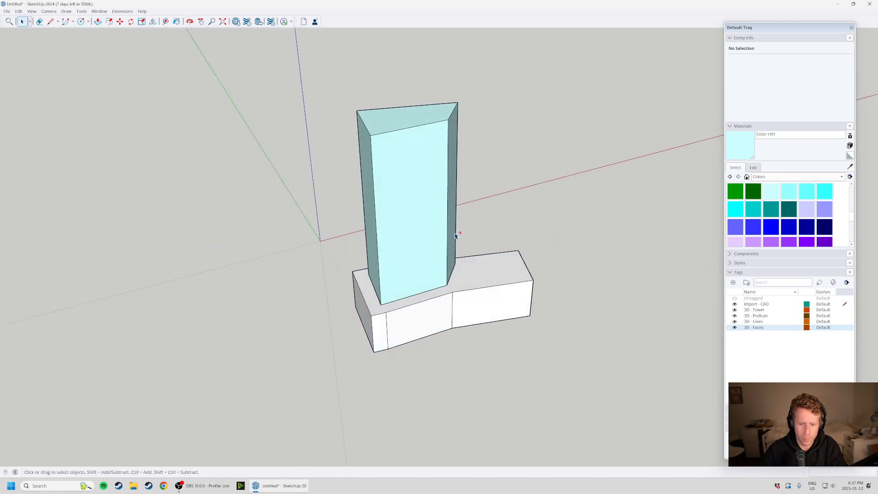
pyautogui.hotkey('ctrl', 'z')
# Paint the tower's individual faces inside its group and the podium with Color H01.
pyautogui.moveTo(445, 199)
pyautogui.mouseDown(button='middle')
pyautogui.moveTo(393, 288)
pyautogui.moveTo(378, 216)
pyautogui.moveTo(617, 255)
pyautogui.moveTo(533, 198)
pyautogui.mouseUp(button='middle')
pyautogui.click(437, 198)
pyautogui.press('b')
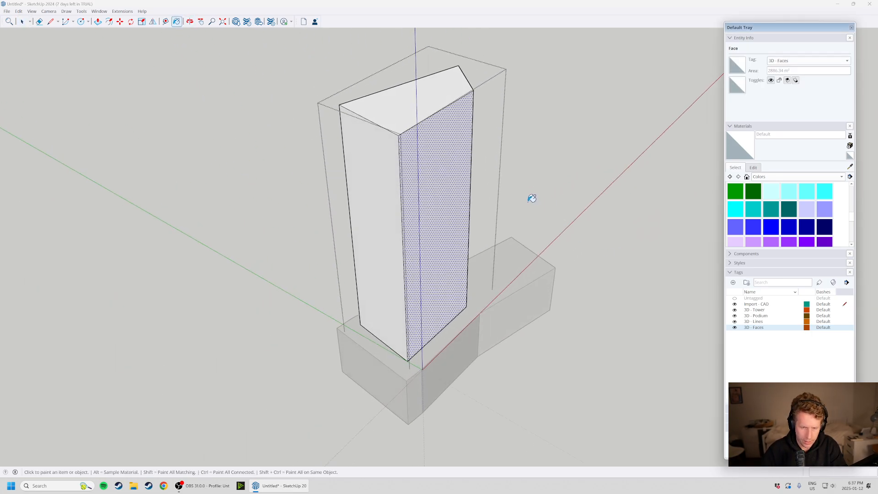
pyautogui.click(776, 190)
pyautogui.click(432, 118)
pyautogui.moveTo(431, 118)
pyautogui.mouseDown(button='middle')
pyautogui.moveTo(553, 267)
pyautogui.moveTo(416, 293)
pyautogui.moveTo(514, 209)
pyautogui.mouseUp(button='middle')
pyautogui.click(513, 210)
pyautogui.moveTo(309, 239); pyautogui.dragTo(349, 306, button='middle')
pyautogui.click(424, 178)
pyautogui.moveTo(424, 178)
pyautogui.mouseDown(button='middle')
pyautogui.moveTo(392, 231)
pyautogui.moveTo(662, 281)
pyautogui.moveTo(562, 348)
pyautogui.moveTo(411, 309)
pyautogui.mouseUp(button='middle')
pyautogui.click(411, 310)
pyautogui.moveTo(527, 345)
pyautogui.mouseDown(button='middle')
pyautogui.moveTo(476, 344)
pyautogui.moveTo(548, 341)
pyautogui.moveTo(413, 218)
pyautogui.mouseUp(button='middle')
# Select all of the tower's connected faces and edges inside its group, then leave the group.
pyautogui.doubleClick(437, 232)
pyautogui.tripleClick(420, 221)
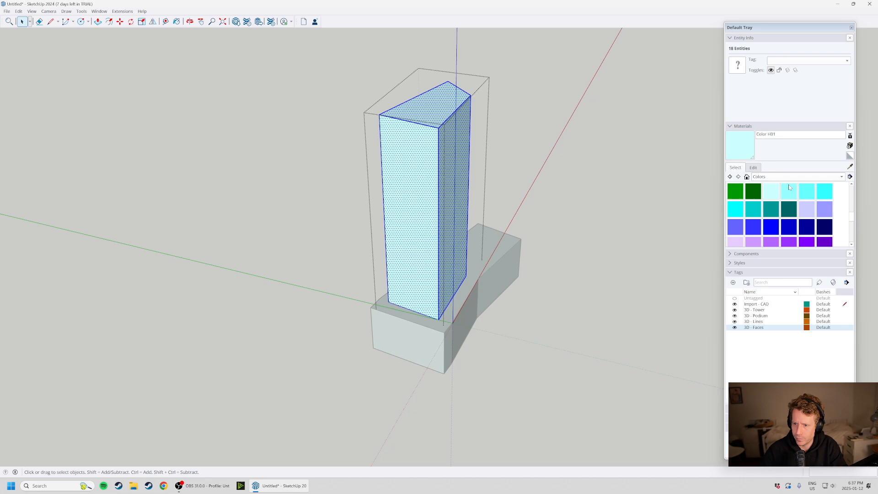
pyautogui.scroll(1, 789, 187)
pyautogui.scroll(5, 785, 215)
pyautogui.click(640, 270)
# Select both the tower and podium groups for a move.
pyautogui.moveTo(638, 271); pyautogui.dragTo(389, 316, button='middle')
pyautogui.moveTo(631, 288); pyautogui.dragTo(443, 295, button='middle')
pyautogui.scroll(1, 443, 295)
pyautogui.click(462, 302)
pyautogui.keyDown('shift'); pyautogui.click(441, 273); pyautogui.keyUp('shift')
pyautogui.scroll(-2, 446, 255)
pyautogui.press('m')
pyautogui.scroll(2, 447, 286)
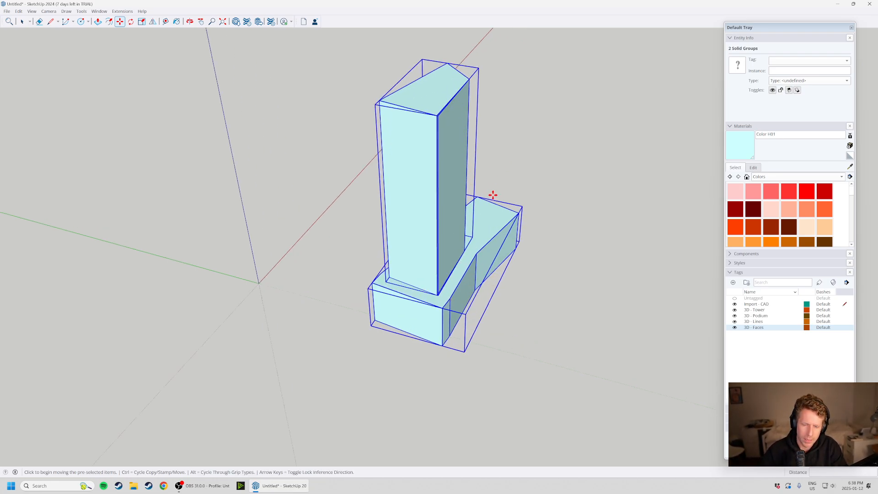
# Undo the Color H01 painting on the tower's faces and the podium.
pyautogui.hotkey('ctrl', 'z')
pyautogui.hotkey('ctrl', 'z')
pyautogui.hotkey('ctrl', 'z')
pyautogui.hotkey('ctrl', 'z')
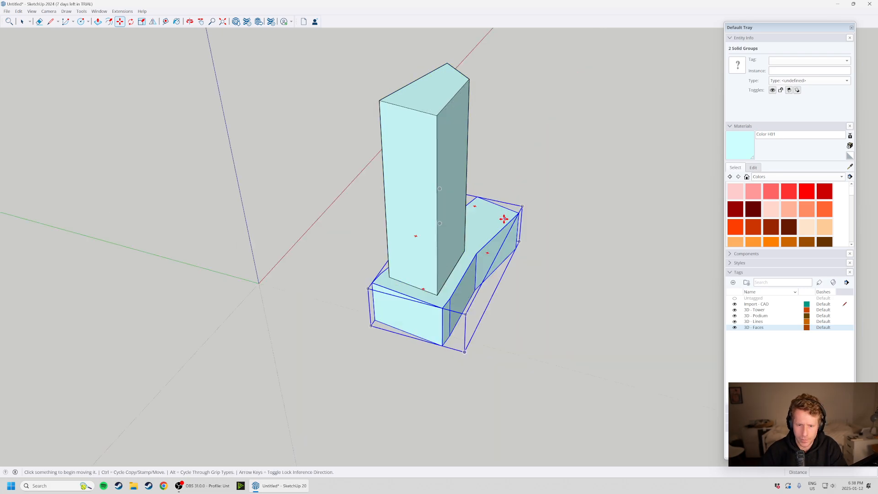
pyautogui.hotkey('ctrl', 'z')
pyautogui.hotkey('ctrl', 'z')
pyautogui.hotkey('ctrl', 'z')
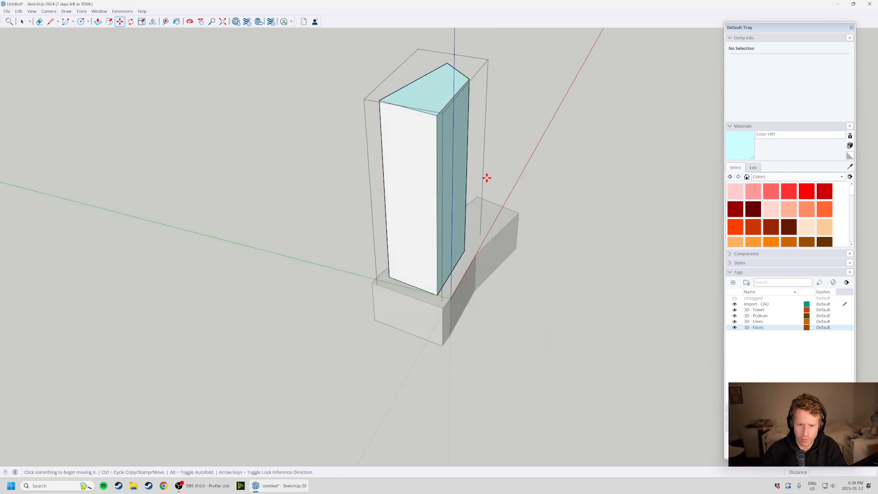
# Paint the podium and tower groups with the light pink Color A01.
pyautogui.press('space')
pyautogui.click(417, 291)
pyautogui.moveTo(337, 253); pyautogui.dragTo(465, 290, button='middle')
pyautogui.press('b')
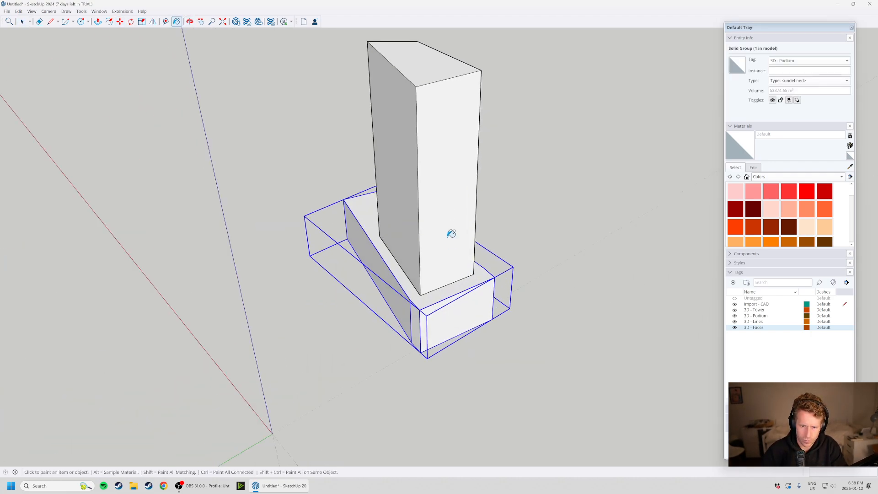
pyautogui.press('b')
pyautogui.click(736, 195)
pyautogui.click(457, 303)
pyautogui.click(445, 259)
# Copy the pink tower and podium together about 89 m along the green axis, beside the original.
pyautogui.press('space')
pyautogui.scroll(-3, 357, 356)
pyautogui.click(379, 357)
pyautogui.moveTo(378, 357)
pyautogui.mouseDown(button='middle')
pyautogui.moveTo(306, 366)
pyautogui.moveTo(210, 361)
pyautogui.mouseUp(button='middle')
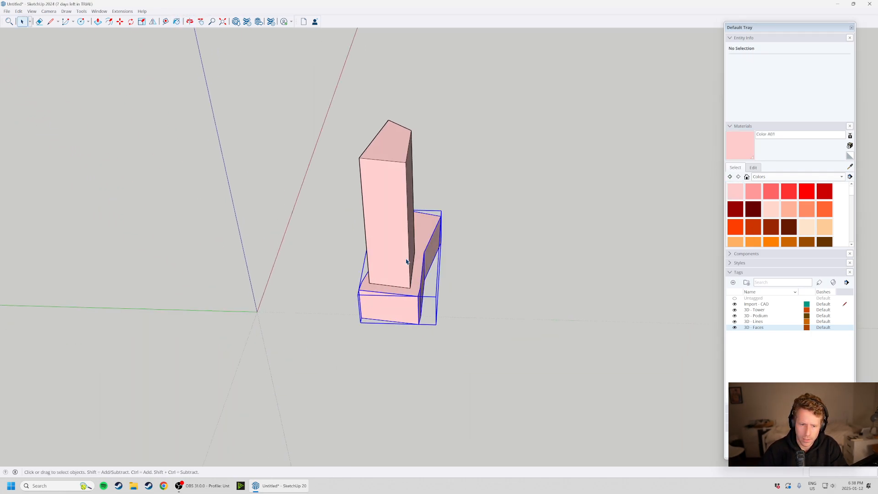
pyautogui.keyDown('shift'); pyautogui.click(407, 270); pyautogui.keyUp('shift')
pyautogui.press('m')
pyautogui.click(372, 327)
pyautogui.press('ctrl')
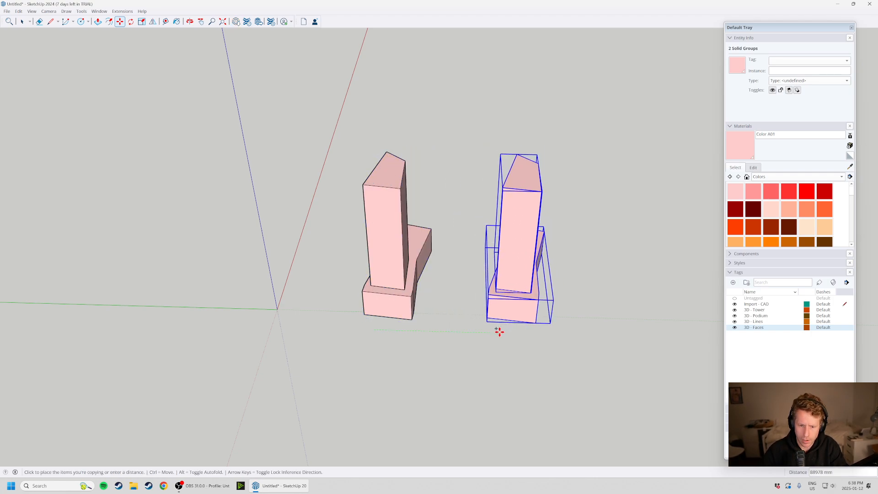
pyautogui.click(499, 332)
# Paint the copied tower and podium with the orange-red Color B05.
pyautogui.scroll(-2, 365, 266)
pyautogui.press('space')
pyautogui.click(343, 326)
pyautogui.moveTo(344, 326); pyautogui.dragTo(215, 355, button='middle')
pyautogui.scroll(2, 470, 315)
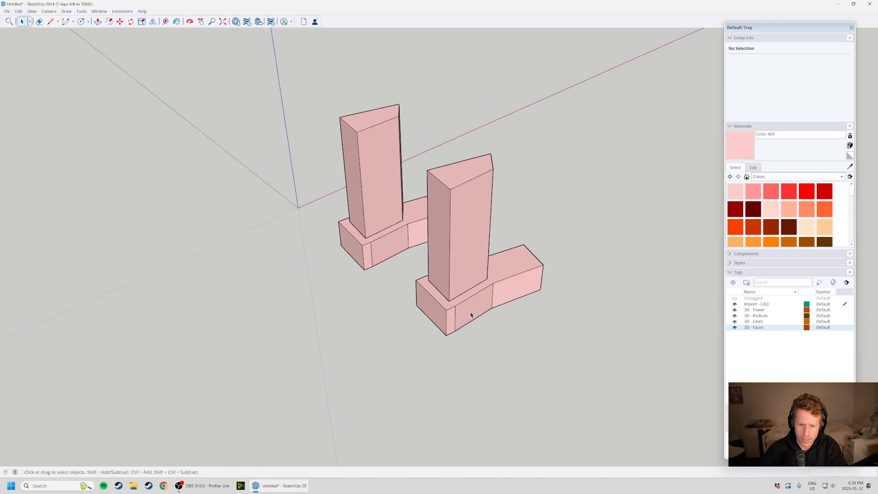
pyautogui.click(734, 230)
pyautogui.click(464, 247)
pyautogui.click(484, 302)
pyautogui.press('space')
# Copy the orange-red tower and podium together to place a third massing farther along the row.
pyautogui.moveTo(500, 323)
pyautogui.mouseDown(button='middle')
pyautogui.moveTo(305, 364)
pyautogui.moveTo(476, 272)
pyautogui.mouseUp(button='middle')
pyautogui.click(475, 273)
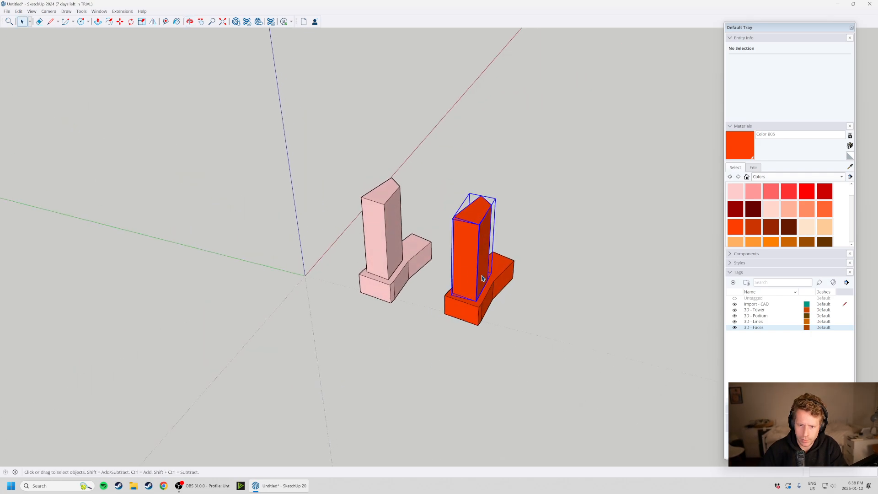
pyautogui.keyDown('shift'); pyautogui.click(487, 315); pyautogui.keyUp('shift')
pyautogui.press('m')
pyautogui.click(489, 339)
pyautogui.press('ctrl')
pyautogui.click(557, 367)
# Paint the third tower and podium with the pale yellow Color E02.
pyautogui.press('space')
pyautogui.scroll(-5, 782, 215)
pyautogui.click(841, 176)
pyautogui.press('Escape')
pyautogui.click(790, 192)
pyautogui.click(571, 284)
pyautogui.press('space')
pyautogui.click(579, 340)
# Raise the orange-red tower's top face with Push/Pull inside its group to make it taller.
pyautogui.moveTo(579, 340)
pyautogui.mouseDown(button='middle')
pyautogui.moveTo(286, 273)
pyautogui.moveTo(440, 314)
pyautogui.mouseUp(button='middle')
pyautogui.moveTo(402, 356); pyautogui.dragTo(345, 273, button='middle')
pyautogui.scroll(3, 378, 253)
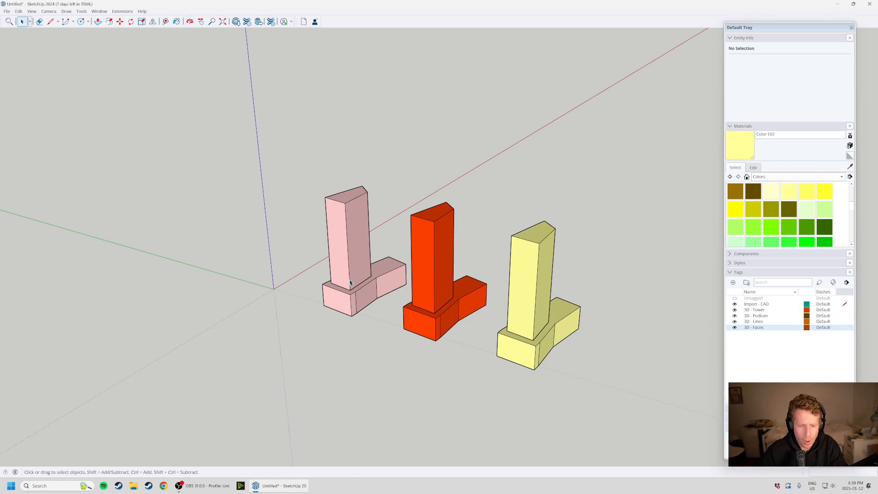
pyautogui.doubleClick(419, 241)
pyautogui.scroll(2, 417, 242)
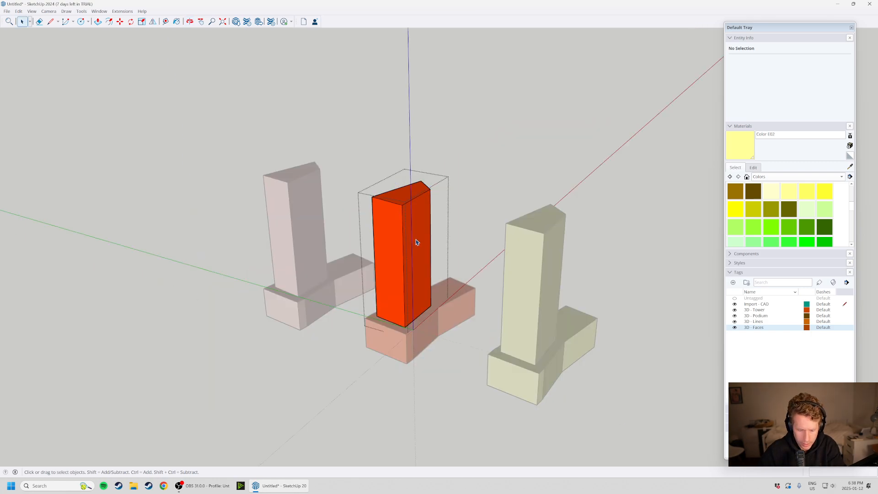
pyautogui.click(400, 204)
pyautogui.click(406, 180)
pyautogui.press('space')
# Lower the yellow tower's top face with Push/Pull inside its group to make it much shorter.
pyautogui.doubleClick(555, 260)
pyautogui.press('p')
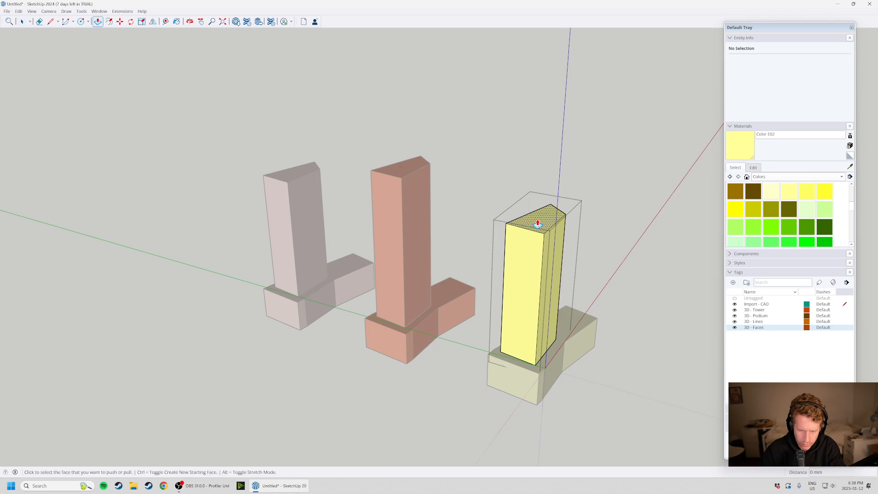
pyautogui.click(537, 224)
pyautogui.click(523, 303)
pyautogui.press('space')
pyautogui.click(634, 258)
pyautogui.scroll(-3, 384, 302)
pyautogui.moveTo(256, 329); pyautogui.dragTo(153, 348, button='middle')
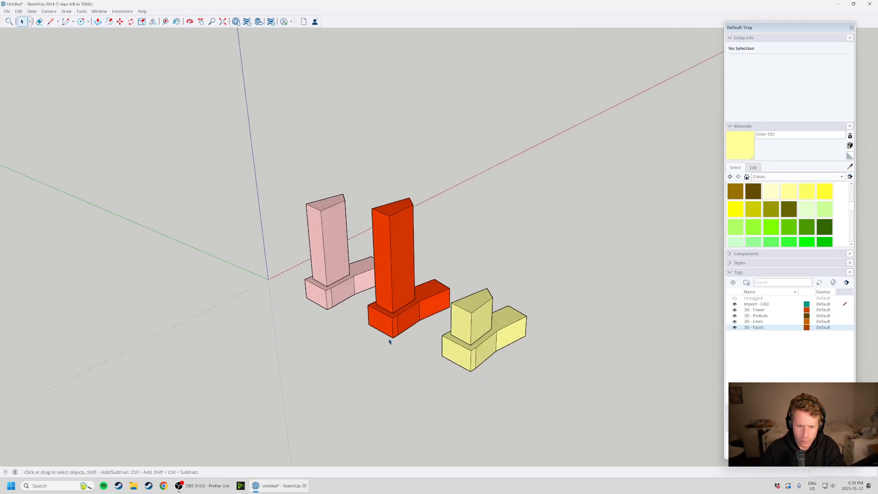
# Move the front vertical corner edge of the short yellow tower slightly inside its group.
pyautogui.scroll(1, 405, 302)
pyautogui.doubleClick(496, 307)
pyautogui.scroll(1, 493, 335)
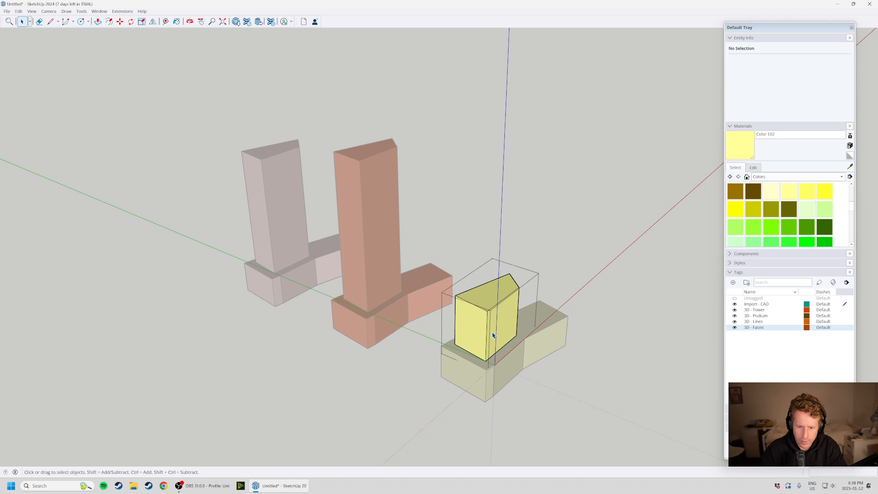
pyautogui.scroll(2, 486, 358)
pyautogui.click(486, 357)
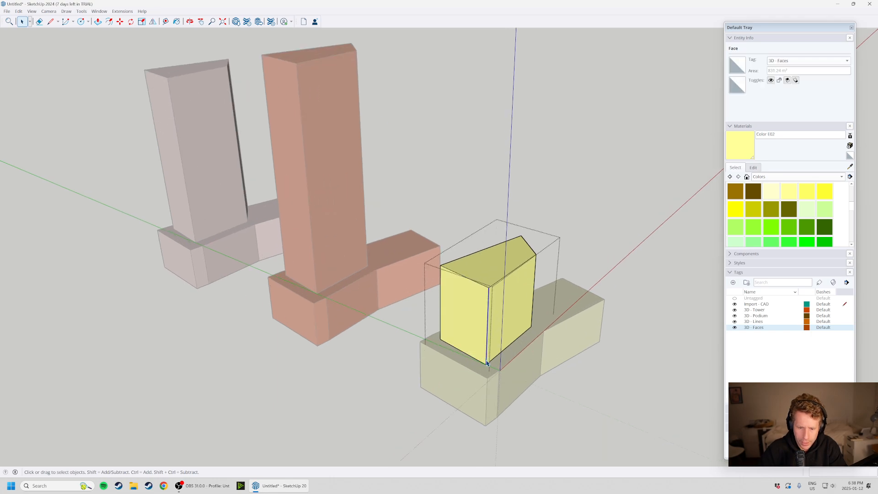
pyautogui.press('m')
pyautogui.click(480, 356)
pyautogui.click(478, 356)
pyautogui.scroll(-2, 478, 355)
pyautogui.press('space')
pyautogui.doubleClick(345, 325)
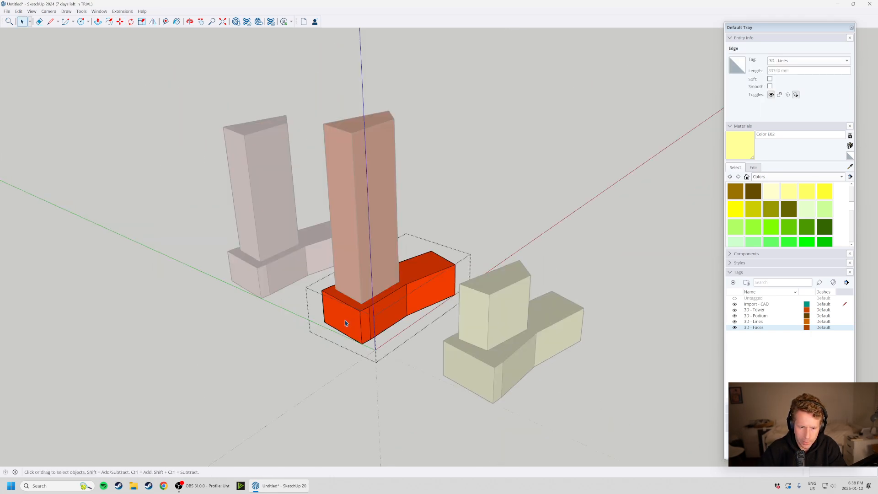
pyautogui.scroll(1, 366, 324)
pyautogui.click(366, 326)
pyautogui.scroll(1, 383, 313)
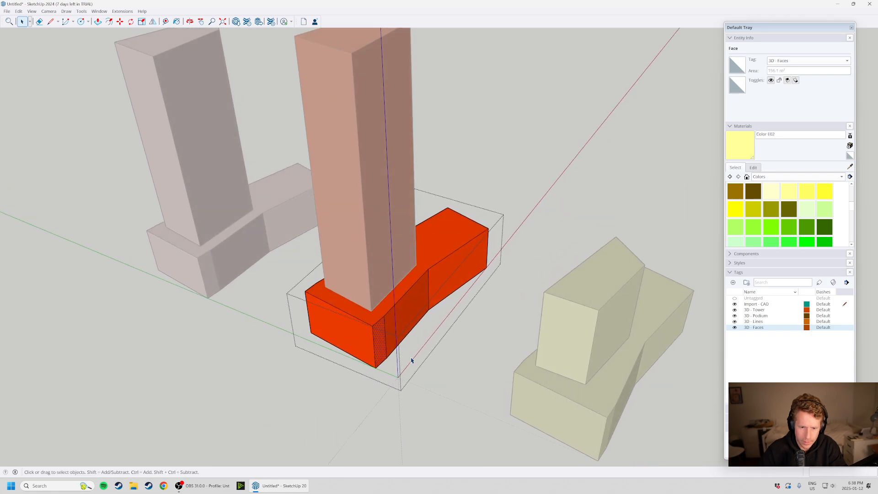
# Move the orange-red tower's long side face slightly outward inside its group.
pyautogui.doubleClick(382, 209)
pyautogui.scroll(3, 374, 276)
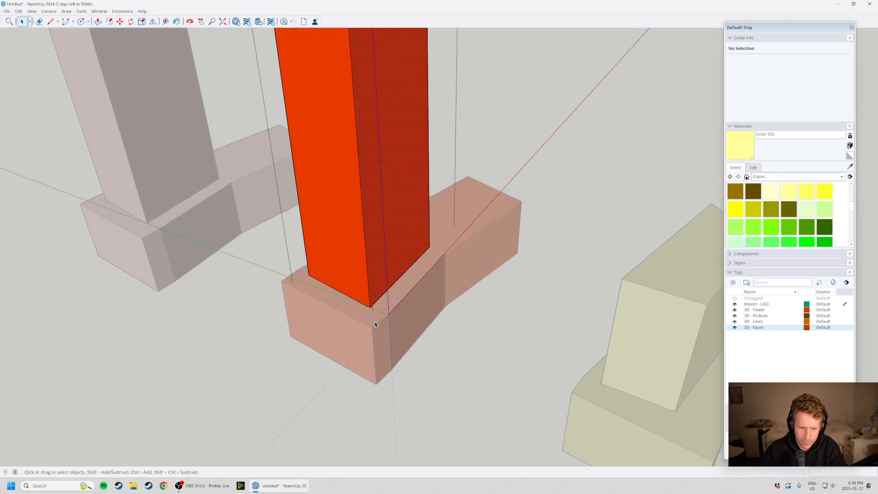
pyautogui.click(389, 289)
pyautogui.press('m')
pyautogui.click(396, 298)
pyautogui.press('space')
pyautogui.scroll(-3, 437, 315)
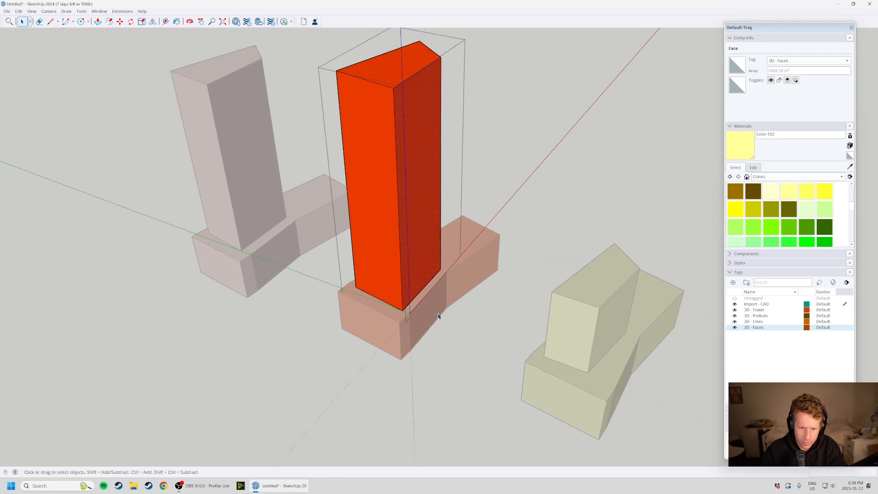
# Move the orange-red tower's front end face outward and close the group.
pyautogui.click(373, 245)
pyautogui.press('m')
pyautogui.click(449, 340)
pyautogui.click(428, 347)
pyautogui.press('space')
pyautogui.scroll(-3, 428, 346)
pyautogui.click(430, 346)
# Raise the yellow tower's top face with Push/Pull inside its group and close the group.
pyautogui.doubleClick(538, 311)
pyautogui.scroll(1, 564, 302)
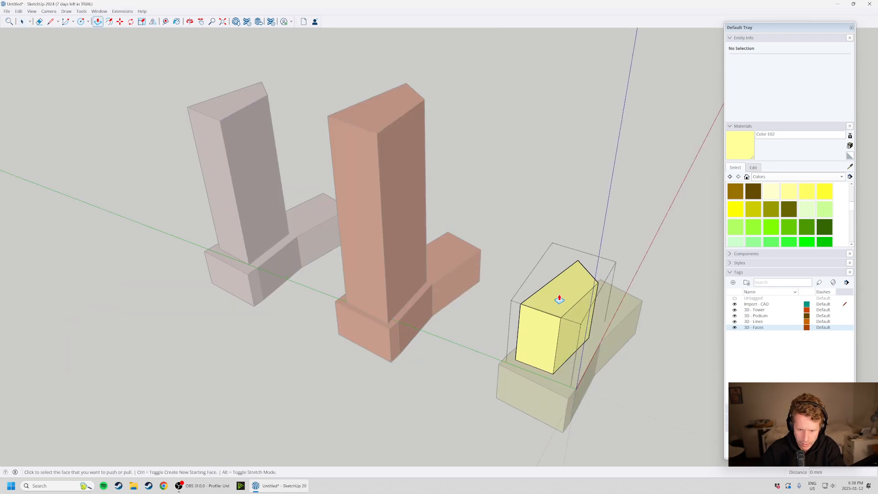
pyautogui.click(568, 294)
pyautogui.click(582, 203)
pyautogui.press('space')
pyautogui.click(438, 316)
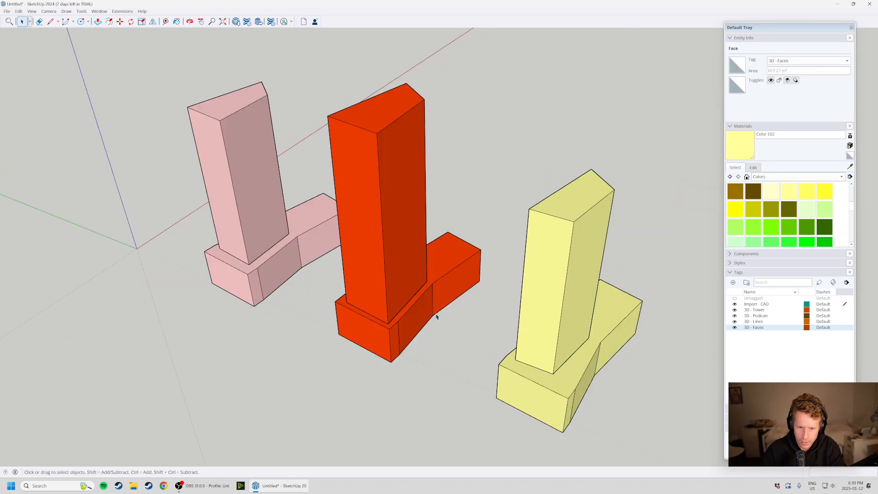
# Move a vertical corner edge of the yellow tower outward about 14533 mm inside its group.
pyautogui.scroll(-3, 314, 337)
pyautogui.moveTo(314, 337); pyautogui.dragTo(348, 353, button='middle')
pyautogui.scroll(5, 349, 352)
pyautogui.doubleClick(370, 350)
pyautogui.click(358, 343)
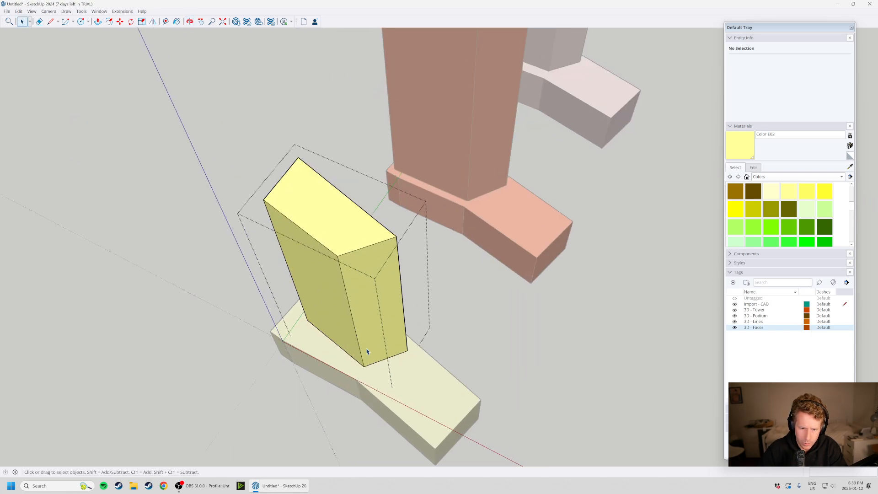
pyautogui.press('m')
pyautogui.scroll(2, 365, 363)
pyautogui.click(370, 364)
pyautogui.click(411, 387)
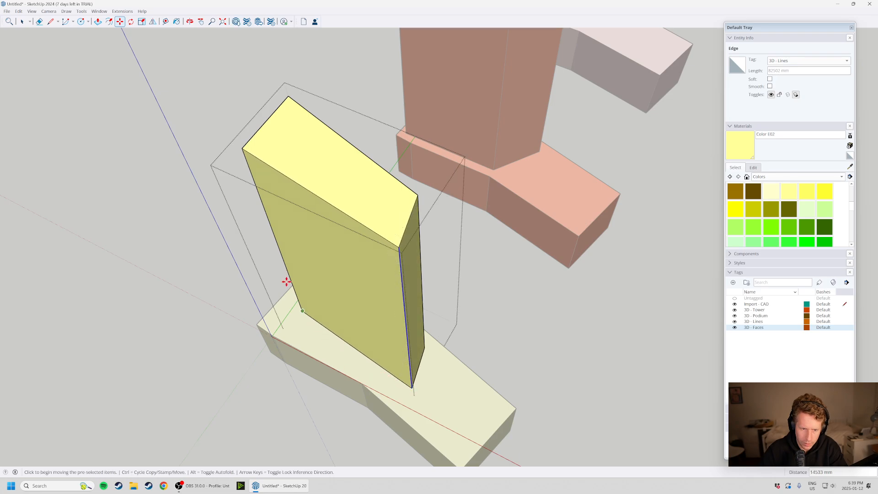
# Nudge the same corner edge and the yellow tower's long side face slightly outward and close the group.
pyautogui.click(303, 311)
pyautogui.click(291, 320)
pyautogui.press('space')
pyautogui.click(325, 254)
pyautogui.press('m')
pyautogui.click(325, 316)
pyautogui.click(320, 318)
pyautogui.press('space')
pyautogui.scroll(-2, 440, 279)
pyautogui.click(289, 285)
# Copy the yellow tower and podium about 97221 mm further along the row with Move.
pyautogui.moveTo(290, 285); pyautogui.dragTo(315, 303, button='middle')
pyautogui.scroll(-2, 388, 306)
pyautogui.click(457, 315)
pyautogui.scroll(2, 477, 311)
pyautogui.keyDown('shift'); pyautogui.click(473, 304); pyautogui.keyUp('shift')
pyautogui.moveTo(465, 316); pyautogui.dragTo(508, 307, button='middle')
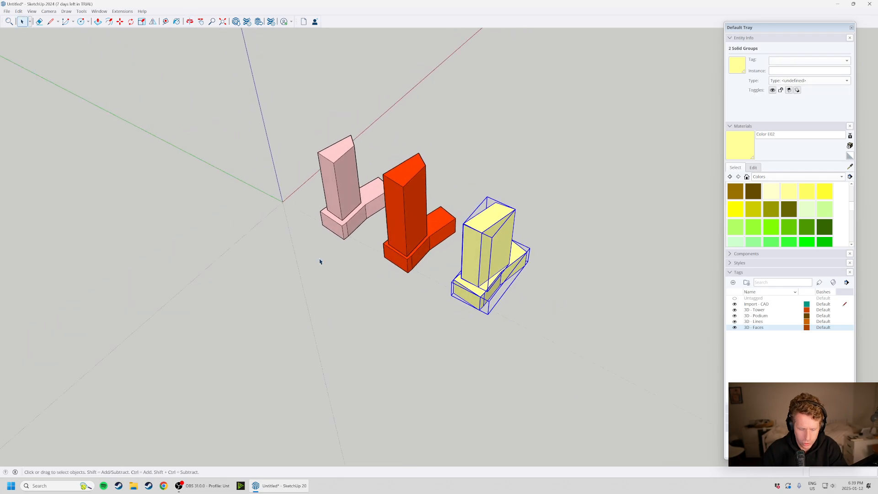
pyautogui.moveTo(320, 261); pyautogui.dragTo(375, 249, button='middle')
pyautogui.press('m')
pyautogui.press('ctrl')
pyautogui.click(459, 321)
pyautogui.click(539, 348)
pyautogui.press('space')
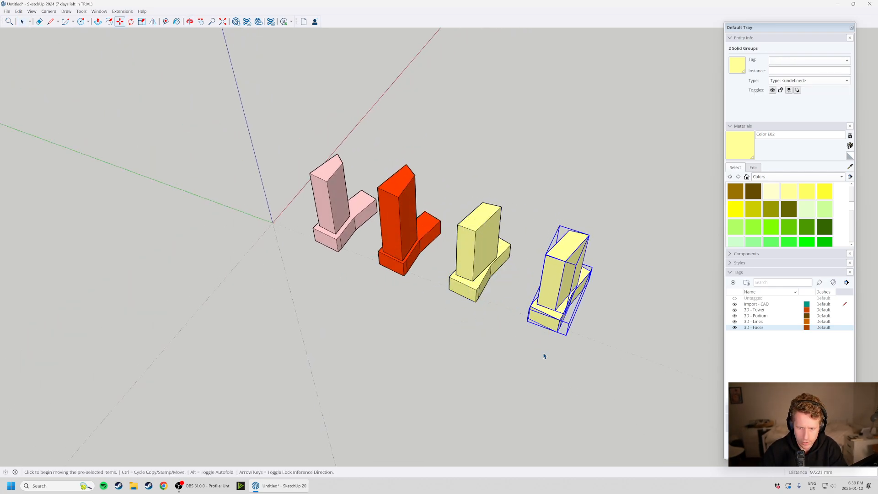
# Paint the copied tower and podium with bright green Color F05.
pyautogui.scroll(5, 474, 284)
pyautogui.click(771, 228)
pyautogui.click(531, 287)
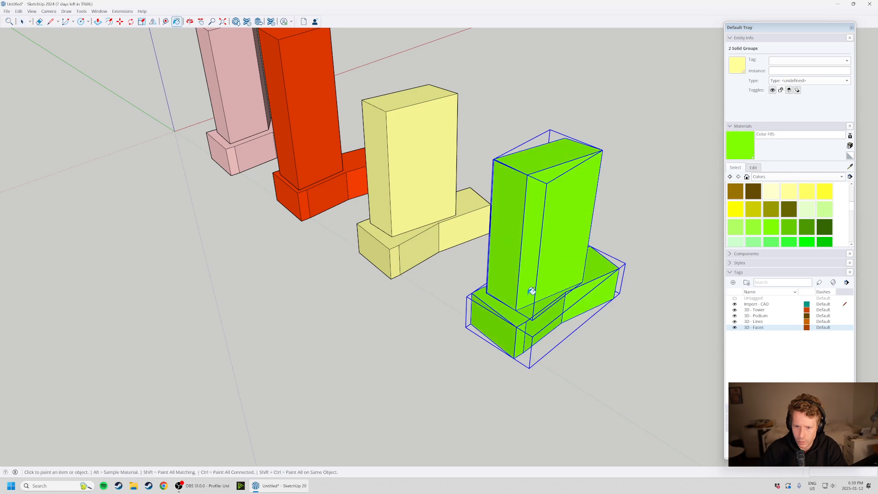
pyautogui.press('space')
pyautogui.click(541, 359)
# Delete the green tower group, keeping only its podium.
pyautogui.doubleClick(531, 268)
pyautogui.moveTo(542, 280); pyautogui.dragTo(591, 304, button='middle')
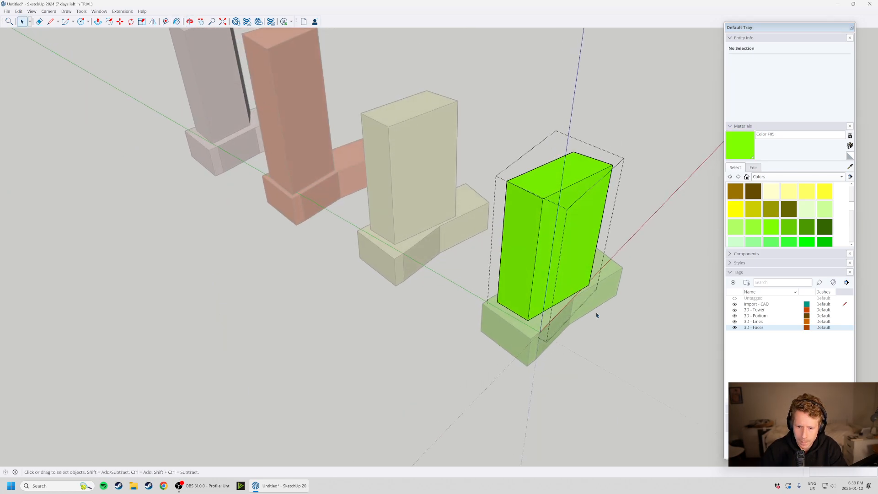
pyautogui.press('Escape')
pyautogui.click(560, 211)
pyautogui.press('Delete')
# Draw a rectangle of about 38933 by 21219 mm on the green podium's top face.
pyautogui.press('r')
pyautogui.scroll(2, 559, 279)
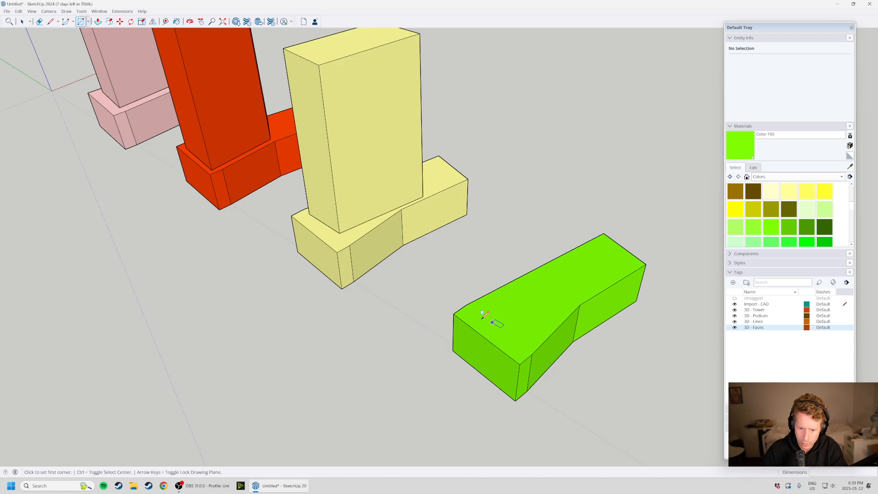
pyautogui.click(586, 284)
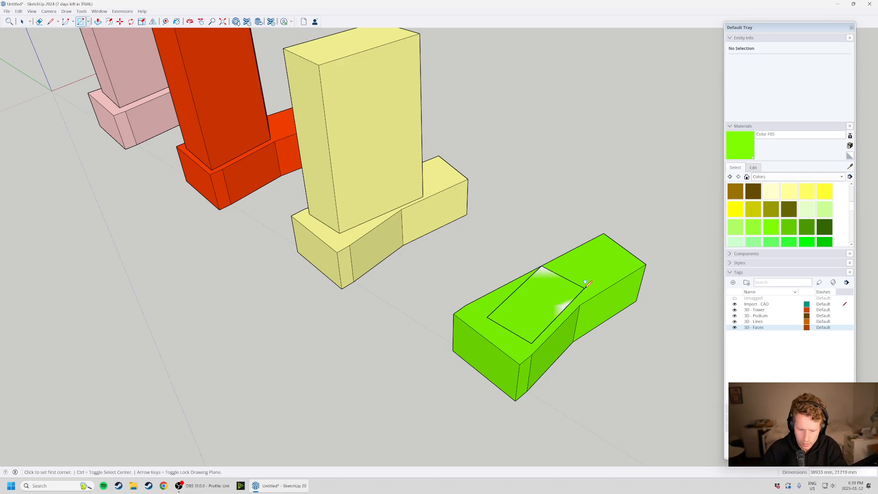
# Extrude the rectangle upward with Push/Pull, taking its height from the yellow tower's top.
pyautogui.click(532, 300)
pyautogui.scroll(-3, 481, 208)
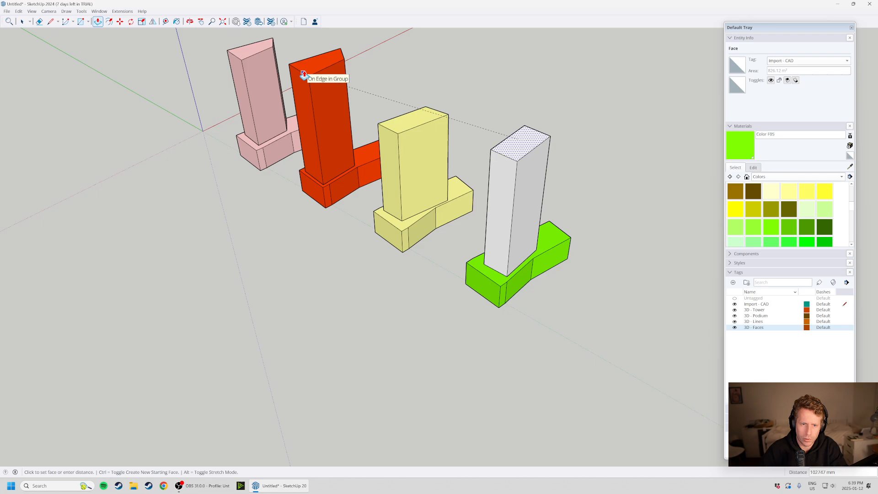
pyautogui.click(397, 136)
pyautogui.press('space')
# Adjust the height of the unpainted tower's top face with Push/Pull.
pyautogui.scroll(3, 513, 194)
pyautogui.doubleClick(512, 196)
pyautogui.rightClick(512, 196)
pyautogui.click(515, 172)
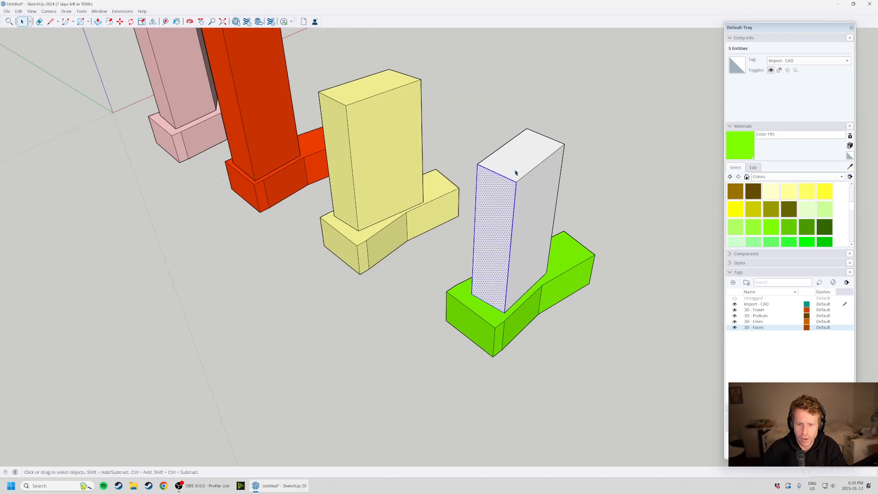
pyautogui.moveTo(539, 196); pyautogui.dragTo(506, 173, button='middle')
pyautogui.press('p')
pyautogui.click(506, 168)
pyautogui.scroll(-2, 389, 157)
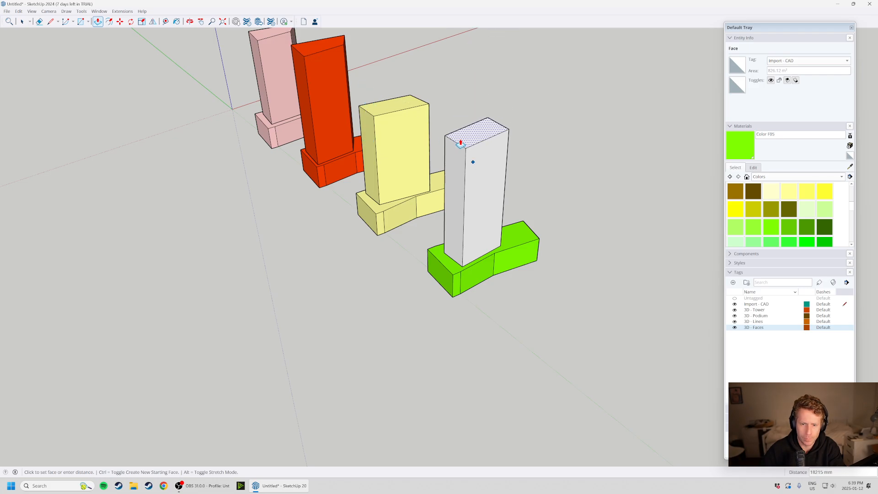
pyautogui.click(470, 163)
# Group all the unpainted tower's geometry and assign the group the 3D - Tower tag.
pyautogui.press('space')
pyautogui.tripleClick(451, 170)
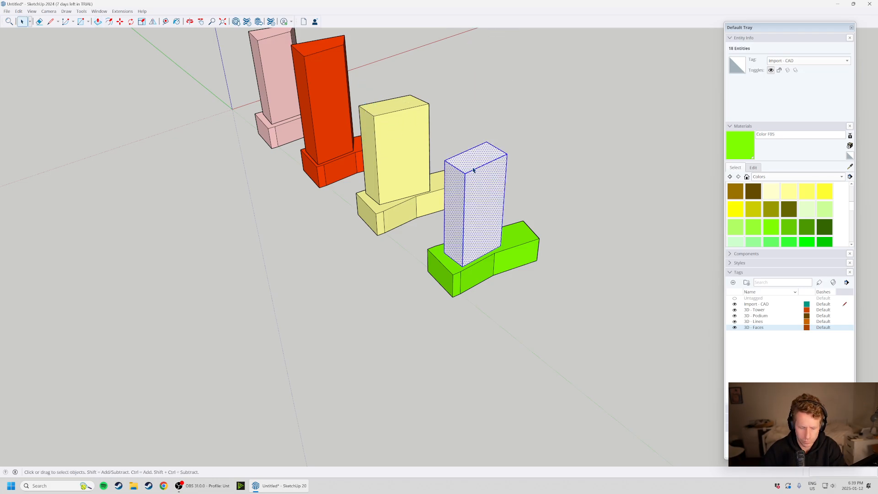
pyautogui.rightClick(475, 187)
pyautogui.click(563, 260)
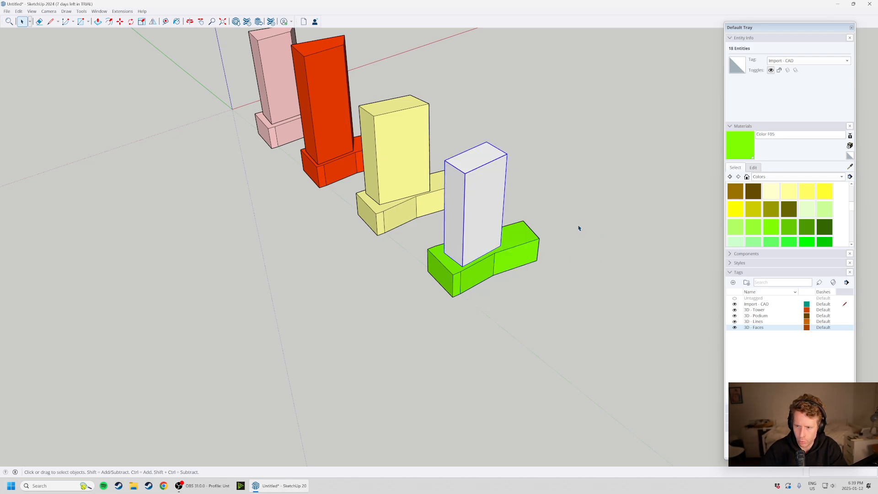
pyautogui.click(788, 61)
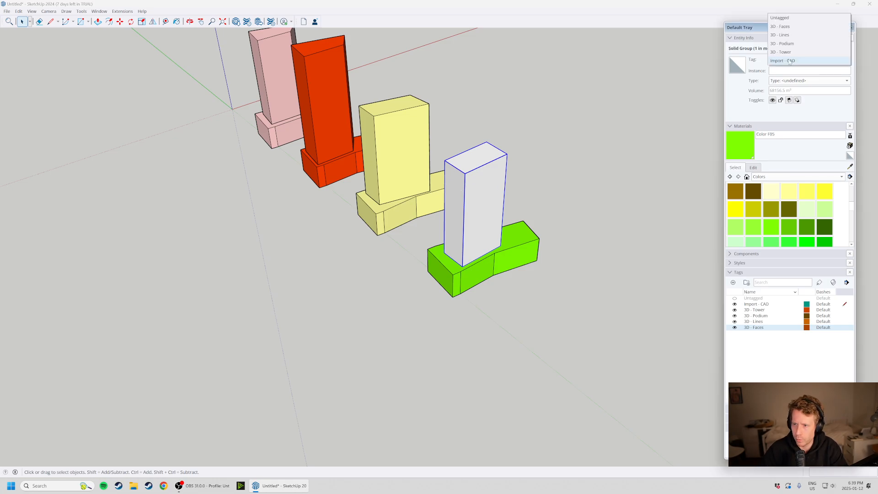
pyautogui.click(795, 52)
# Set all geometry inside the unpainted tower group to Untagged and close the group.
pyautogui.doubleClick(491, 189)
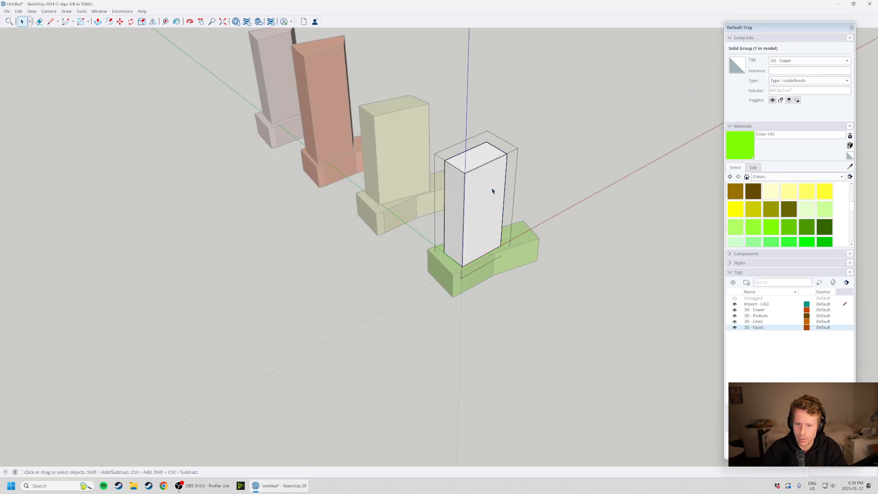
pyautogui.tripleClick(491, 189)
pyautogui.click(819, 61)
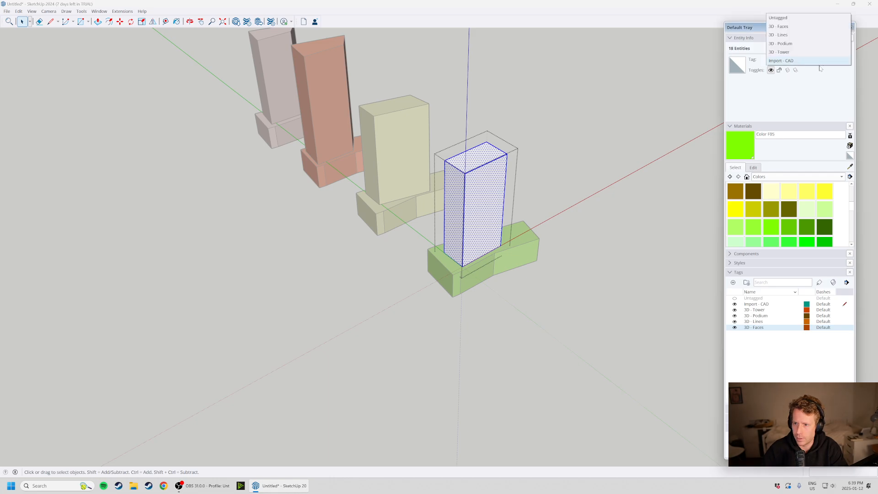
pyautogui.click(777, 18)
pyautogui.click(580, 243)
pyautogui.click(476, 186)
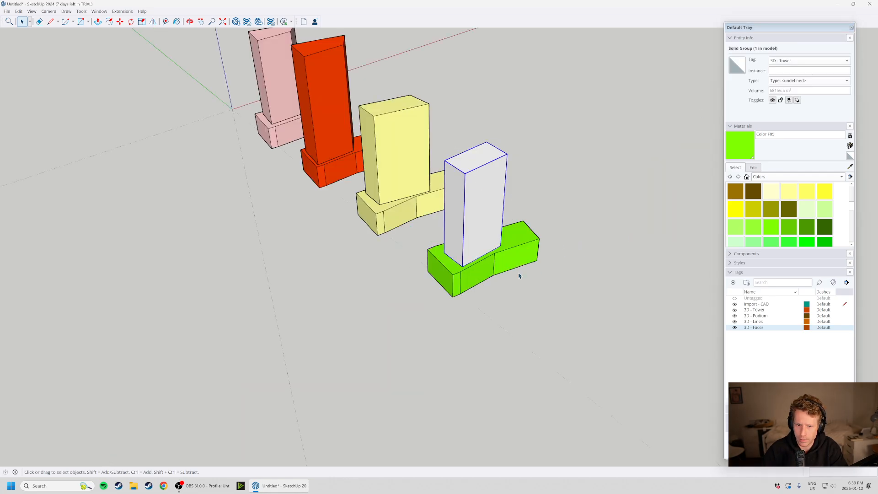
# Sample the green podium's material and paint the unpainted tower group with it.
pyautogui.click(514, 286)
pyautogui.press('b')
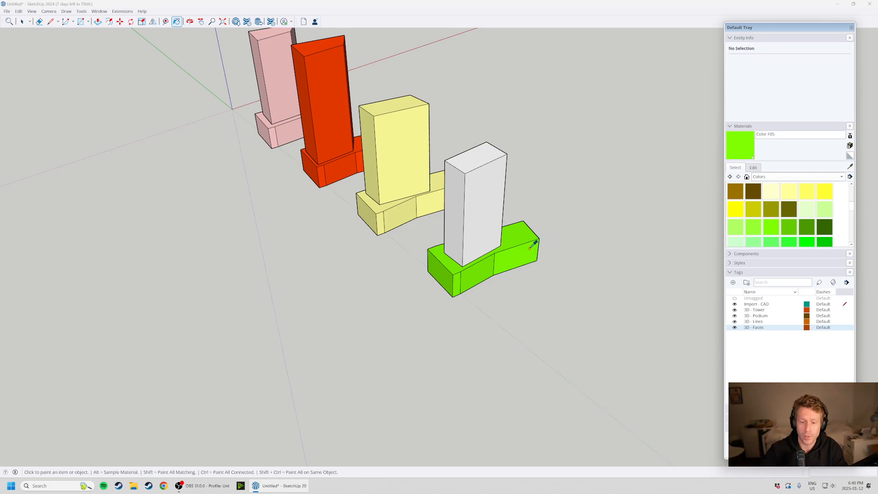
pyautogui.click(529, 247)
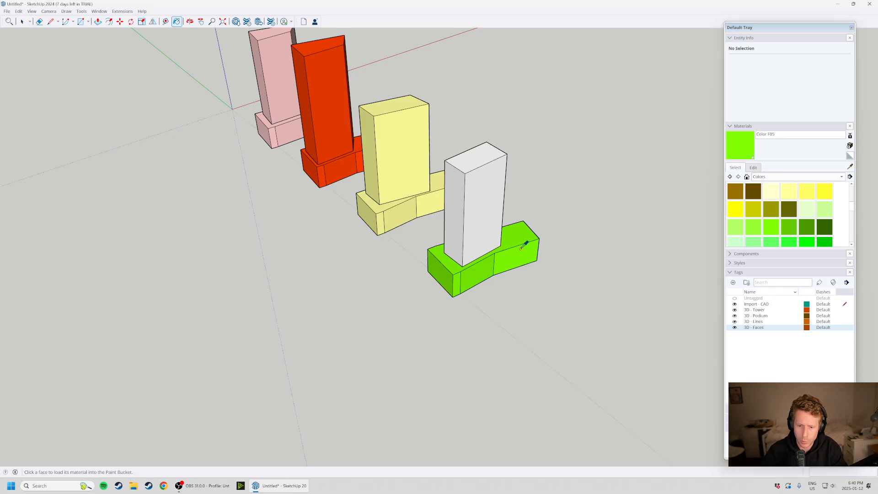
pyautogui.click(482, 202)
# Check the four options by hiding and reshowing the 3D - Tower and 3D - Podium tags.
pyautogui.moveTo(412, 292); pyautogui.dragTo(722, 260, button='middle')
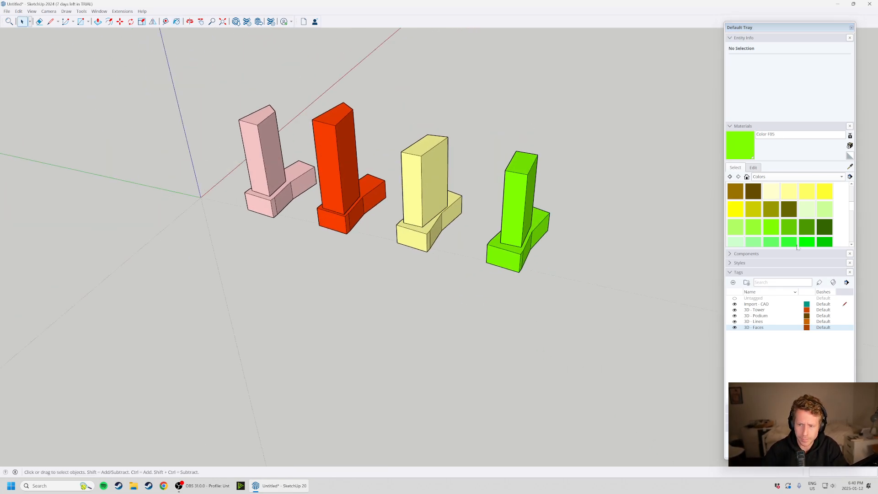
pyautogui.moveTo(307, 292); pyautogui.dragTo(418, 220, button='middle')
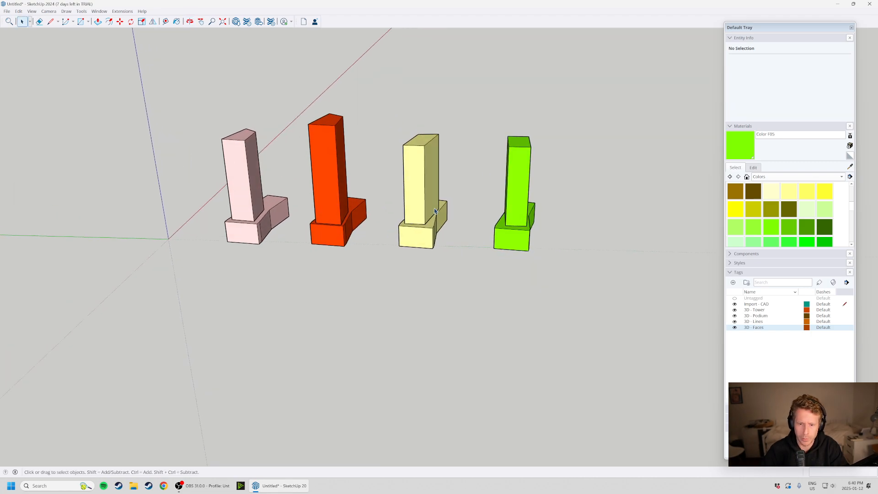
pyautogui.moveTo(589, 343); pyautogui.dragTo(242, 159, button='middle')
pyautogui.moveTo(374, 306); pyautogui.dragTo(520, 315, button='middle')
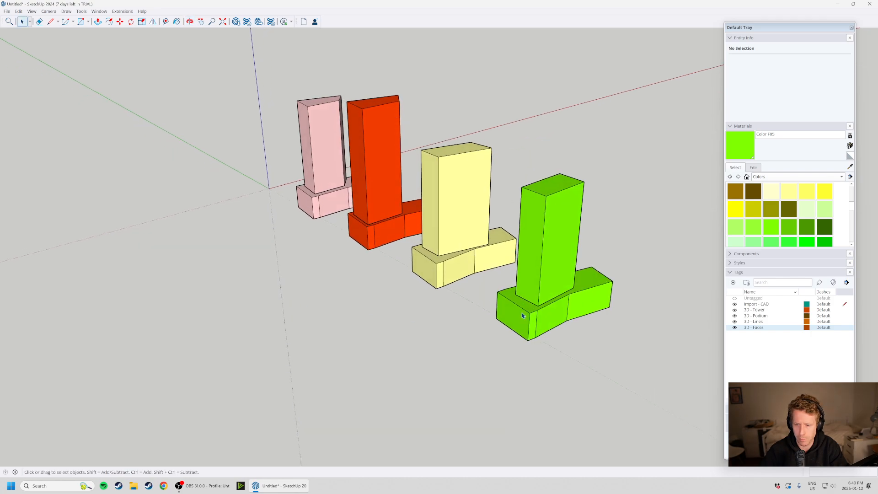
pyautogui.click(734, 310)
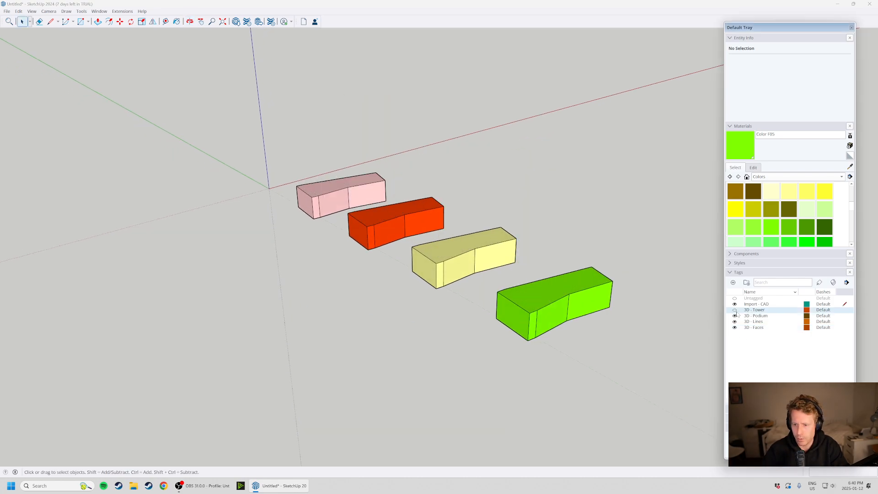
pyautogui.click(735, 310)
pyautogui.click(735, 316)
pyautogui.click(735, 315)
pyautogui.moveTo(705, 353); pyautogui.dragTo(750, 322, button='middle')
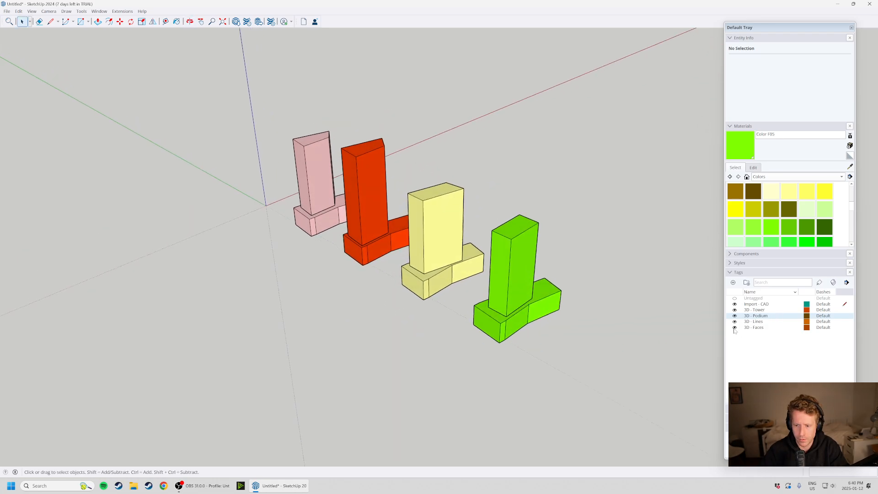
# Hide the 3D - Faces tag and assign all geometry inside the green tower group to 3D - Lines.
pyautogui.click(734, 327)
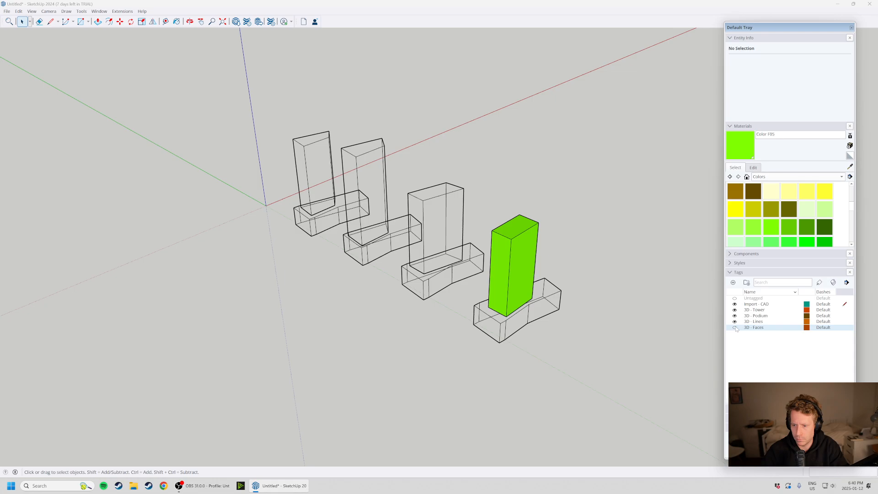
pyautogui.scroll(2, 538, 312)
pyautogui.doubleClick(524, 263)
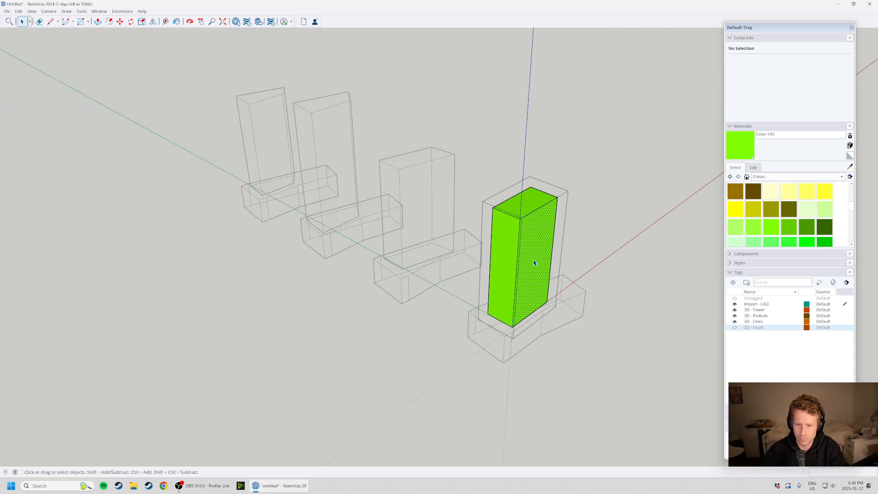
pyautogui.click(534, 262)
pyautogui.moveTo(532, 290); pyautogui.dragTo(492, 99, button='middle')
pyautogui.hotkey('ctrl', 'a')
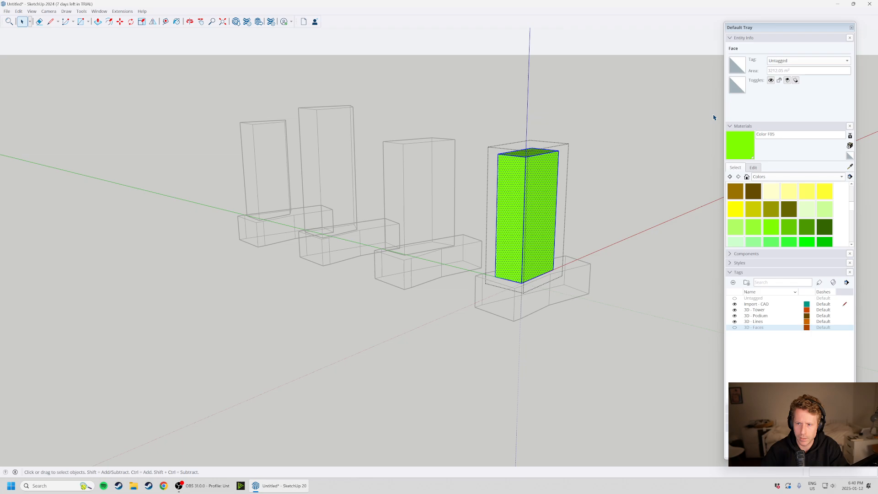
pyautogui.click(846, 61)
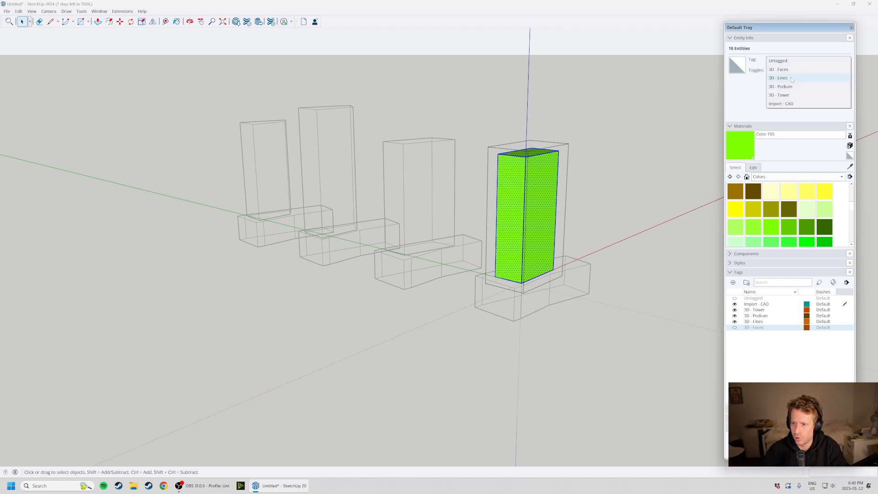
pyautogui.click(792, 78)
# Select all six faces of the green tower inside its group and assign them the 3D - Faces tag.
pyautogui.click(562, 223)
pyautogui.doubleClick(514, 203)
pyautogui.click(520, 215)
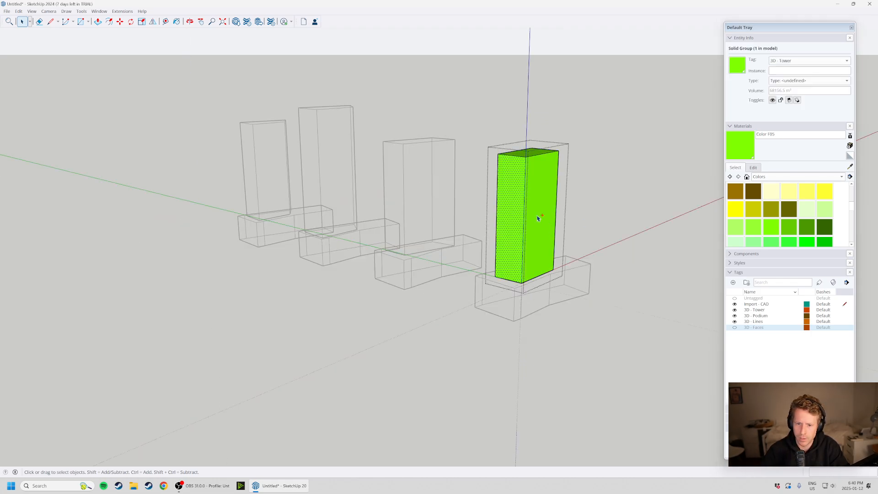
pyautogui.keyDown('shift'); pyautogui.click(538, 217); pyautogui.keyUp('shift')
pyautogui.moveTo(539, 218); pyautogui.dragTo(114, 280, button='middle')
pyautogui.moveTo(434, 224); pyautogui.dragTo(231, 194, button='middle')
pyautogui.keyDown('ctrl'); pyautogui.click(298, 195); pyautogui.keyUp('ctrl')
pyautogui.keyDown('ctrl'); pyautogui.click(298, 155); pyautogui.keyUp('ctrl')
pyautogui.moveTo(375, 208); pyautogui.dragTo(263, 176, button='middle')
pyautogui.keyDown('ctrl'); pyautogui.click(395, 172); pyautogui.keyUp('ctrl')
pyautogui.moveTo(395, 172); pyautogui.dragTo(386, 92, button='middle')
pyautogui.scroll(2, 392, 323)
pyautogui.moveTo(392, 323); pyautogui.dragTo(400, 123, button='middle')
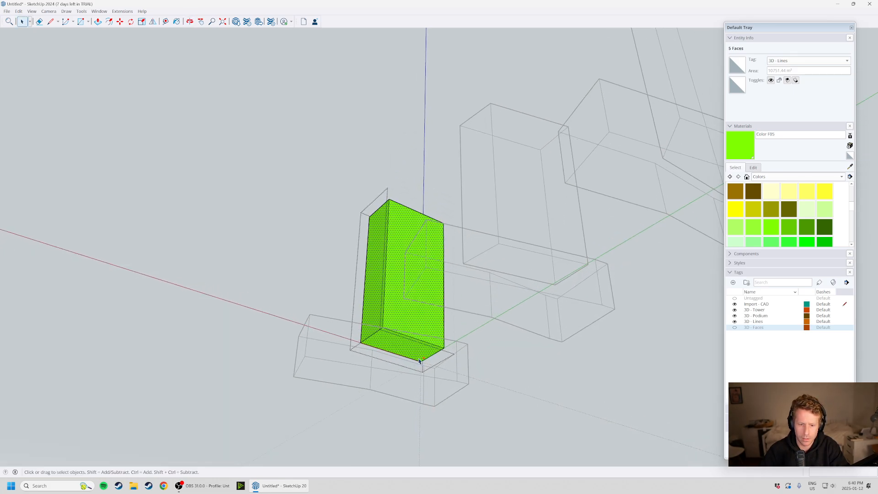
pyautogui.click(805, 60)
pyautogui.click(792, 53)
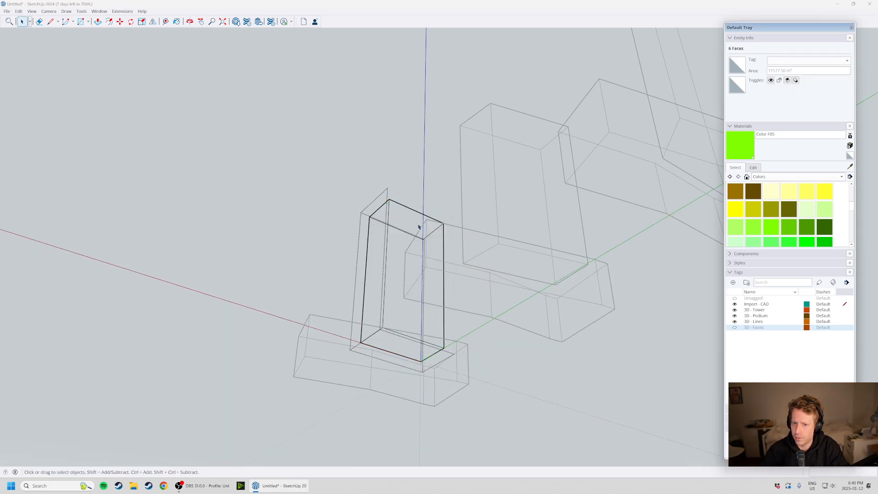
# Close the green tower group and show the 3D - Faces tag again.
pyautogui.click(300, 248)
pyautogui.moveTo(299, 247); pyautogui.dragTo(635, 359, button='middle')
pyautogui.moveTo(320, 284); pyautogui.dragTo(326, 335, button='middle')
pyautogui.scroll(-5, 548, 316)
pyautogui.moveTo(460, 358); pyautogui.dragTo(499, 274, button='middle')
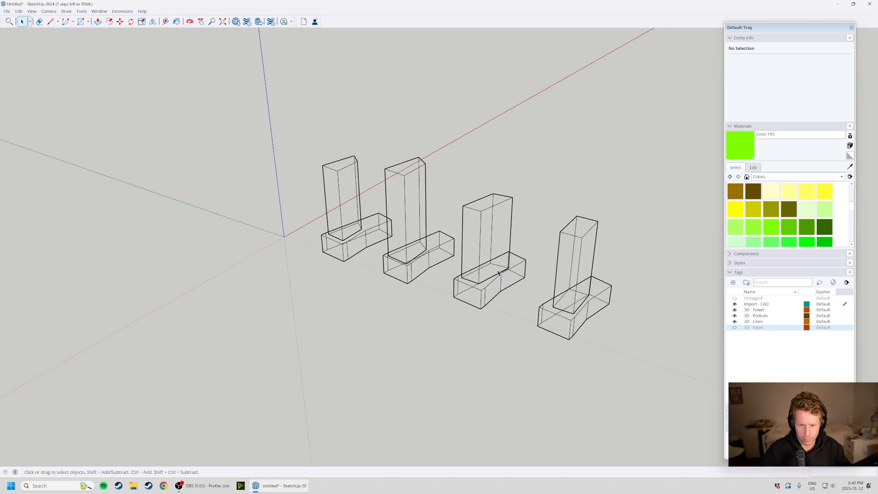
pyautogui.moveTo(499, 273); pyautogui.dragTo(390, 295, button='middle')
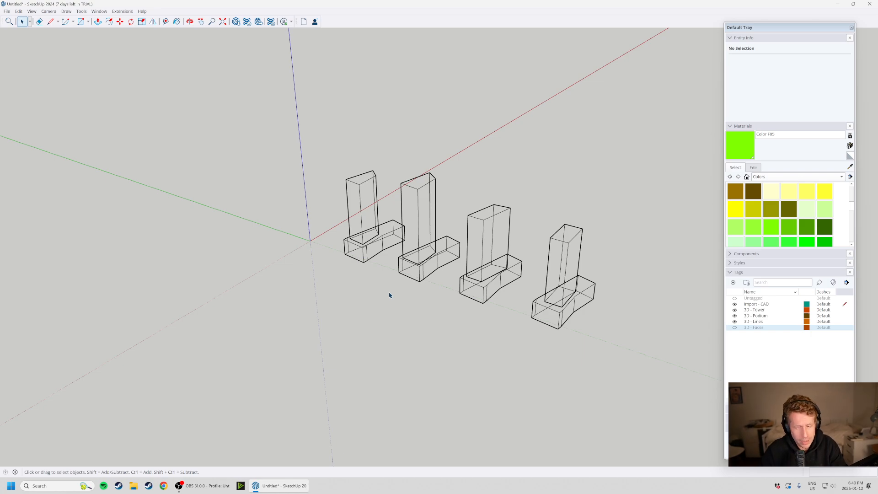
pyautogui.click(734, 327)
pyautogui.moveTo(430, 365); pyautogui.dragTo(515, 313, button='middle')
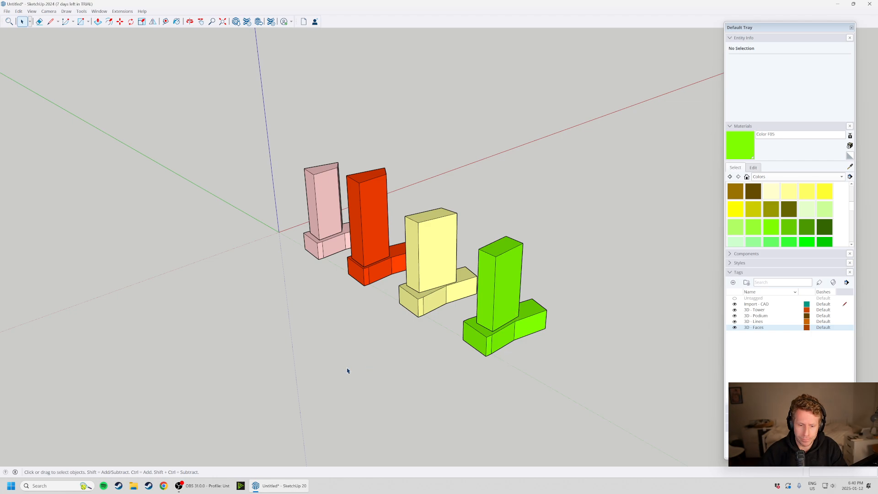
pyautogui.moveTo(367, 370); pyautogui.dragTo(405, 376, button='middle')
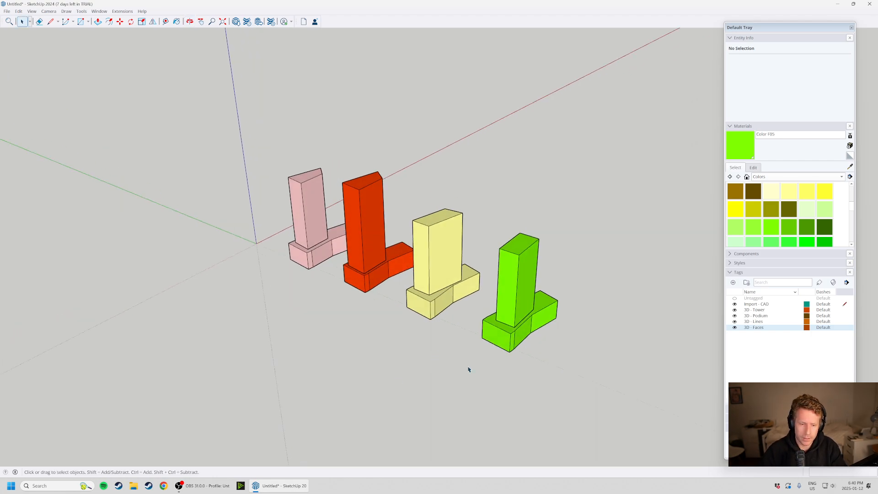
# Check the tag assignments of the green tower and podium groups by selecting each of them.
pyautogui.moveTo(468, 369); pyautogui.dragTo(541, 333, button='middle')
pyautogui.scroll(3, 494, 284)
pyautogui.moveTo(423, 137); pyautogui.dragTo(576, 364)
pyautogui.moveTo(576, 364); pyautogui.dragTo(411, 178, button='middle')
pyautogui.click(429, 175)
pyautogui.click(429, 328)
pyautogui.moveTo(449, 329); pyautogui.dragTo(450, 317, button='middle')
pyautogui.click(448, 299)
pyautogui.click(451, 334)
pyautogui.click(457, 347)
pyautogui.moveTo(457, 346); pyautogui.dragTo(465, 351, button='middle')
pyautogui.click(442, 269)
pyautogui.moveTo(441, 269); pyautogui.dragTo(469, 285, button='middle')
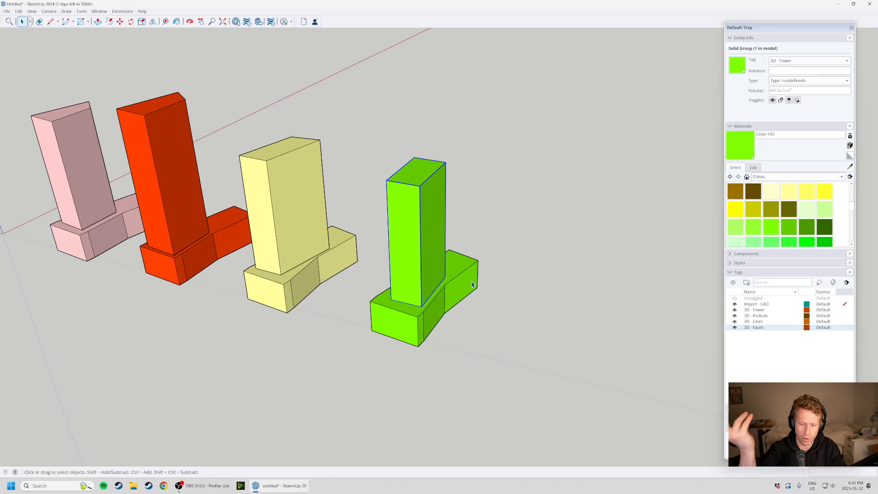
# Copy the green tower and podium groups about 93.6 m along the green axis beside the original.
pyautogui.click(475, 304)
pyautogui.click(464, 278)
pyautogui.keyDown('shift'); pyautogui.click(433, 246); pyautogui.keyUp('shift')
pyautogui.scroll(-2, 442, 282)
pyautogui.press('m')
pyautogui.press('ctrl')
pyautogui.click(469, 330)
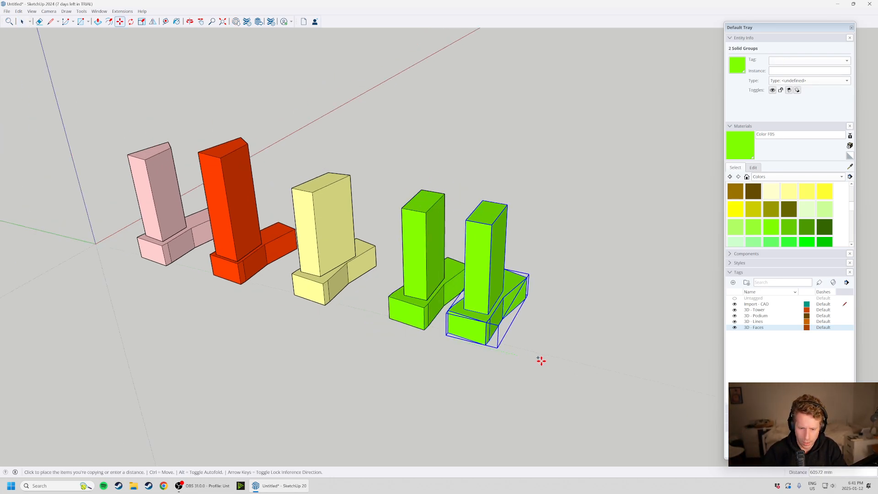
pyautogui.click(565, 366)
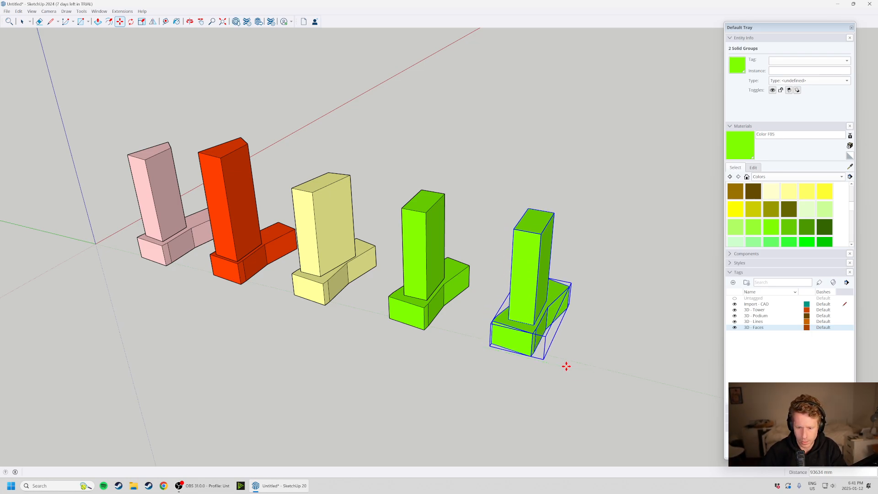
pyautogui.press('space')
pyautogui.click(439, 389)
pyautogui.moveTo(334, 395); pyautogui.dragTo(292, 402, button='middle')
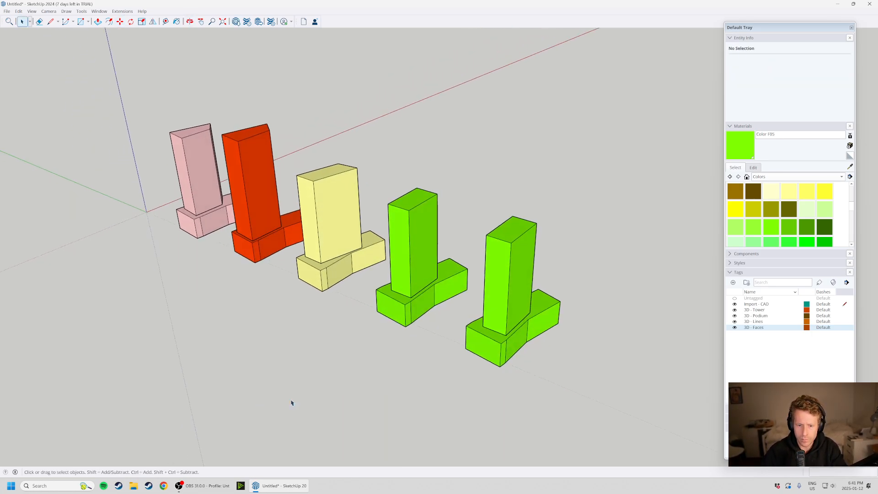
# Delete the copied green tower and podium.
pyautogui.click(490, 341)
pyautogui.keyDown('shift'); pyautogui.click(510, 308); pyautogui.keyUp('shift')
pyautogui.press('Delete')
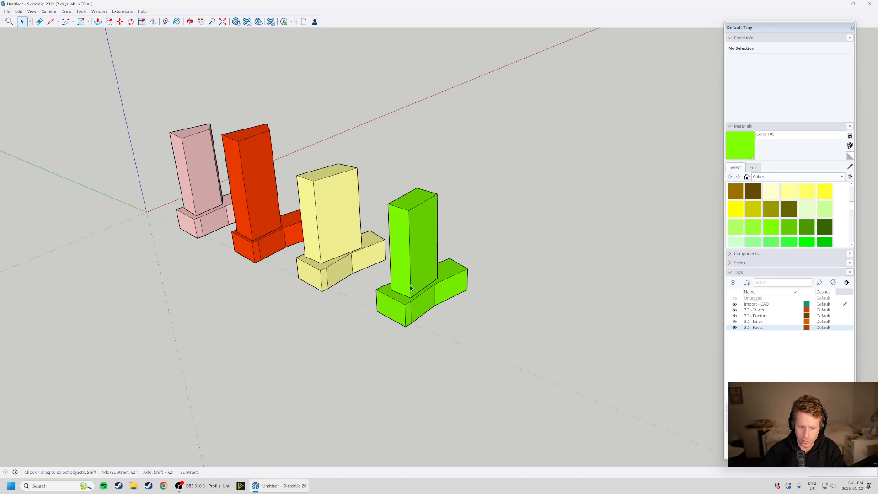
# Explode the green podium group into loose geometry.
pyautogui.scroll(3, 411, 288)
pyautogui.click(438, 286)
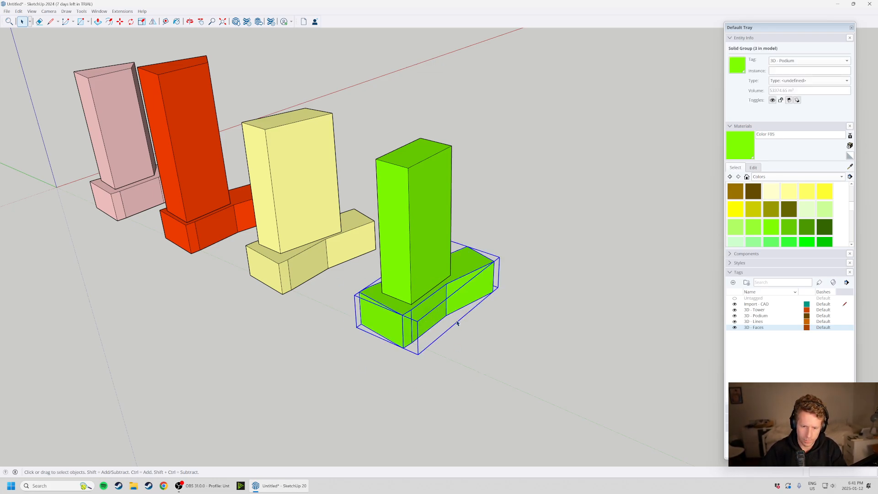
pyautogui.click(462, 344)
pyautogui.click(447, 314)
pyautogui.rightClick(447, 315)
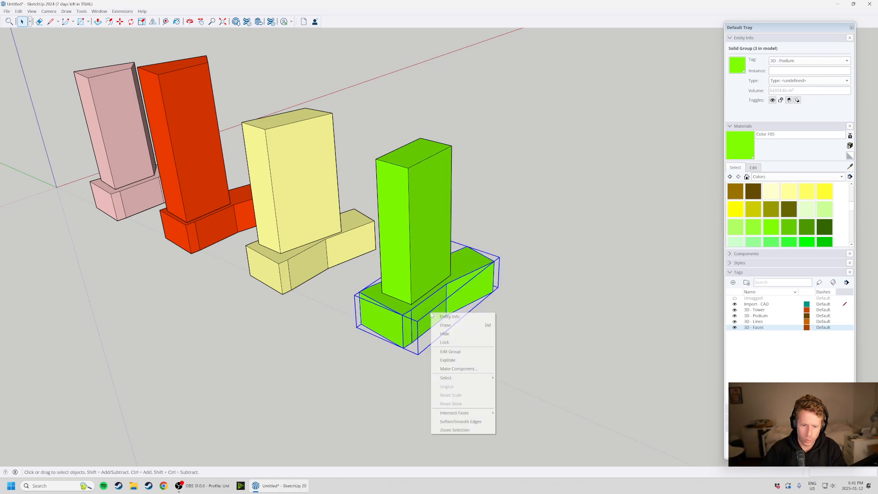
pyautogui.click(455, 360)
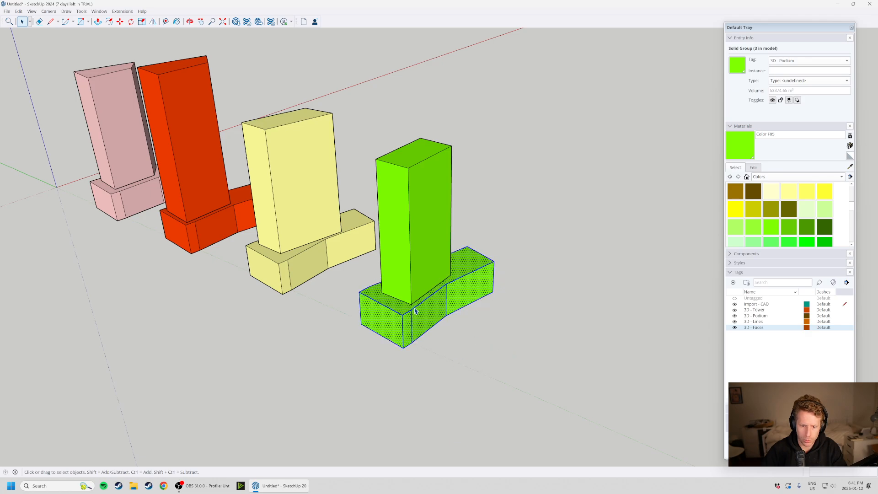
# Turn the exploded green podium geometry into a component named Podium.
pyautogui.rightClick(416, 311)
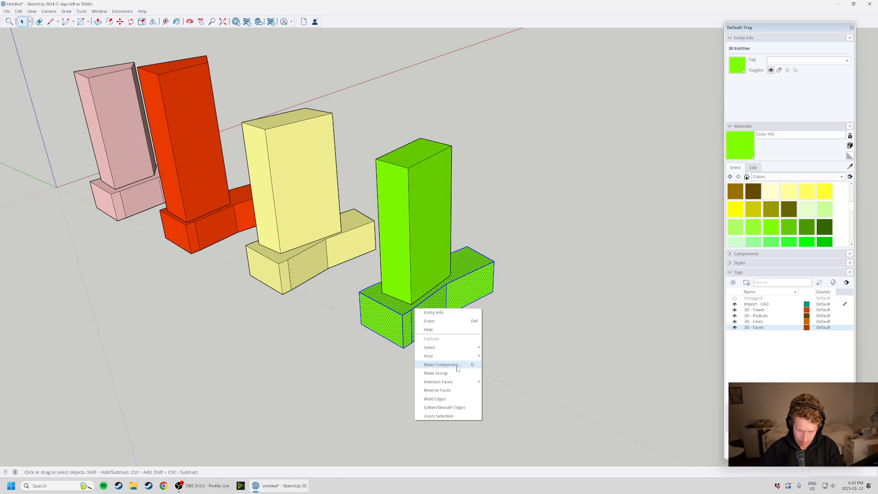
pyautogui.click(440, 364)
pyautogui.moveTo(442, 143); pyautogui.dragTo(639, 141)
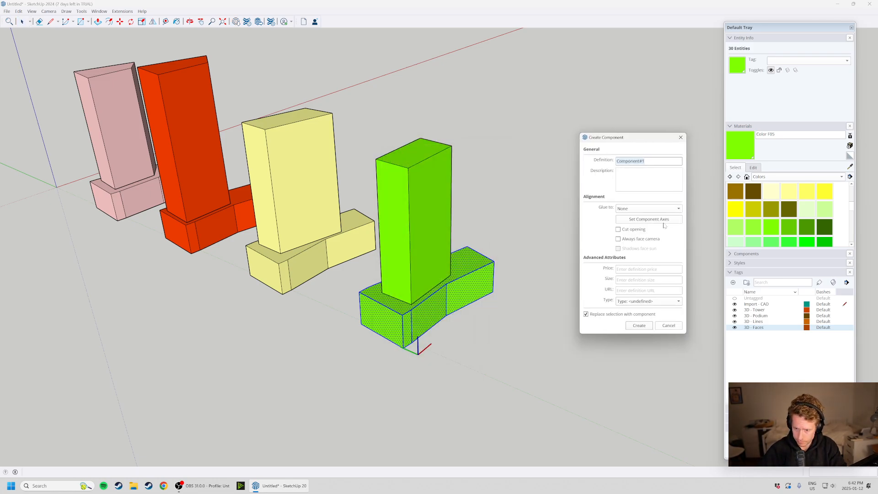
pyautogui.write('Po')
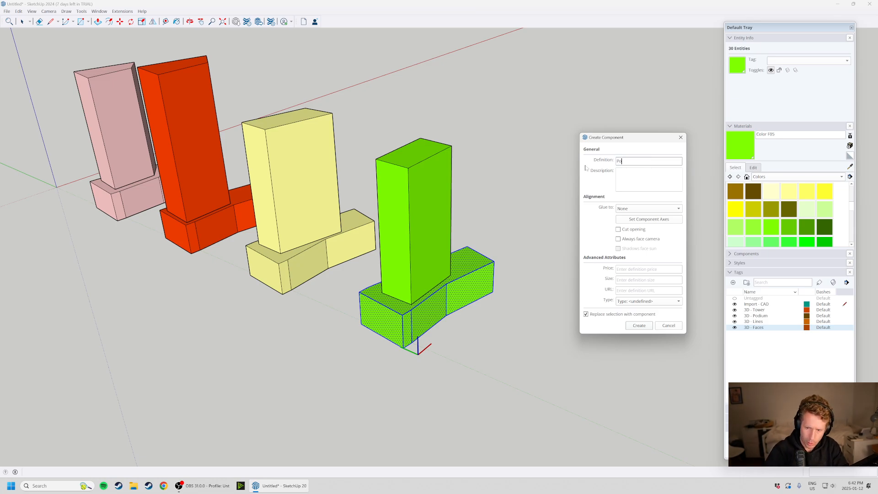
pyautogui.hotkey('ctrl', 'a')
pyautogui.write('P')
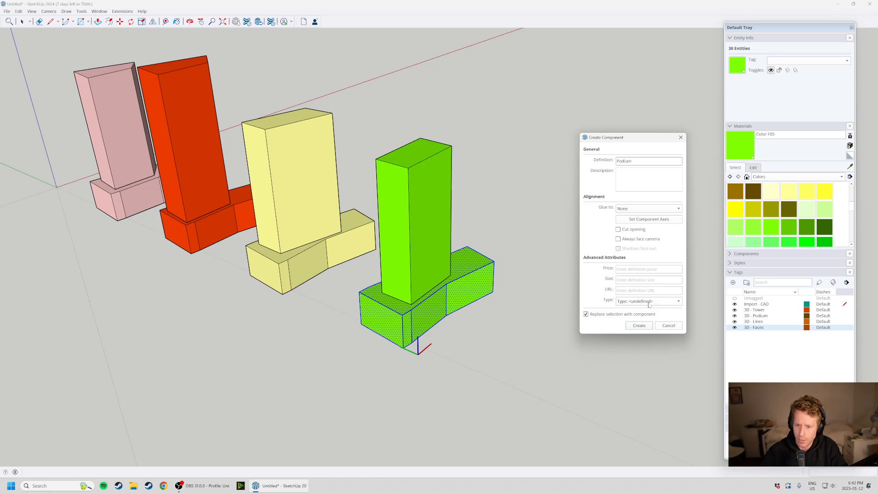
pyautogui.click(644, 328)
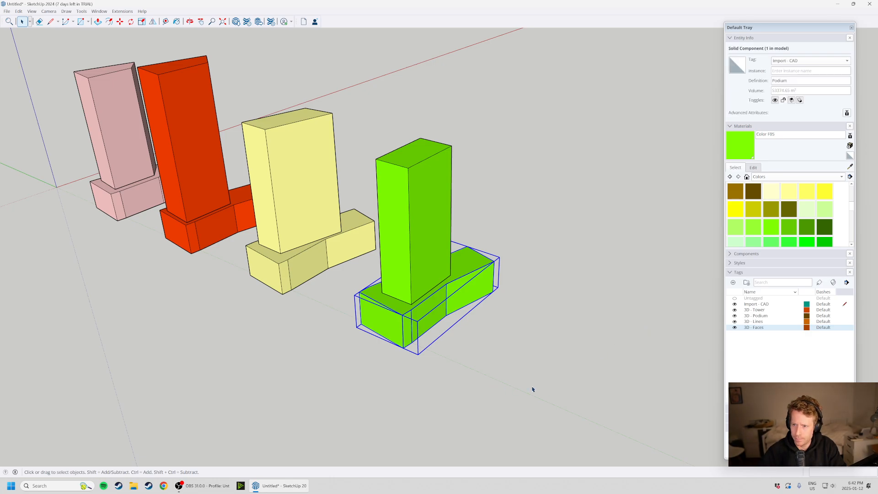
# Assign the Podium component the 3D - Podium tag and check the tag of a face inside it.
pyautogui.click(836, 64)
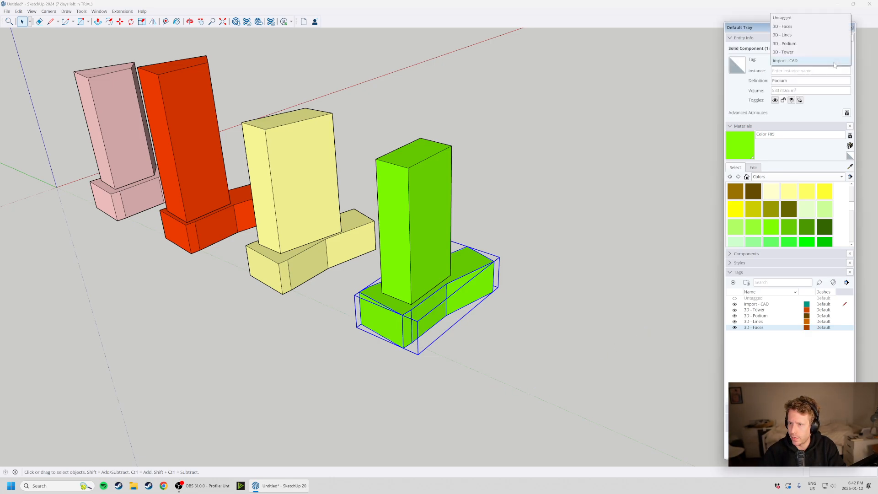
pyautogui.click(802, 46)
pyautogui.doubleClick(478, 287)
pyautogui.tripleClick(475, 287)
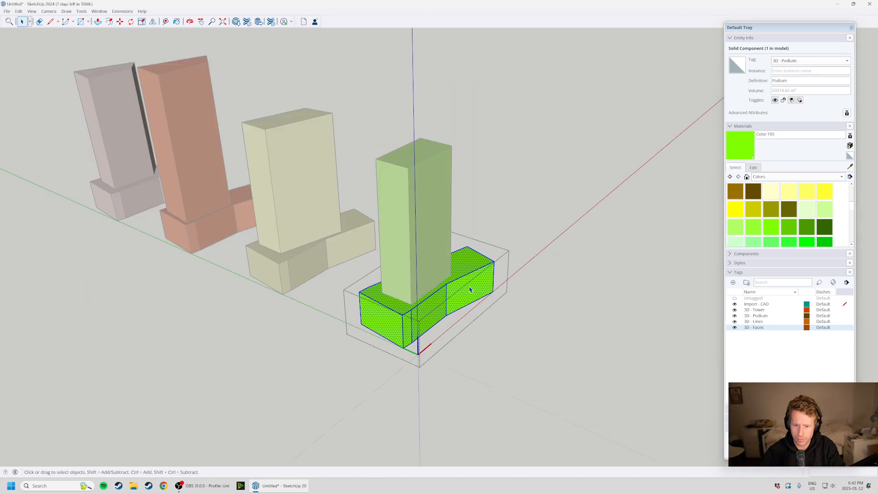
pyautogui.press('Escape')
pyautogui.tripleClick(473, 288)
pyautogui.click(476, 282)
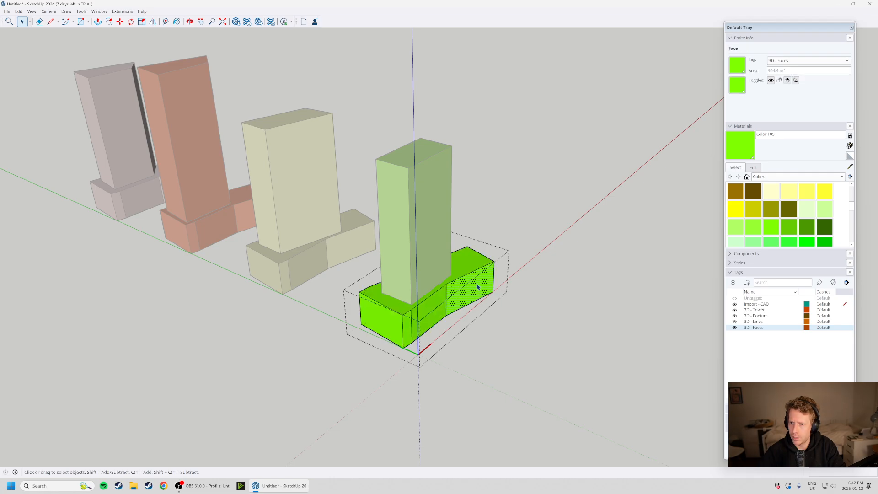
pyautogui.click(500, 309)
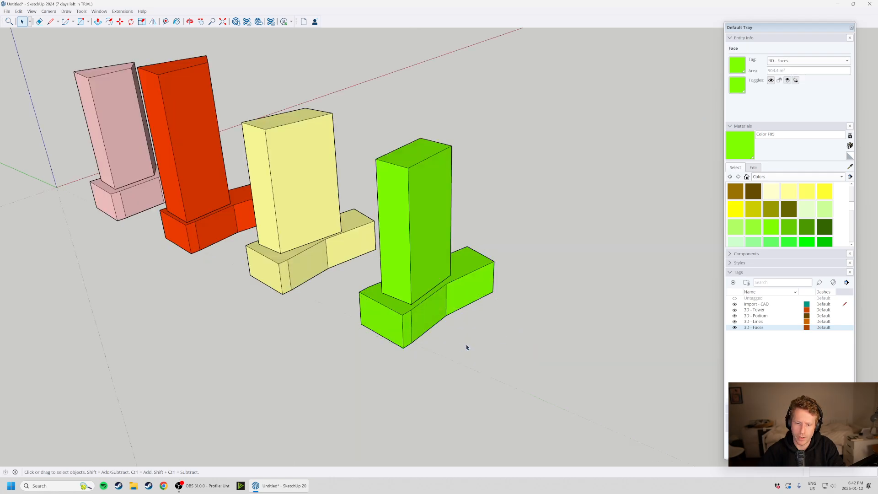
# Check the tagging by hiding and reshowing the 3D - Lines, 3D - Faces and 3D - Podium tags.
pyautogui.click(734, 321)
pyautogui.click(734, 327)
pyautogui.click(734, 328)
pyautogui.click(734, 322)
pyautogui.click(734, 316)
pyautogui.click(734, 315)
# Copy the green tower group and Podium component along the green axis to form a fifth option.
pyautogui.moveTo(377, 320); pyautogui.dragTo(452, 296, button='middle')
pyautogui.click(459, 309)
pyautogui.click(466, 259)
pyautogui.scroll(-3, 437, 263)
pyautogui.scroll(3, 453, 296)
pyautogui.keyDown('shift'); pyautogui.click(478, 285); pyautogui.keyUp('shift')
pyautogui.scroll(-3, 541, 333)
pyautogui.moveTo(541, 333); pyautogui.dragTo(531, 276, button='middle')
pyautogui.press('m')
pyautogui.click(502, 347)
pyautogui.press('ctrl')
pyautogui.click(599, 382)
pyautogui.press('space')
pyautogui.scroll(-3, 531, 376)
pyautogui.click(532, 376)
# Examine the two green options by selecting and opening their podium components from several angles.
pyautogui.scroll(3, 471, 282)
pyautogui.moveTo(561, 358); pyautogui.dragTo(533, 338, button='middle')
pyautogui.click(450, 251)
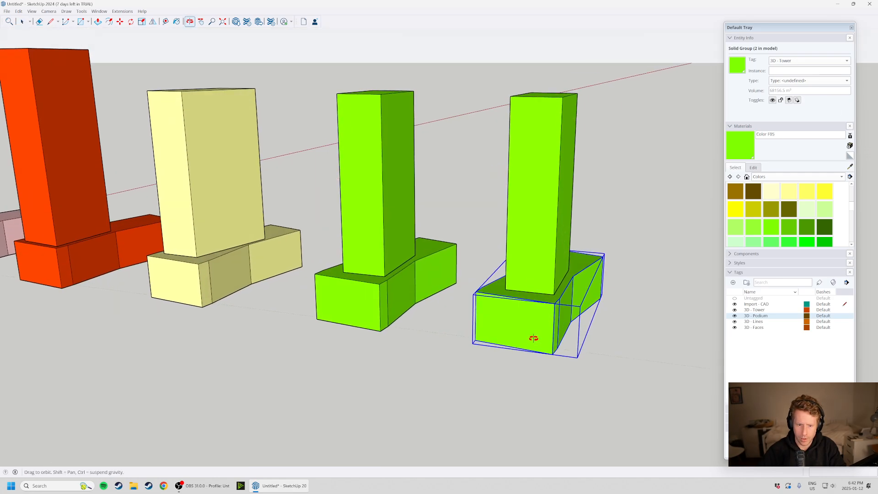
pyautogui.scroll(3, 543, 310)
pyautogui.click(544, 309)
pyautogui.moveTo(546, 142); pyautogui.dragTo(527, 292, button='middle')
pyautogui.doubleClick(537, 296)
pyautogui.scroll(-6, 407, 188)
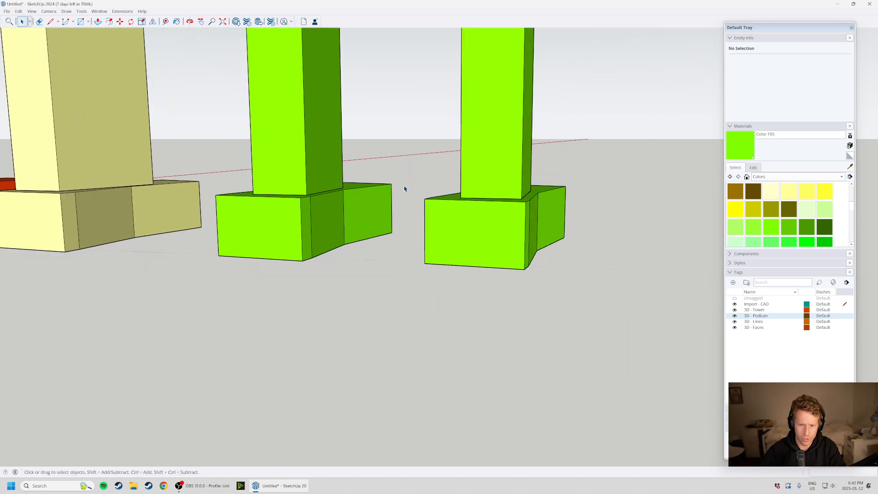
pyautogui.scroll(-3, 473, 267)
pyautogui.moveTo(471, 249); pyautogui.dragTo(353, 221, button='middle')
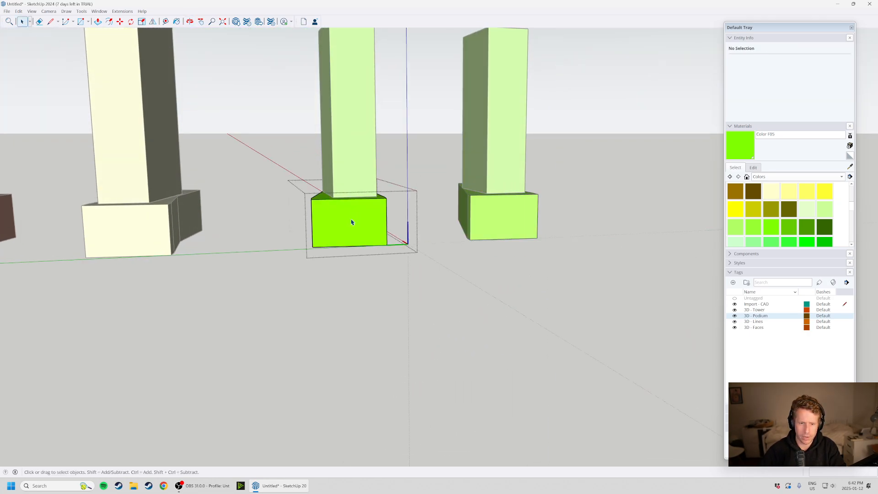
pyautogui.doubleClick(476, 227)
pyautogui.moveTo(462, 245); pyautogui.dragTo(402, 330, button='middle')
pyautogui.click(396, 327)
pyautogui.click(349, 229)
# Open the copied Podium component and offset the outline of its front end face inward by 2000 mm.
pyautogui.doubleClick(512, 241)
pyautogui.scroll(6, 525, 255)
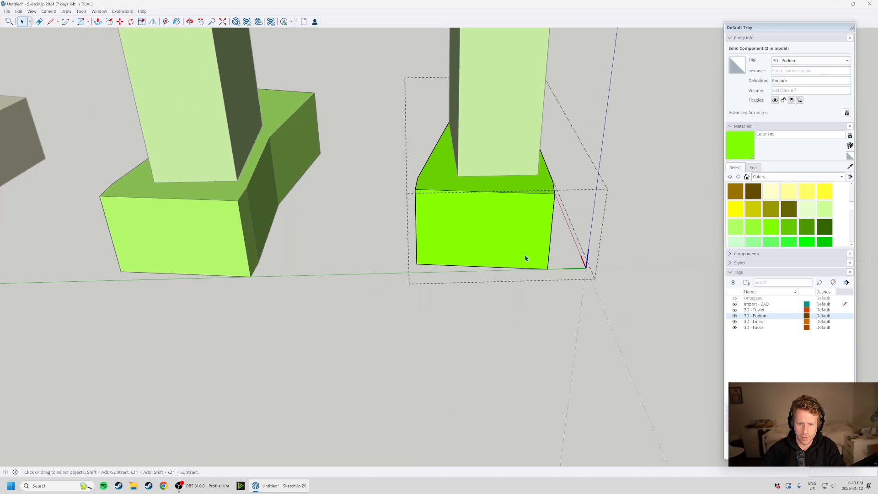
pyautogui.click(440, 239)
pyautogui.scroll(2, 467, 274)
pyautogui.press('r')
pyautogui.click(377, 266)
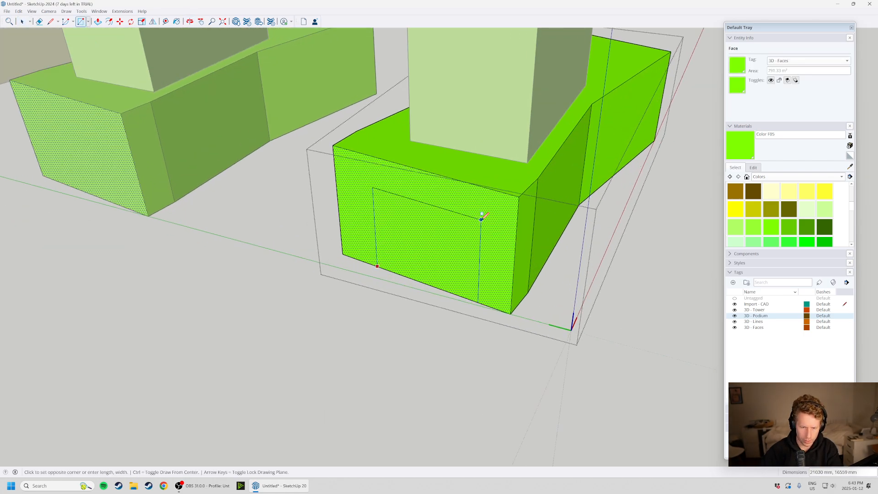
pyautogui.press('f')
pyautogui.click(444, 230)
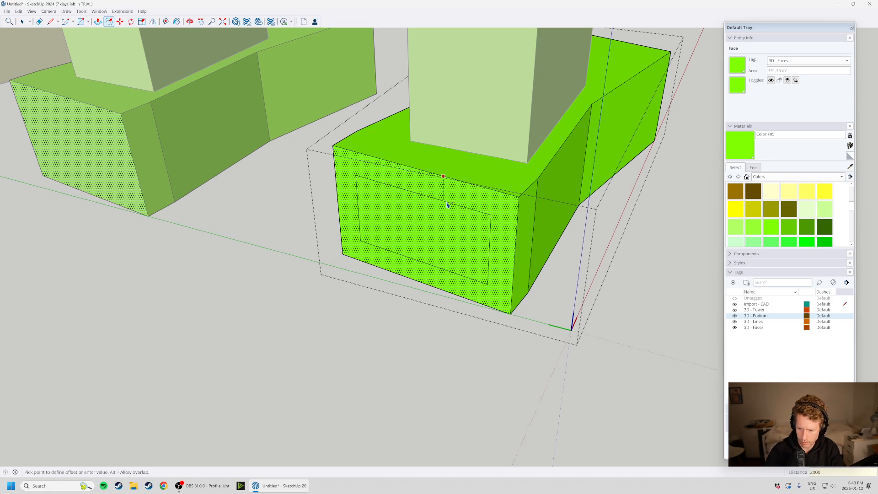
pyautogui.press('Return')
pyautogui.press('space')
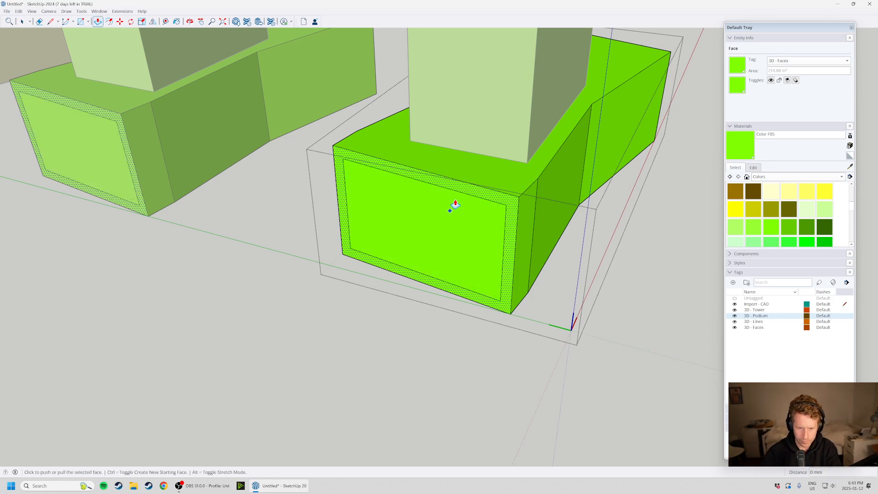
# Push the inset front face into the podium to form a recess, and close the component.
pyautogui.click(445, 229)
pyautogui.press('p')
pyautogui.click(438, 251)
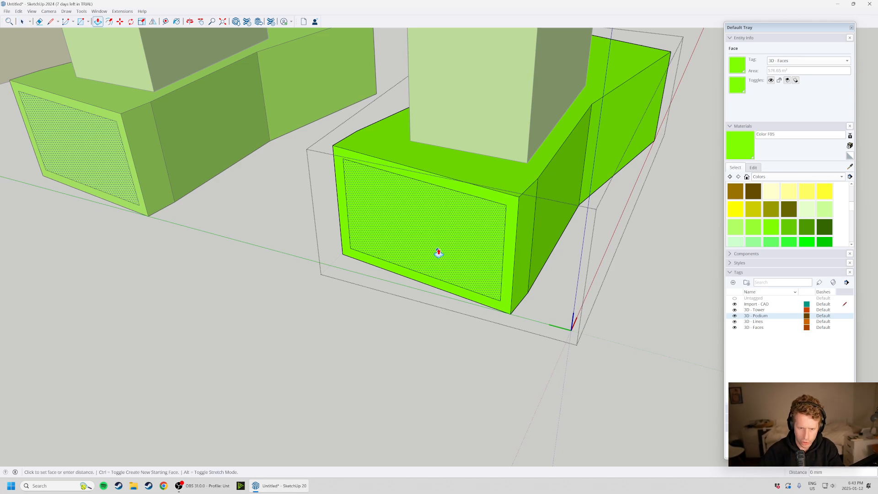
pyautogui.click(451, 240)
pyautogui.scroll(-2, 452, 247)
pyautogui.moveTo(372, 304); pyautogui.dragTo(479, 248, button='middle')
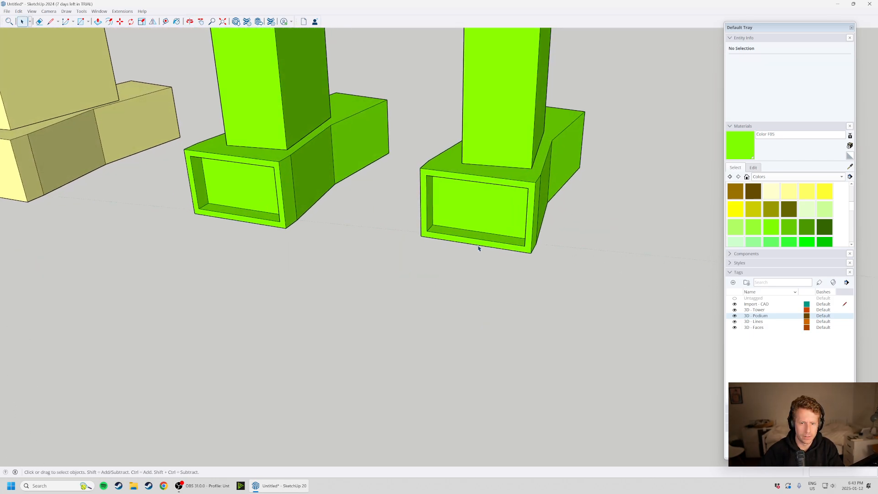
# Reopen the podium component and push the recessed face about 7 m deeper.
pyautogui.doubleClick(487, 221)
pyautogui.click(487, 218)
pyautogui.scroll(1, 487, 218)
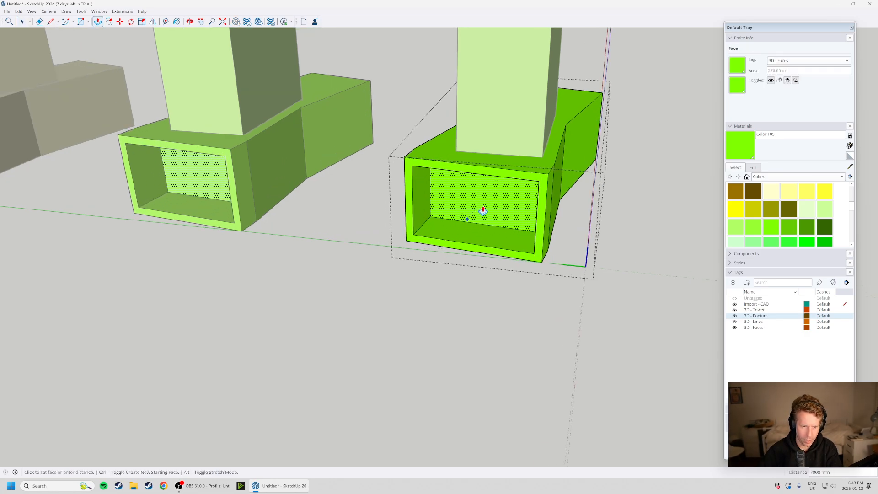
pyautogui.click(386, 315)
# Lower the top of the copied green tower inside its group with Push/Pull, and close the group.
pyautogui.scroll(-3, 388, 311)
pyautogui.moveTo(397, 306); pyautogui.dragTo(450, 135, button='middle')
pyautogui.scroll(1, 443, 151)
pyautogui.doubleClick(439, 192)
pyautogui.scroll(4, 437, 256)
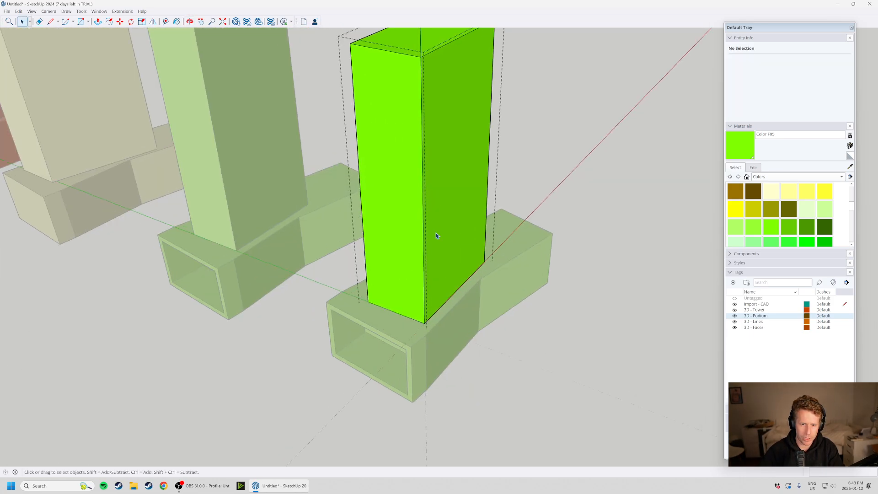
pyautogui.scroll(-5, 439, 275)
pyautogui.press('p')
pyautogui.press('space')
pyautogui.click(519, 365)
# Copy the shortened green tower and its podium component along the green axis to form a sixth option.
pyautogui.moveTo(520, 364); pyautogui.dragTo(553, 279, button='middle')
pyautogui.scroll(-2, 526, 242)
pyautogui.moveTo(477, 106); pyautogui.dragTo(560, 288)
pyautogui.scroll(-2, 410, 319)
pyautogui.moveTo(512, 249); pyautogui.dragTo(530, 305, button='middle')
pyautogui.press('m')
pyautogui.press('ctrl')
pyautogui.click(515, 311)
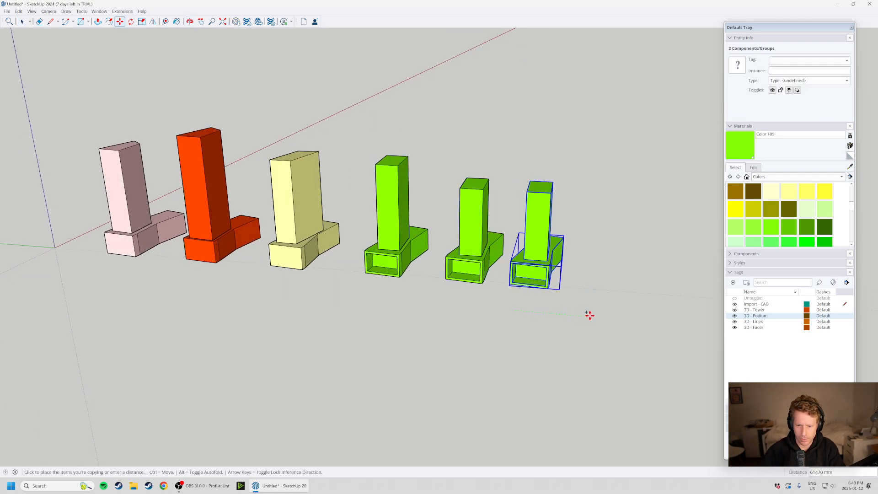
pyautogui.click(612, 320)
pyautogui.press('space')
# Move the vertical edge at the bend of the sixth option's podium outward inside its component, and close it.
pyautogui.scroll(5, 562, 284)
pyautogui.doubleClick(553, 273)
pyautogui.scroll(2, 554, 273)
pyautogui.click(554, 273)
pyautogui.moveTo(554, 272); pyautogui.dragTo(480, 289, button='middle')
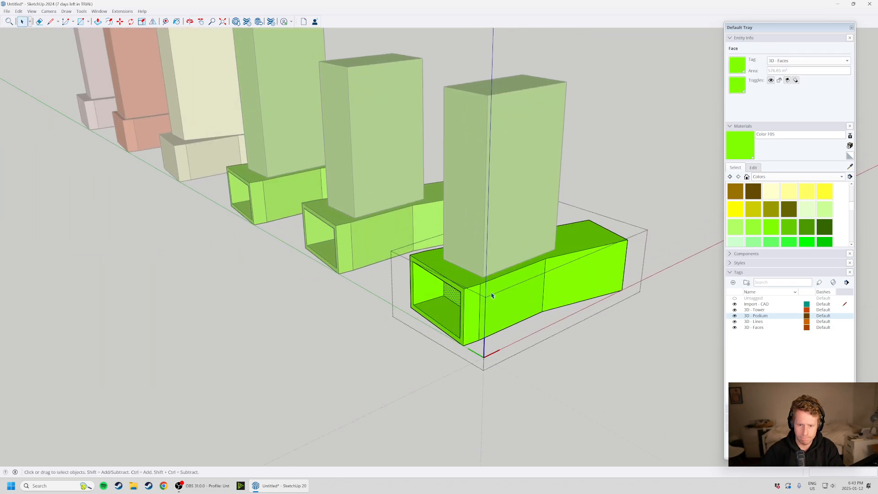
pyautogui.click(545, 300)
pyautogui.press('m')
pyautogui.click(555, 334)
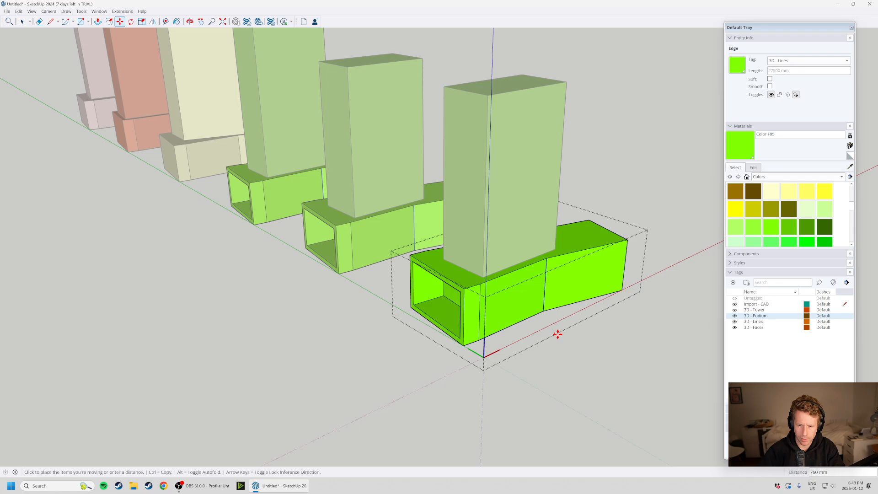
pyautogui.click(576, 343)
pyautogui.press('space')
pyautogui.scroll(-3, 576, 352)
pyautogui.click(574, 377)
# Examine the front face and vertical edge of the sixth option's tower inside its group, and close the group.
pyautogui.moveTo(237, 187); pyautogui.dragTo(435, 247, button='middle')
pyautogui.scroll(-2, 518, 293)
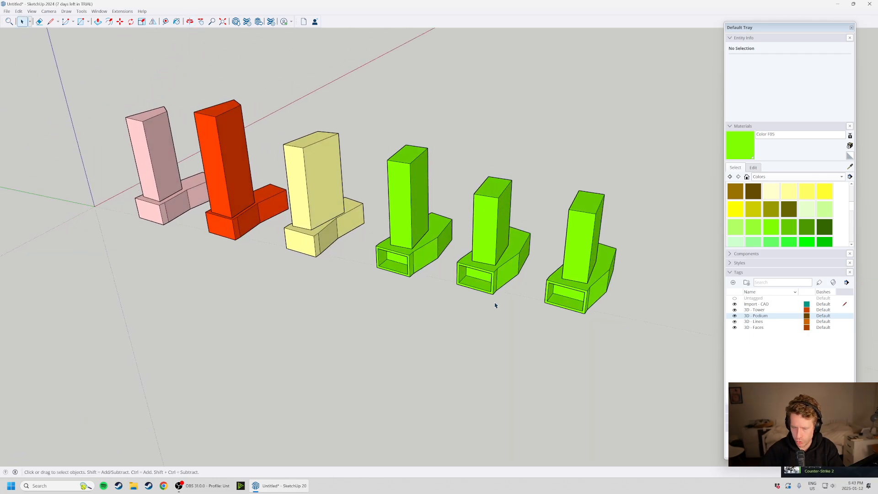
pyautogui.moveTo(475, 213); pyautogui.dragTo(540, 265, button='middle')
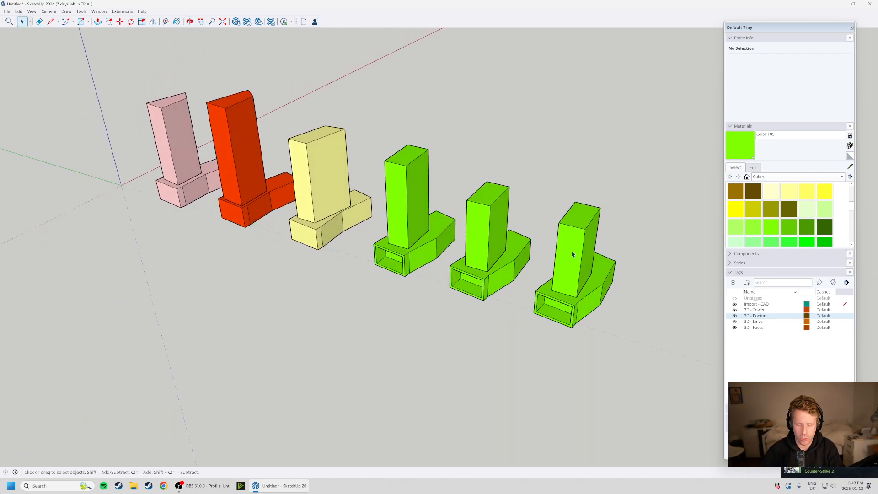
pyautogui.moveTo(606, 266); pyautogui.dragTo(493, 137, button='middle')
pyautogui.scroll(2, 520, 196)
pyautogui.doubleClick(521, 198)
pyautogui.moveTo(521, 198); pyautogui.dragTo(528, 270, button='middle')
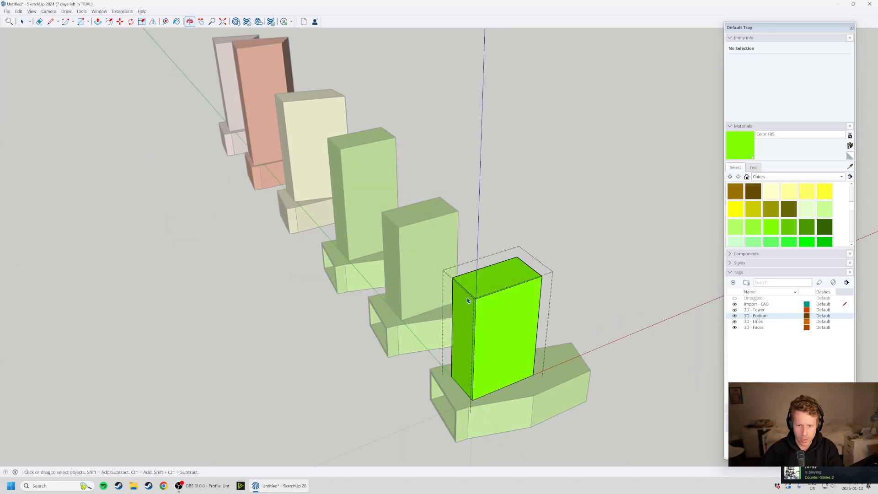
pyautogui.scroll(2, 528, 270)
pyautogui.scroll(-2, 528, 271)
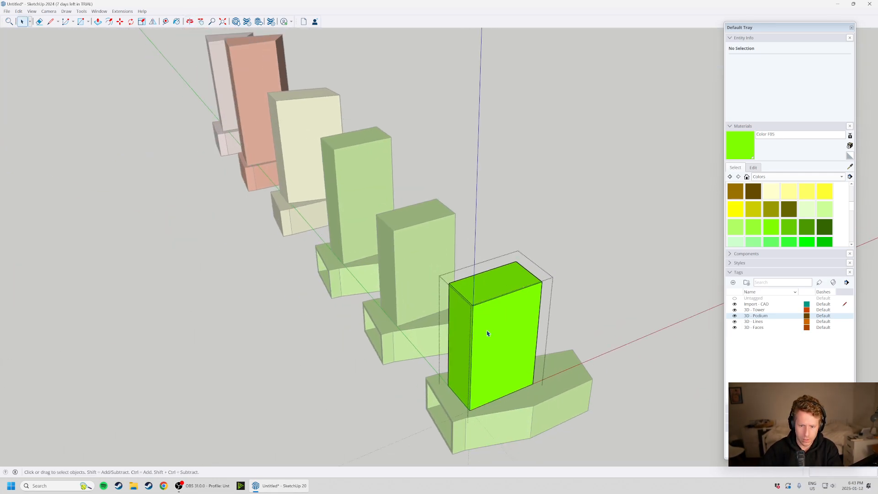
pyautogui.scroll(1, 472, 380)
pyautogui.click(474, 397)
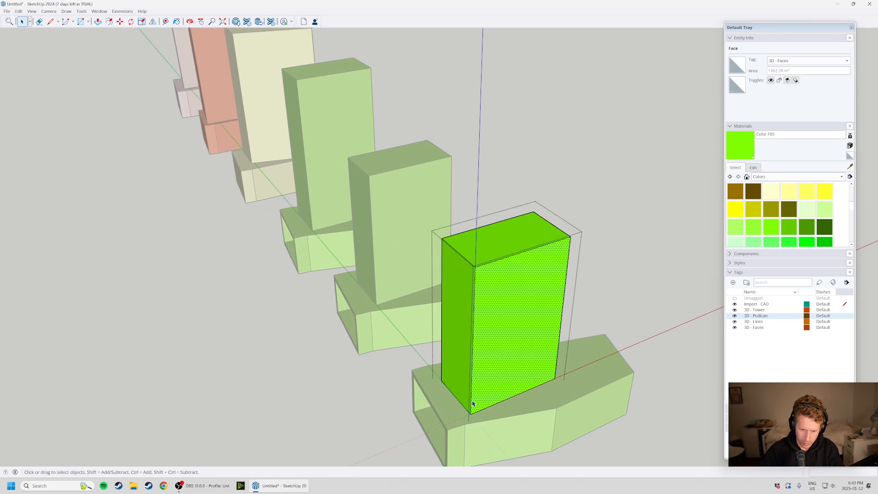
pyautogui.scroll(2, 472, 412)
pyautogui.click(473, 413)
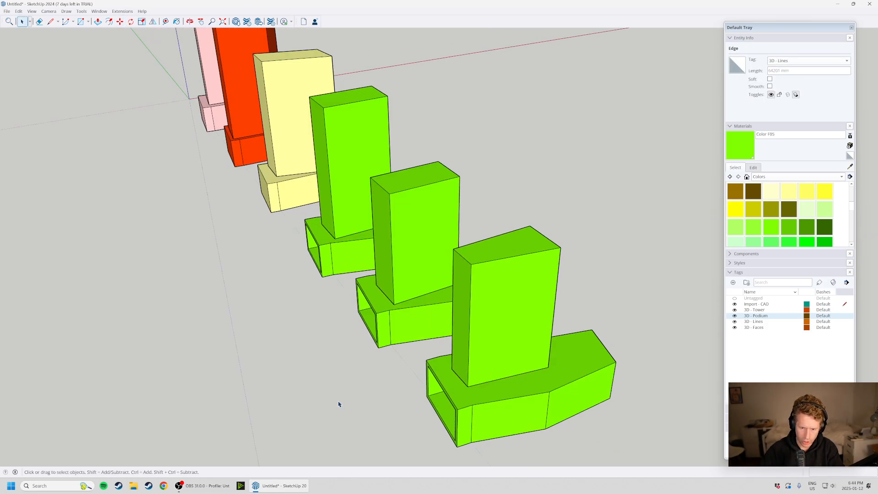
# Raise the top of the sixth option's tower inside its group with Push/Pull, and close the group.
pyautogui.doubleClick(541, 266)
pyautogui.scroll(3, 523, 239)
pyautogui.press('p')
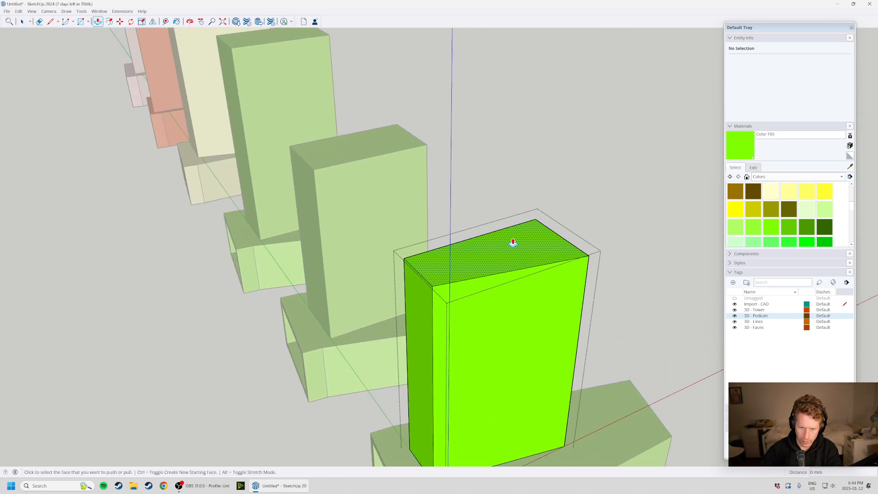
pyautogui.moveTo(514, 243); pyautogui.dragTo(525, 178)
pyautogui.press('space')
pyautogui.scroll(-3, 525, 178)
pyautogui.click(602, 215)
# Undo the tower's height change and the outward move of the sixth podium's bend edge, and close the podium component.
pyautogui.moveTo(299, 292); pyautogui.dragTo(432, 223, button='middle')
pyautogui.click(571, 295)
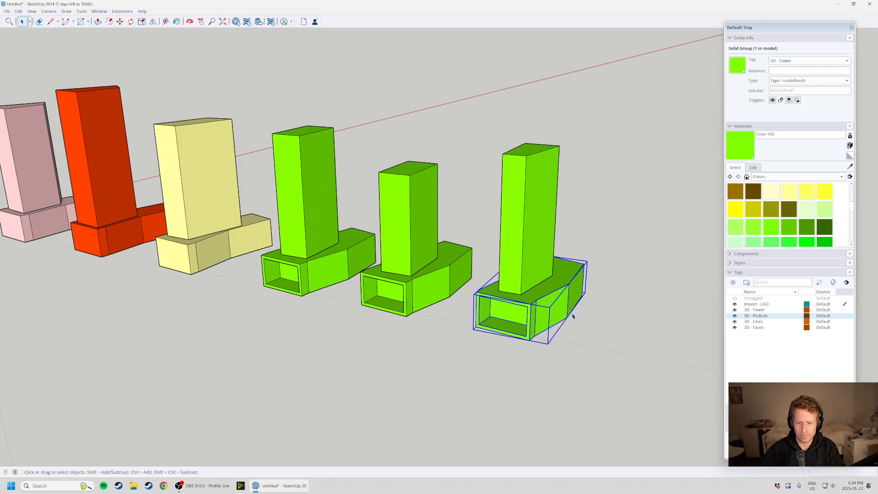
pyautogui.scroll(2, 583, 324)
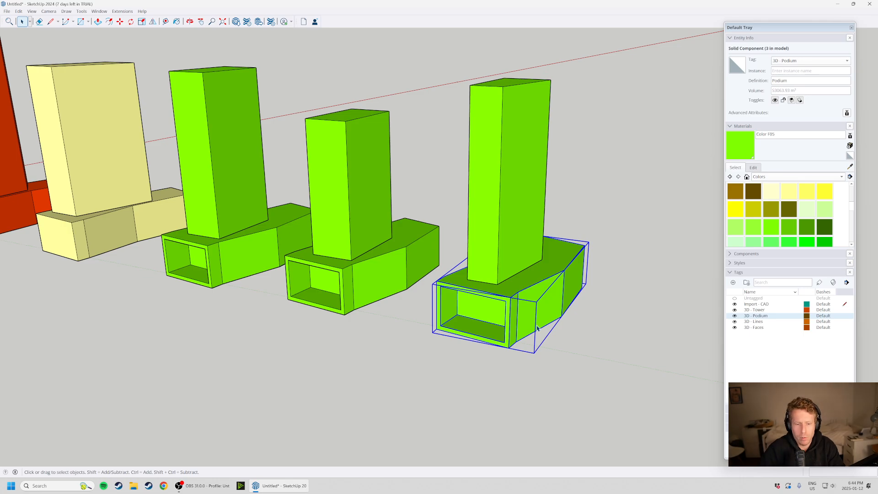
pyautogui.scroll(1, 541, 327)
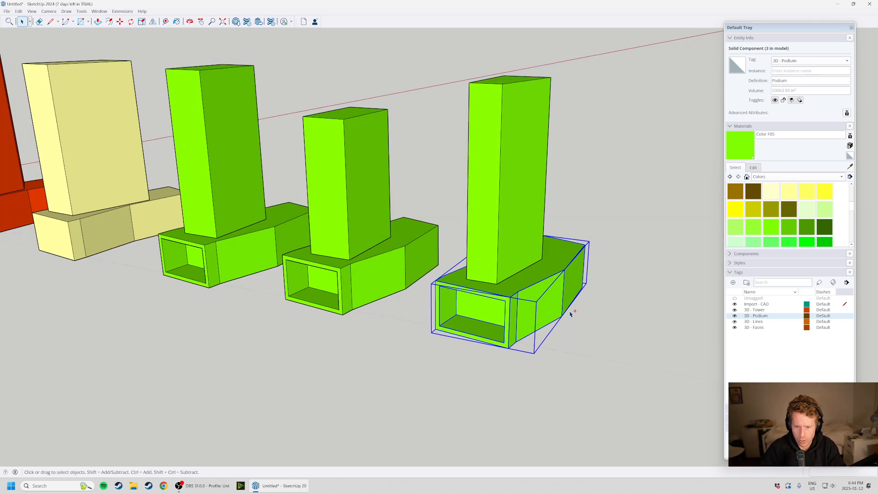
pyautogui.hotkey('ctrl', 'z')
pyautogui.hotkey('ctrl', 'z')
pyautogui.hotkey('ctrl', 'z')
pyautogui.hotkey('ctrl', 'z')
pyautogui.hotkey('ctrl', 'z')
pyautogui.hotkey('ctrl', 'z')
pyautogui.hotkey('ctrl', 'z')
pyautogui.hotkey('ctrl', 'z')
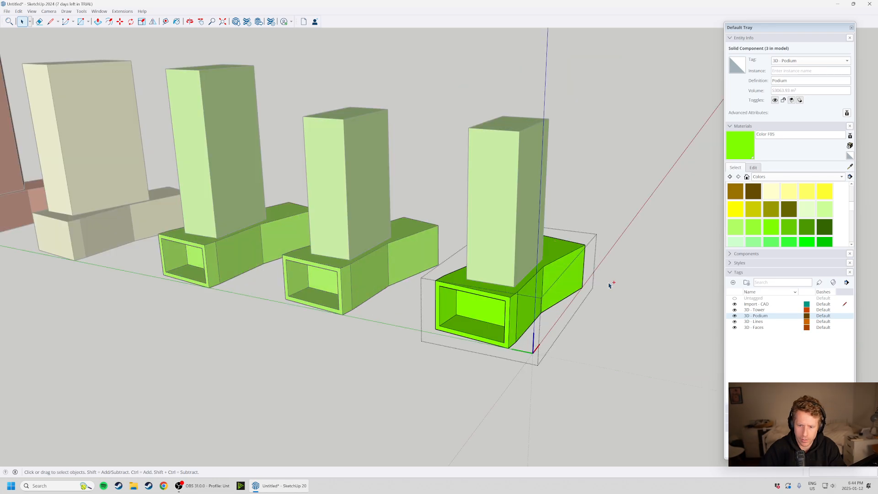
pyautogui.click(609, 285)
pyautogui.click(369, 363)
# Extend the sixth option's tower upward inside its group with Push/Pull until it stands clearly above the fifth, and close it.
pyautogui.moveTo(481, 300); pyautogui.dragTo(418, 352, button='middle')
pyautogui.doubleClick(469, 170)
pyautogui.press('p')
pyautogui.moveTo(452, 177); pyautogui.dragTo(454, 123)
pyautogui.press('space')
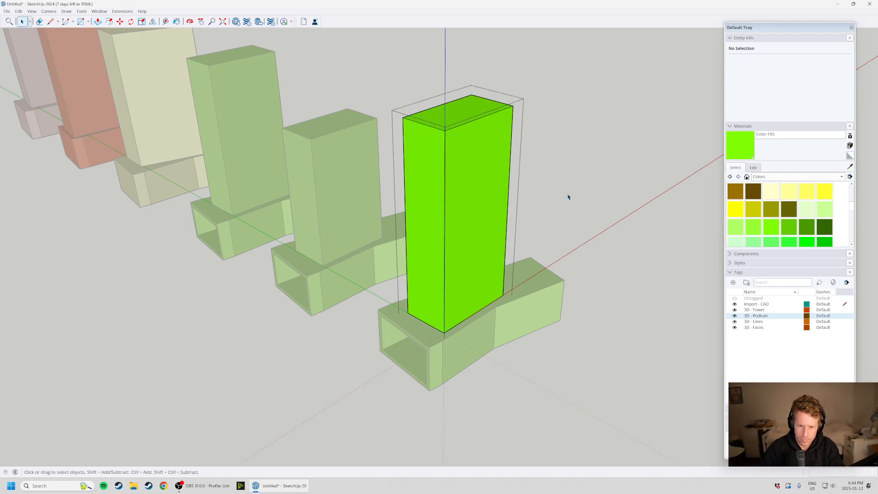
pyautogui.click(555, 191)
# Combine the sixth option's tower group and podium component into one parent group.
pyautogui.scroll(-2, 419, 276)
pyautogui.click(423, 276)
pyautogui.click(497, 288)
pyautogui.click(443, 256)
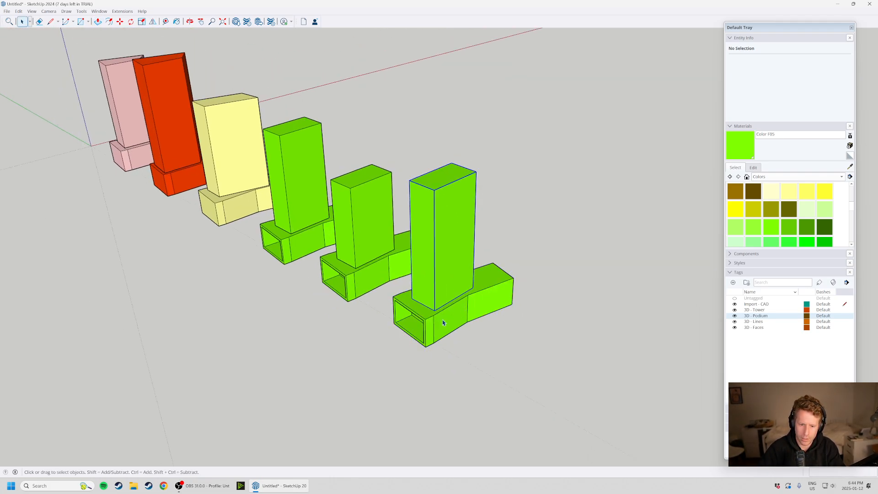
pyautogui.moveTo(441, 320); pyautogui.dragTo(526, 329, button='middle')
pyautogui.scroll(3, 554, 335)
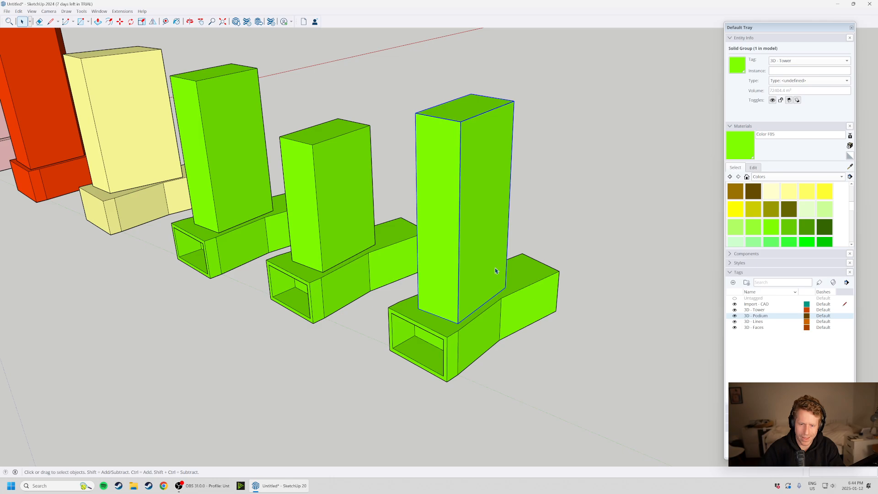
pyautogui.click(520, 304)
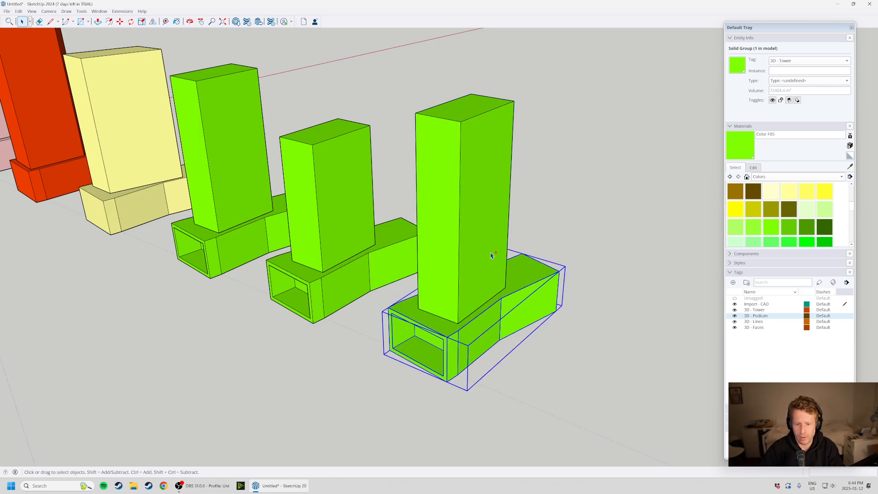
pyautogui.keyDown('ctrl'); pyautogui.click(487, 246); pyautogui.keyUp('ctrl')
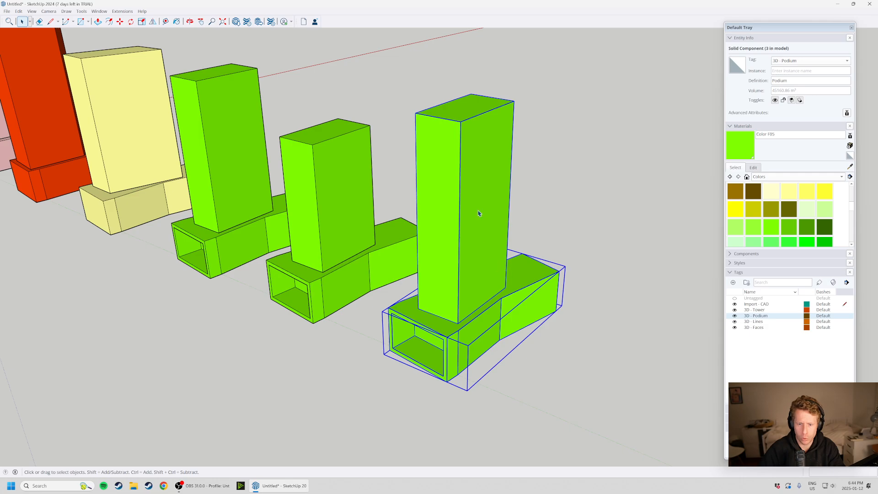
pyautogui.rightClick(479, 210)
pyautogui.click(523, 285)
pyautogui.click(562, 360)
# Open the sixth option's parent group to examine the nested tower and podium, and close it.
pyautogui.doubleClick(477, 263)
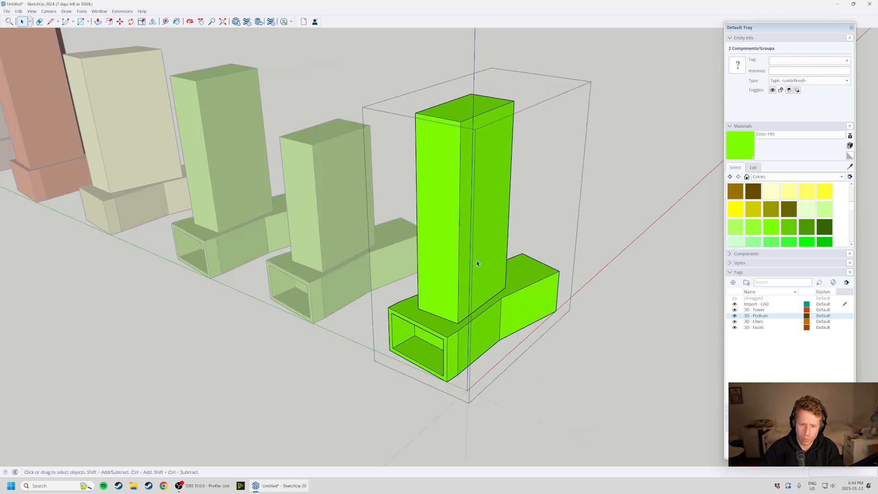
pyautogui.scroll(-2, 585, 366)
pyautogui.click(504, 403)
pyautogui.click(527, 291)
pyautogui.moveTo(582, 351); pyautogui.dragTo(511, 138, button='middle')
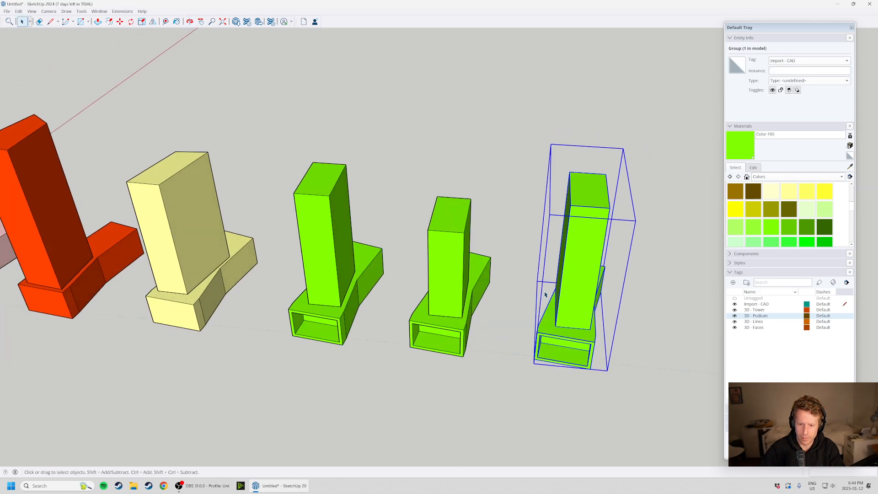
pyautogui.doubleClick(563, 316)
pyautogui.moveTo(633, 380); pyautogui.dragTo(420, 228, button='middle')
pyautogui.click(528, 252)
pyautogui.click(580, 313)
pyautogui.click(608, 337)
pyautogui.click(620, 381)
# Explode the sixth option's parent group back into its separate tower and podium.
pyautogui.click(543, 261)
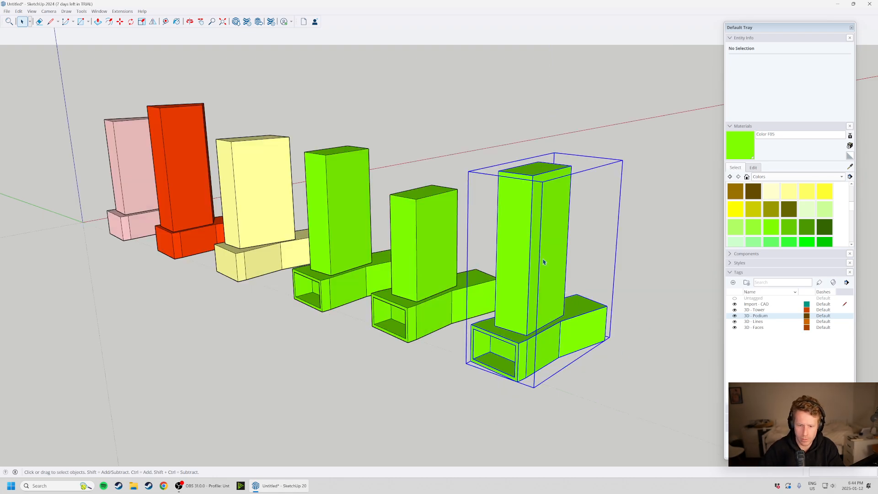
pyautogui.rightClick(542, 258)
pyautogui.click(572, 316)
pyautogui.click(286, 278)
pyautogui.scroll(-3, 286, 276)
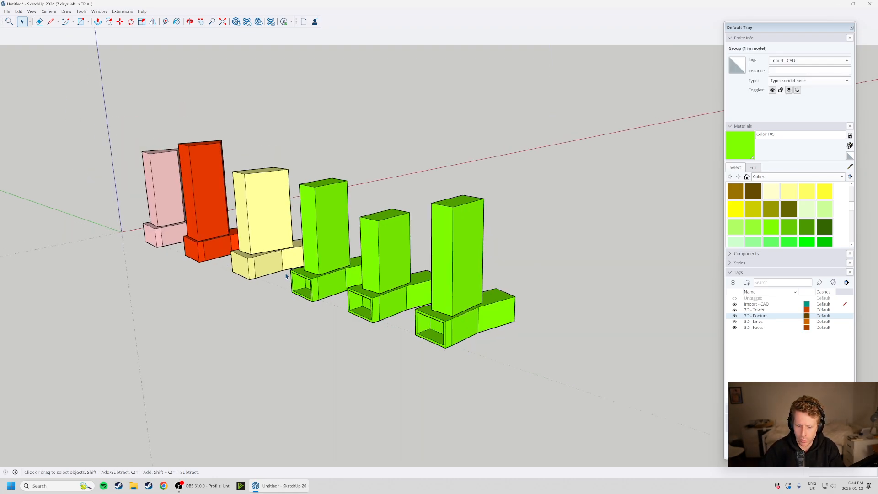
# Examine the commands available for the sixth option's podium component, such as Make Unique and Explode, without applying any.
pyautogui.moveTo(357, 315); pyautogui.dragTo(427, 347, button='middle')
pyautogui.scroll(3, 457, 344)
pyautogui.click(515, 330)
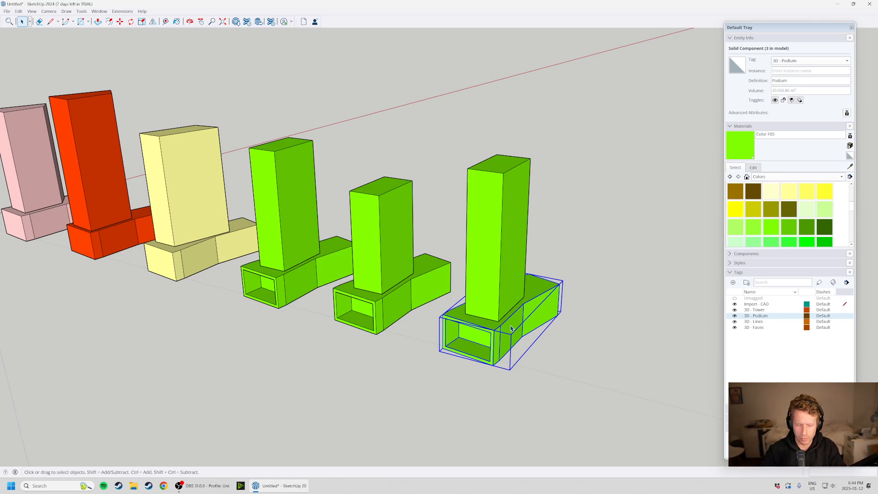
pyautogui.rightClick(511, 329)
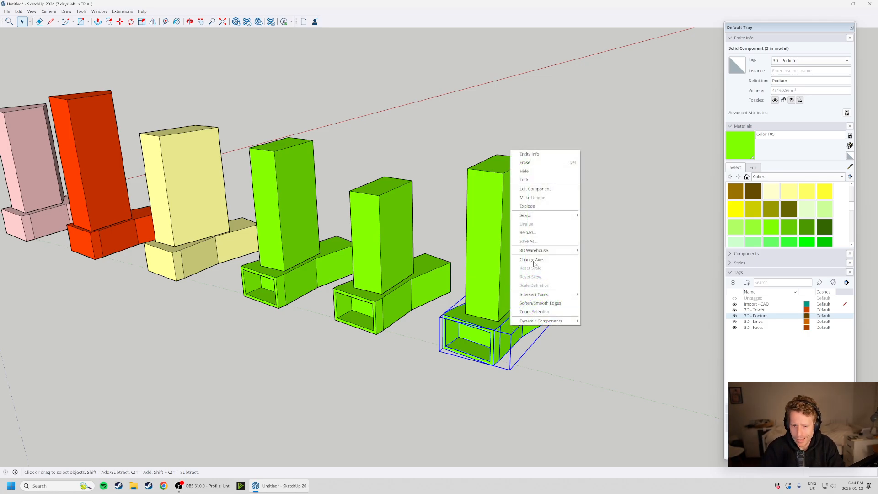
pyautogui.moveTo(549, 295)
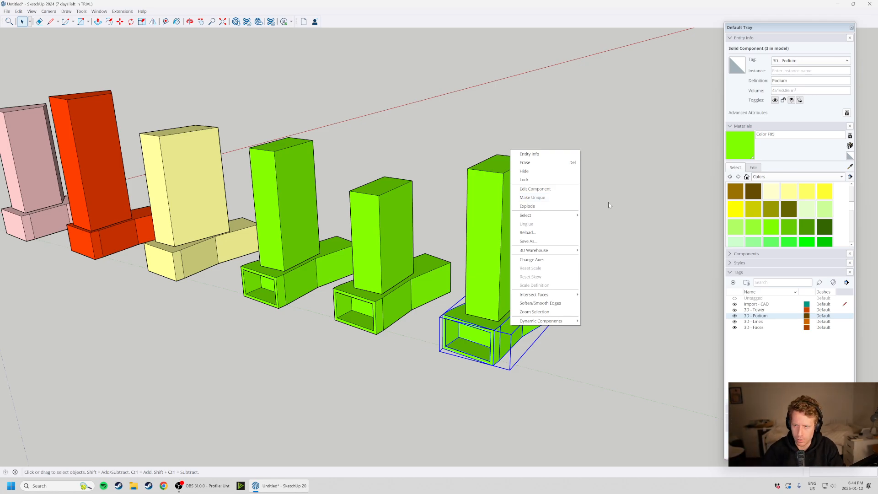
pyautogui.click(628, 202)
pyautogui.scroll(-3, 569, 293)
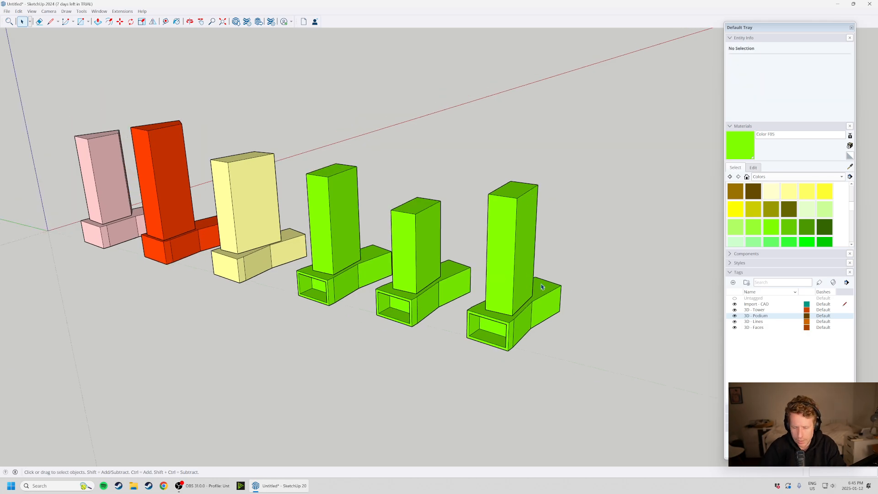
pyautogui.moveTo(546, 322); pyautogui.dragTo(514, 337, button='middle')
pyautogui.scroll(-1, 514, 338)
pyautogui.moveTo(274, 301); pyautogui.dragTo(293, 312, button='middle')
pyautogui.moveTo(407, 337); pyautogui.dragTo(433, 294, button='middle')
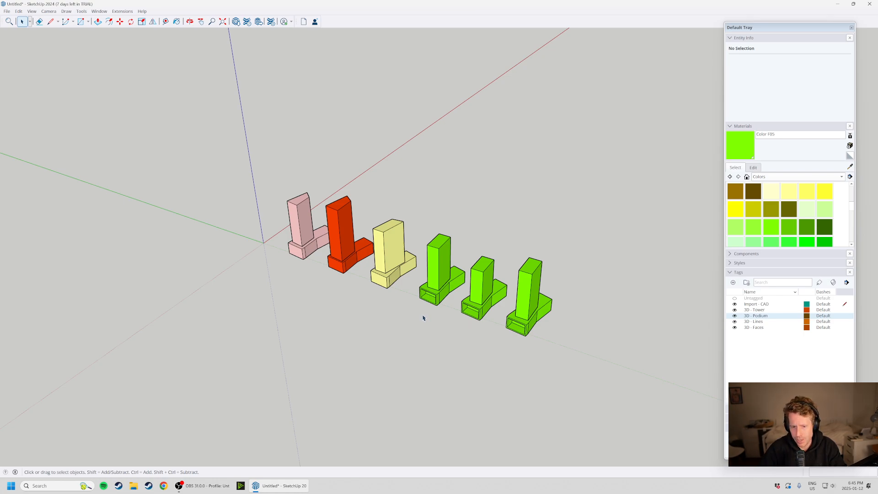
pyautogui.moveTo(239, 339); pyautogui.dragTo(349, 351, button='middle')
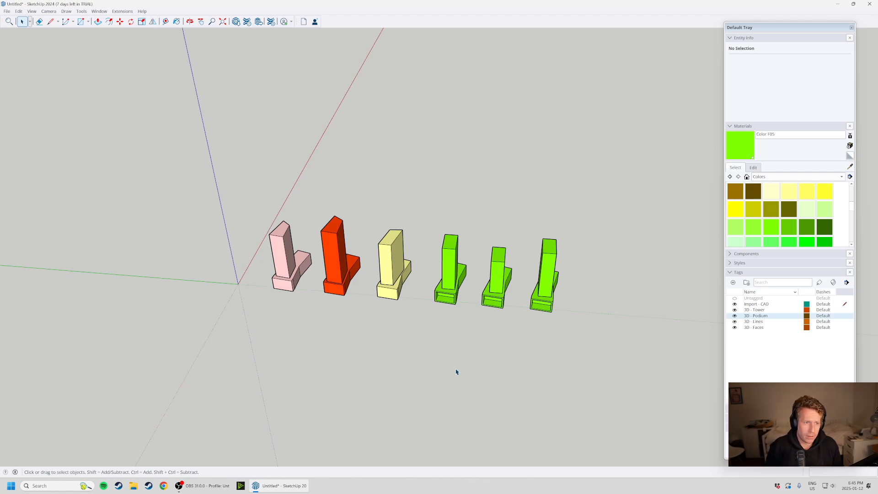
# Examine the file types supported for import with the REFERENCE DRAWINGS DWG file selected, and cancel the import.
pyautogui.click(7, 11)
pyautogui.click(313, 183)
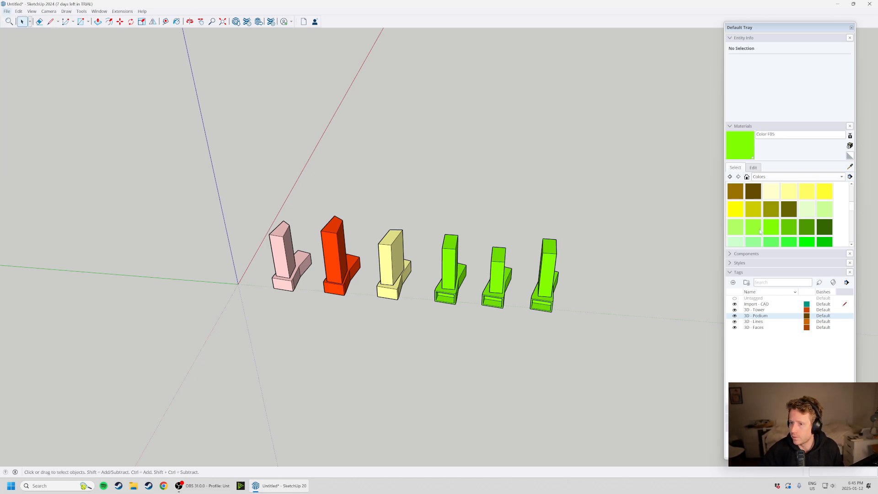
pyautogui.hotkey('ctrl', 'i')
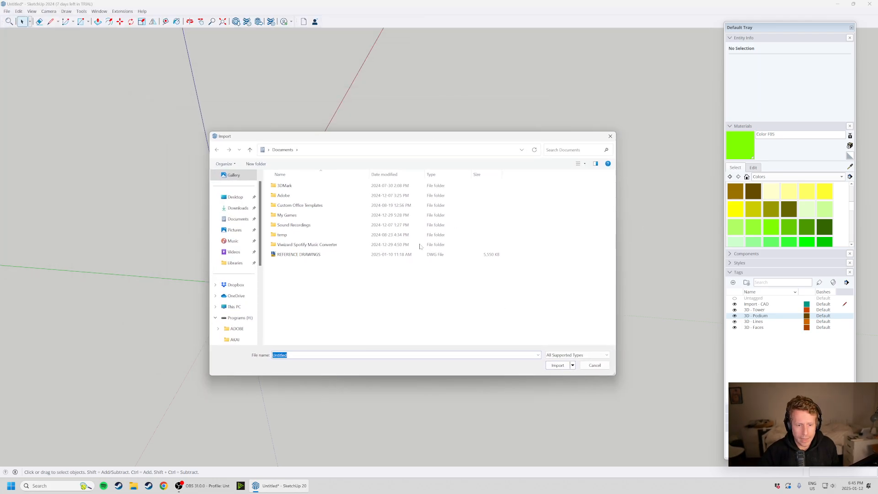
pyautogui.click(407, 256)
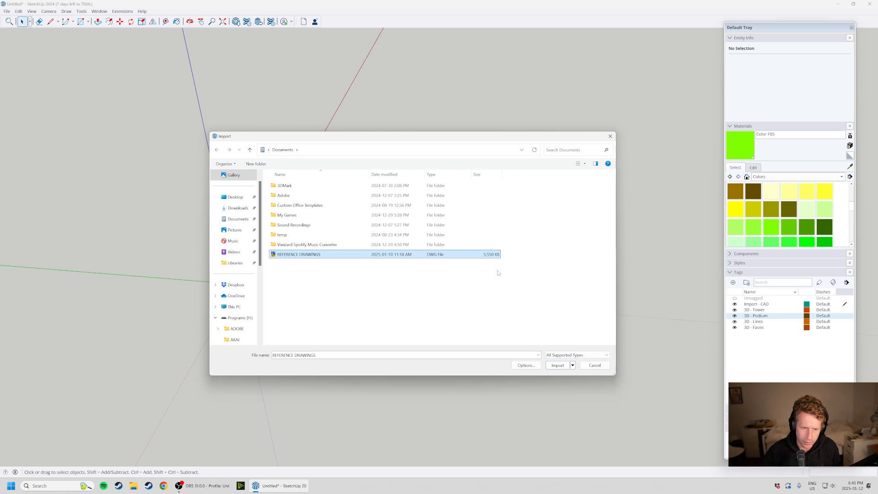
pyautogui.moveTo(462, 137); pyautogui.dragTo(350, 181)
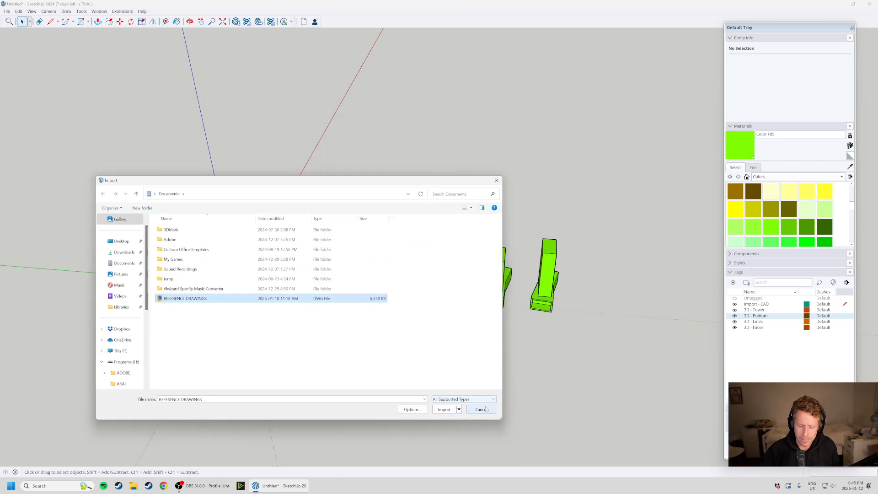
pyautogui.click(443, 399)
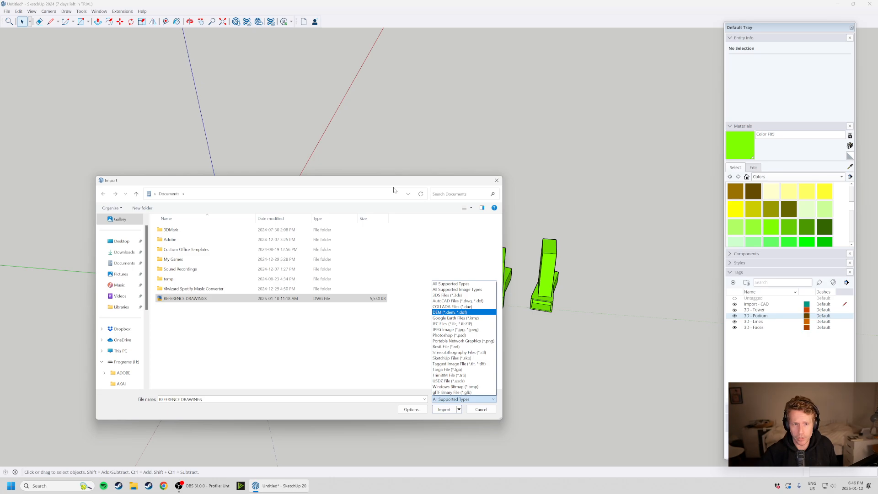
pyautogui.click(488, 415)
pyautogui.click(485, 411)
pyautogui.moveTo(405, 379); pyautogui.dragTo(300, 262, button='middle')
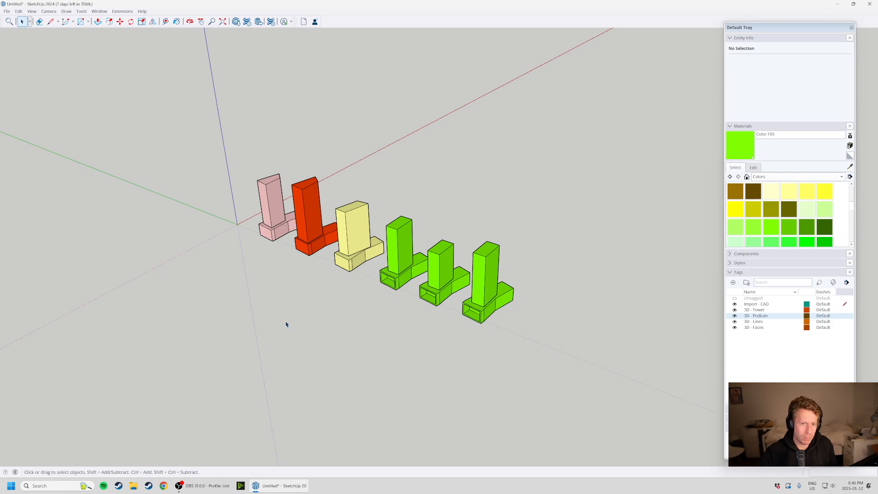
pyautogui.scroll(2, 338, 208)
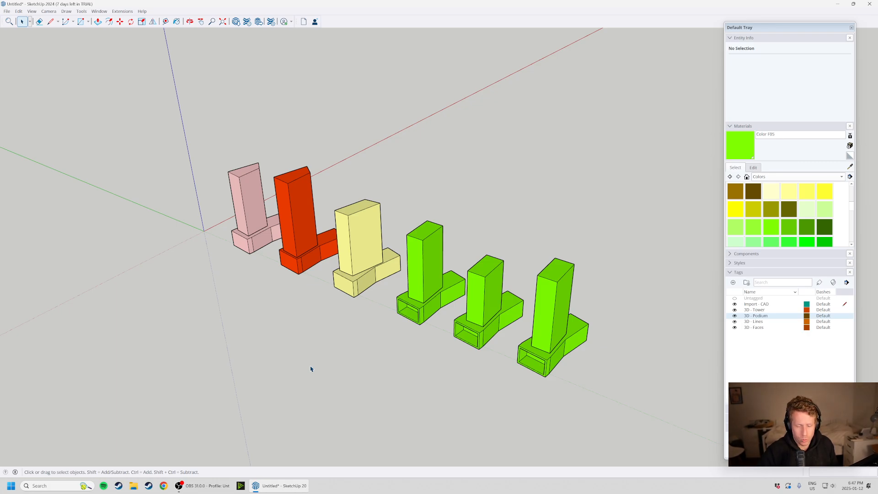
pyautogui.moveTo(333, 378); pyautogui.dragTo(325, 374, button='middle')
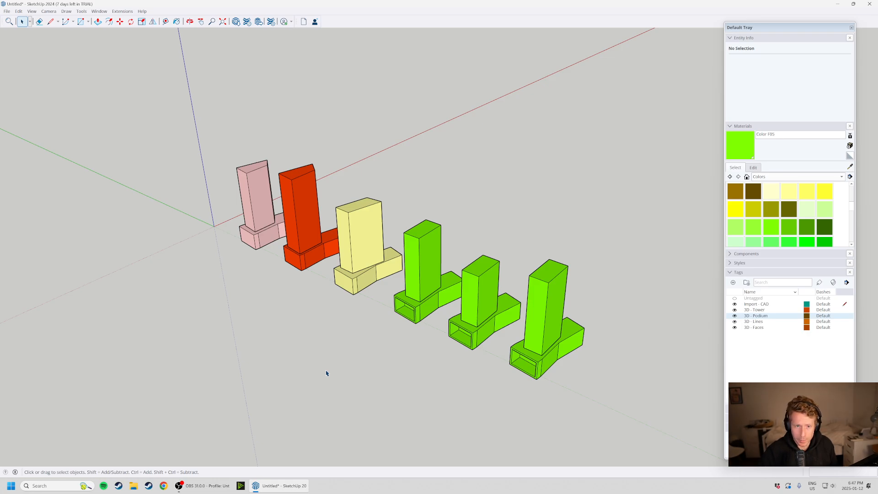
pyautogui.moveTo(334, 420); pyautogui.dragTo(376, 288, button='middle')
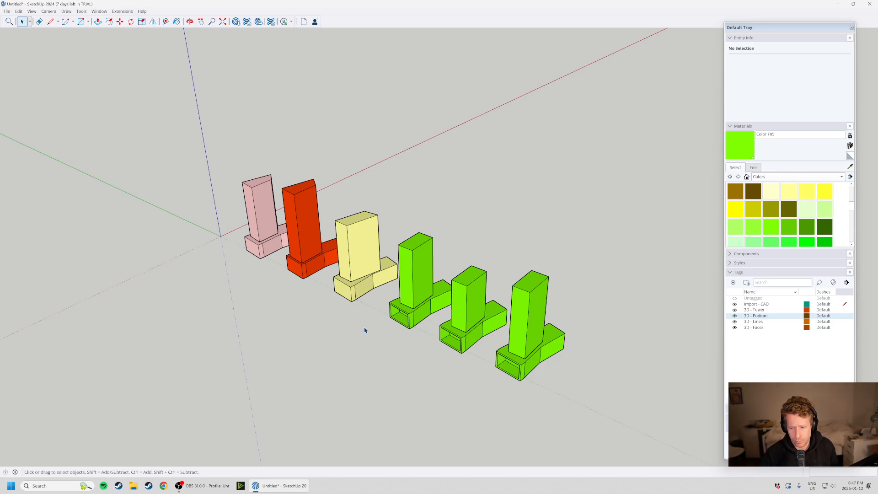
pyautogui.scroll(-1, 364, 329)
pyautogui.moveTo(424, 334); pyautogui.dragTo(365, 331, button='middle')
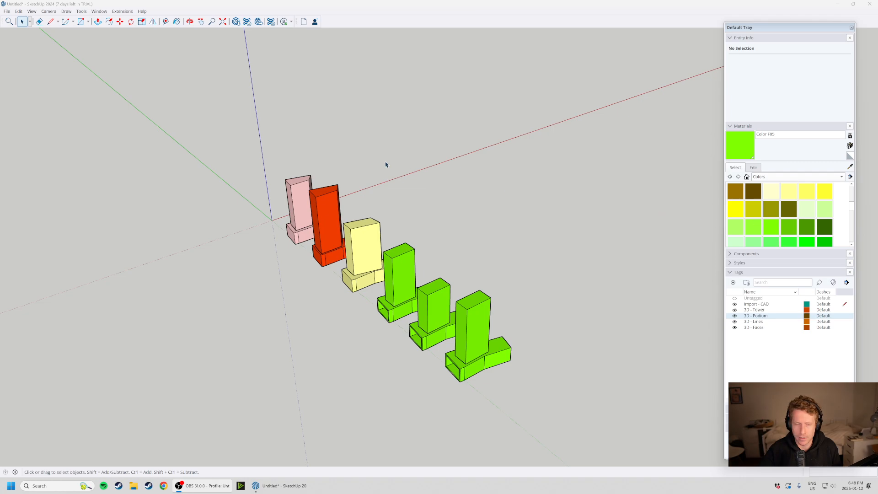
# Start saving the model under a new file name as a SketchUp model in the Documents folder.
pyautogui.click(11, 13)
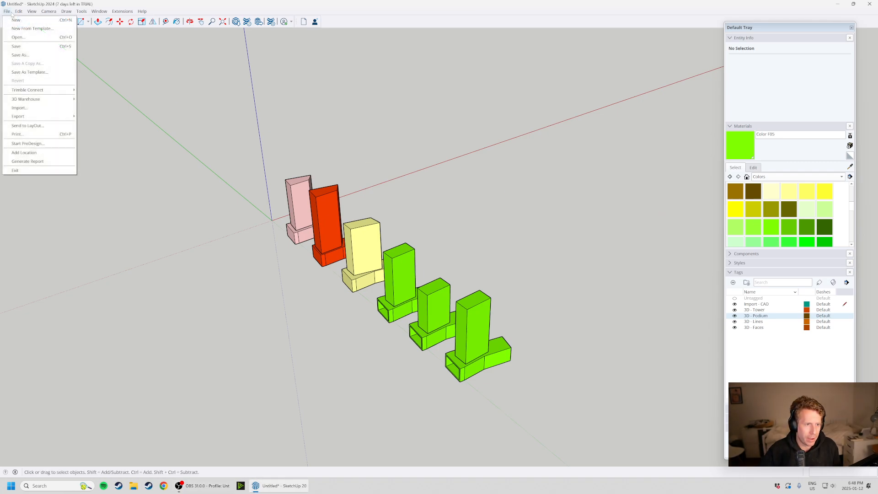
pyautogui.click(54, 54)
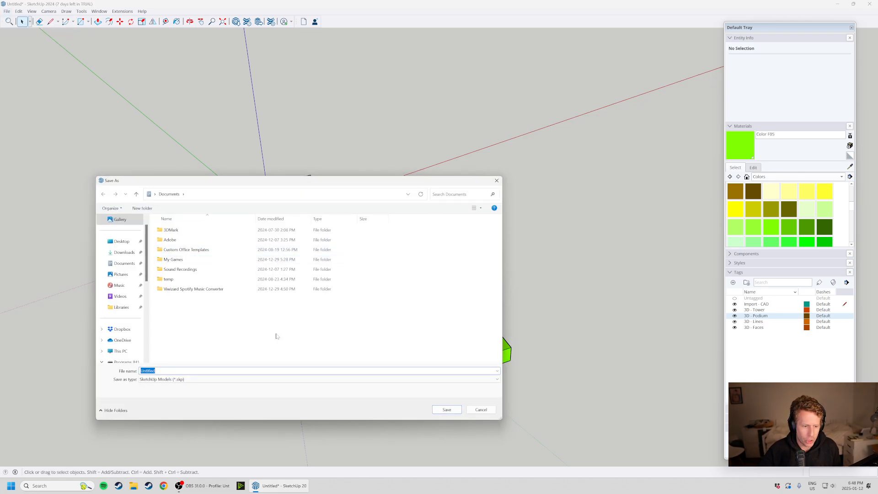
pyautogui.click(260, 369)
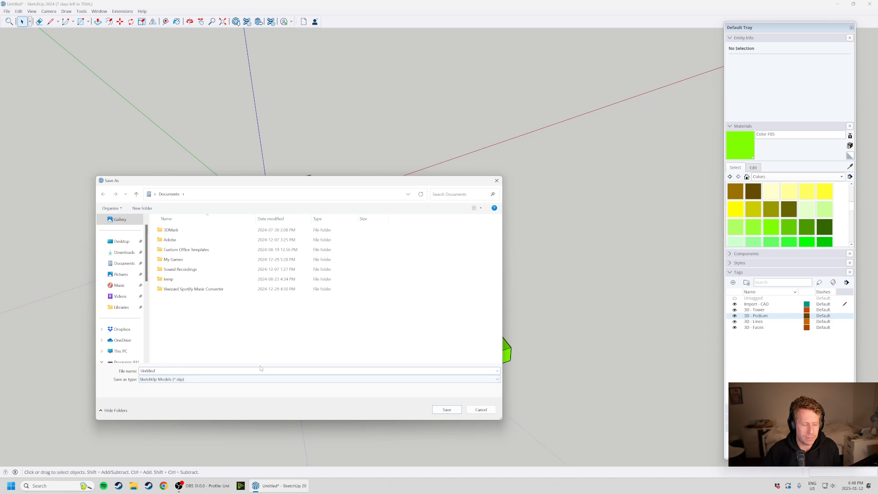